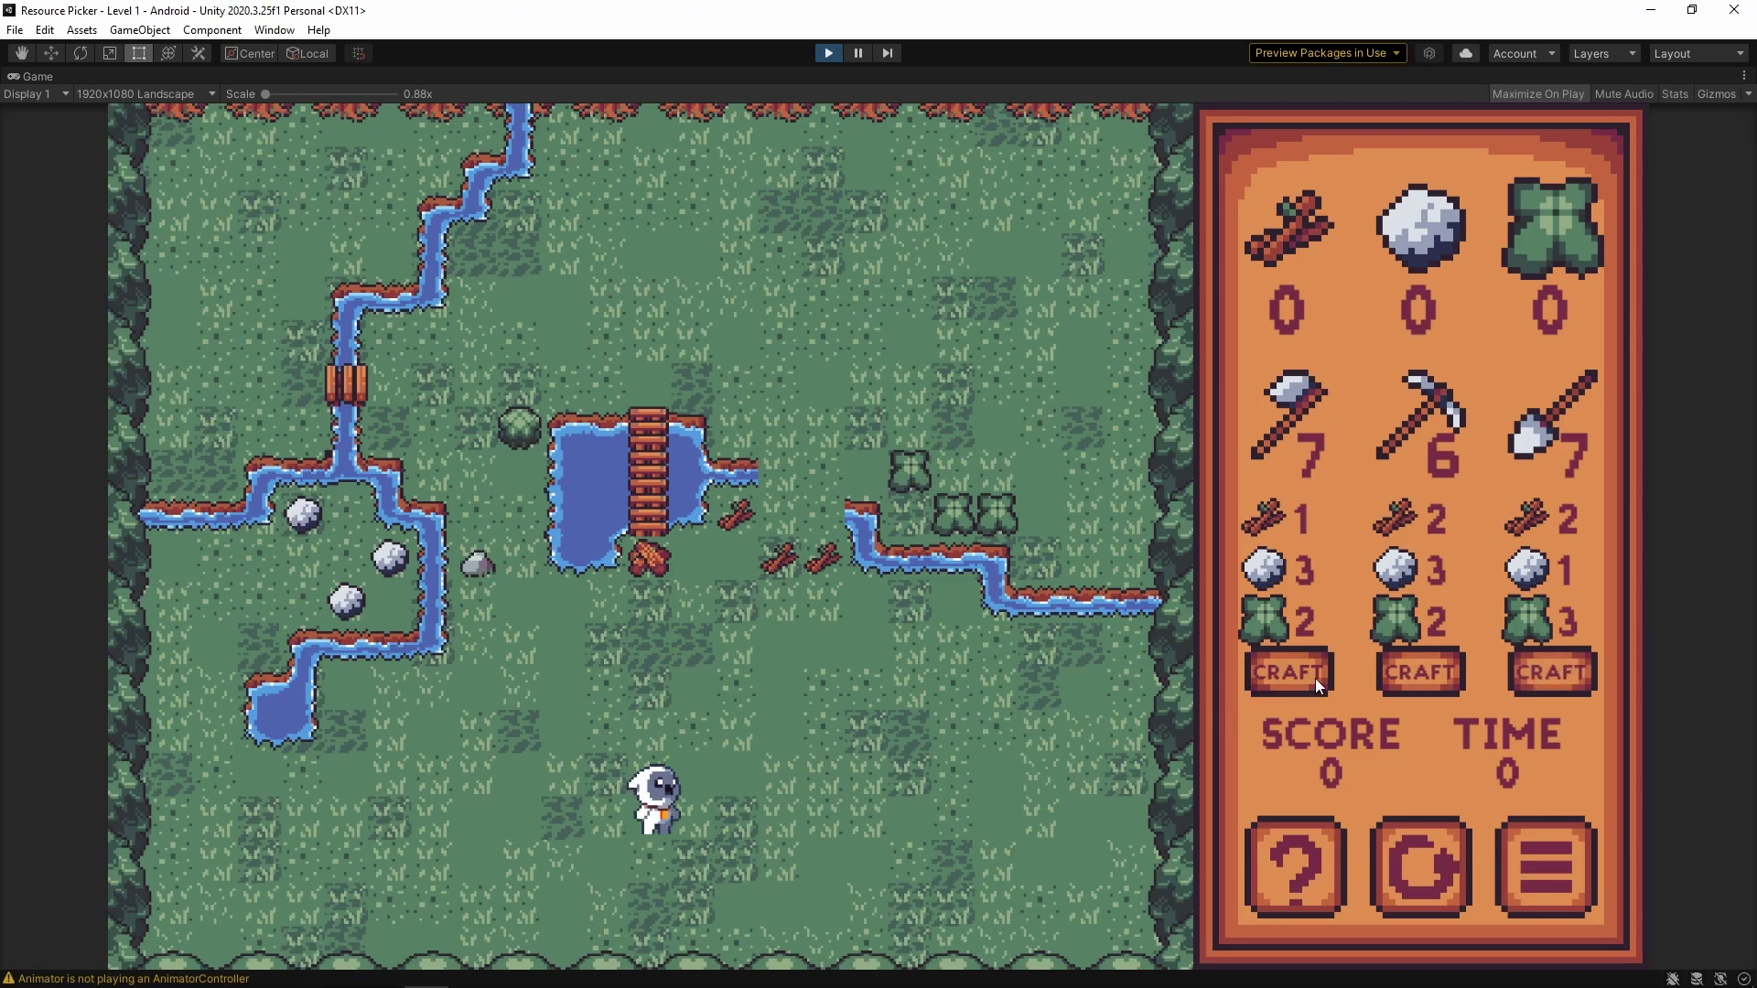
Open the game's help panel, scroll through it, and close it.
{"action": "left_click", "coordinate": [1298, 846]}
{"action": "scroll", "coordinate": [1063, 525], "scroll_direction": "down", "scroll_amount": 2}
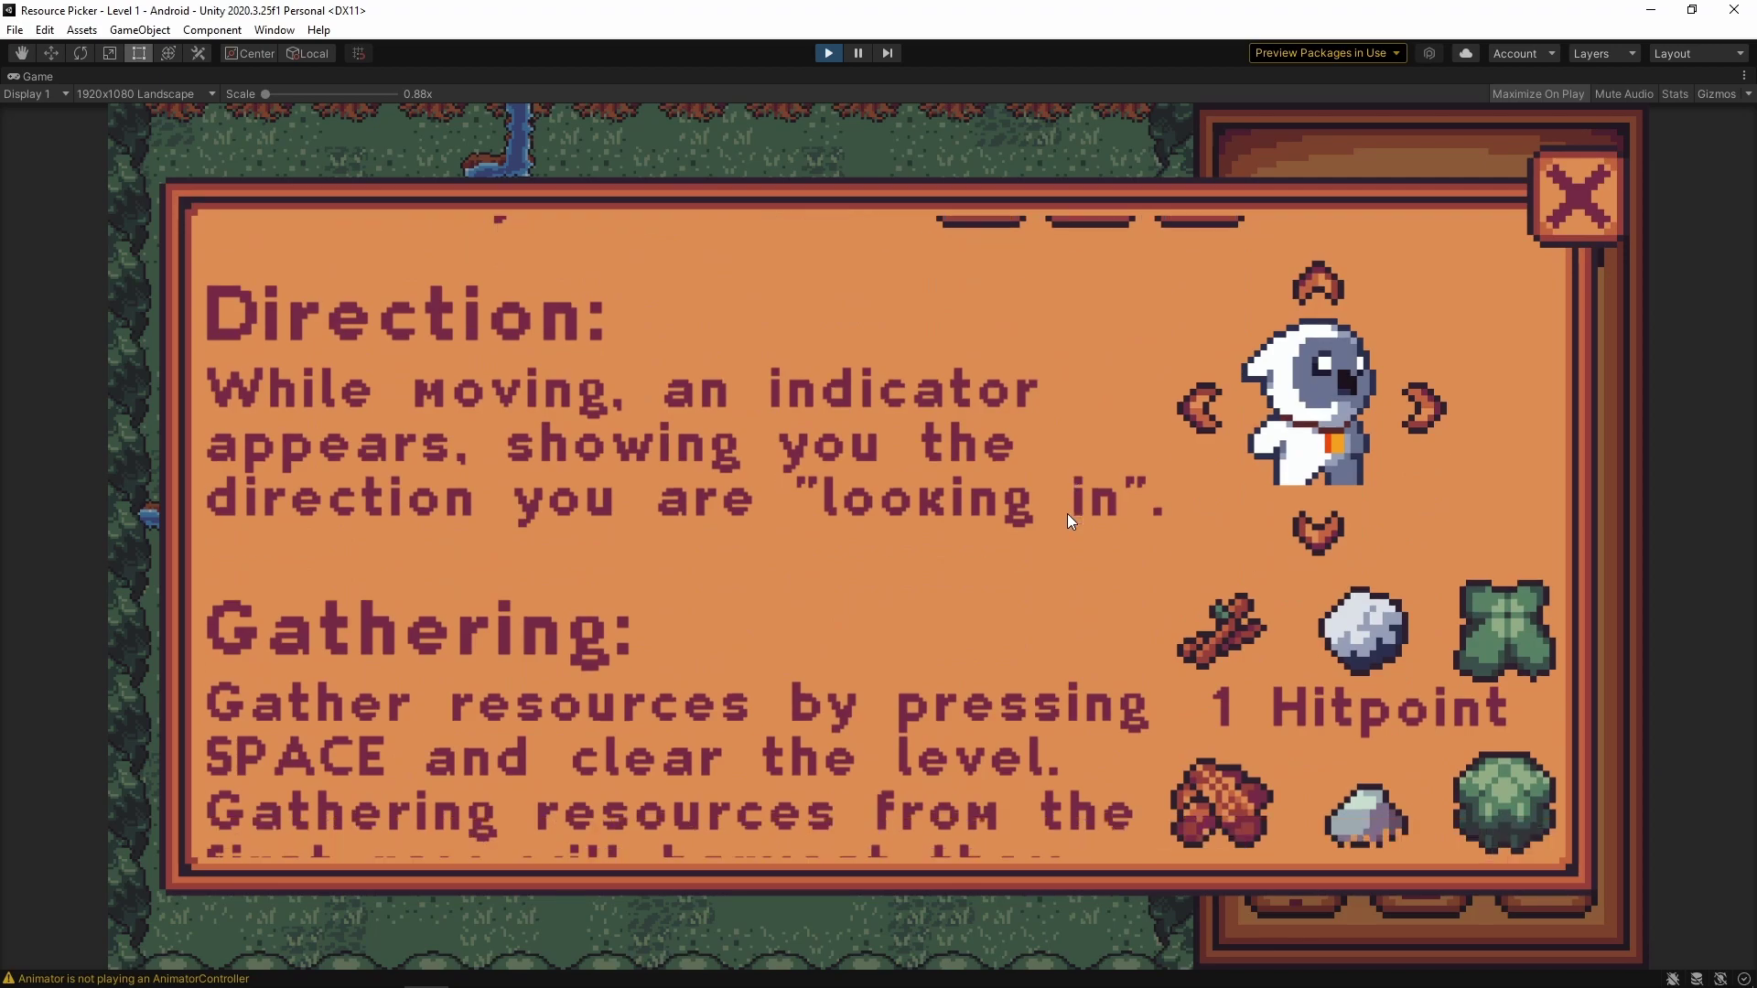
{"action": "scroll", "coordinate": [1067, 514], "scroll_direction": "down", "scroll_amount": 3}
{"action": "scroll", "coordinate": [1068, 512], "scroll_direction": "down", "scroll_amount": 3}
{"action": "left_click", "coordinate": [1594, 220]}
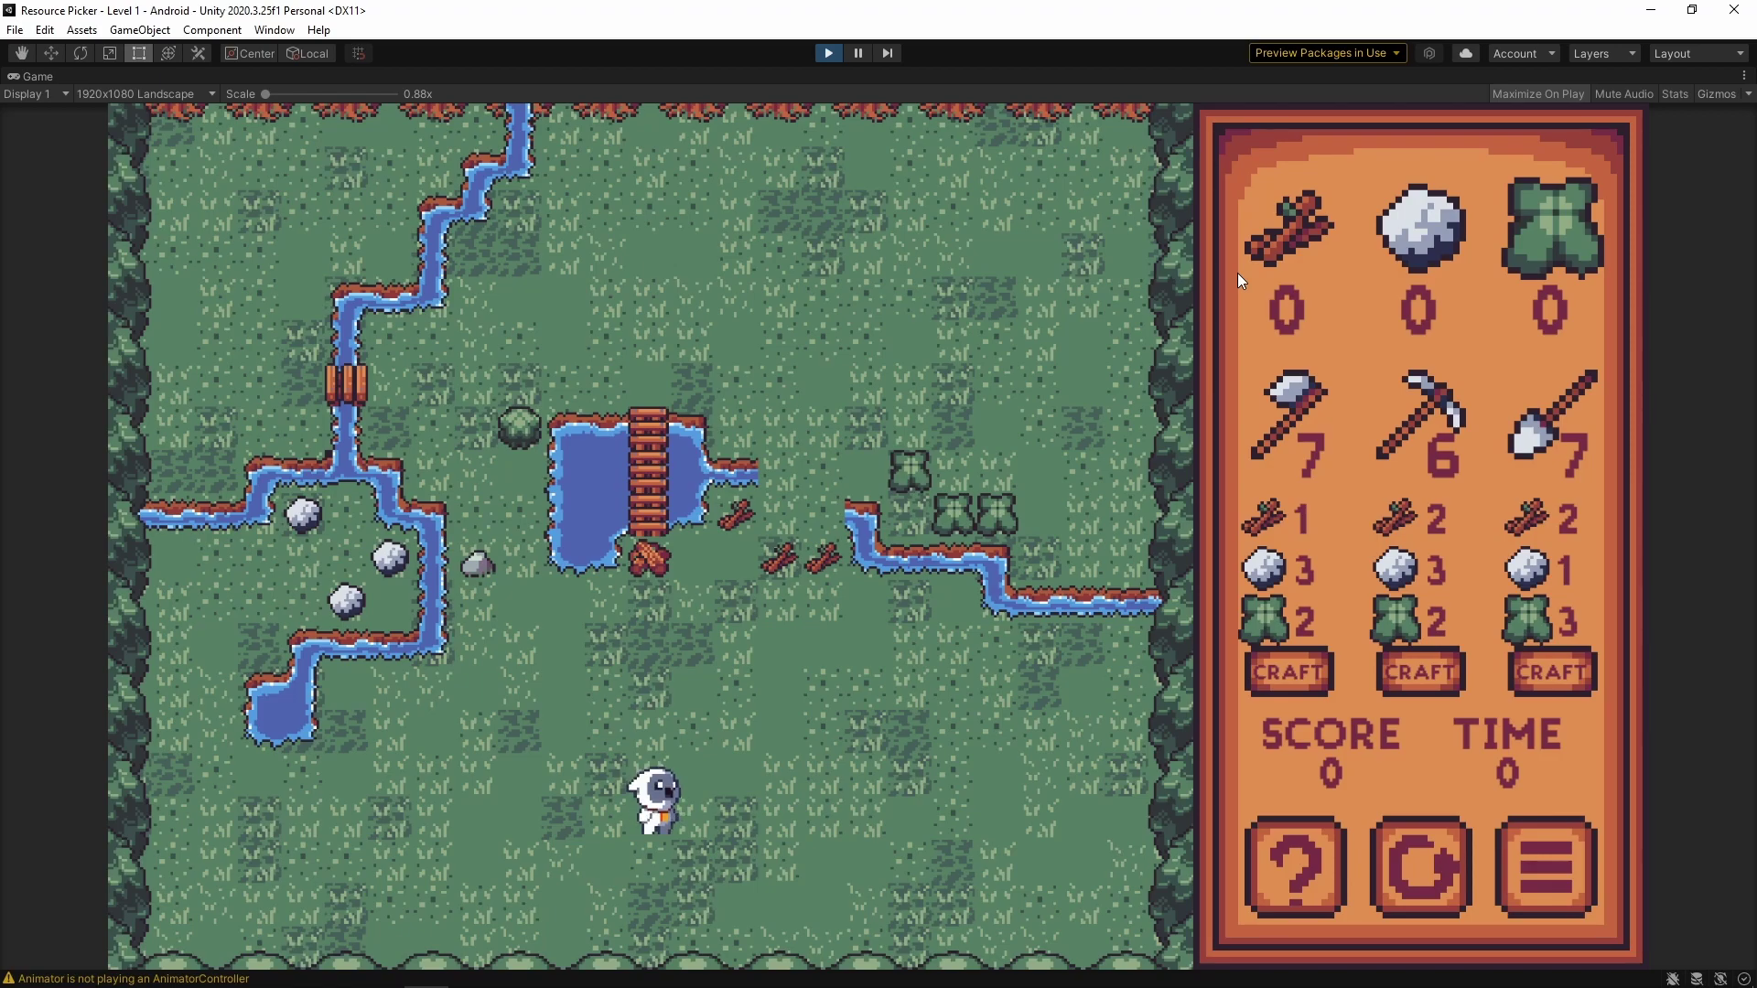
Walk the character around the Resource Picker level with the arrow keys.
{"action": "key", "text": "Up"}
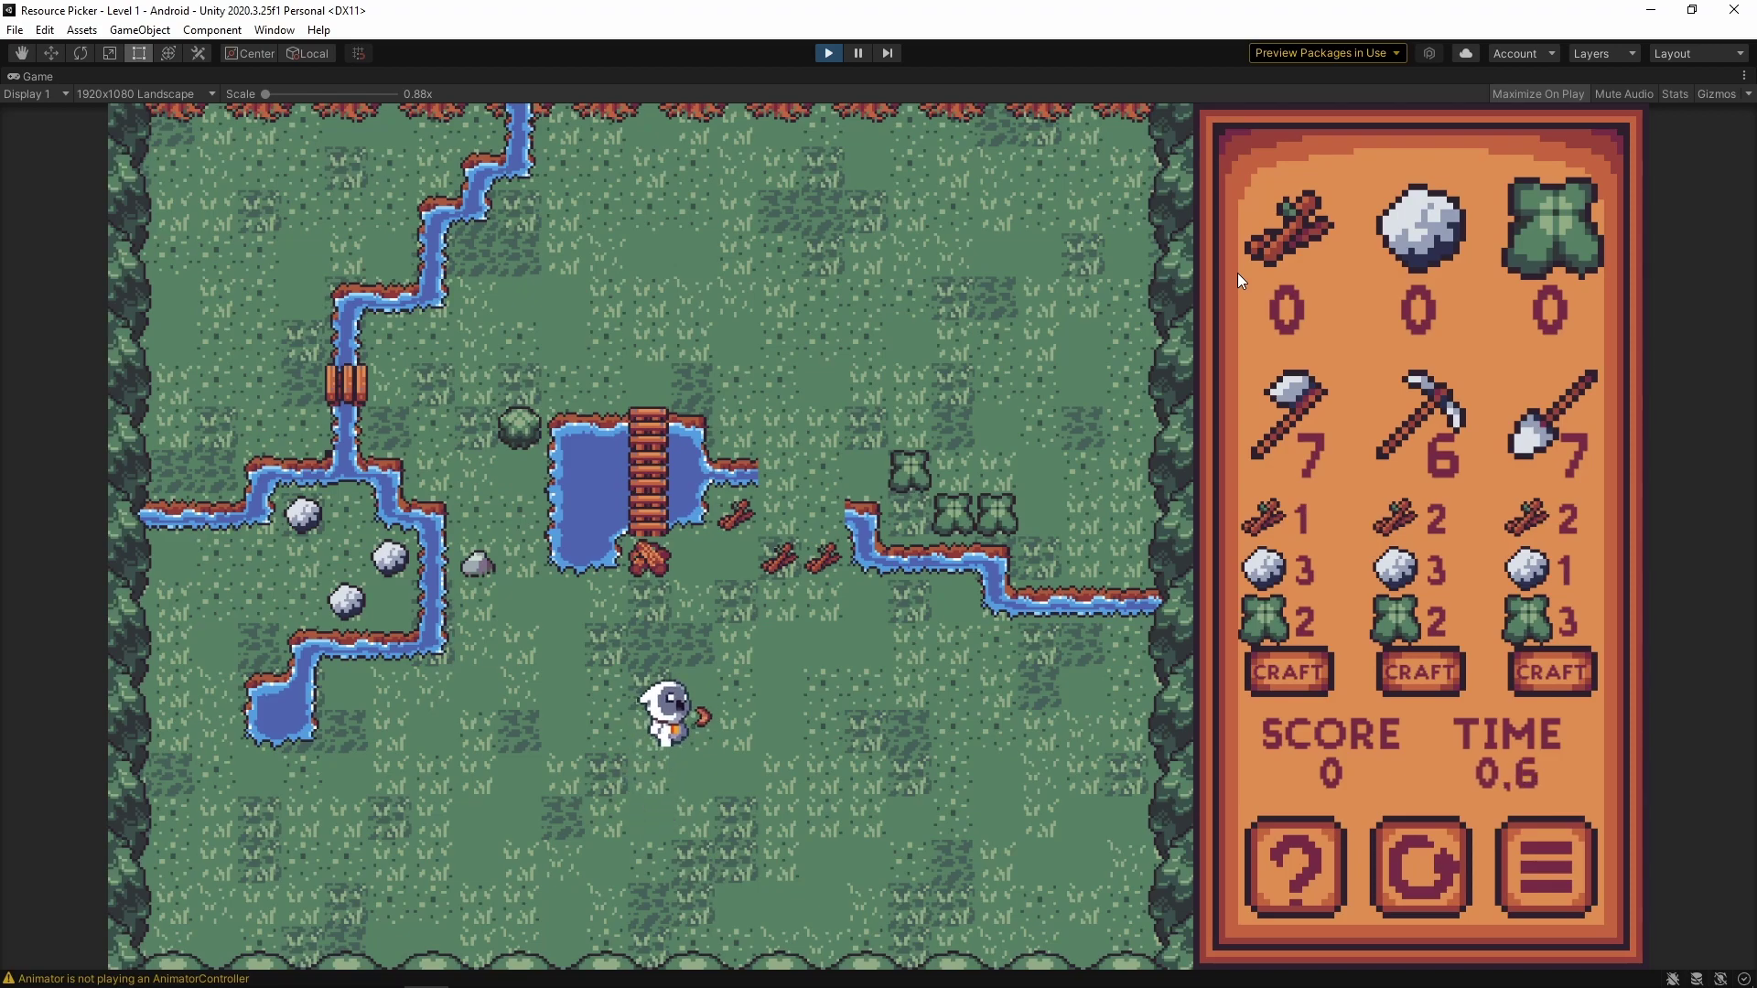
{"action": "key", "text": "Right"}
{"action": "key", "text": "Up"}
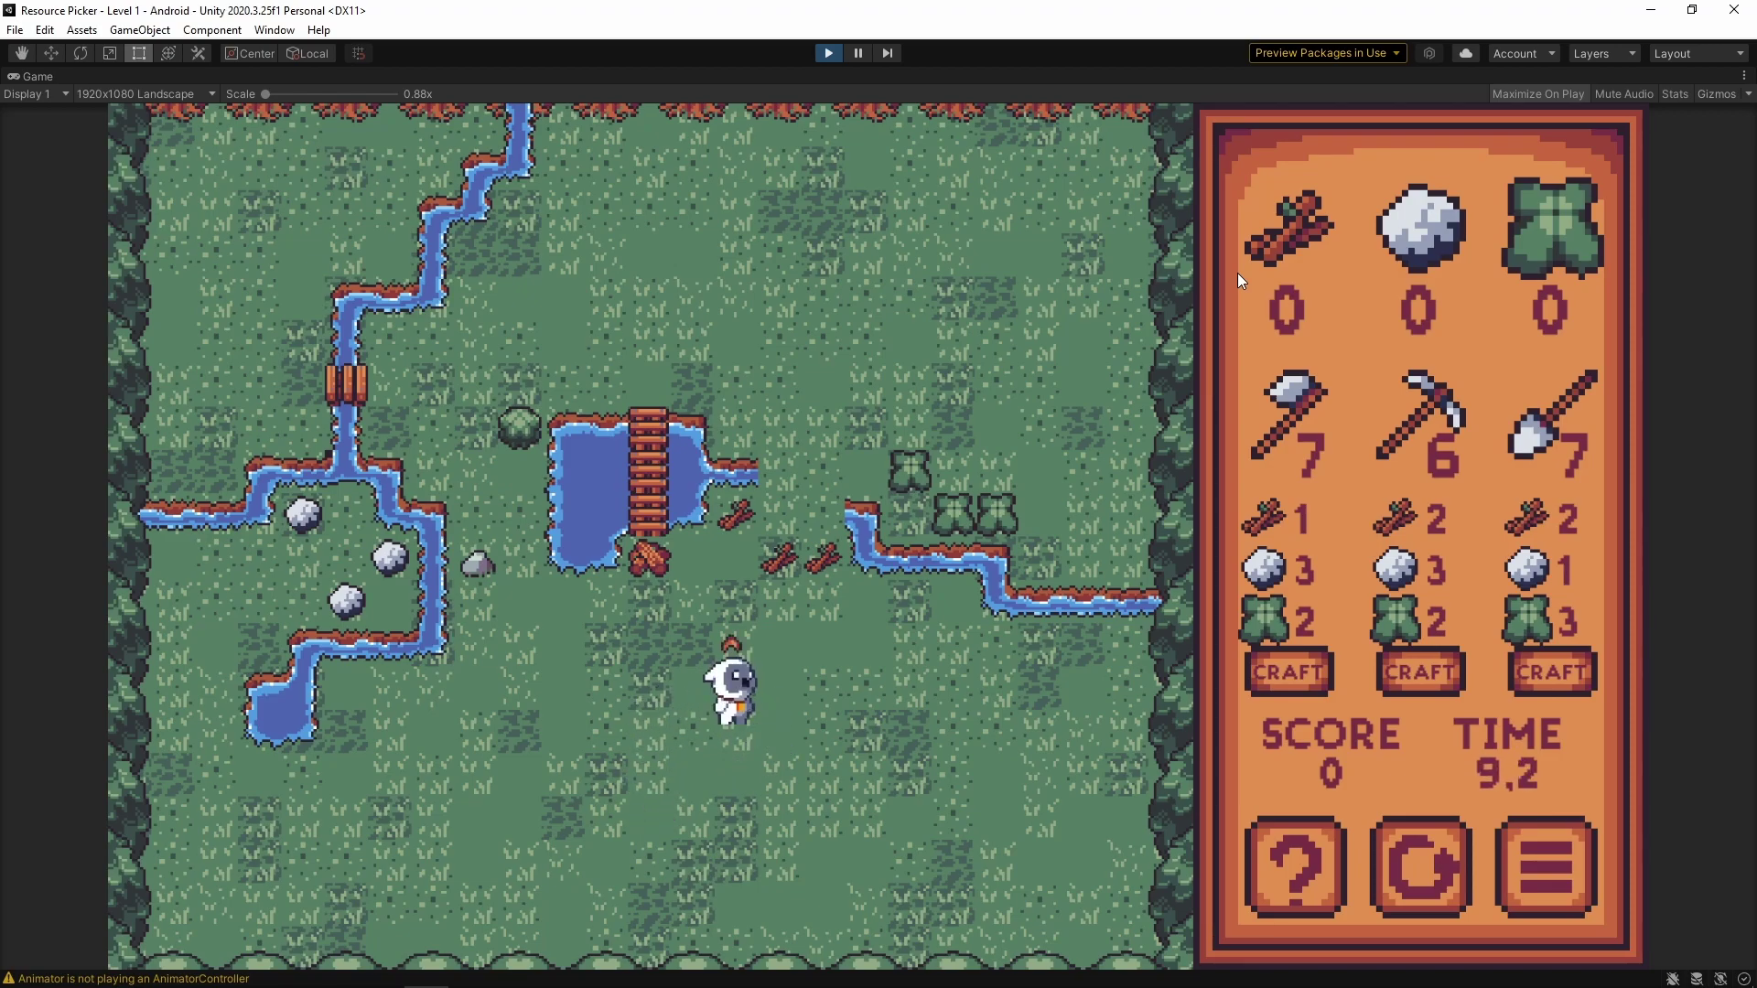
{"action": "key", "text": "Right"}
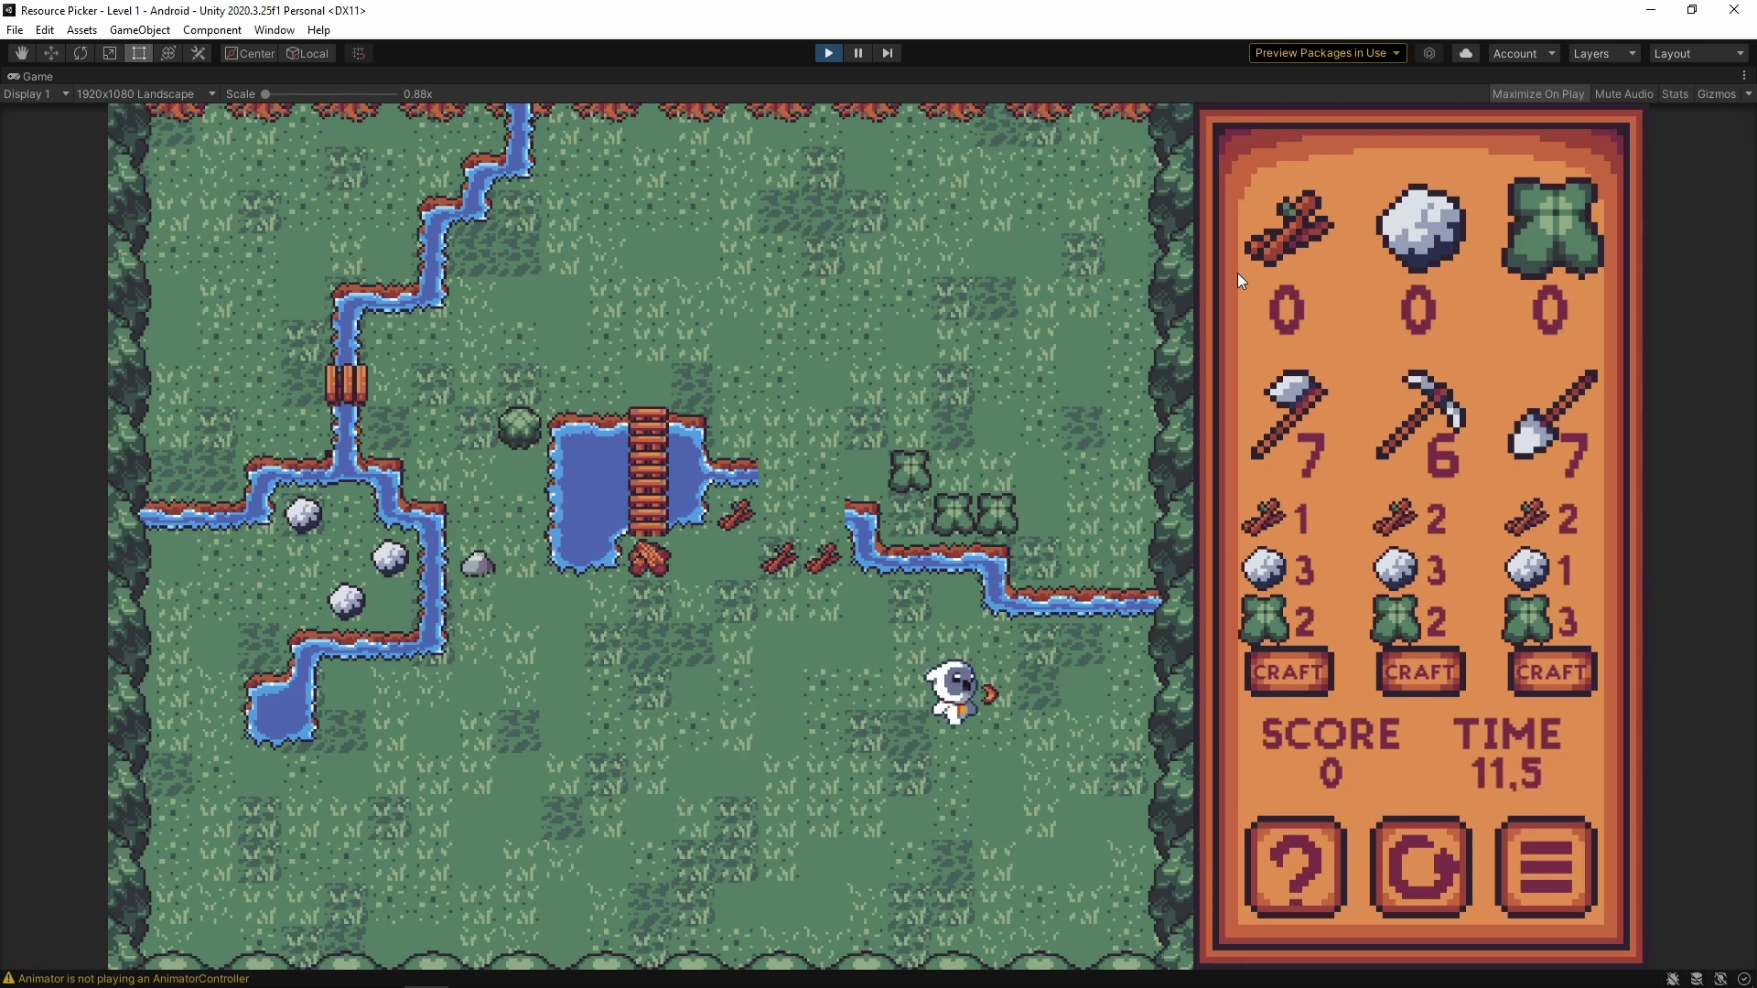
{"action": "key", "text": "Left"}
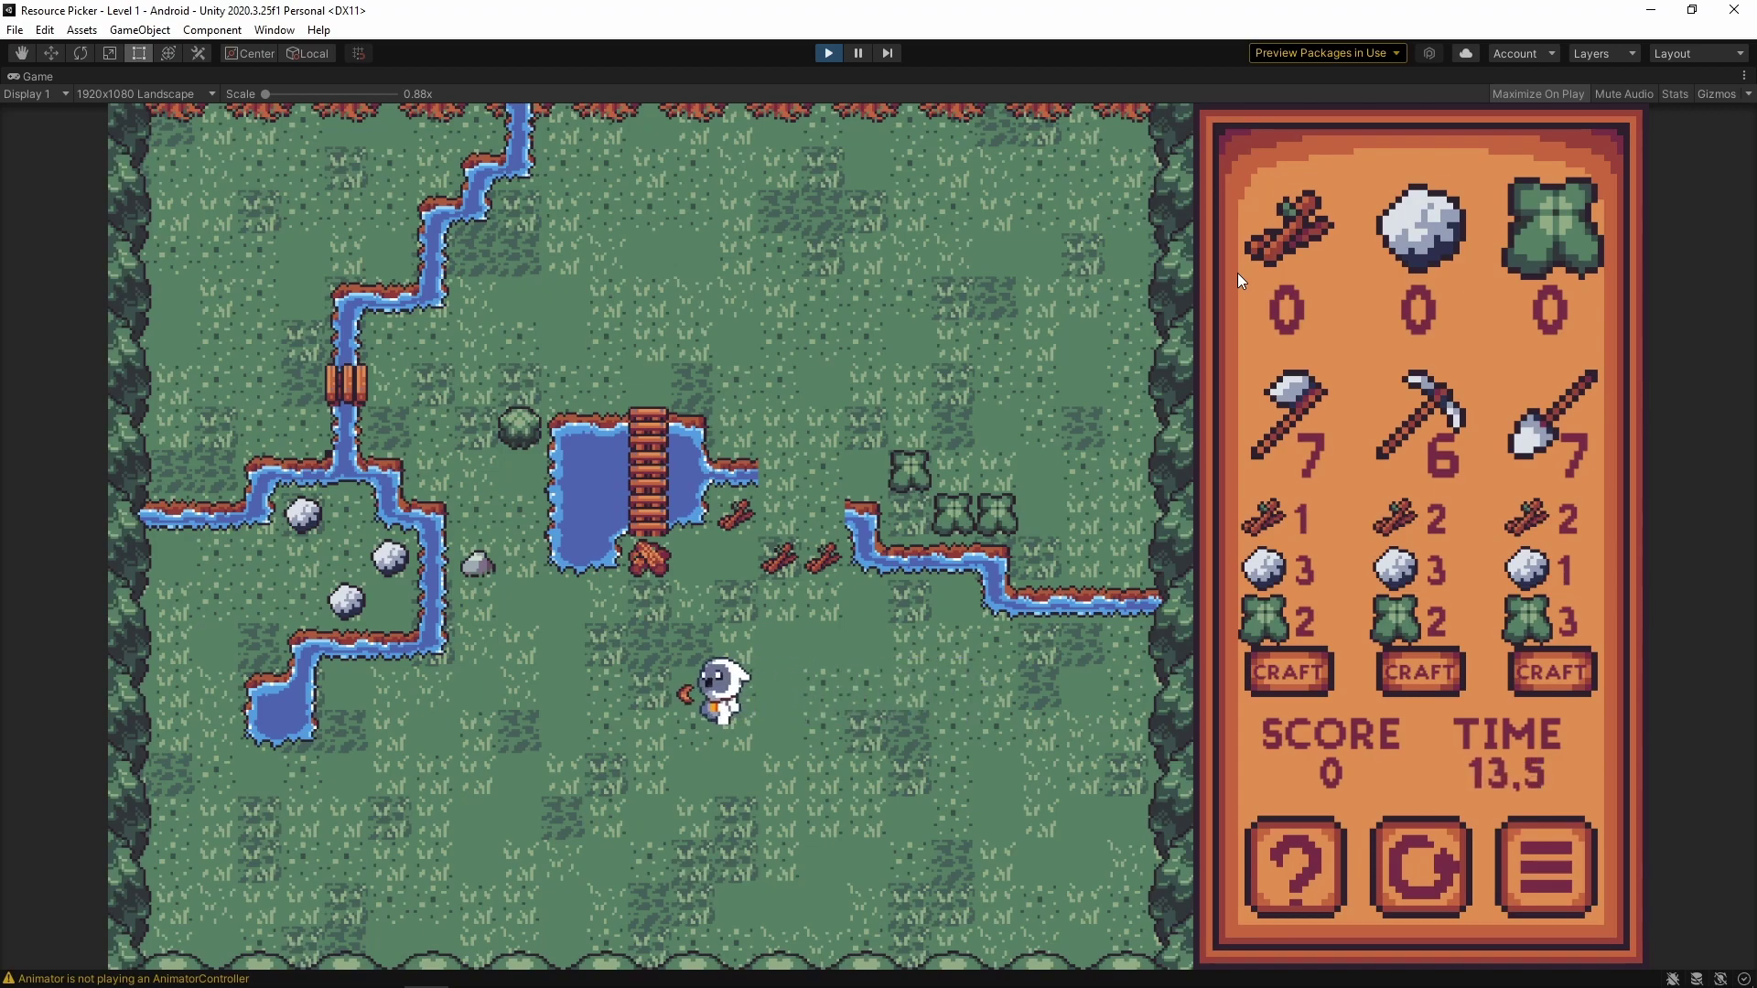
{"action": "key", "text": "Right"}
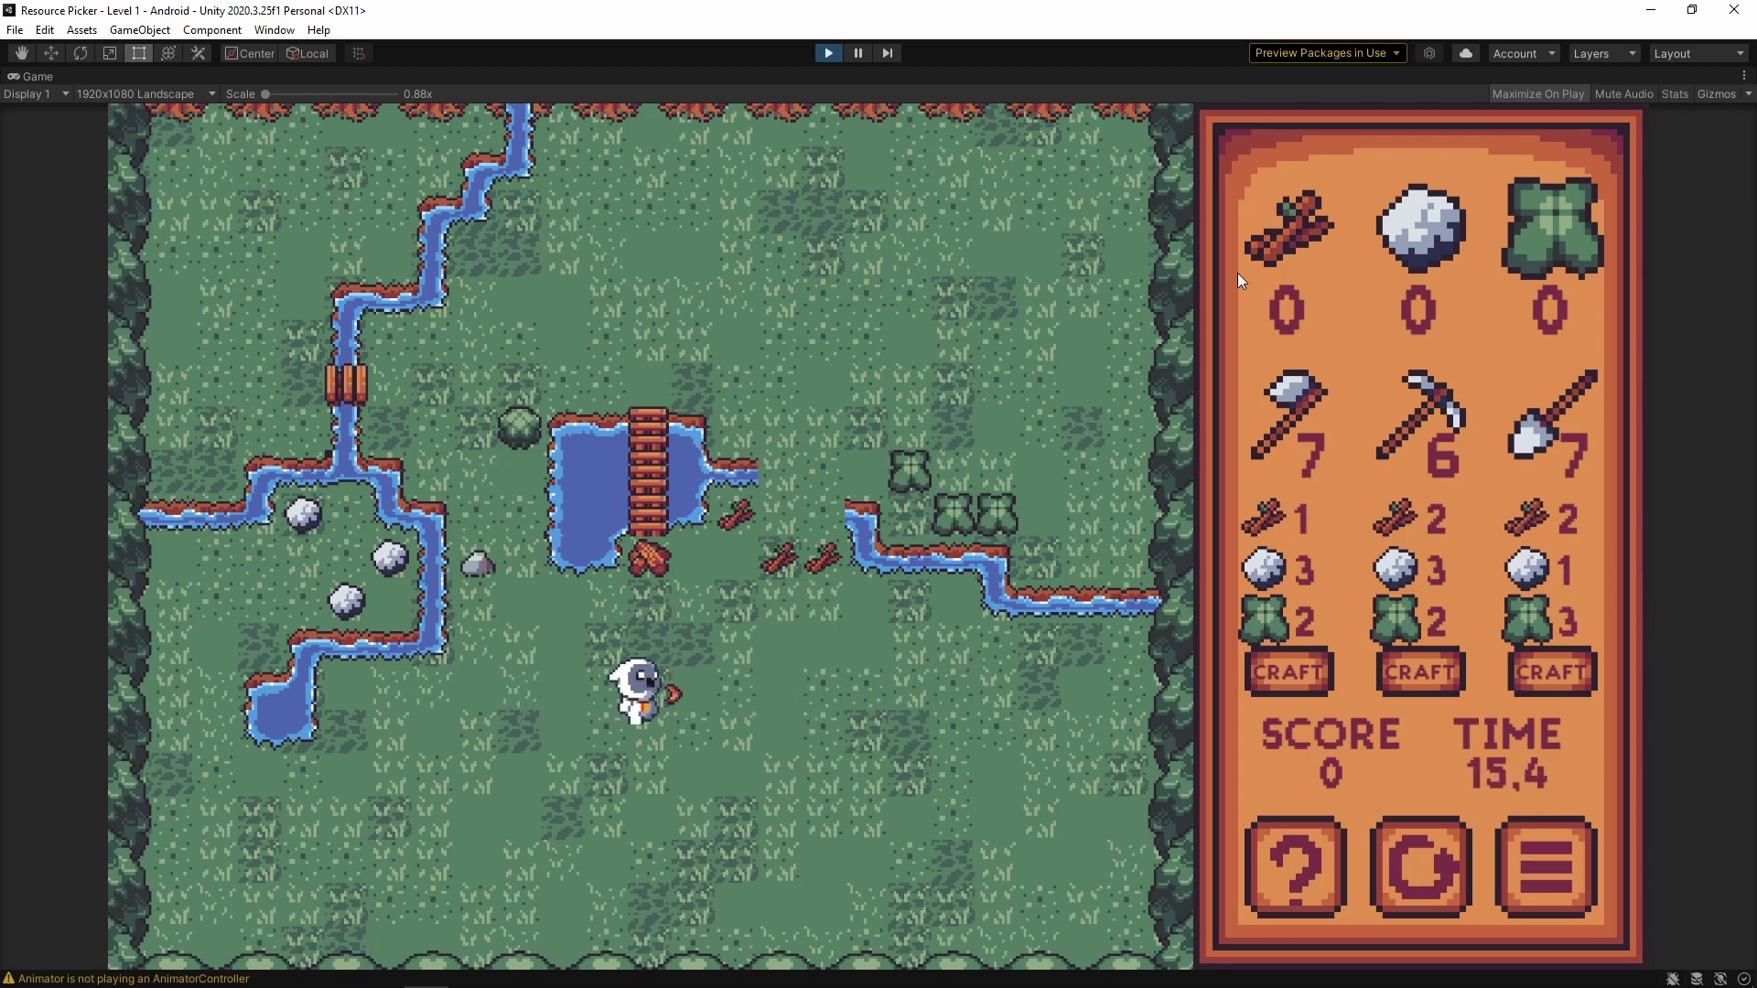
{"action": "key", "text": "Down"}
{"action": "key", "text": "Left"}
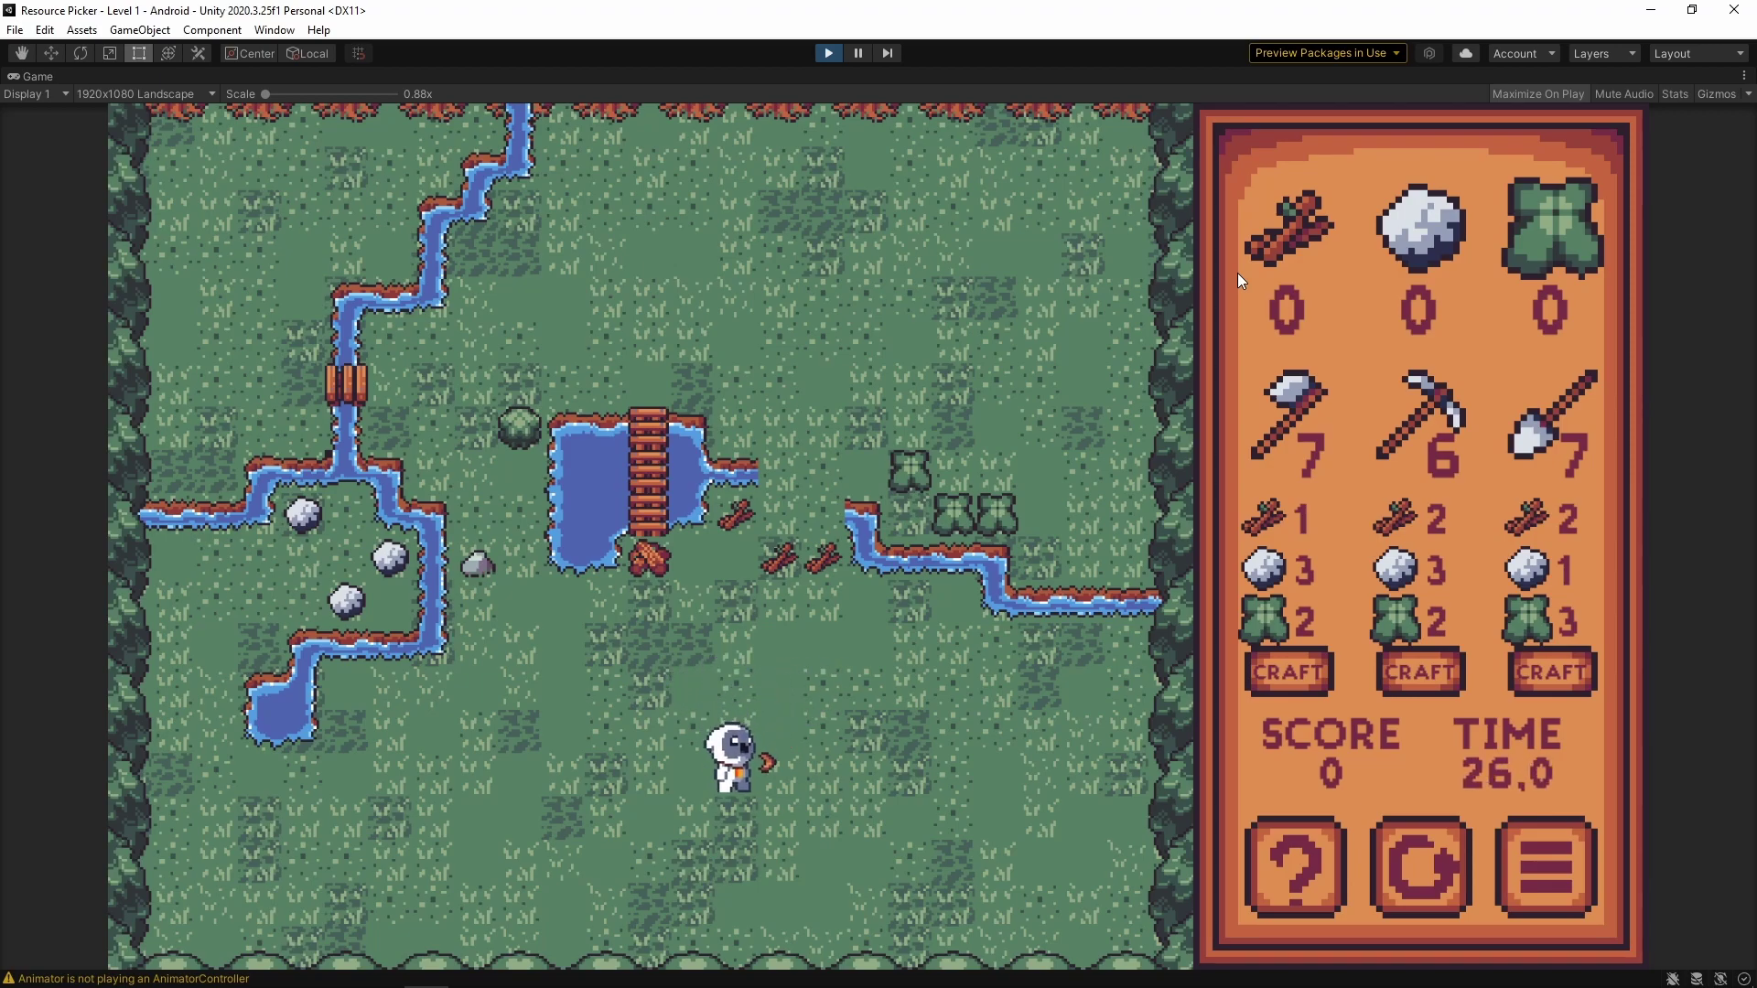
{"action": "key", "text": "Right"}
{"action": "key", "text": "Up"}
{"action": "key", "text": "Left"}
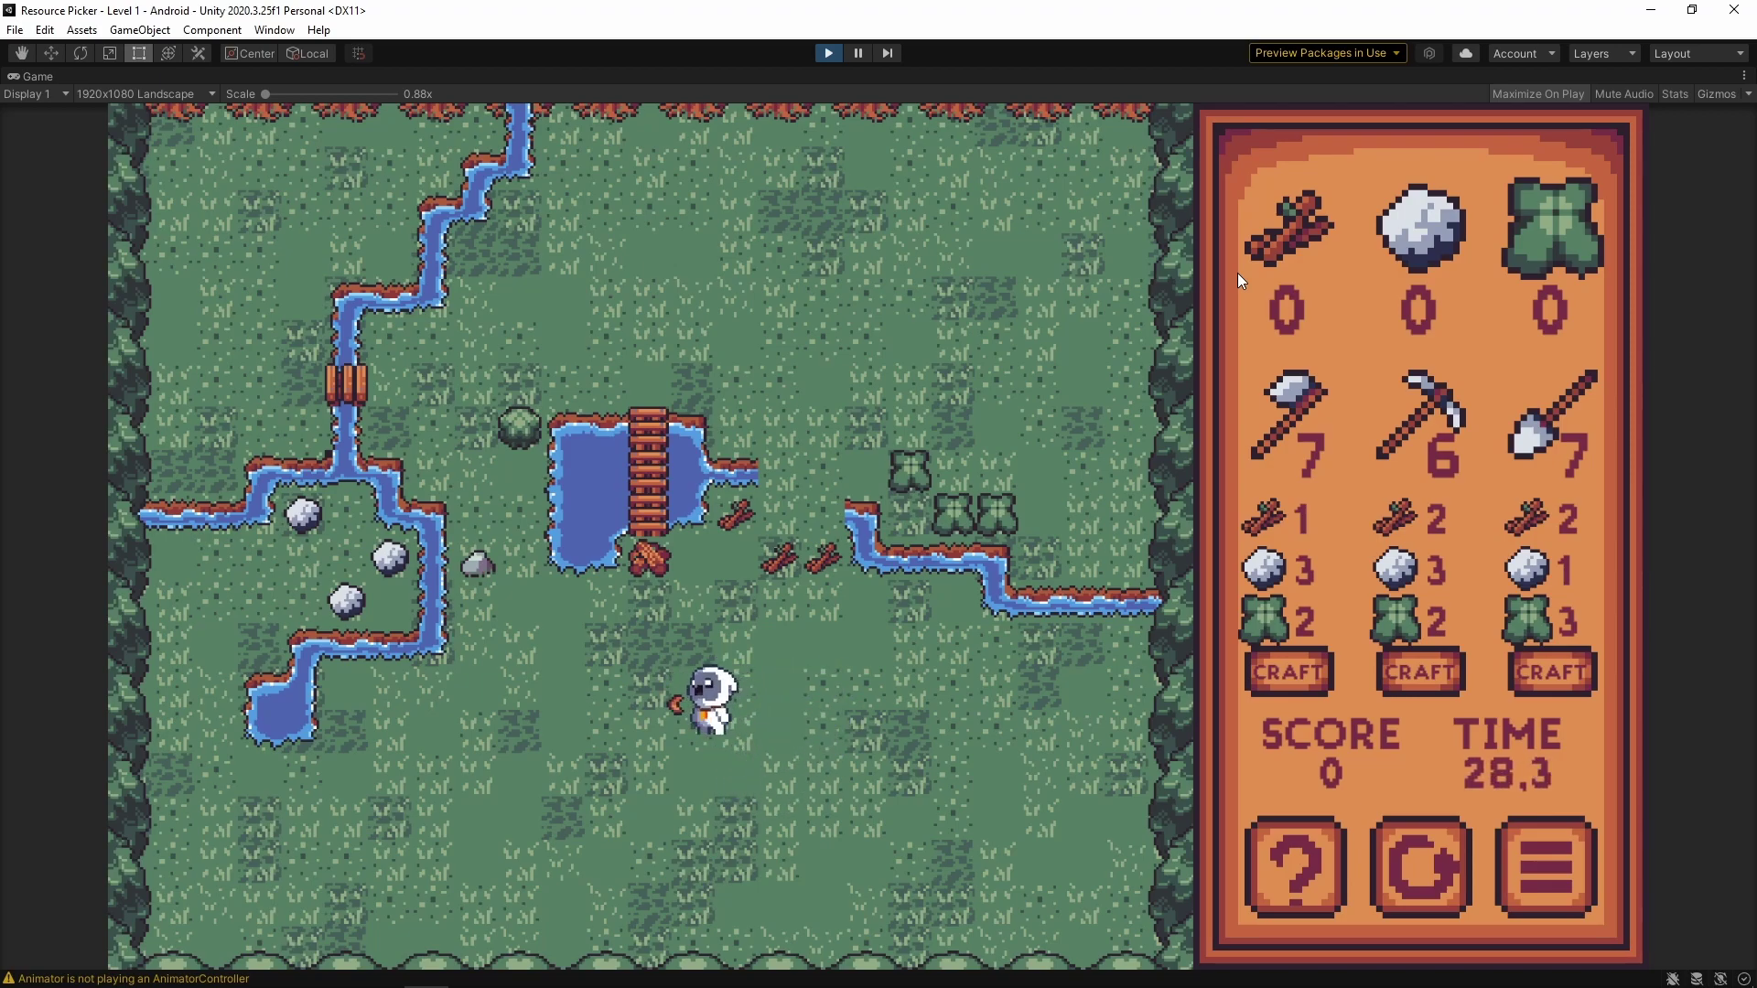
{"action": "key", "text": "Left"}
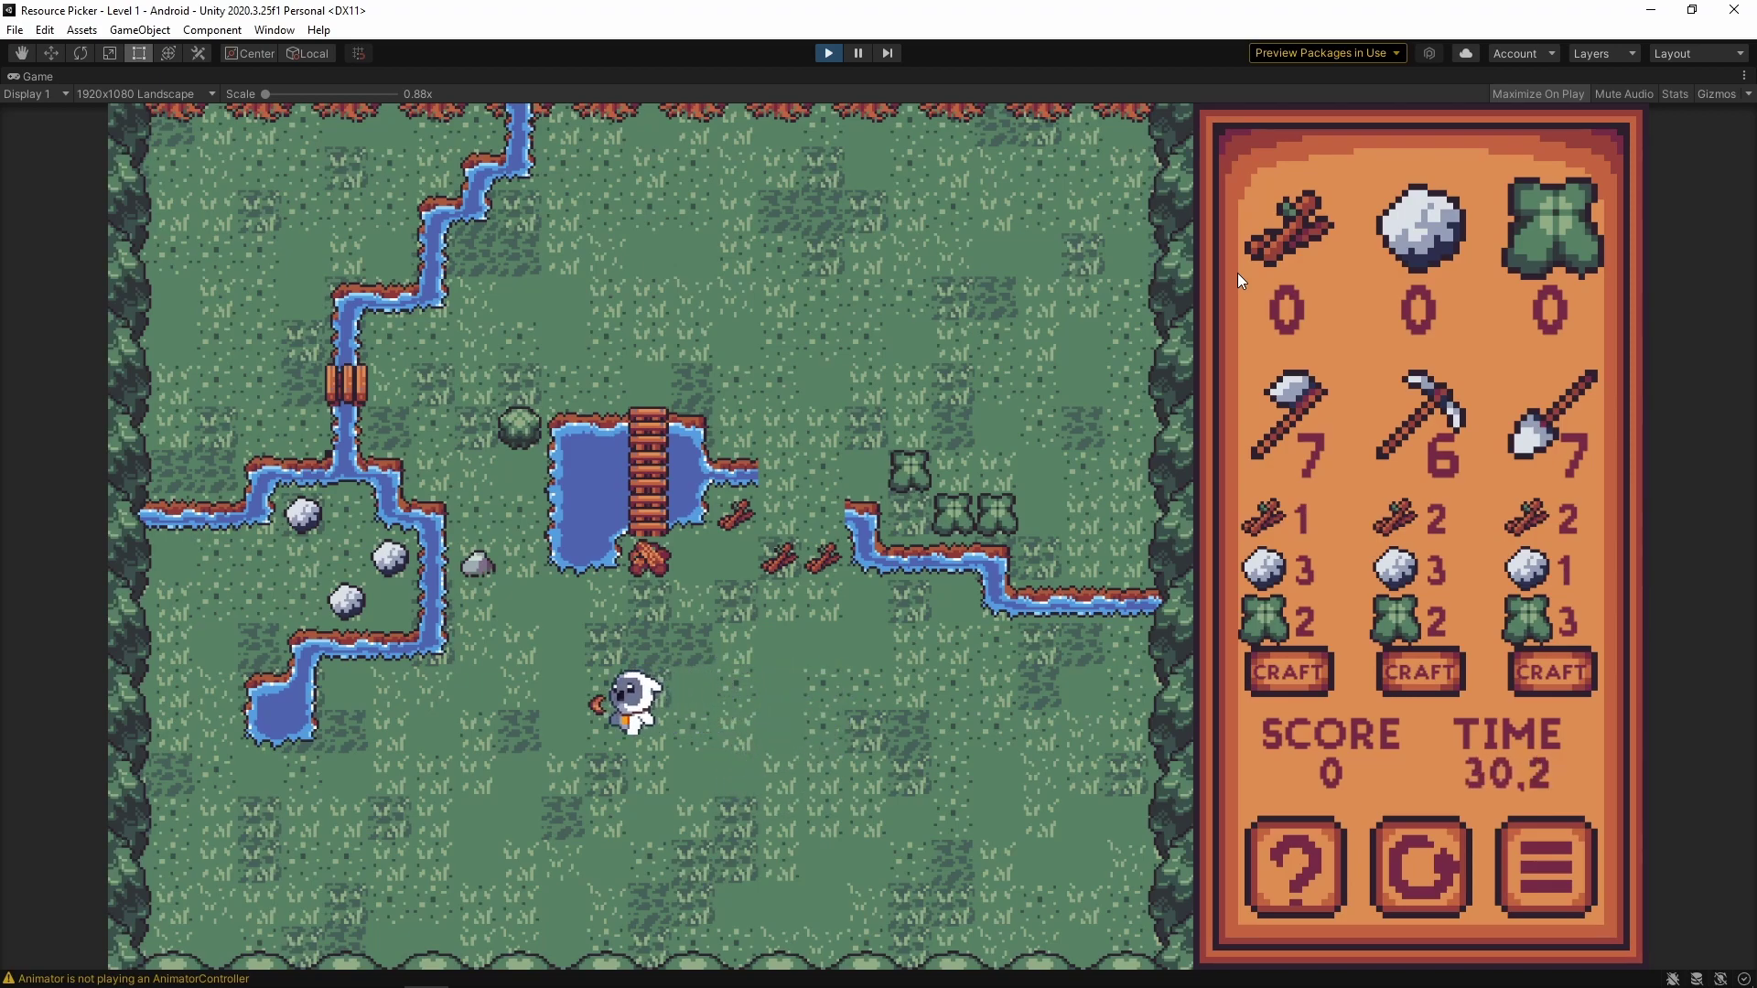
{"action": "key", "text": "Right"}
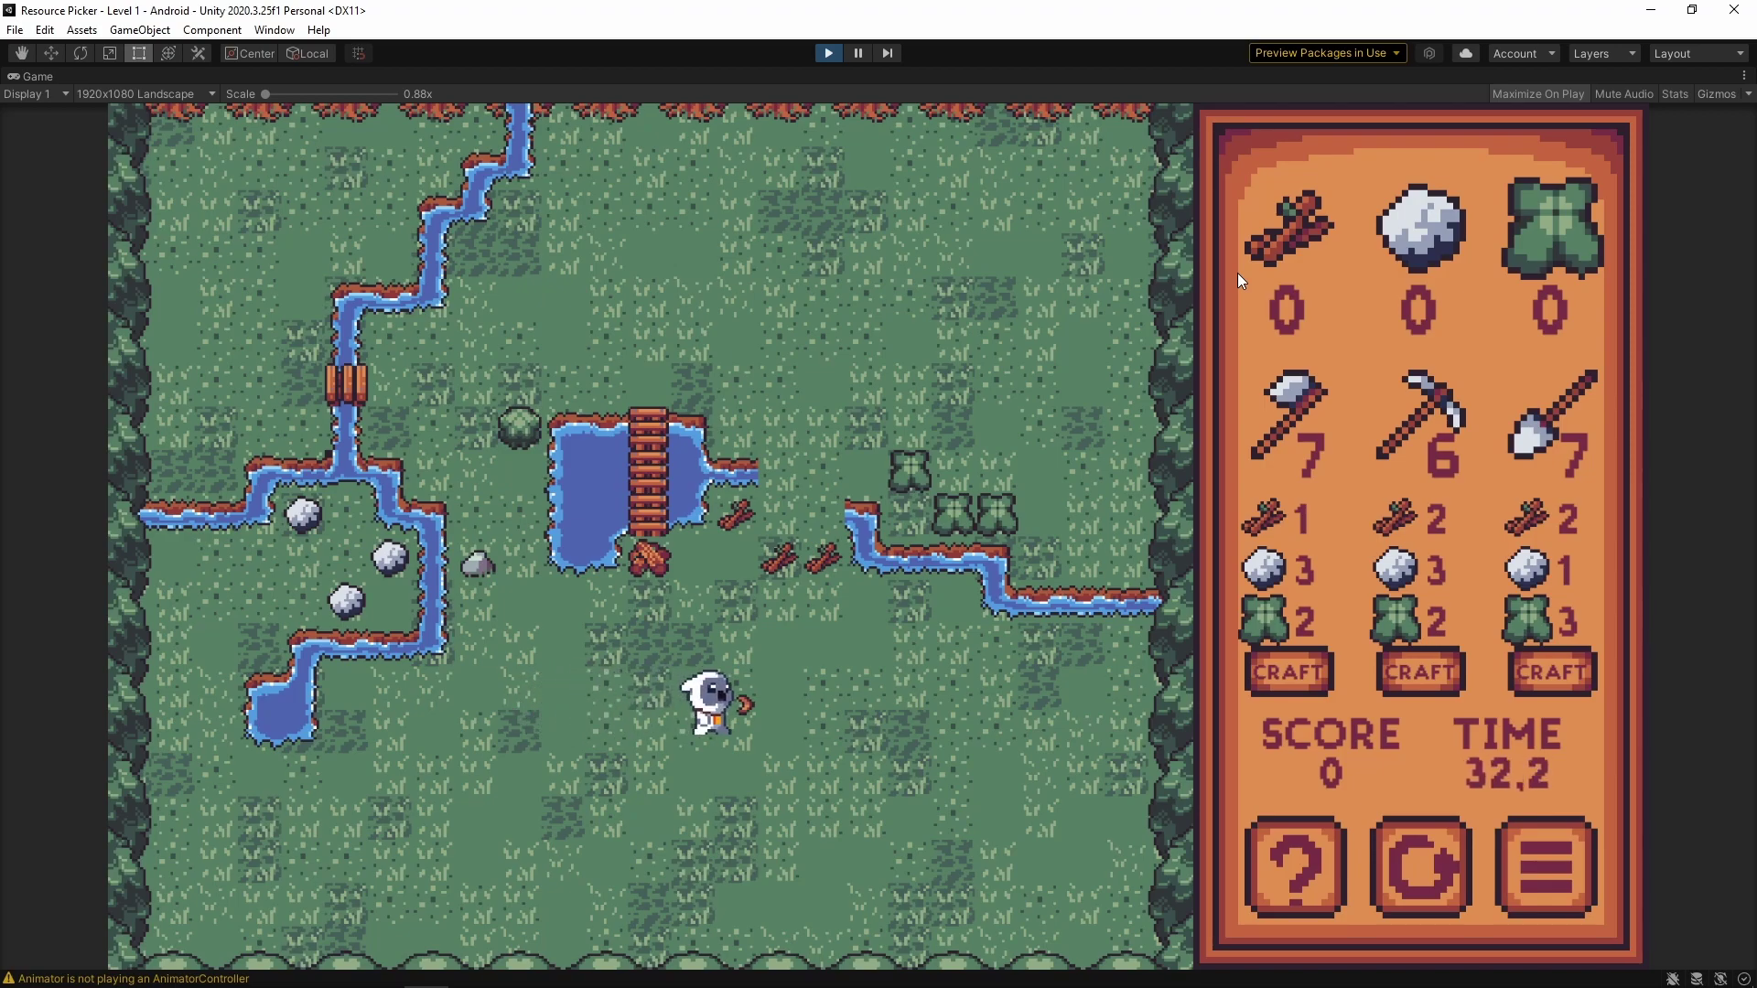
{"action": "key", "text": "Left"}
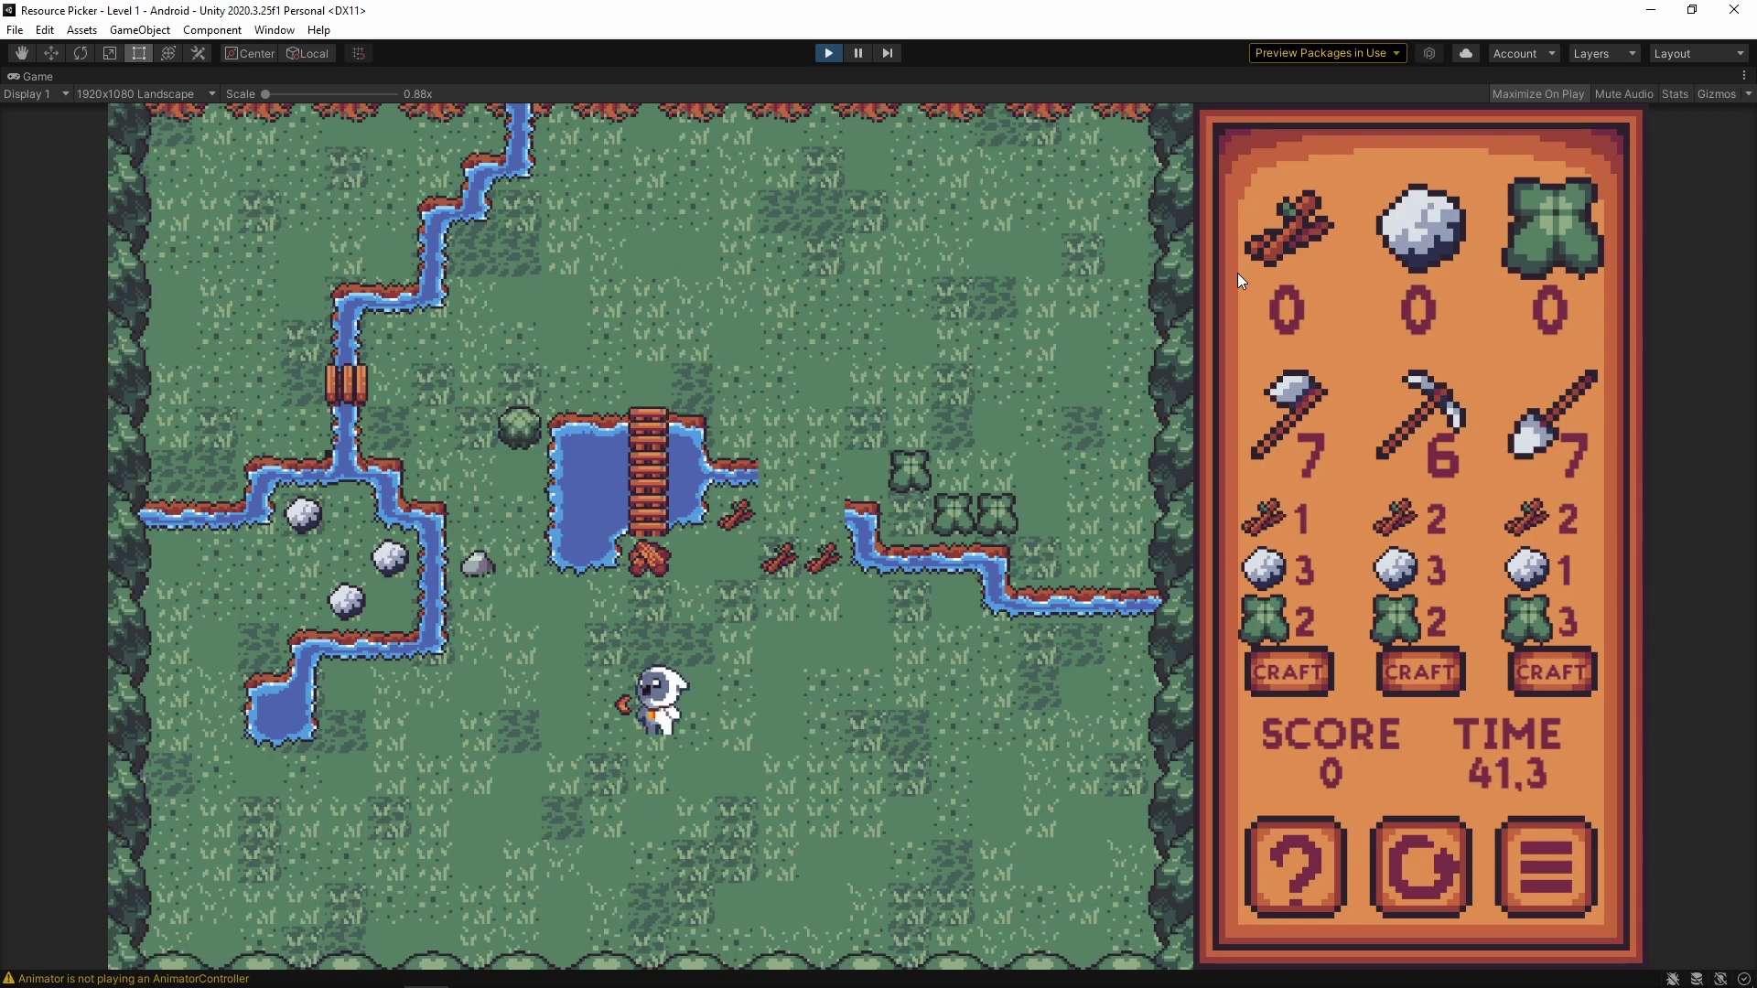
{"action": "key", "text": "Down"}
{"action": "key", "text": "Right"}
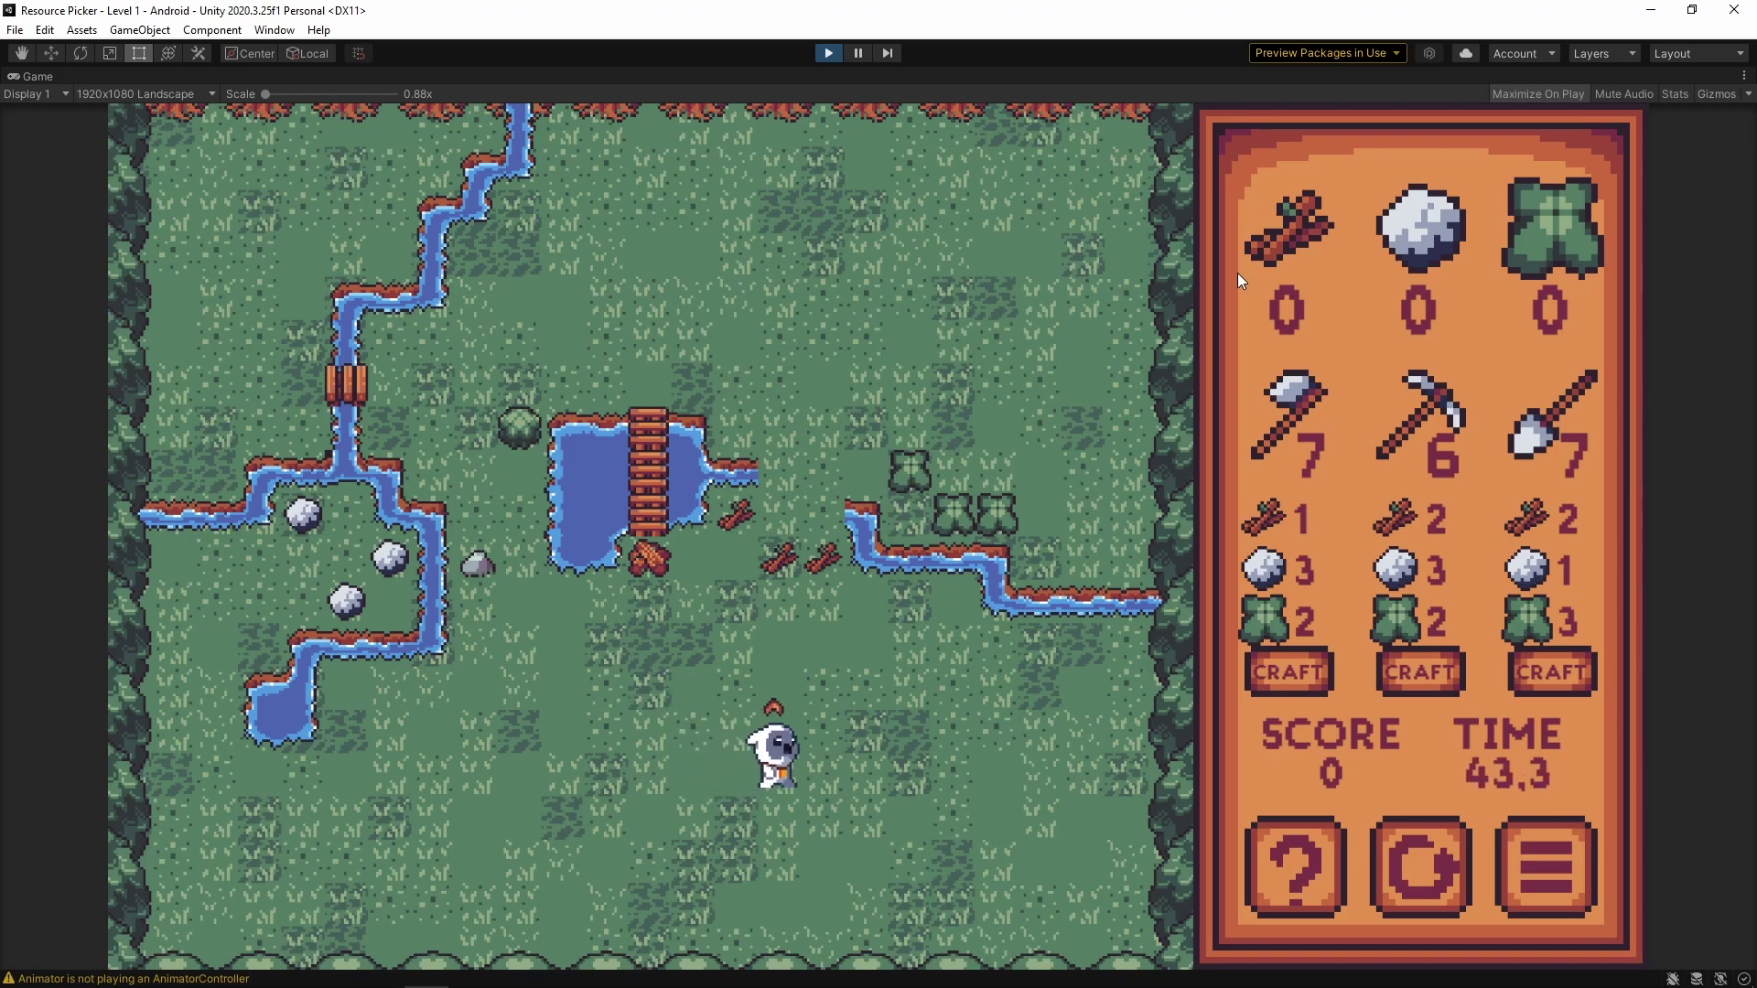
{"action": "key", "text": "Up"}
{"action": "key", "text": "Down"}
{"action": "key", "text": "Right"}
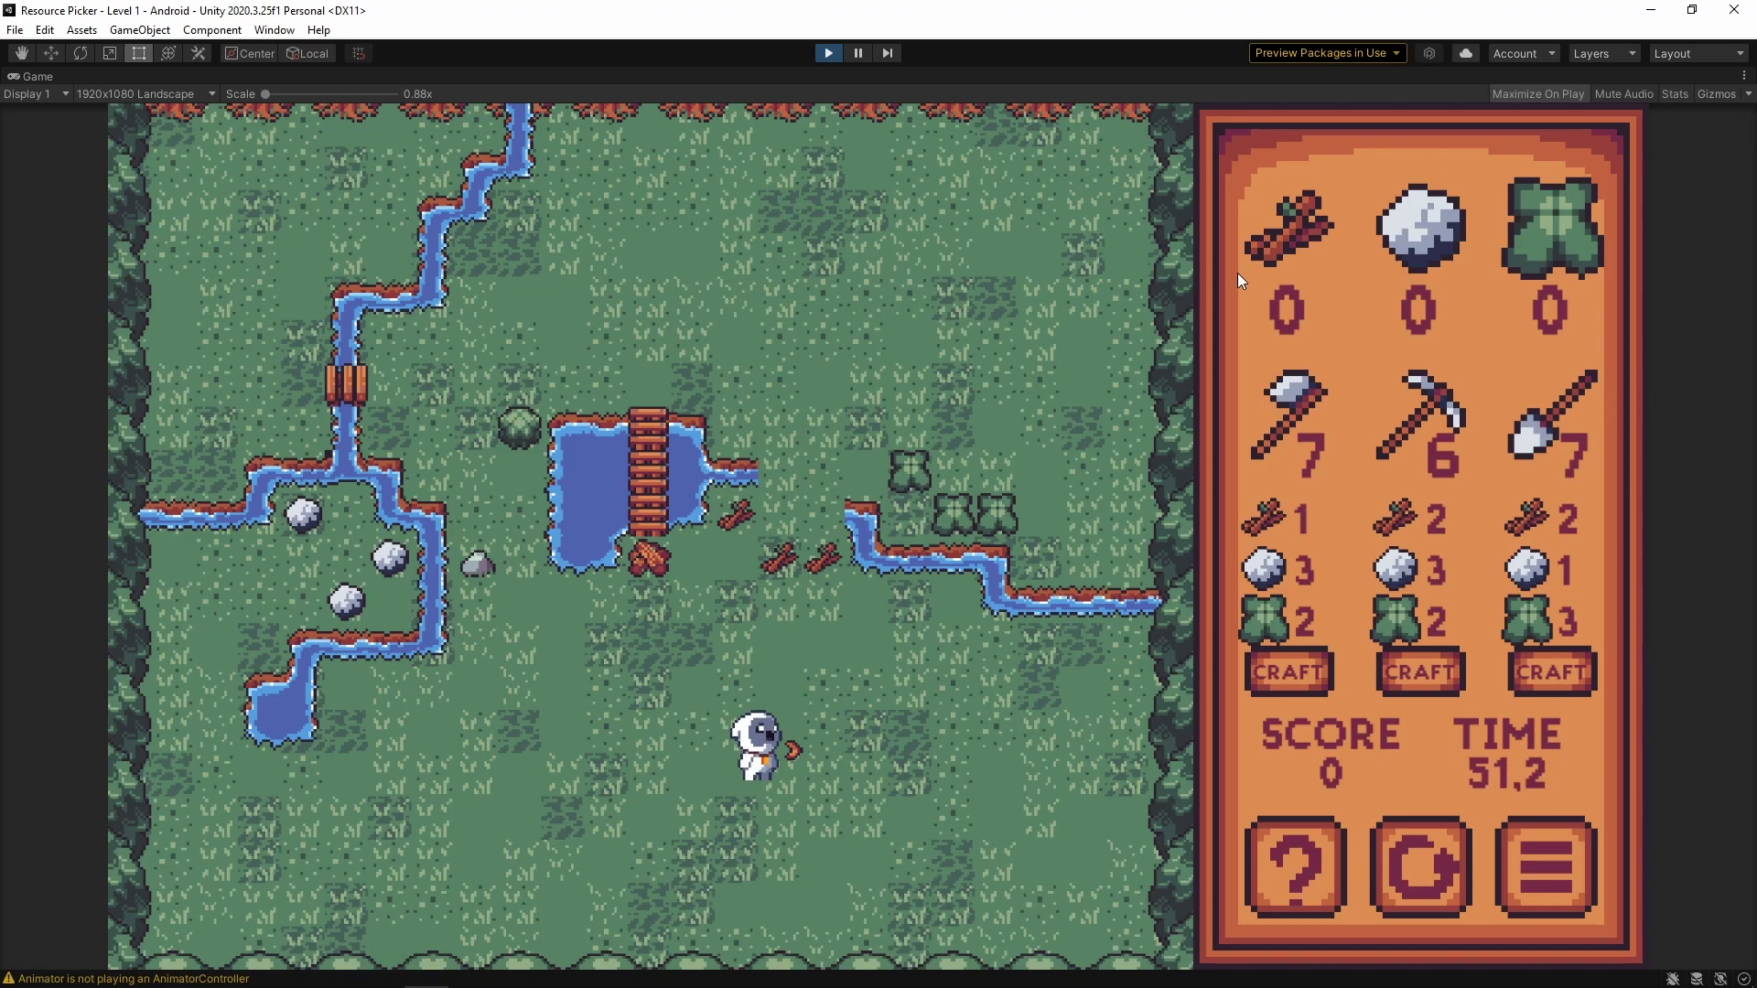
{"action": "key", "text": "Right"}
{"action": "key", "text": "Left"}
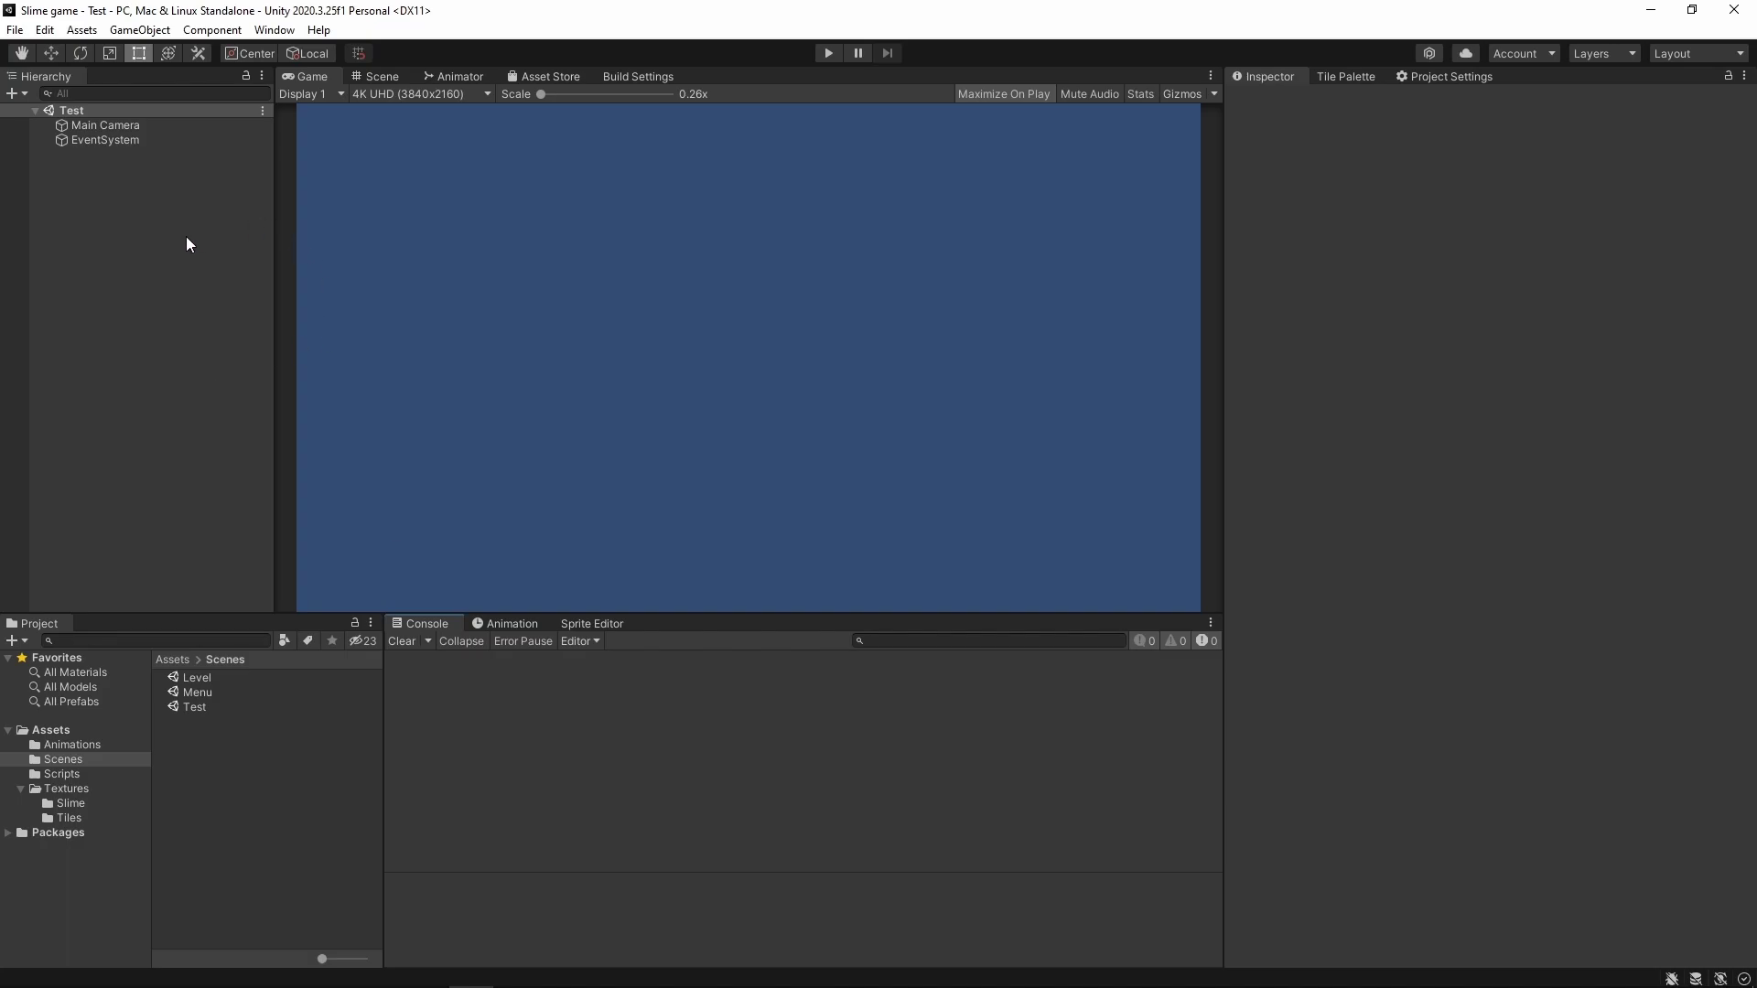
Create a white Square sprite in the Test scene via 2D Object > Sprites > Square.
{"action": "right_click", "coordinate": [144, 256]}
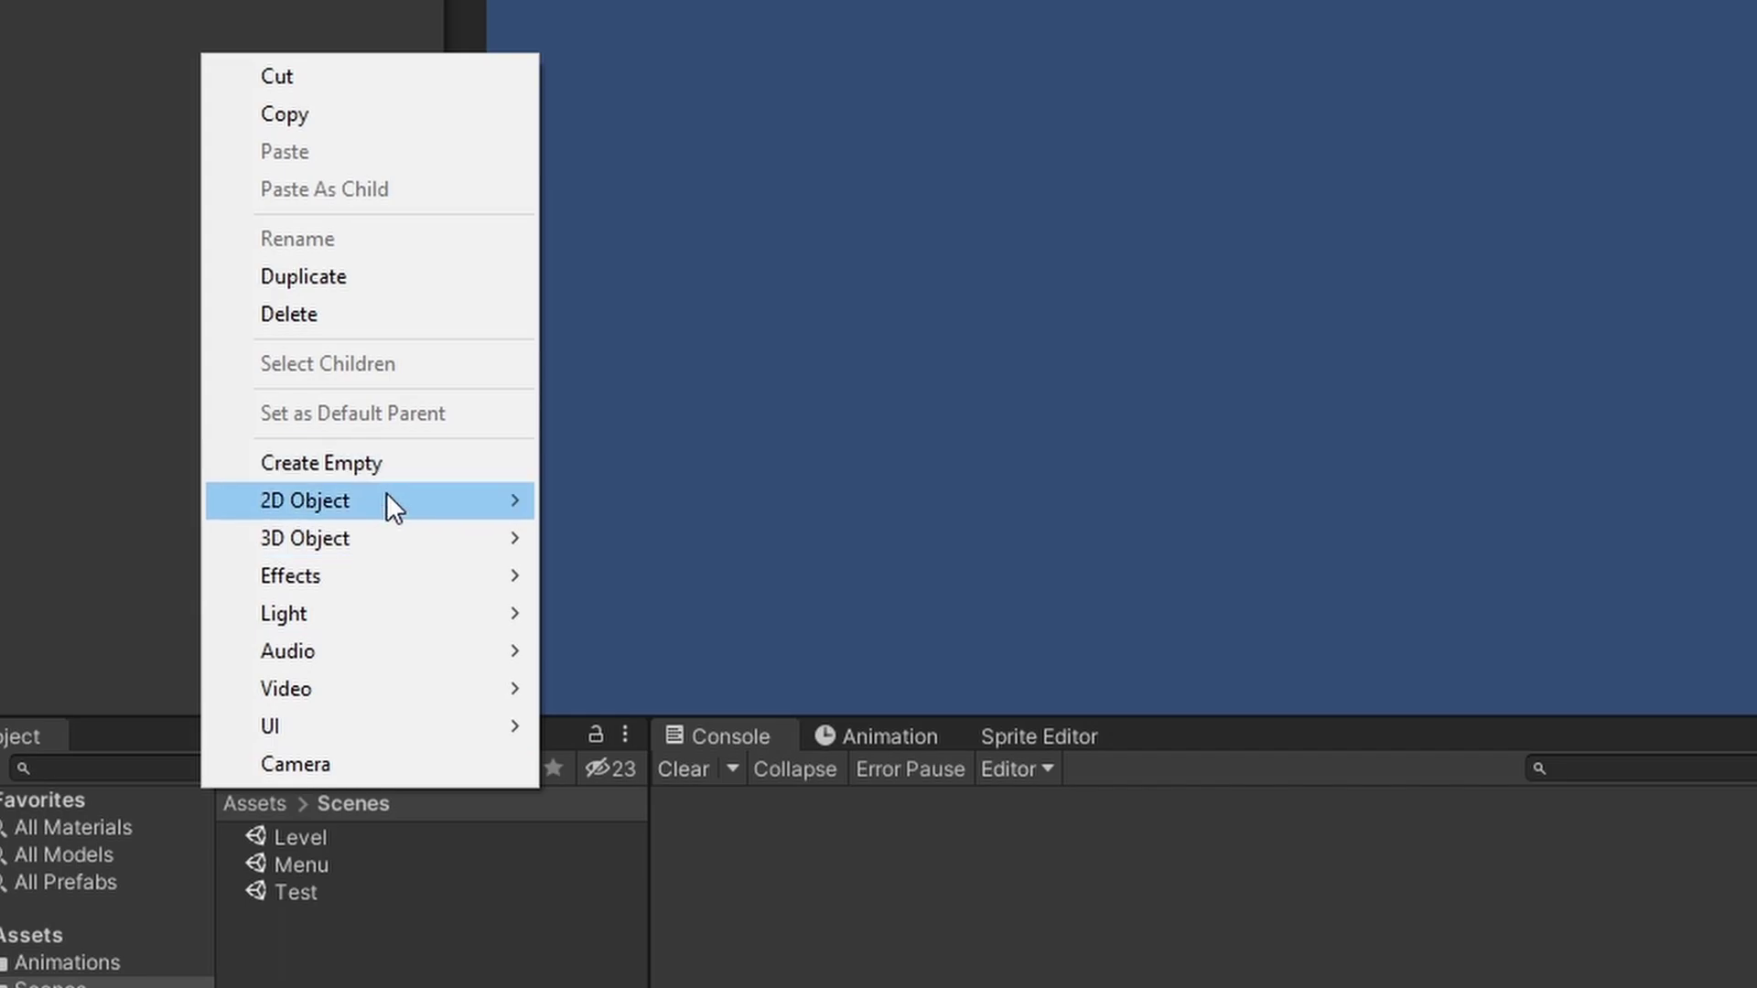
{"action": "mouse_move", "coordinate": [386, 499]}
{"action": "mouse_move", "coordinate": [756, 501]}
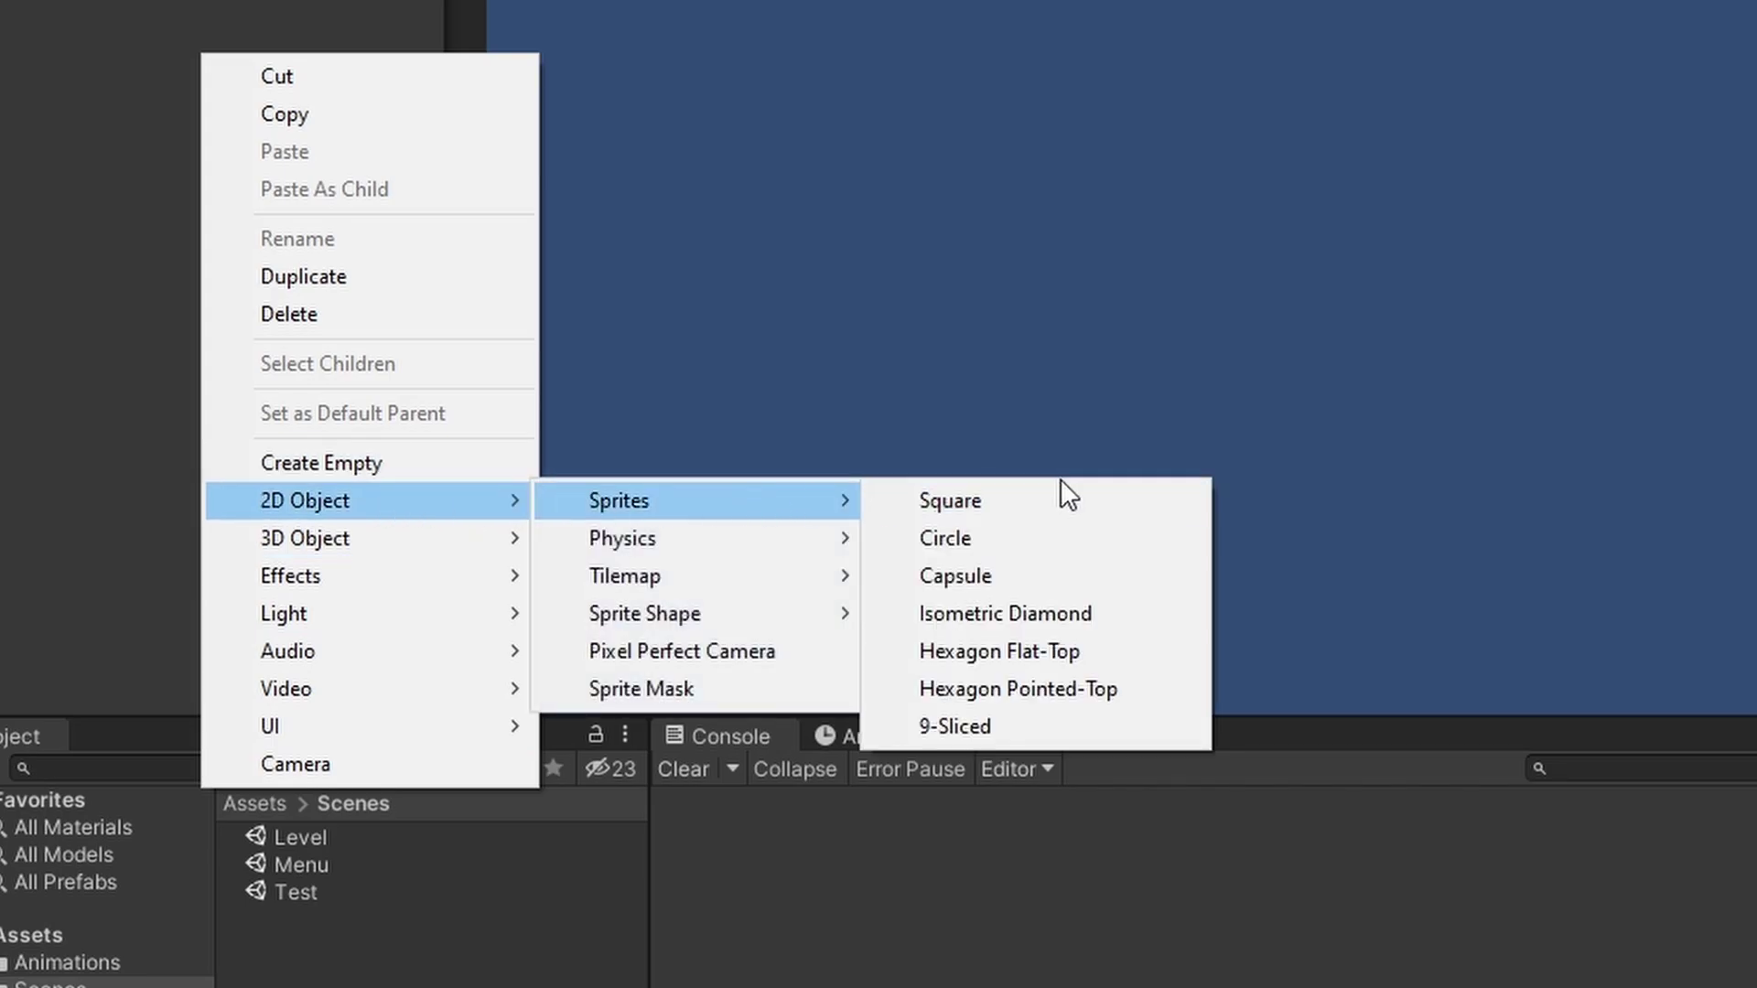
{"action": "left_click", "coordinate": [1035, 502]}
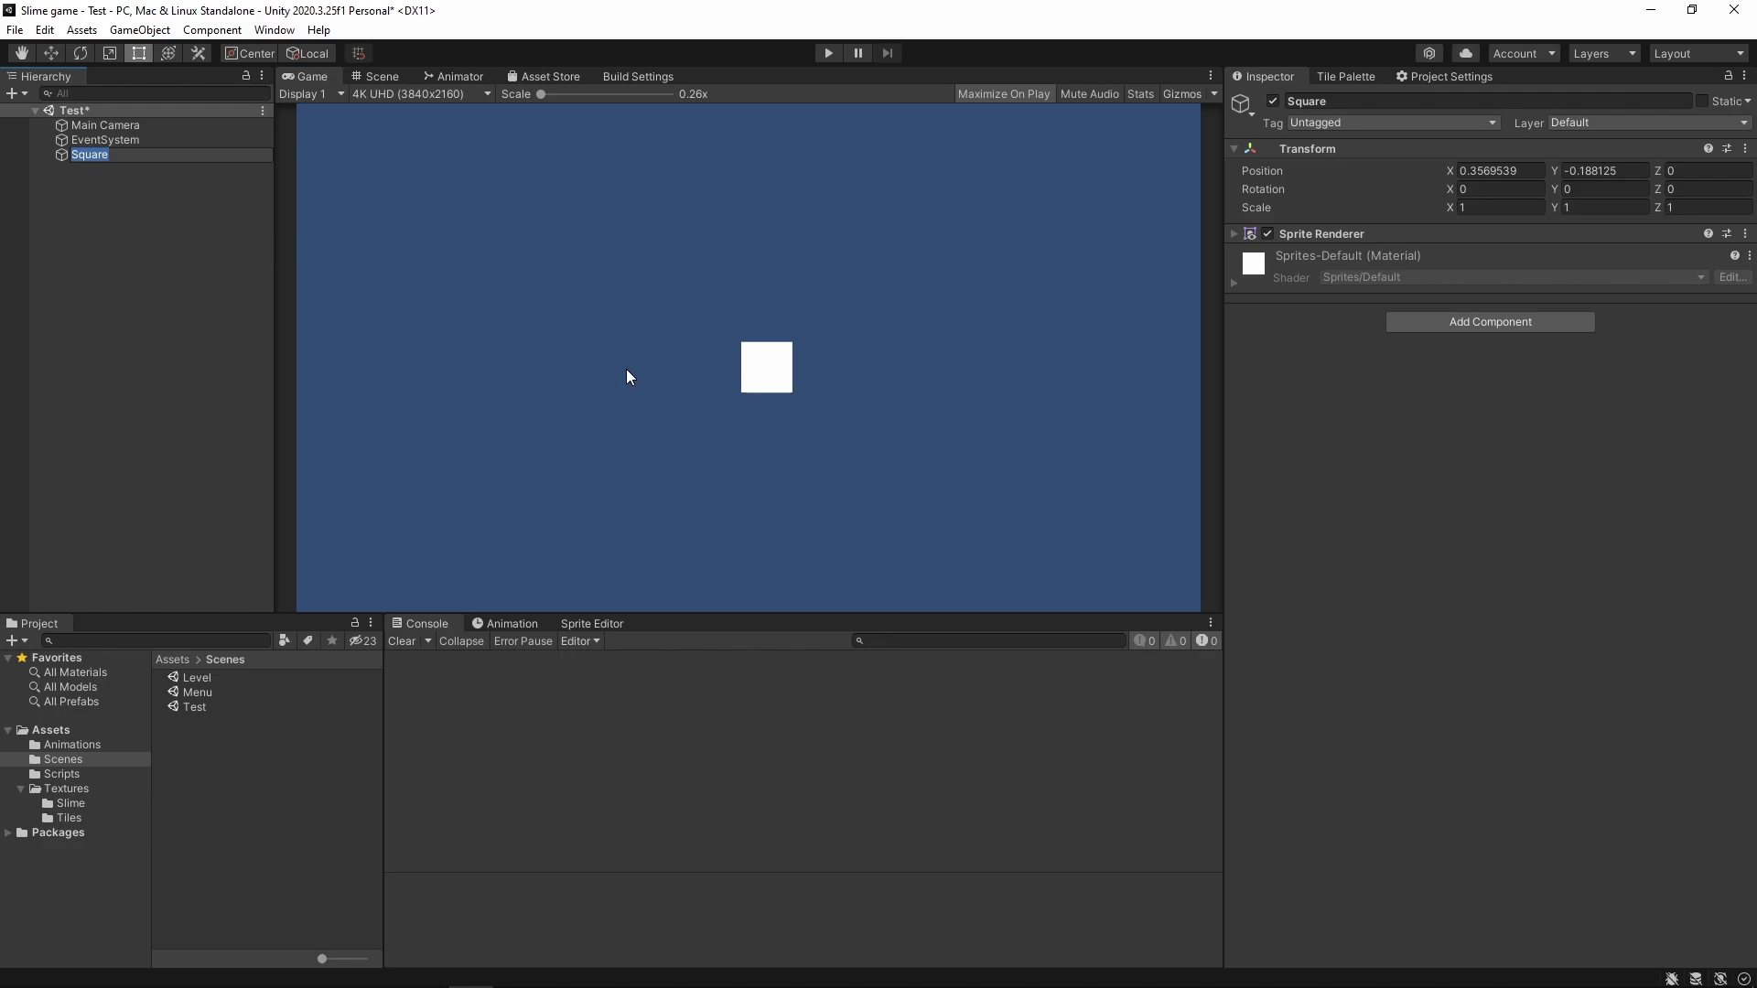
{"action": "left_click", "coordinate": [1483, 517]}
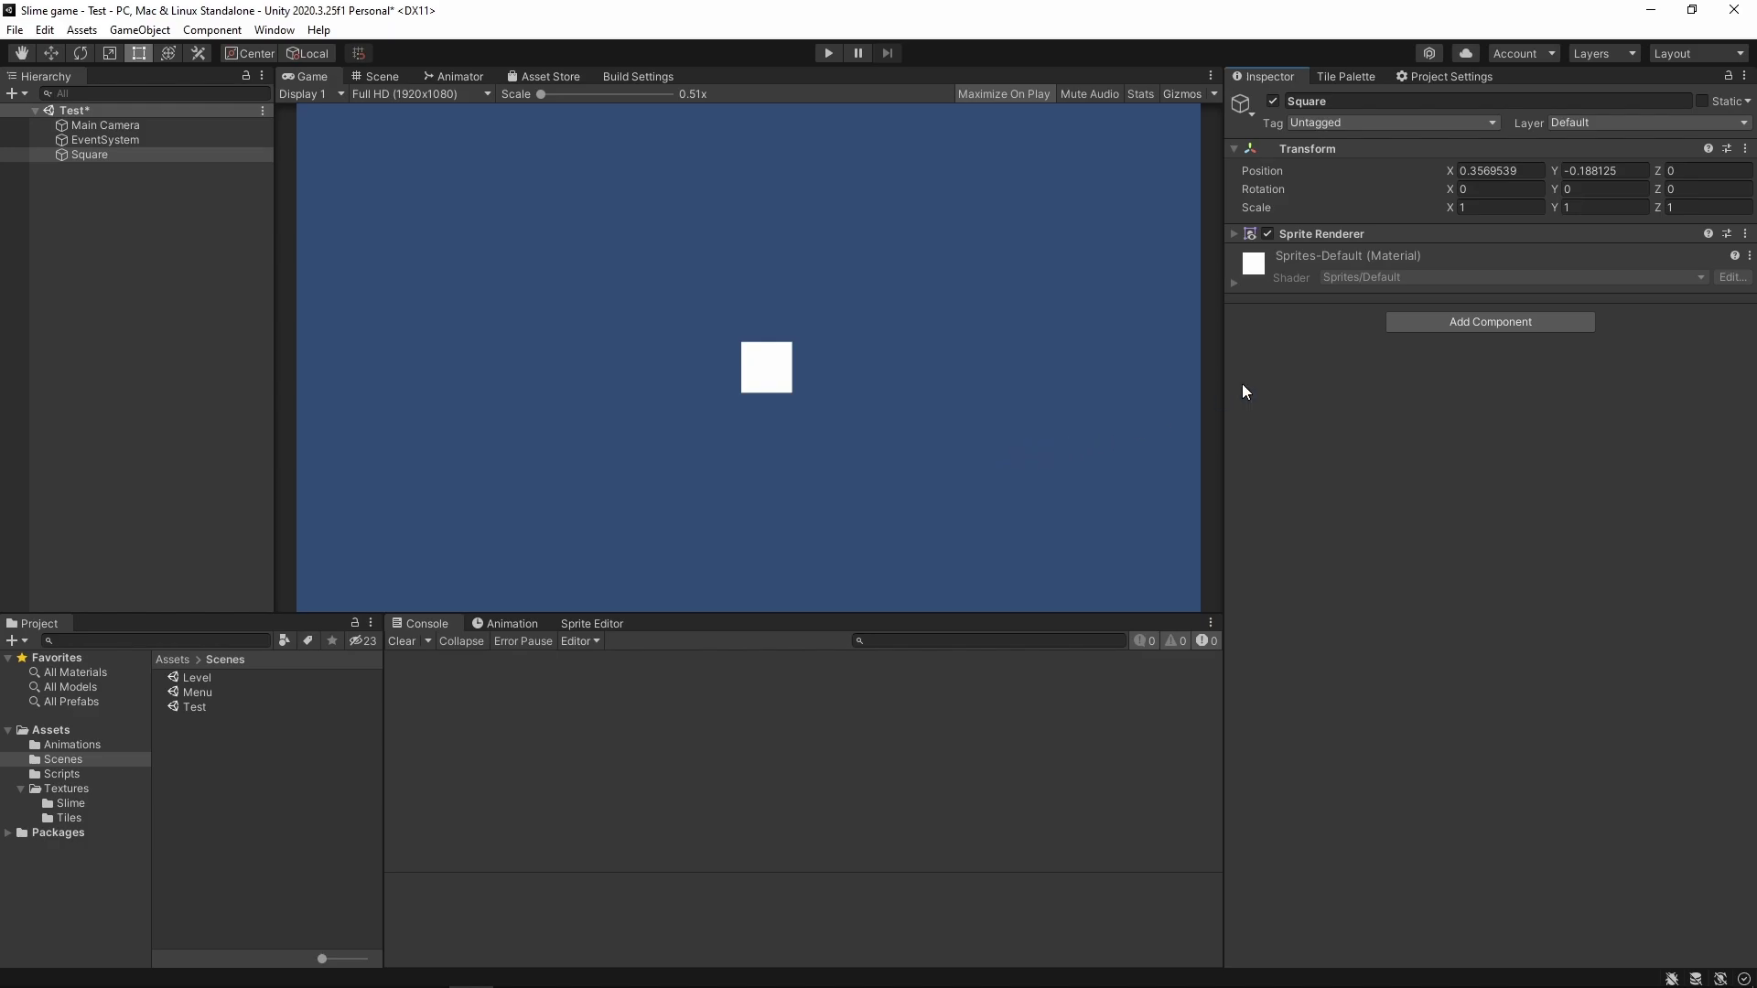
Add a Rigidbody 2D component to the Square.
{"action": "left_click", "coordinate": [1464, 323]}
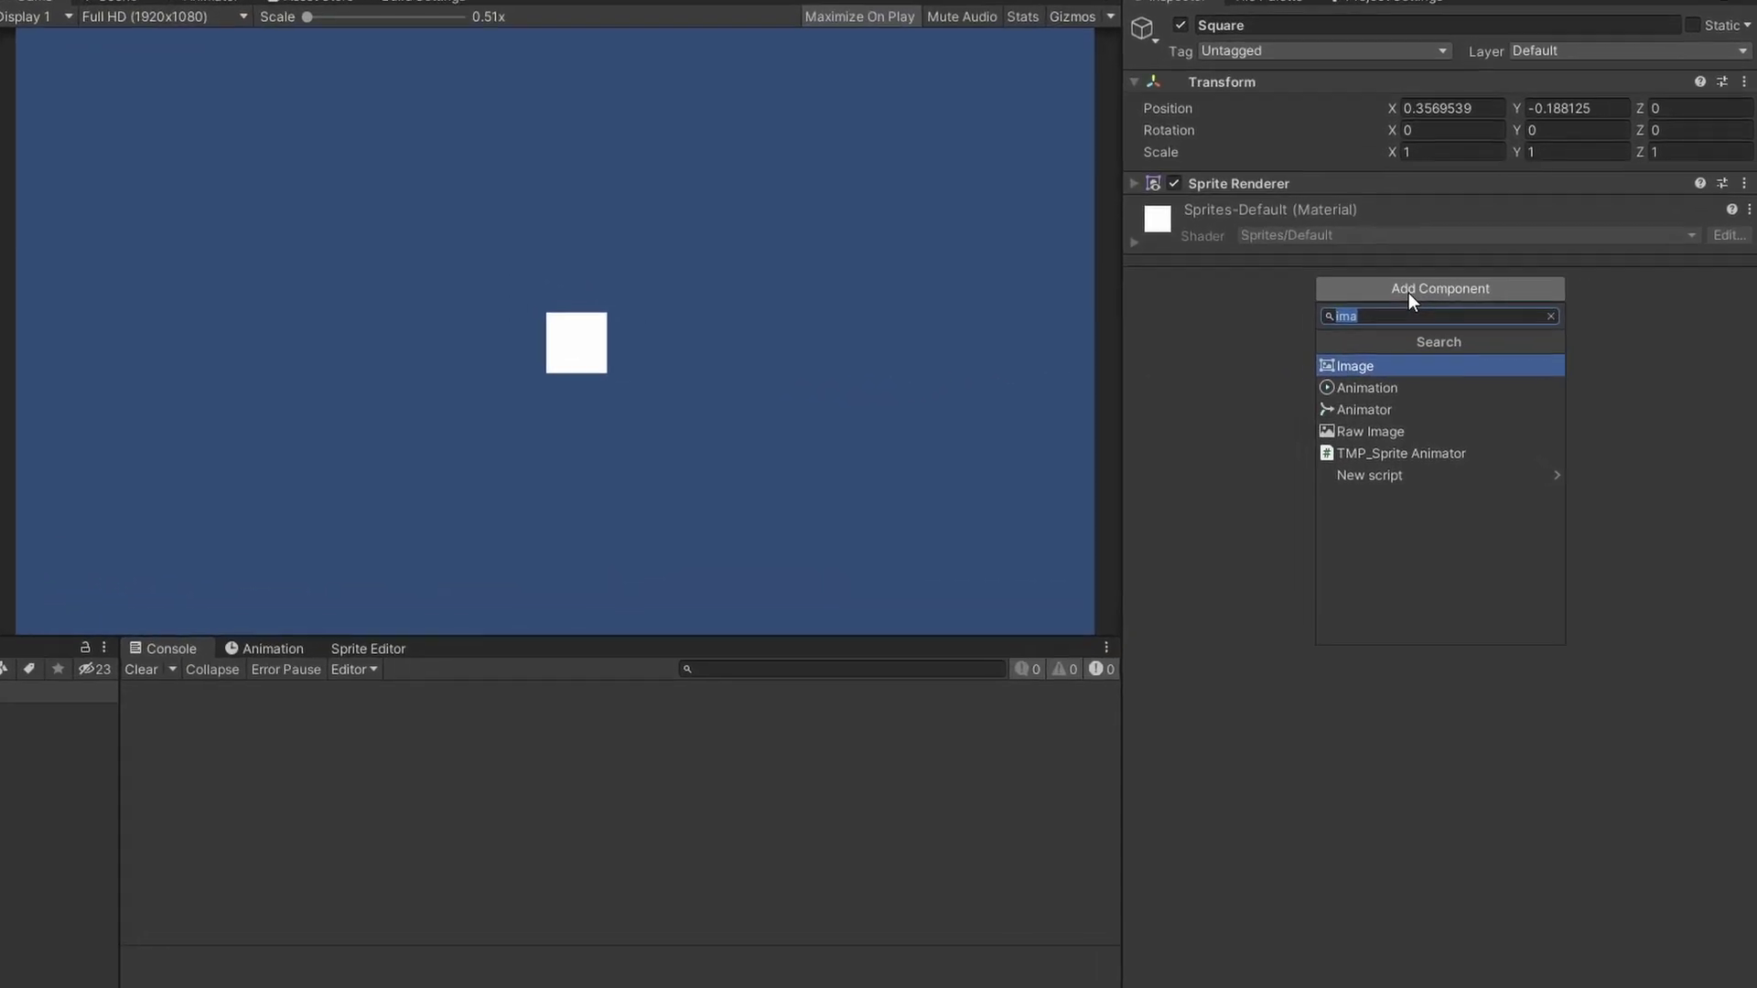
{"action": "type", "text": "rigi"}
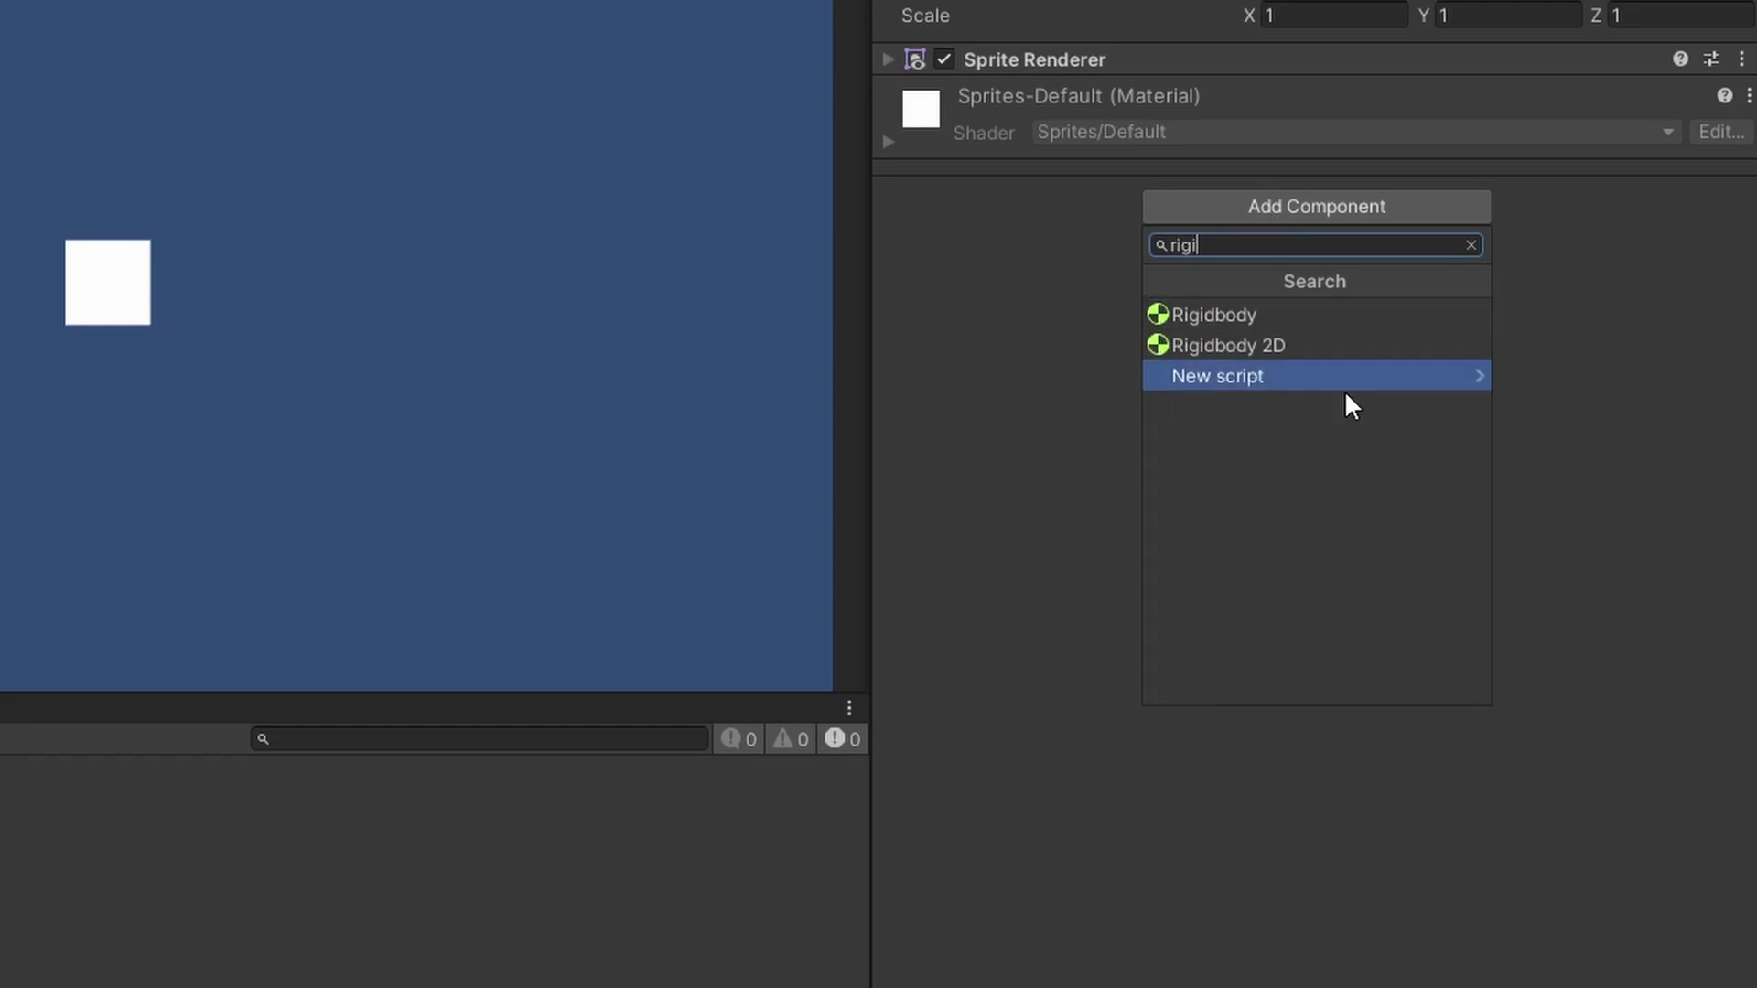
{"action": "left_click", "coordinate": [1289, 345]}
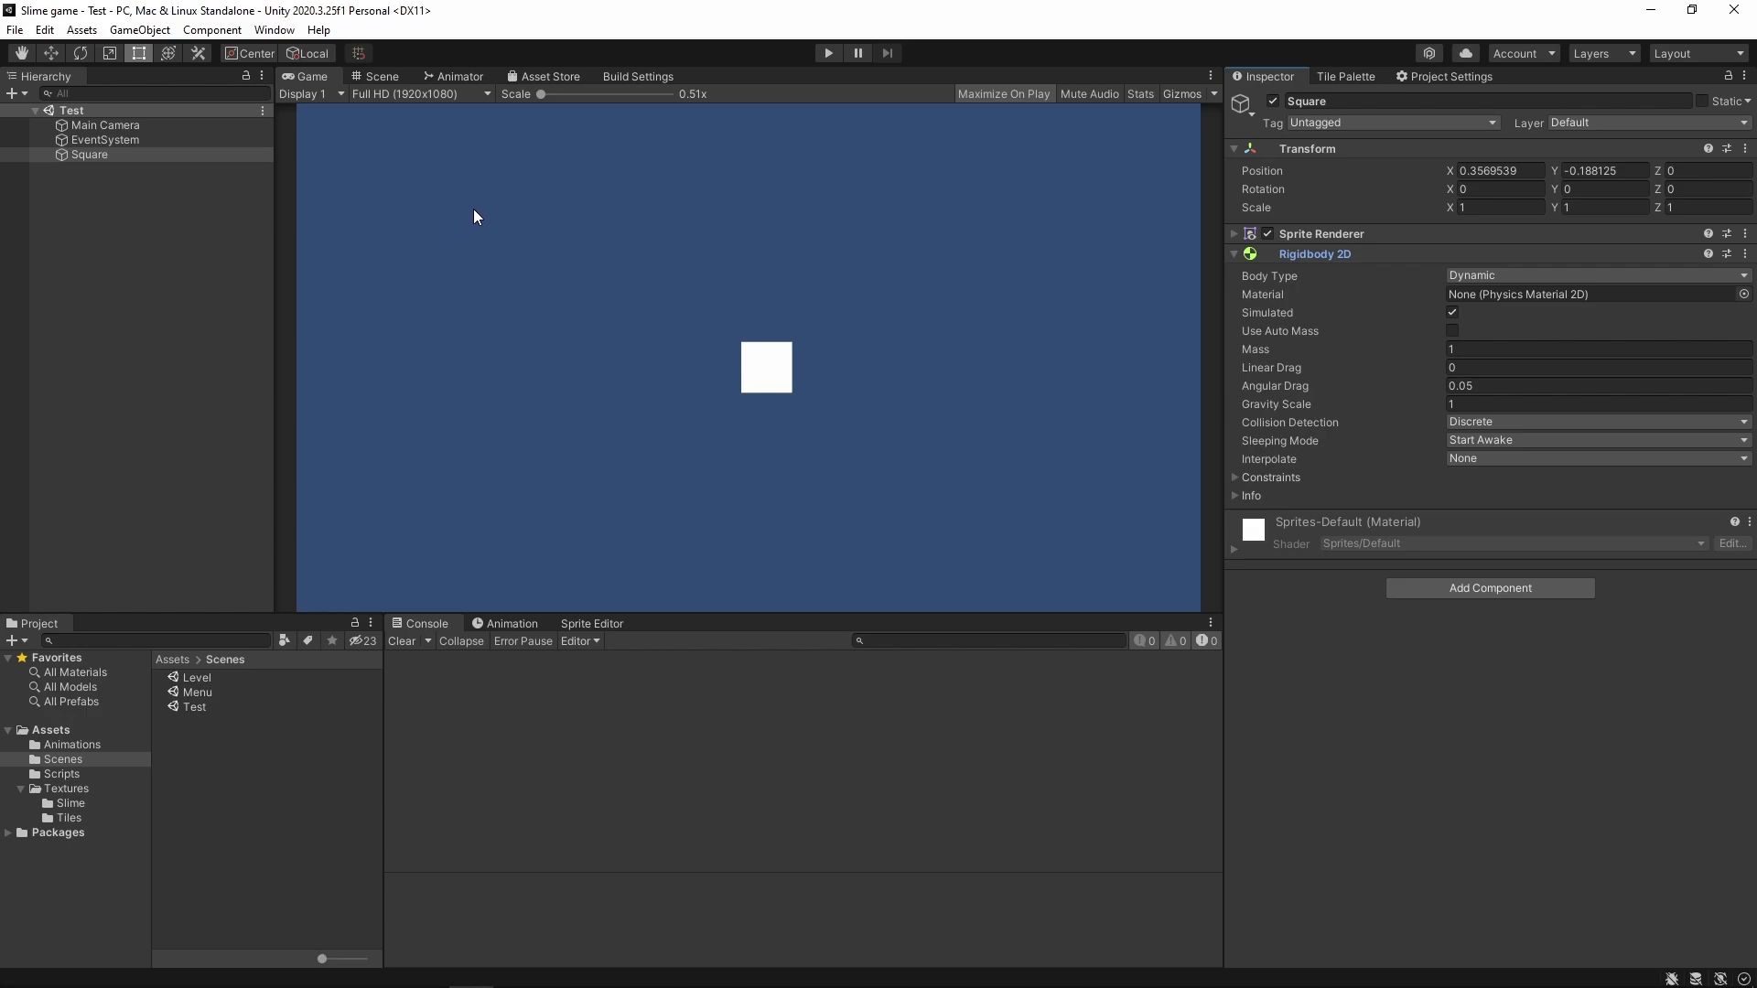
Switch to the Scene view and zoom in on the Square.
{"action": "left_click", "coordinate": [393, 78]}
{"action": "scroll", "coordinate": [796, 380], "scroll_direction": "up", "scroll_amount": 2}
{"action": "scroll", "coordinate": [773, 368], "scroll_direction": "up", "scroll_amount": 2}
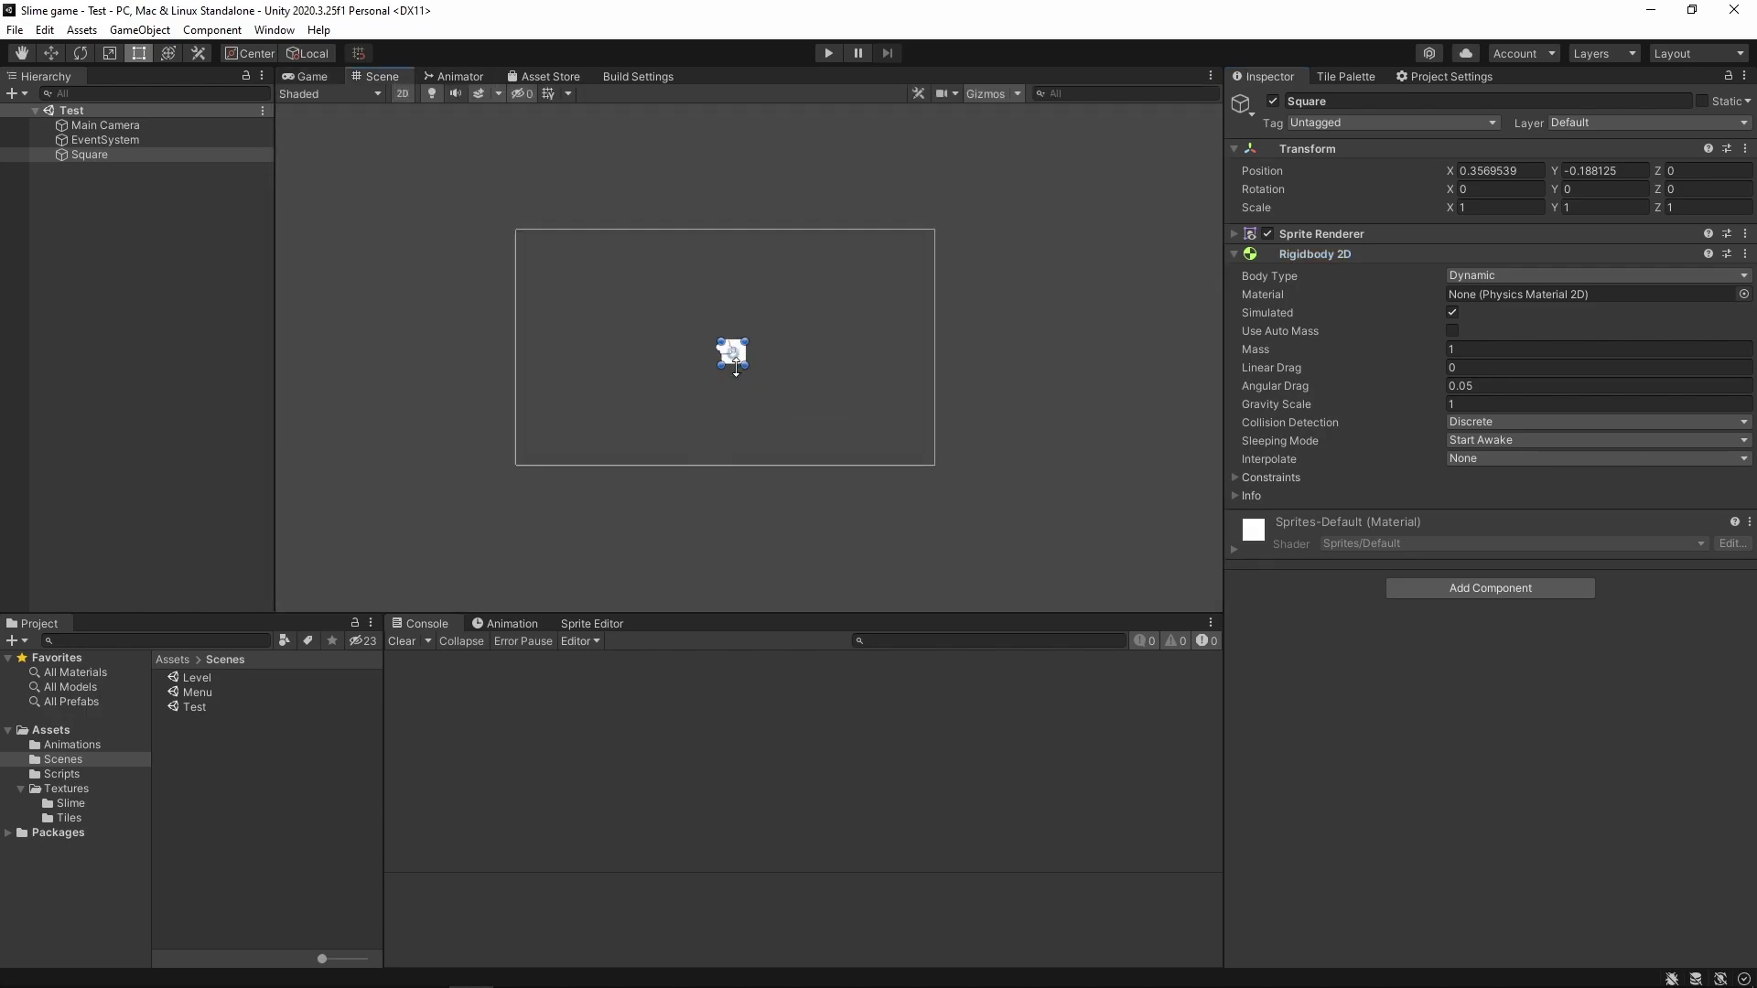
{"action": "scroll", "coordinate": [741, 366], "scroll_direction": "up", "scroll_amount": 2}
{"action": "scroll", "coordinate": [735, 366], "scroll_direction": "up", "scroll_amount": 1}
{"action": "scroll", "coordinate": [796, 370], "scroll_direction": "up", "scroll_amount": 1}
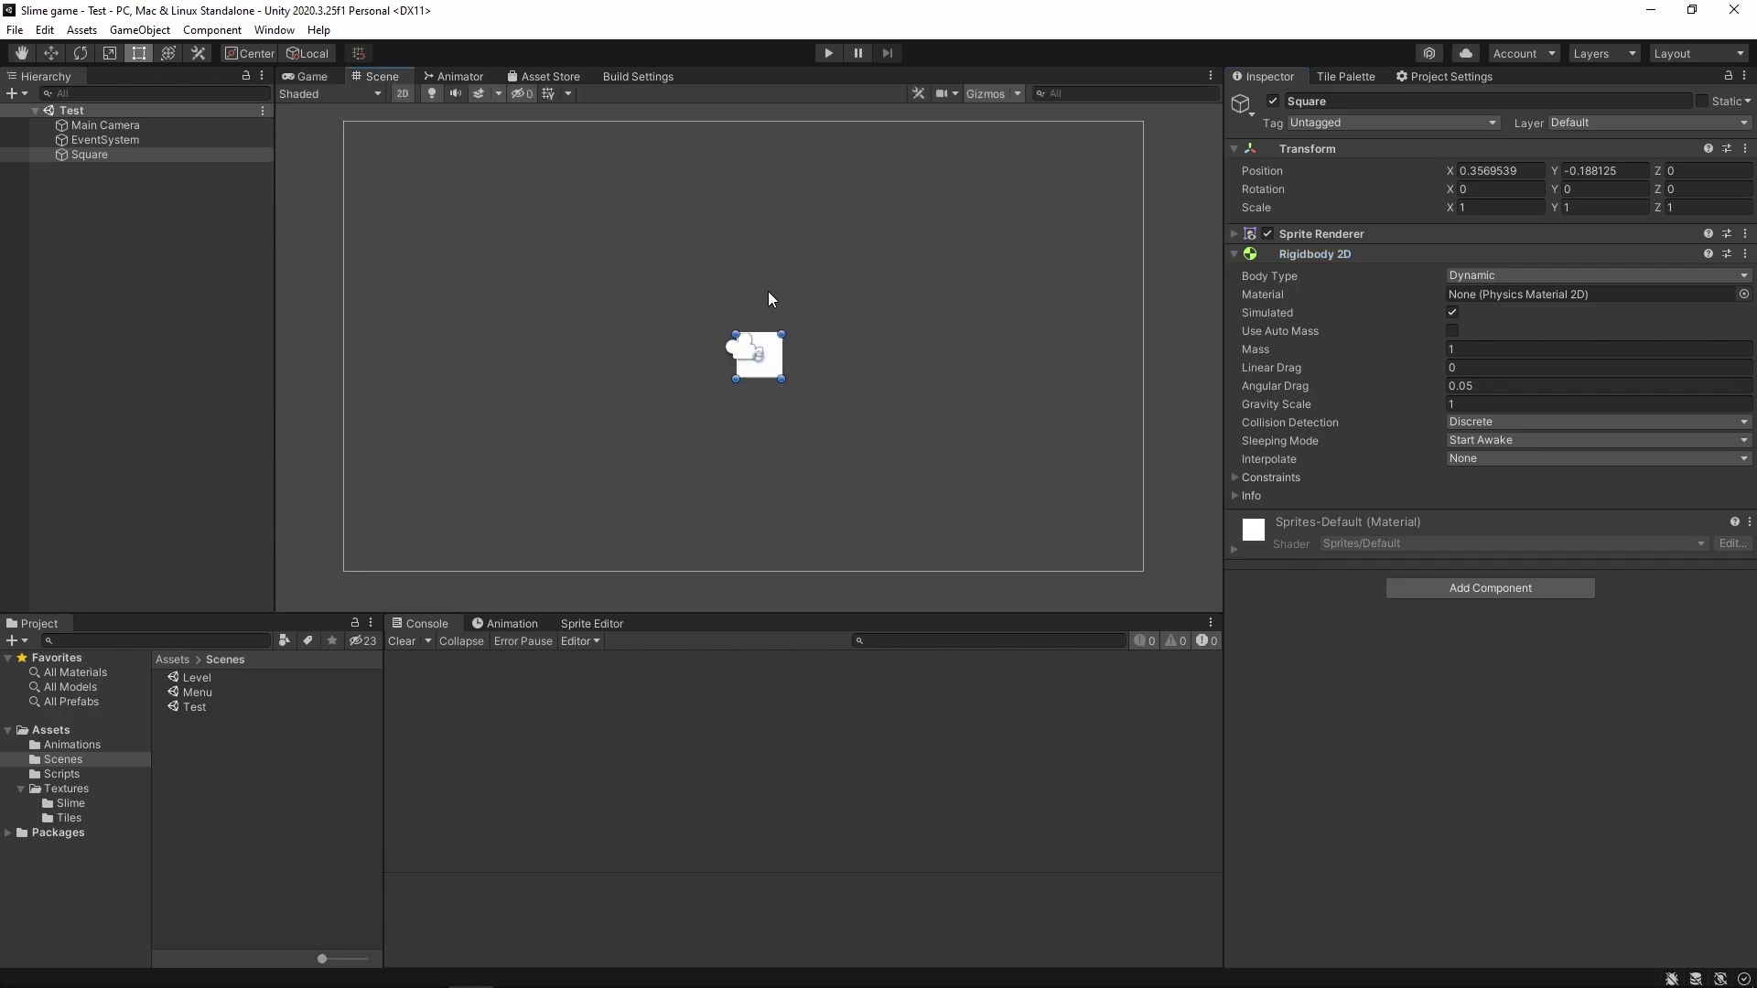
Run the game to watch the Square fall, then drag its Gravity Scale up and down.
{"action": "left_click", "coordinate": [827, 53]}
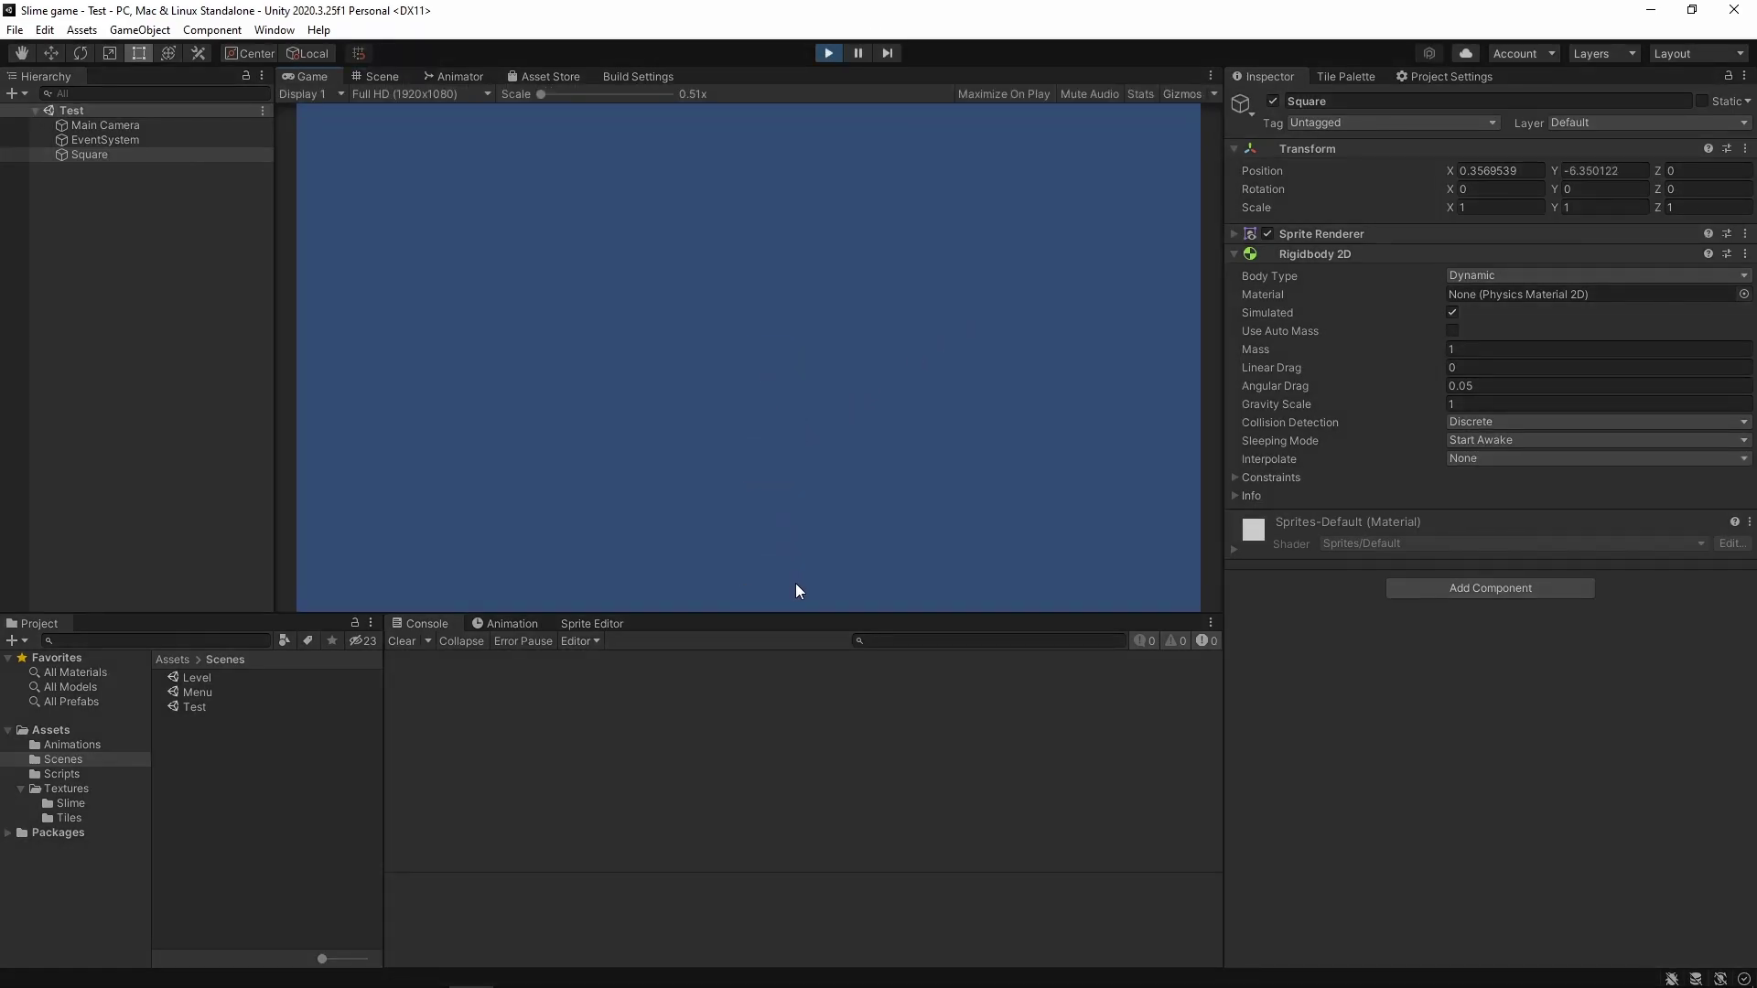
{"action": "key", "text": "ctrl+p"}
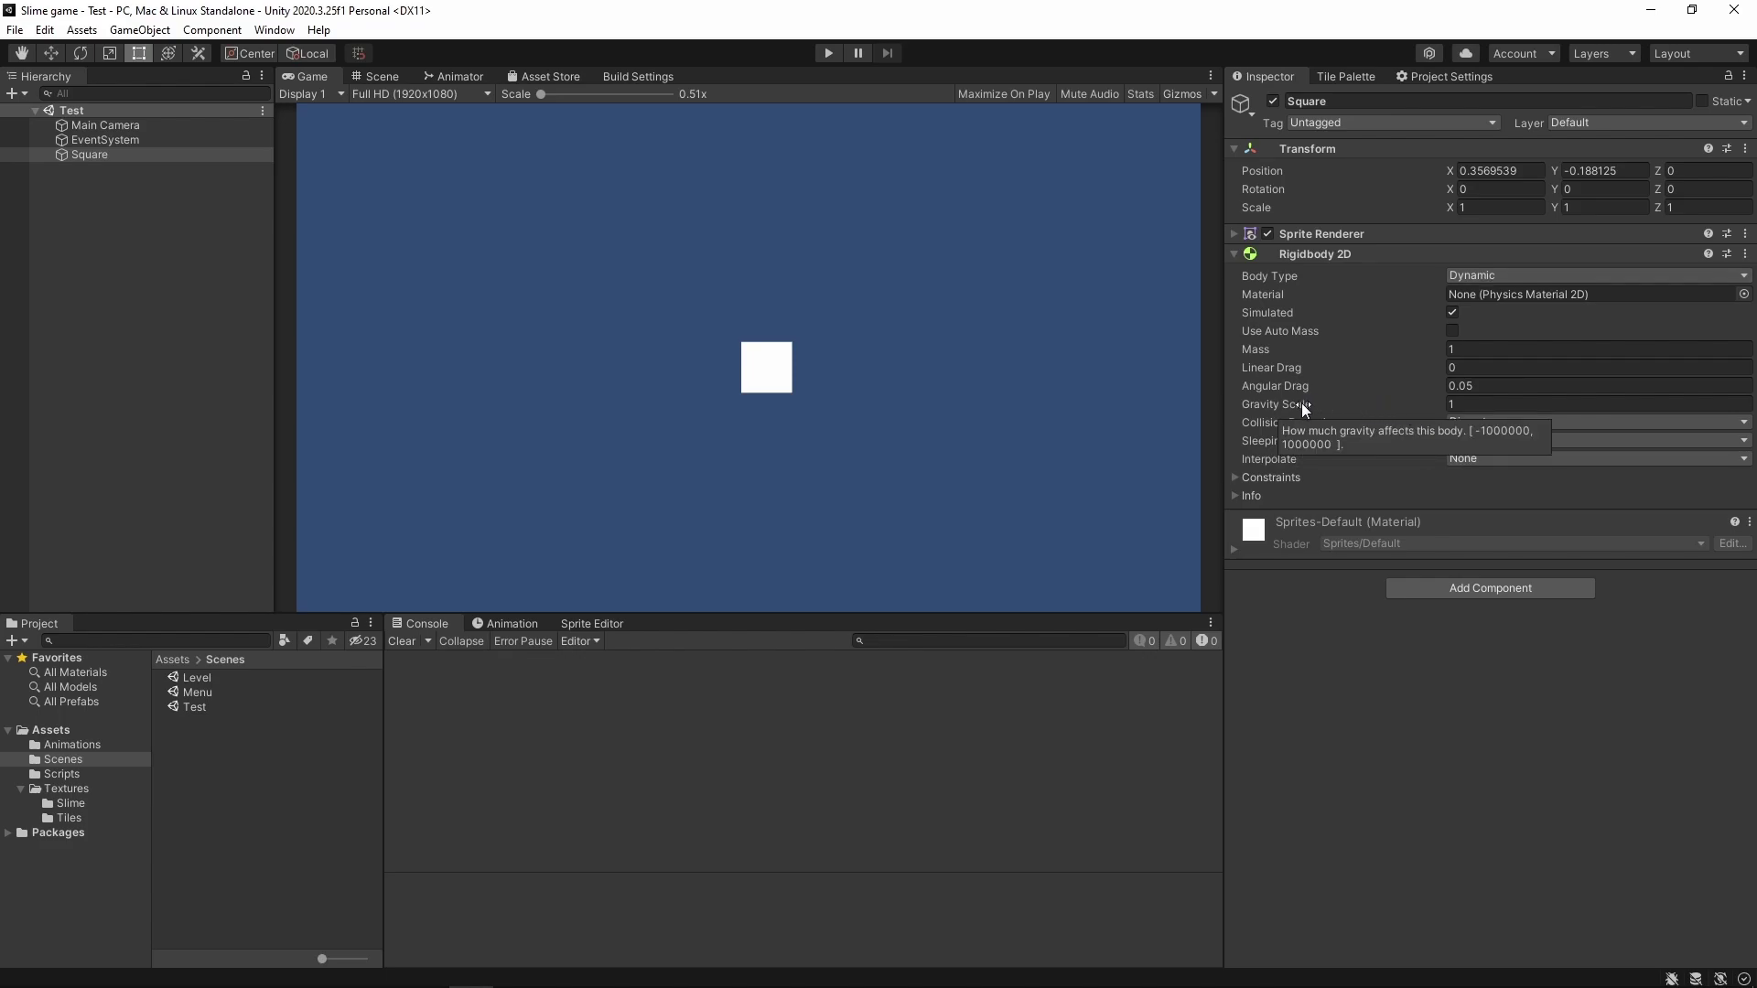
{"action": "left_click_drag", "start_coordinate": [1285, 406], "coordinate": [1323, 409]}
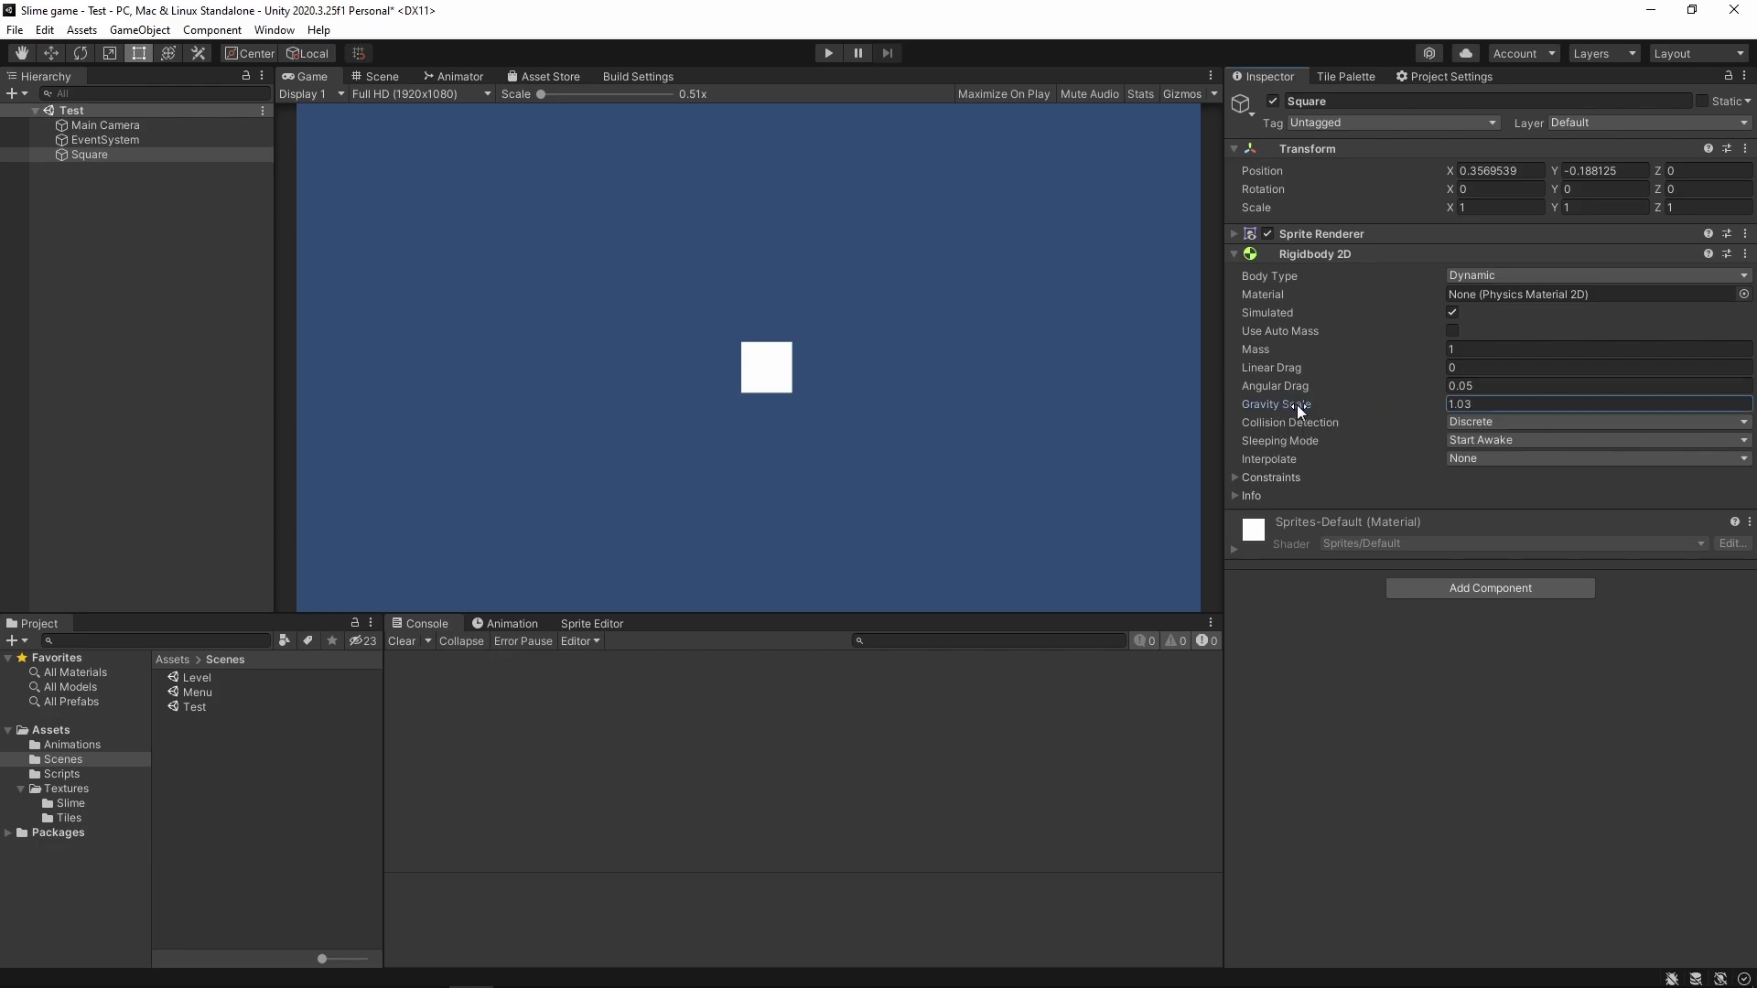
{"action": "left_click_drag", "start_coordinate": [1442, 400], "coordinate": [1287, 405]}
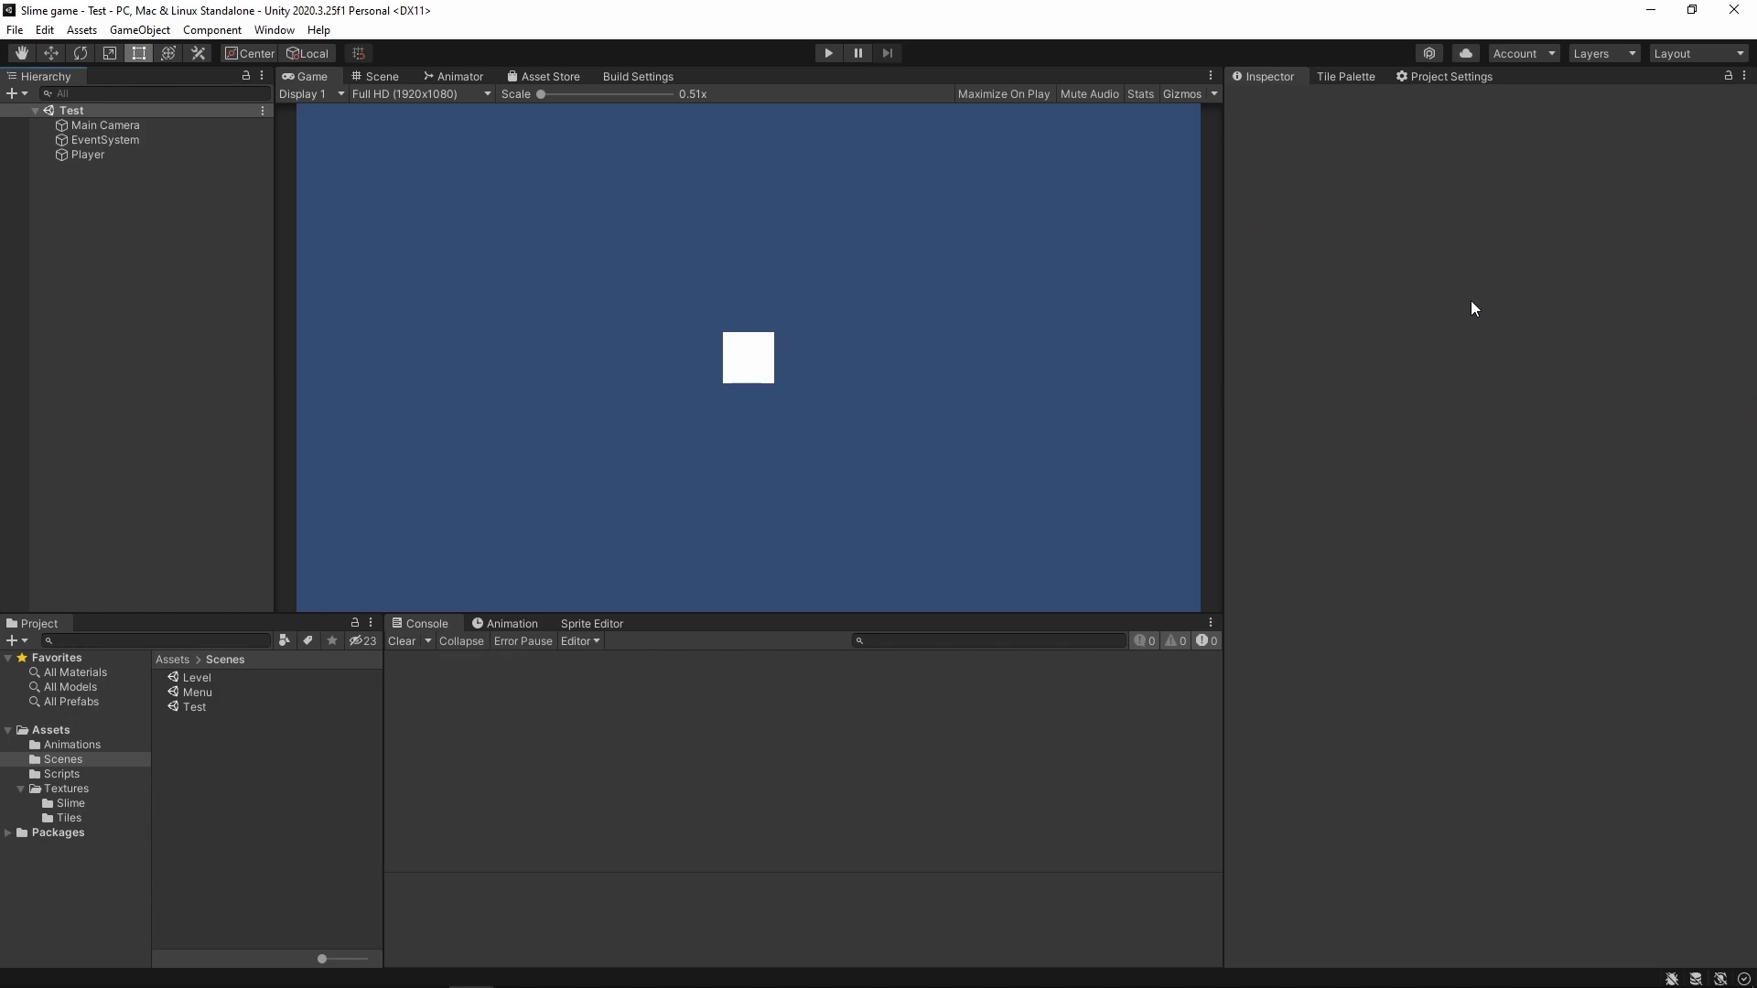
Create a second Square sprite and name it Ground.
{"action": "right_click", "coordinate": [81, 238]}
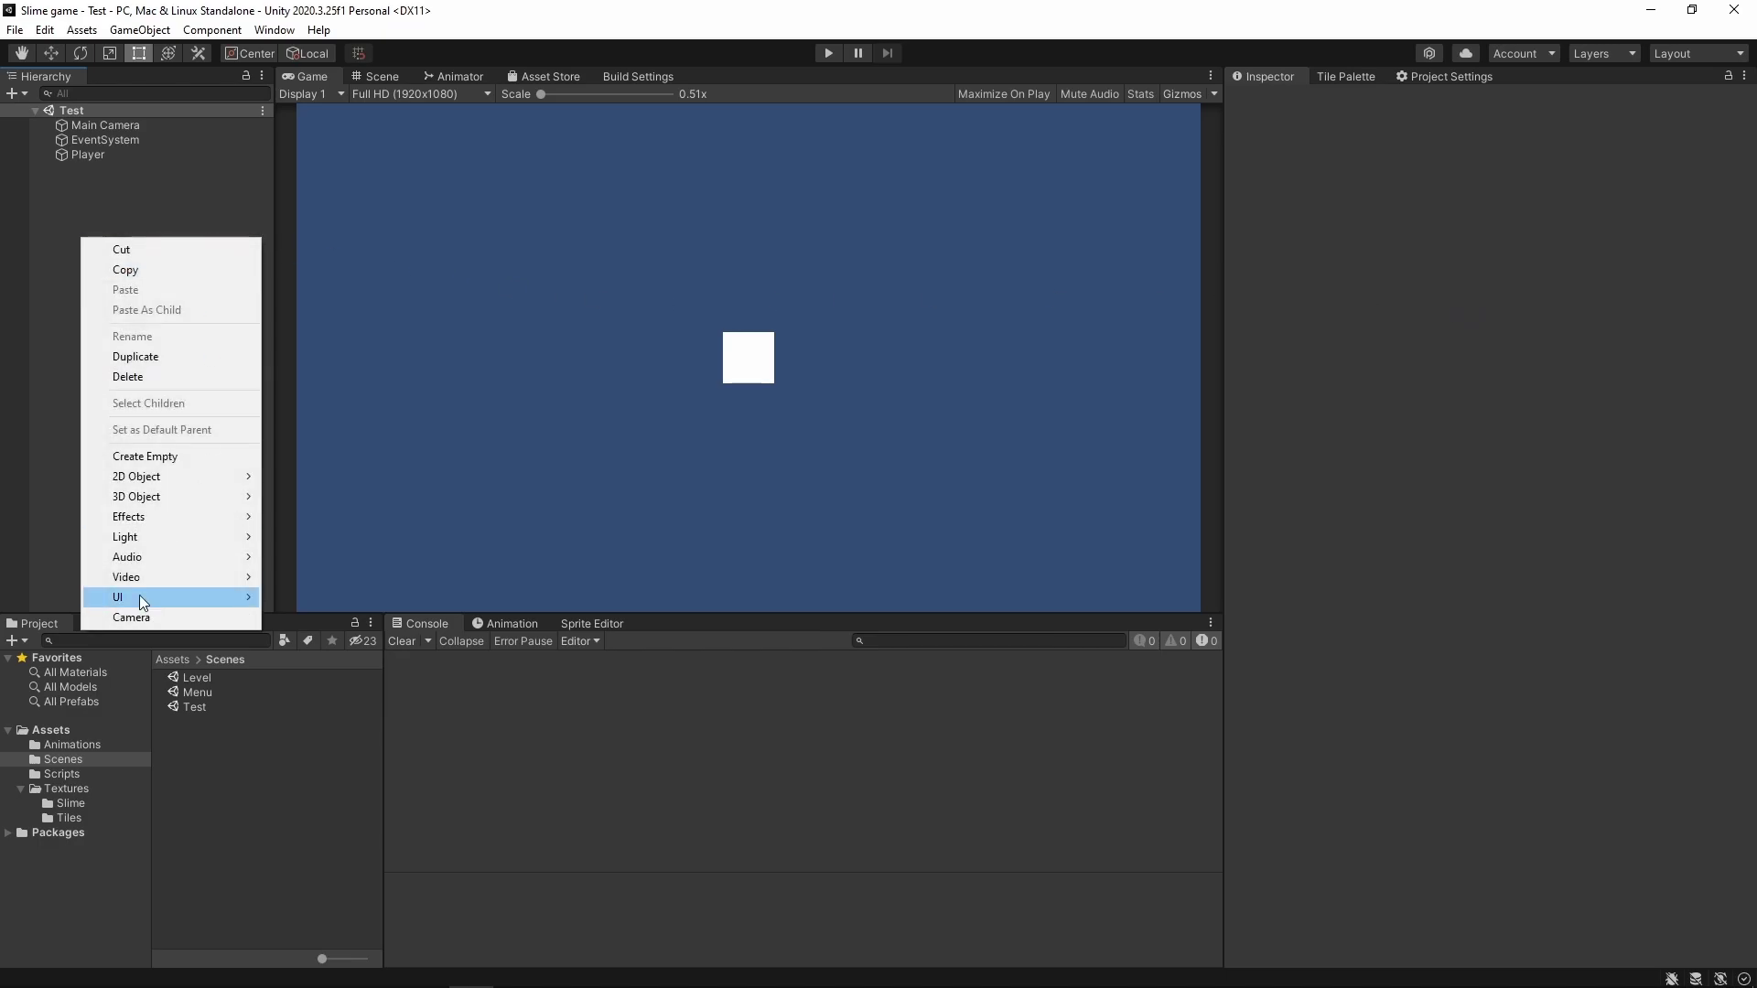
{"action": "mouse_move", "coordinate": [219, 477]}
{"action": "mouse_move", "coordinate": [364, 487]}
{"action": "left_click", "coordinate": [536, 477]}
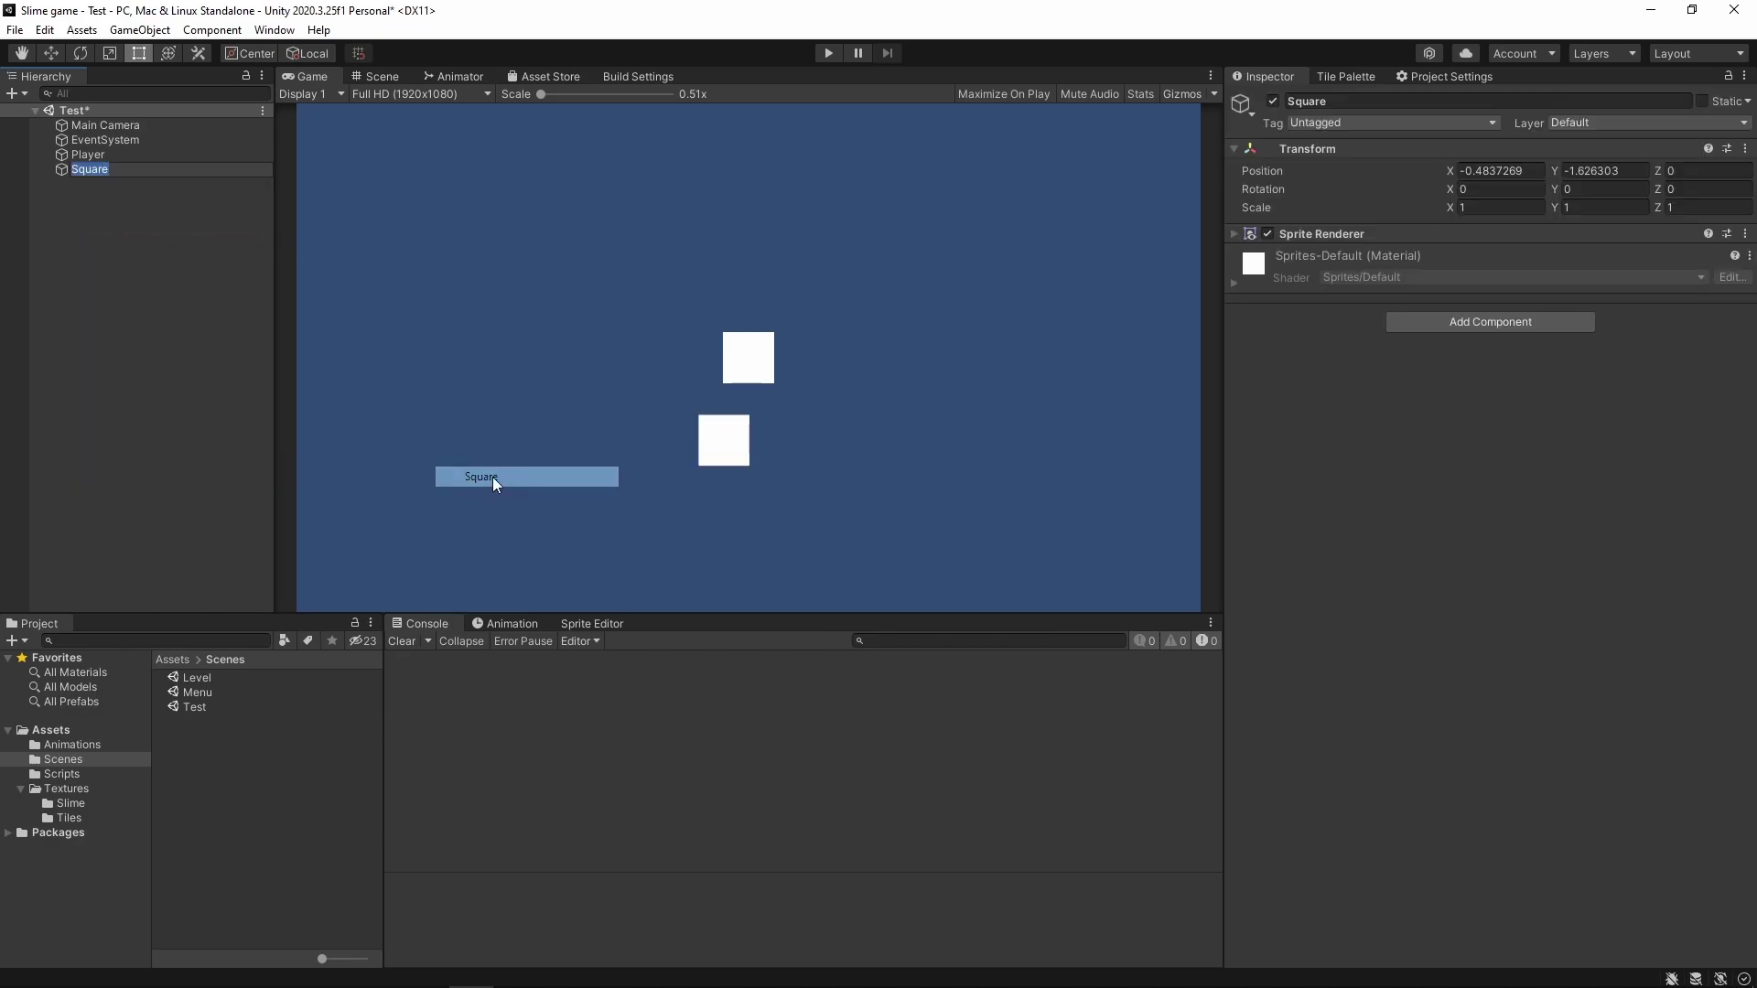
{"action": "type", "text": "Ground"}
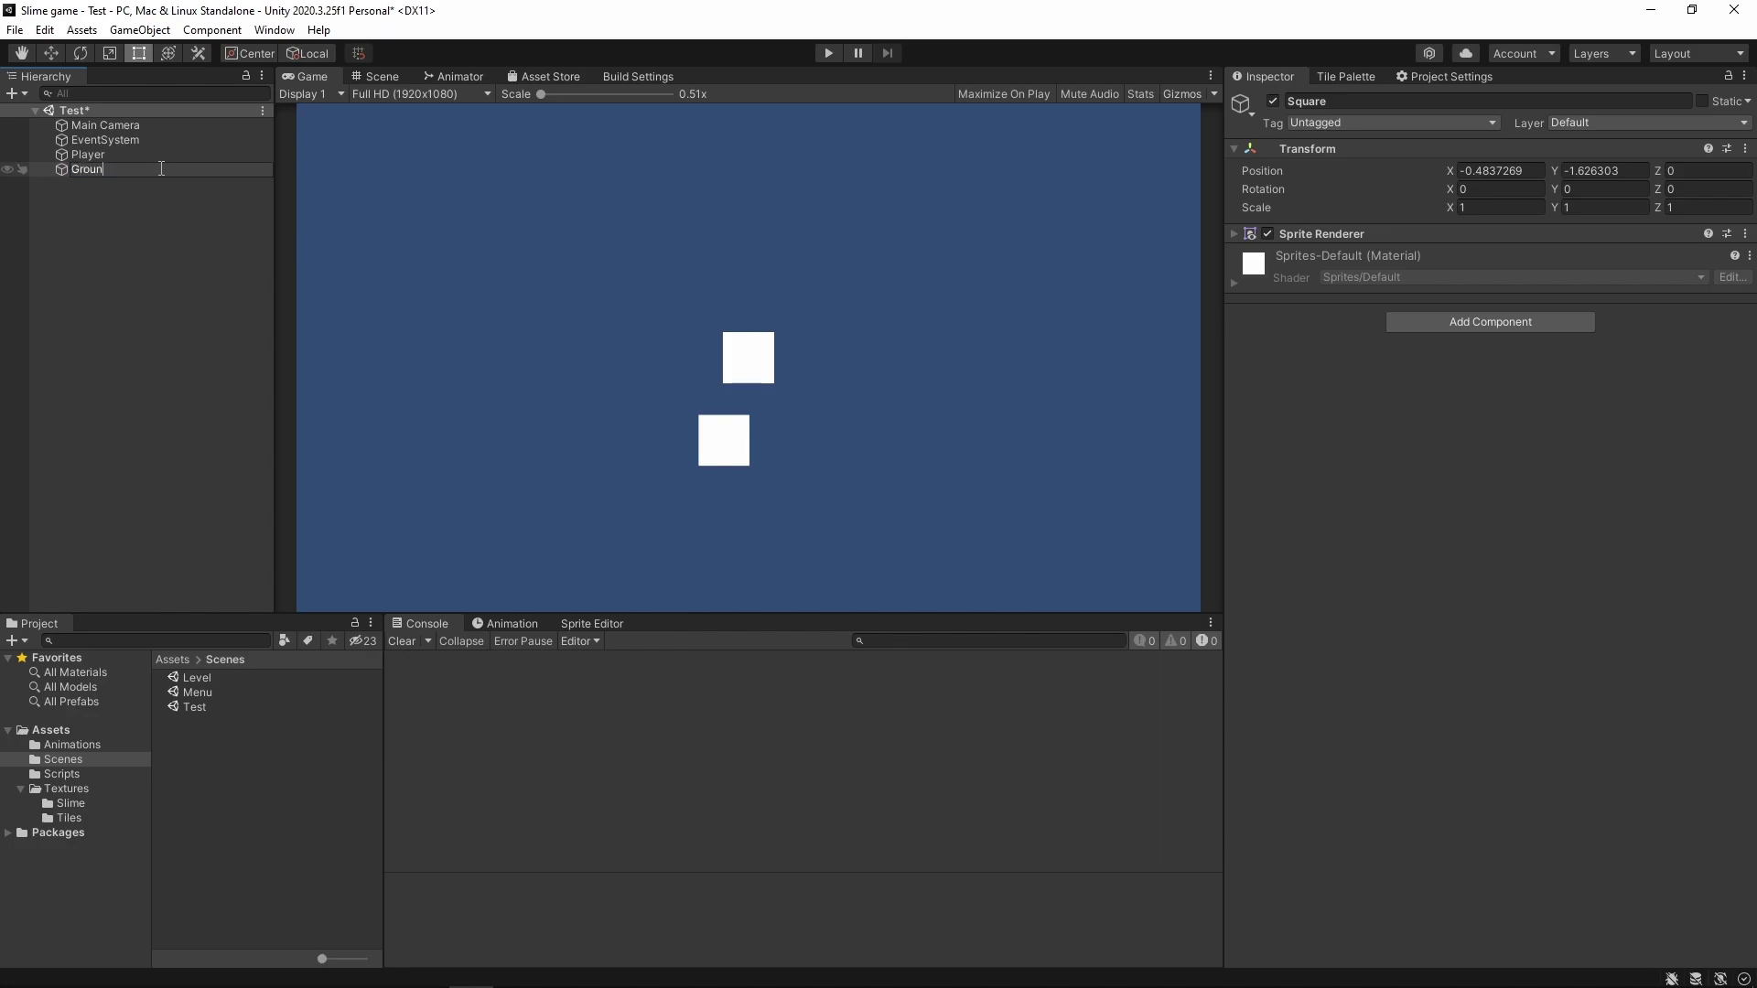
Set Ground's Position Y to -2 and its Scale to 10 by 0.5.
{"action": "left_click", "coordinate": [1578, 171]}
{"action": "type", "text": "-2"}
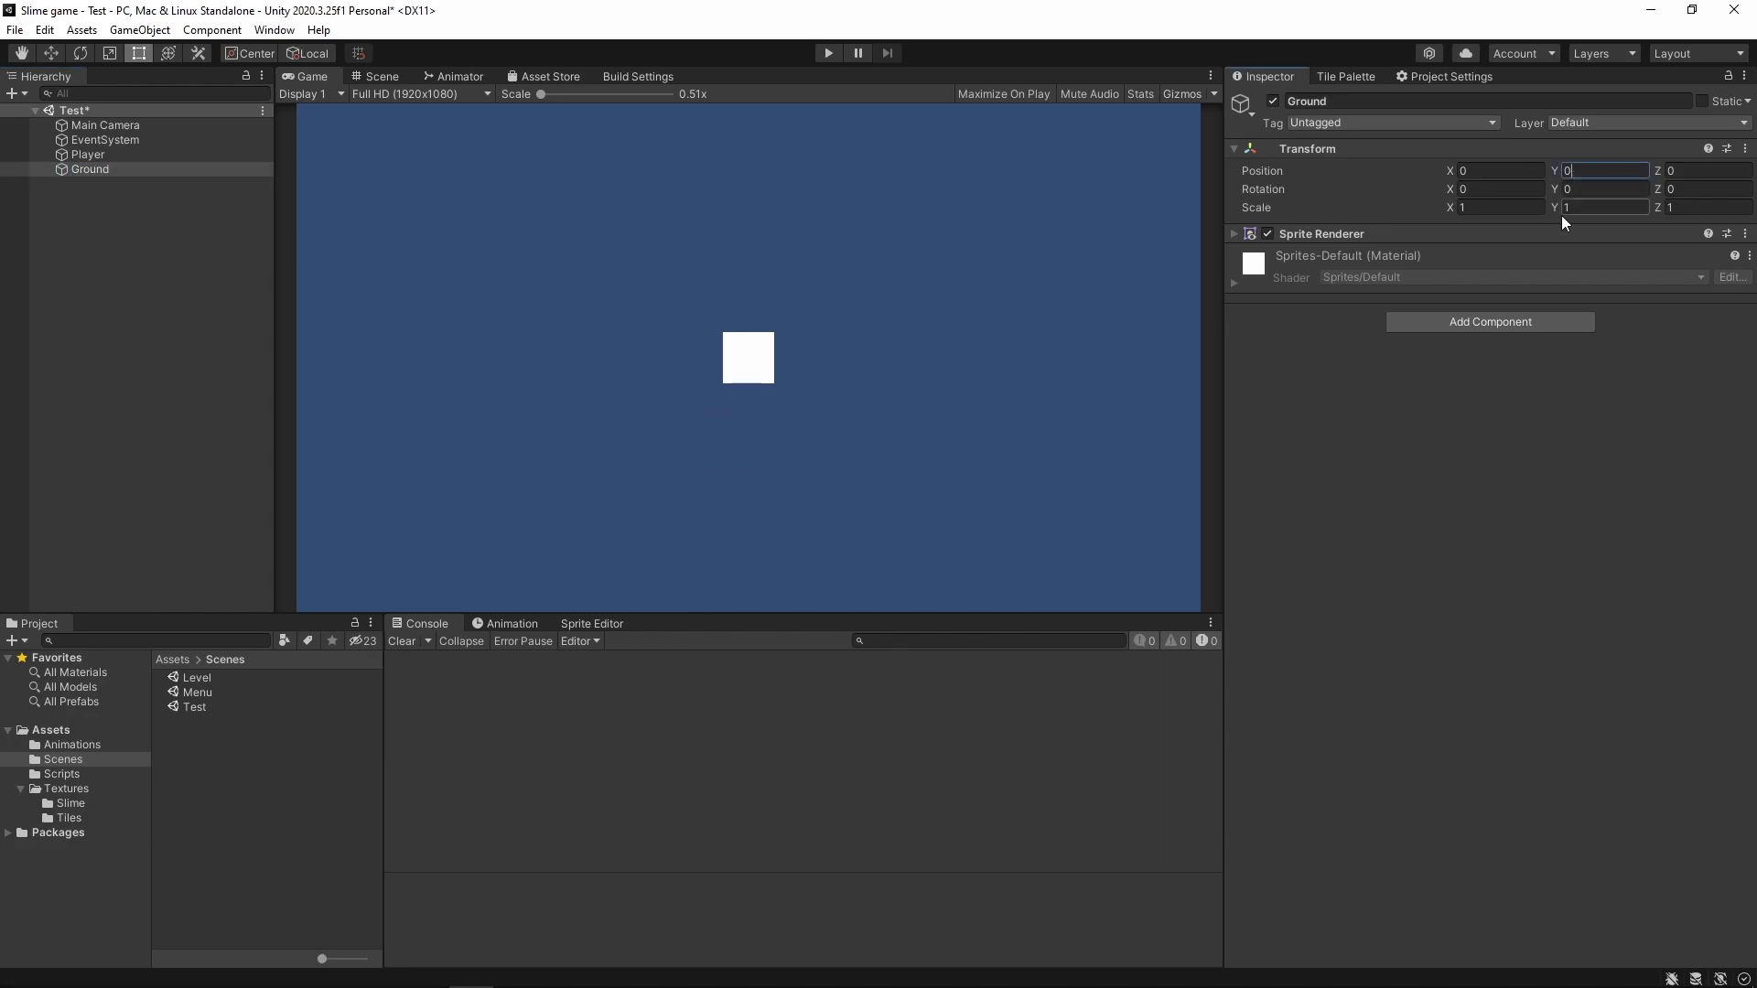
{"action": "left_click", "coordinate": [1501, 206]}
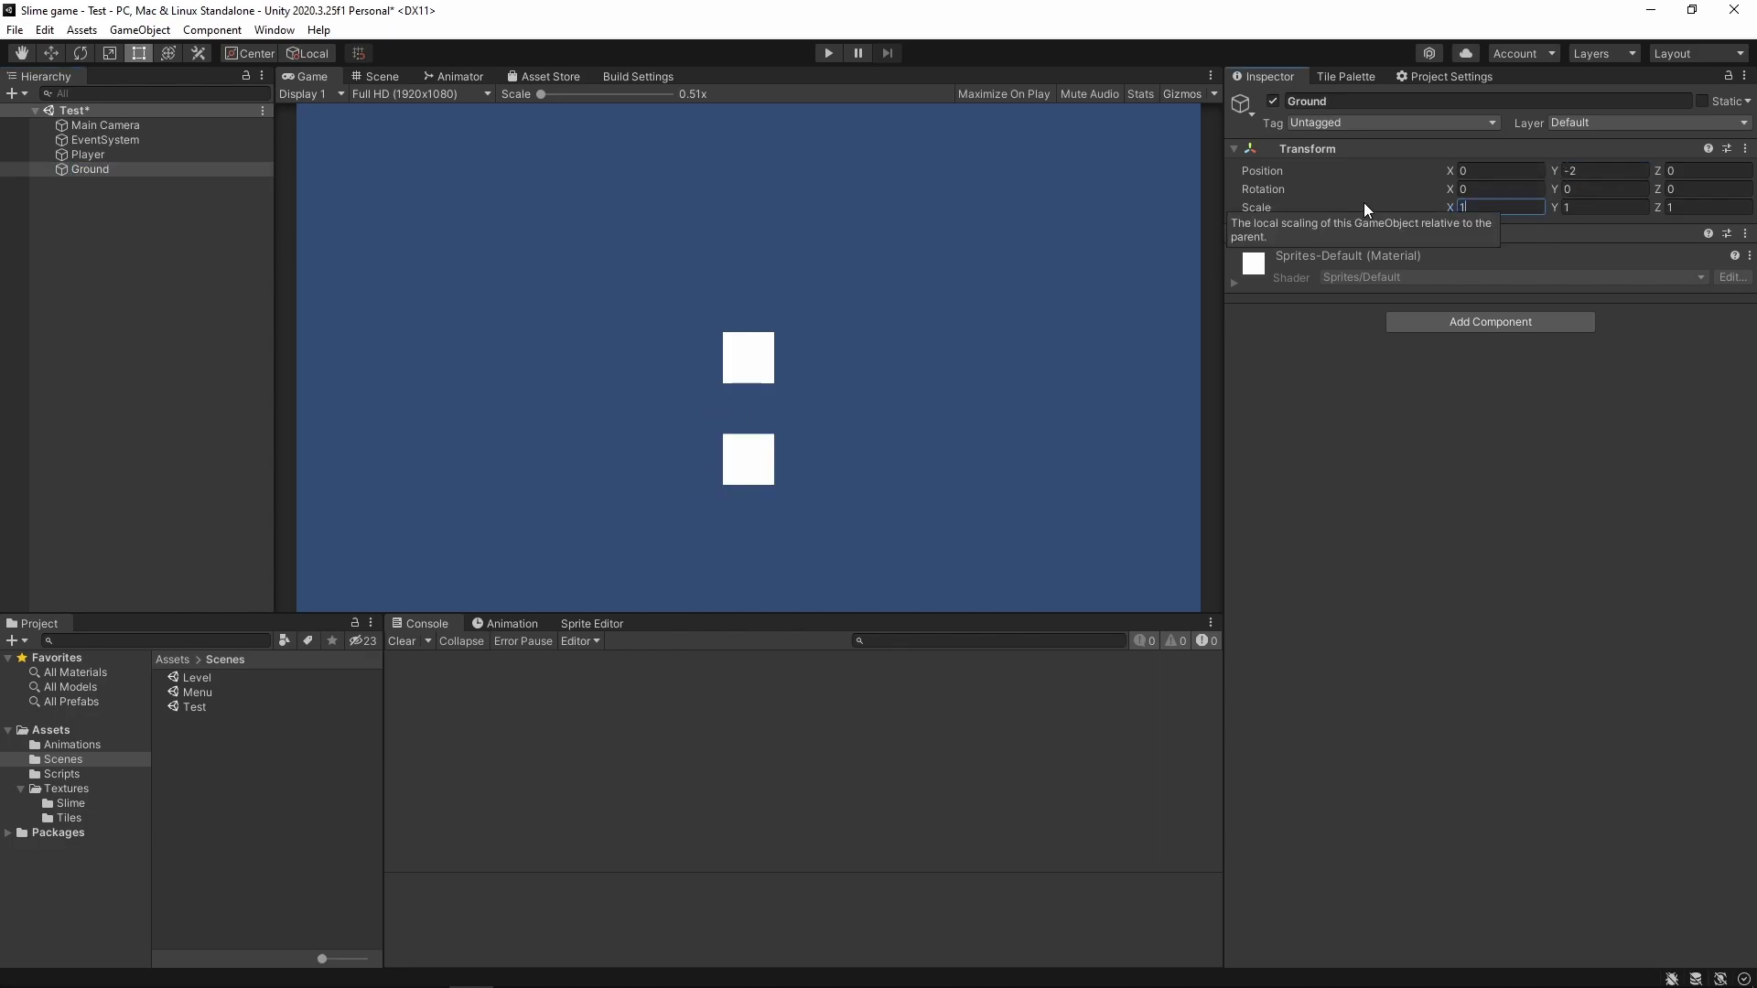
{"action": "type", "text": "10"}
{"action": "key", "text": "Tab"}
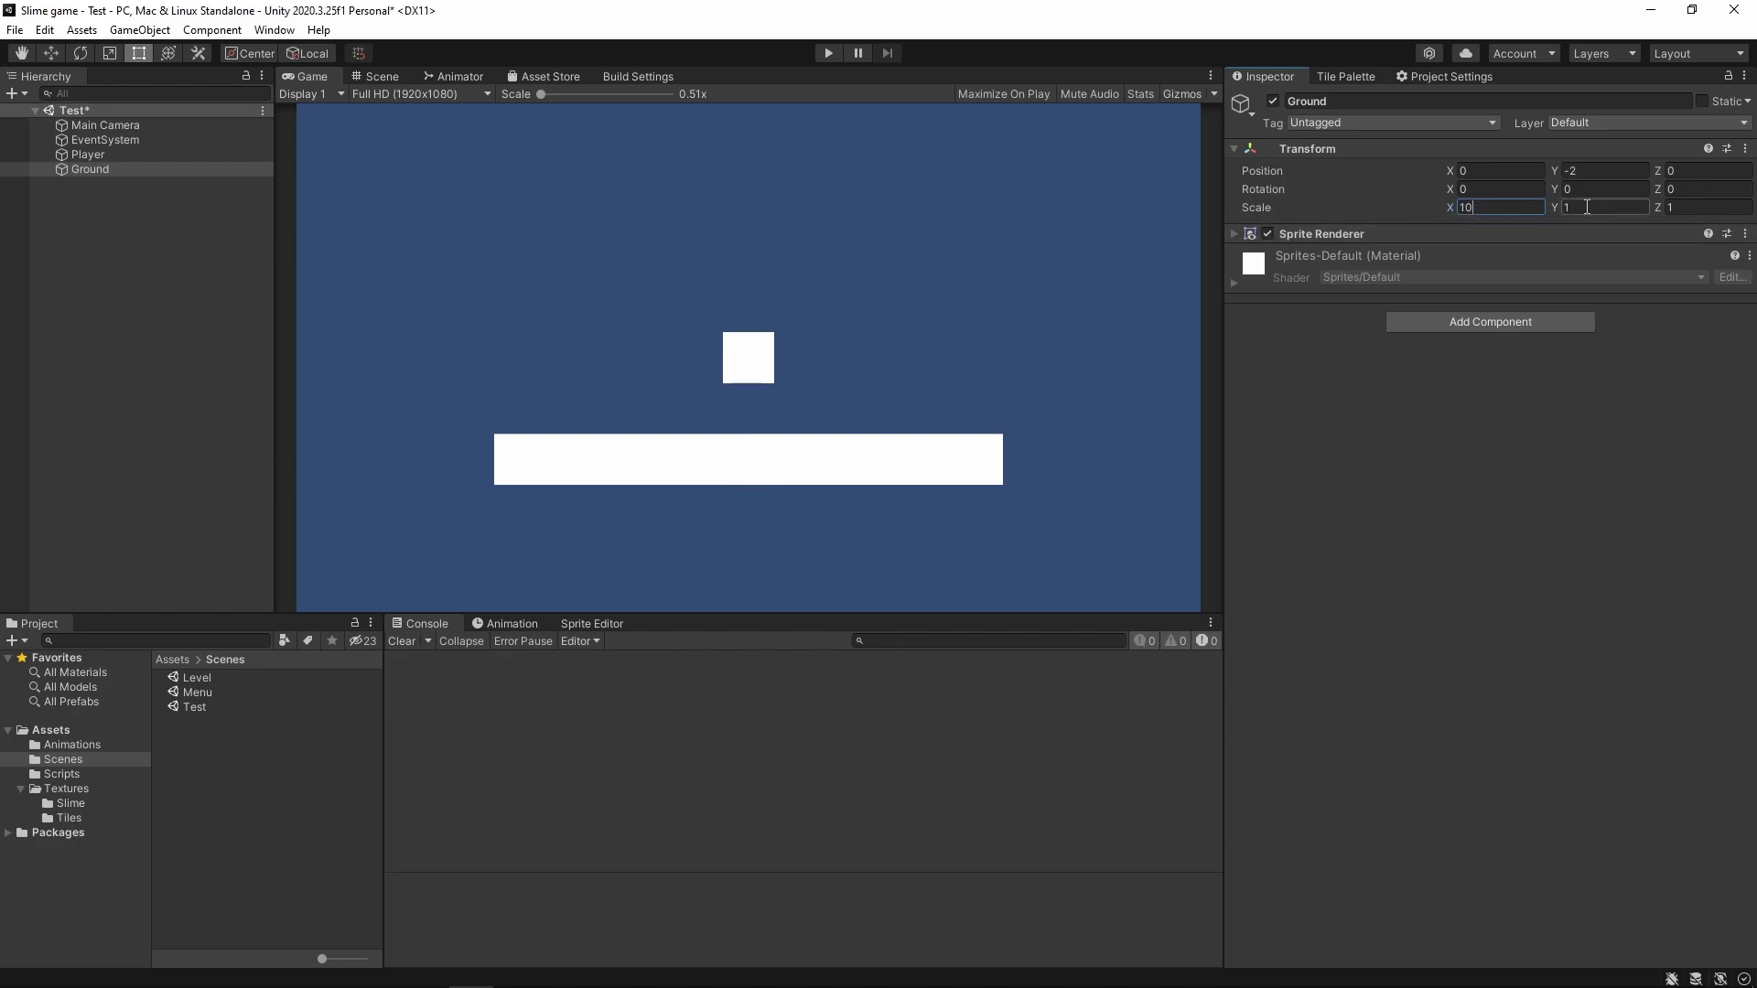
{"action": "type", "text": "0"}
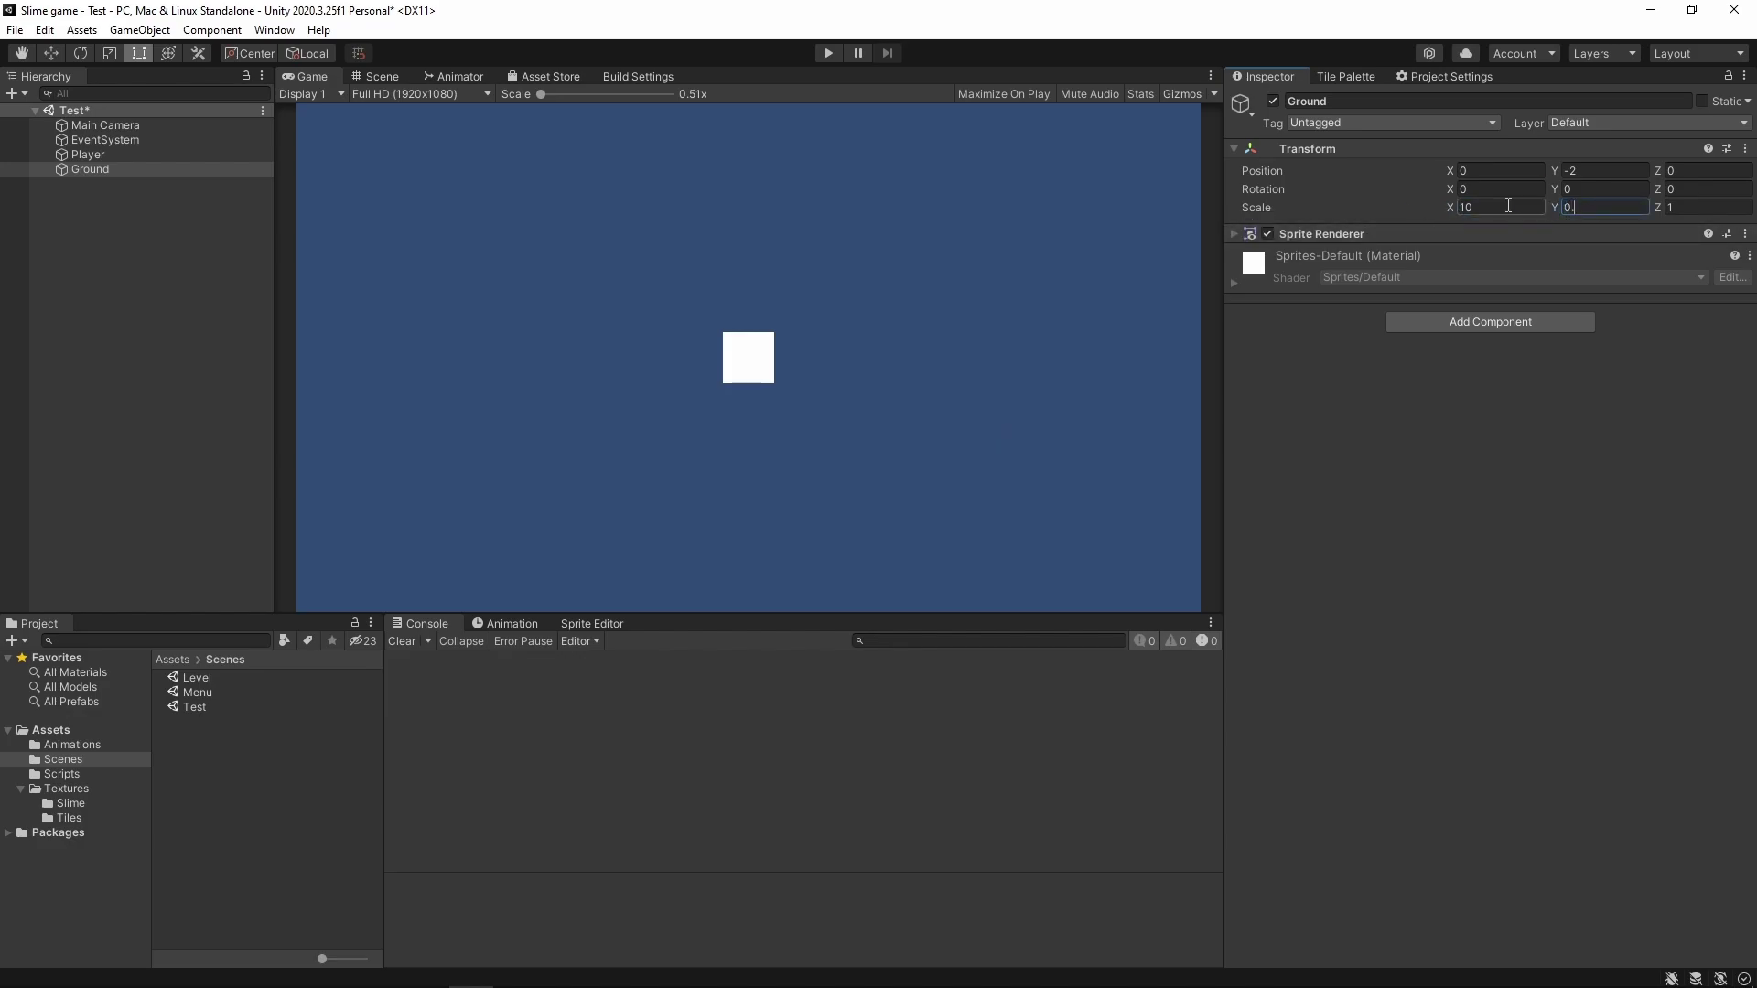
{"action": "type", "text": ".5"}
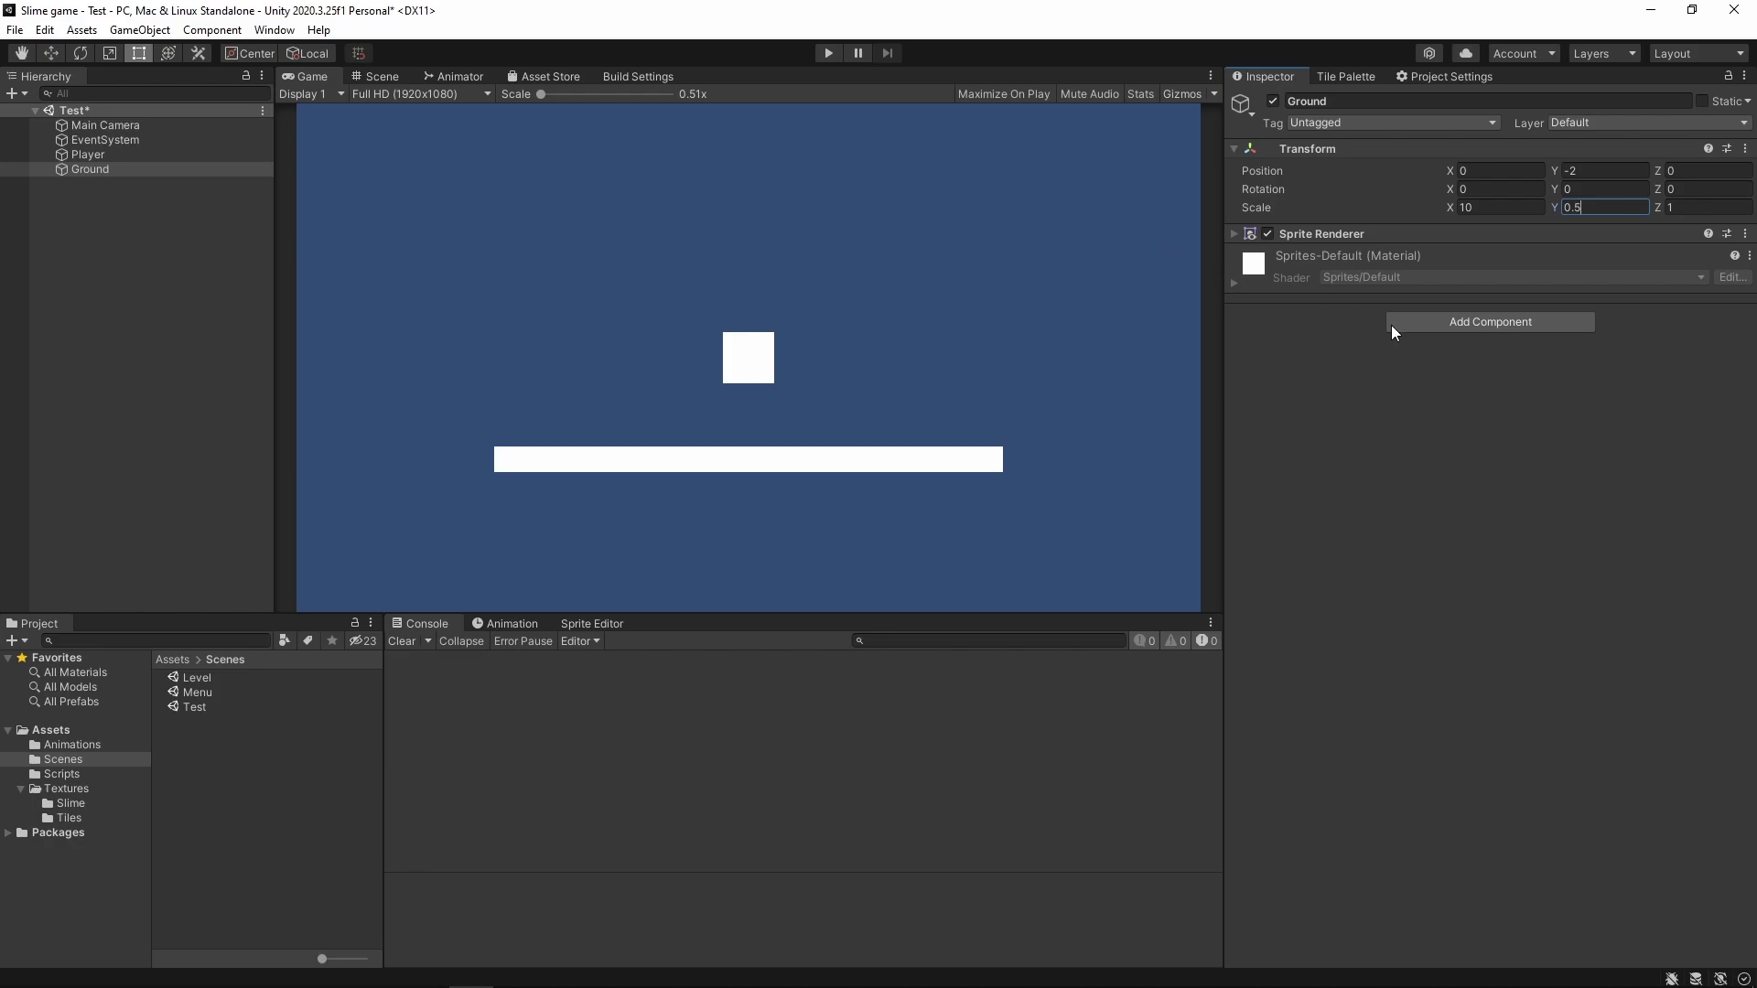
Commit the 0.5 height scale and add a Box Collider 2D to Ground.
{"action": "left_click", "coordinate": [1420, 432]}
{"action": "left_click", "coordinate": [1463, 321]}
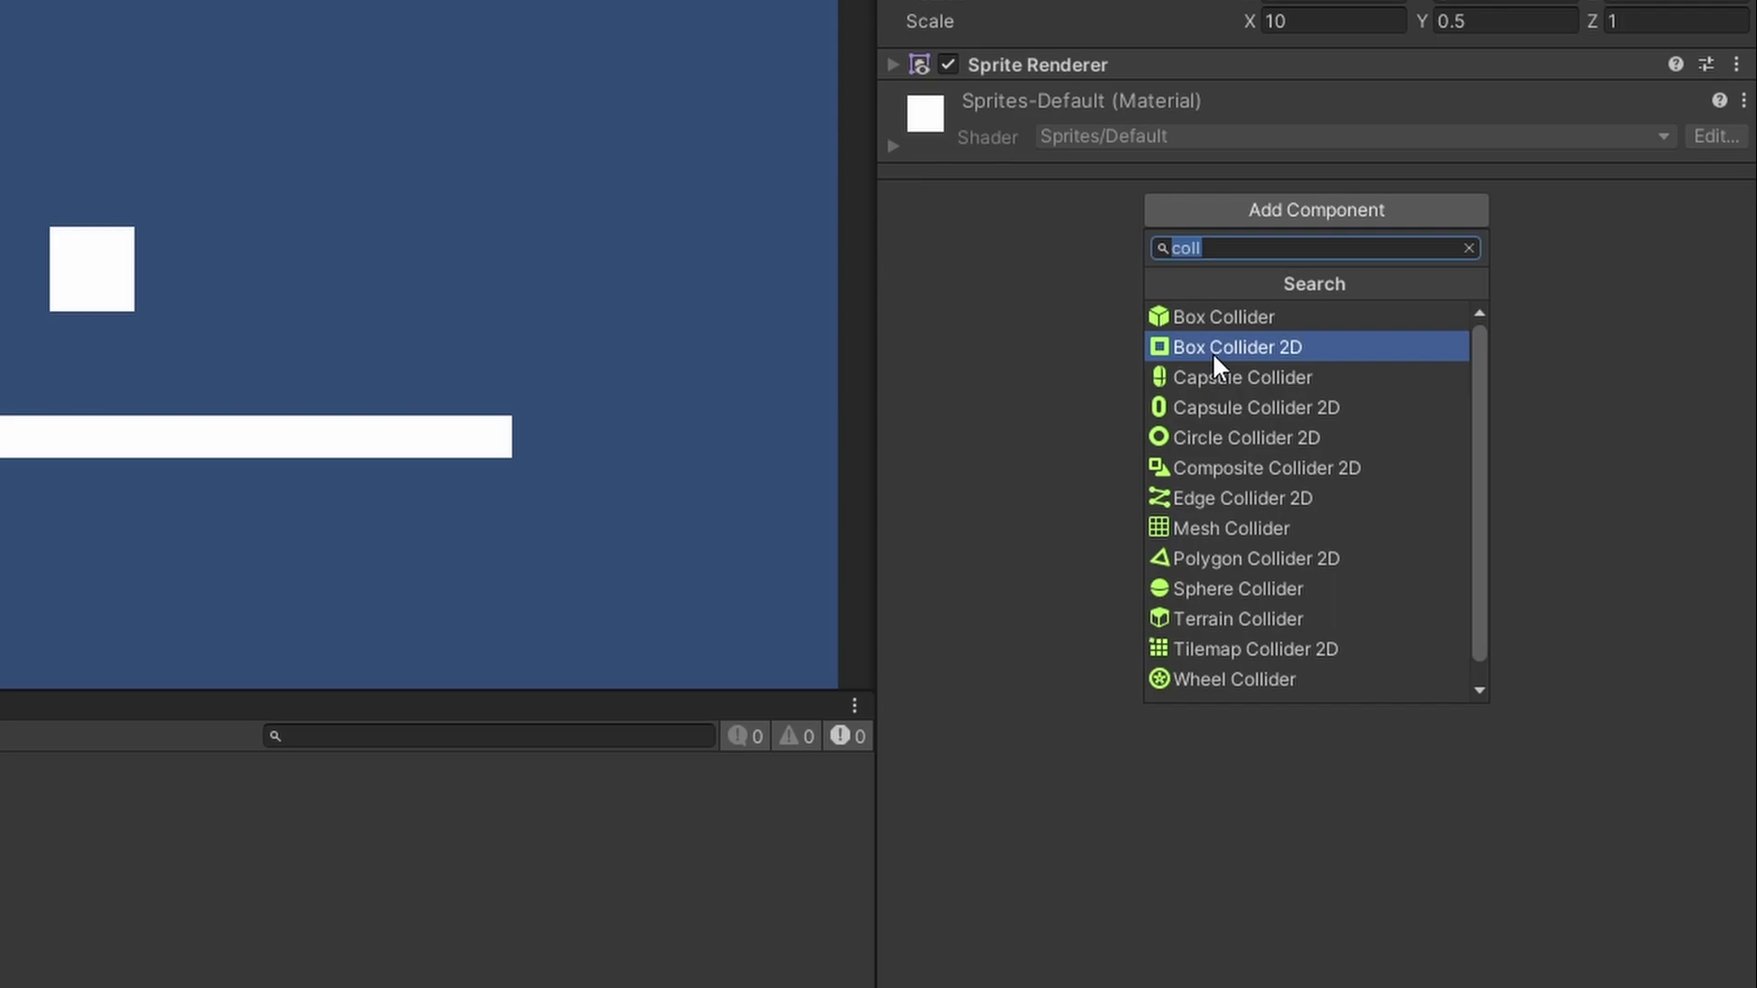
{"action": "left_click", "coordinate": [1212, 353]}
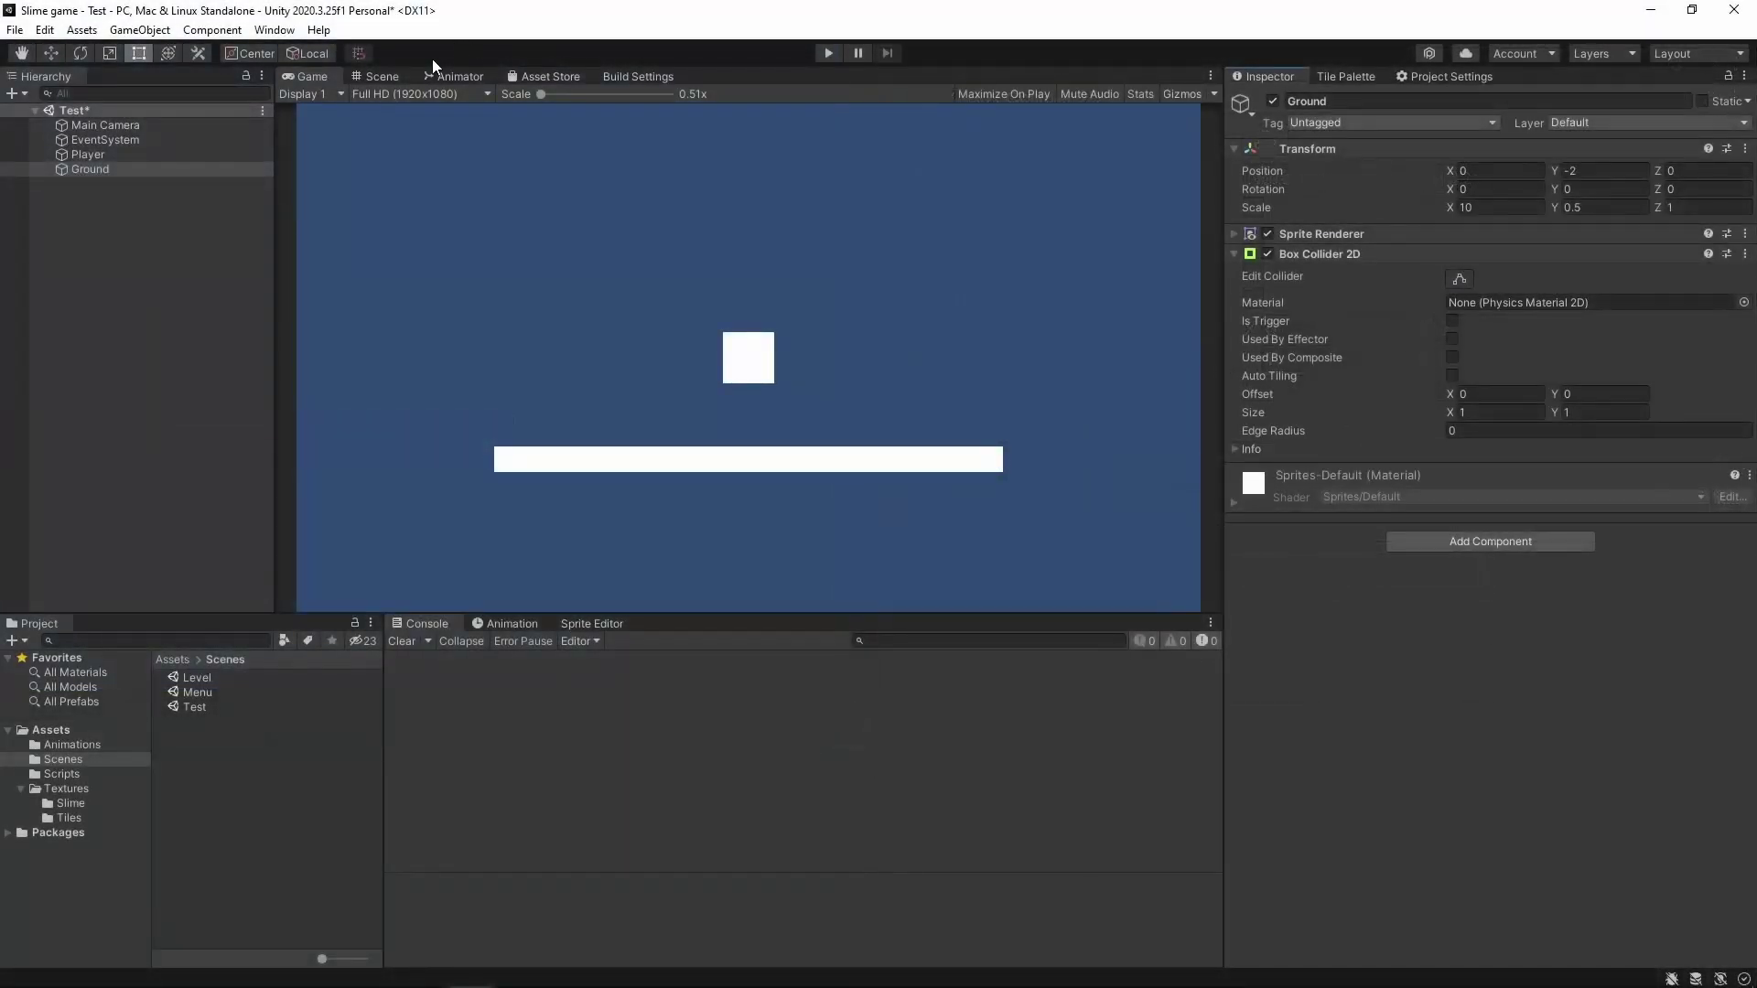
Try widening Ground's collider in the Scene view, then undo the change and recentre the view.
{"action": "scroll", "coordinate": [882, 392], "scroll_direction": "up", "scroll_amount": 1}
{"action": "scroll", "coordinate": [882, 391], "scroll_direction": "up", "scroll_amount": 2}
{"action": "scroll", "coordinate": [929, 395], "scroll_direction": "down", "scroll_amount": 2}
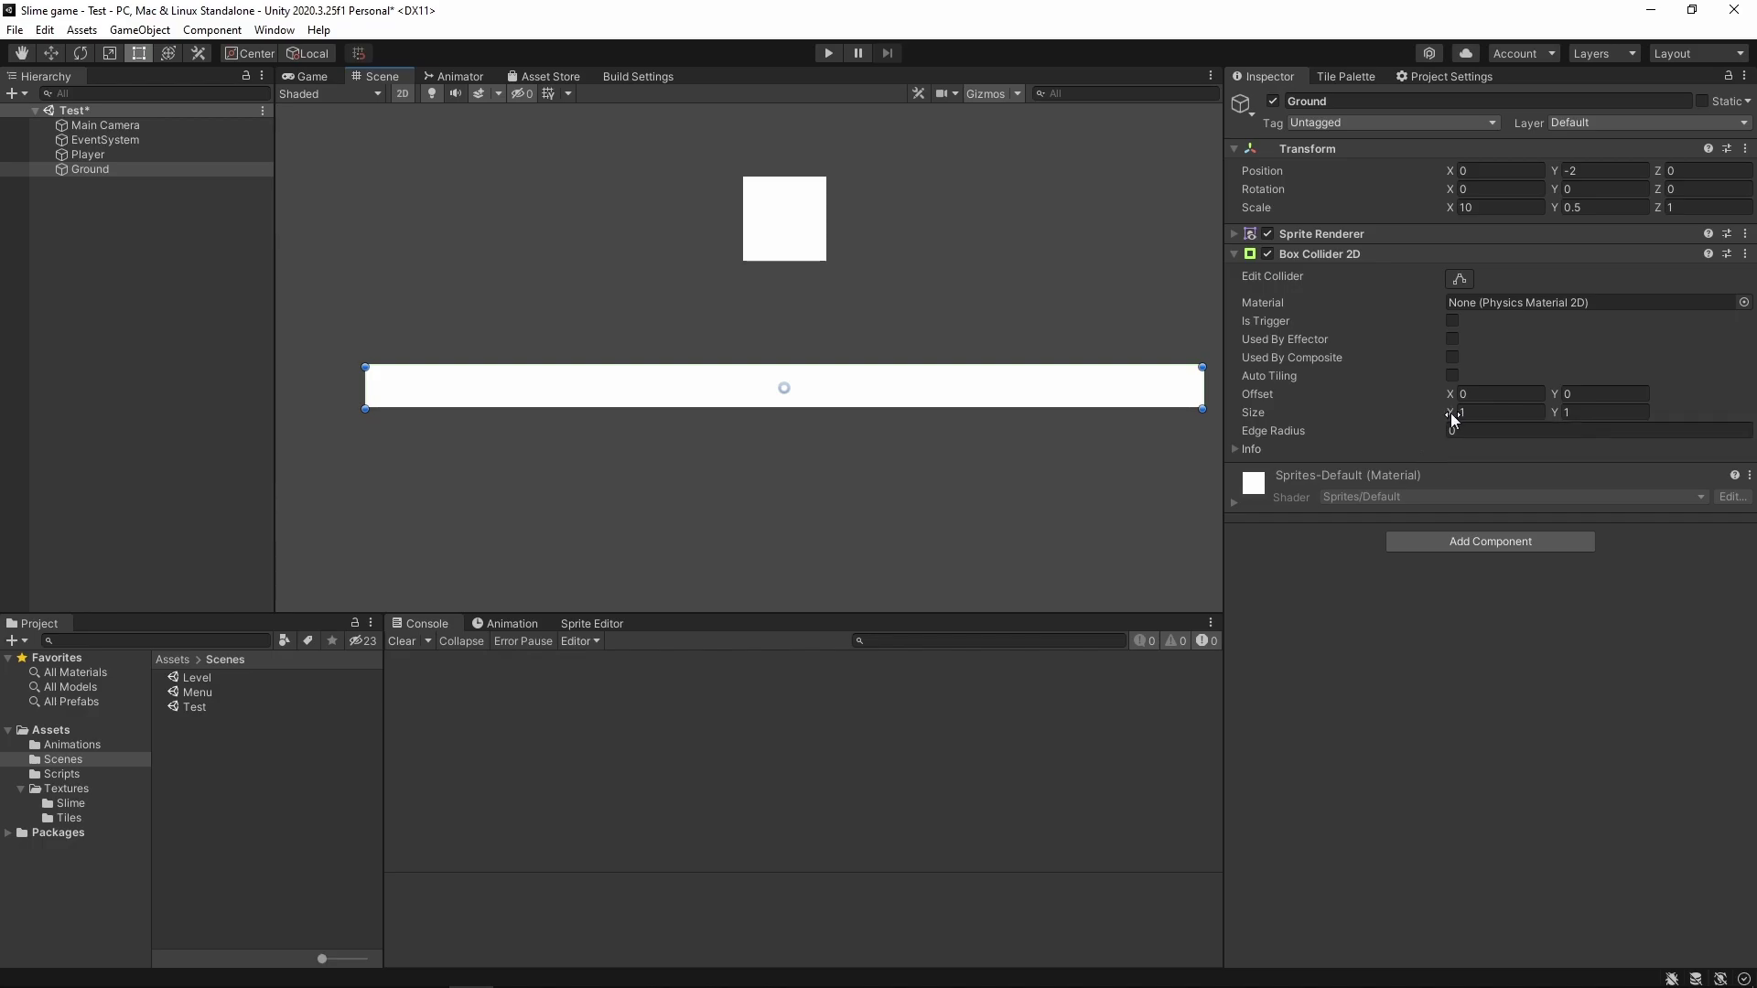
{"action": "left_click_drag", "start_coordinate": [1454, 417], "coordinate": [1461, 409]}
{"action": "middle_click_drag", "start_coordinate": [431, 342], "coordinate": [705, 355]}
{"action": "scroll", "coordinate": [600, 405], "scroll_direction": "up", "scroll_amount": 2}
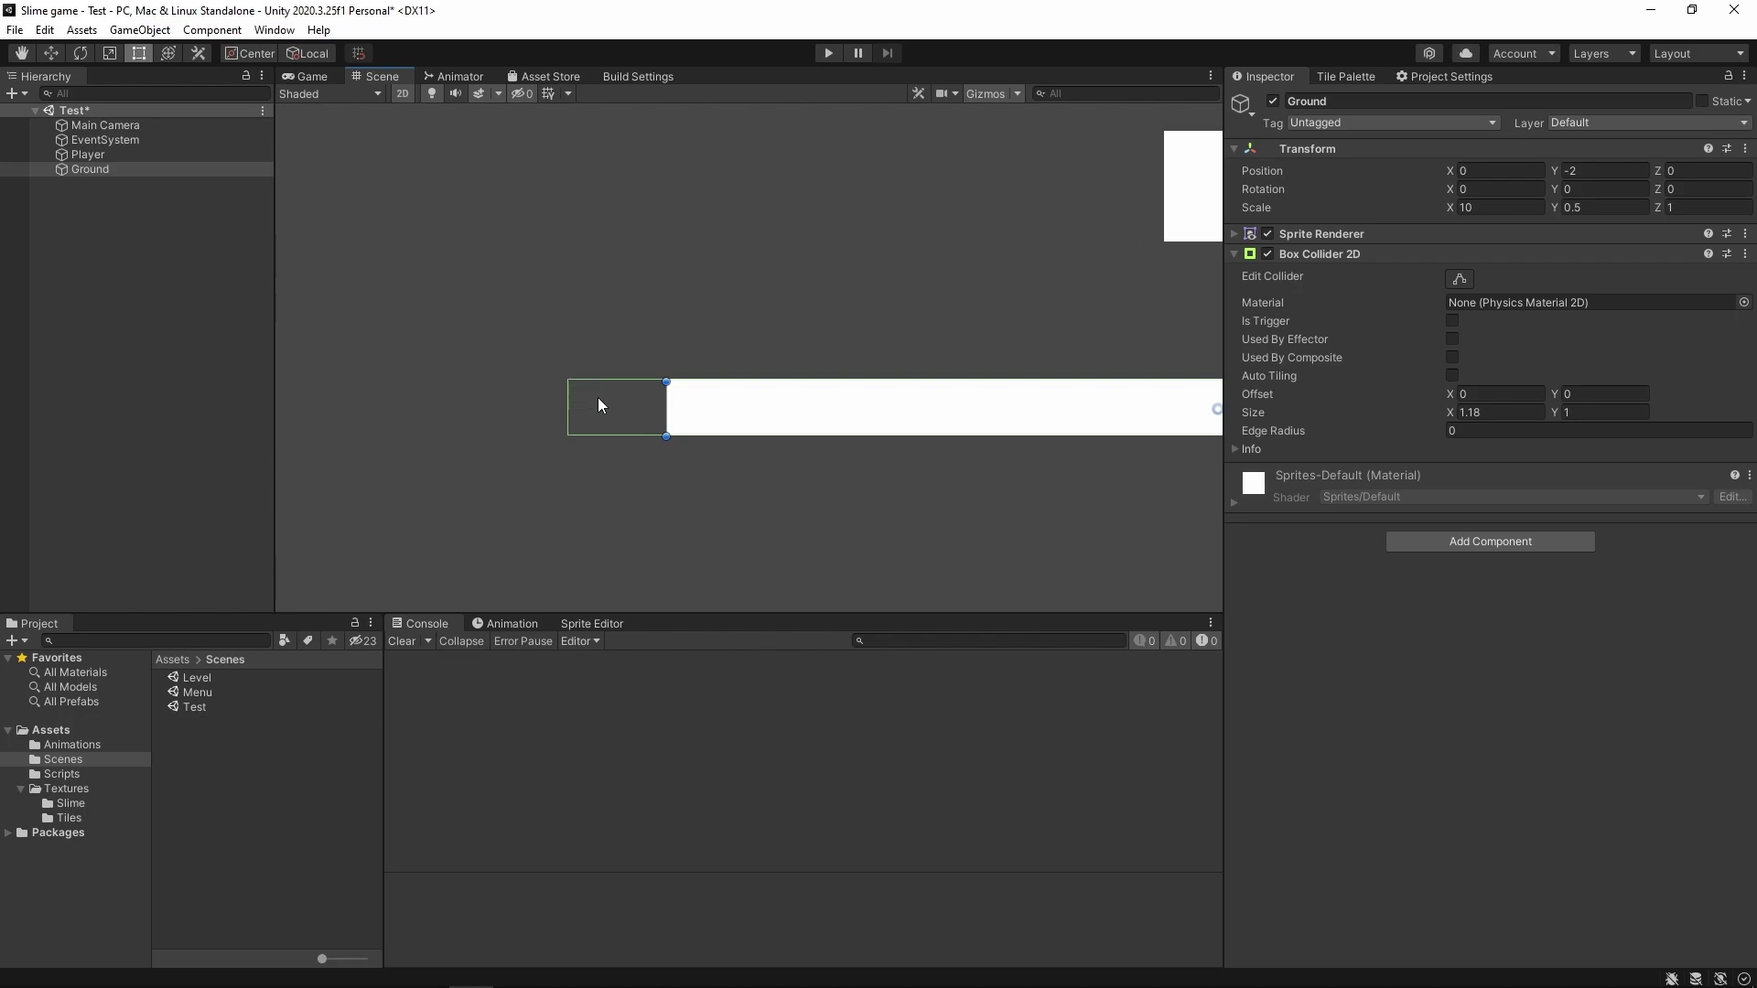
{"action": "scroll", "coordinate": [600, 404], "scroll_direction": "up", "scroll_amount": 2}
{"action": "scroll", "coordinate": [627, 397], "scroll_direction": "up", "scroll_amount": 2}
{"action": "scroll", "coordinate": [768, 440], "scroll_direction": "down", "scroll_amount": 1}
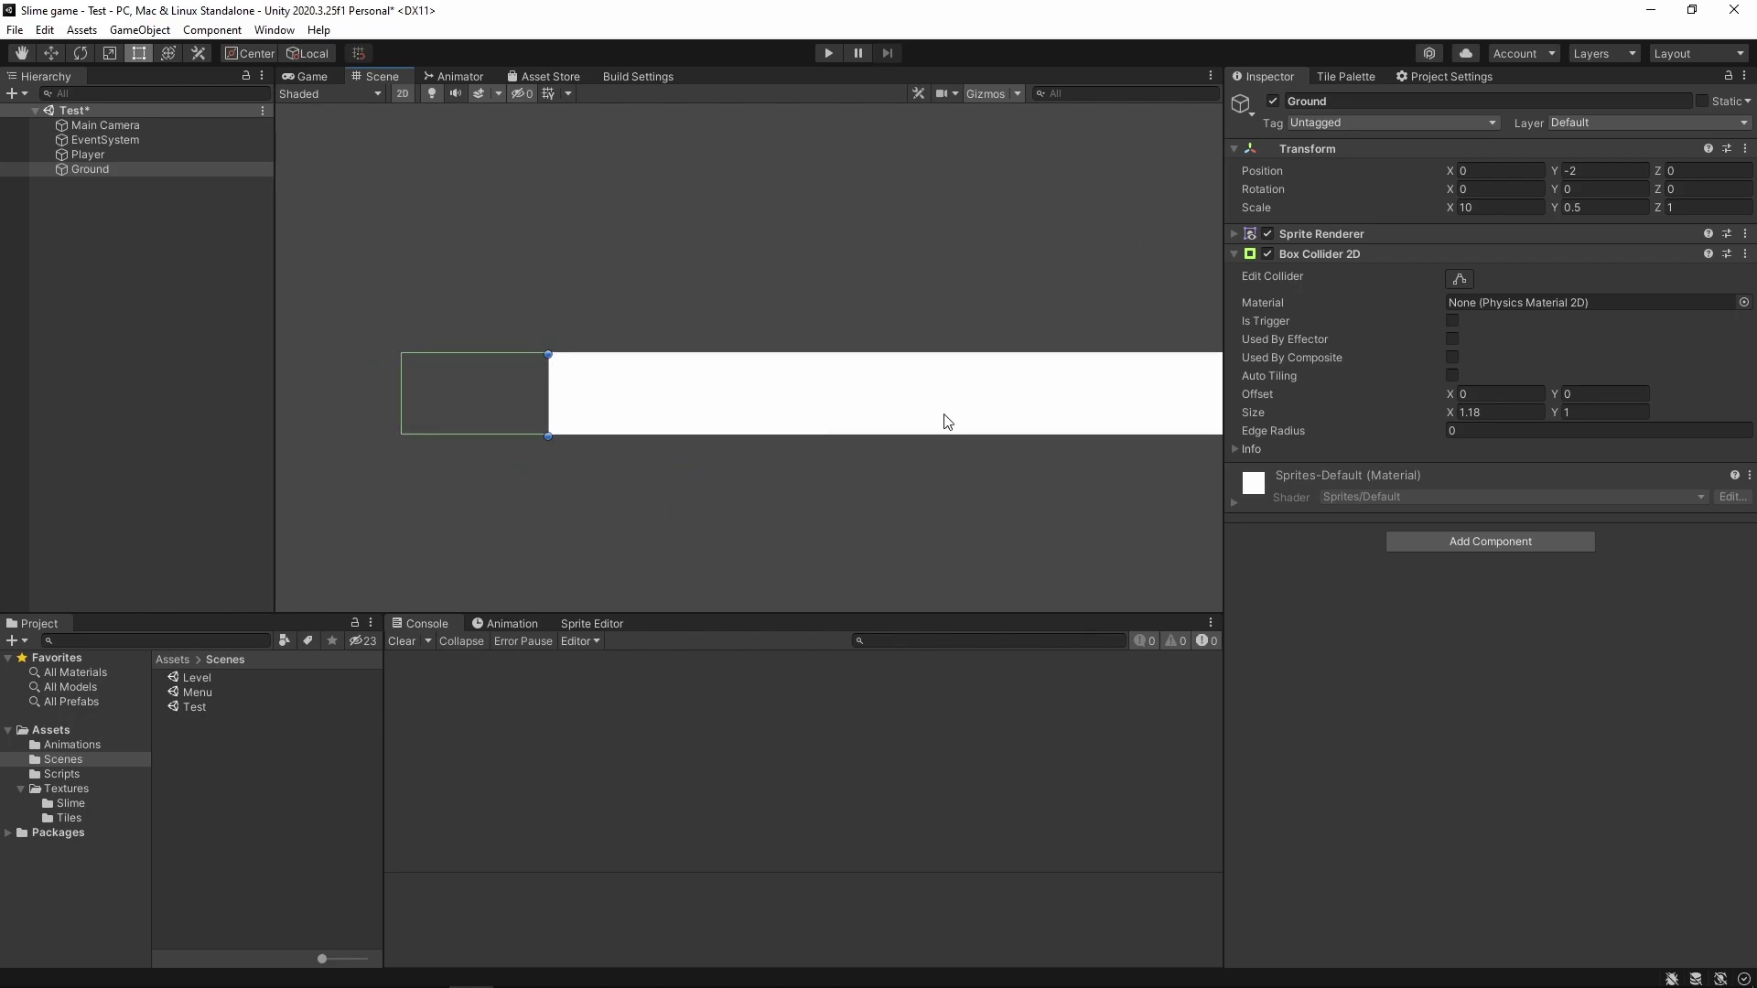
{"action": "mouse_move", "coordinate": [947, 422]}
{"action": "middle_mouse_down"}
{"action": "mouse_move", "coordinate": [941, 389]}
{"action": "mouse_move", "coordinate": [717, 403]}
{"action": "middle_mouse_up"}
{"action": "scroll", "coordinate": [937, 403], "scroll_direction": "down", "scroll_amount": 2}
{"action": "scroll", "coordinate": [844, 385], "scroll_direction": "down", "scroll_amount": 1}
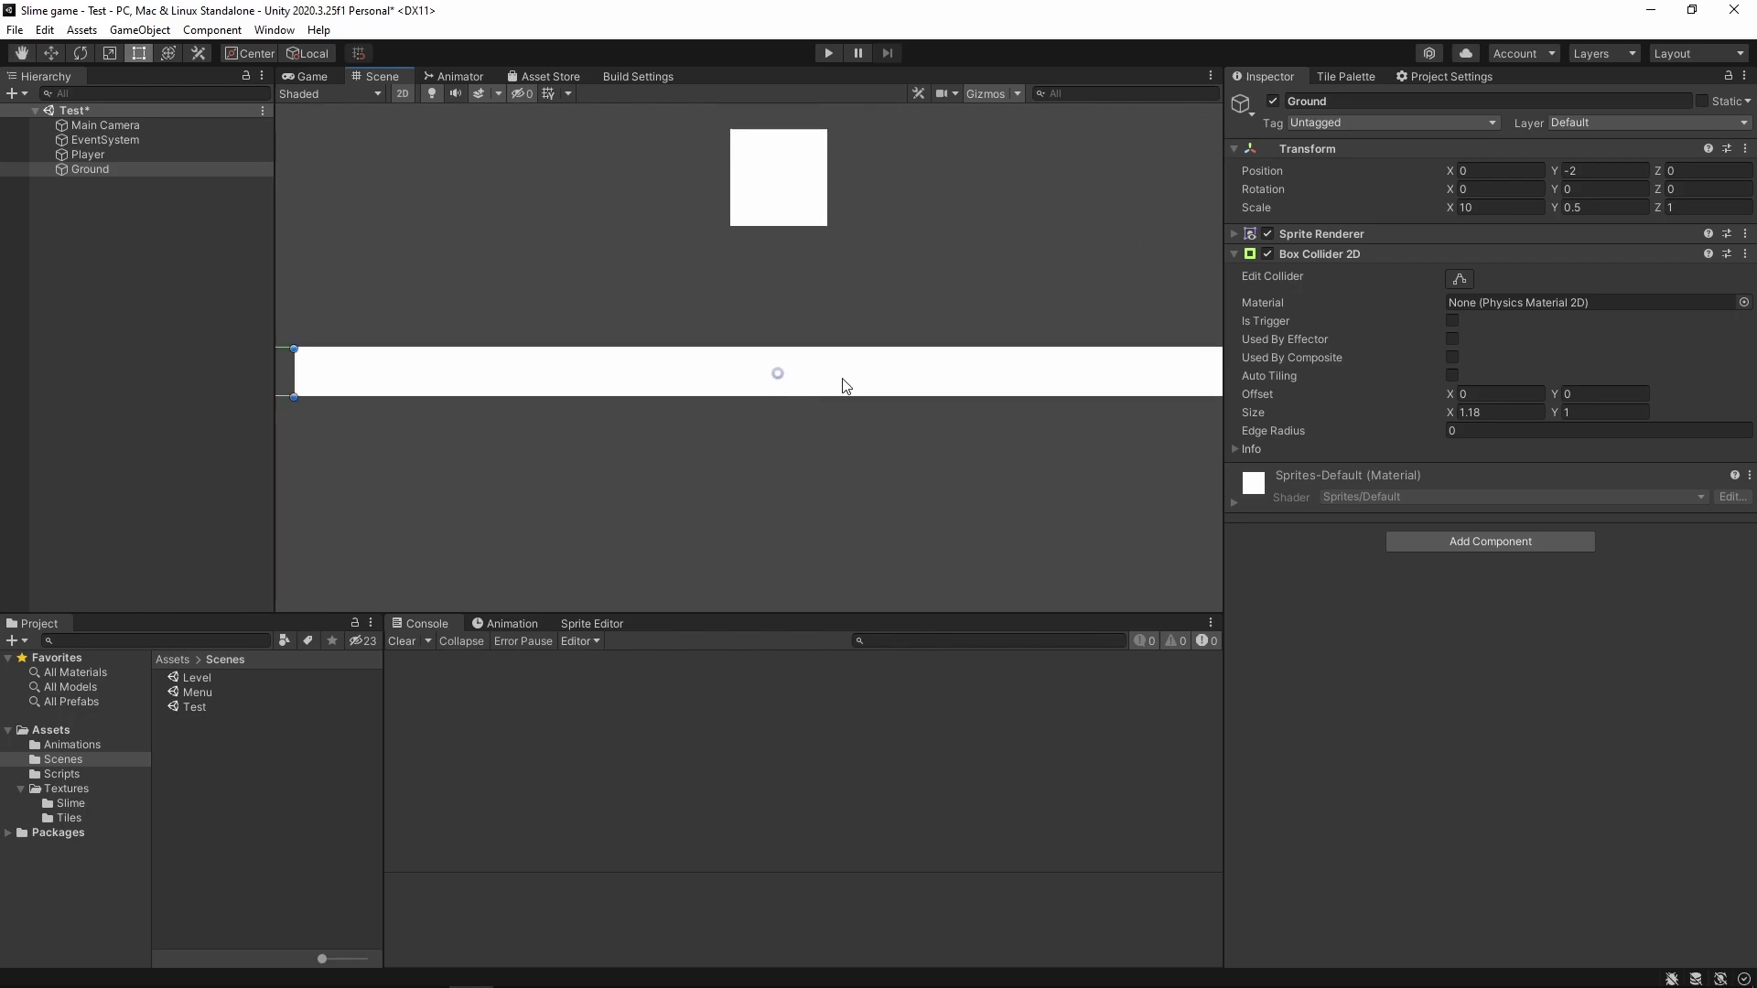
{"action": "scroll", "coordinate": [844, 385], "scroll_direction": "down", "scroll_amount": 1}
{"action": "key", "text": "ctrl+z"}
{"action": "middle_click_drag", "start_coordinate": [1016, 365], "coordinate": [977, 393]}
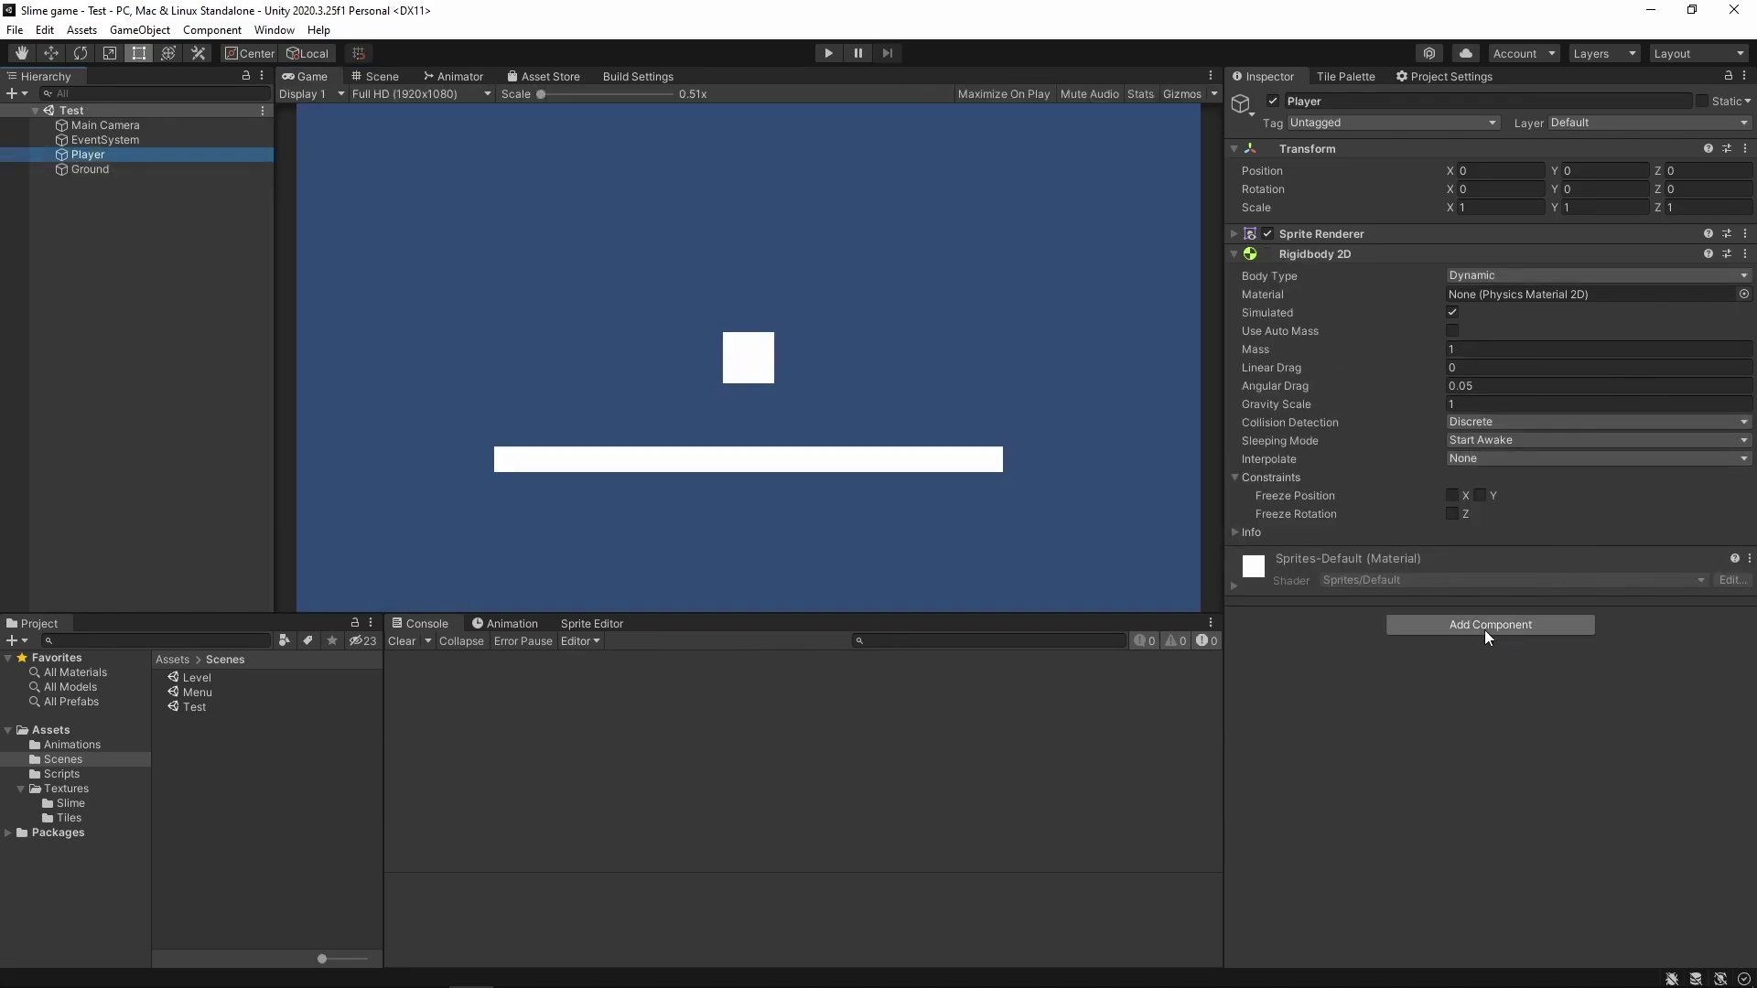
Add a Box Collider 2D to Player and run the game to test landing.
{"action": "left_click", "coordinate": [1484, 629]}
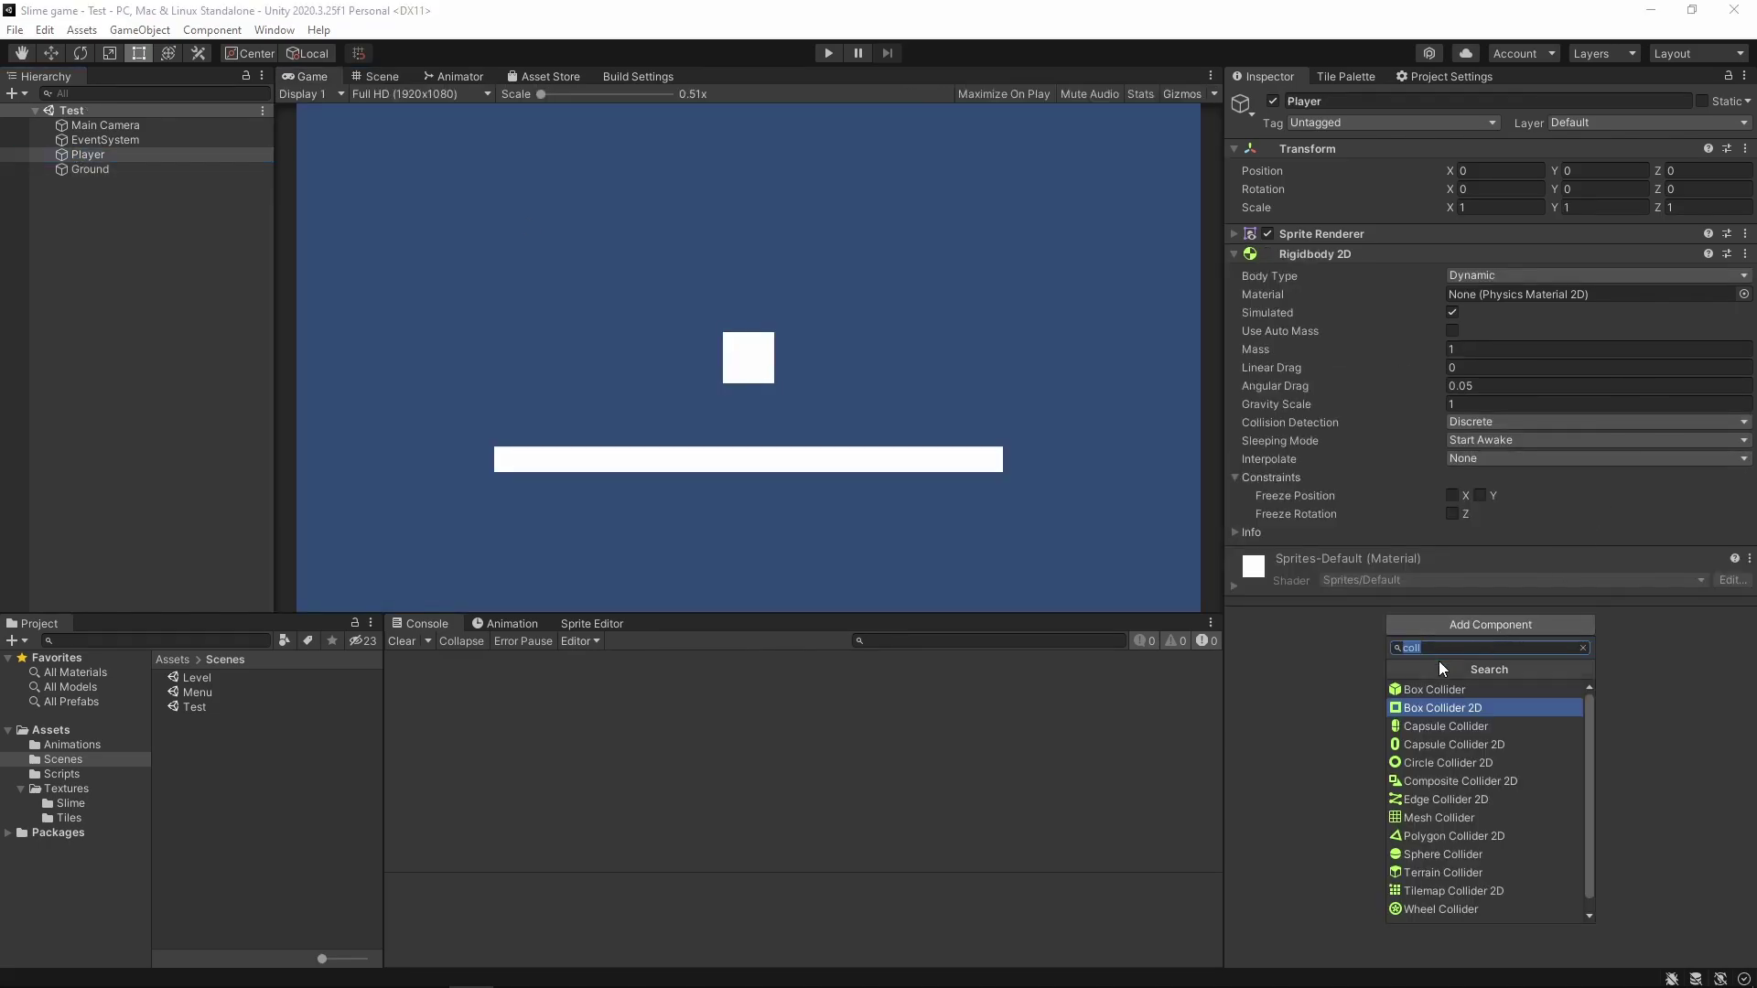
{"action": "left_click", "coordinate": [1428, 708]}
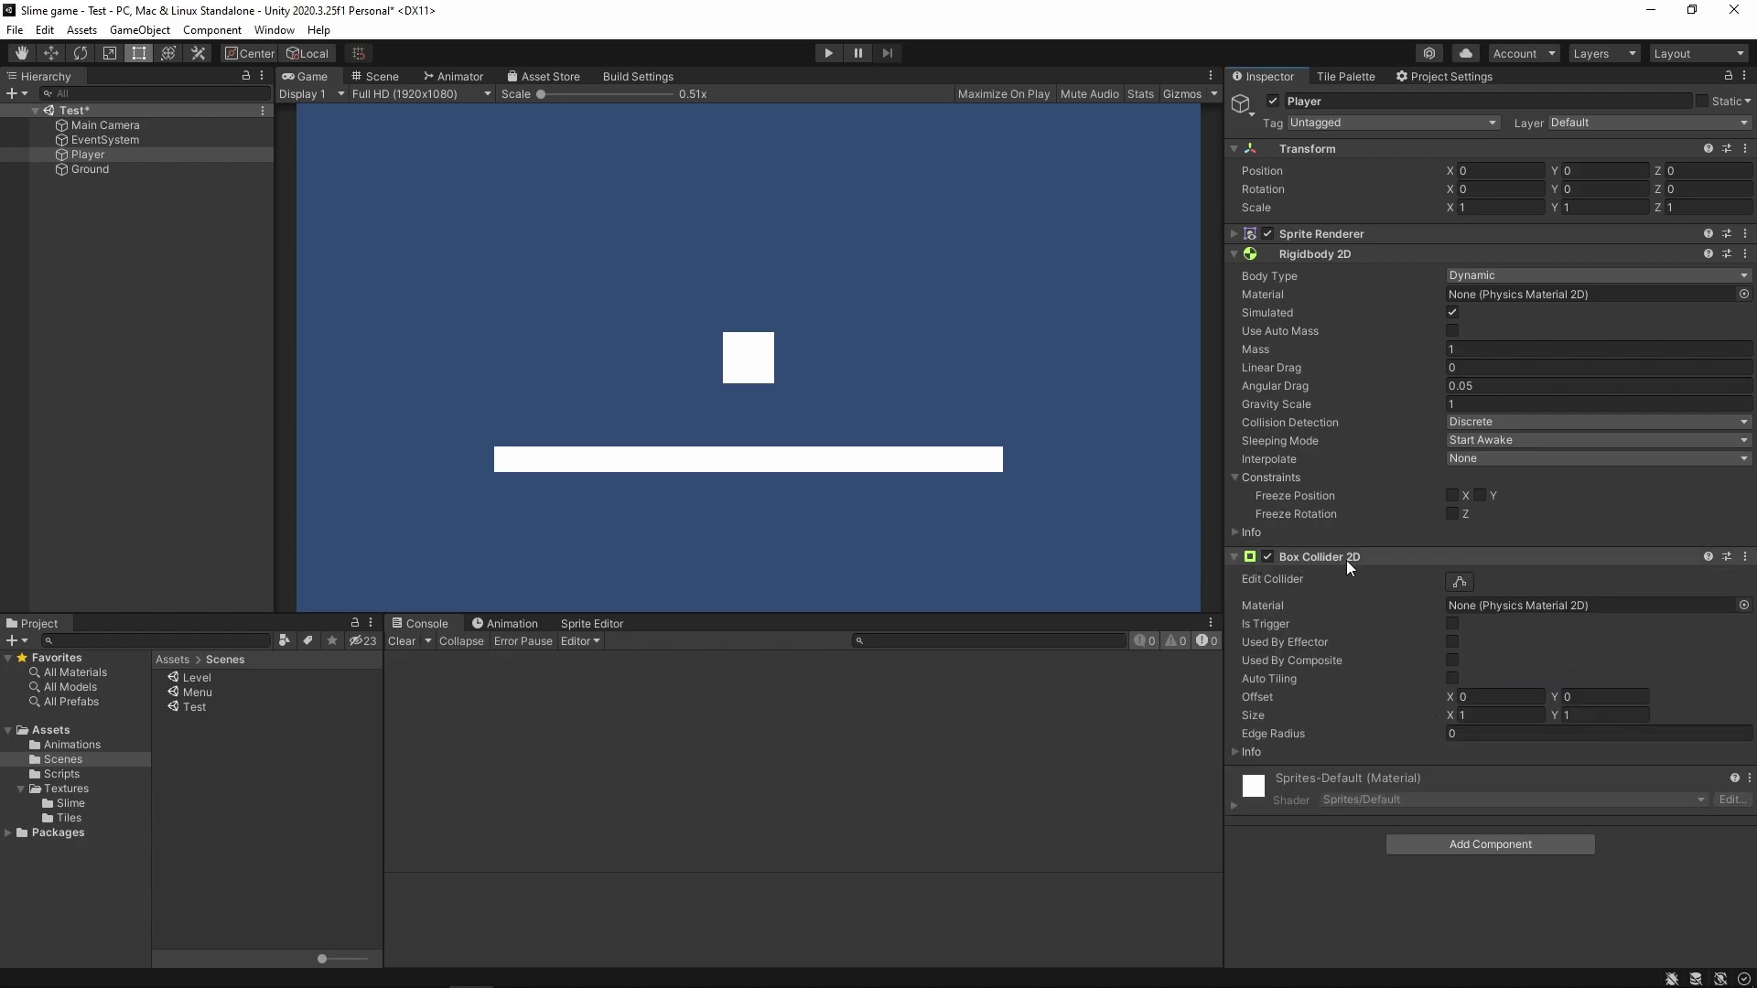
{"action": "left_click", "coordinate": [822, 53]}
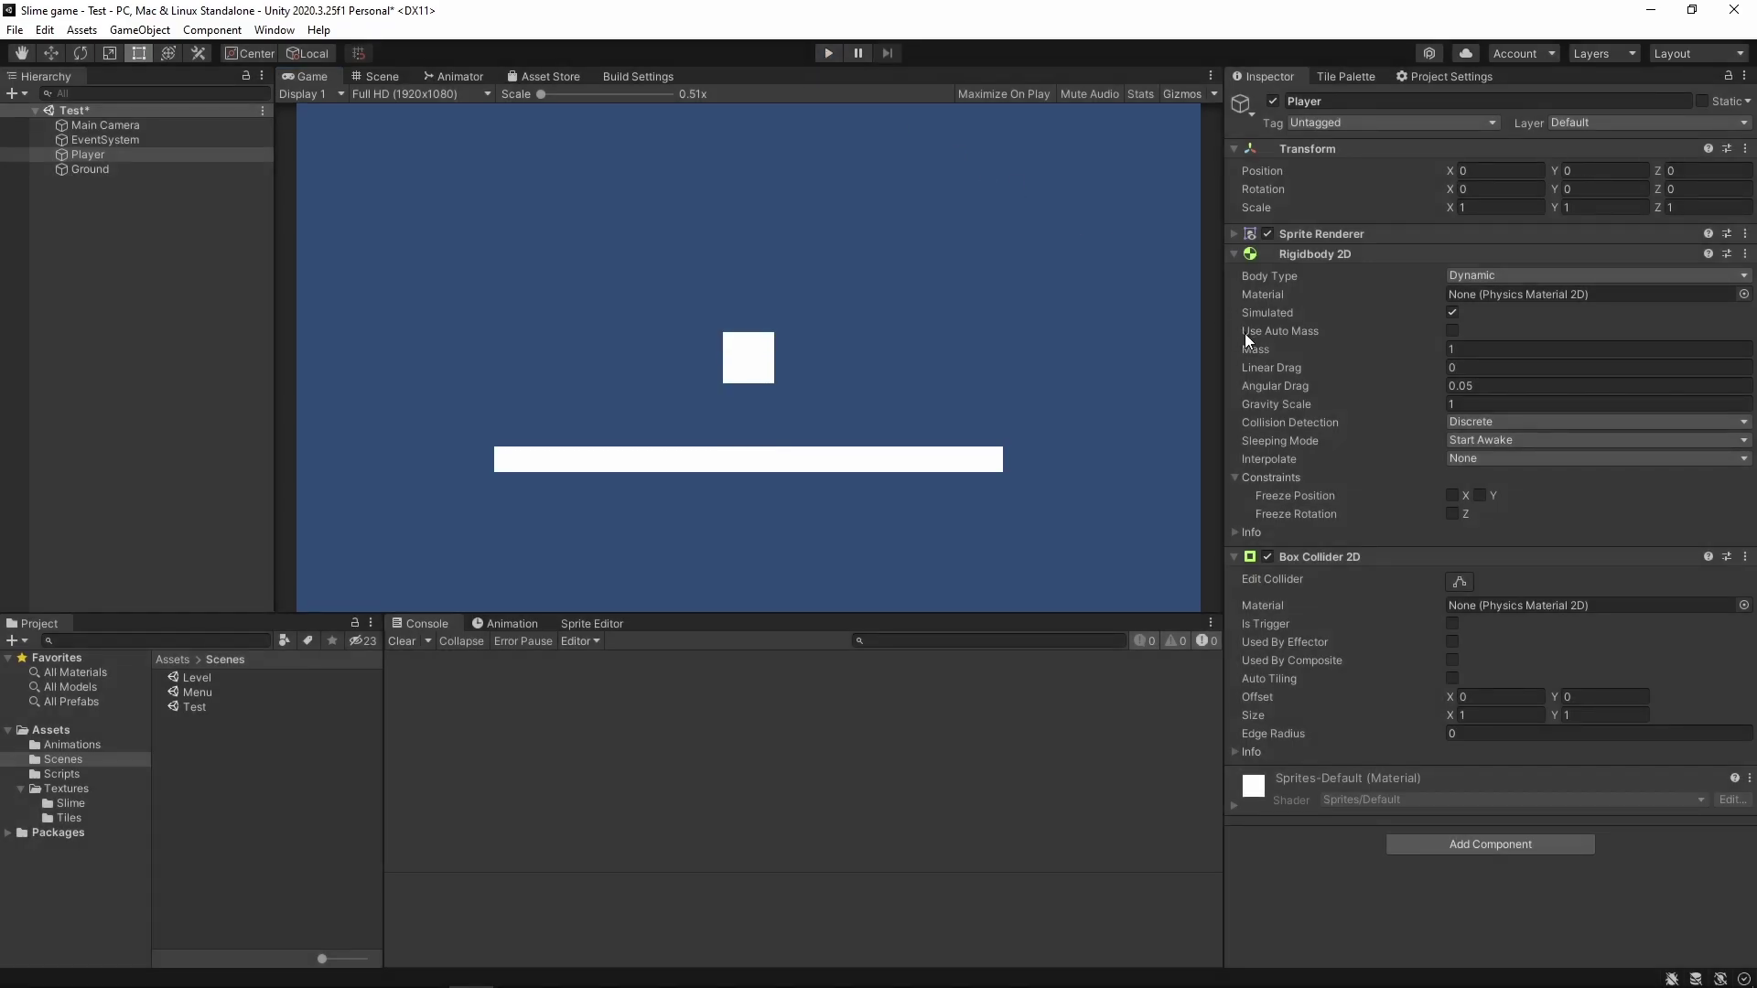
Test Gravity Scale 0 in Play mode, then freeze Z rotation and tilt Player to check.
{"action": "left_click", "coordinate": [1401, 408]}
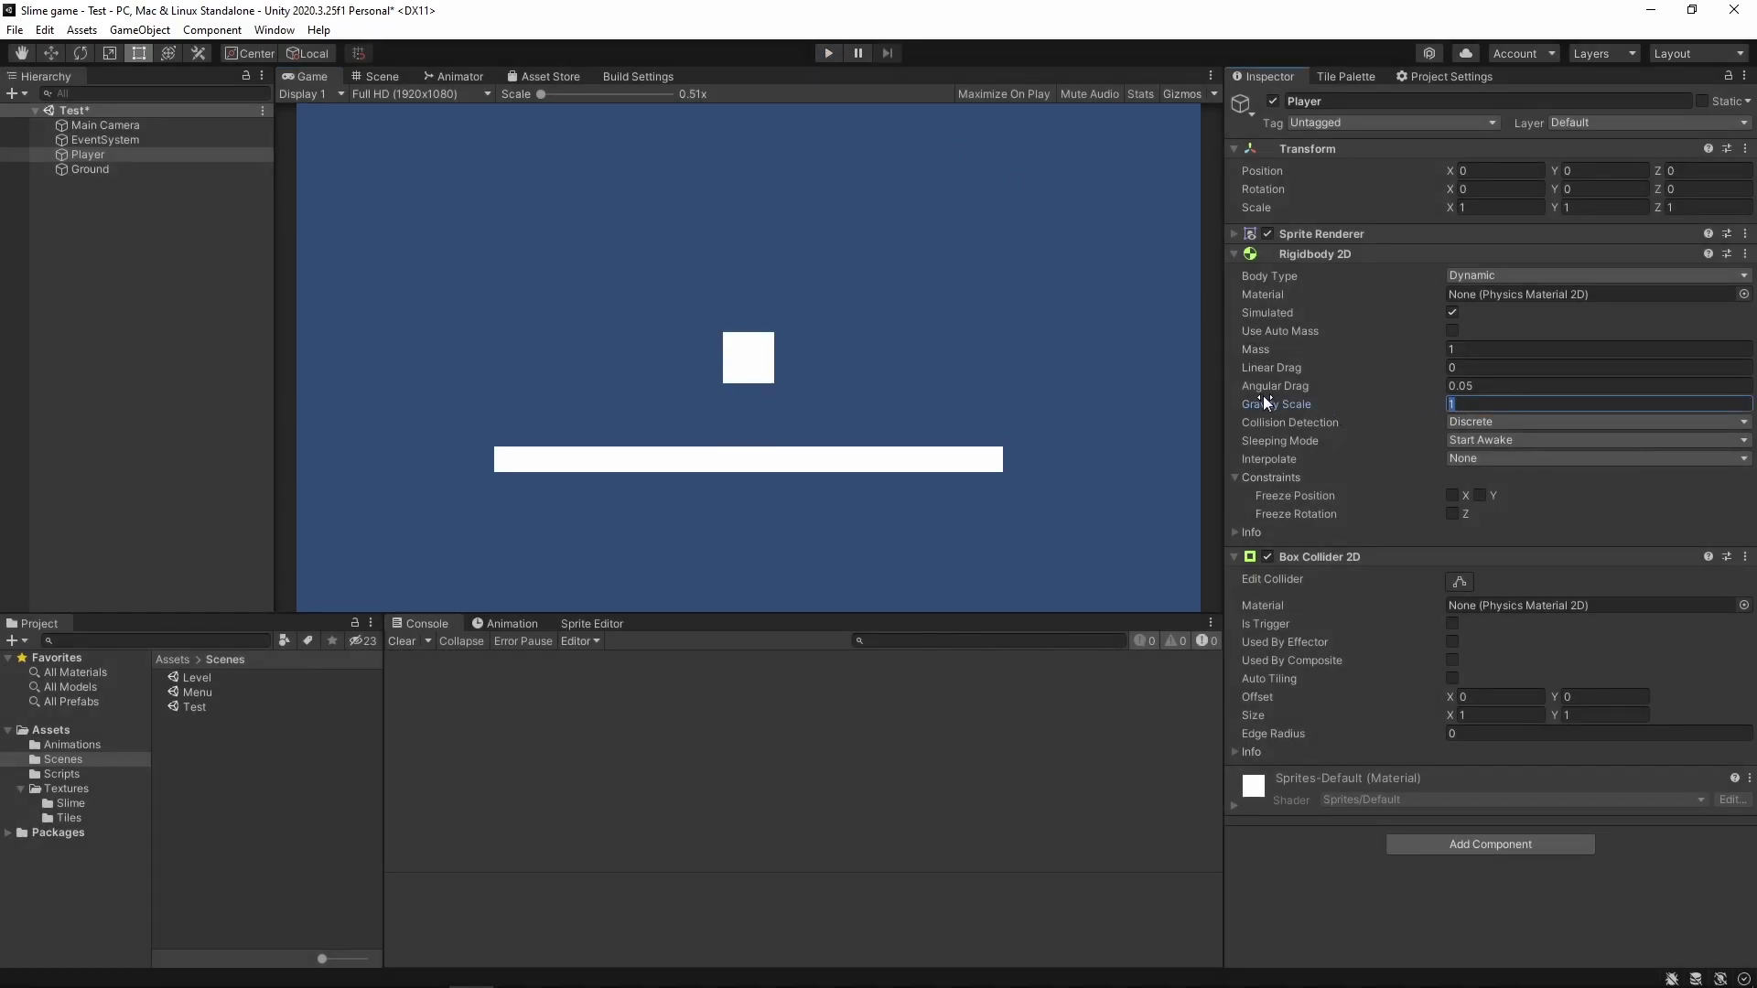
{"action": "type", "text": "0"}
{"action": "key", "text": "ctrl+p"}
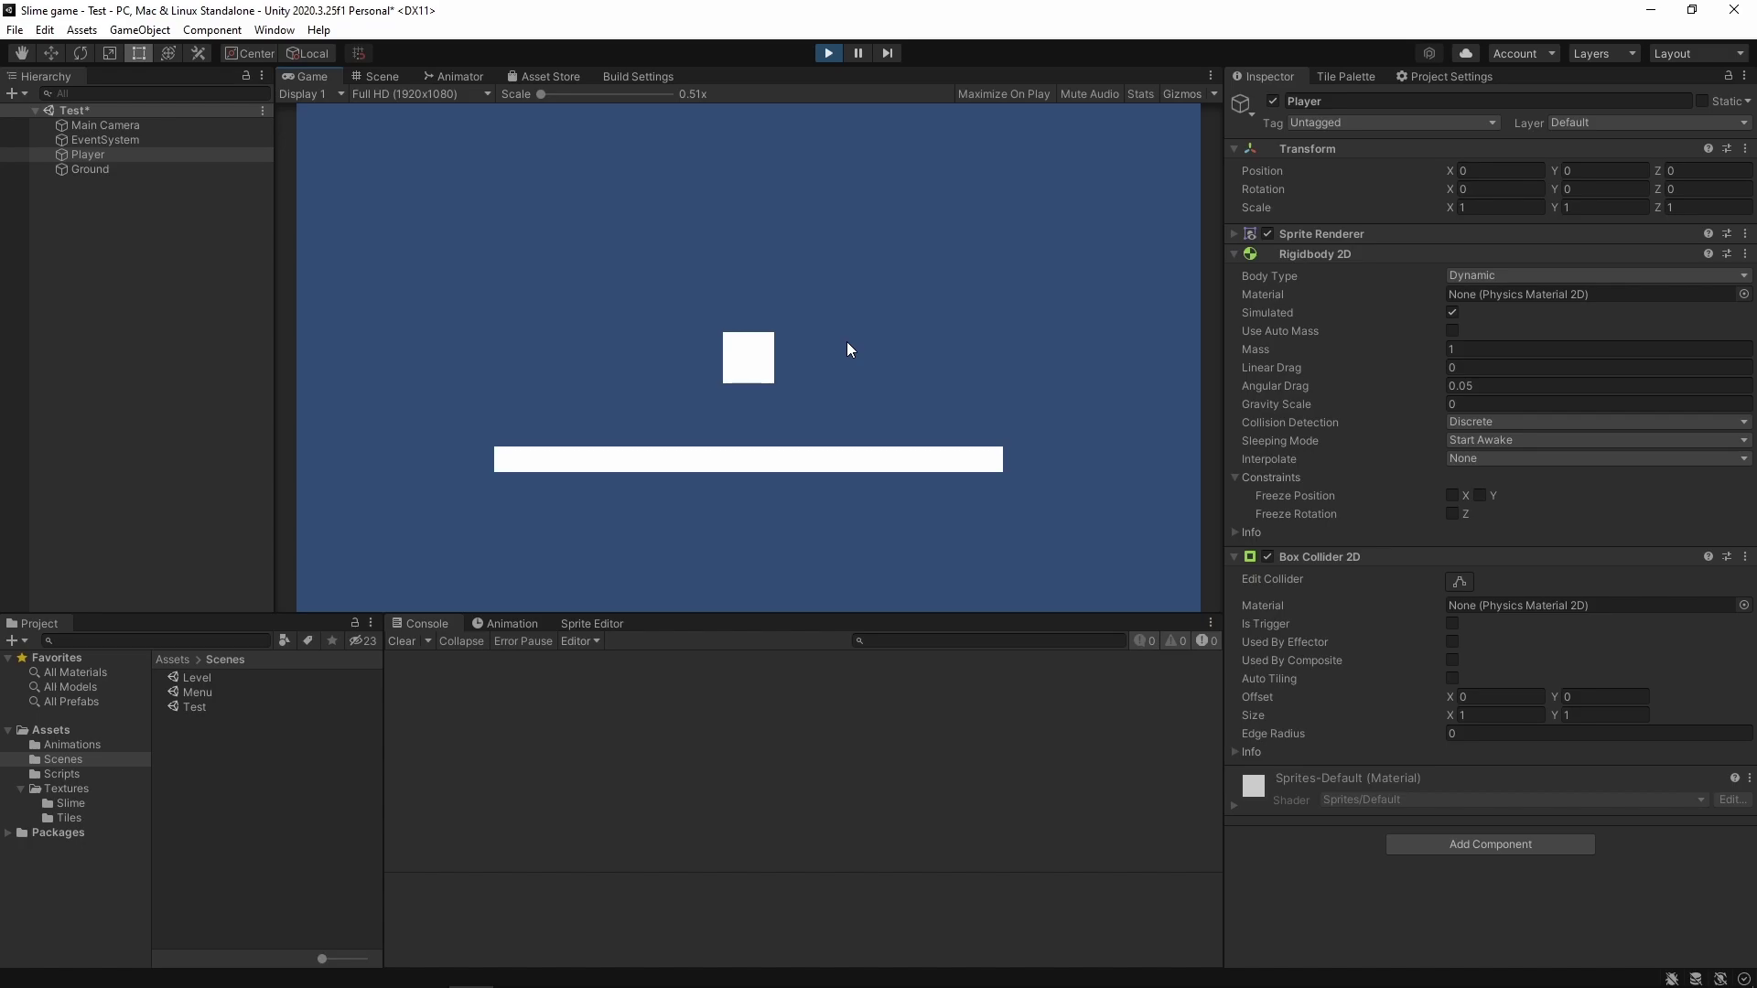
{"action": "key", "text": "ctrl+p"}
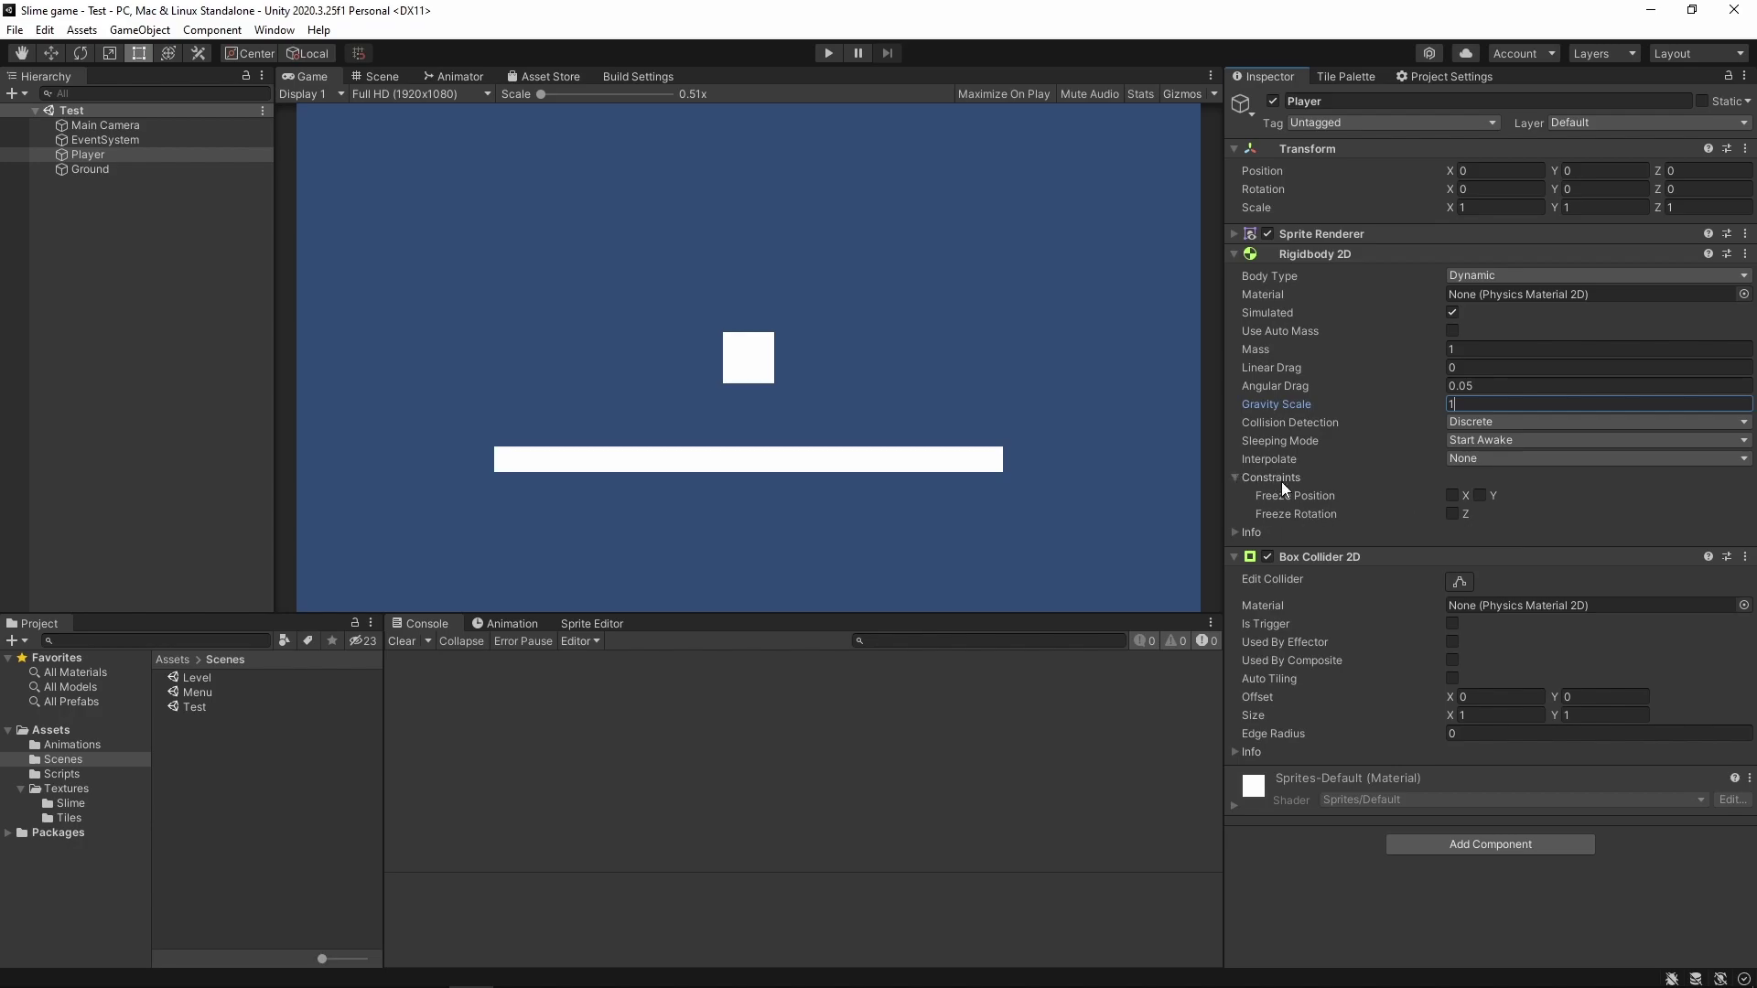
{"action": "left_click", "coordinate": [1453, 514]}
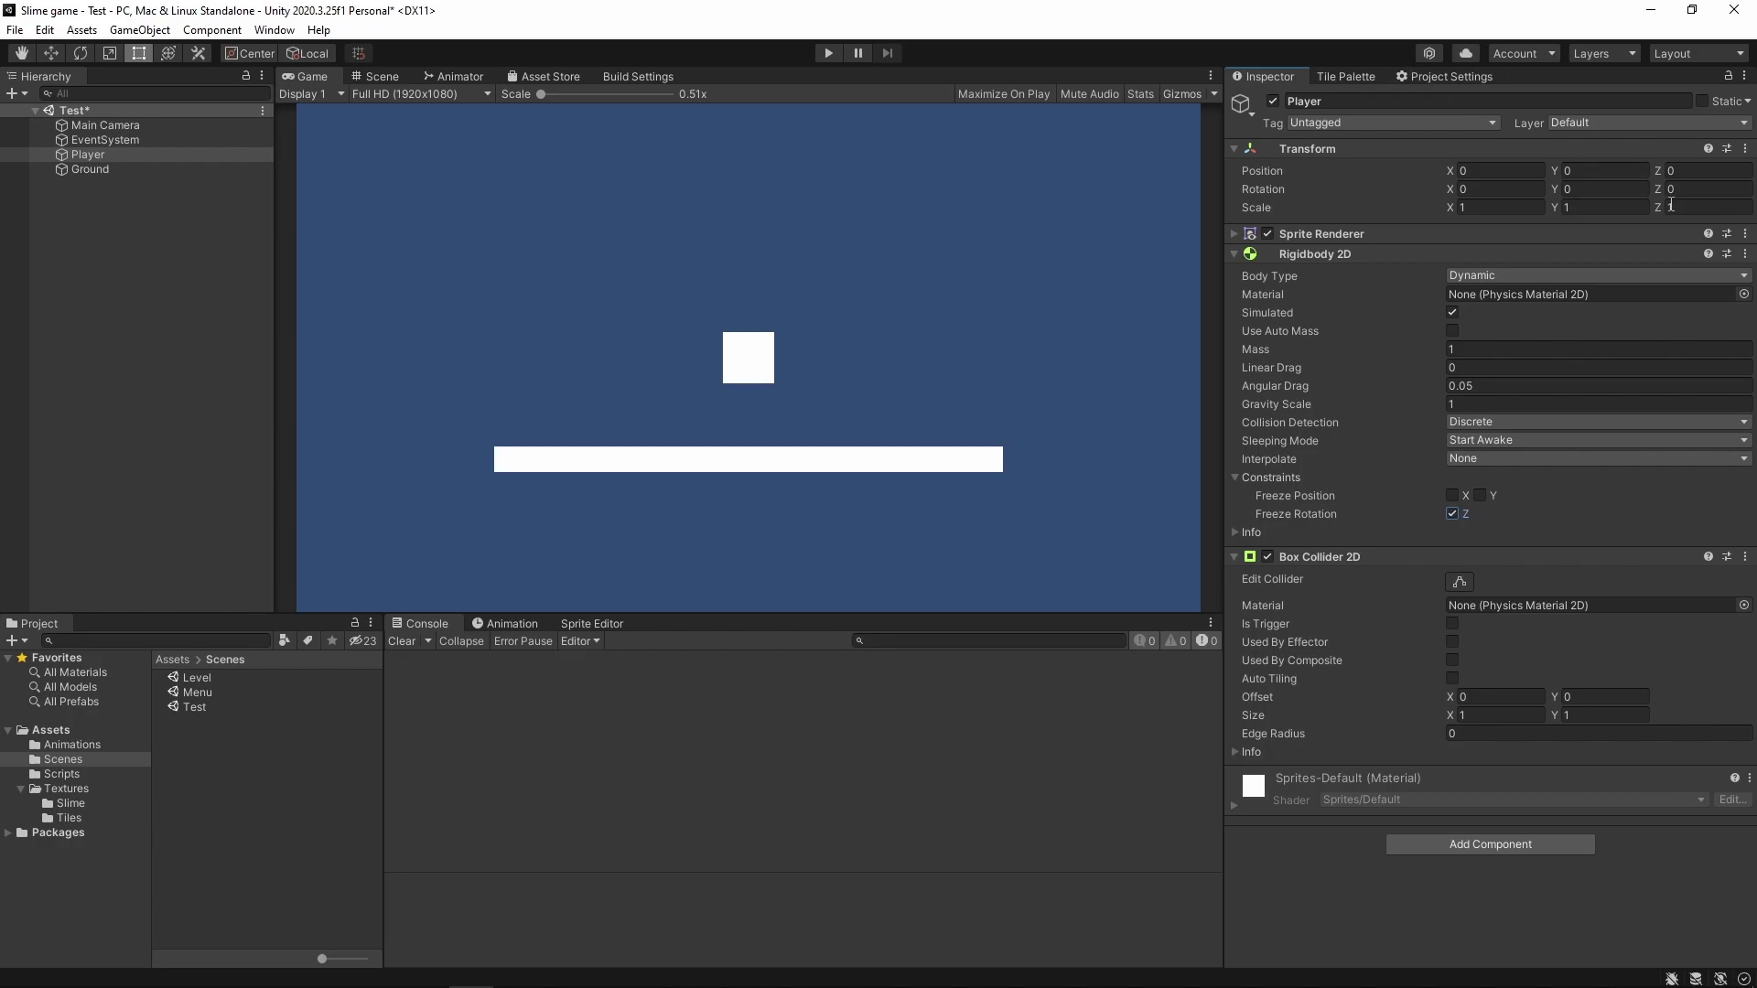
{"action": "mouse_move", "coordinate": [1657, 188]}
{"action": "left_mouse_down"}
{"action": "mouse_move", "coordinate": [388, 198]}
{"action": "mouse_move", "coordinate": [1261, 921]}
{"action": "mouse_move", "coordinate": [1384, 425]}
{"action": "left_mouse_up"}
Undo the test tilt, then add 'public float speed;' and 'public Rigidbody2D player;' to MovementTutorial.
{"action": "key", "text": "ctrl+z"}
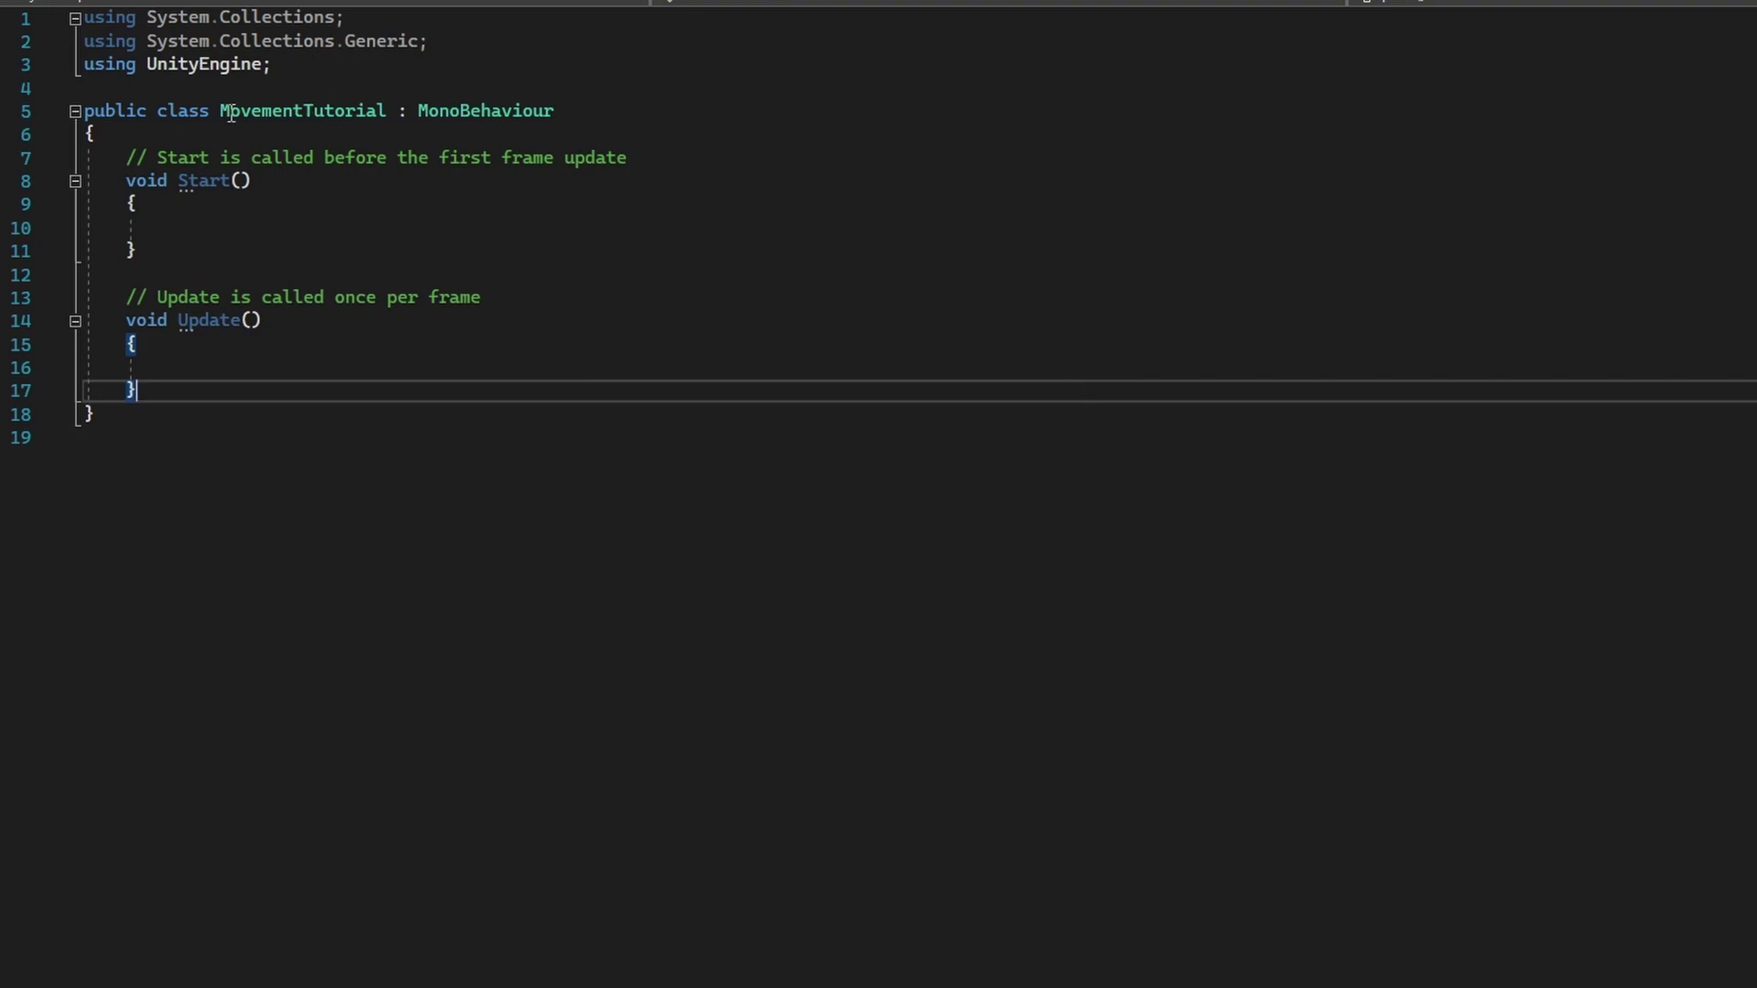
{"action": "left_click_drag", "start_coordinate": [222, 111], "coordinate": [387, 112]}
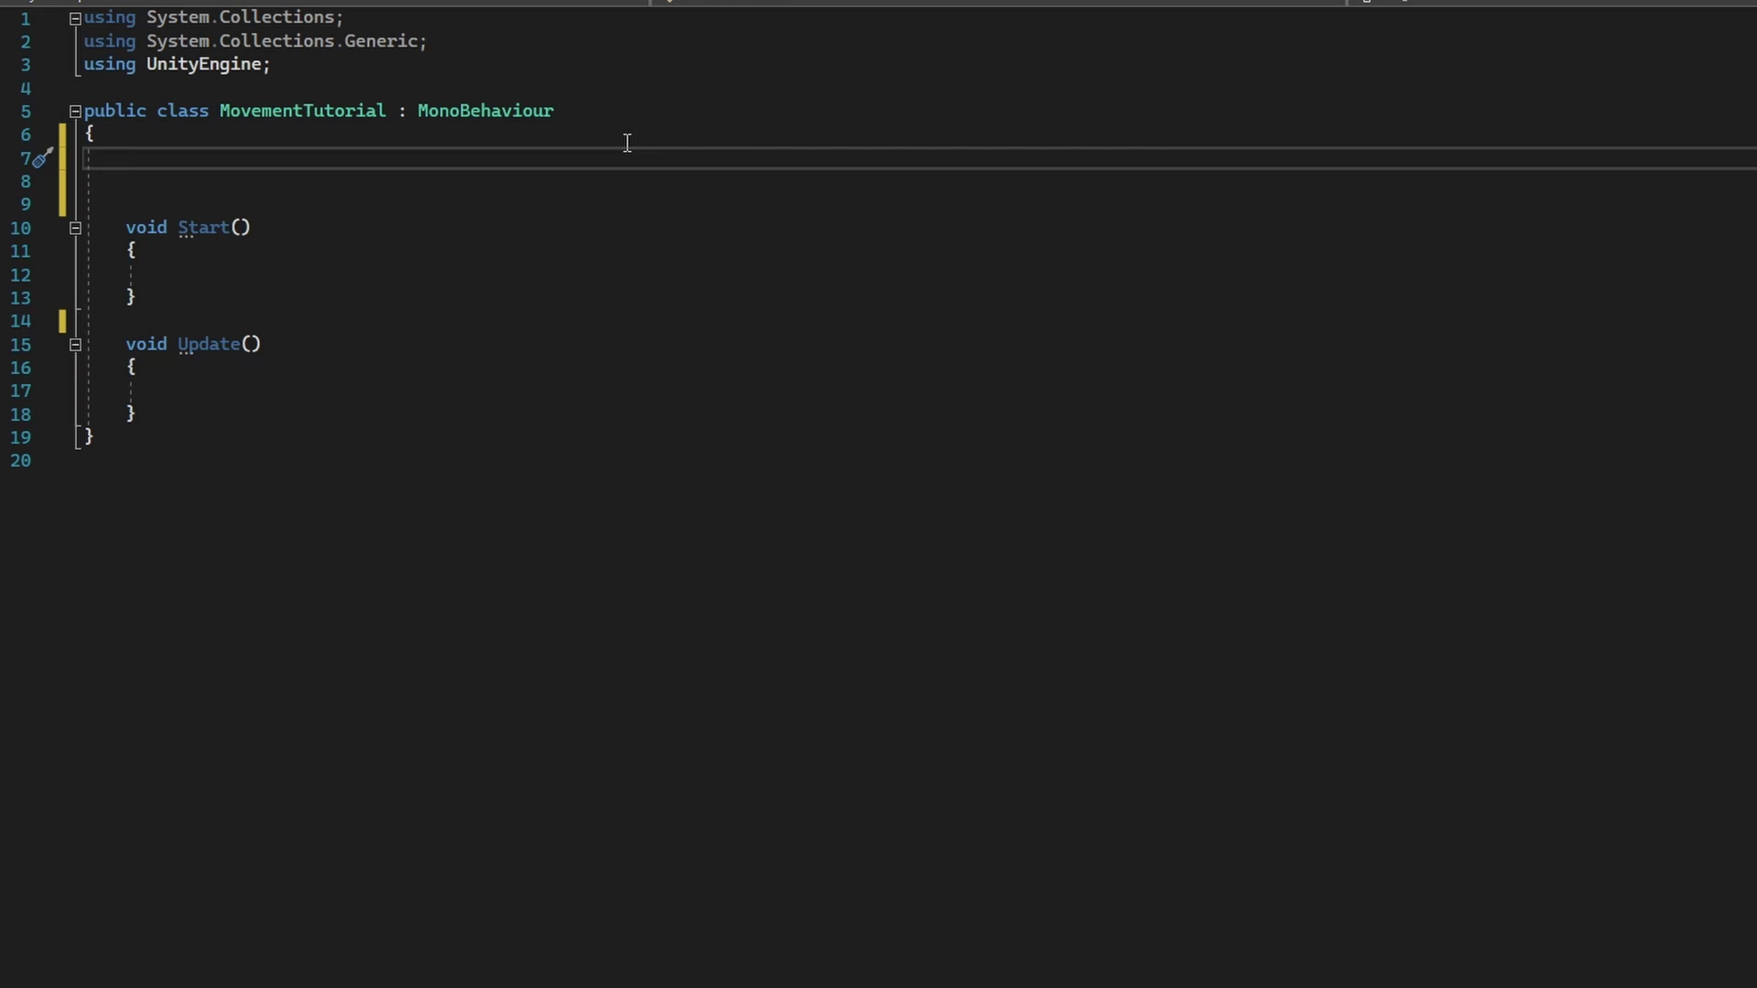
{"action": "type", "text": "public float speed"}
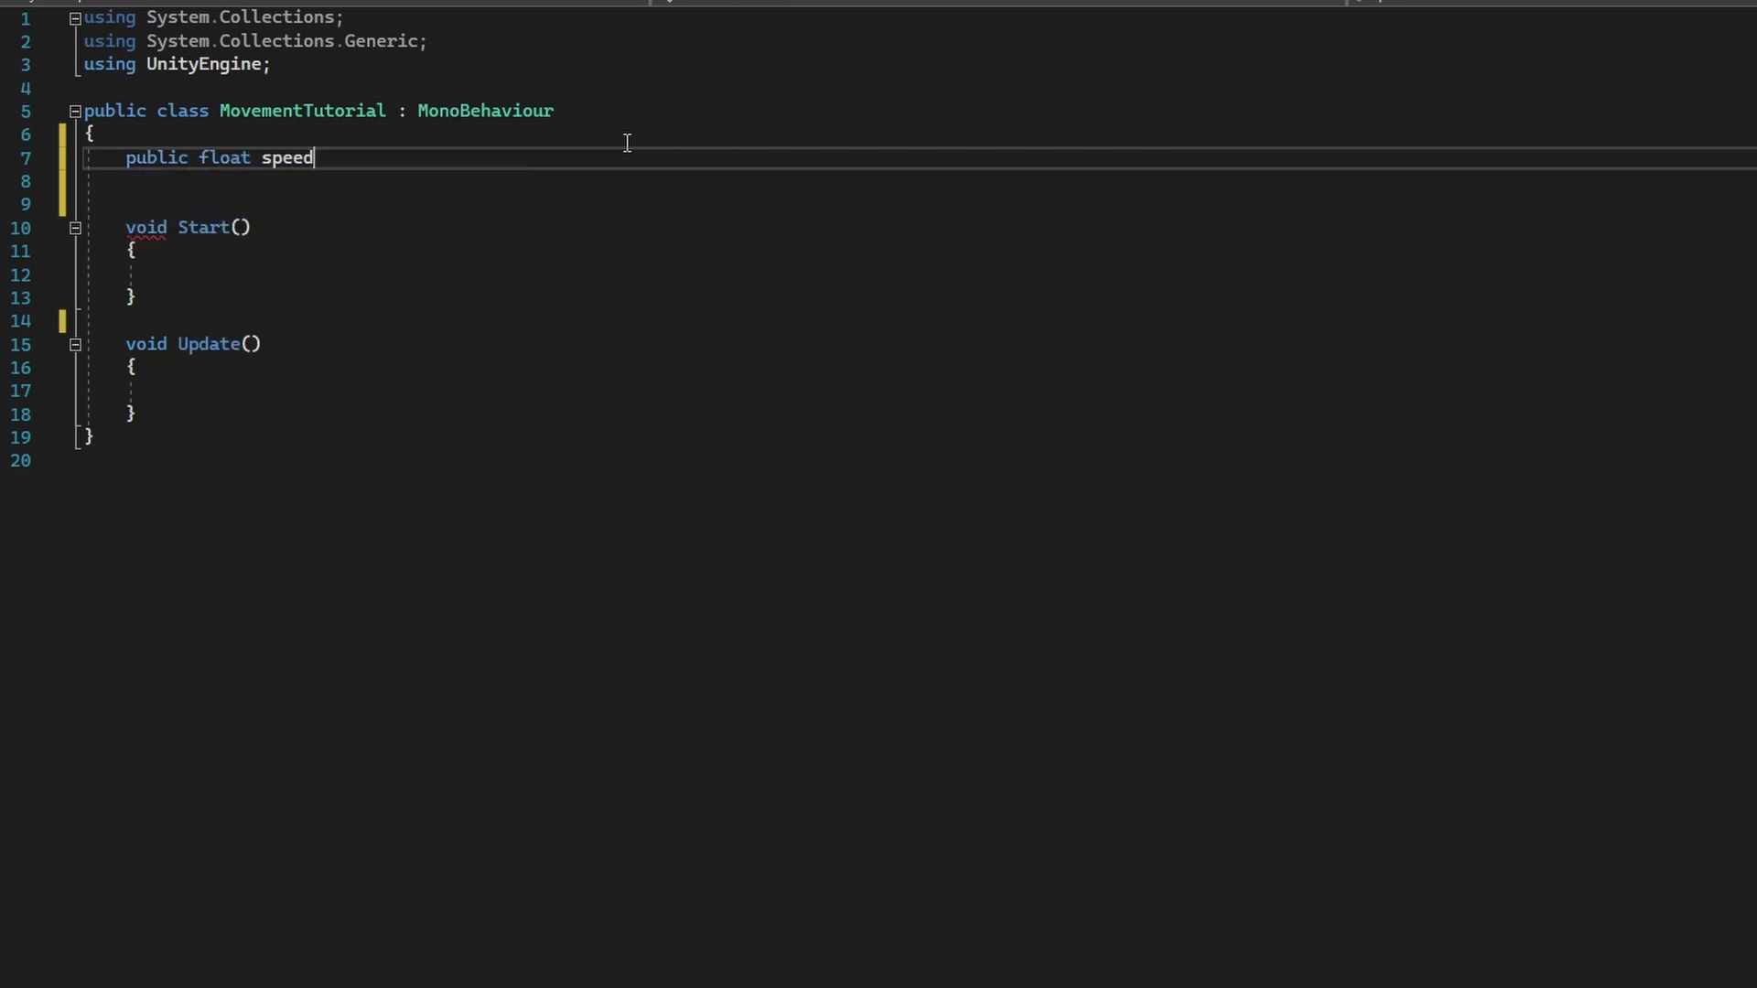
{"action": "type", "text": ";"}
{"action": "key", "text": "Return"}
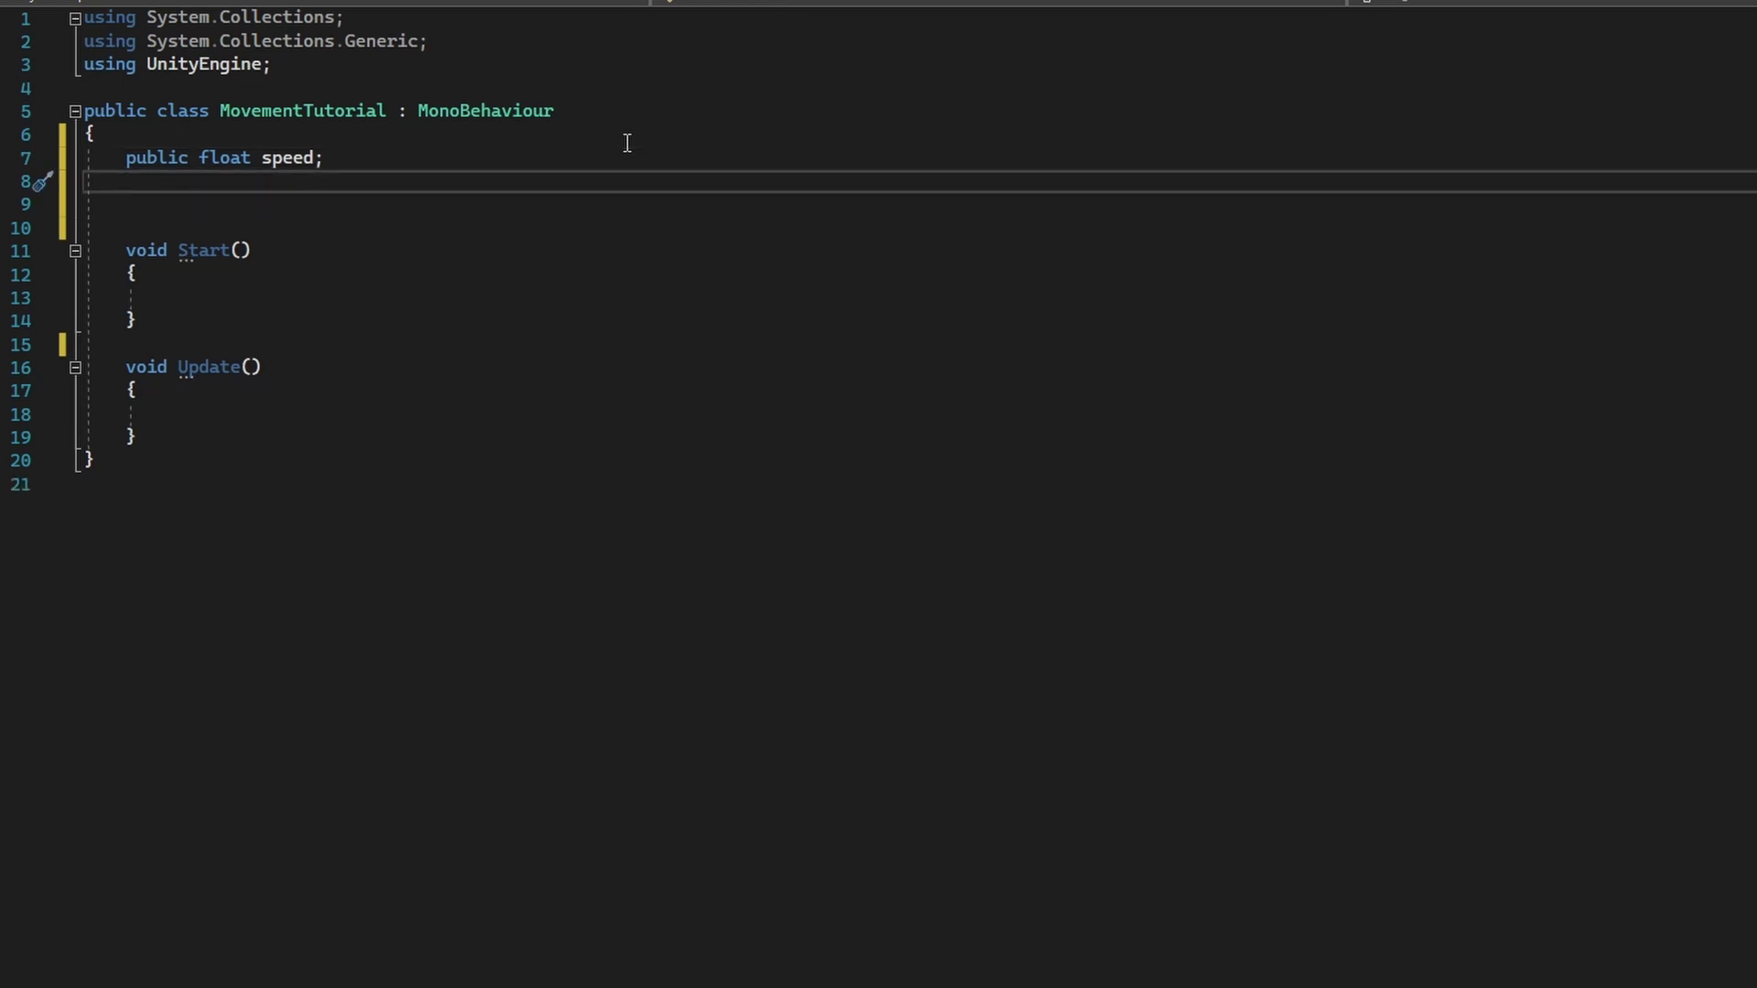
{"action": "type", "text": "public R"}
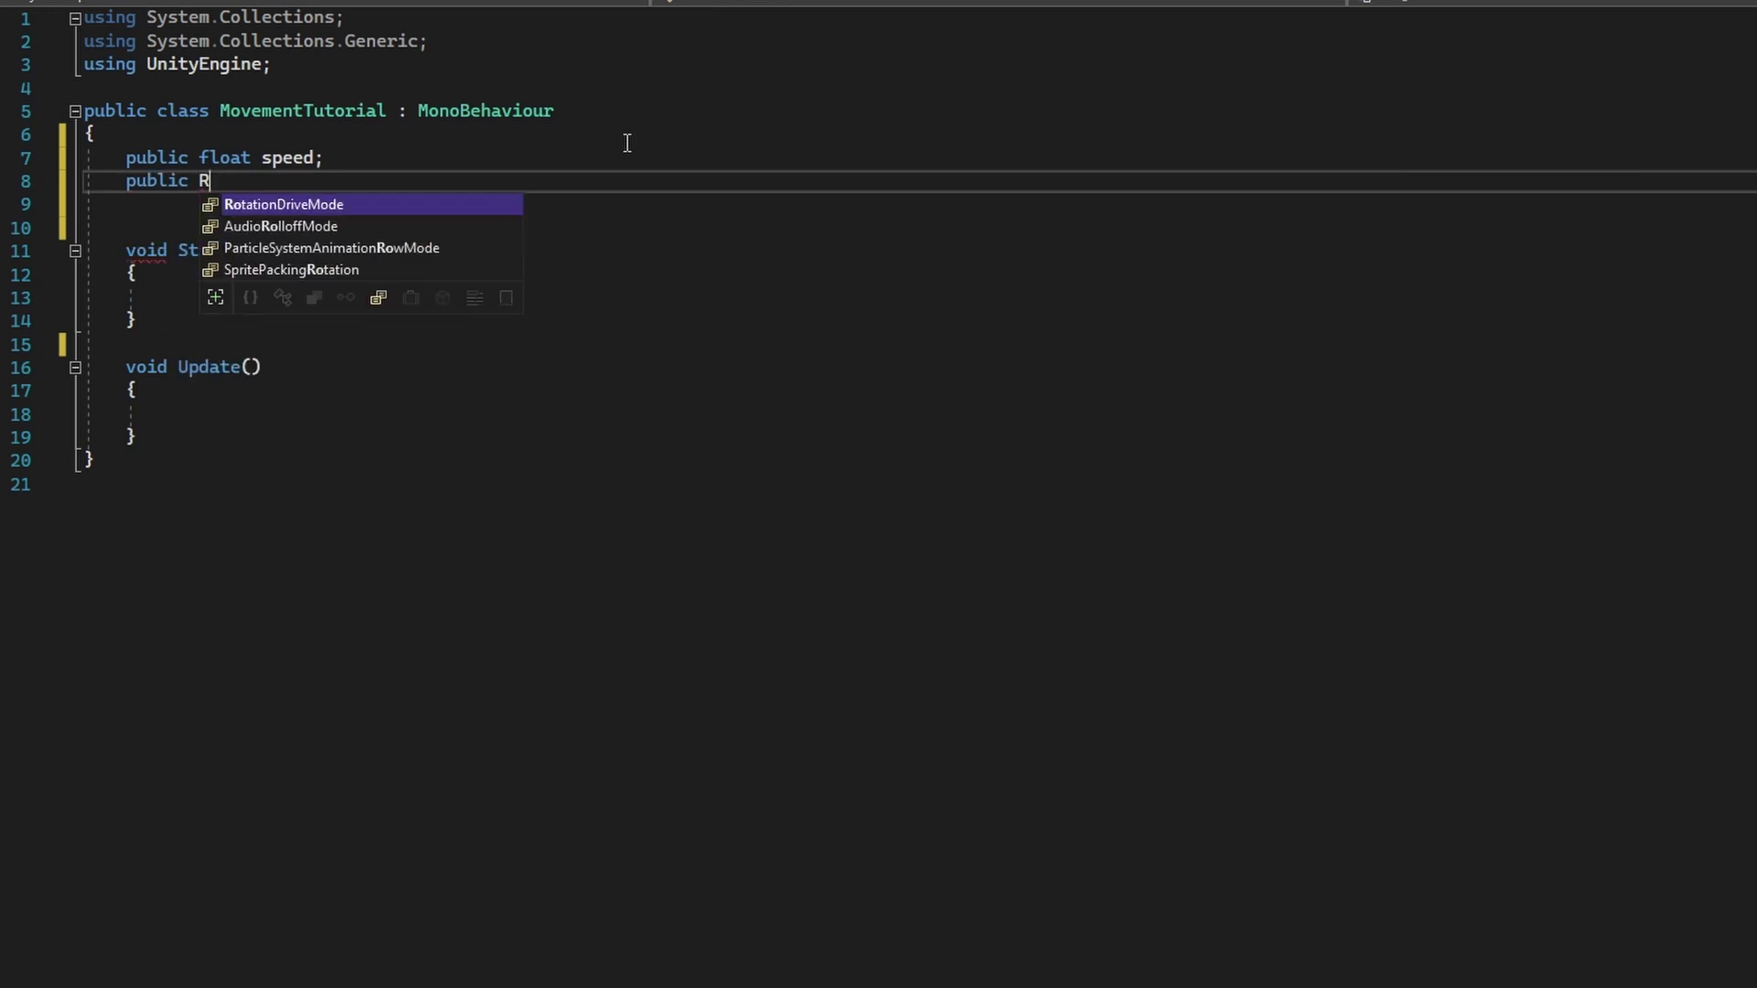
{"action": "type", "text": "igidbody2D player"}
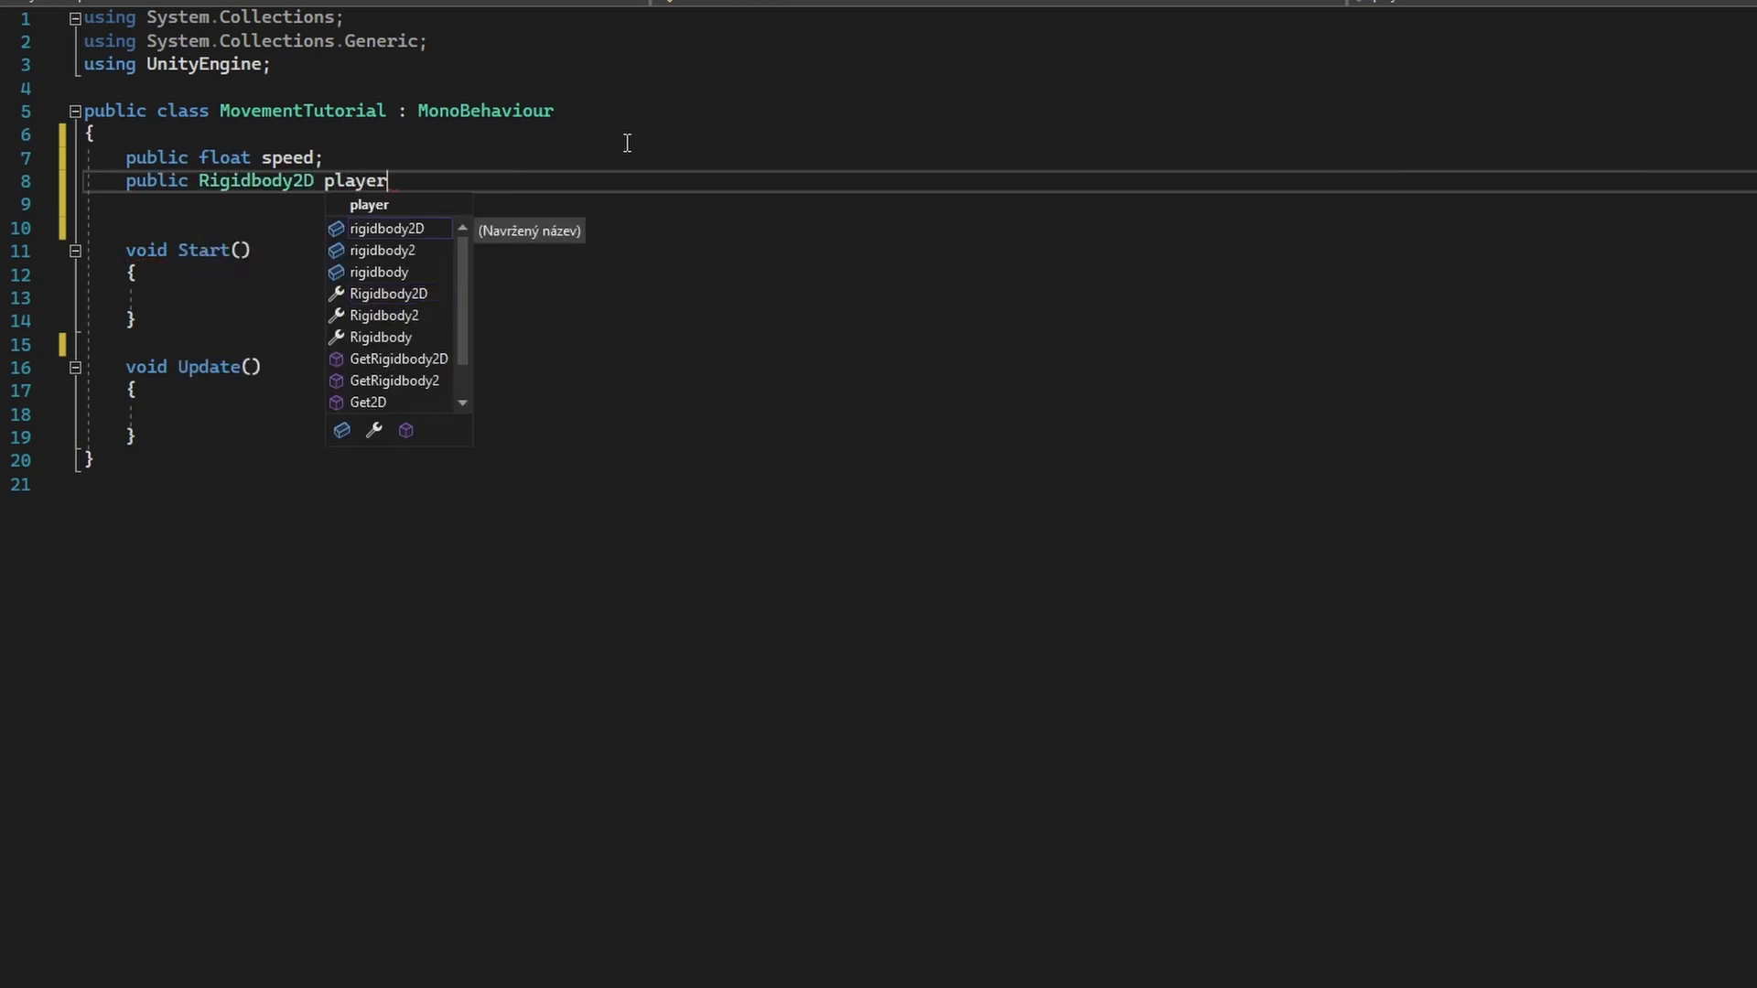
{"action": "type", "text": ";"}
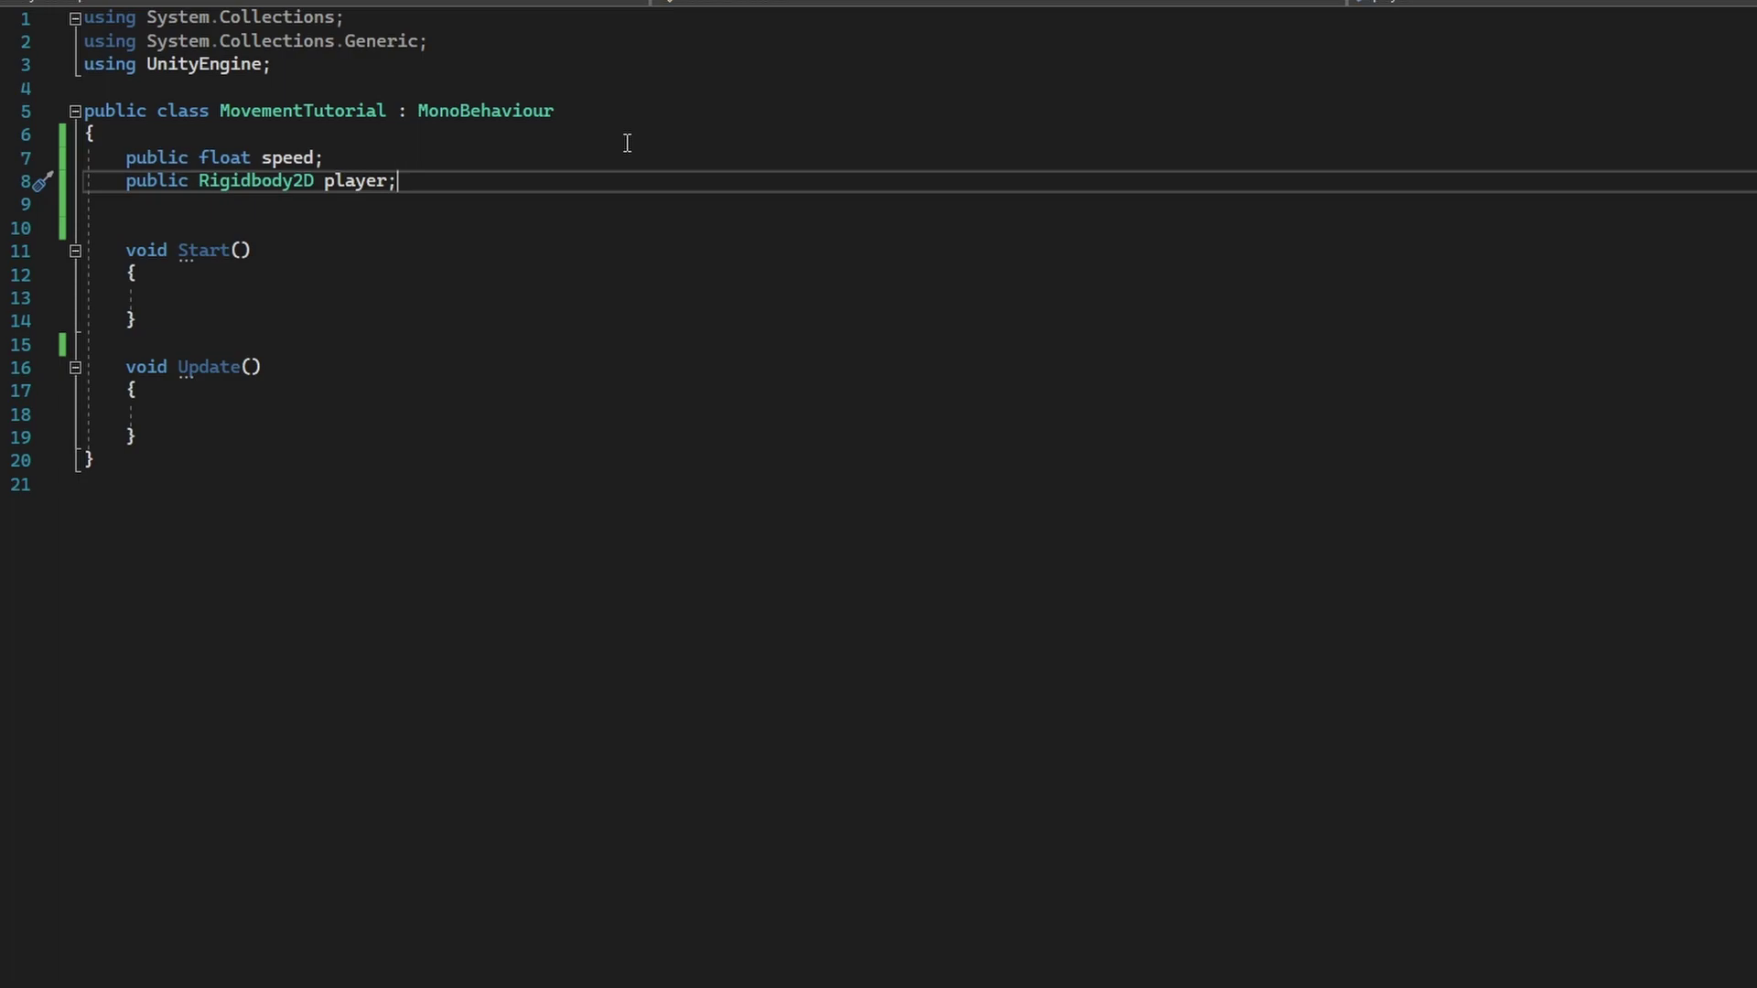
{"action": "left_click", "coordinate": [445, 203]}
{"action": "key", "text": "Return"}
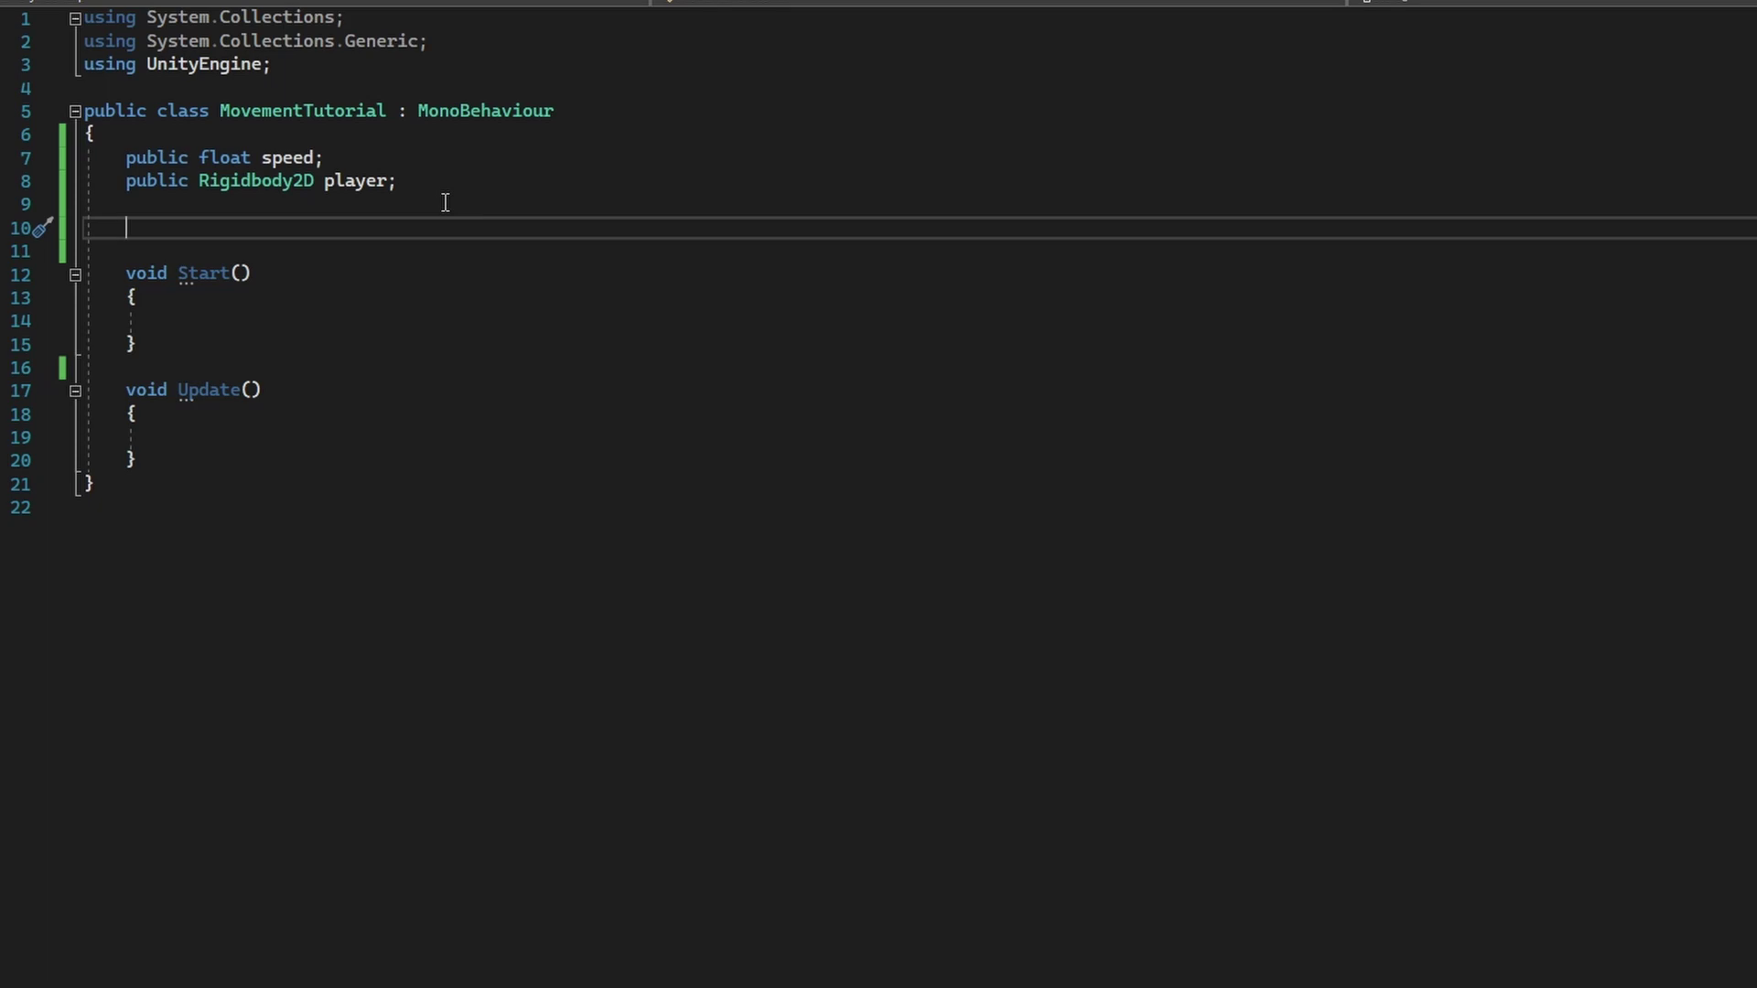
Add 'public float moveInputX;', duplicate the line, and rename the copy to moveInputY.
{"action": "type", "text": "public float move"}
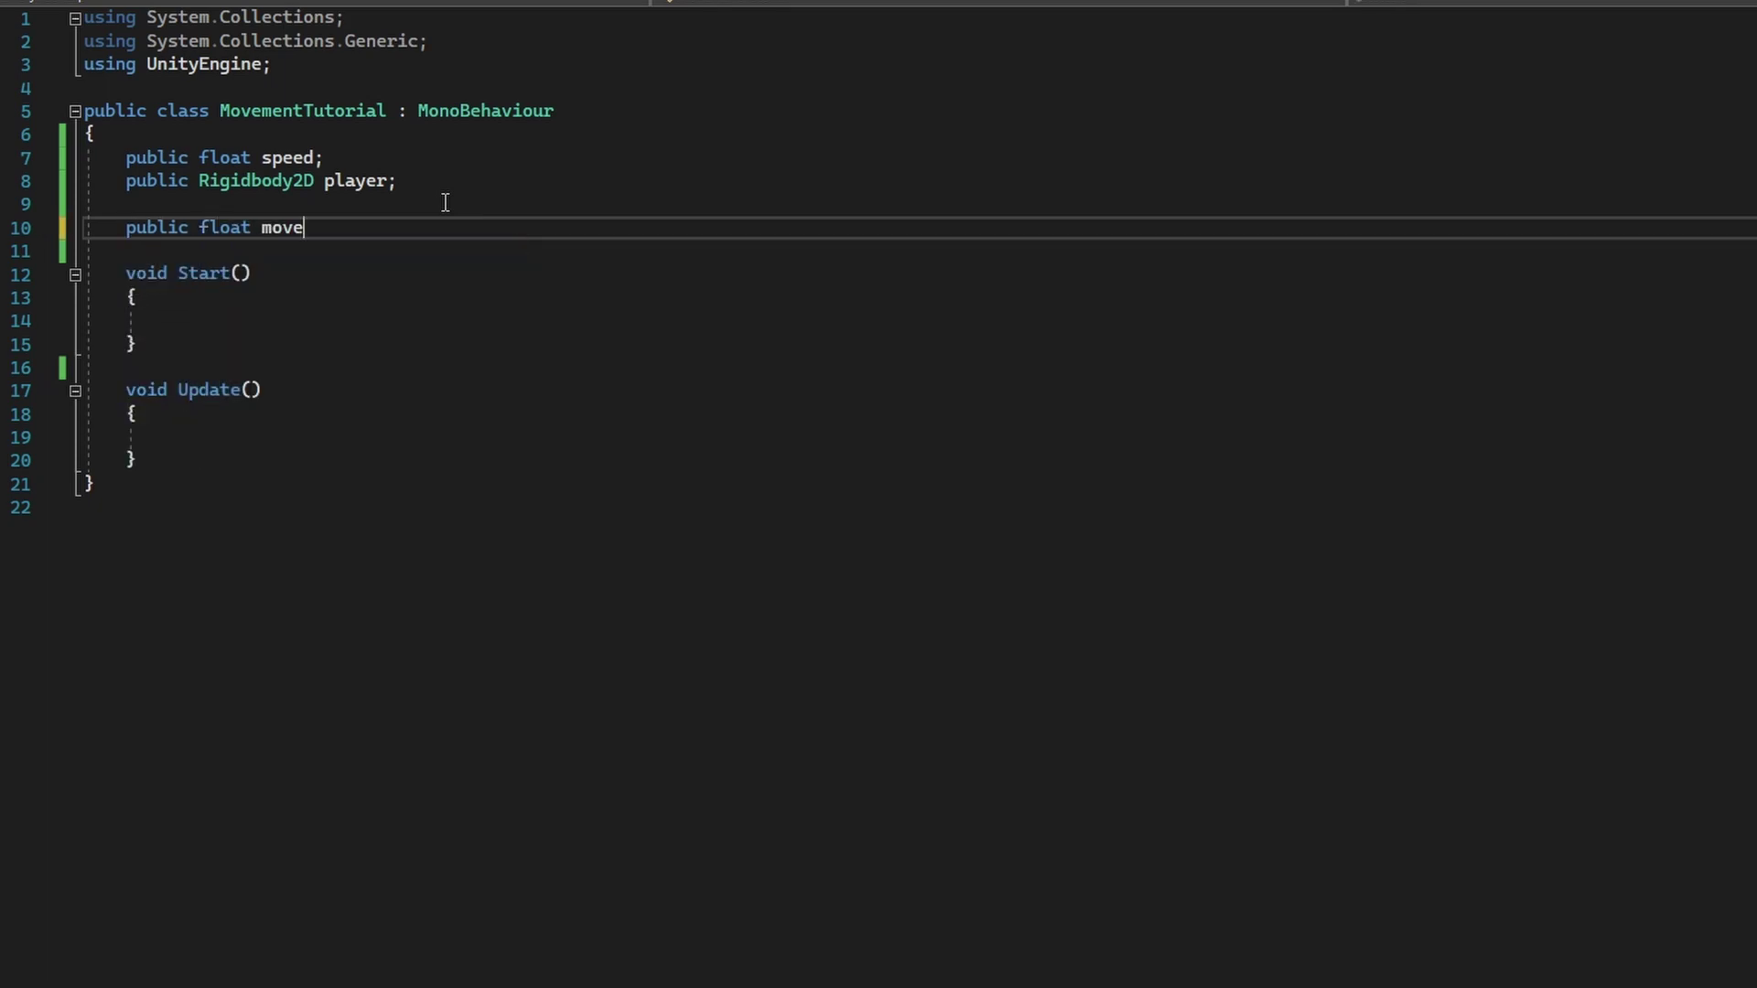
{"action": "type", "text": "InputX;"}
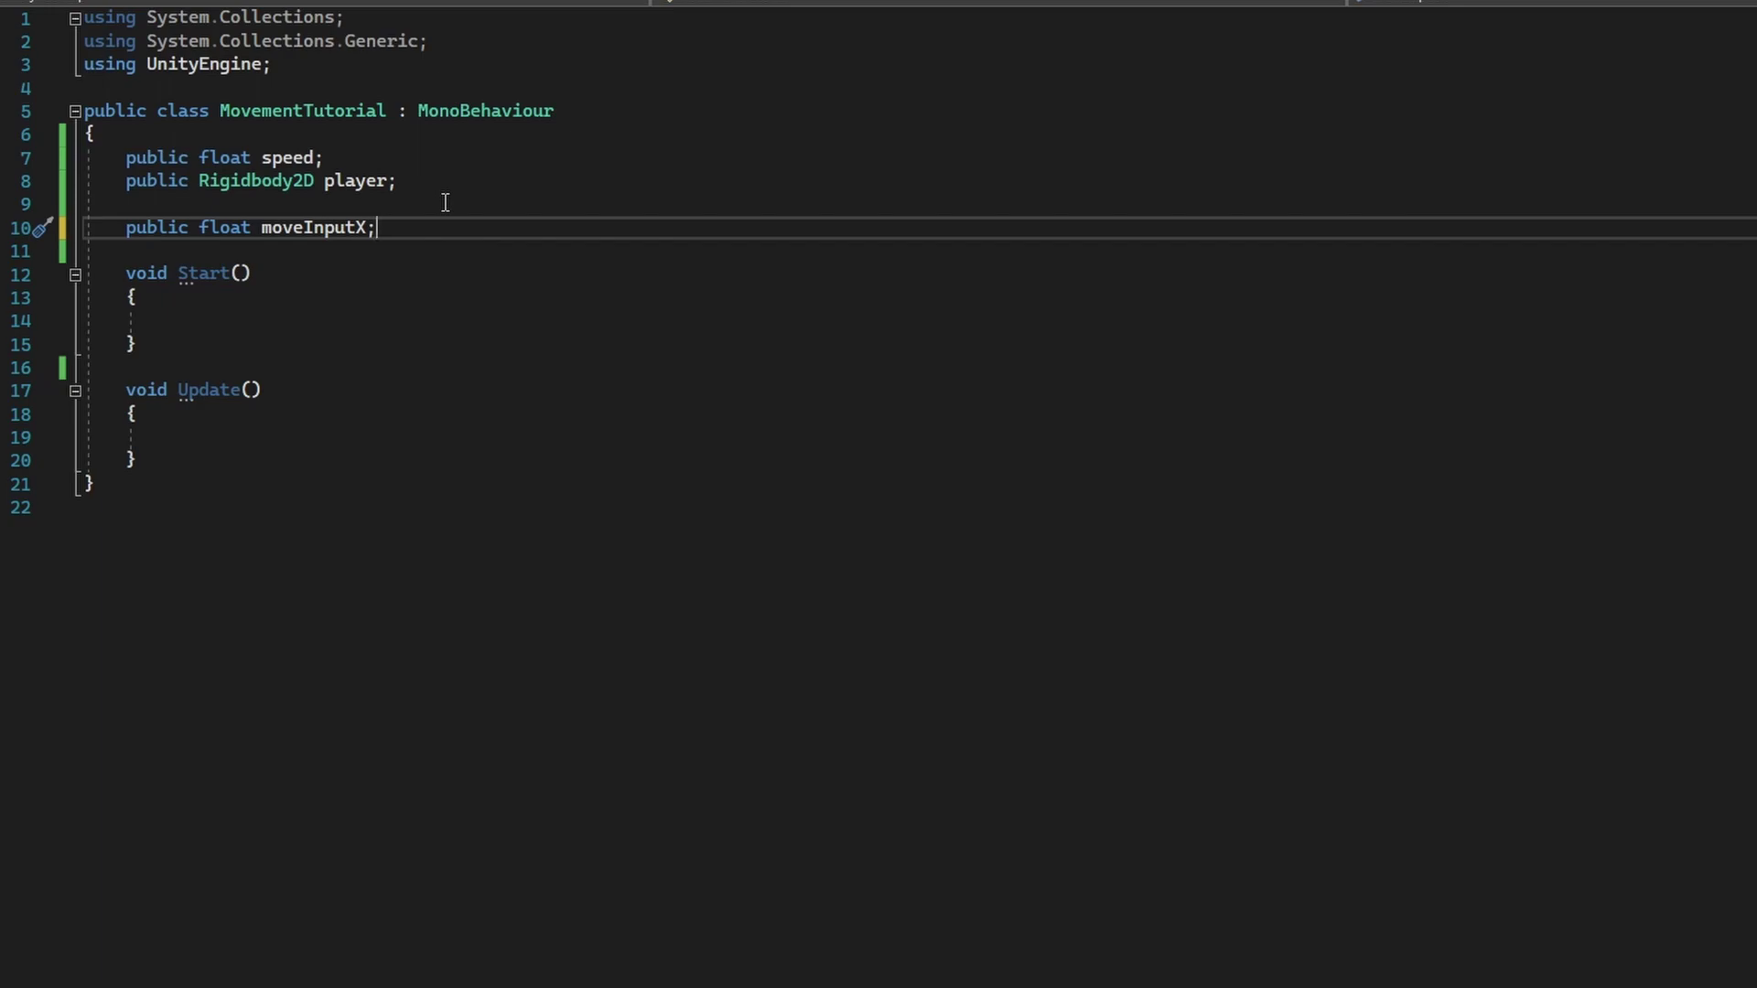
{"action": "key", "text": "ctrl+d"}
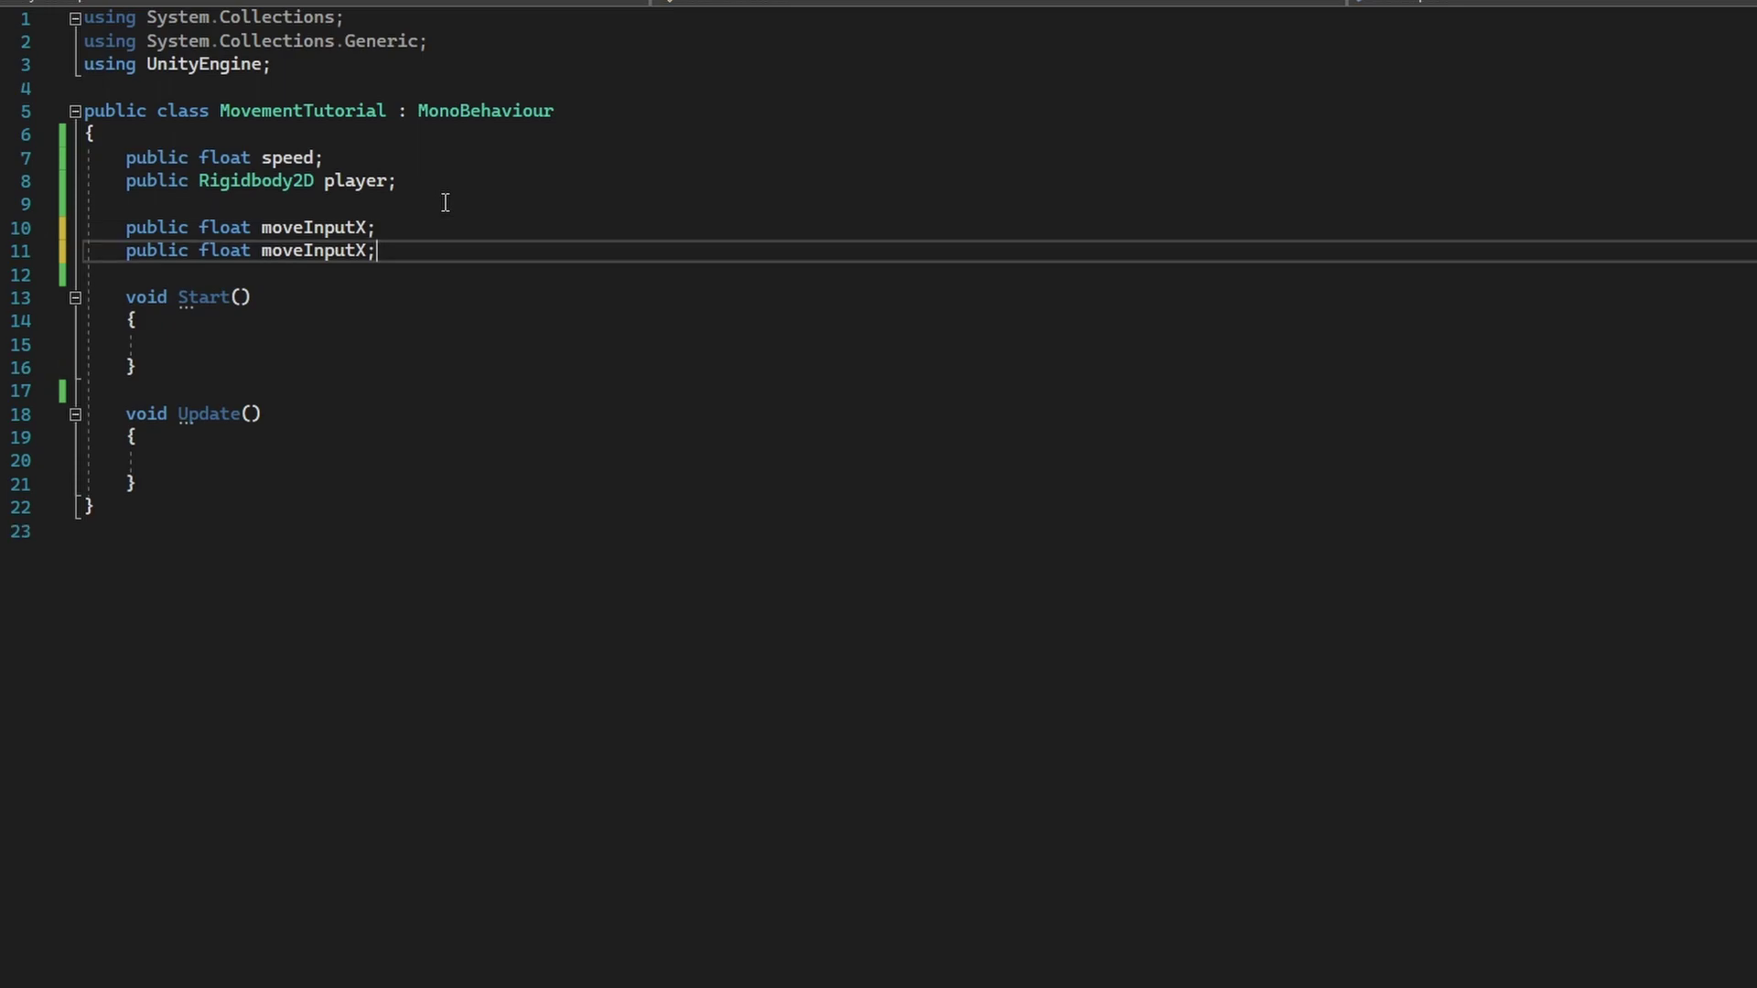
{"action": "key", "text": "shift+Left"}
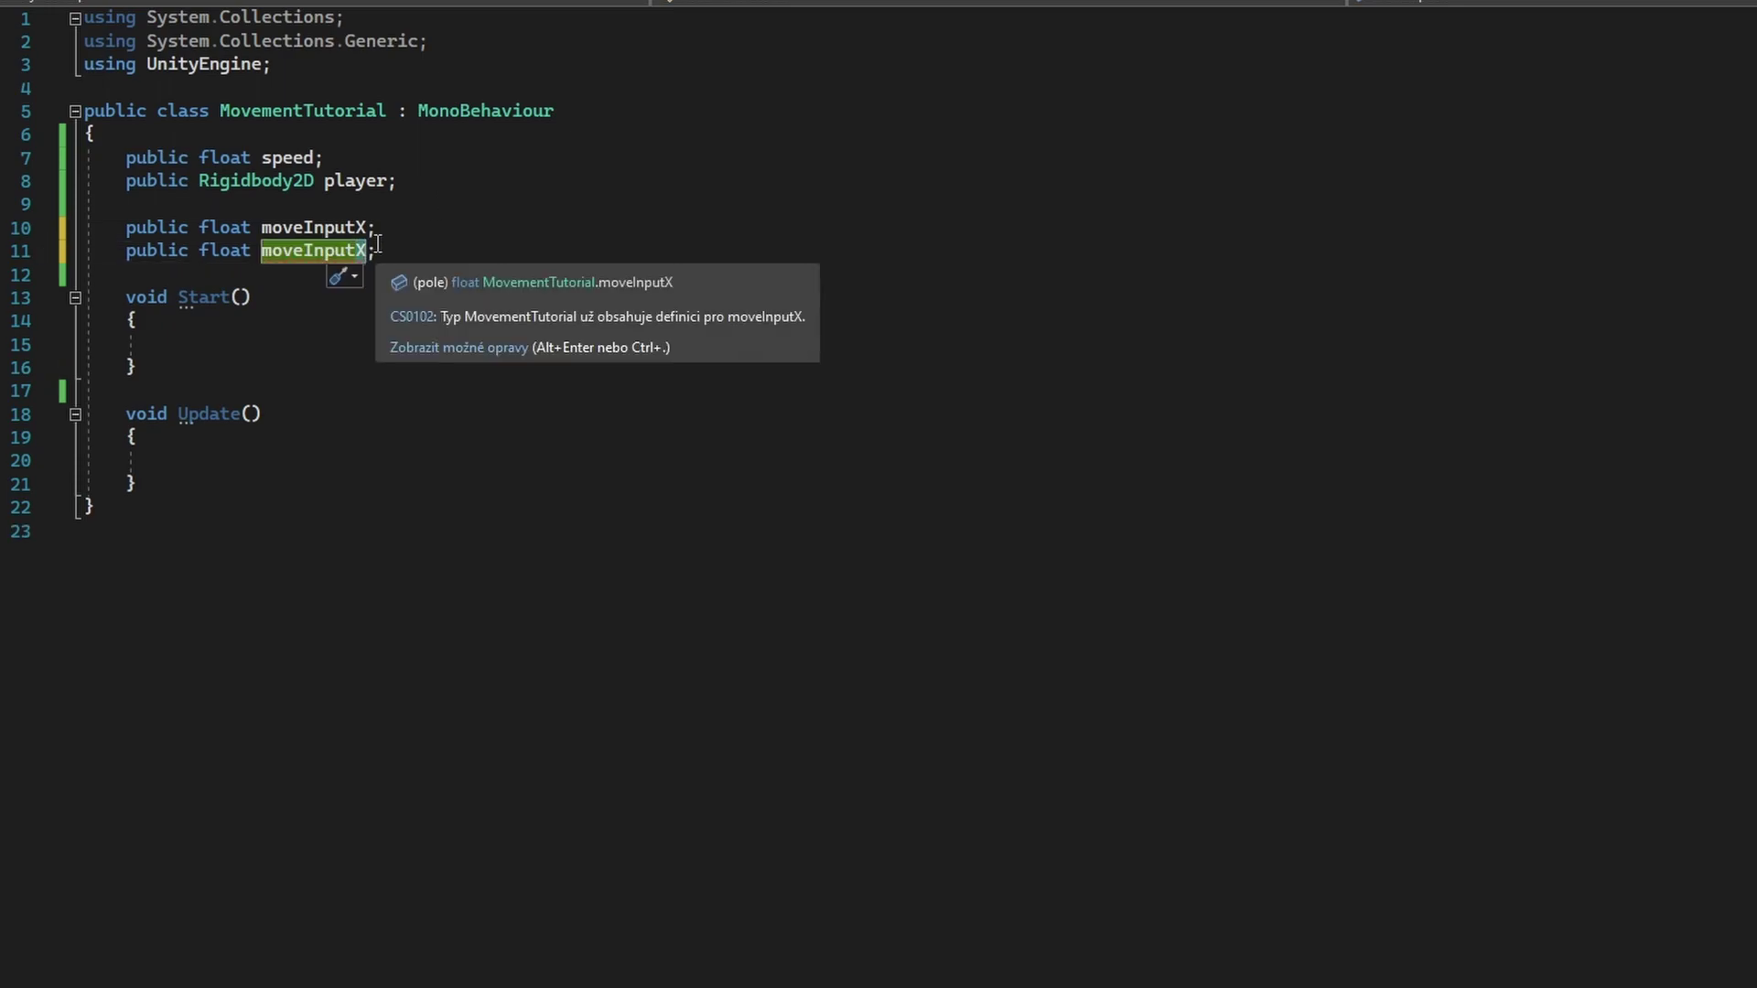
{"action": "type", "text": "Y"}
{"action": "left_click", "coordinate": [486, 236]}
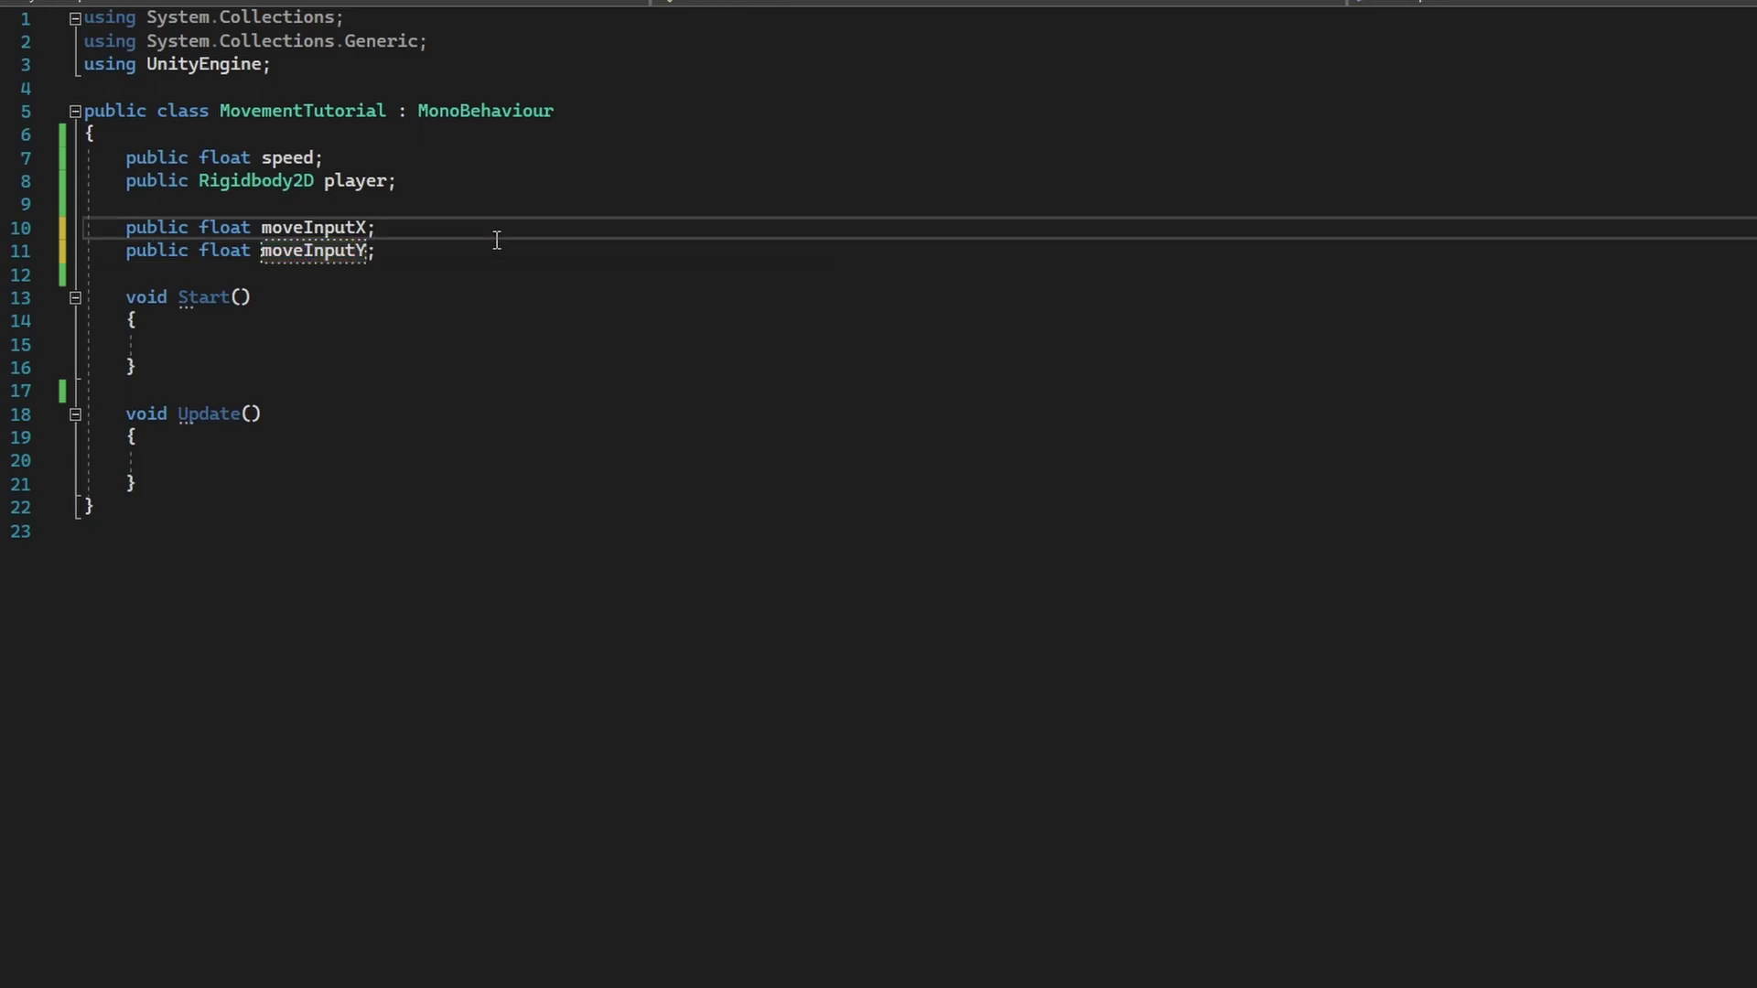
{"action": "left_click", "coordinate": [400, 262]}
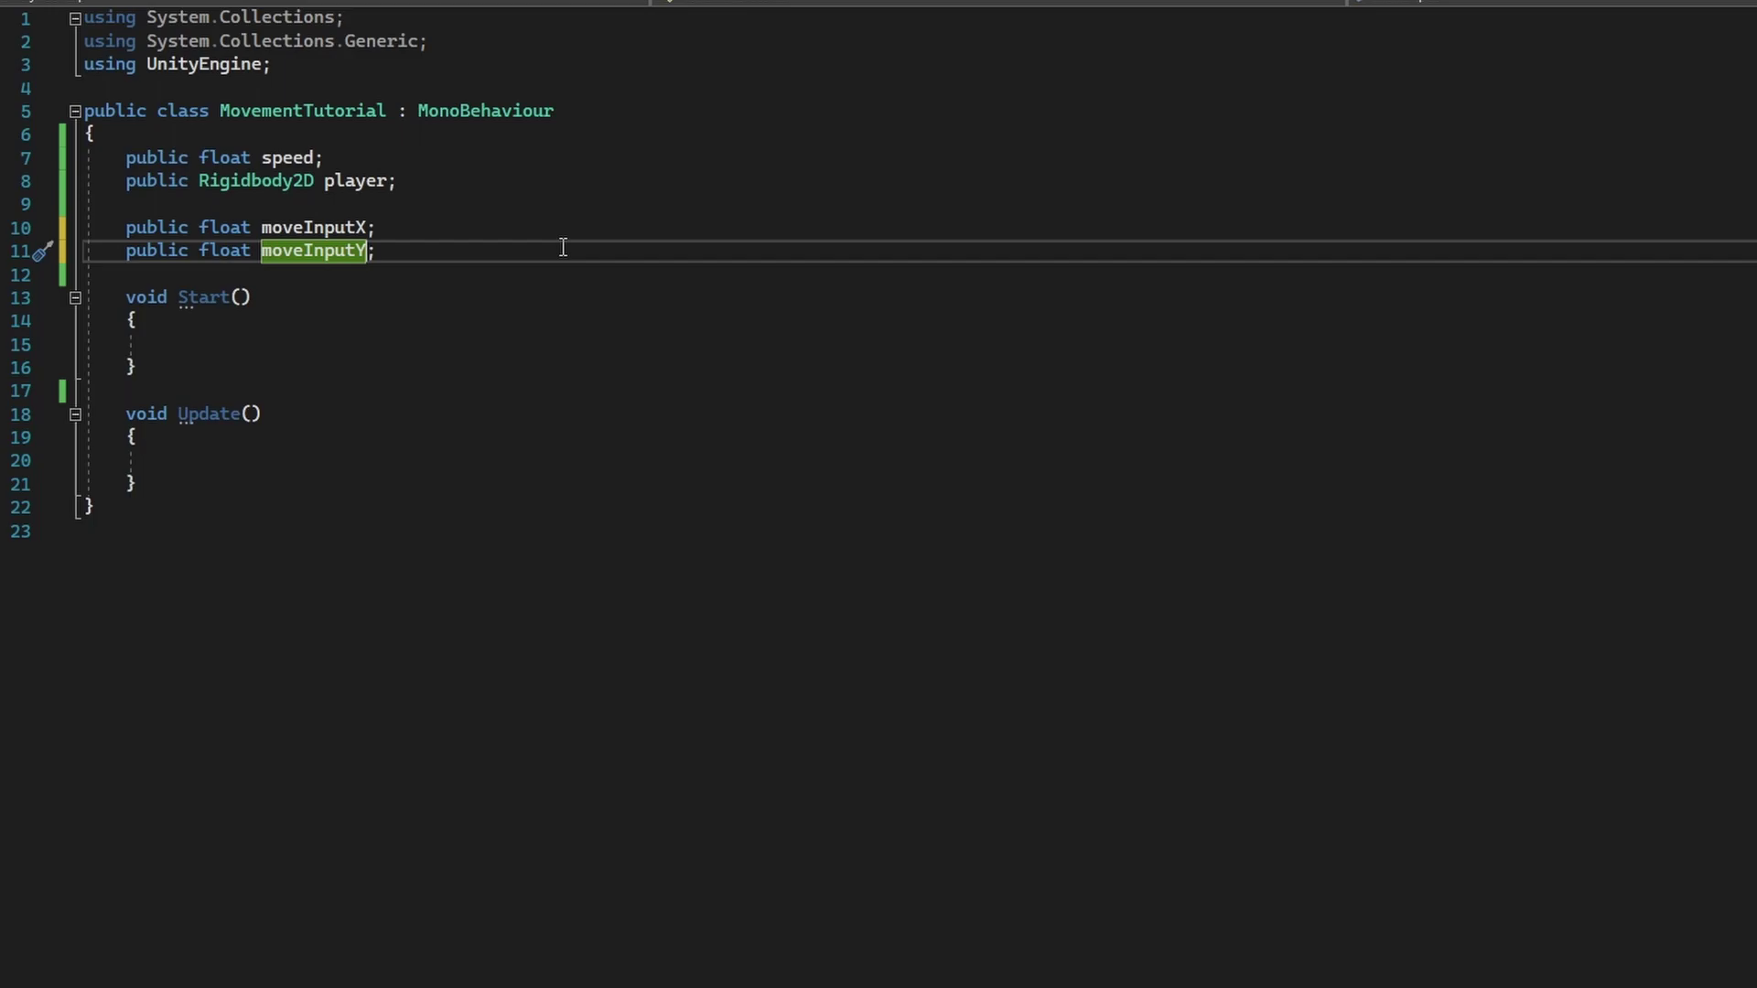
{"action": "left_click", "coordinate": [564, 457]}
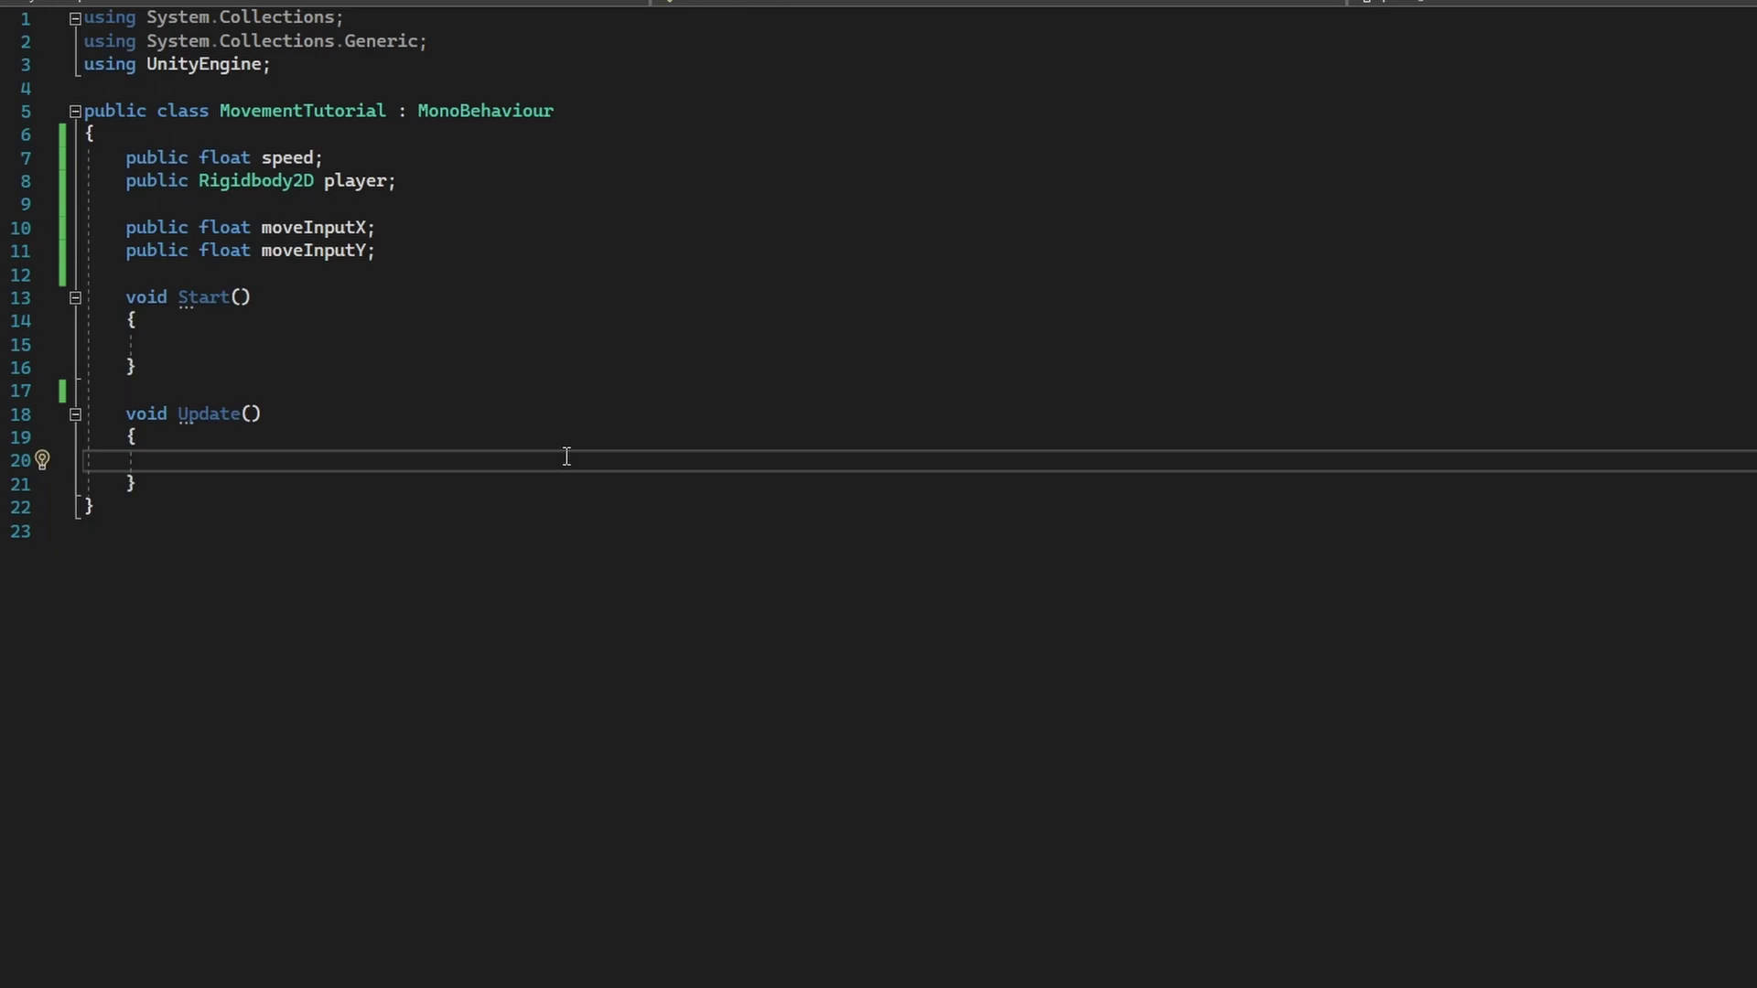
{"action": "left_click", "coordinate": [585, 344]}
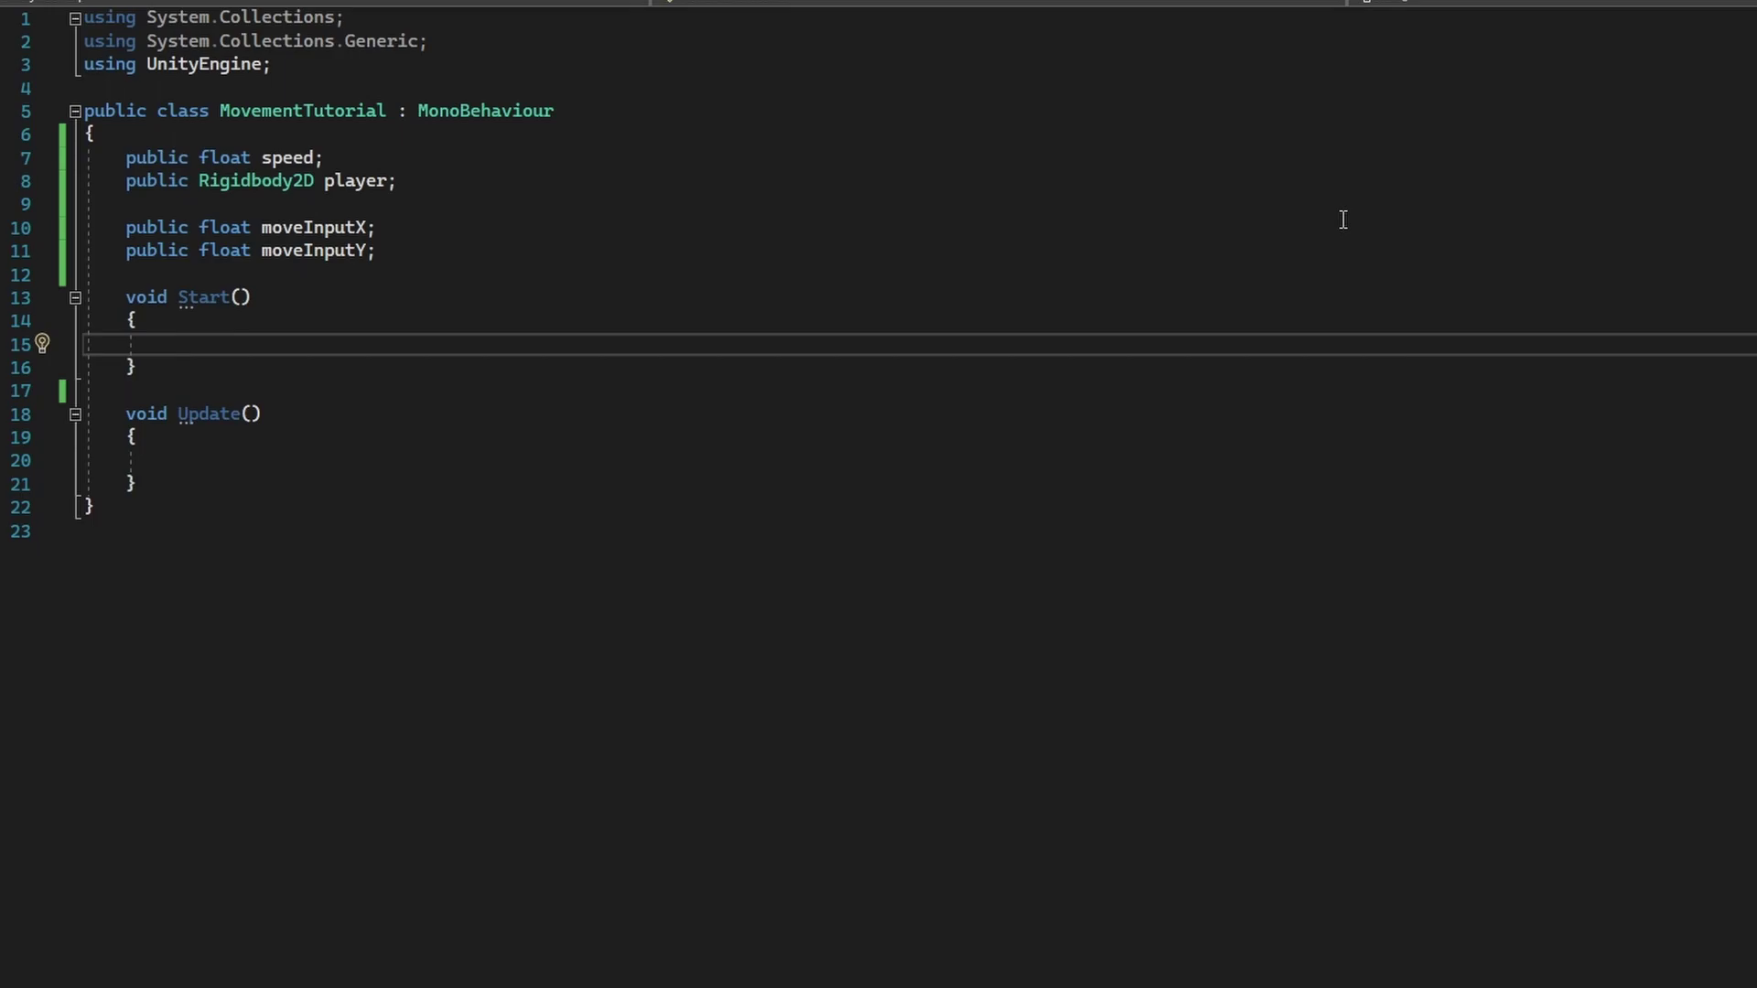
Type 'player = this.gameObject.GetComponent<Rigidbody2D>();' in Start using IntelliSense completions.
{"action": "type", "text": "player = "}
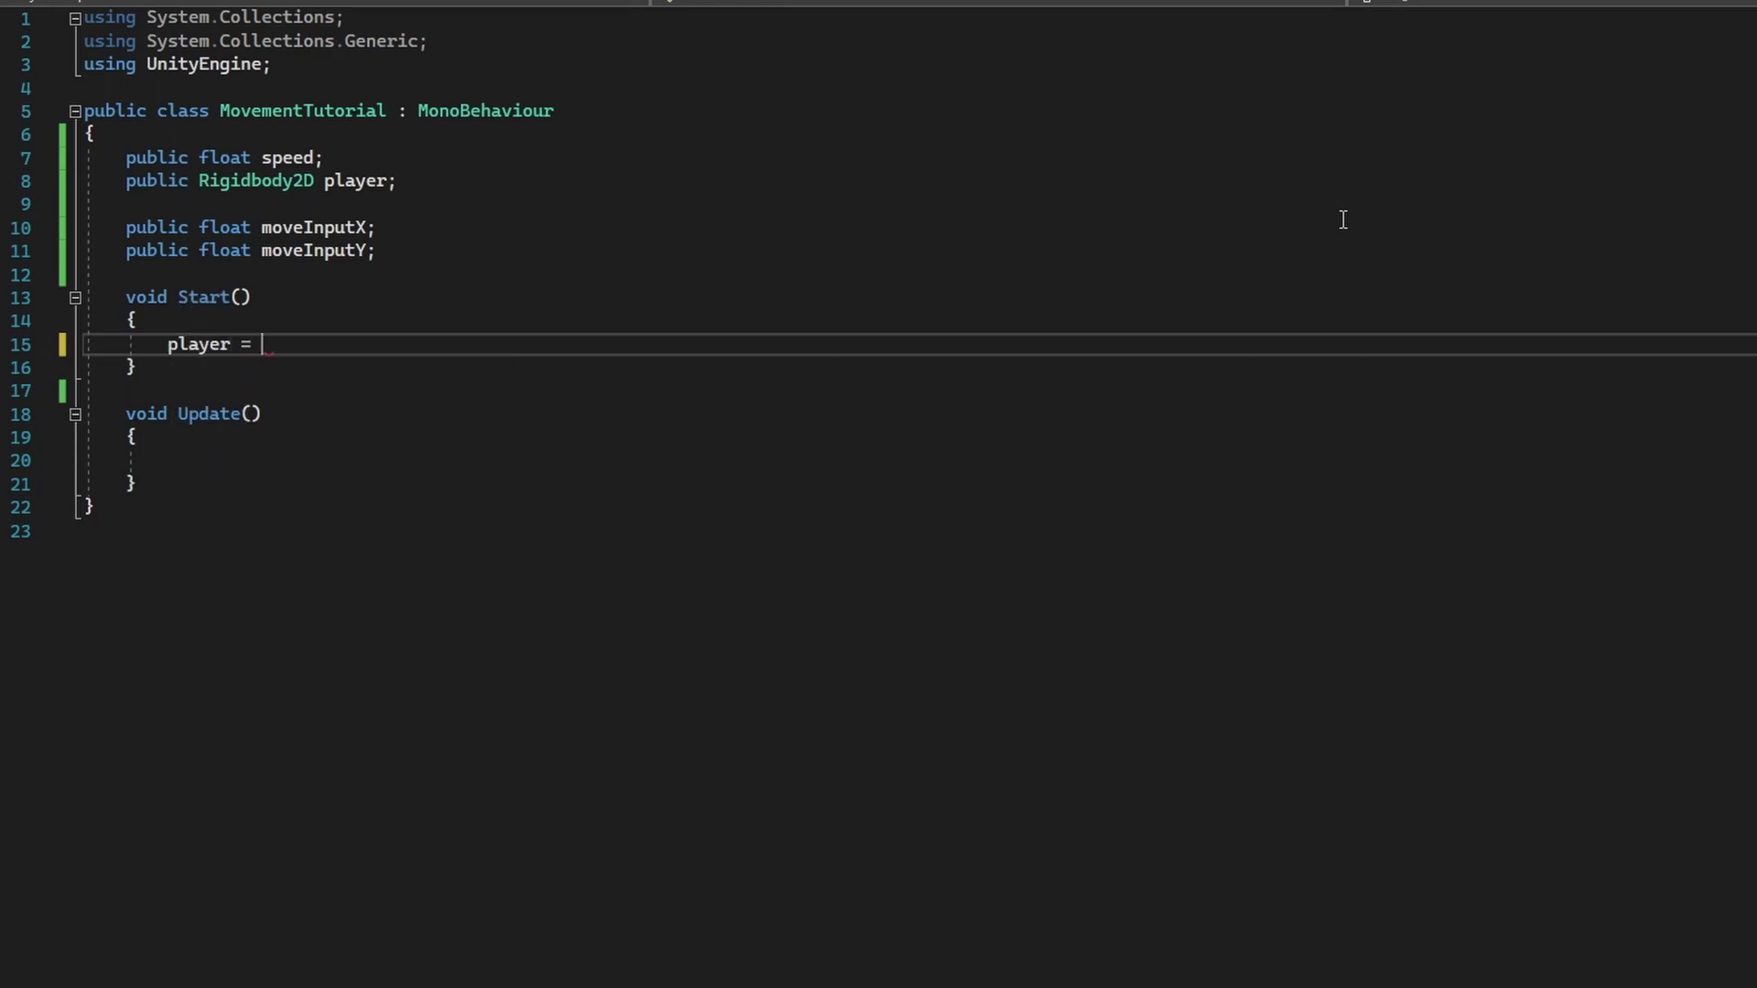
{"action": "type", "text": "this.ga"}
{"action": "key", "text": "Tab"}
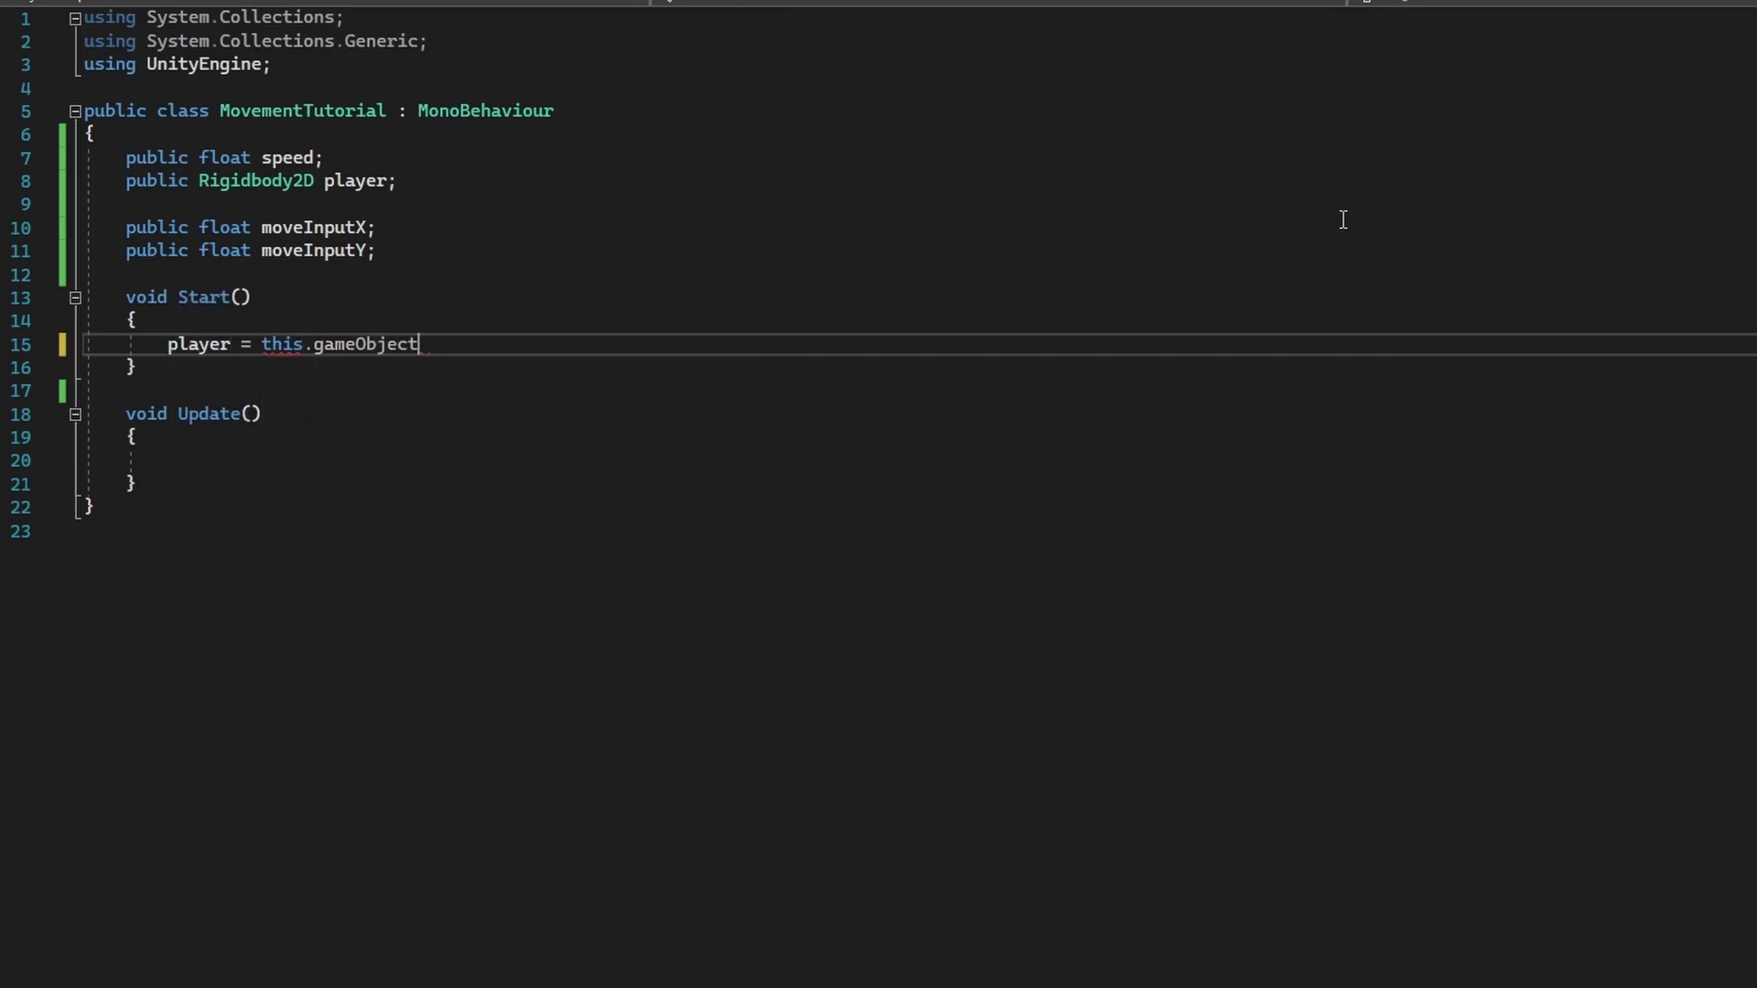
{"action": "key", "text": "ctrl+shift+Left"}
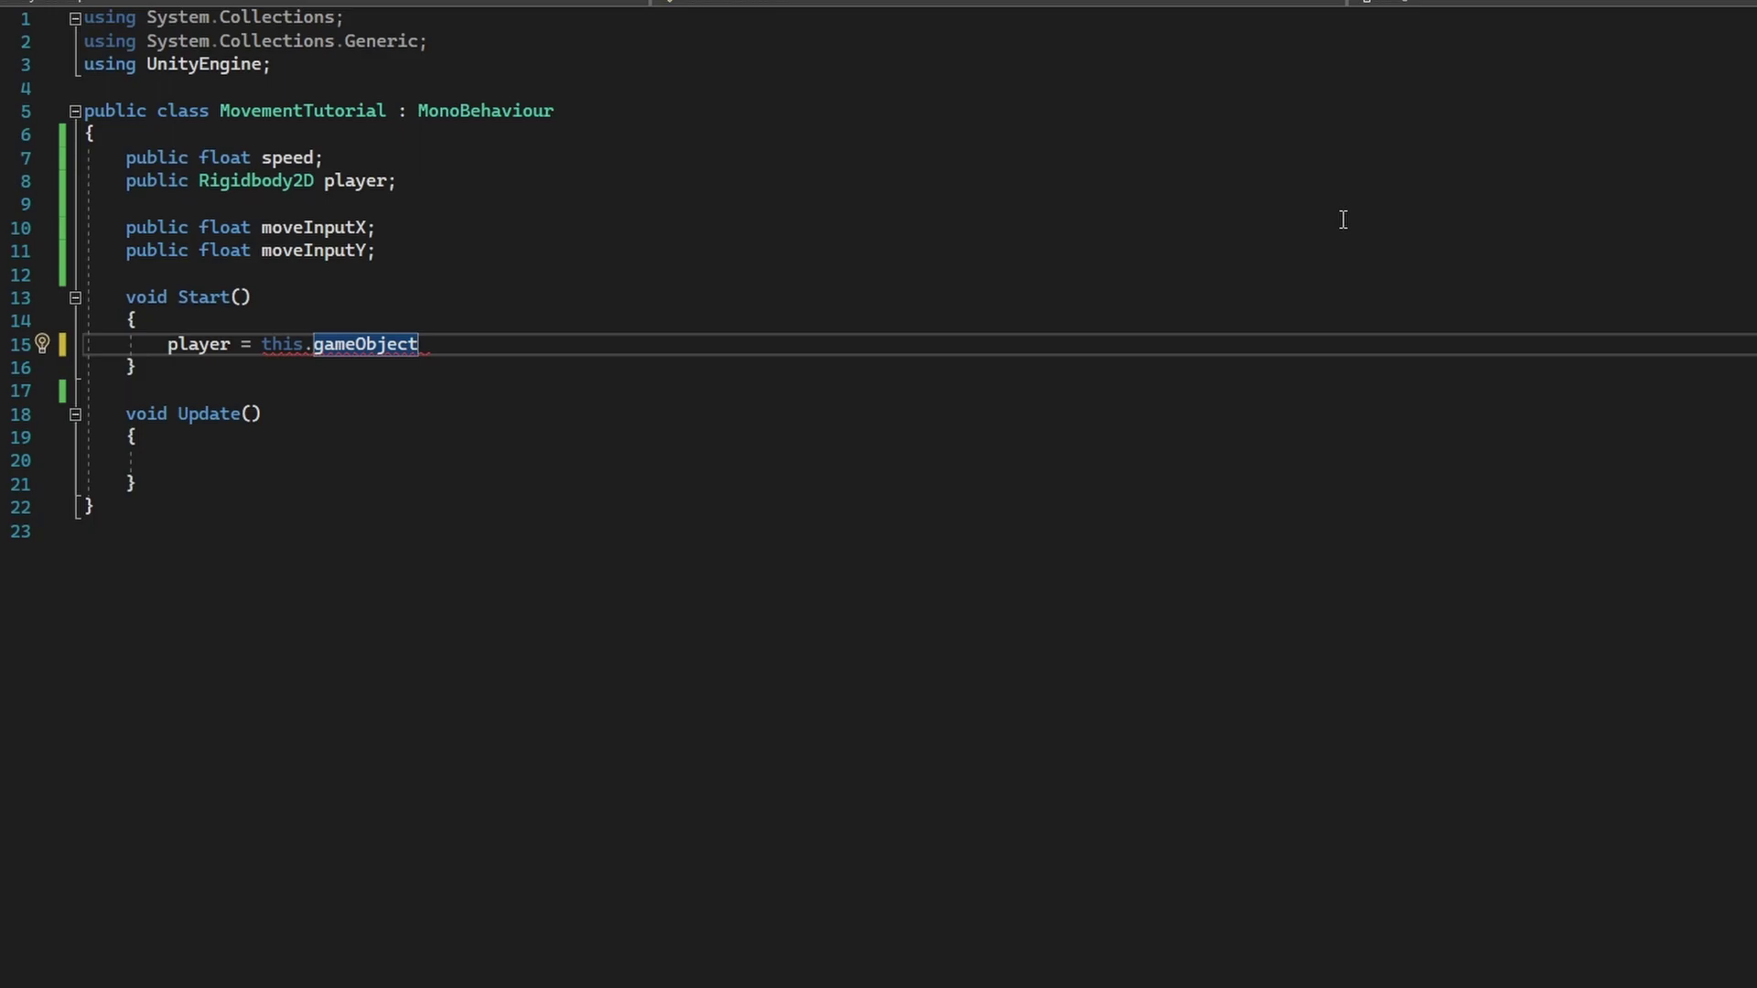
{"action": "type", "text": ".Get"}
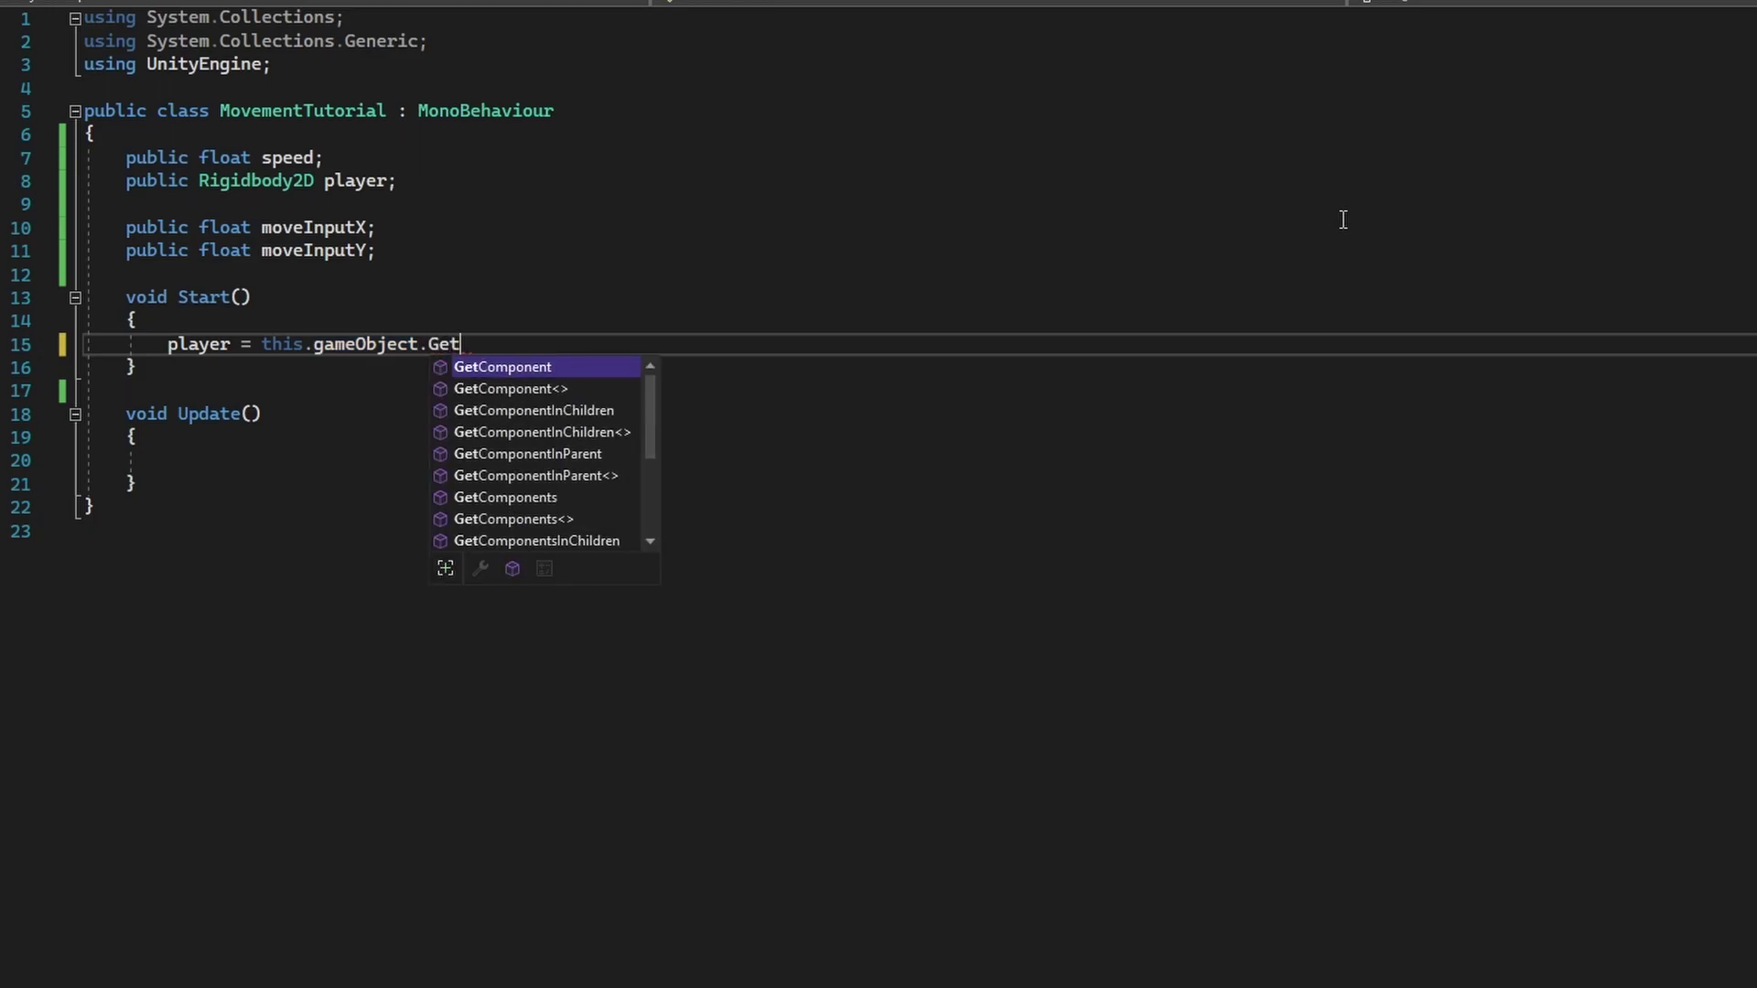
{"action": "key", "text": "Tab"}
{"action": "type", "text": "<"}
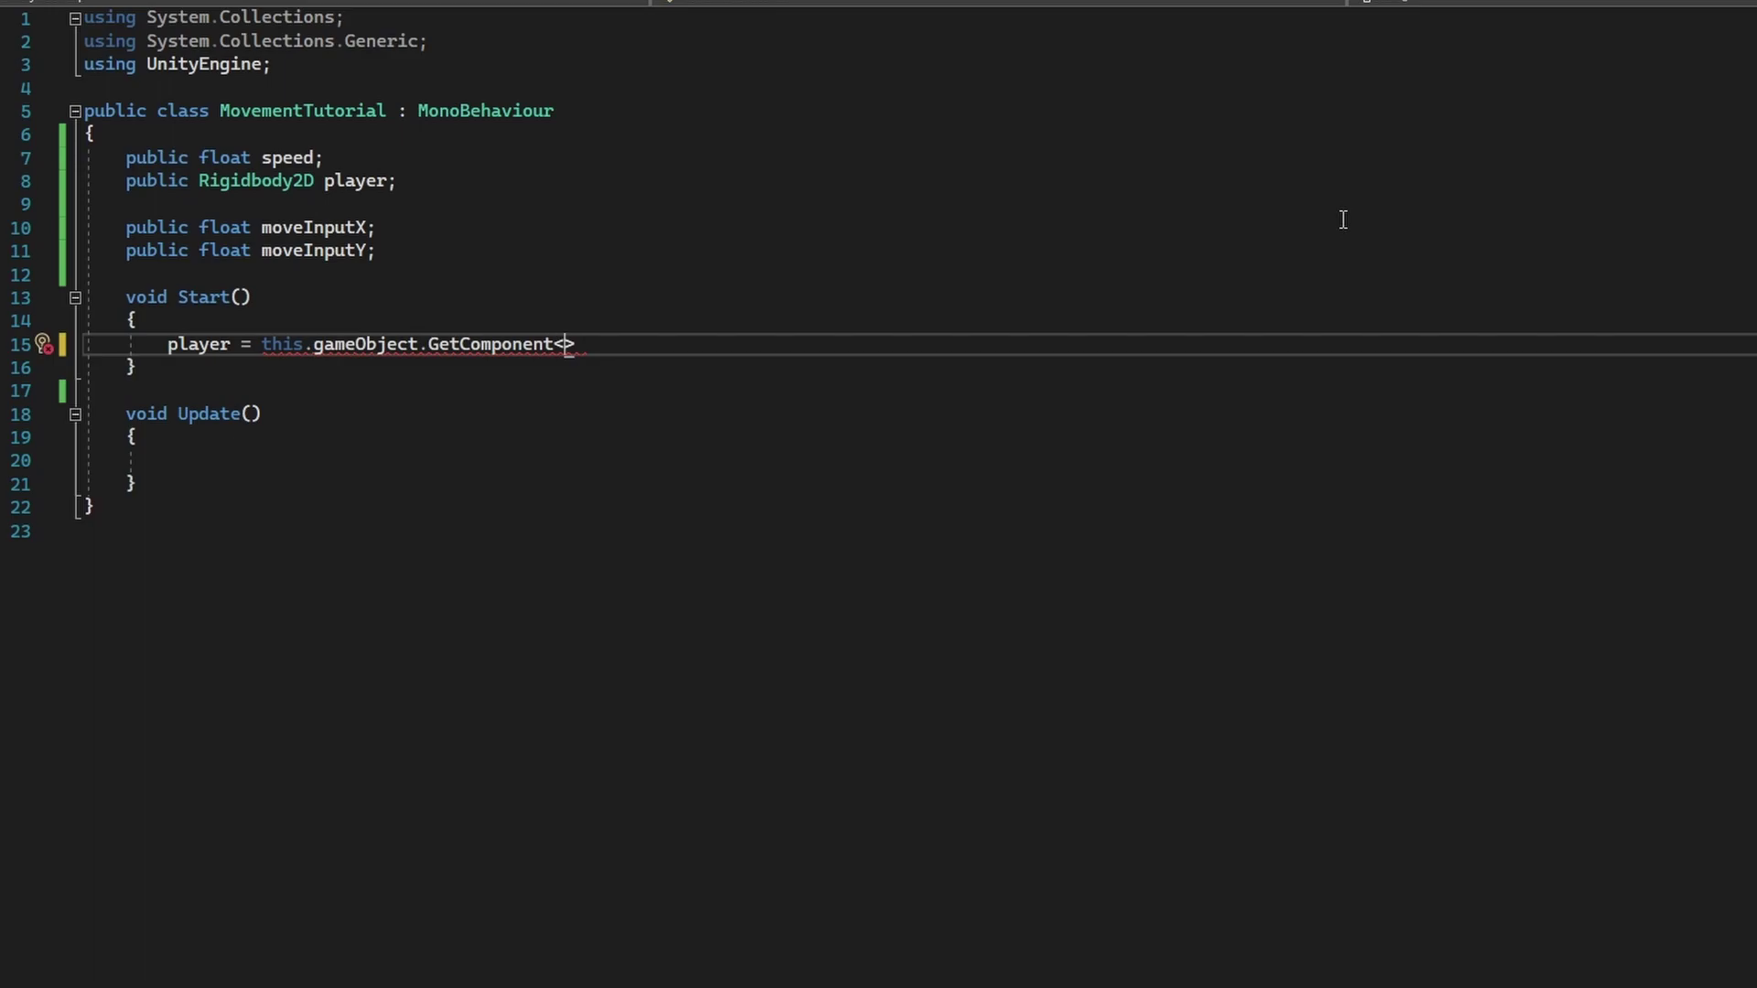
{"action": "type", "text": "R"}
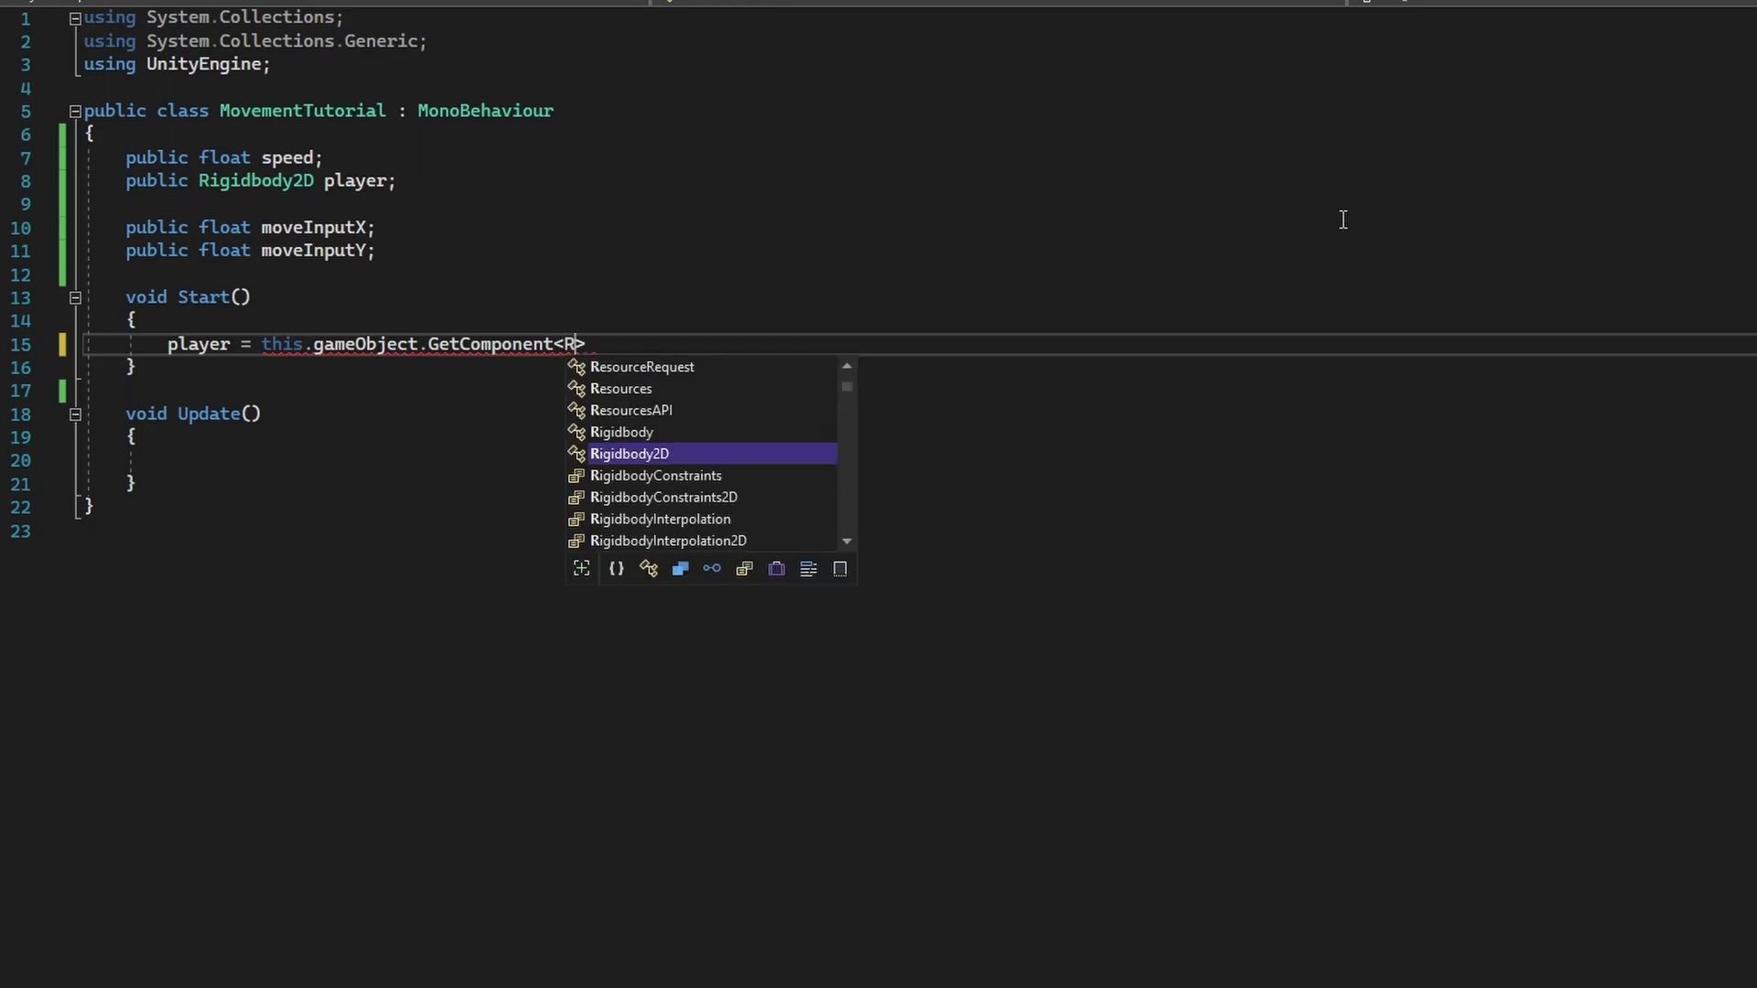
{"action": "type", "text": "igidbody2D>("}
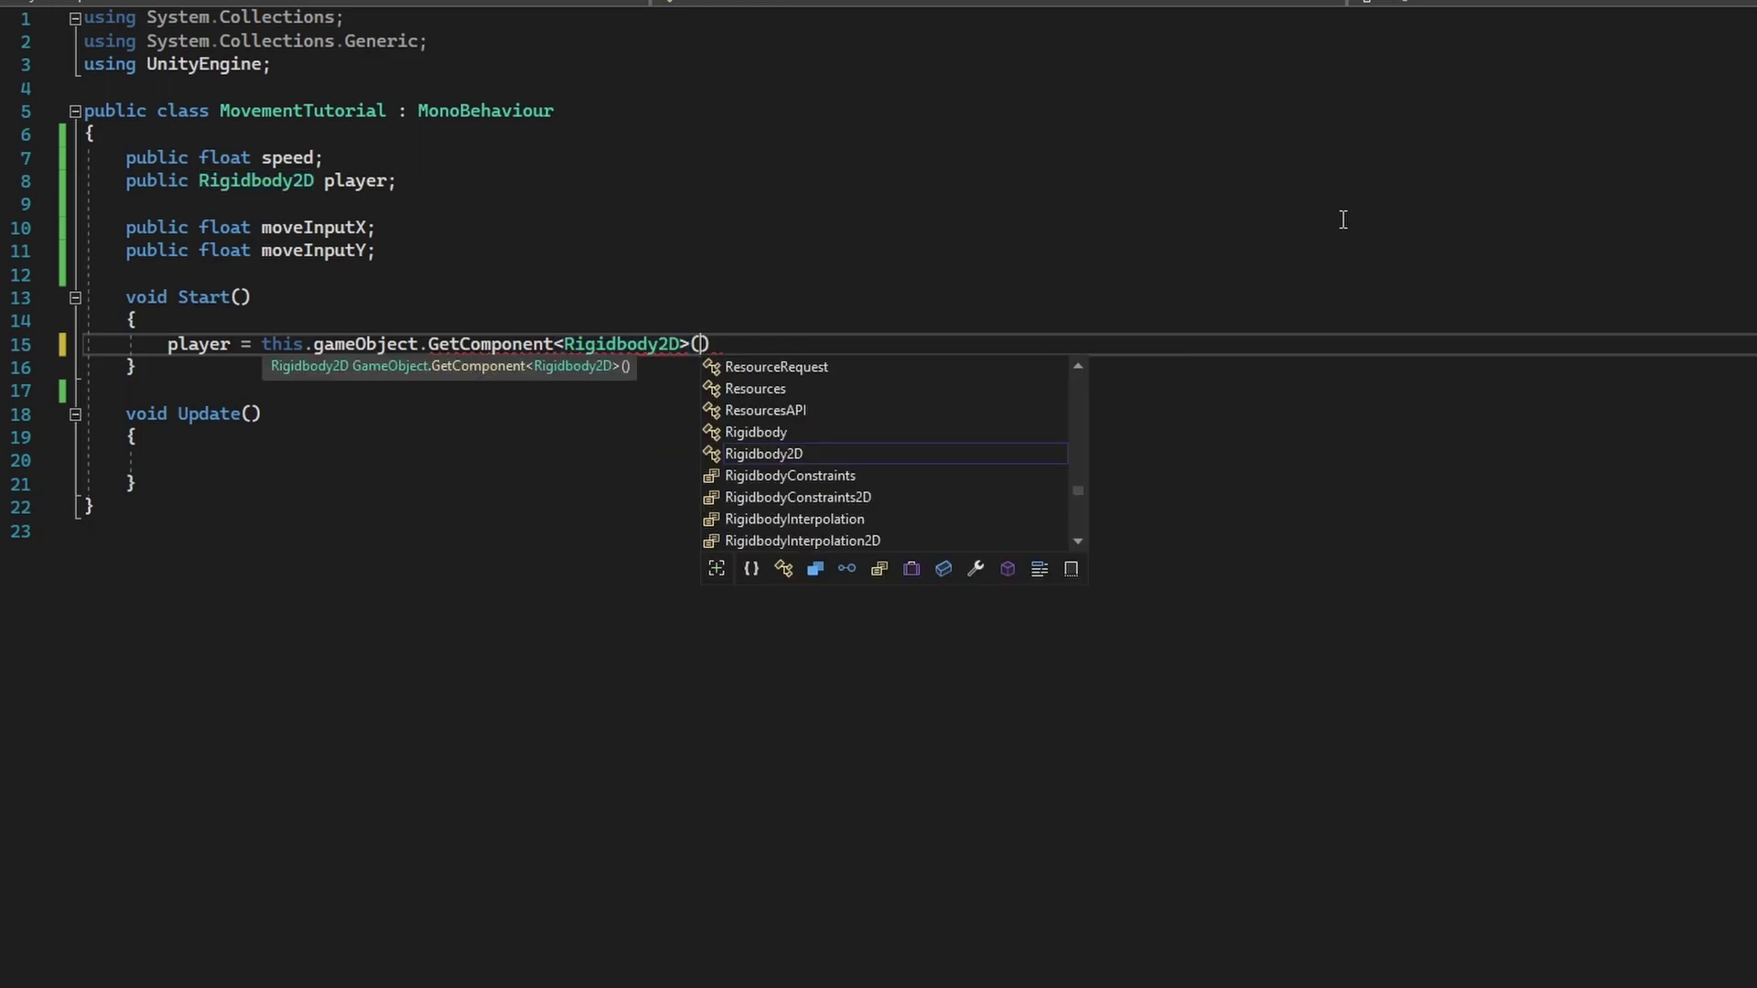
{"action": "type", "text": ")"}
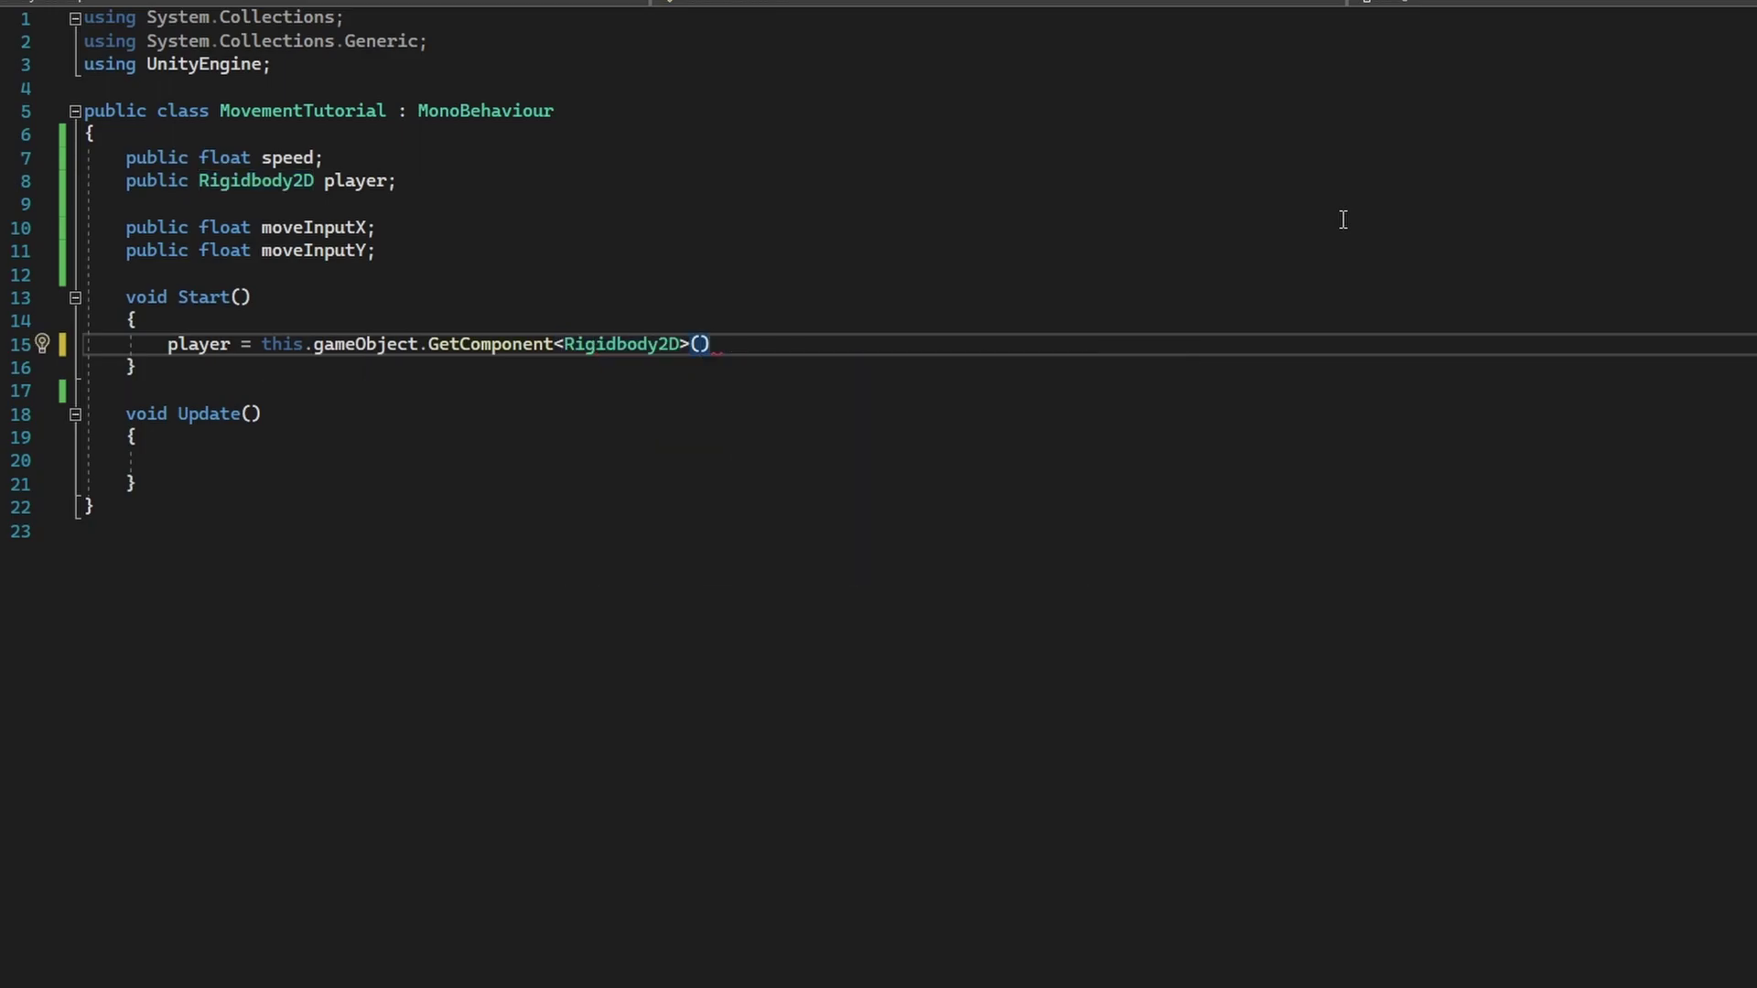
{"action": "type", "text": ";"}
Highlight this.gameObject, Rigidbody2D, and player in the new line to explain each part.
{"action": "left_click_drag", "start_coordinate": [168, 344], "coordinate": [802, 350]}
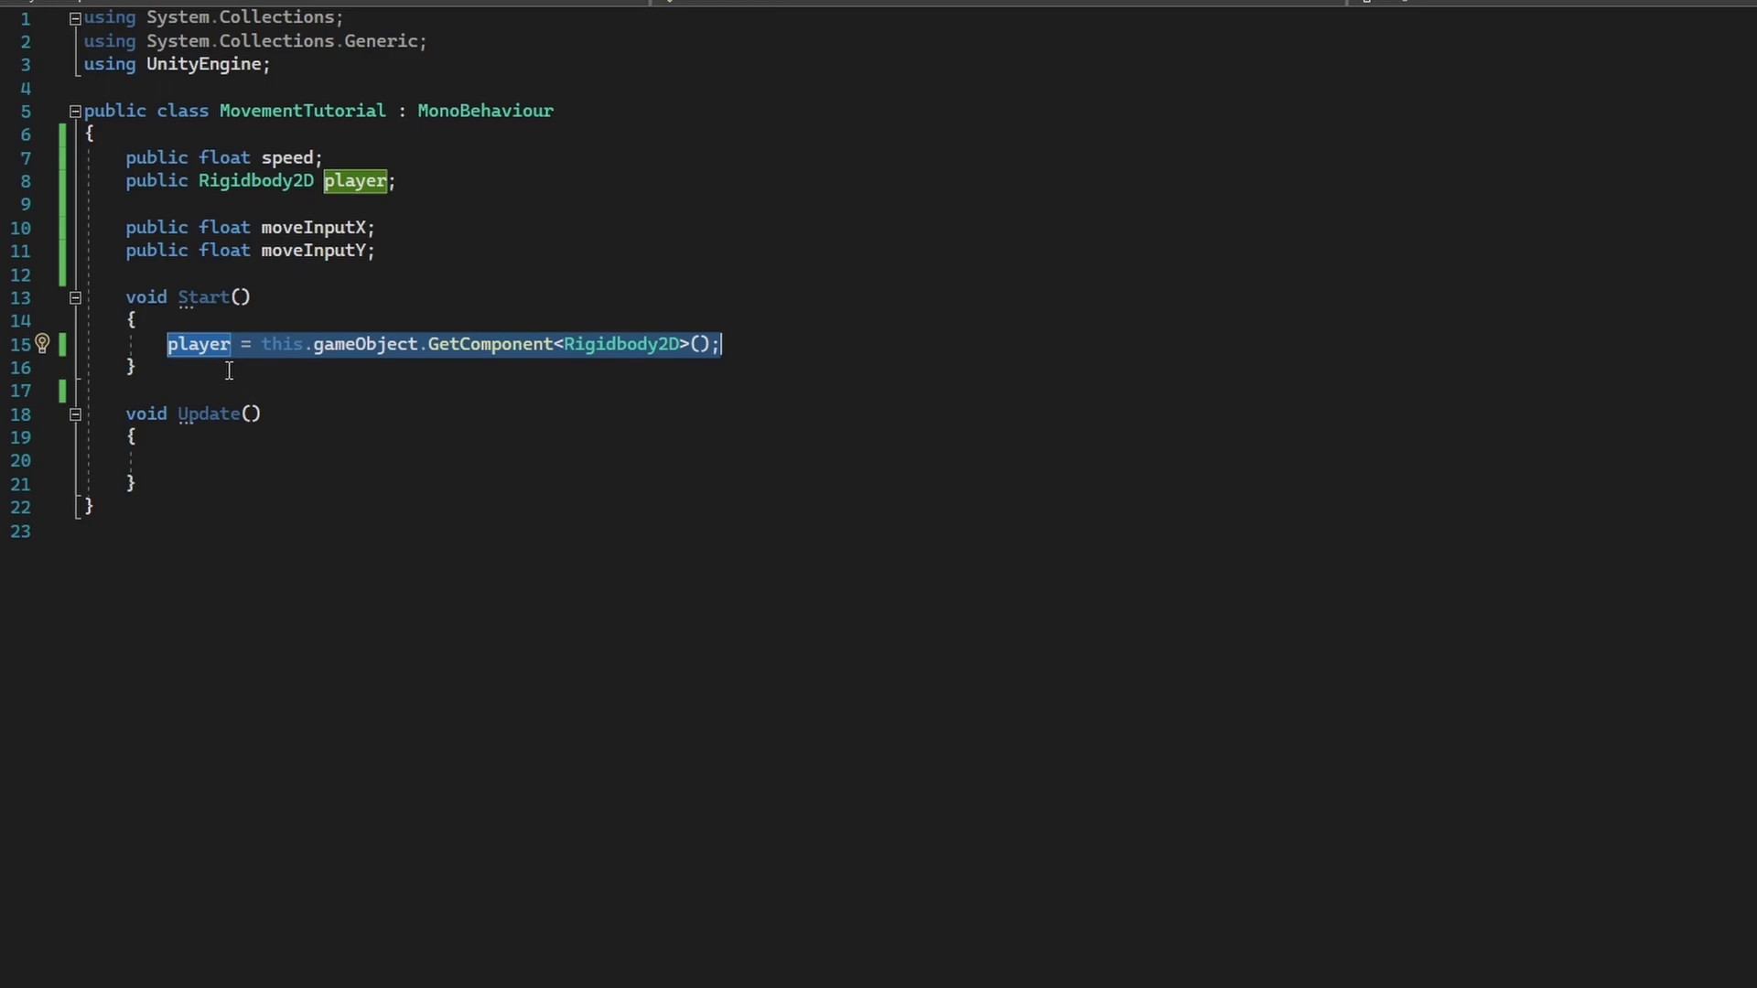
{"action": "left_click", "coordinate": [338, 364]}
{"action": "left_click_drag", "start_coordinate": [261, 344], "coordinate": [430, 344]}
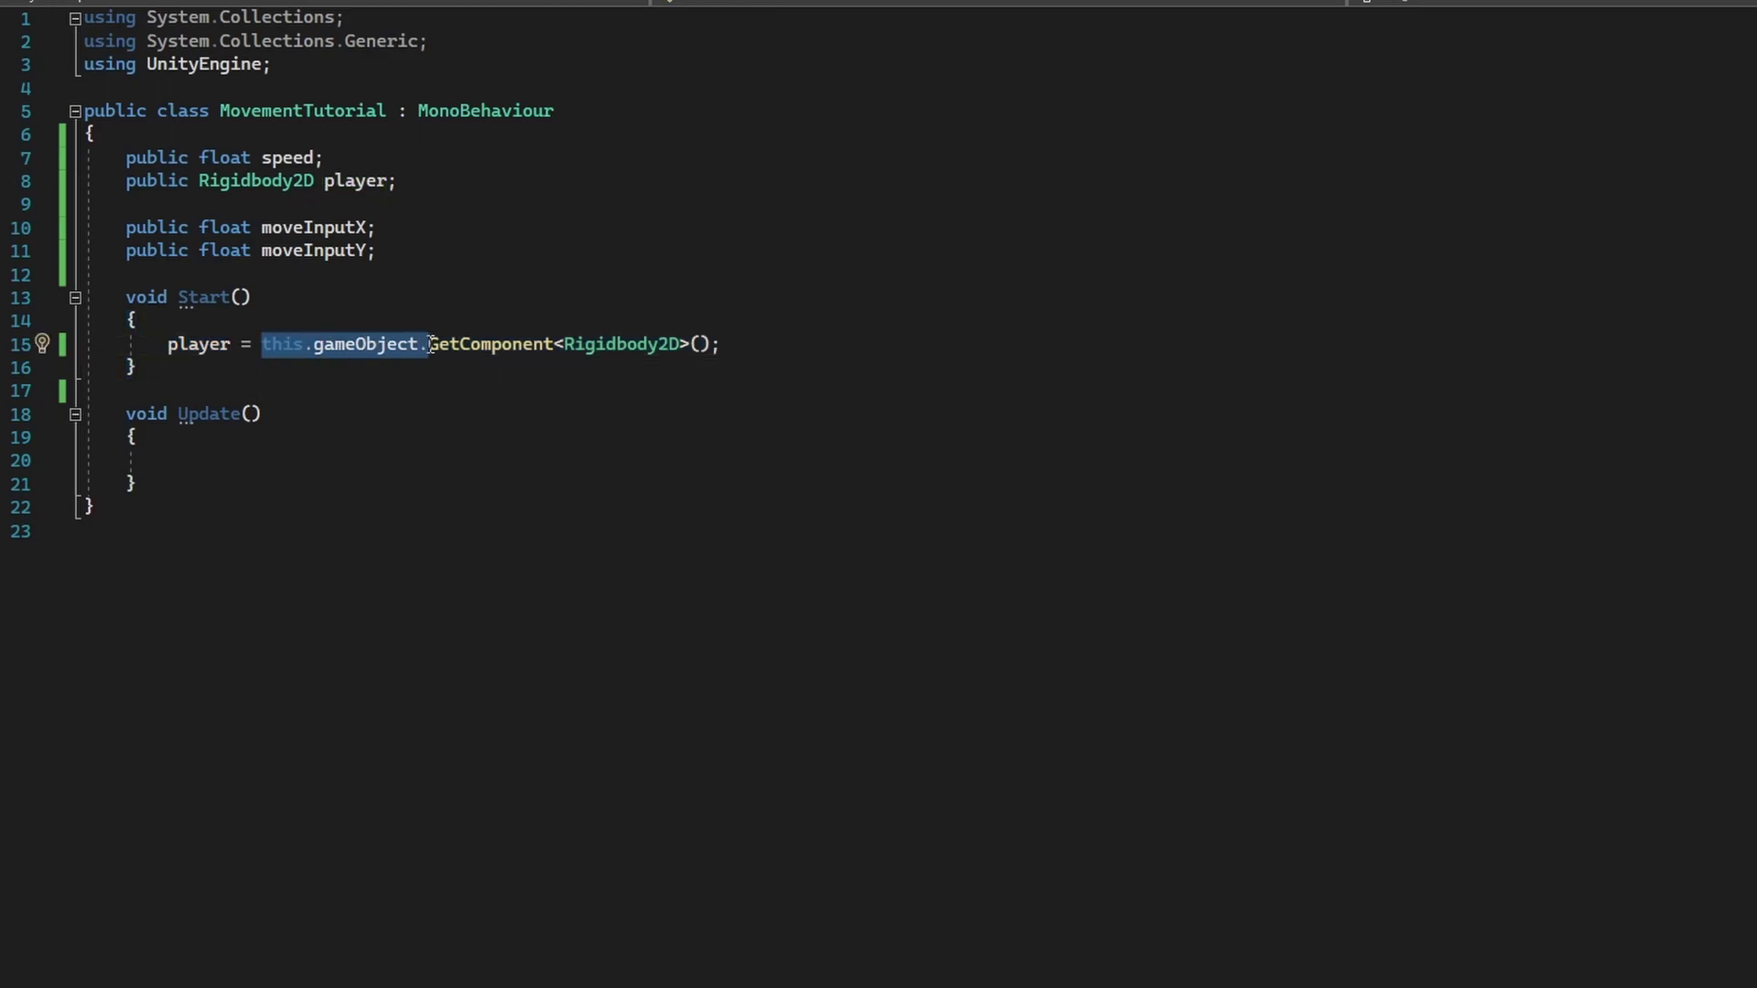
{"action": "left_click", "coordinate": [430, 344]}
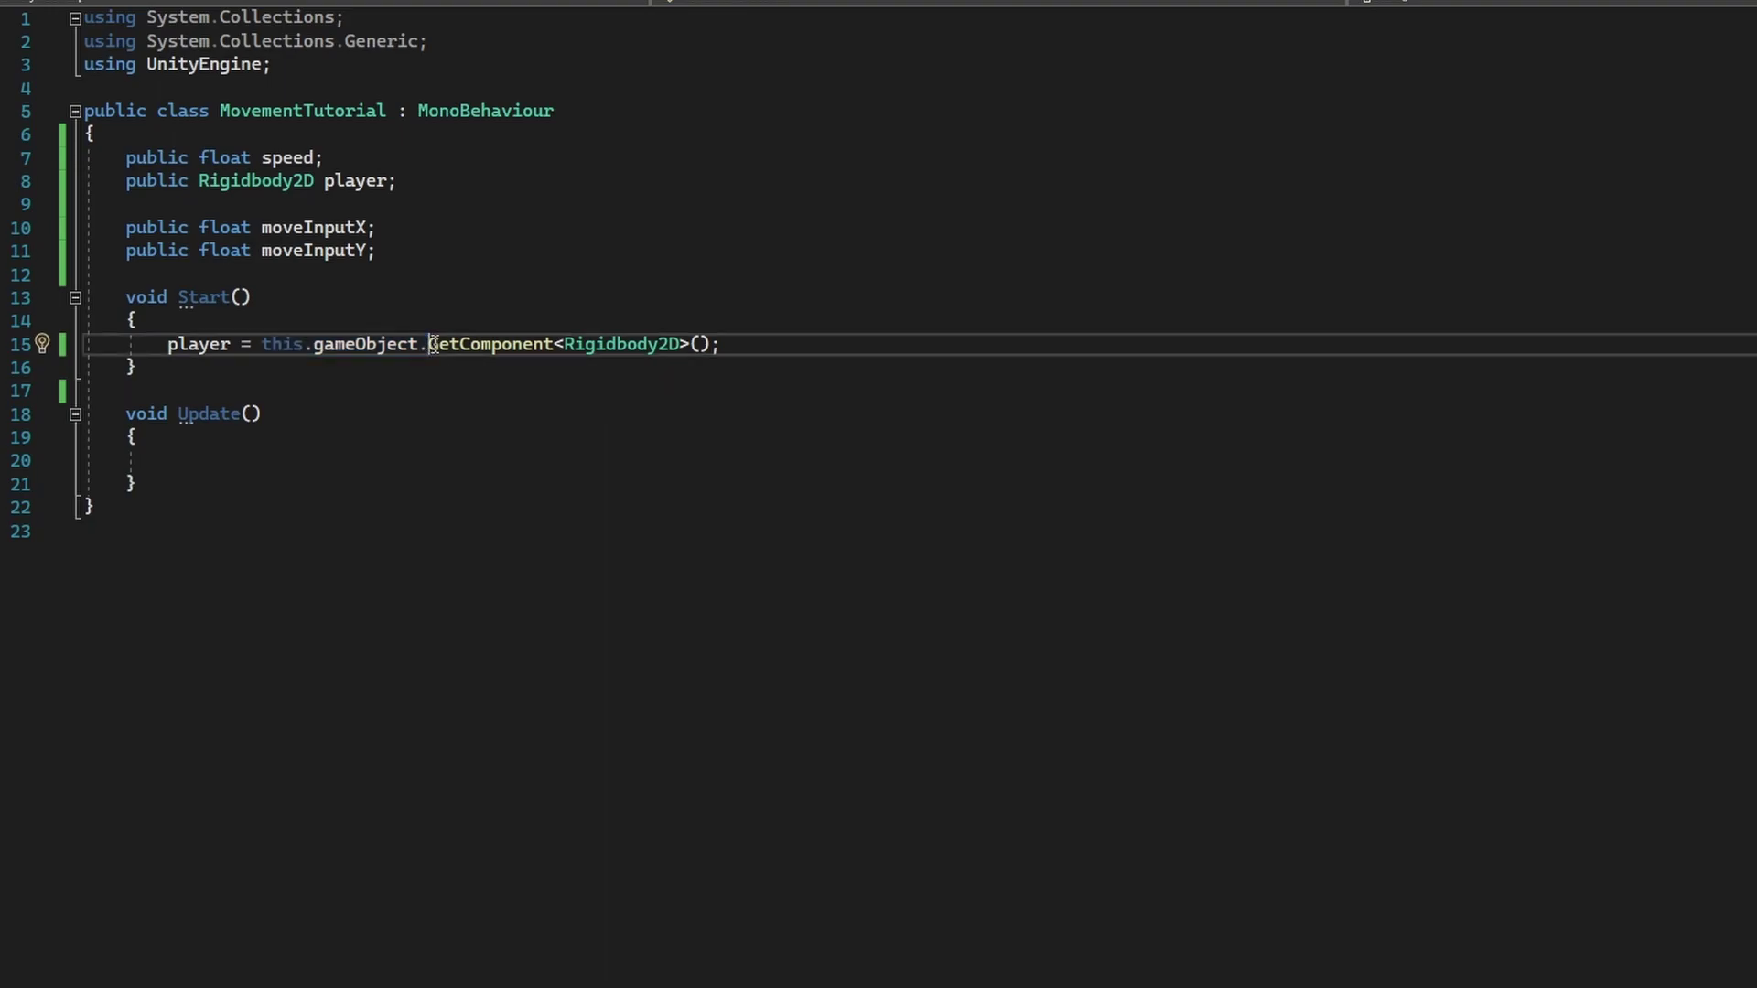
{"action": "double_click", "coordinate": [678, 344]}
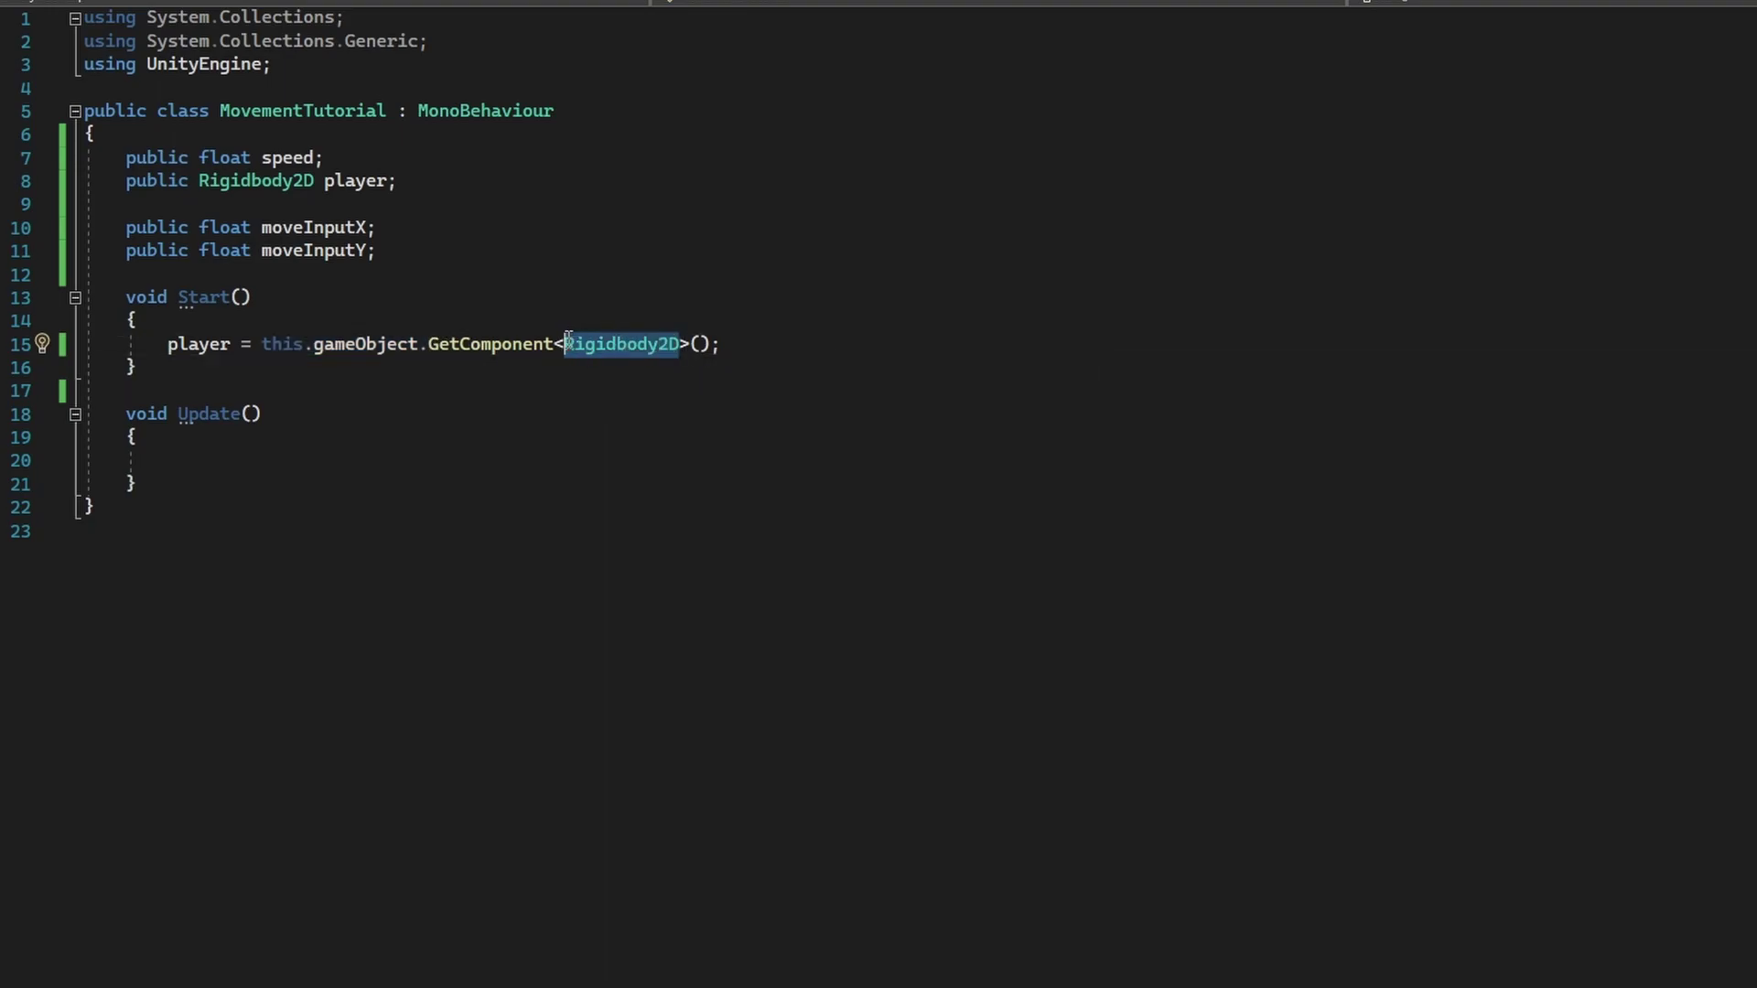
{"action": "double_click", "coordinate": [228, 344]}
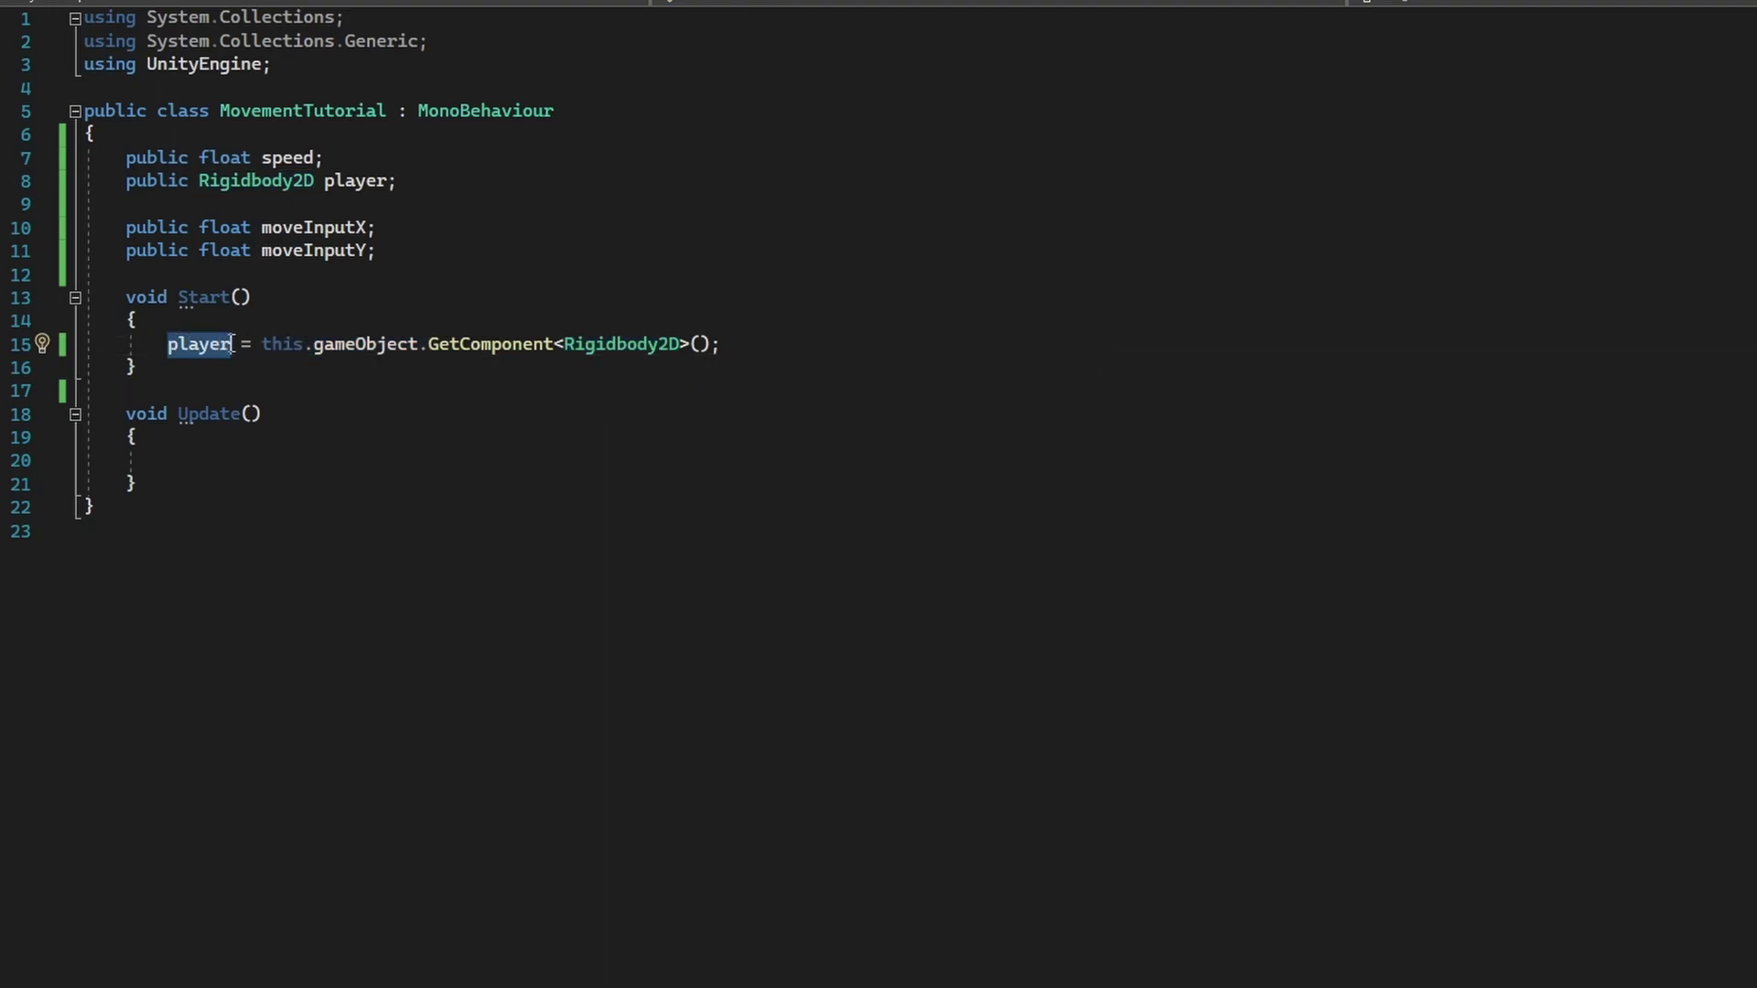
{"action": "left_click_drag", "start_coordinate": [397, 180], "coordinate": [158, 183]}
{"action": "left_click", "coordinate": [640, 484]}
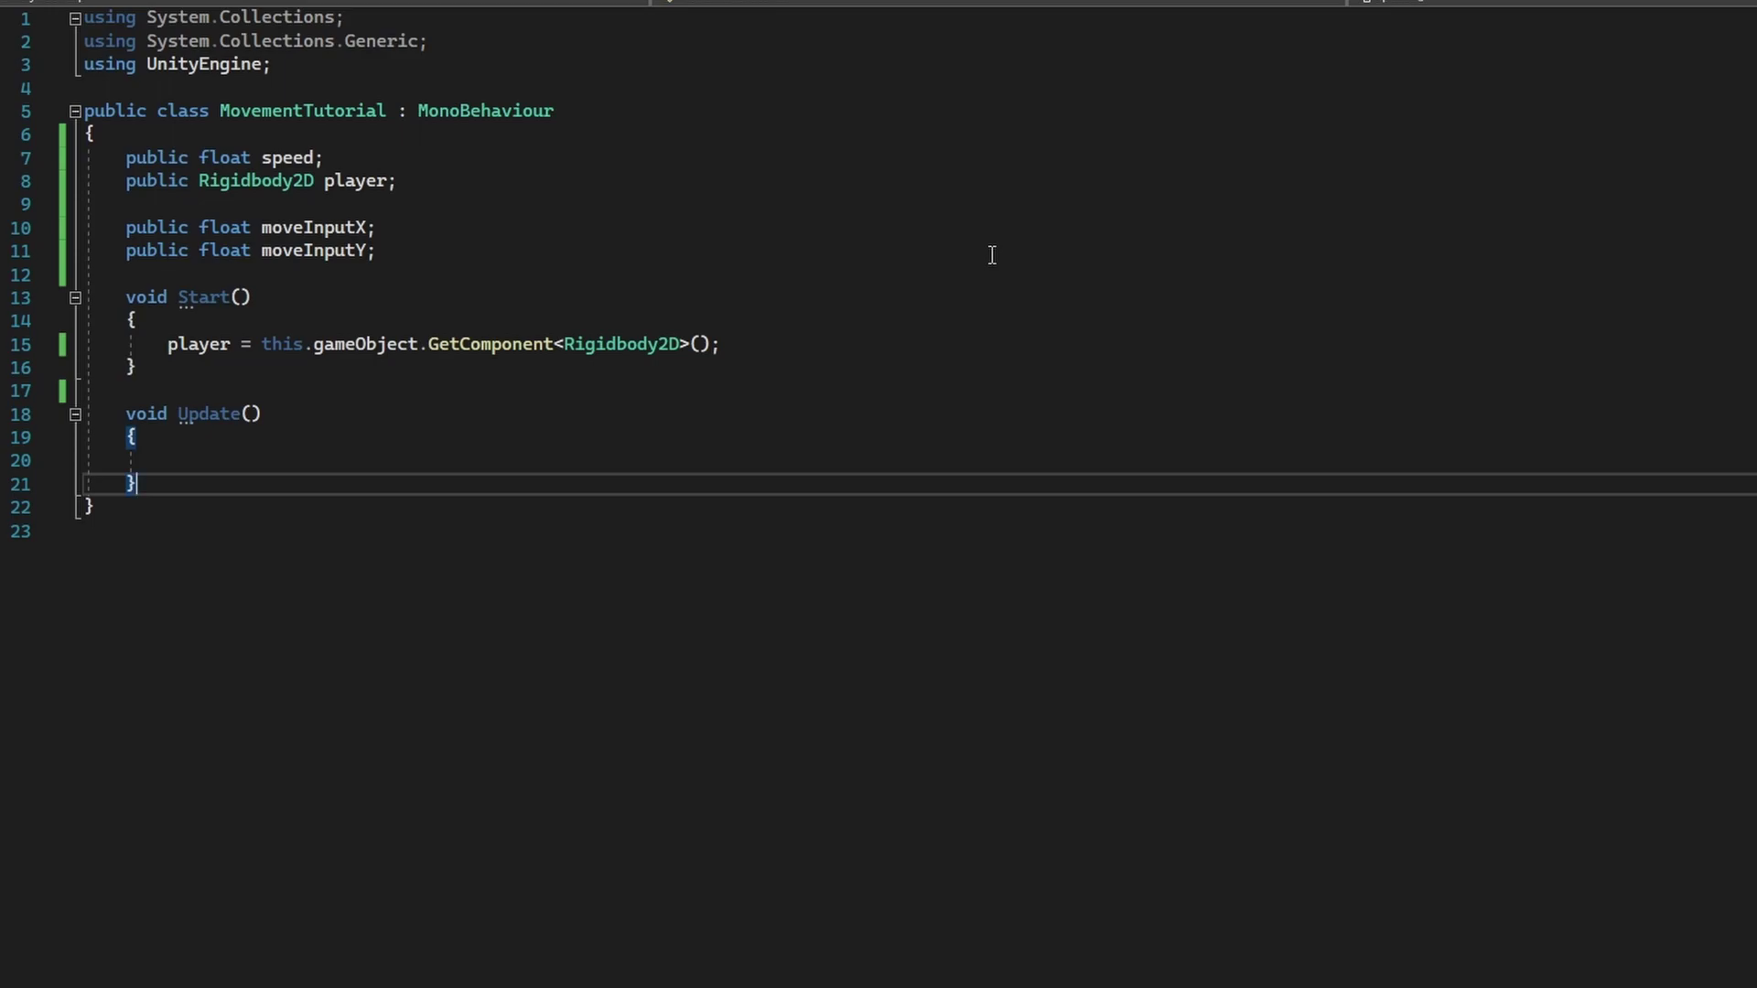
Add an empty FixedUpdate method below Update and save the script.
{"action": "key", "text": "Return"}
{"action": "key", "text": "Return"}
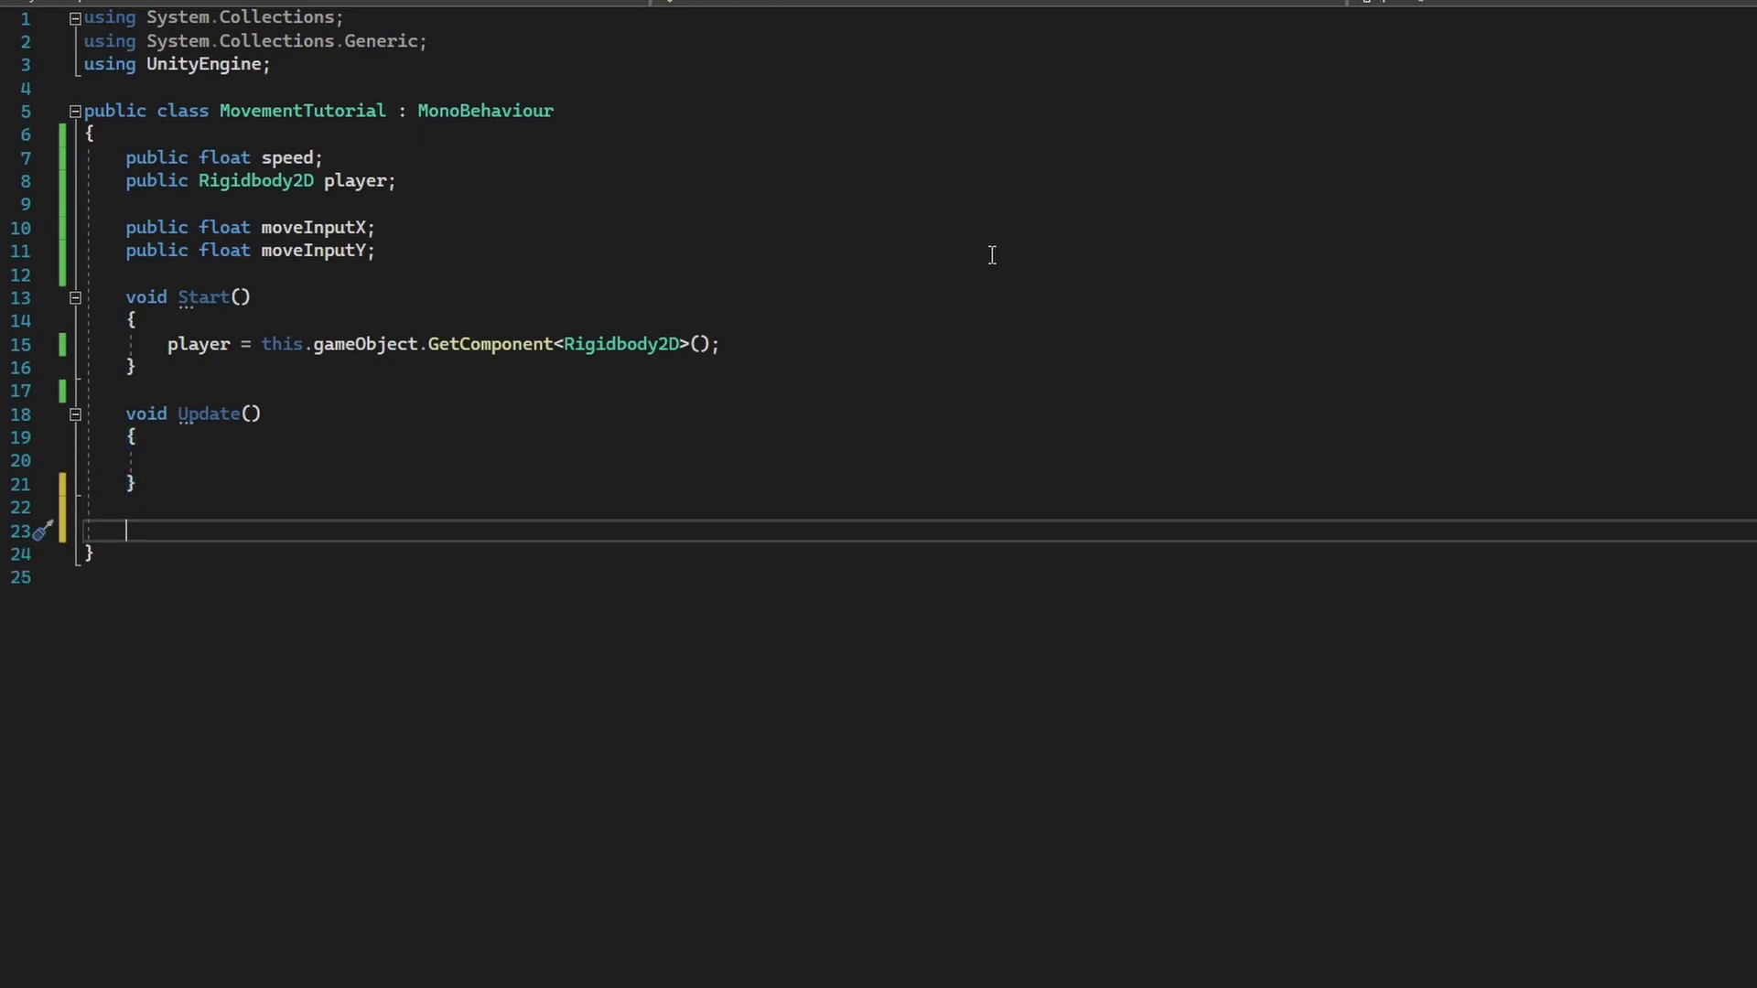
{"action": "scroll", "coordinate": [992, 256], "scroll_direction": "down", "scroll_amount": 1}
{"action": "scroll", "coordinate": [949, 329], "scroll_direction": "down", "scroll_amount": 1}
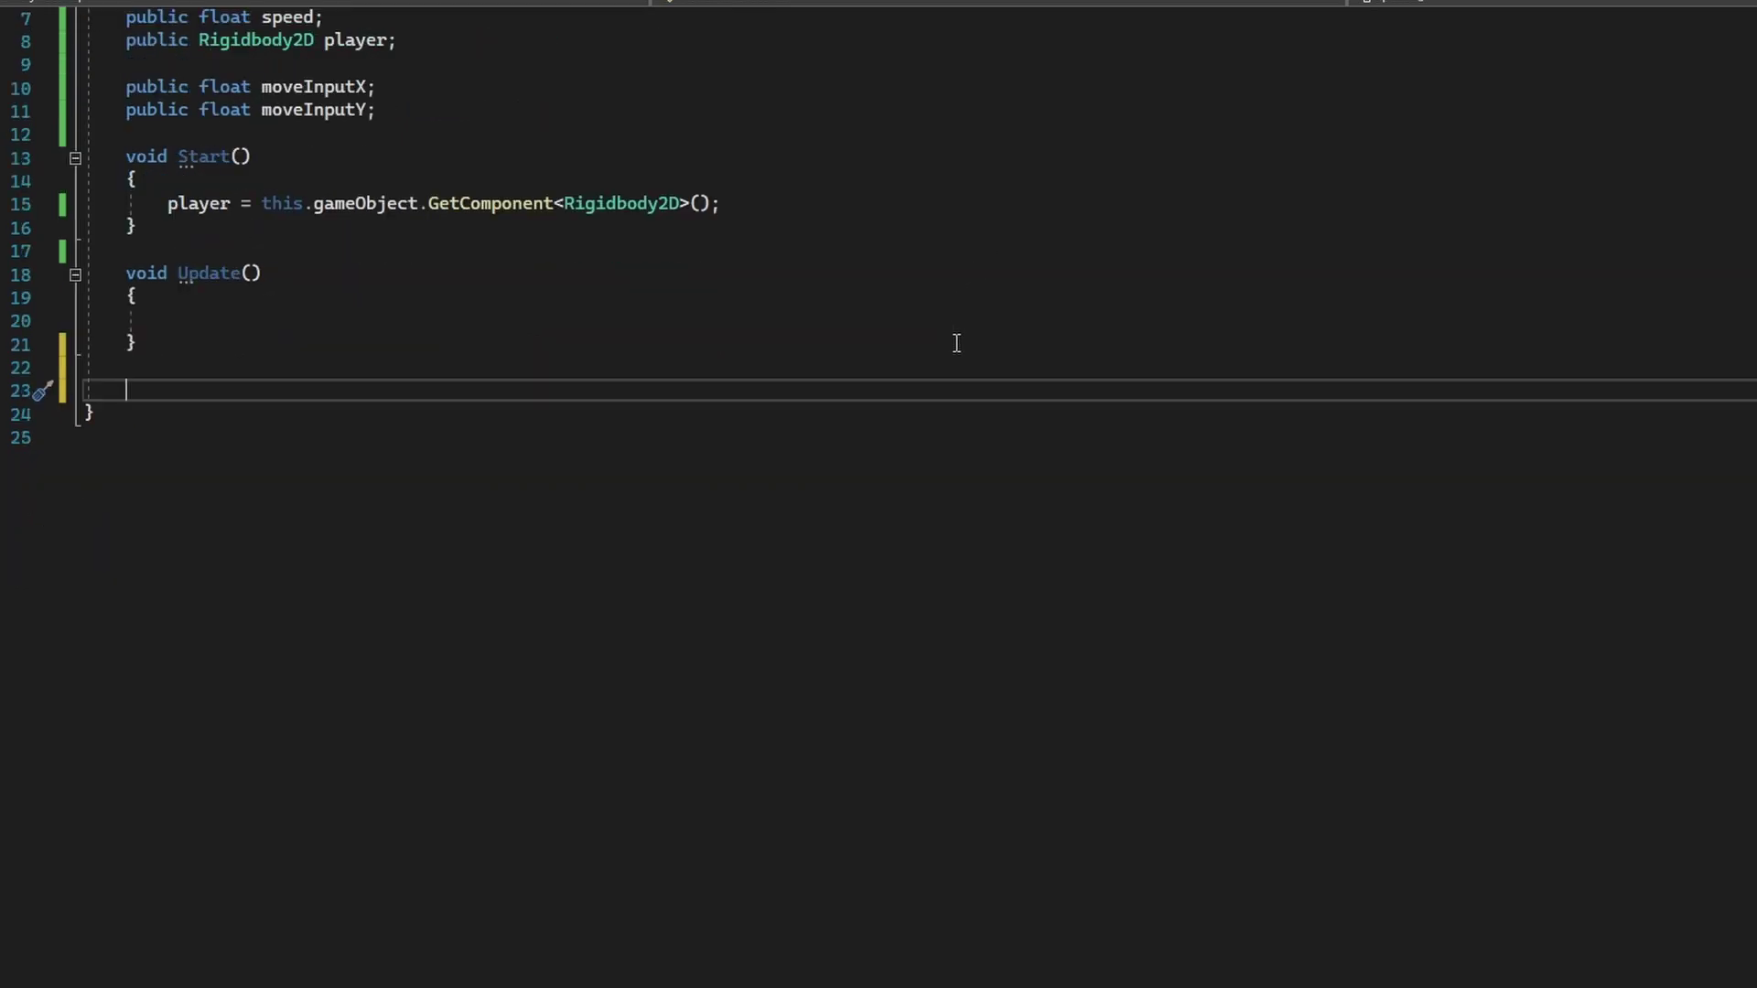
{"action": "type", "text": "void Fix"}
{"action": "key", "text": "Tab"}
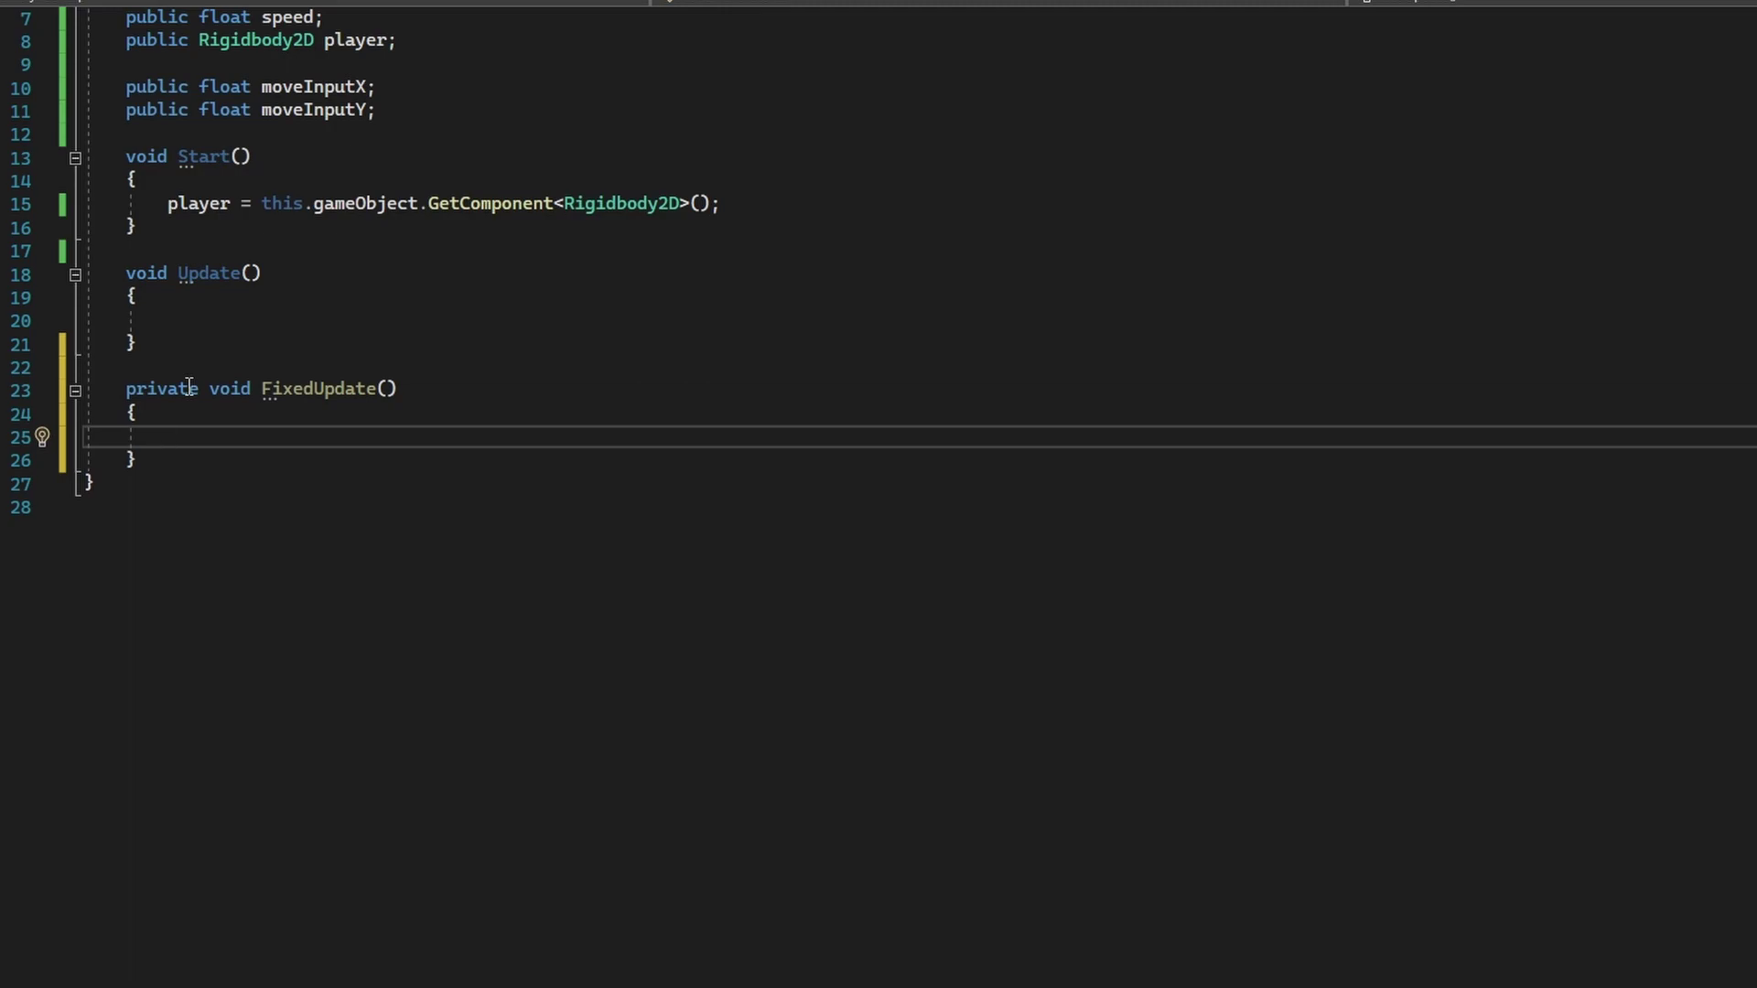
{"action": "key", "text": "ctrl+s"}
In FixedUpdate, write moveInputX = Input.GetAxis("Horizontal");.
{"action": "type", "text": "moveI"}
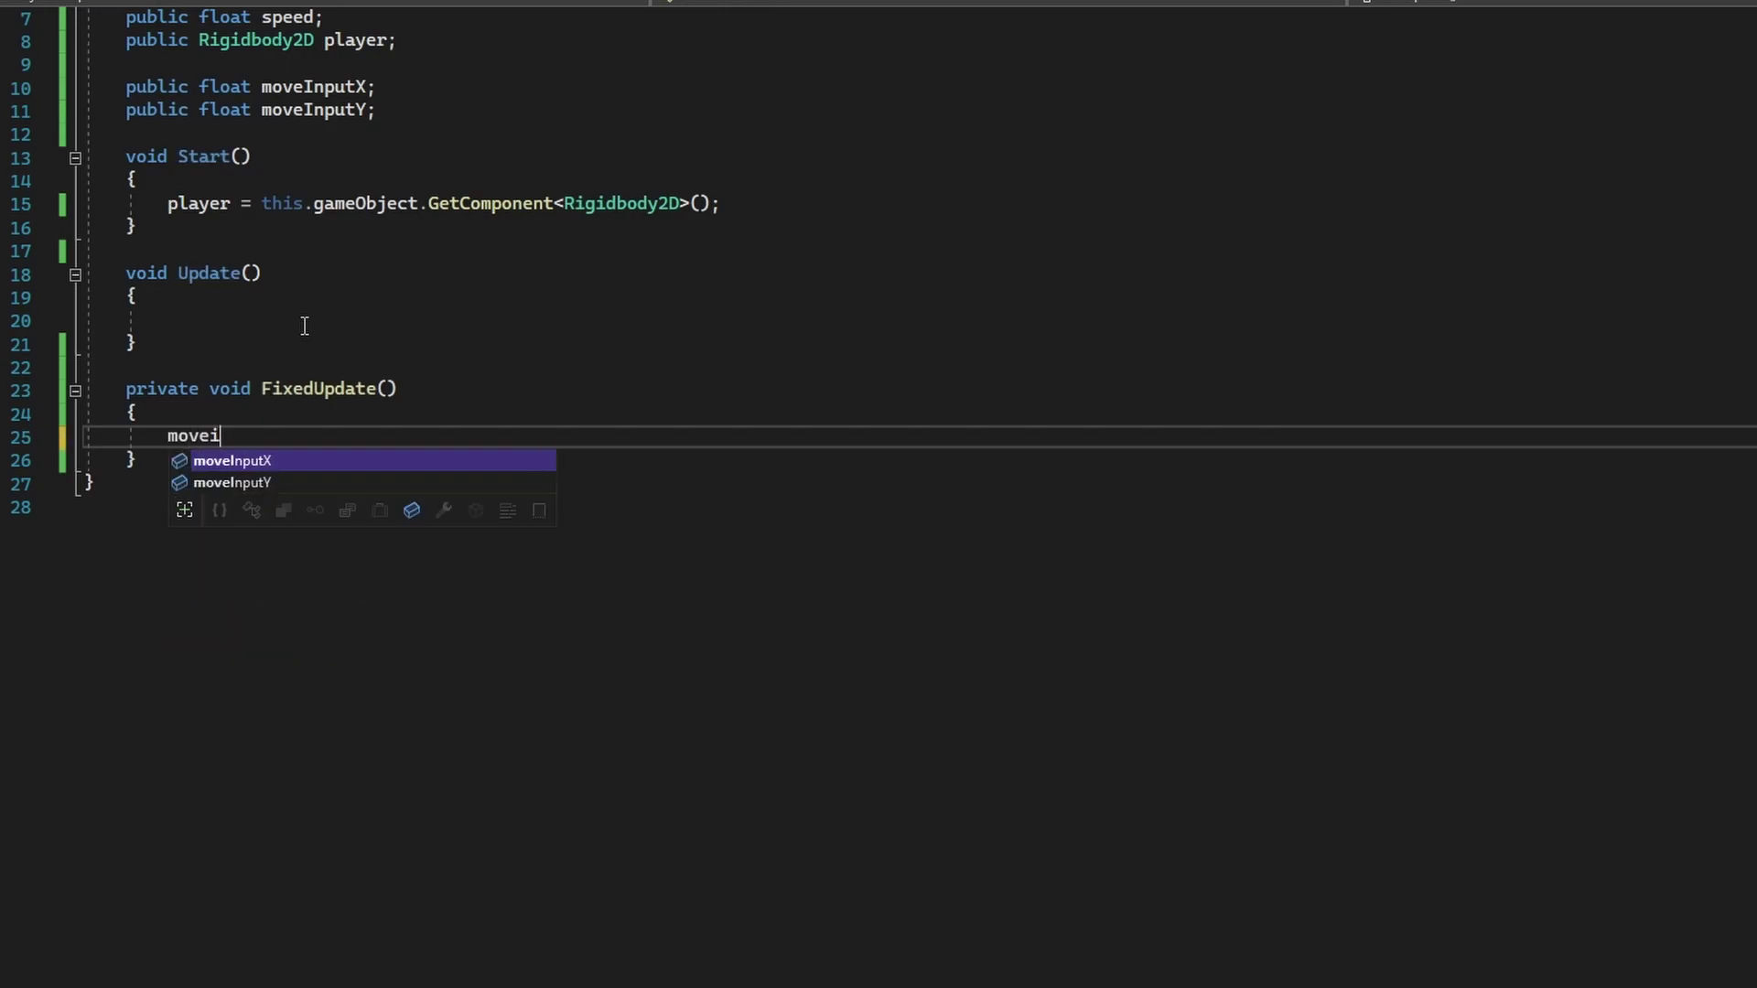
{"action": "key", "text": "Tab"}
{"action": "type", "text": "= Inpu"}
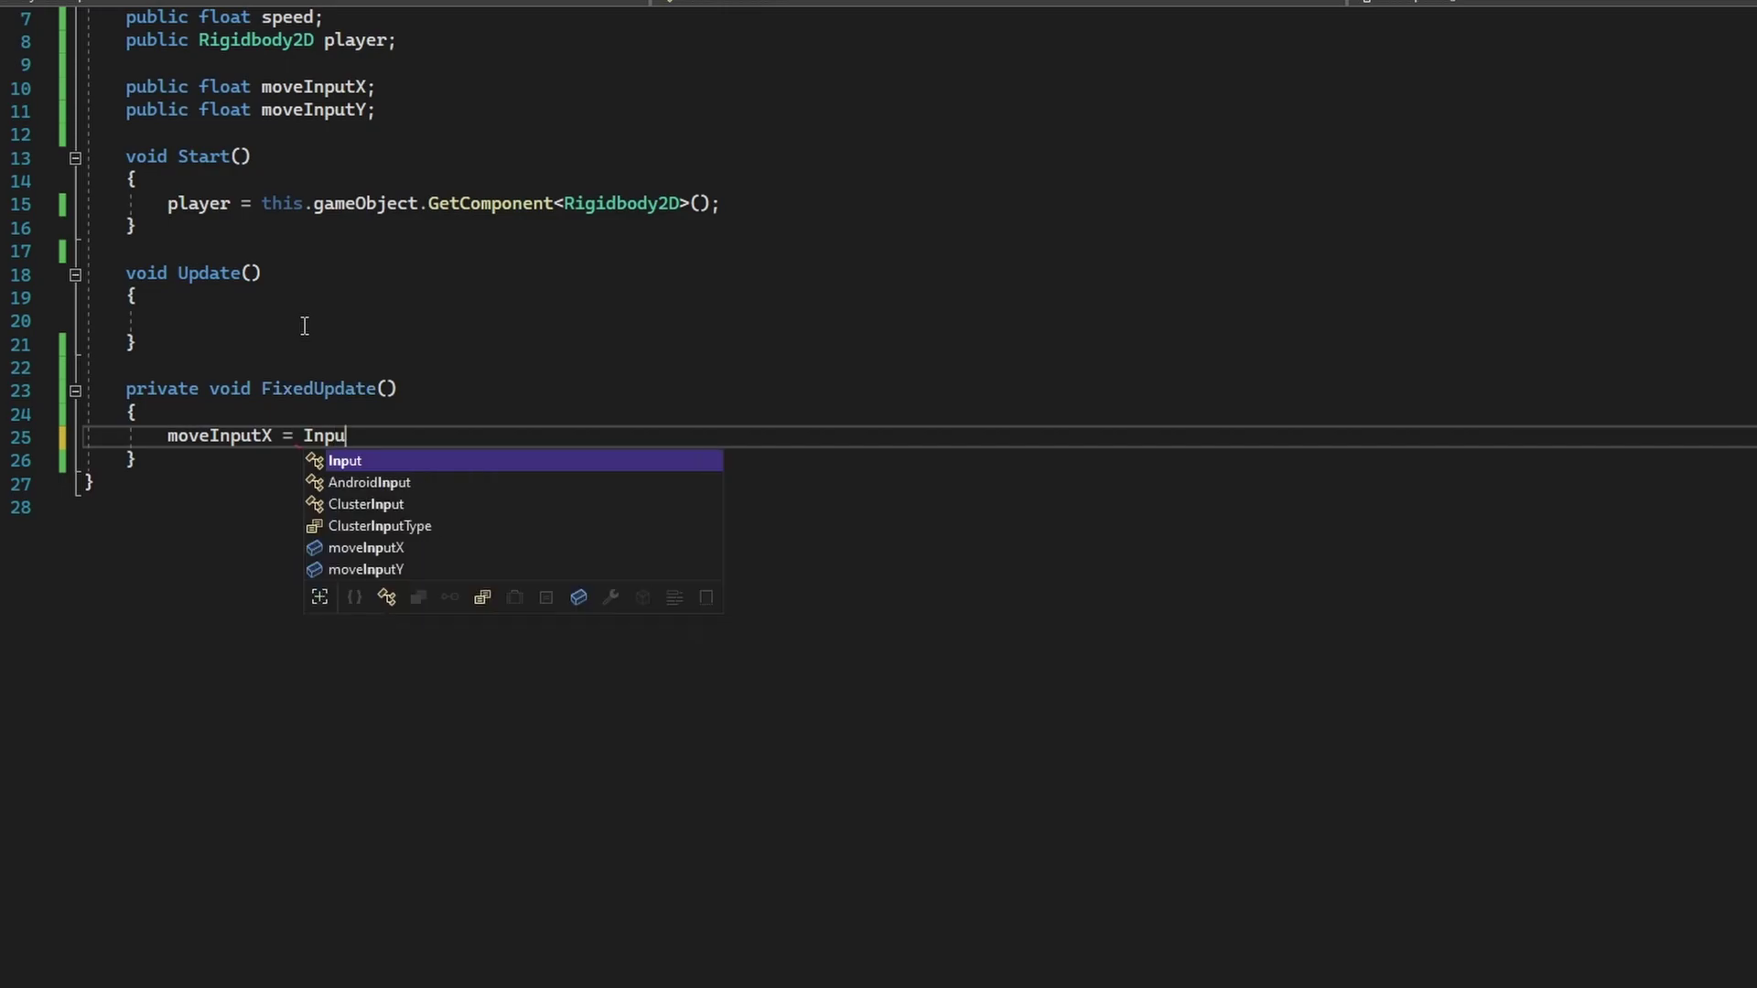
{"action": "key", "text": "Tab"}
{"action": "type", "text": ".GetAxis"}
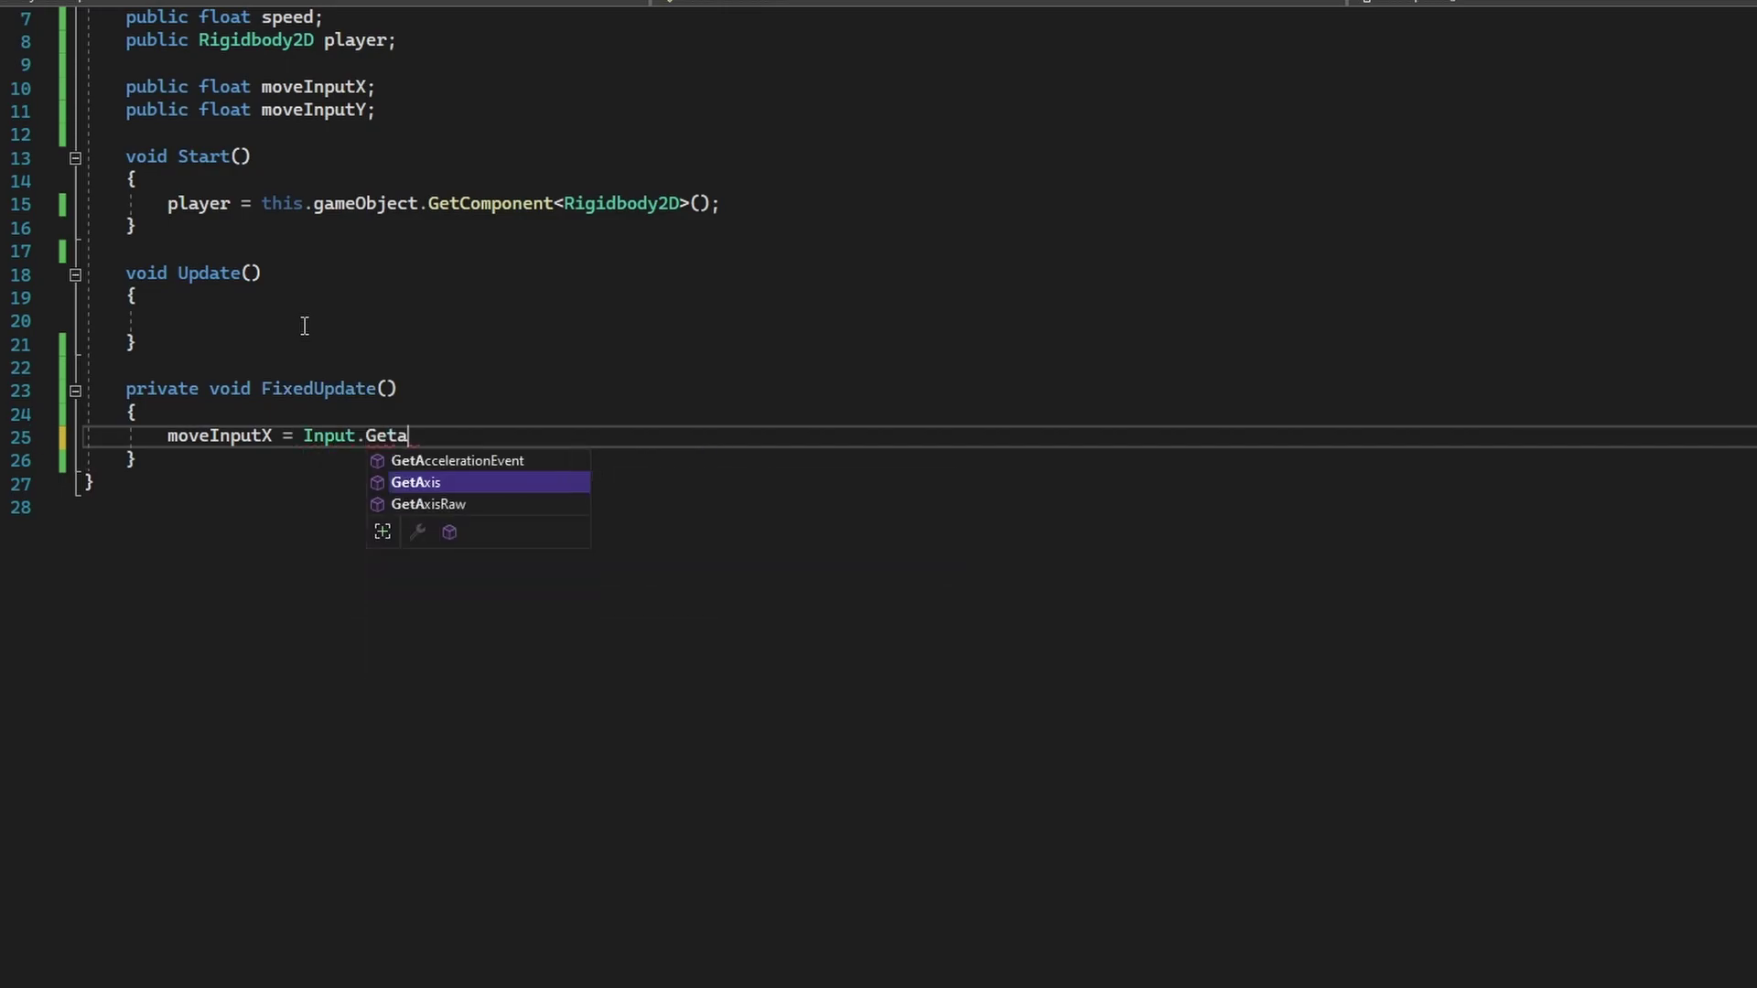
{"action": "type", "text": "(\""}
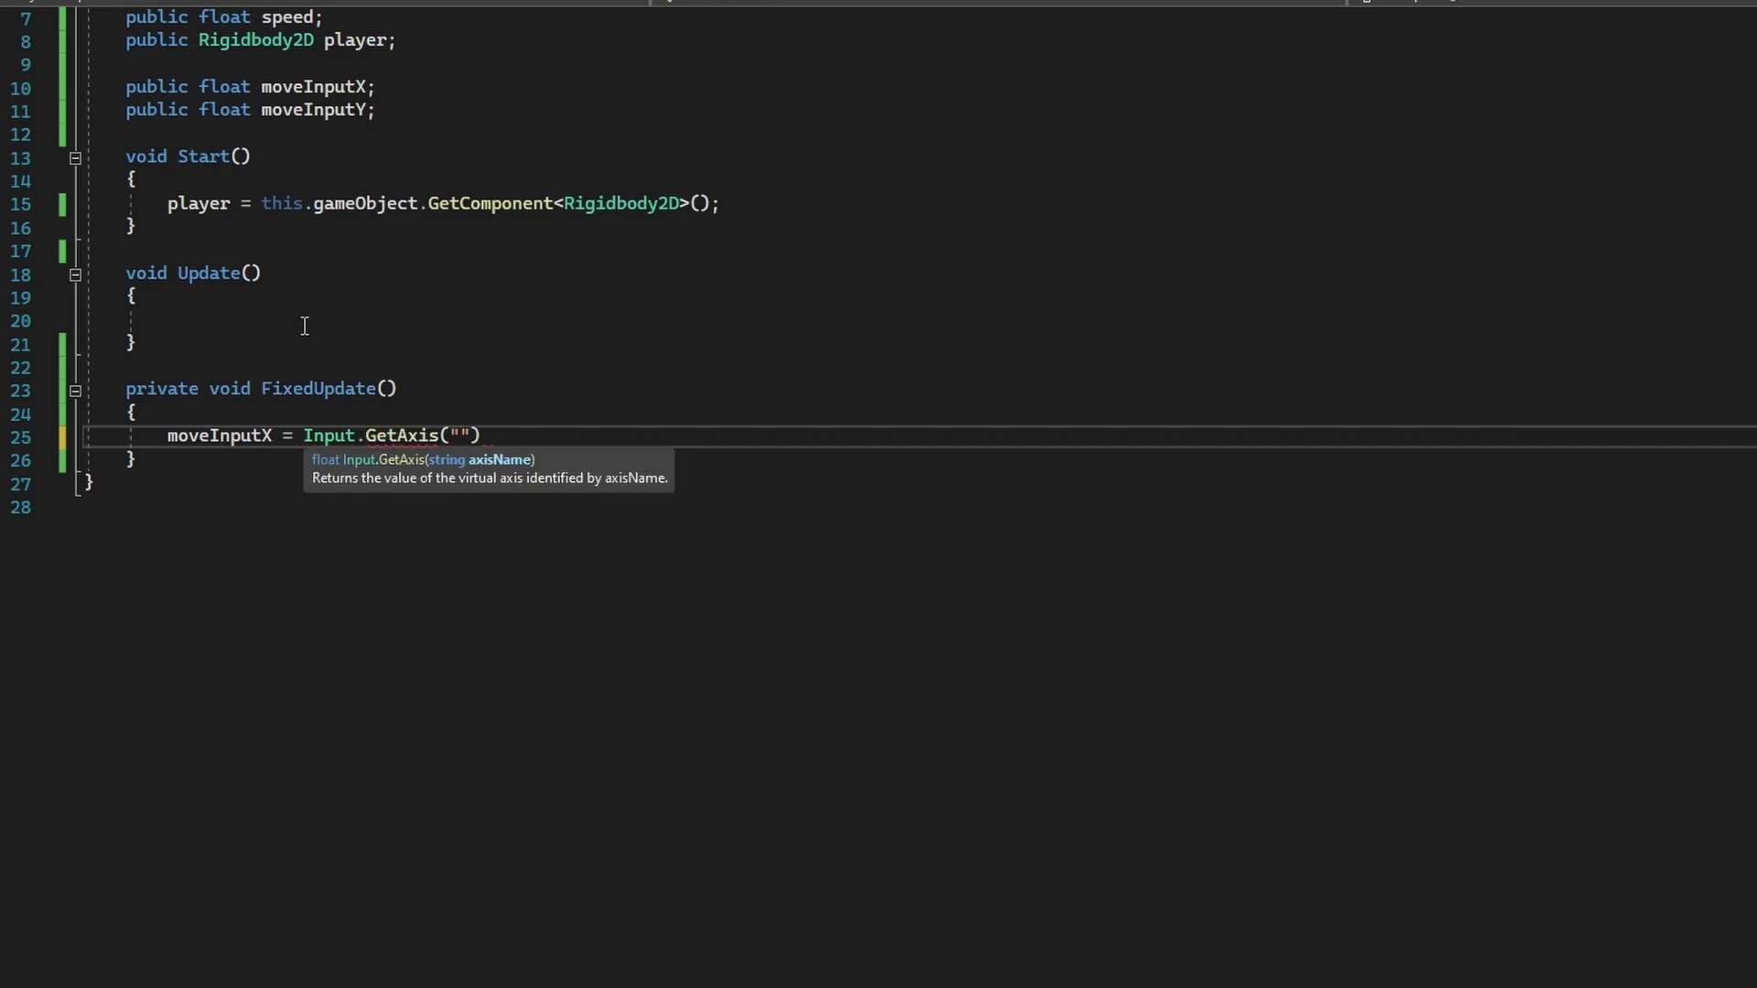
{"action": "type", "text": "Horizon"}
{"action": "type", "text": "tal\");"}
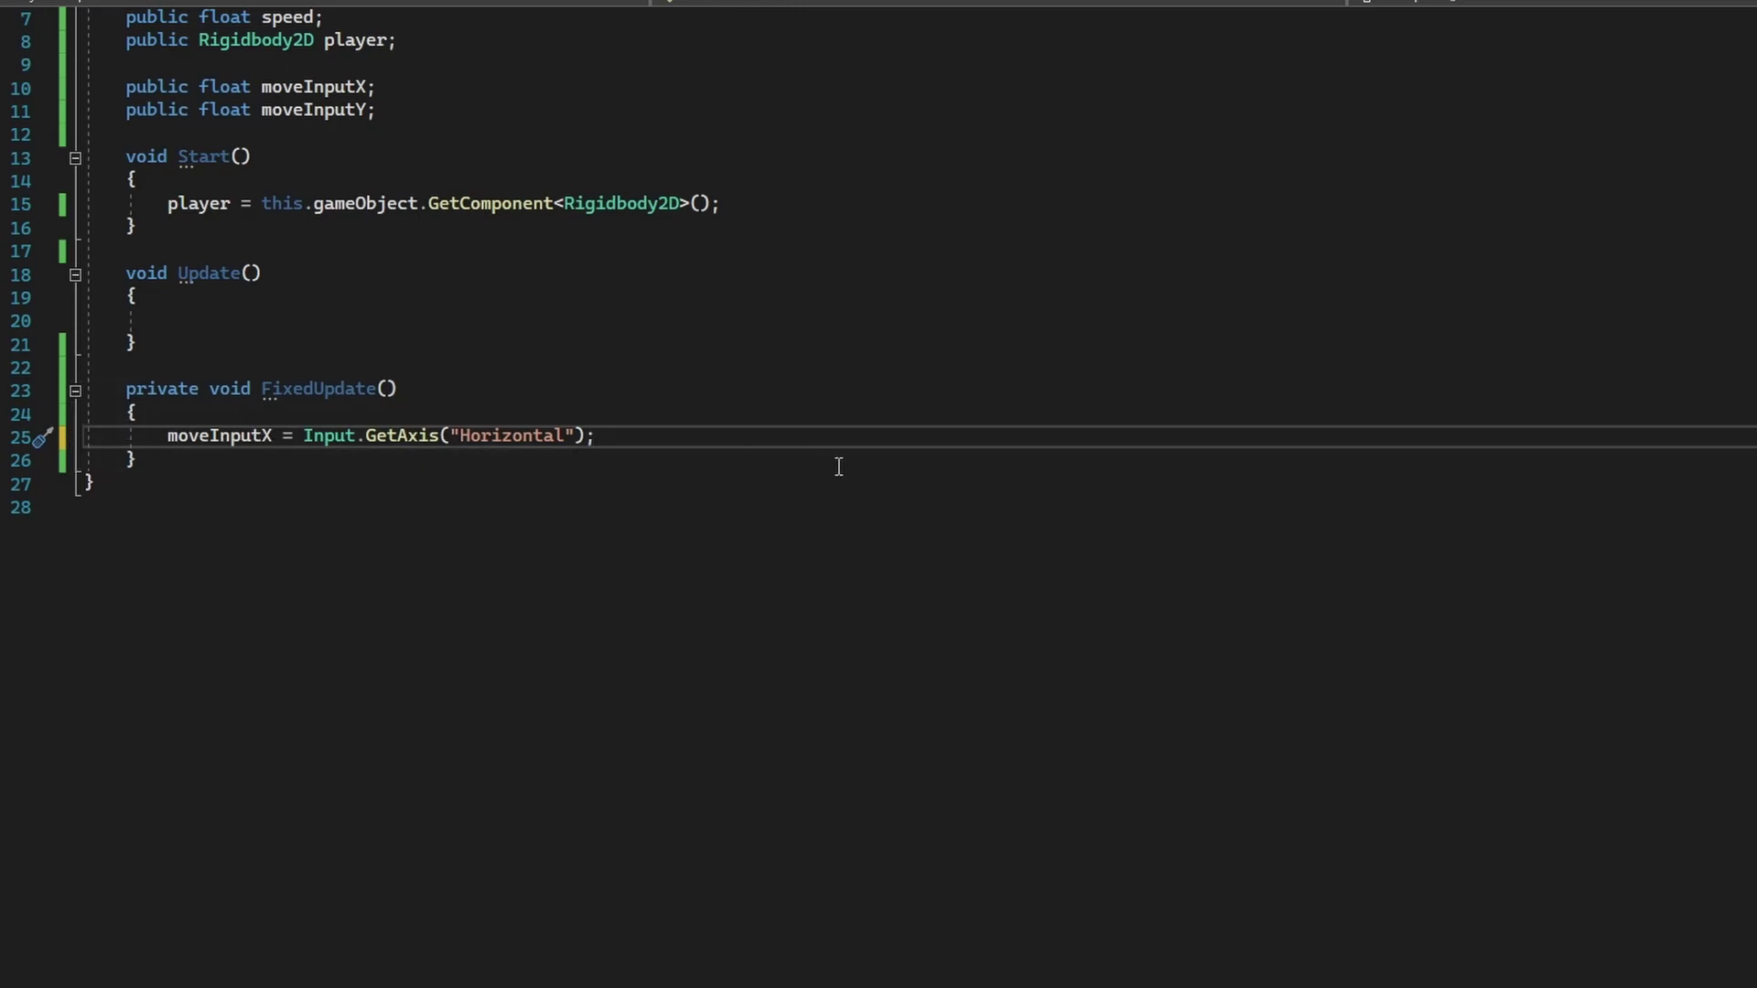
Duplicate that line as moveInputY = Input.GetAxis("Vertical"); and begin a player.velocity = new Vector2 line.
{"action": "key", "text": "ctrl+d"}
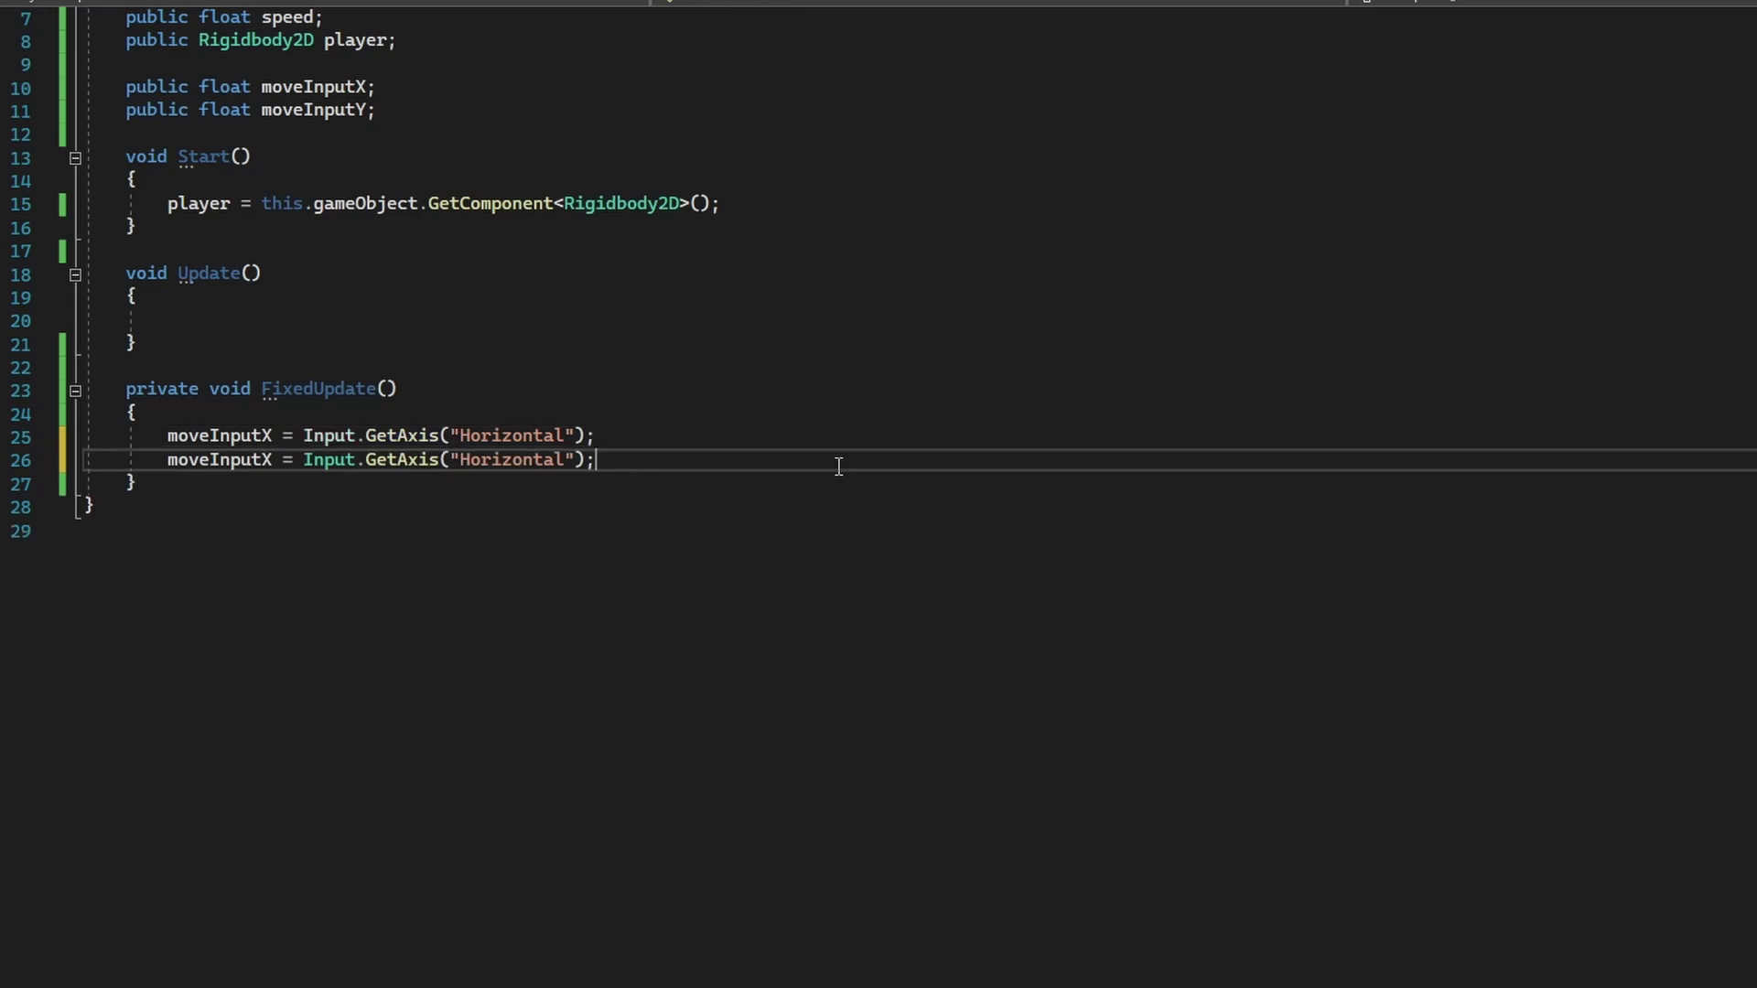
{"action": "left_click_drag", "start_coordinate": [263, 460], "coordinate": [274, 461]}
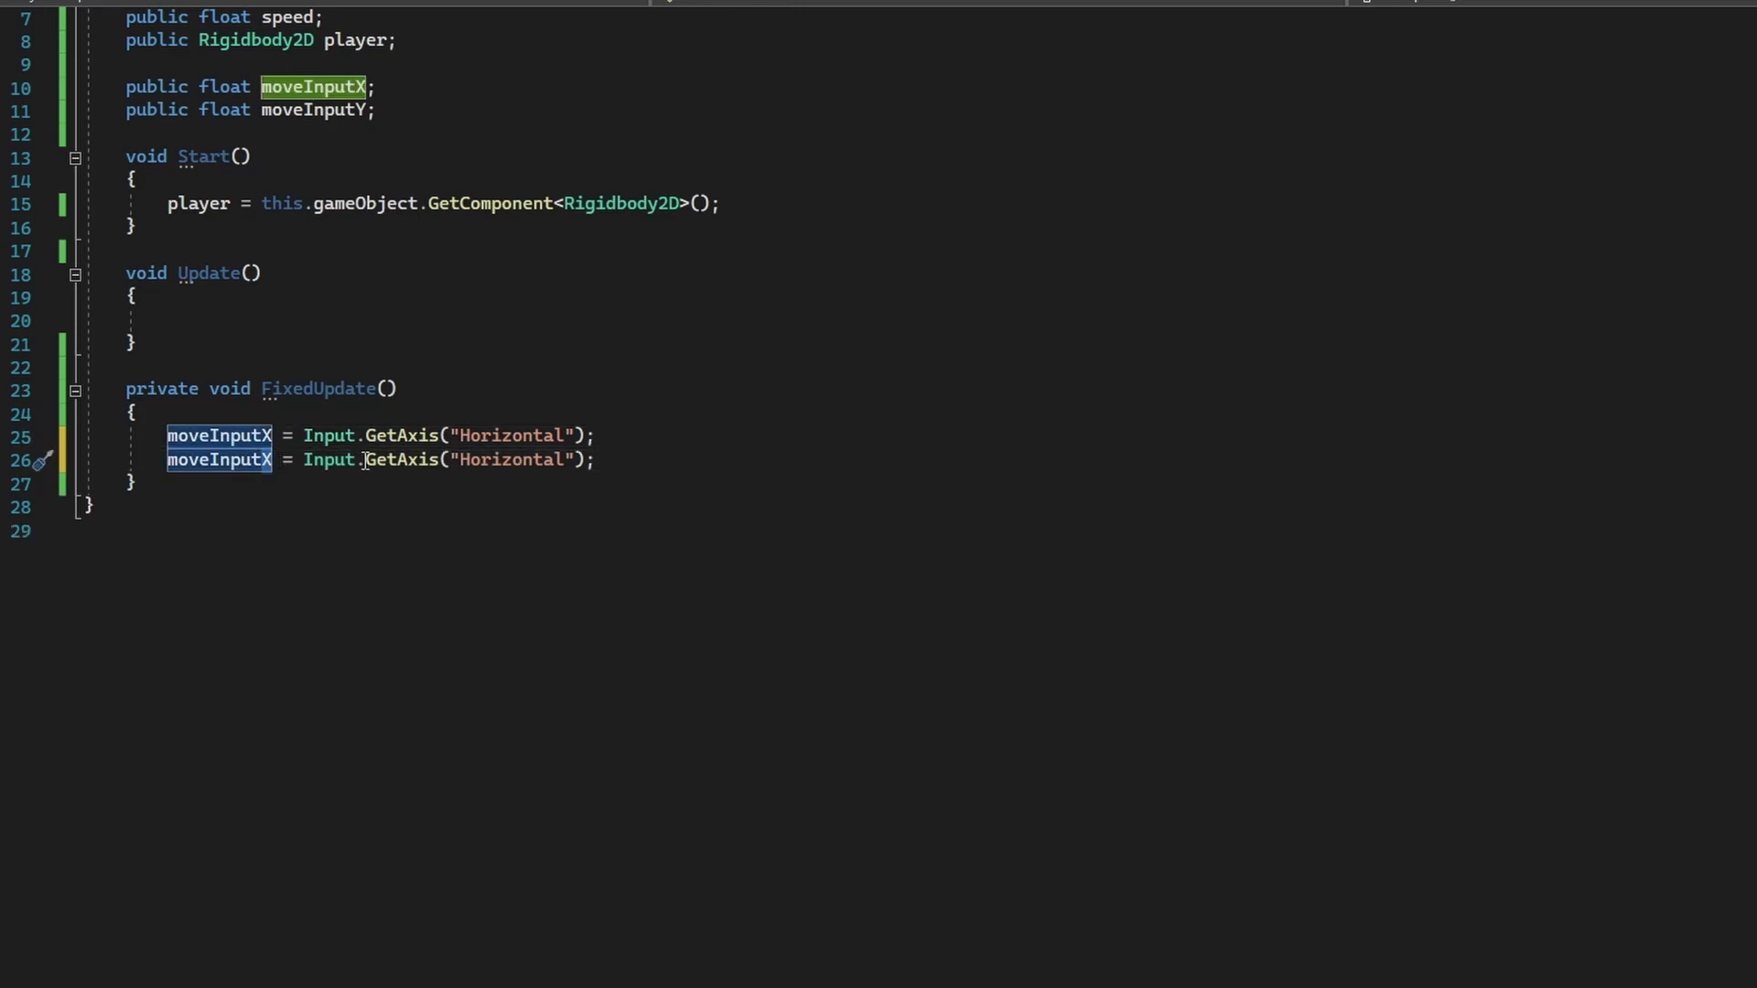
{"action": "type", "text": "Y"}
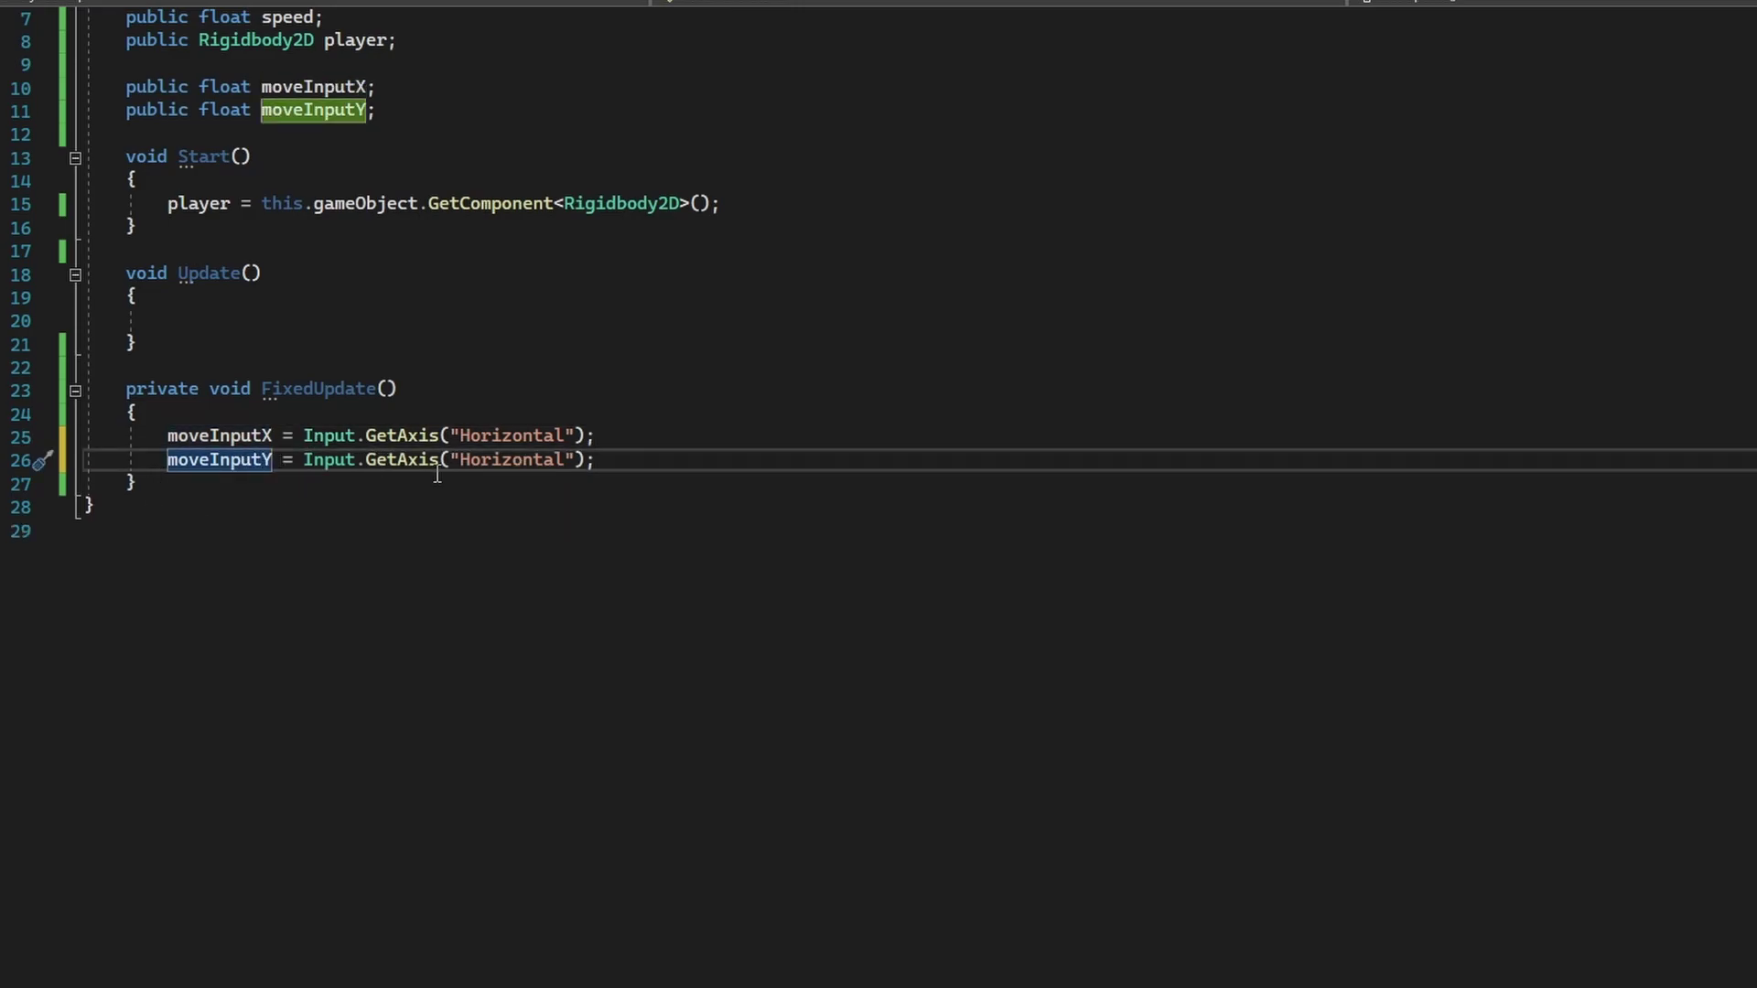
{"action": "double_click", "coordinate": [508, 460]}
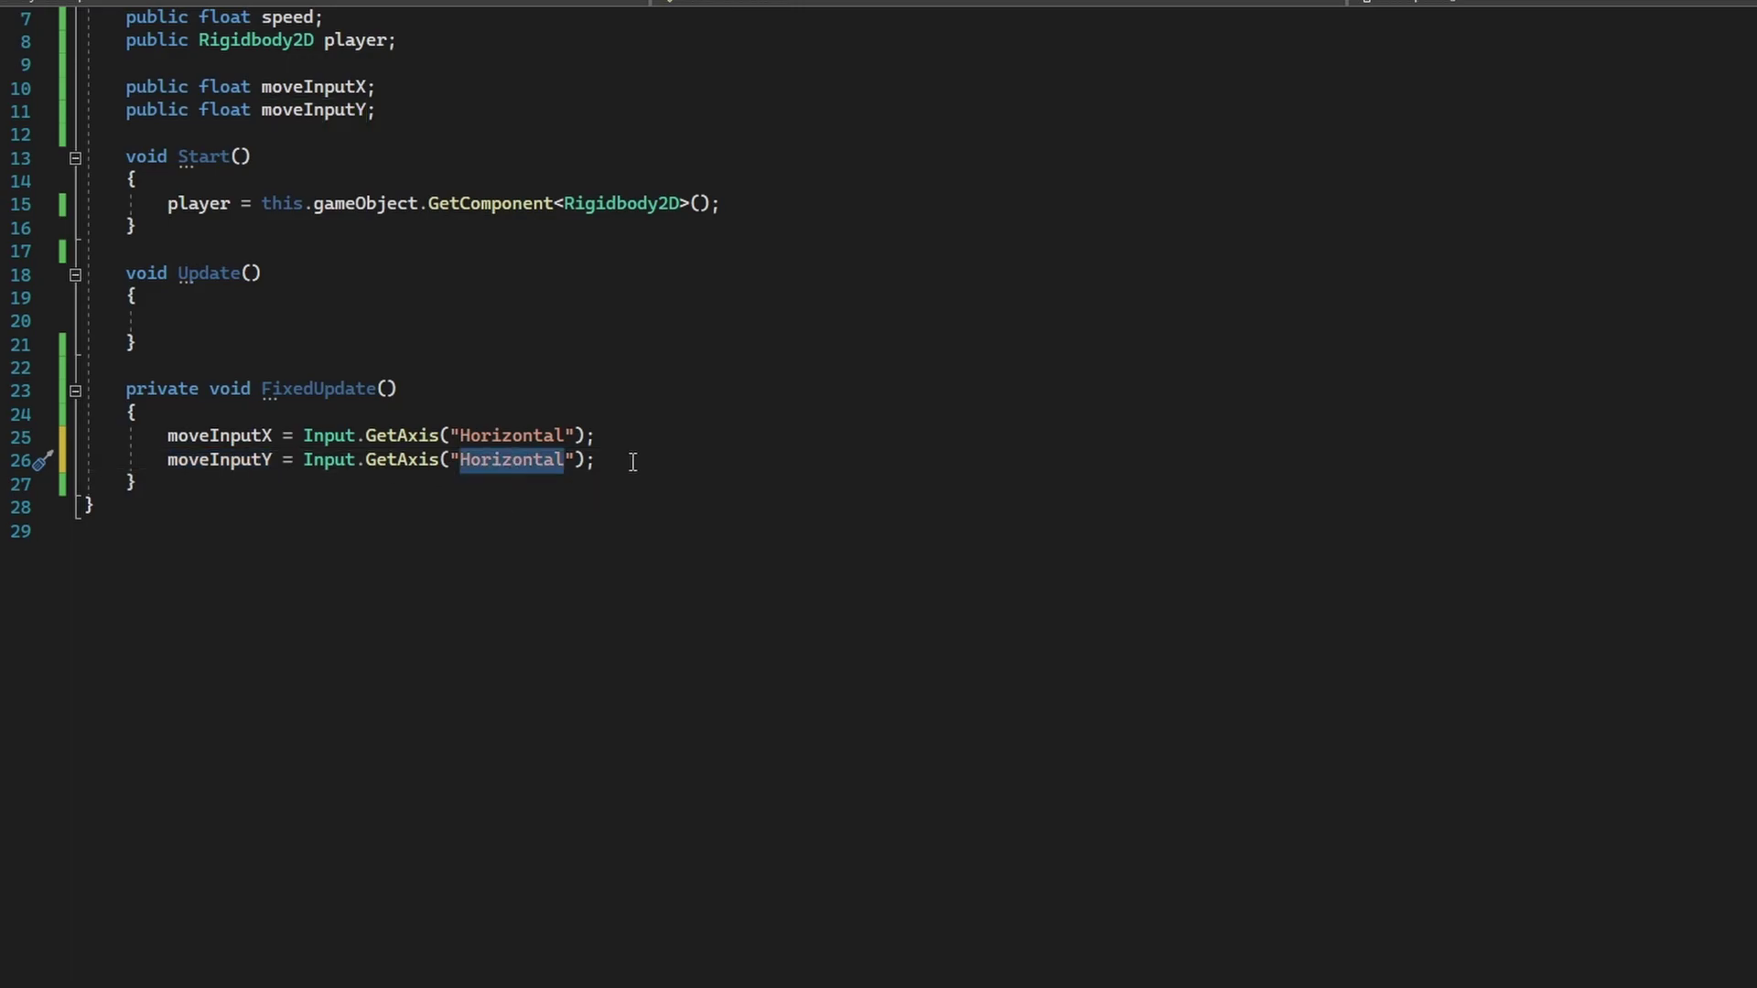
{"action": "type", "text": "Vertical"}
{"action": "left_click", "coordinate": [632, 462]}
{"action": "key", "text": "Return"}
{"action": "key", "text": "Return"}
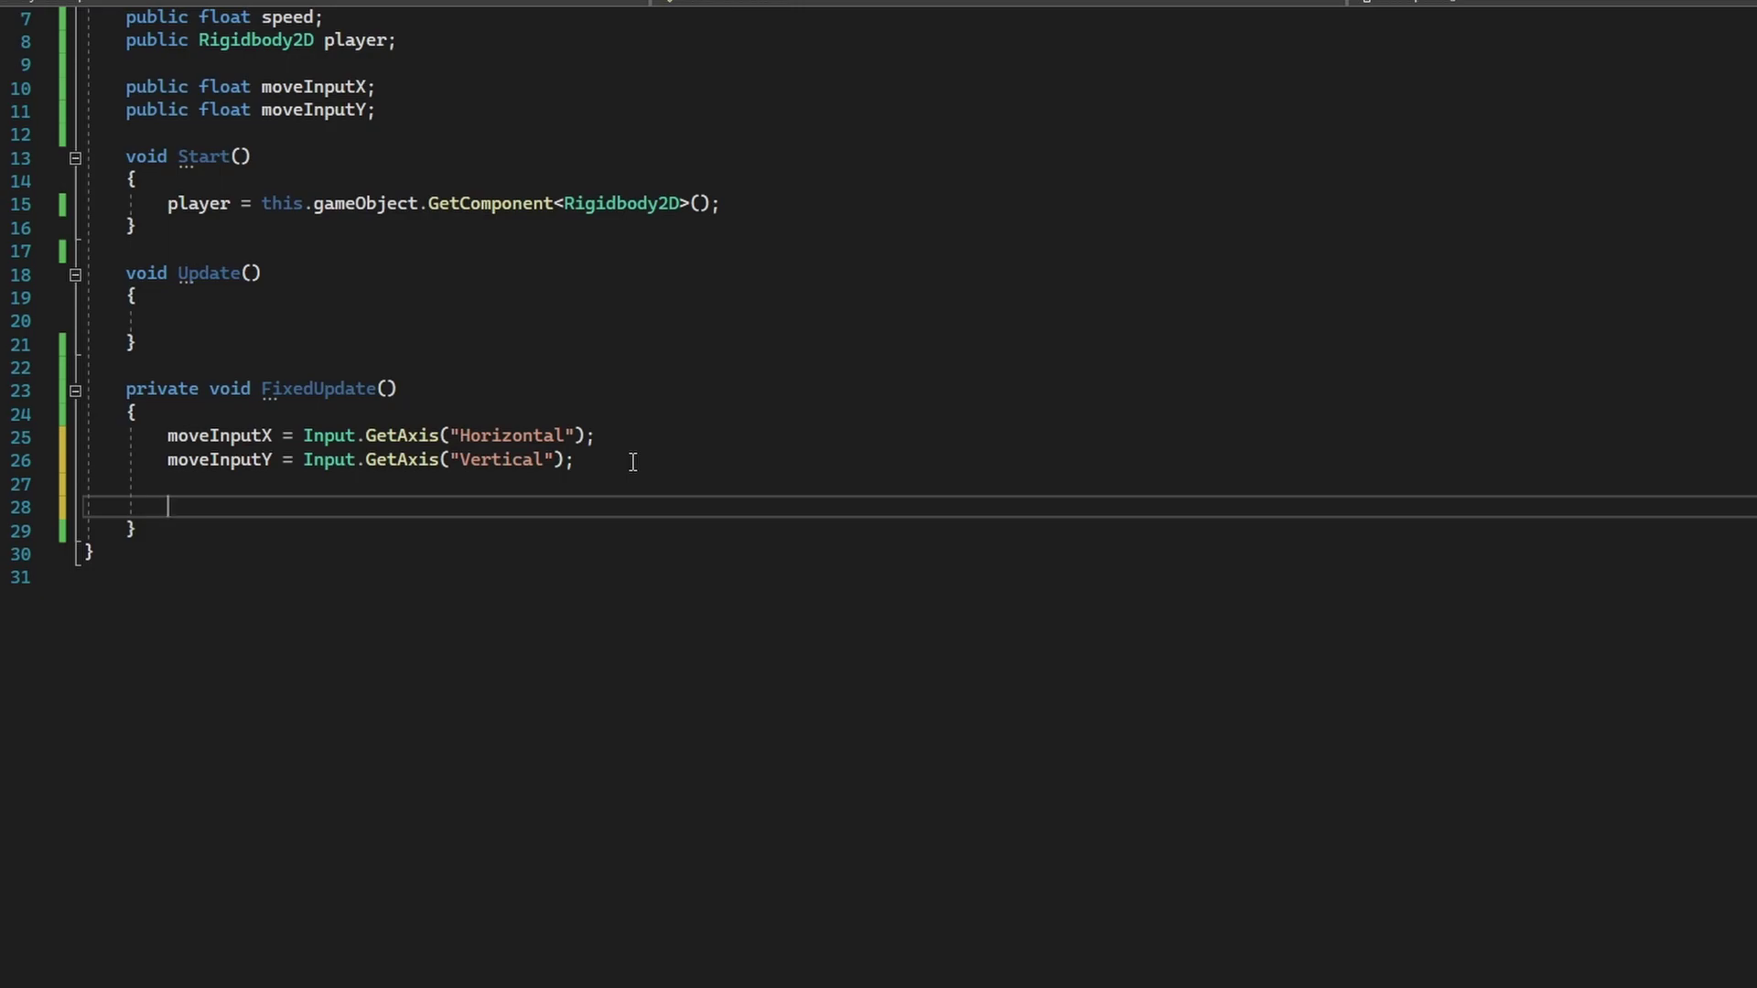
{"action": "type", "text": "player."}
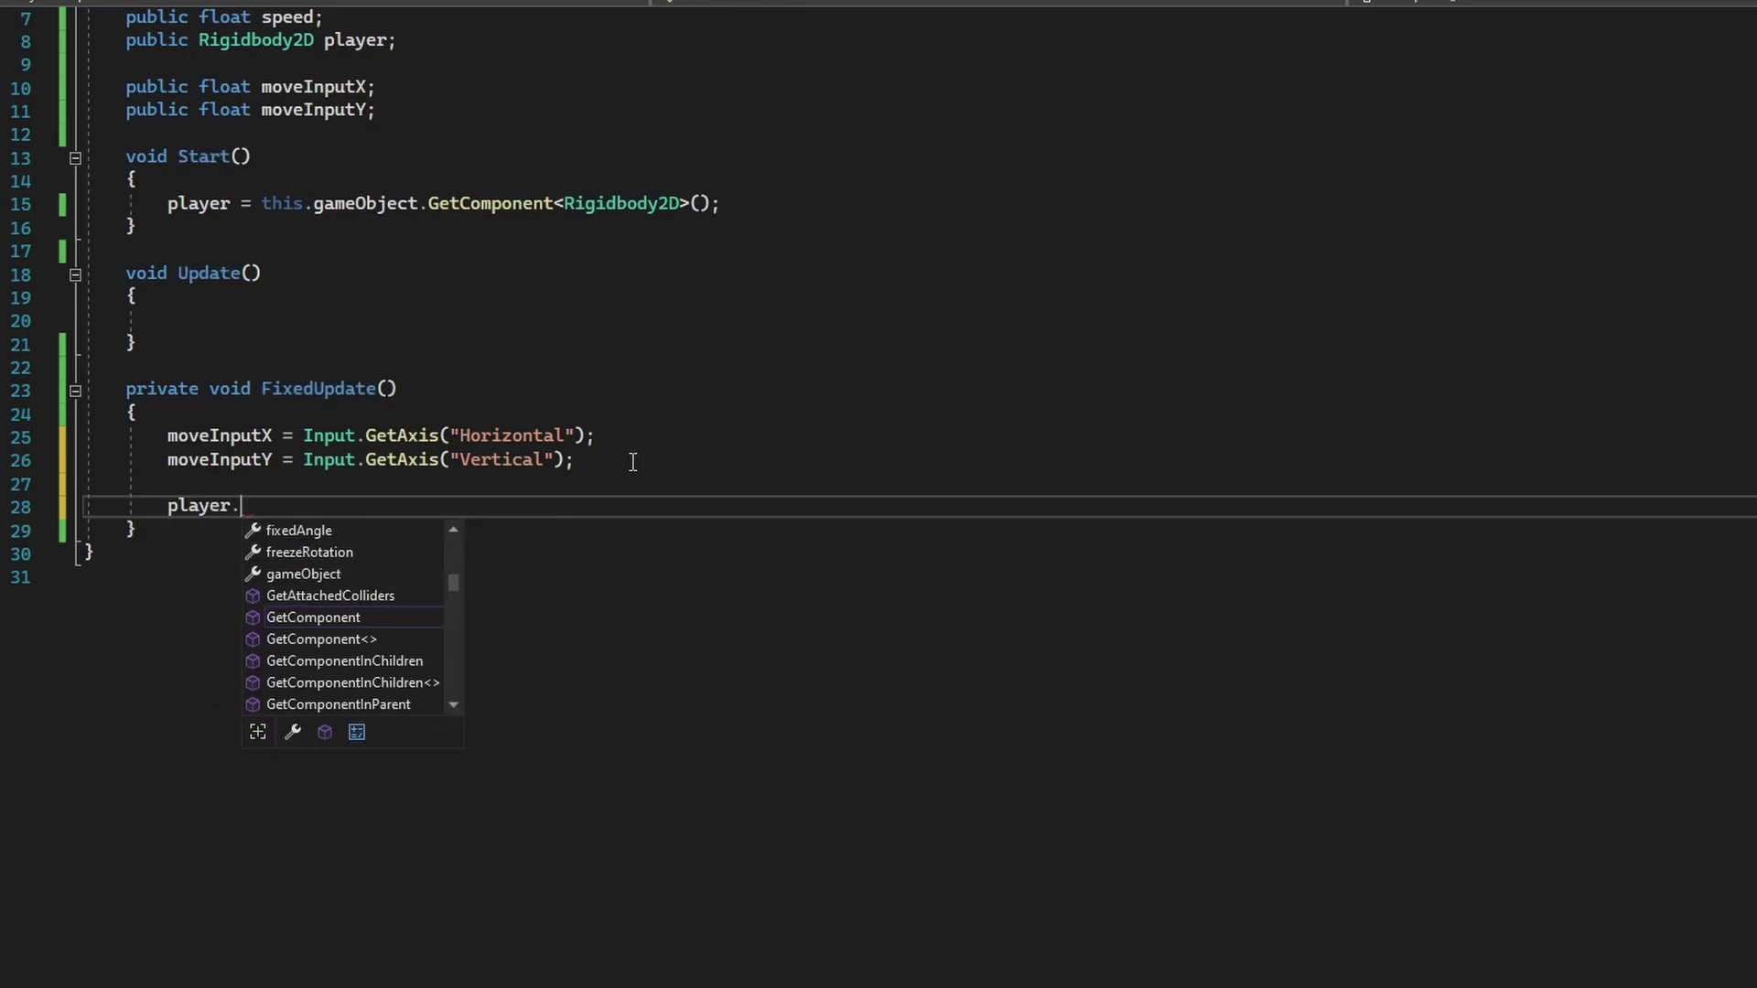
{"action": "type", "text": "velocity"}
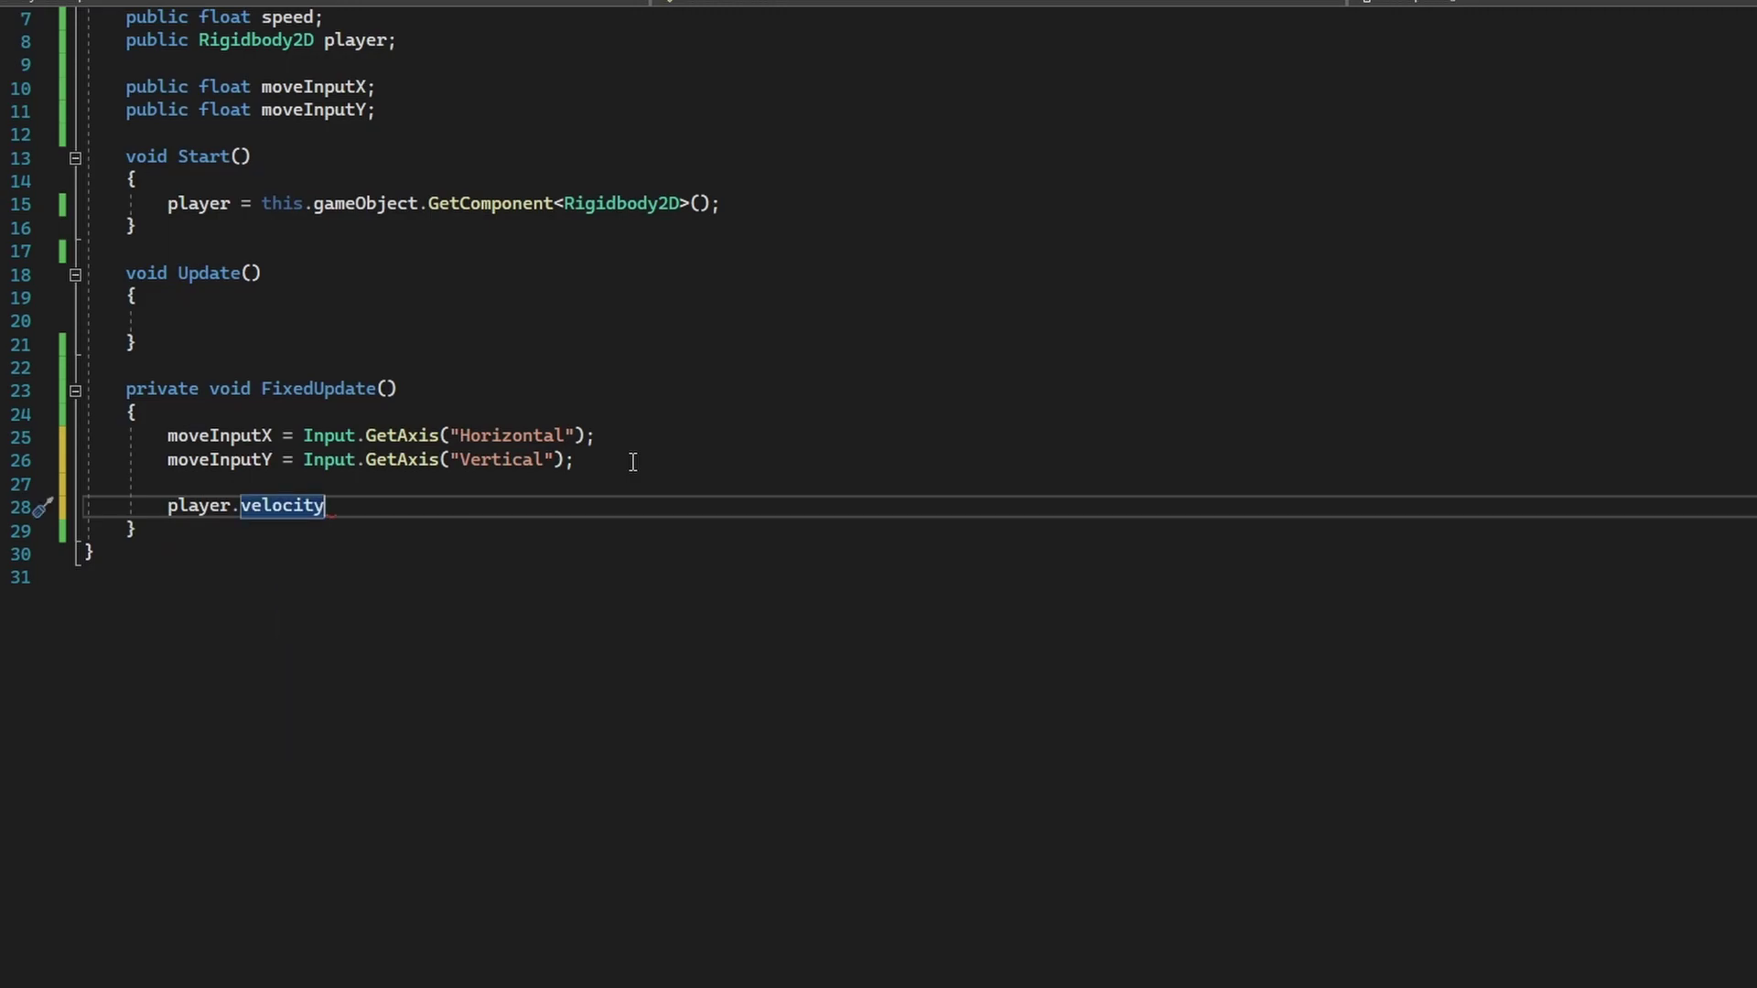
{"action": "type", "text": " = new Ve"}
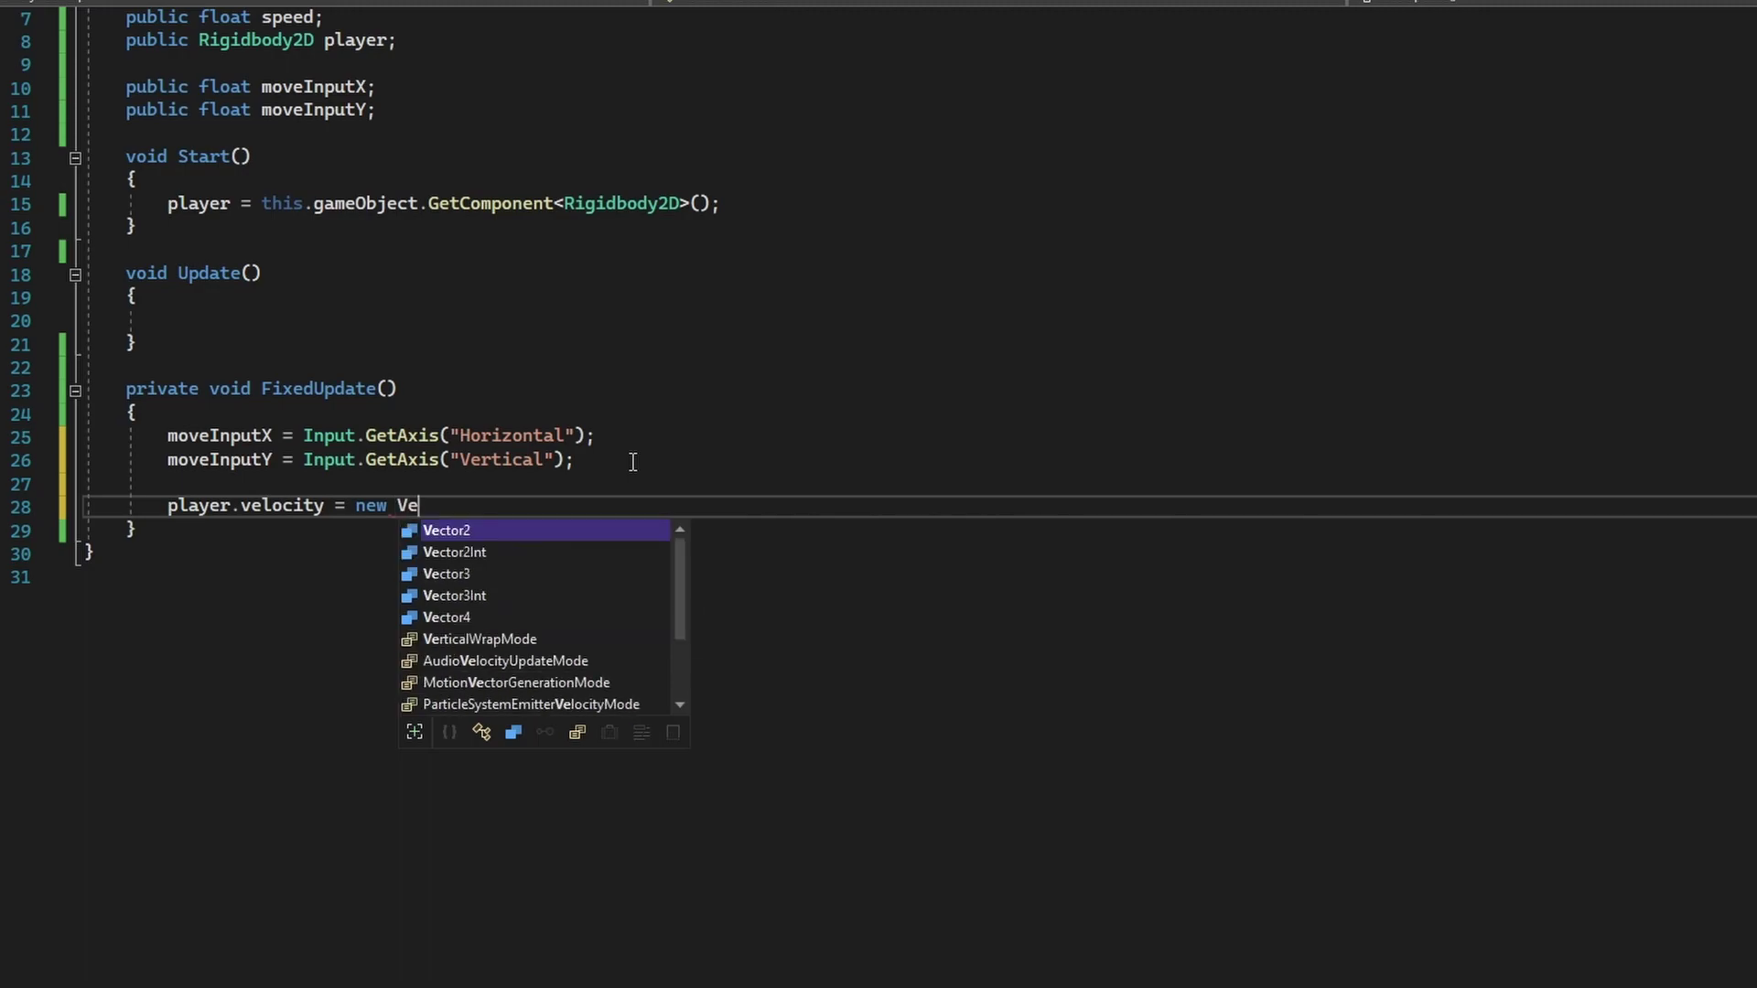
Fill the Vector2 with moveInputX * speed and moveInputY * speed.
{"action": "key", "text": "Tab"}
{"action": "type", "text": "("}
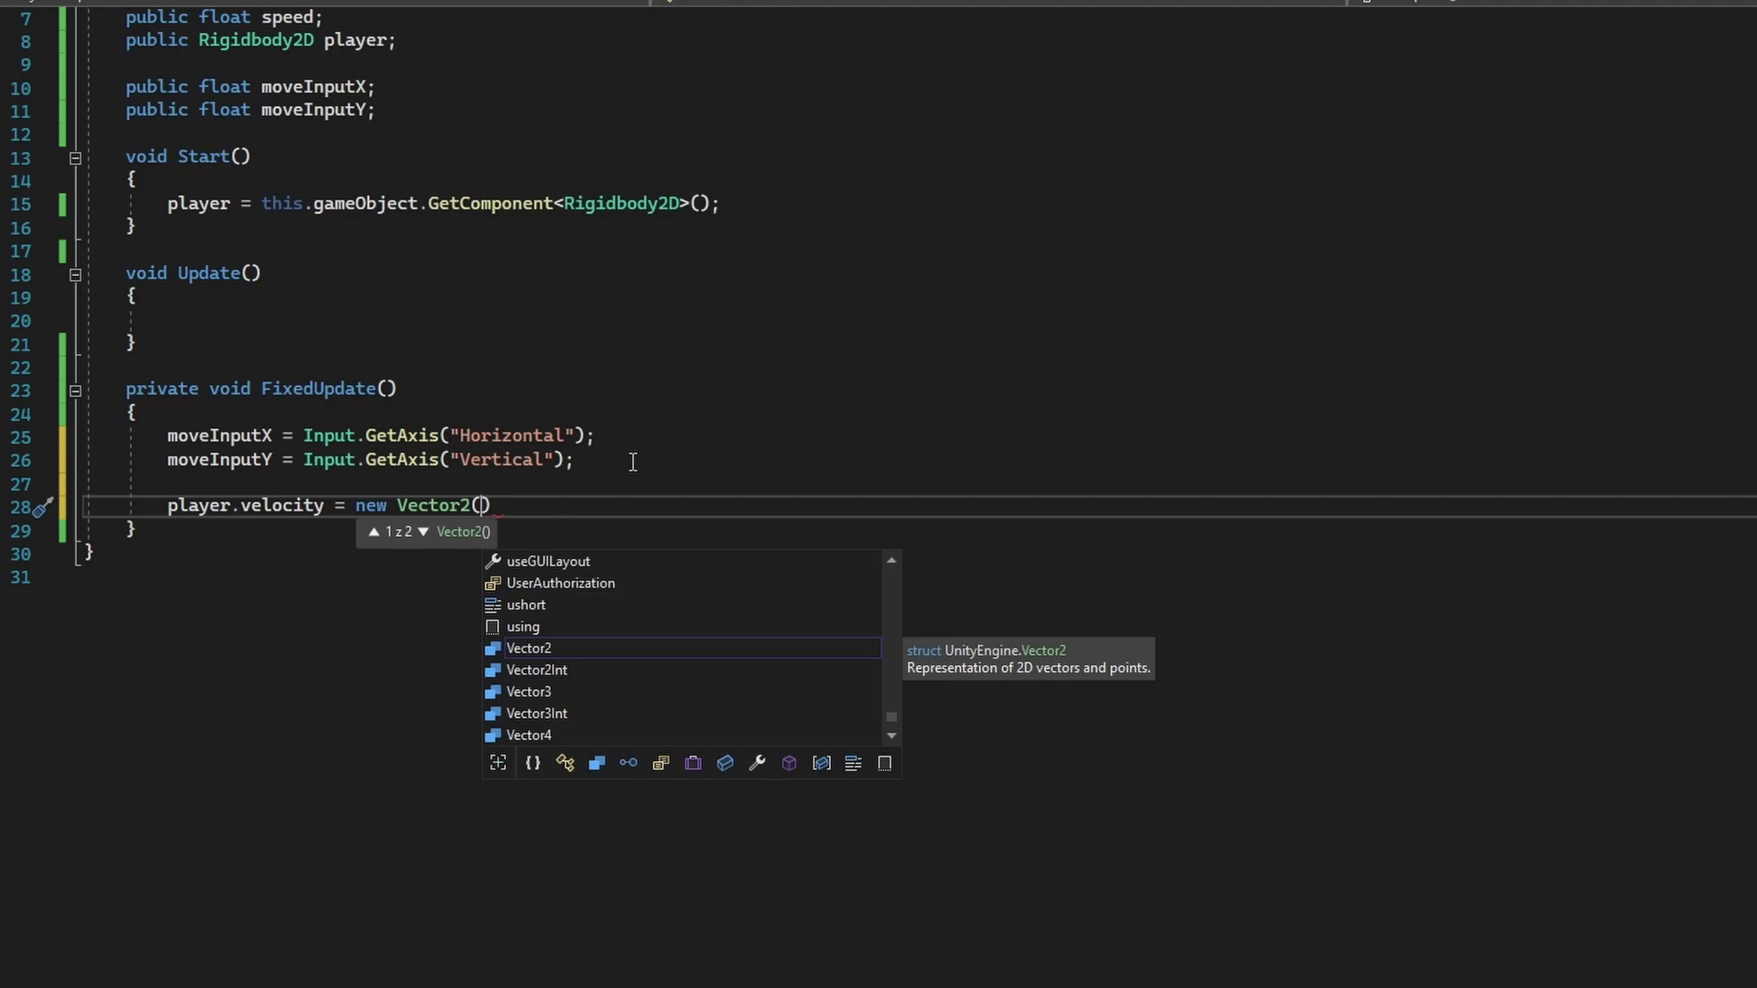
{"action": "type", "text": "mo"}
{"action": "key", "text": "Tab"}
{"action": "type", "text": "* "}
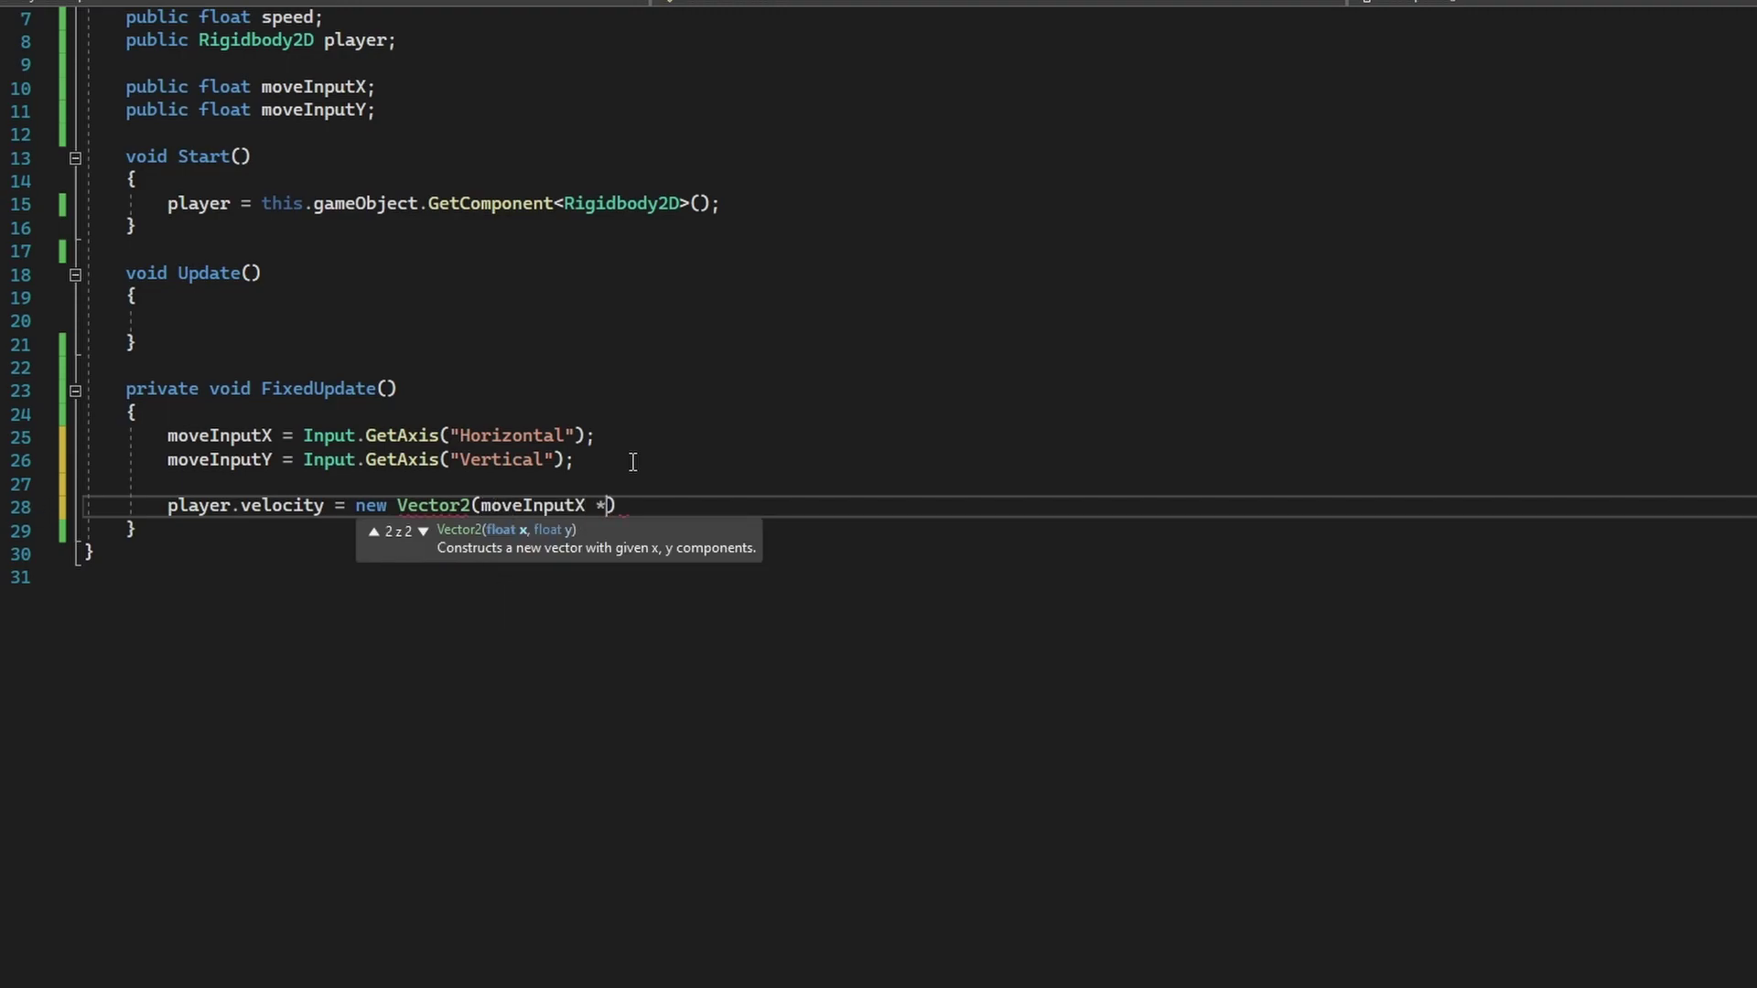
{"action": "type", "text": "sp"}
{"action": "key", "text": "Tab"}
{"action": "type", "text": ", move"}
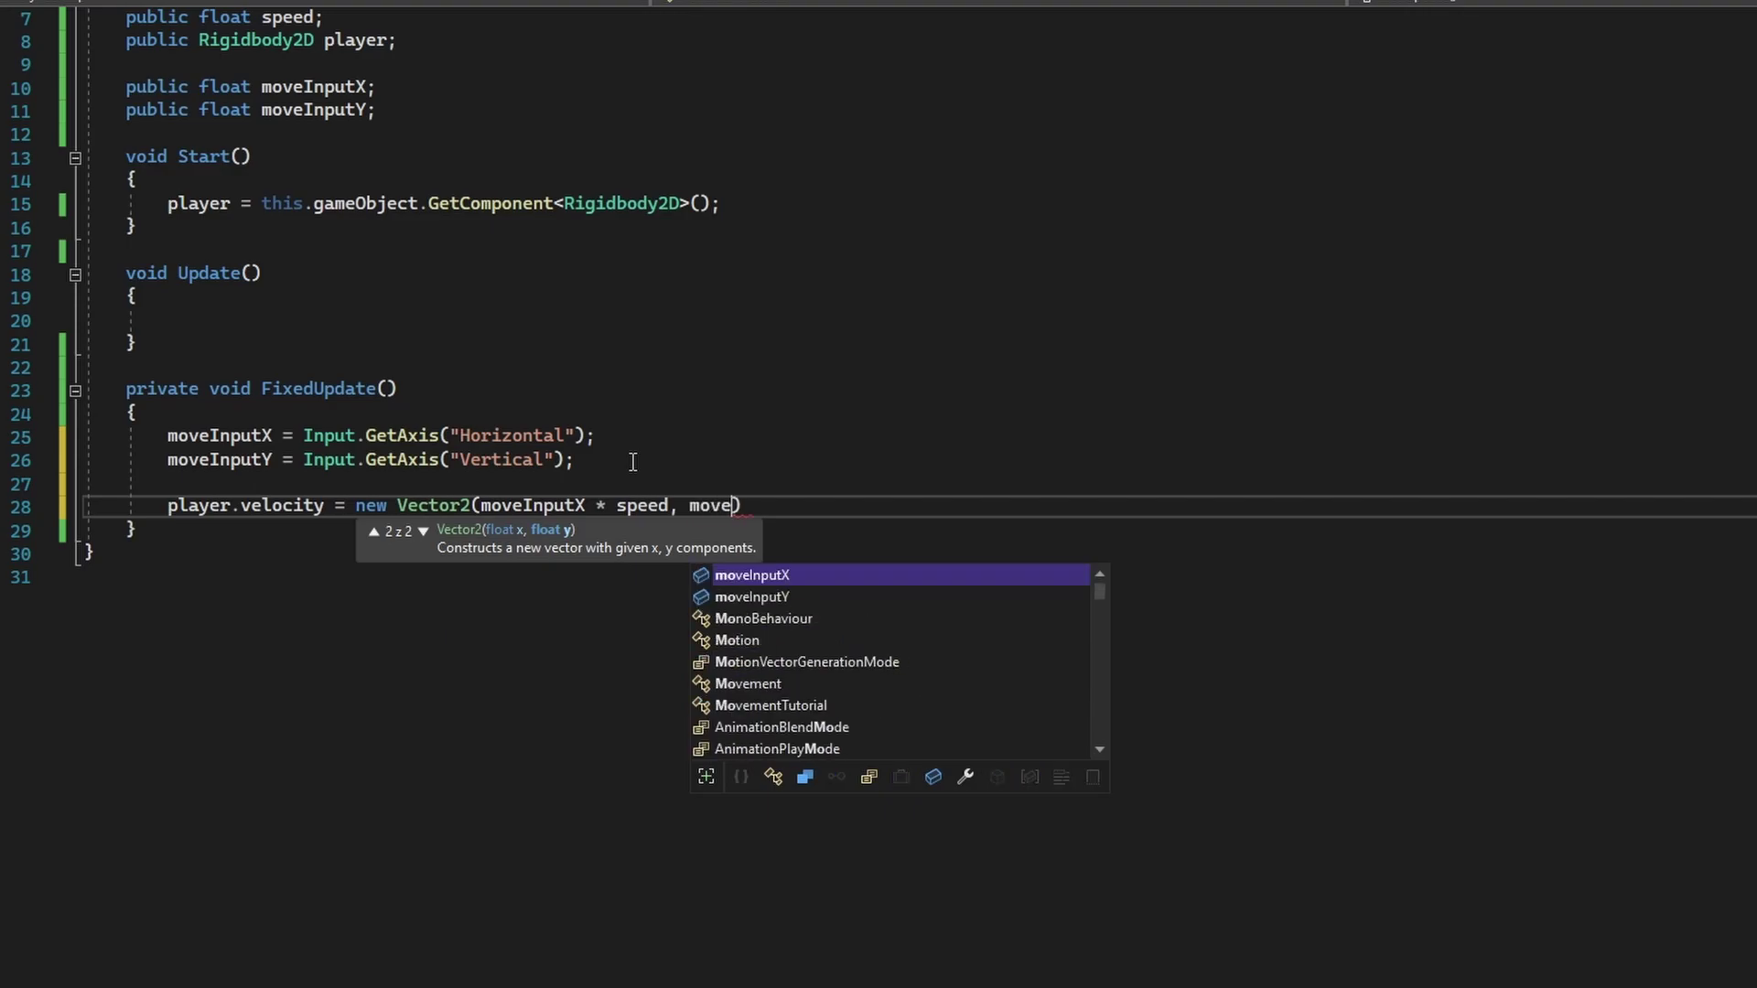
{"action": "key", "text": "Down"}
{"action": "key", "text": "Tab"}
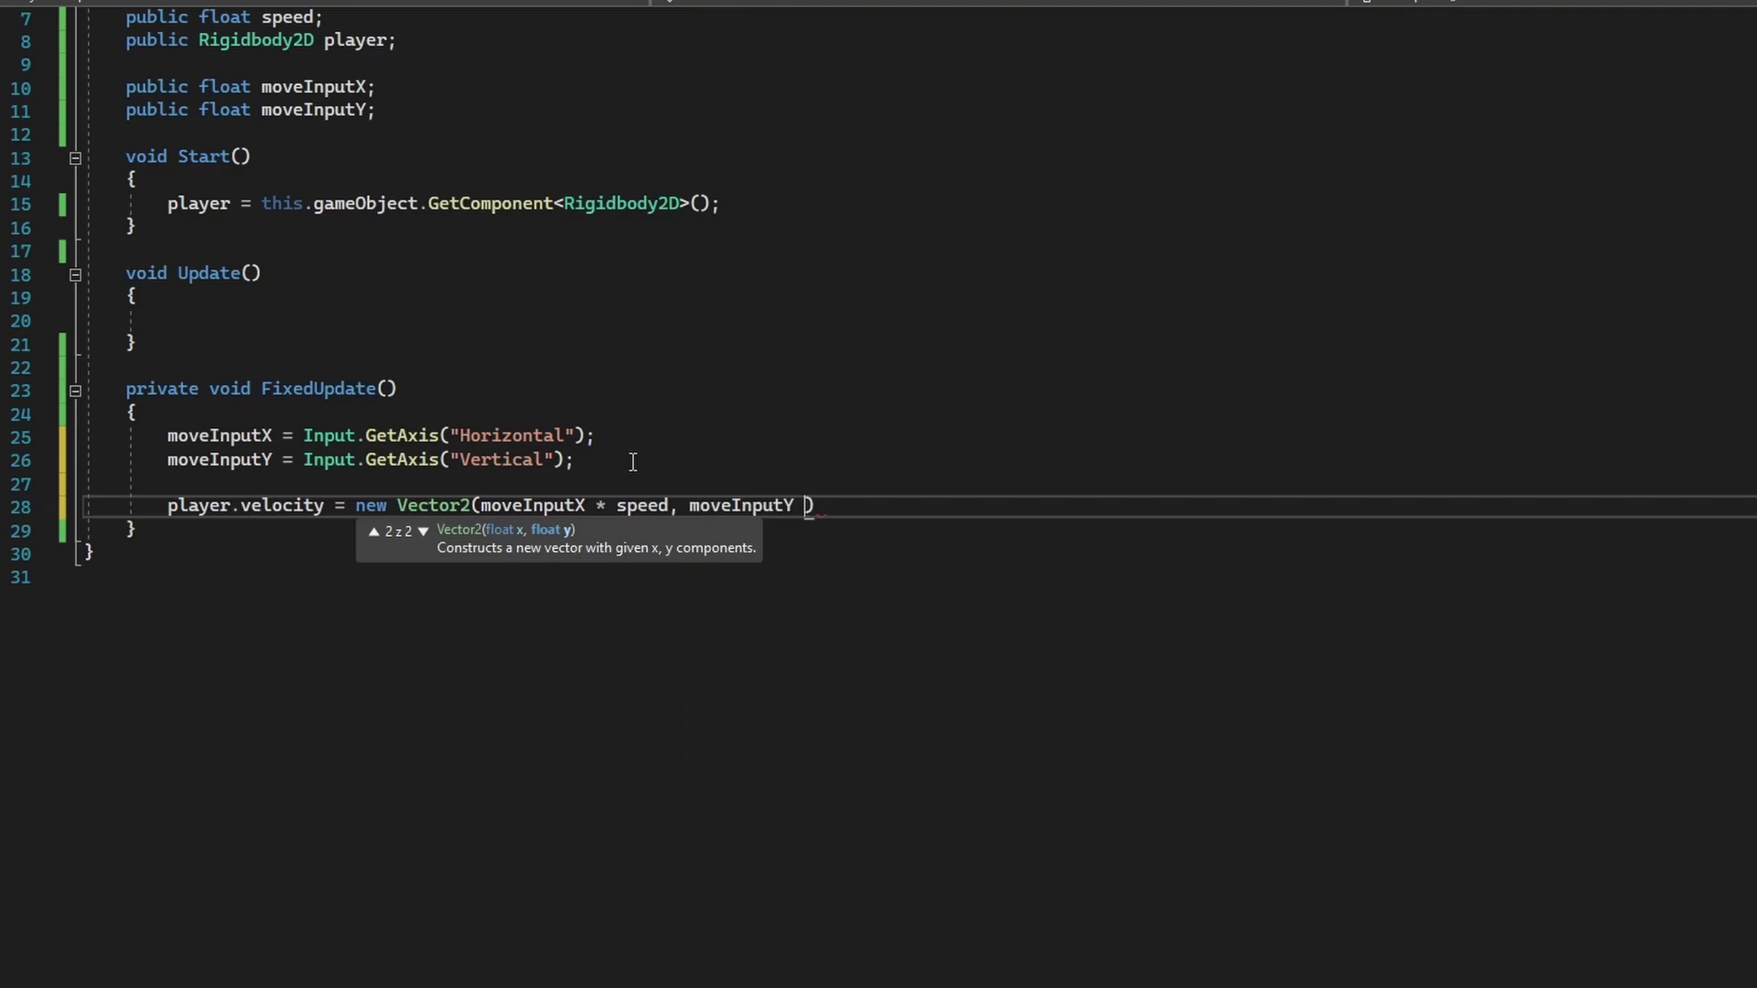
{"action": "type", "text": "* speed"}
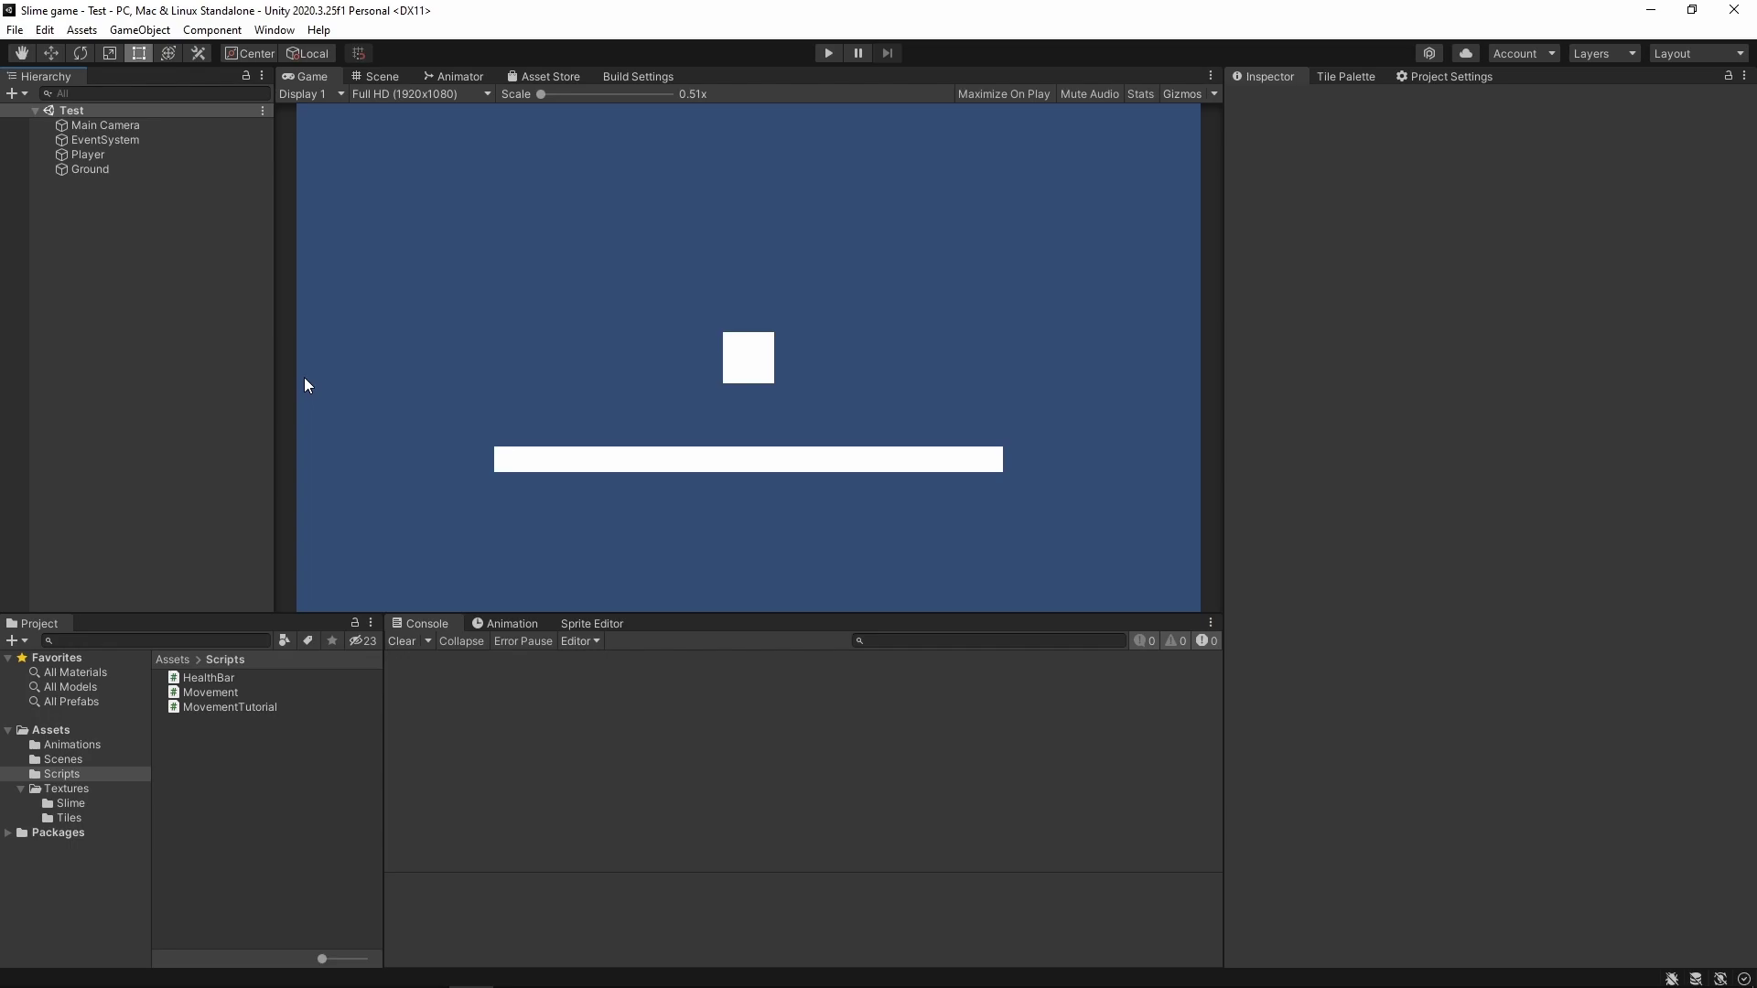
Attach MovementTutorial to Player with Speed 5, link its Rigidbody 2D, save, and enter Play mode.
{"action": "left_click", "coordinate": [89, 155]}
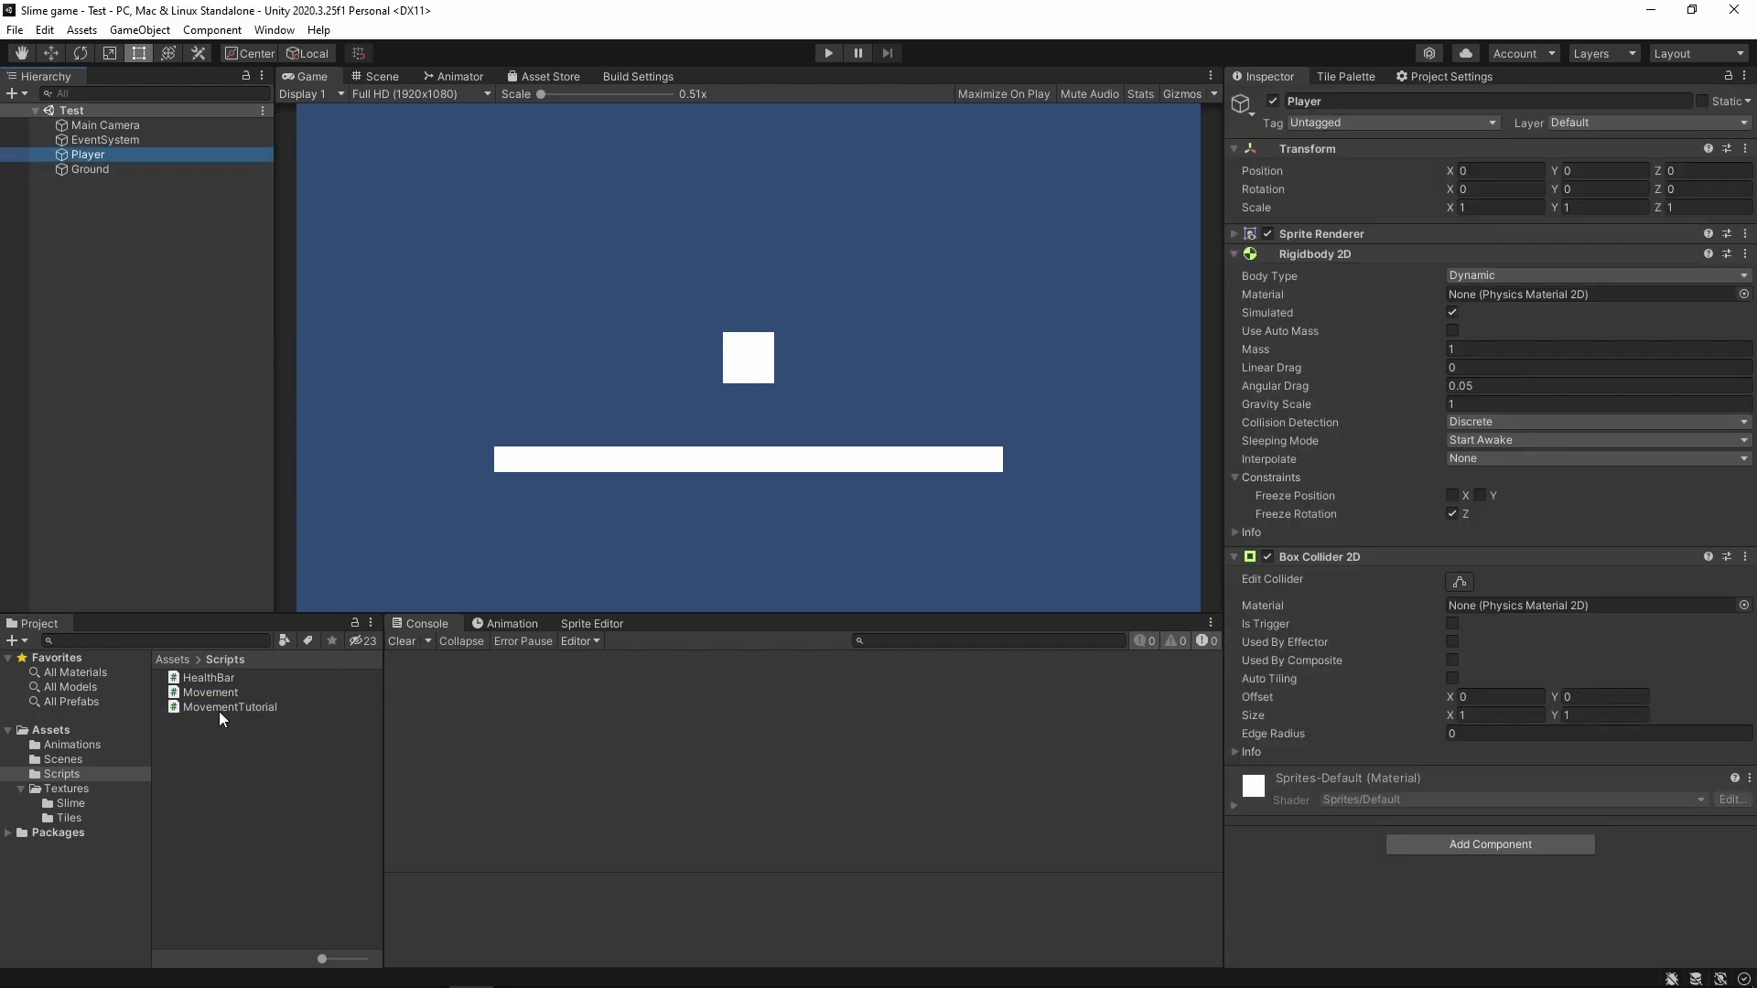
{"action": "mouse_move", "coordinate": [181, 712]}
{"action": "left_mouse_down"}
{"action": "mouse_move", "coordinate": [1389, 919]}
{"action": "mouse_move", "coordinate": [1293, 848]}
{"action": "left_mouse_up"}
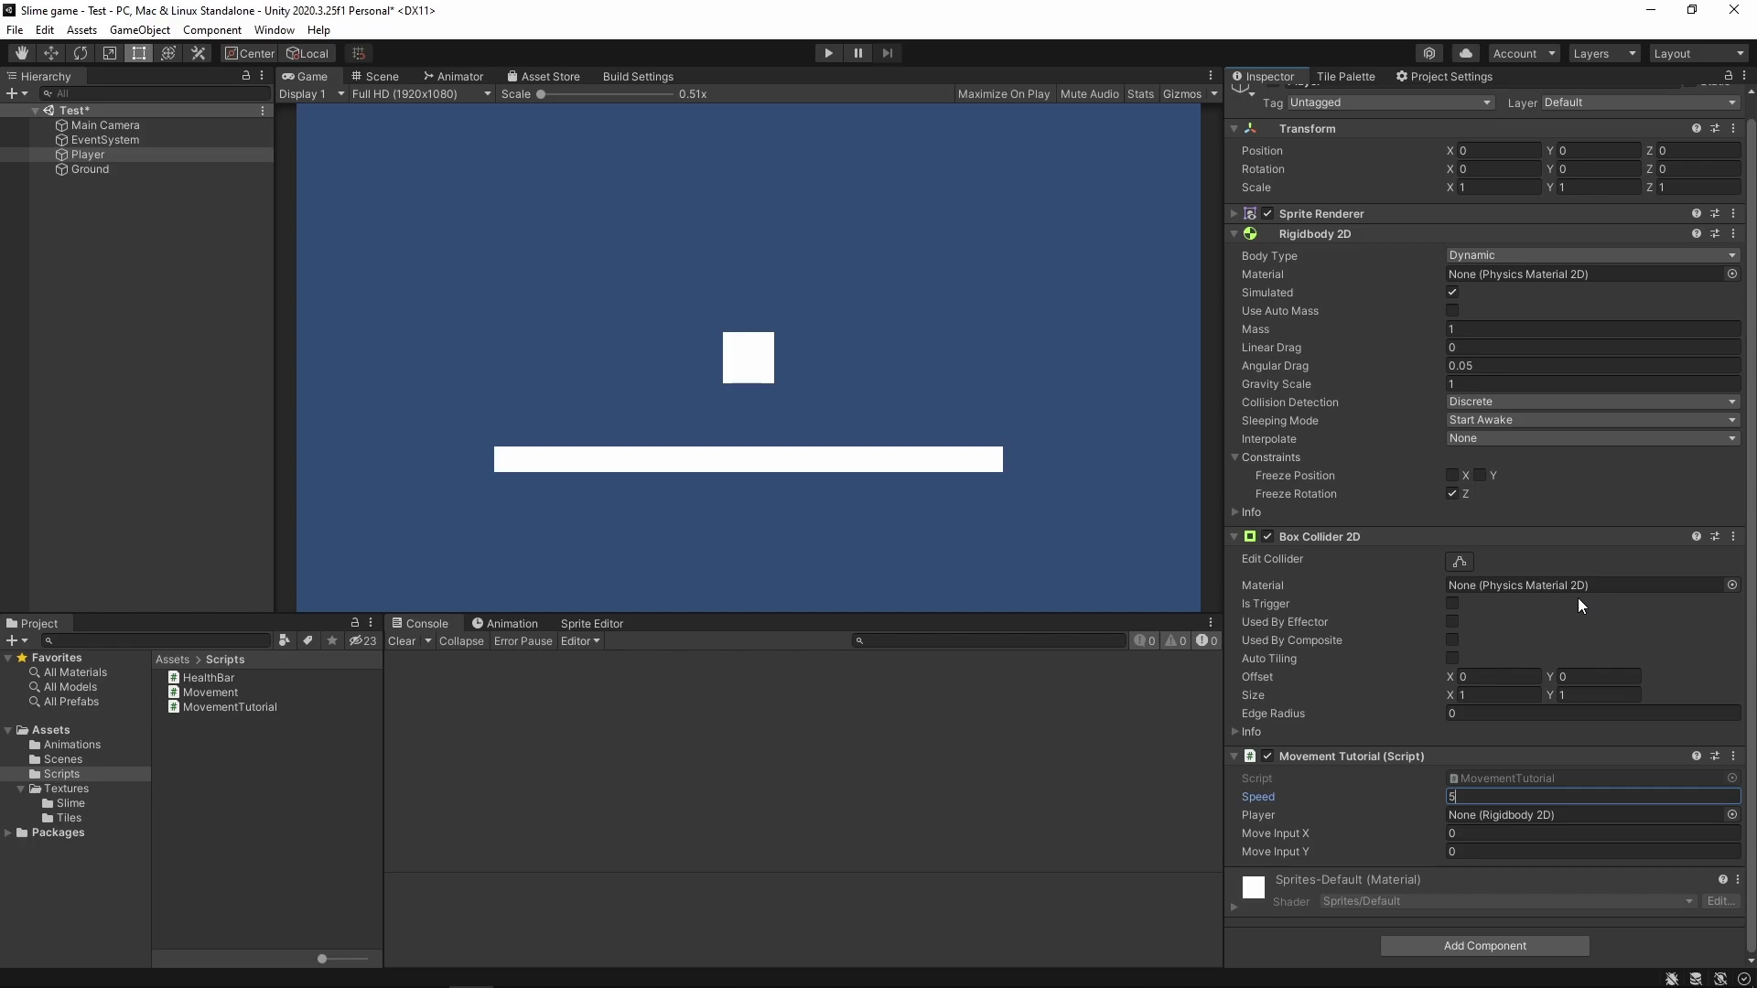
{"action": "left_click_drag", "start_coordinate": [130, 155], "coordinate": [1156, 477]}
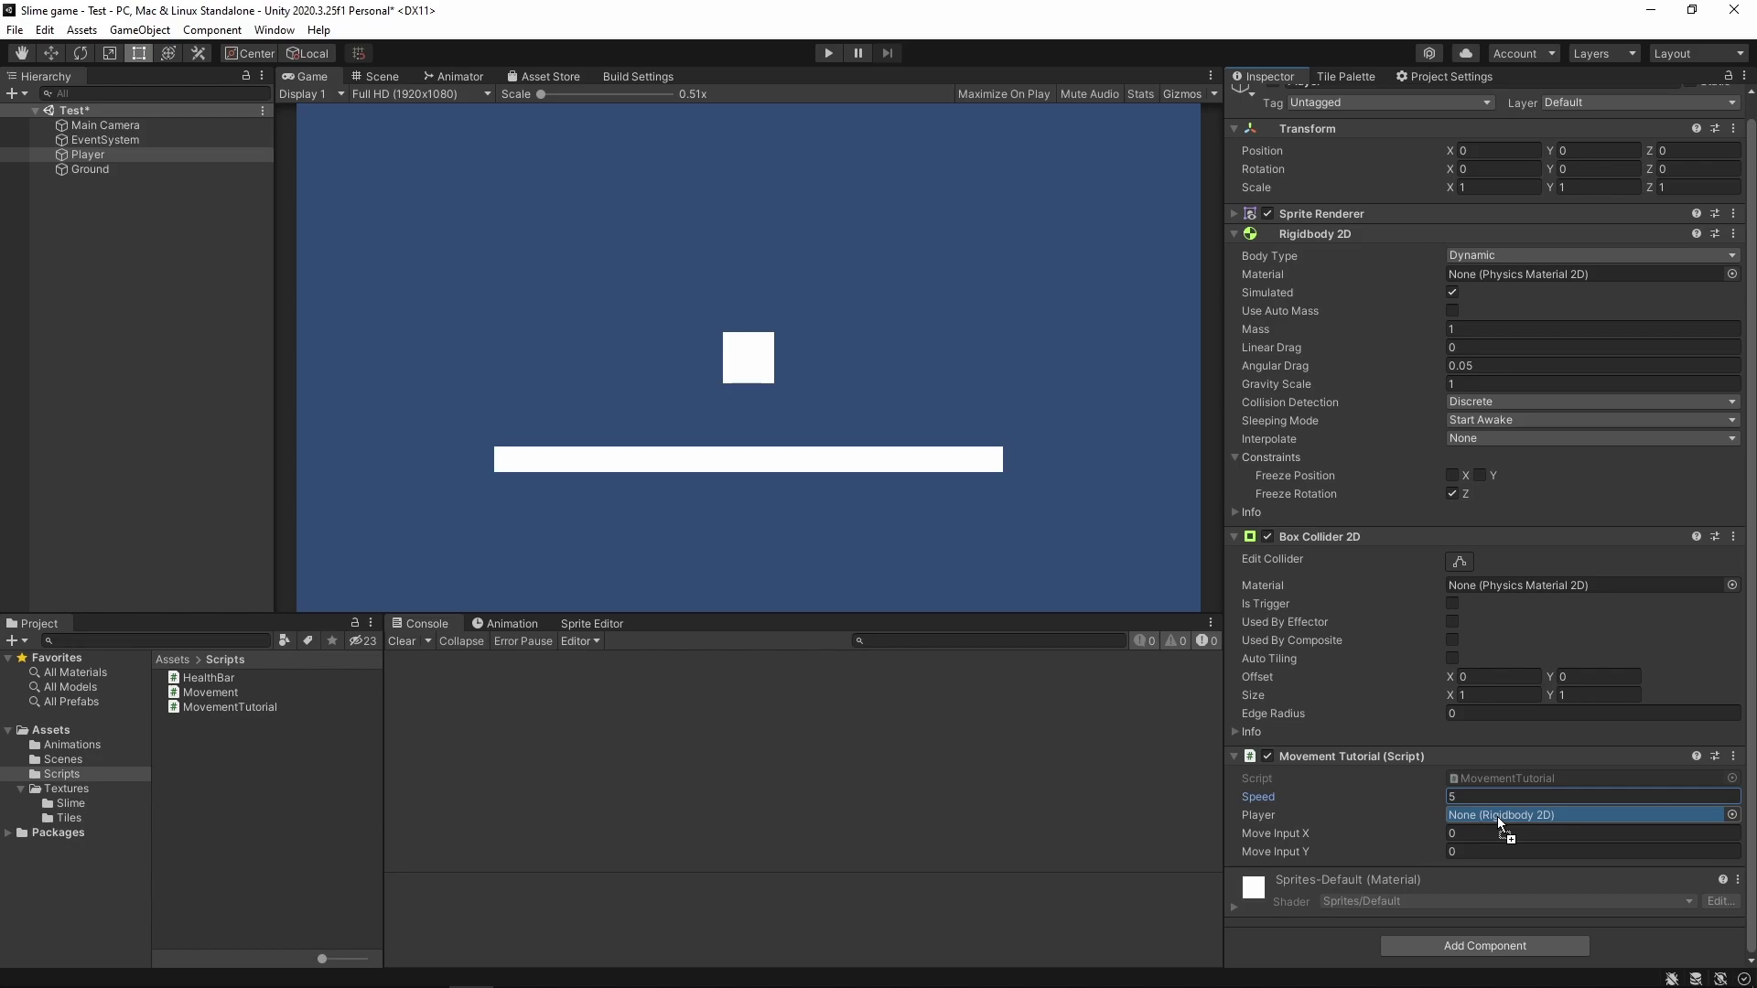
{"action": "left_click_drag", "start_coordinate": [1156, 477], "coordinate": [1497, 816]}
{"action": "key", "text": "ctrl+z"}
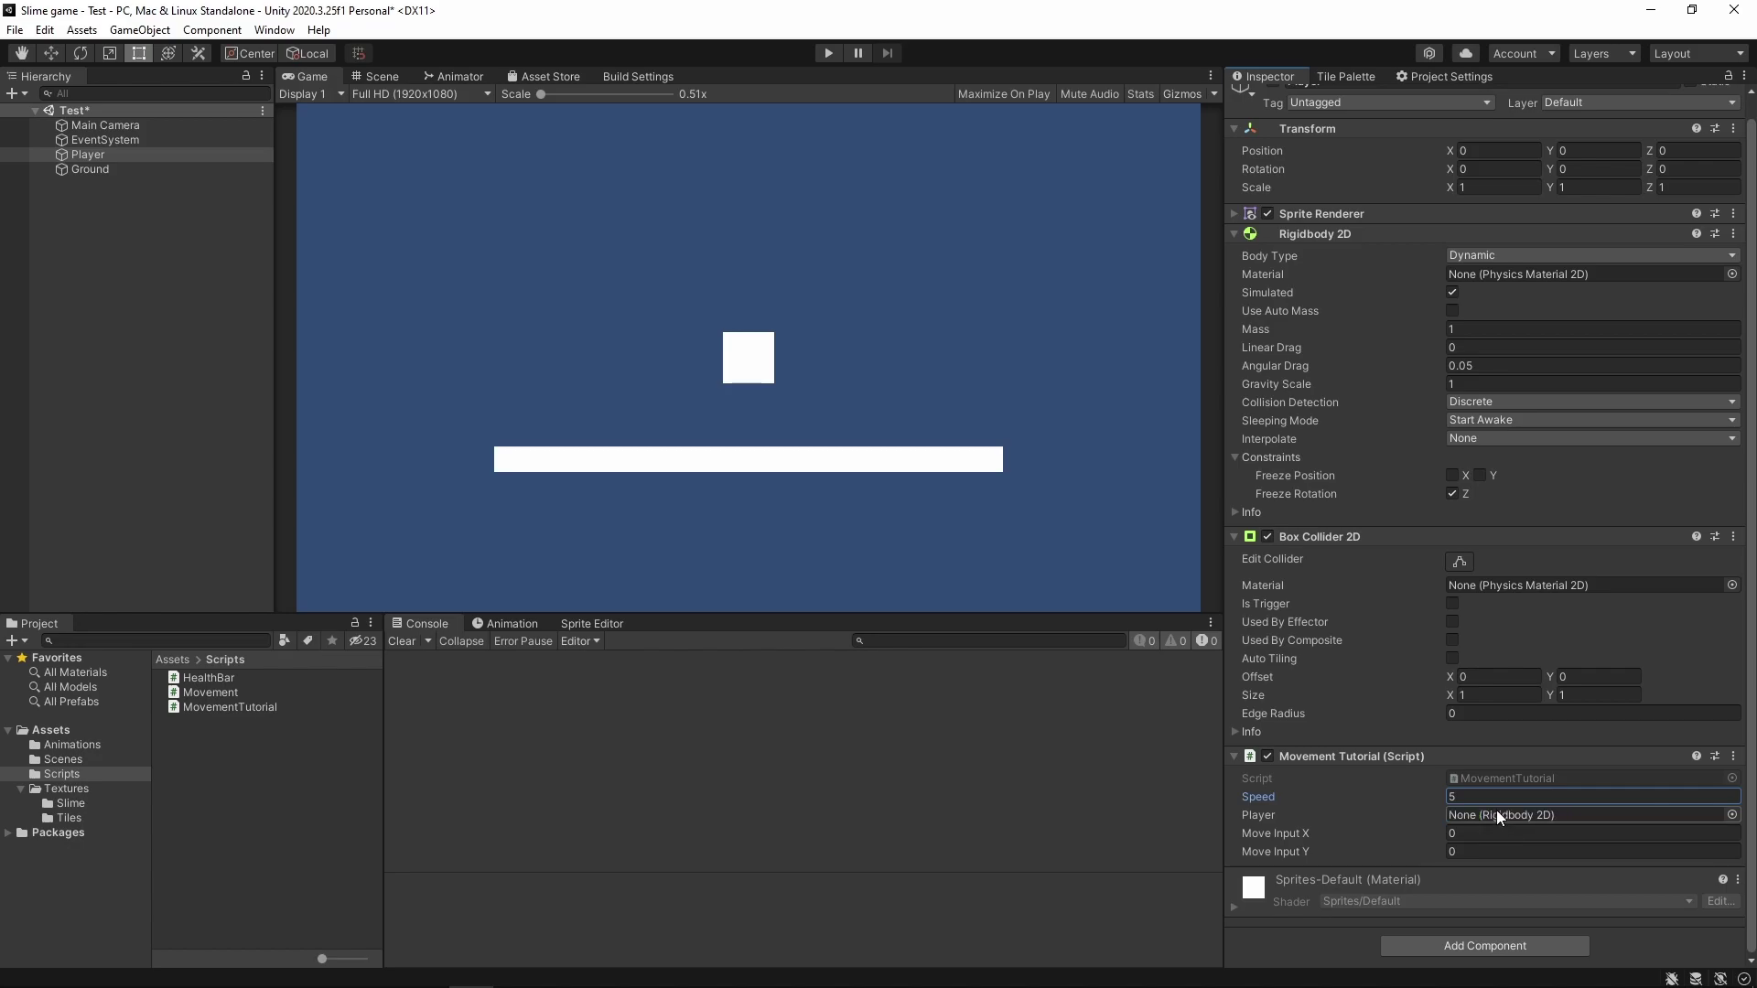
{"action": "key", "text": "ctrl+s"}
{"action": "key", "text": "ctrl+p"}
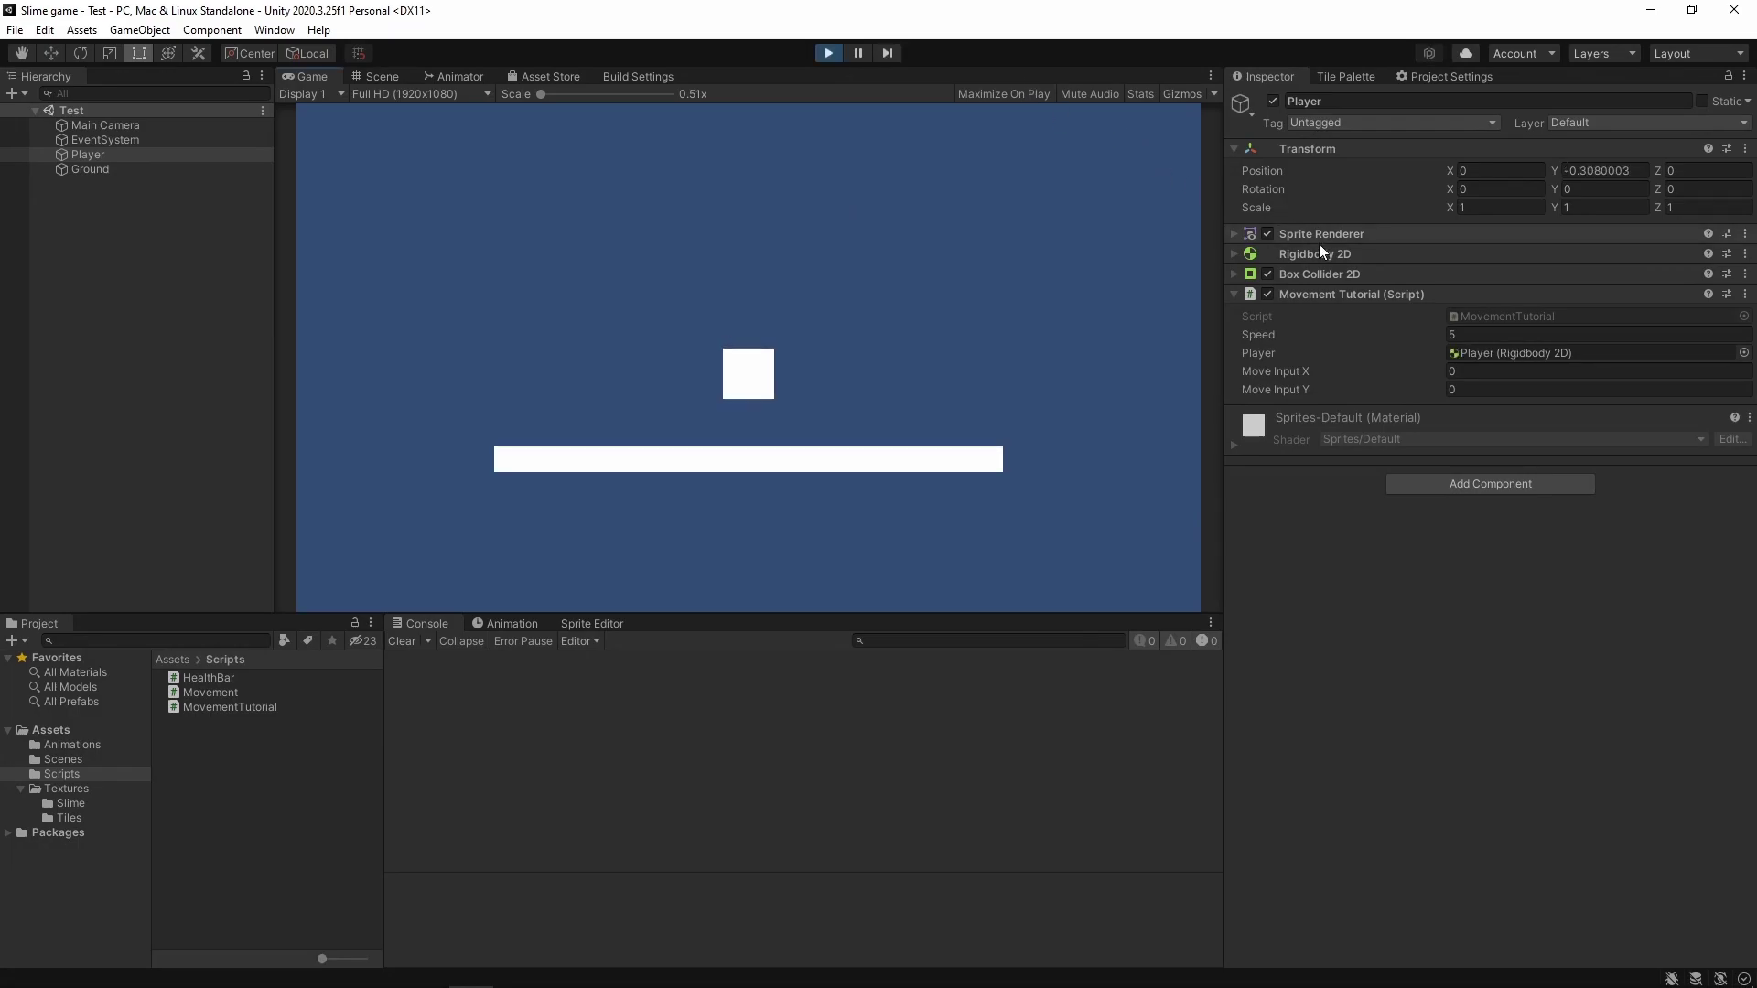
Drive the player square around the game view with the W, A, S and D keys.
{"action": "left_click", "coordinate": [1239, 255]}
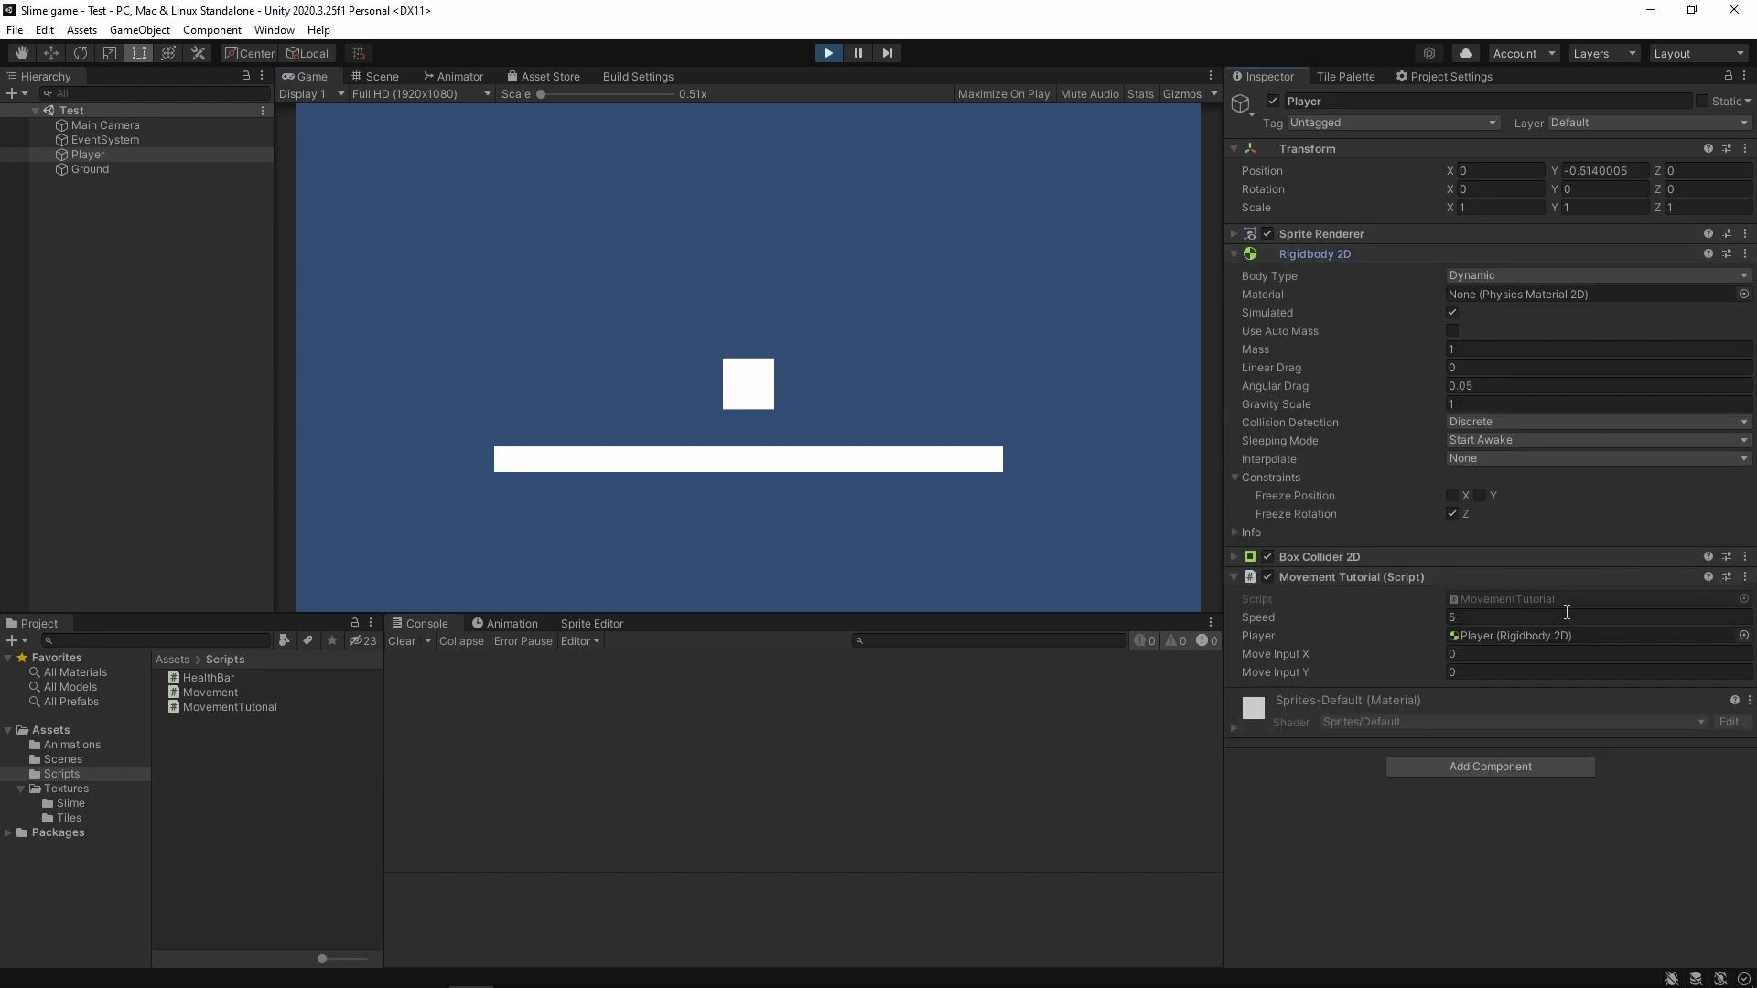
{"action": "left_click", "coordinate": [1002, 322]}
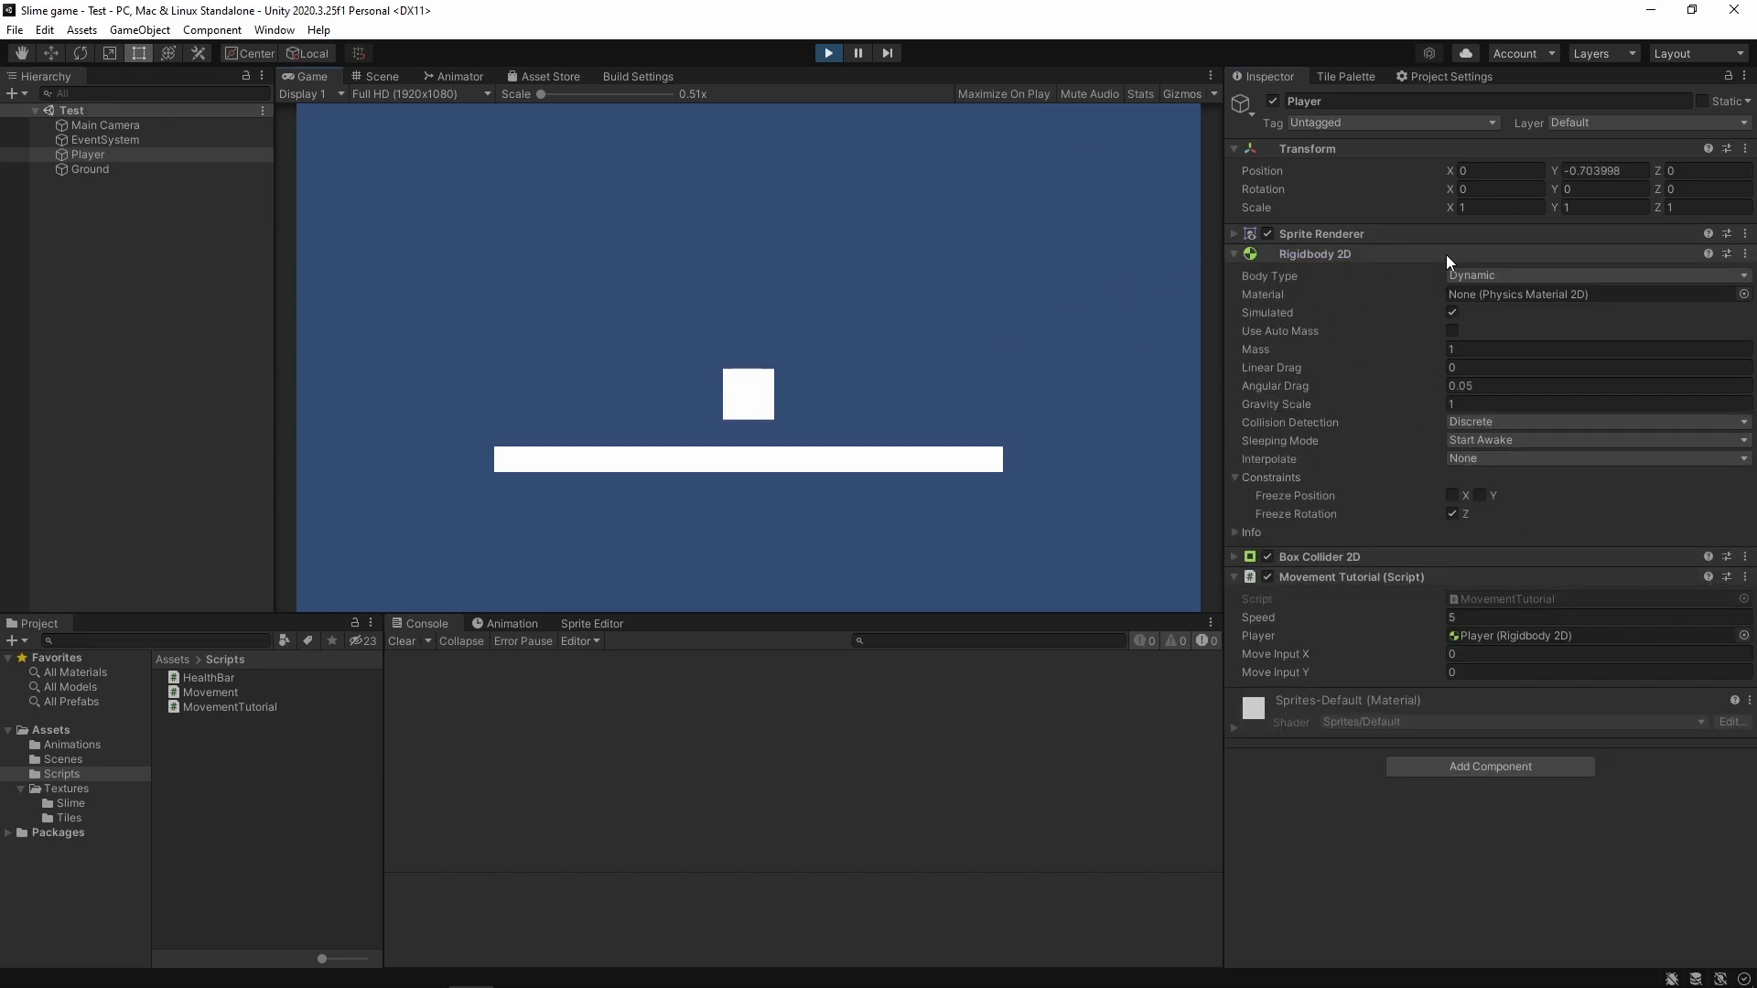
{"action": "key", "text": "w"}
{"action": "key", "text": "d"}
{"action": "key", "text": "a"}
{"action": "key", "text": "s"}
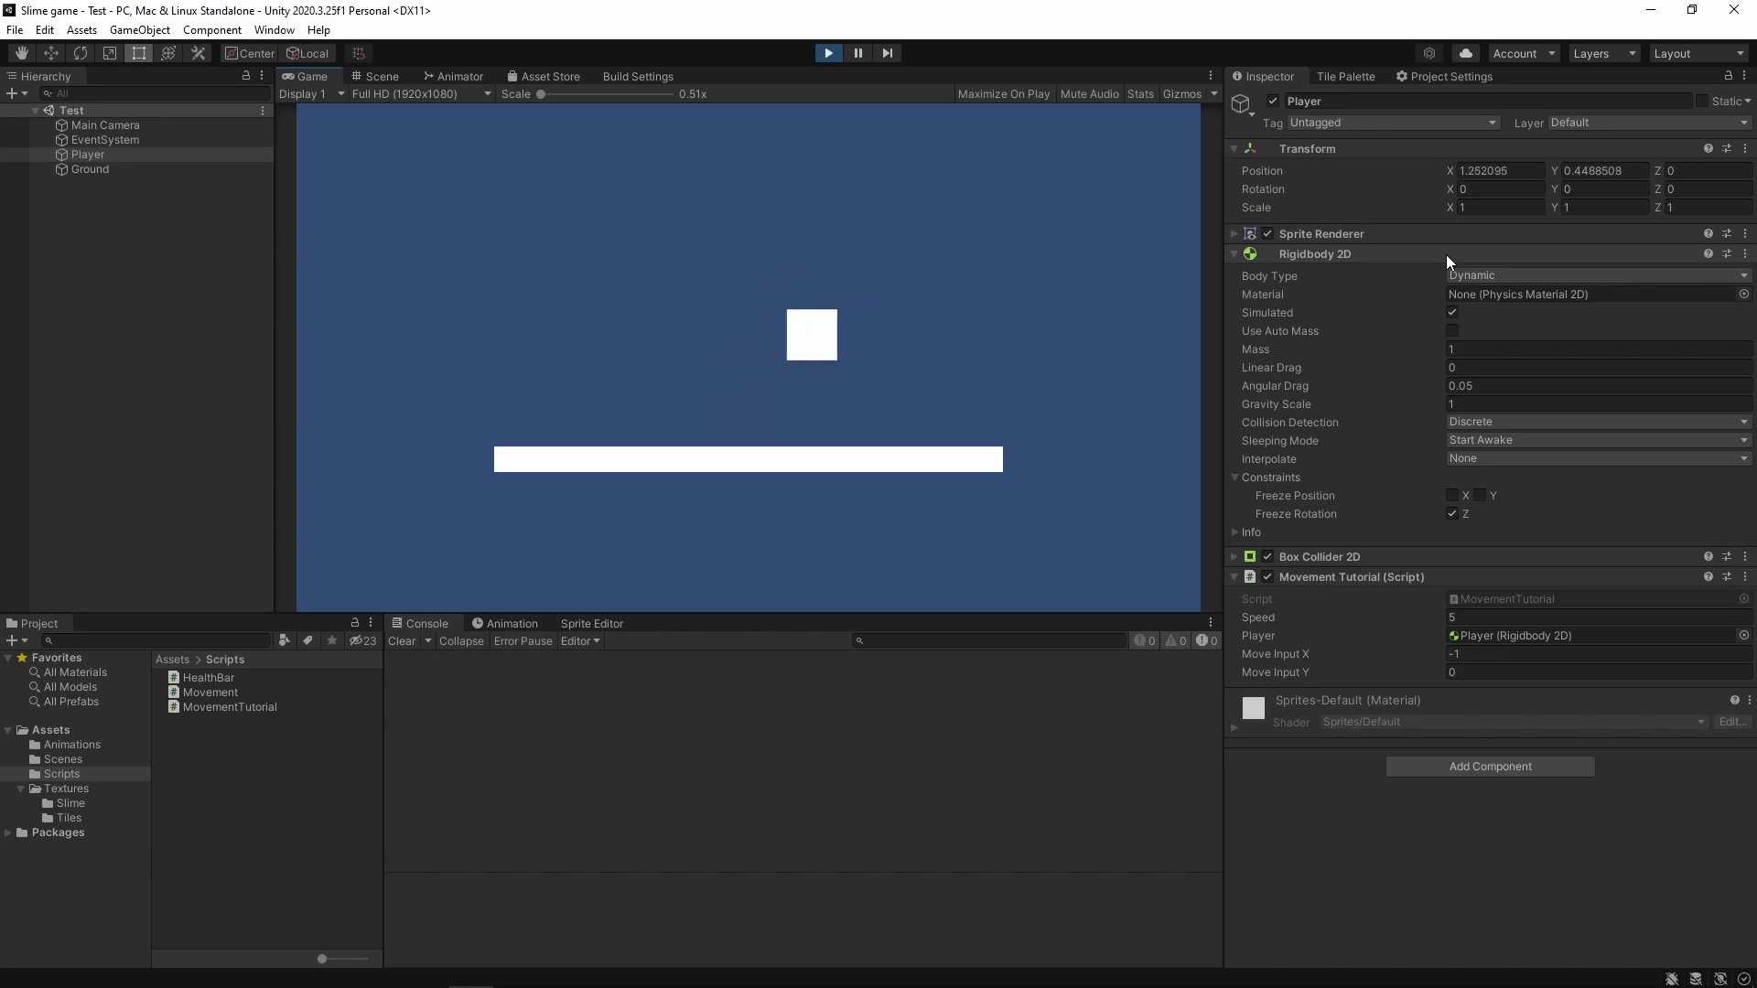
{"action": "key", "text": "d"}
{"action": "key", "text": "w"}
{"action": "key", "text": "a"}
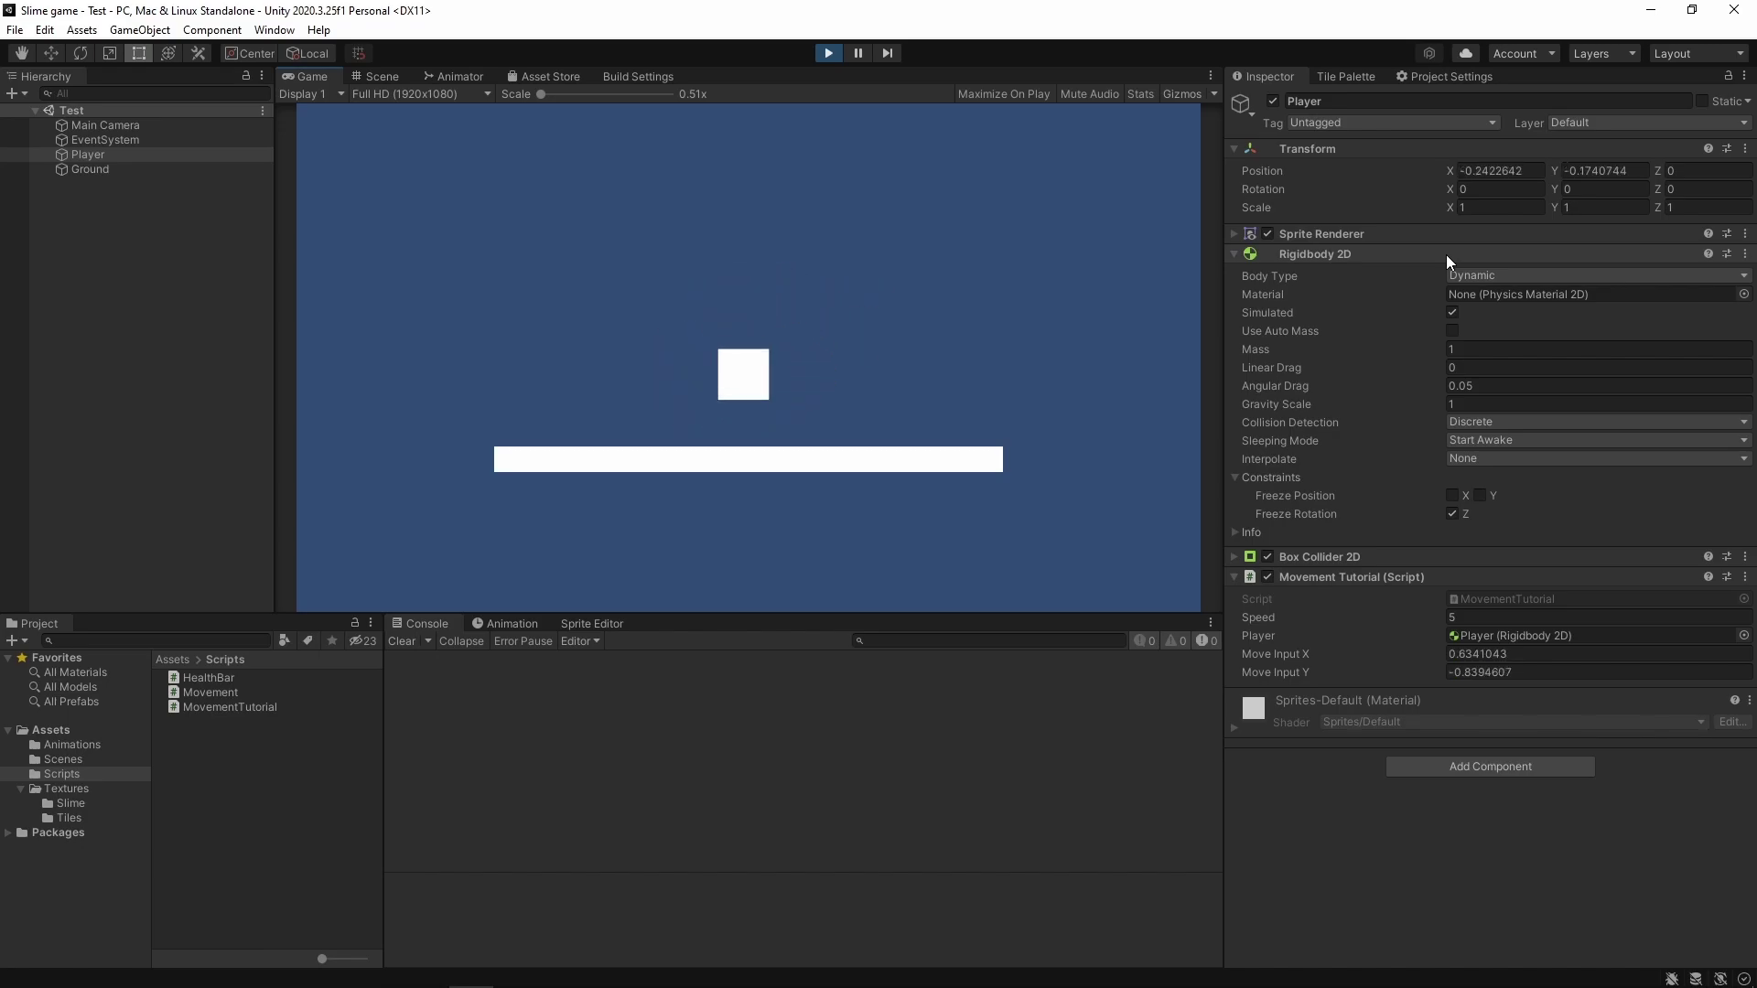
{"action": "key", "text": "w"}
{"action": "key", "text": "d"}
{"action": "key", "text": "a"}
{"action": "key", "text": "s"}
{"action": "key", "text": "d"}
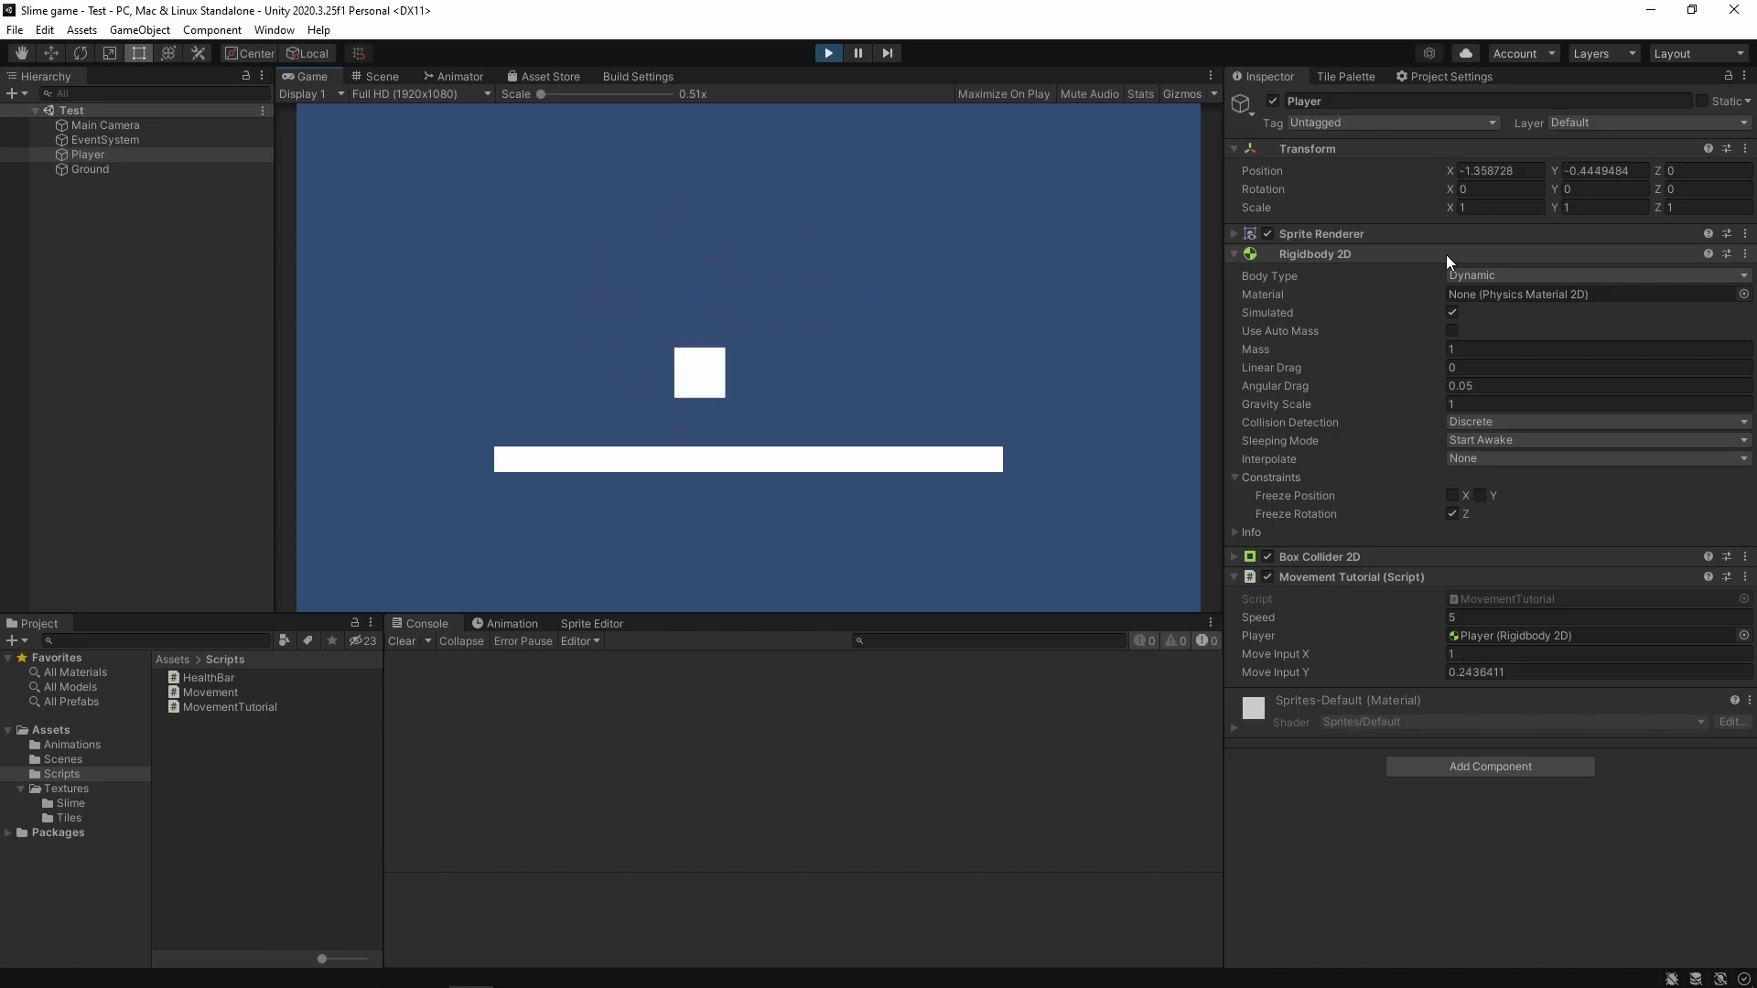
{"action": "key", "text": "w"}
{"action": "key", "text": "a"}
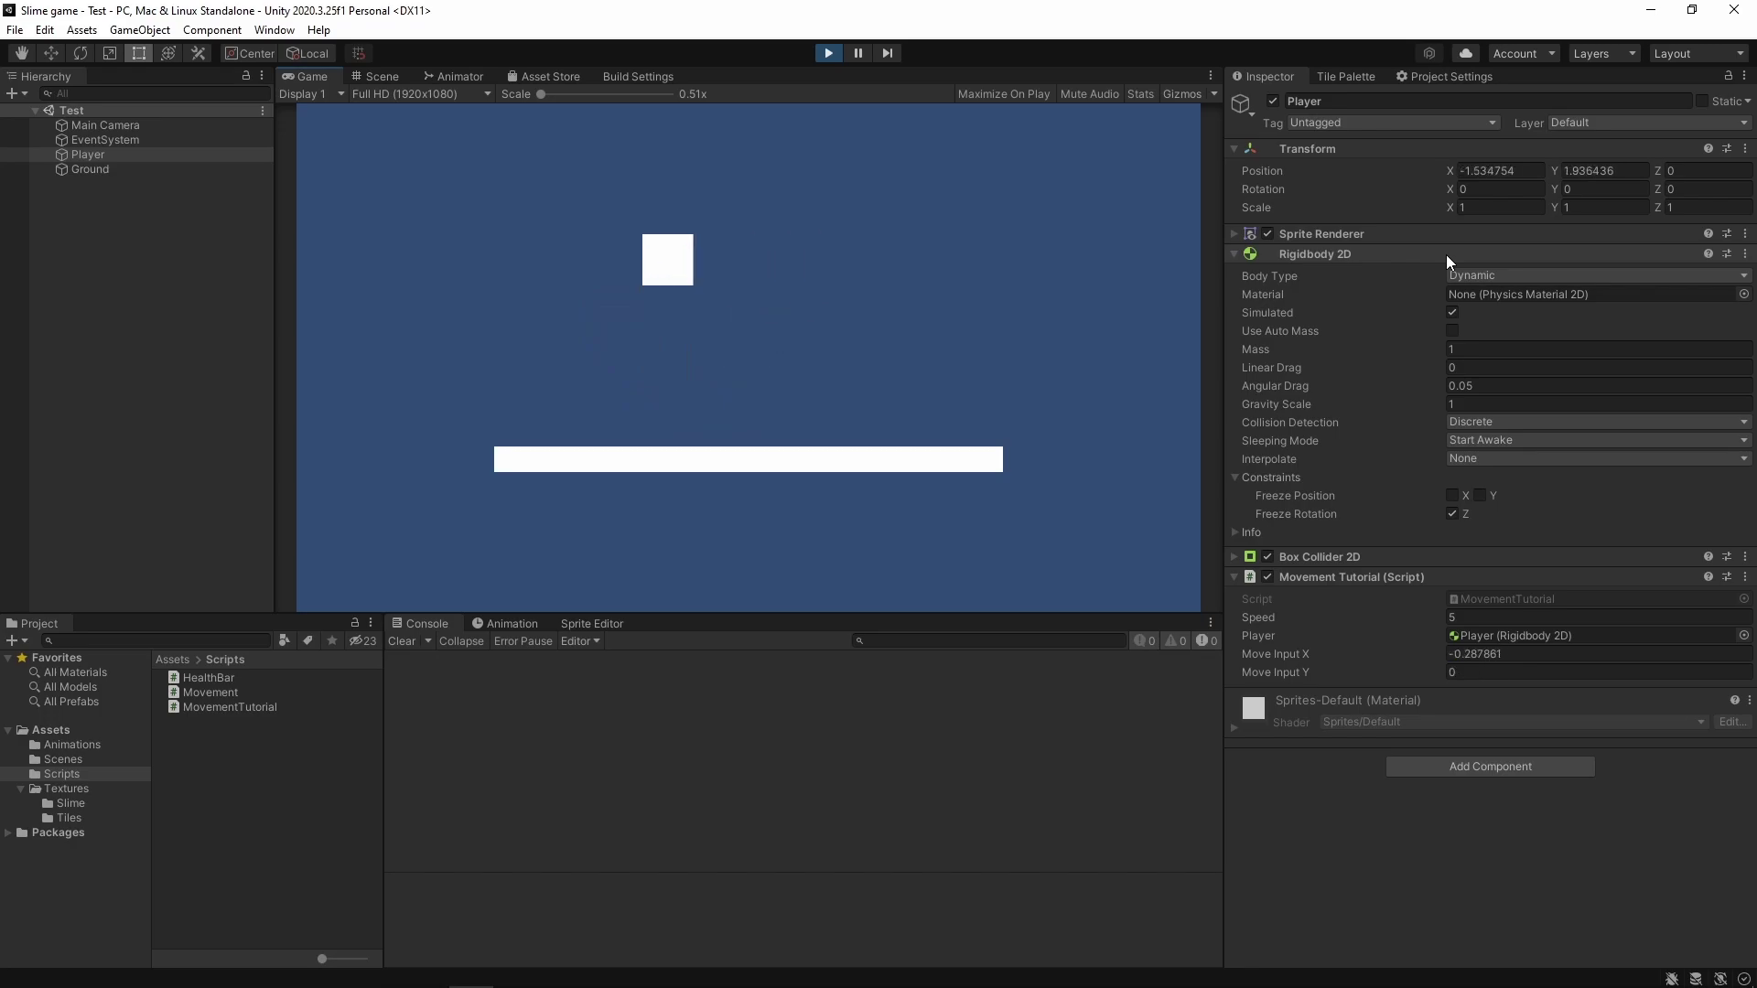
{"action": "key", "text": "d"}
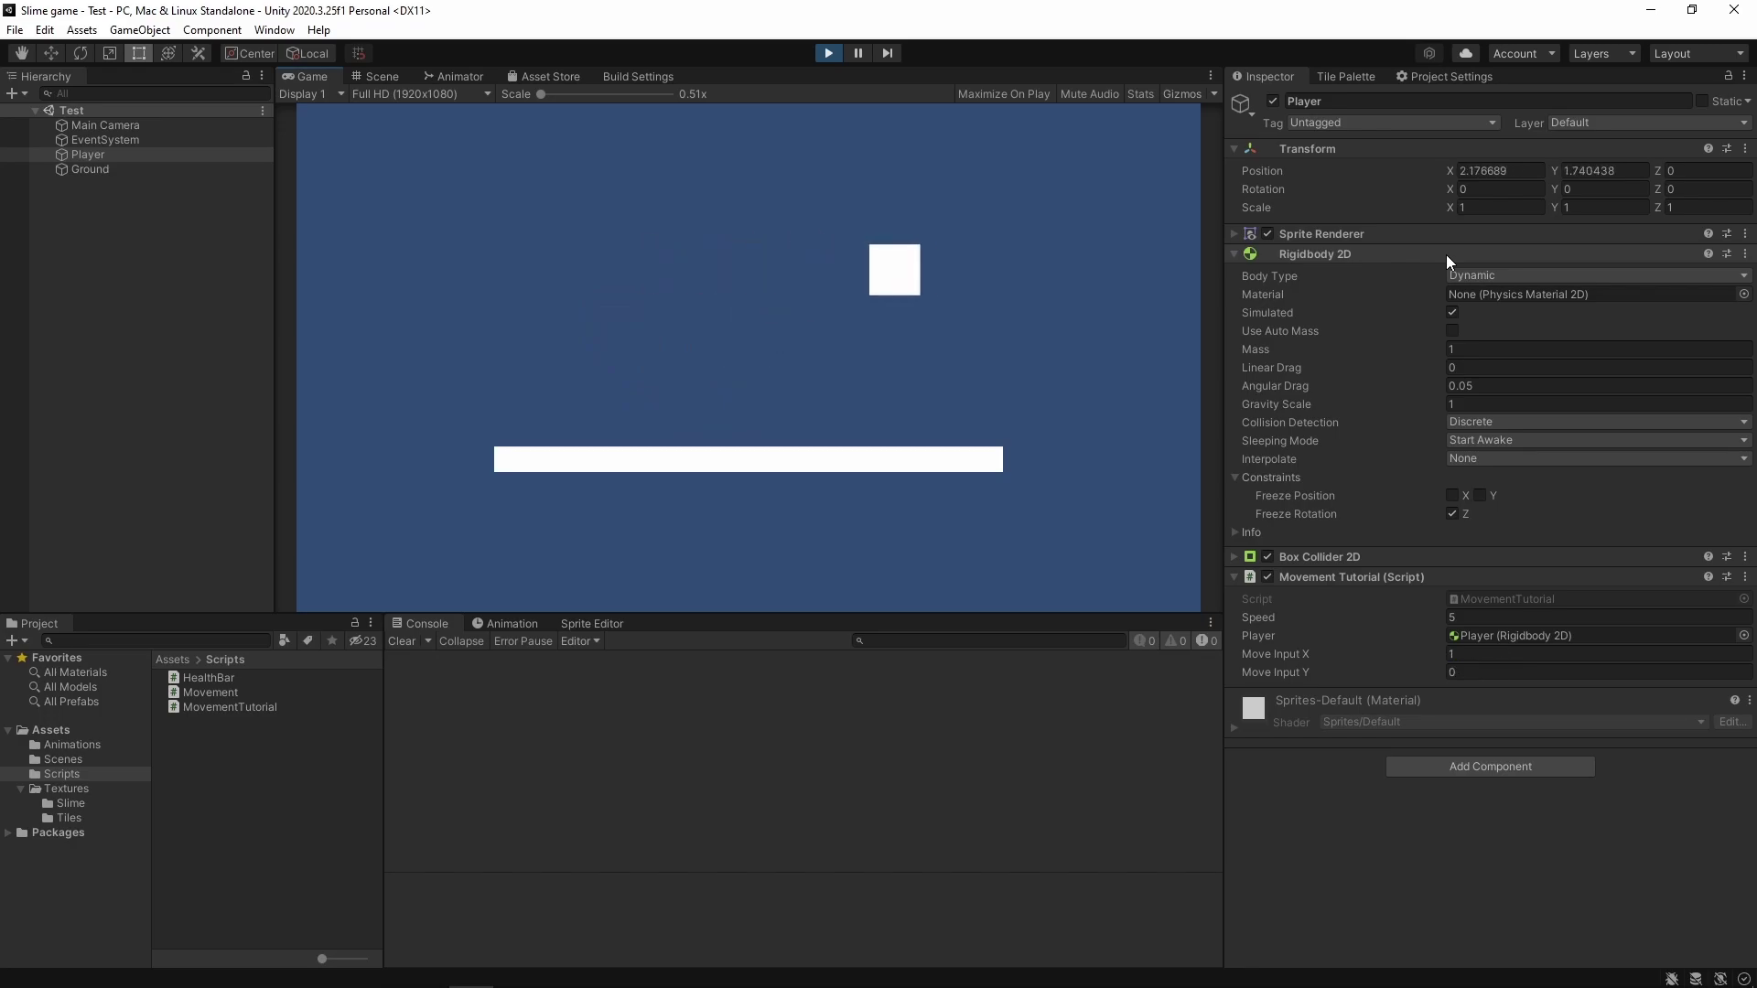
{"action": "key", "text": "a"}
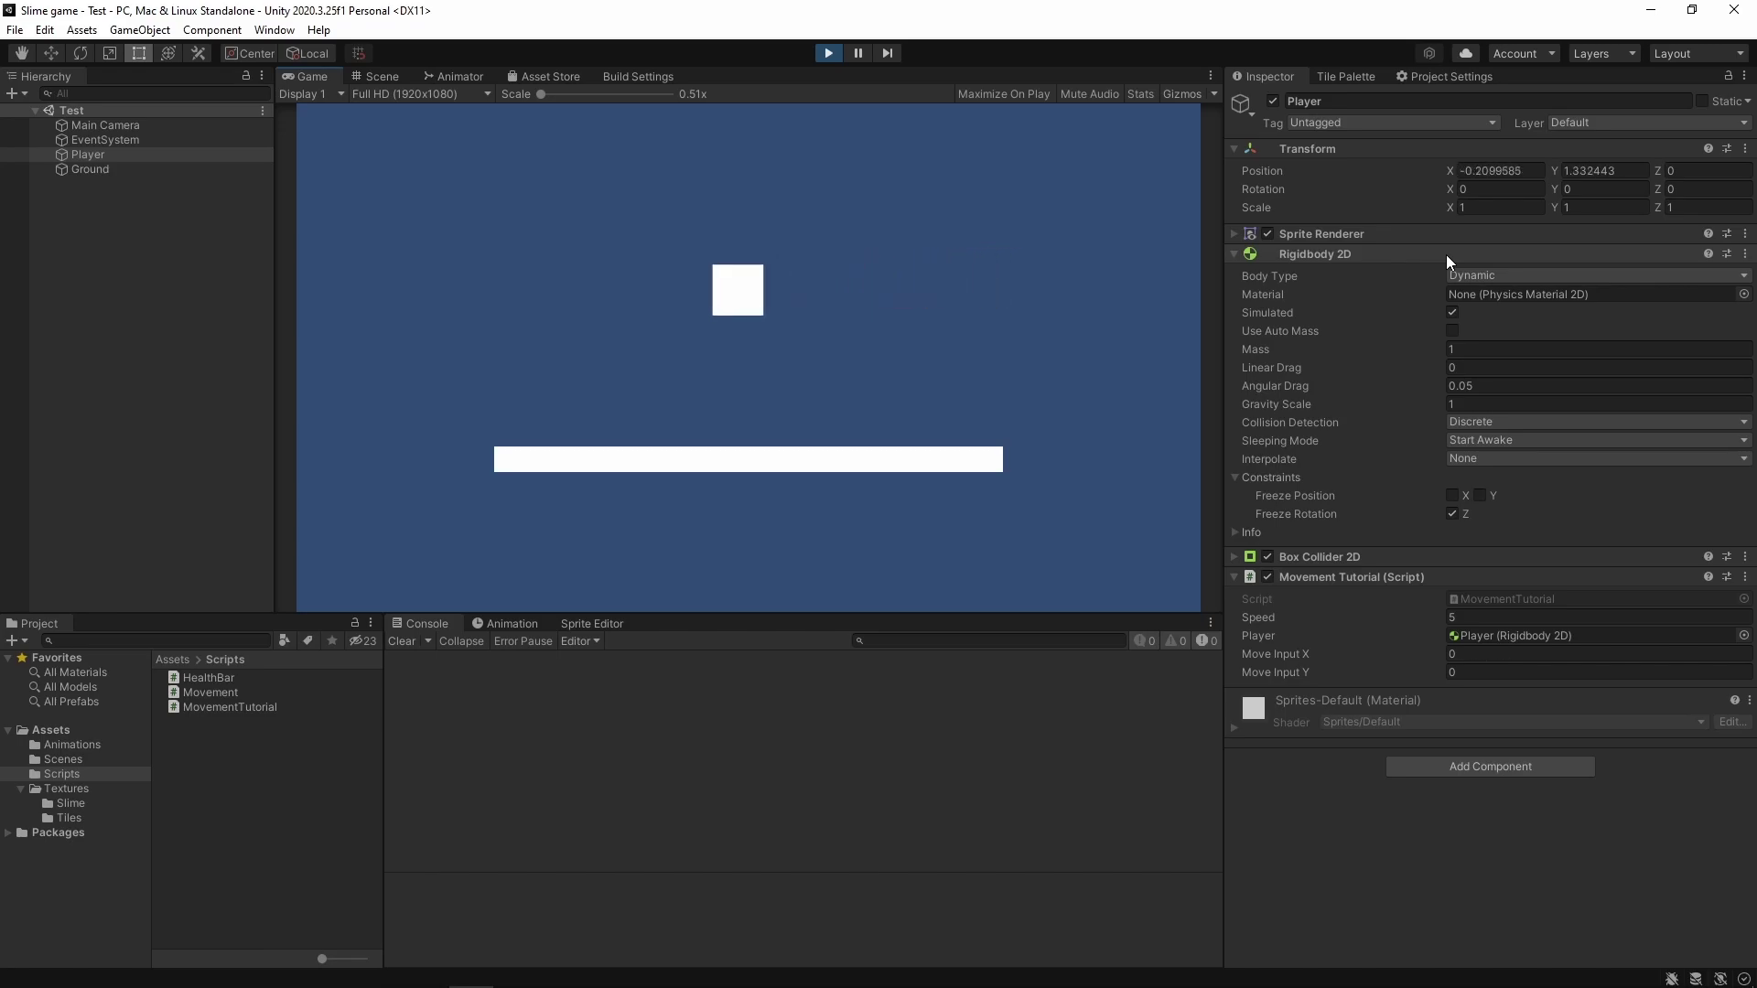
{"action": "key", "text": "d"}
{"action": "key", "text": "s"}
{"action": "key", "text": "w"}
{"action": "key", "text": "a"}
{"action": "key", "text": "s"}
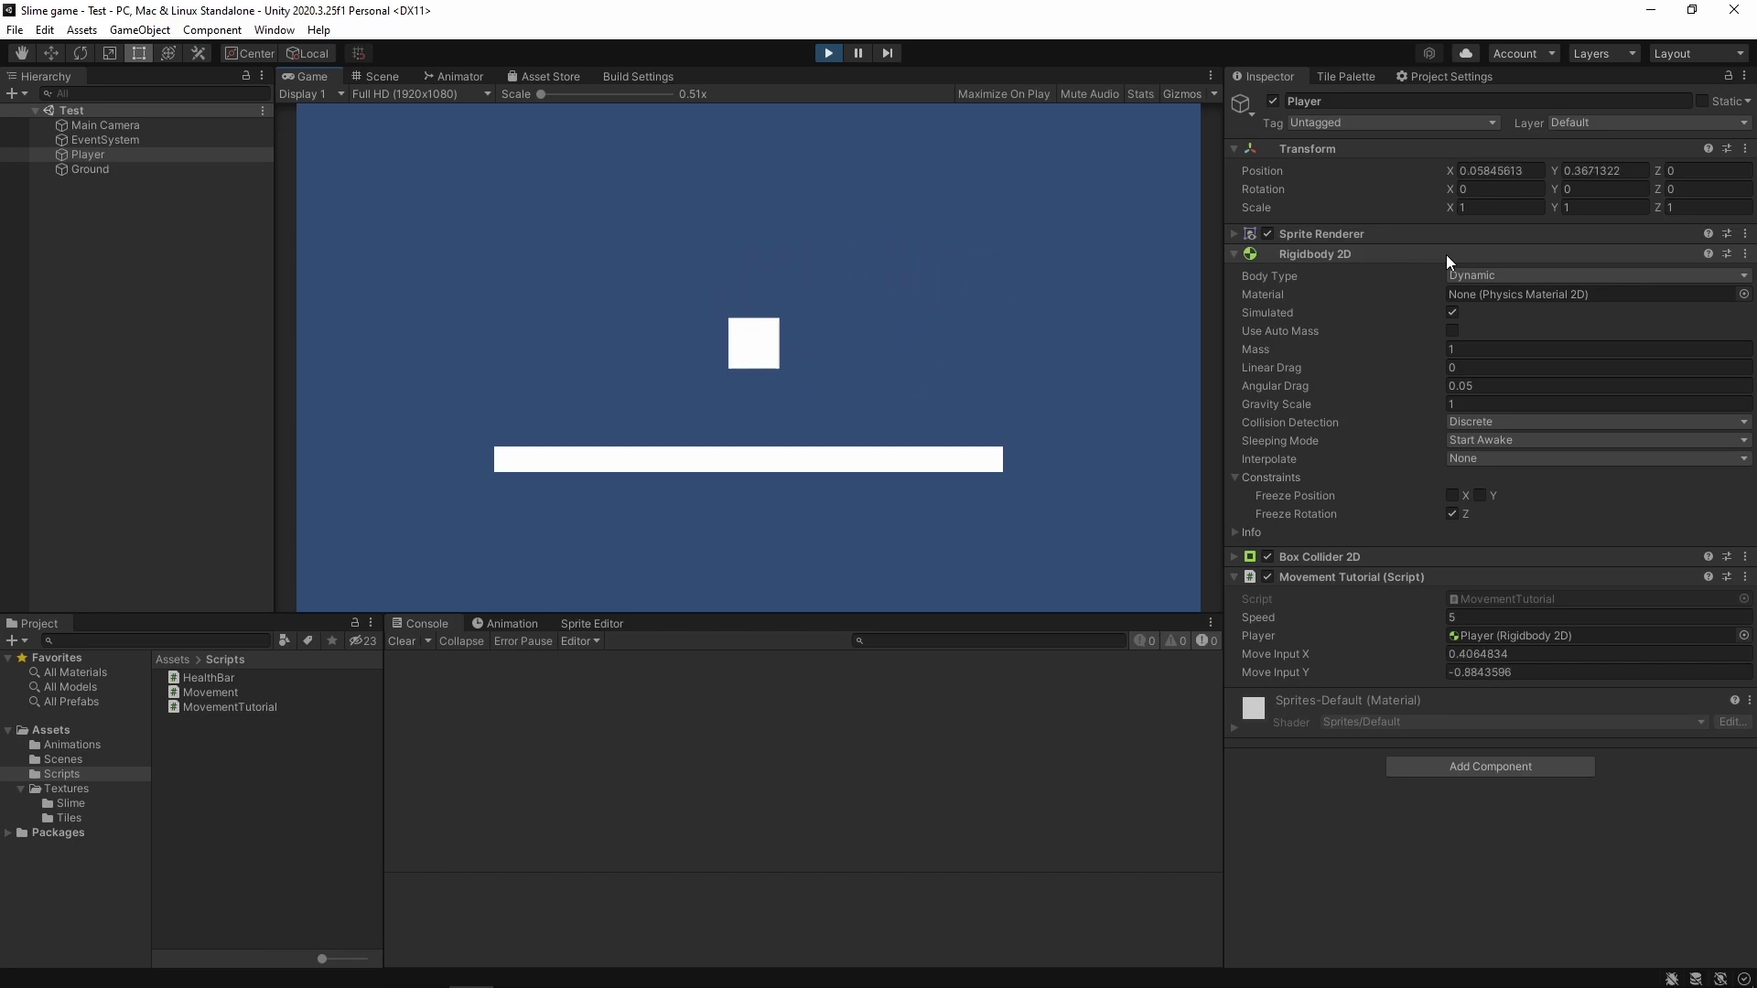
{"action": "key", "text": "d"}
{"action": "key", "text": "w"}
{"action": "key", "text": "a"}
{"action": "key", "text": "d"}
{"action": "key", "text": "w"}
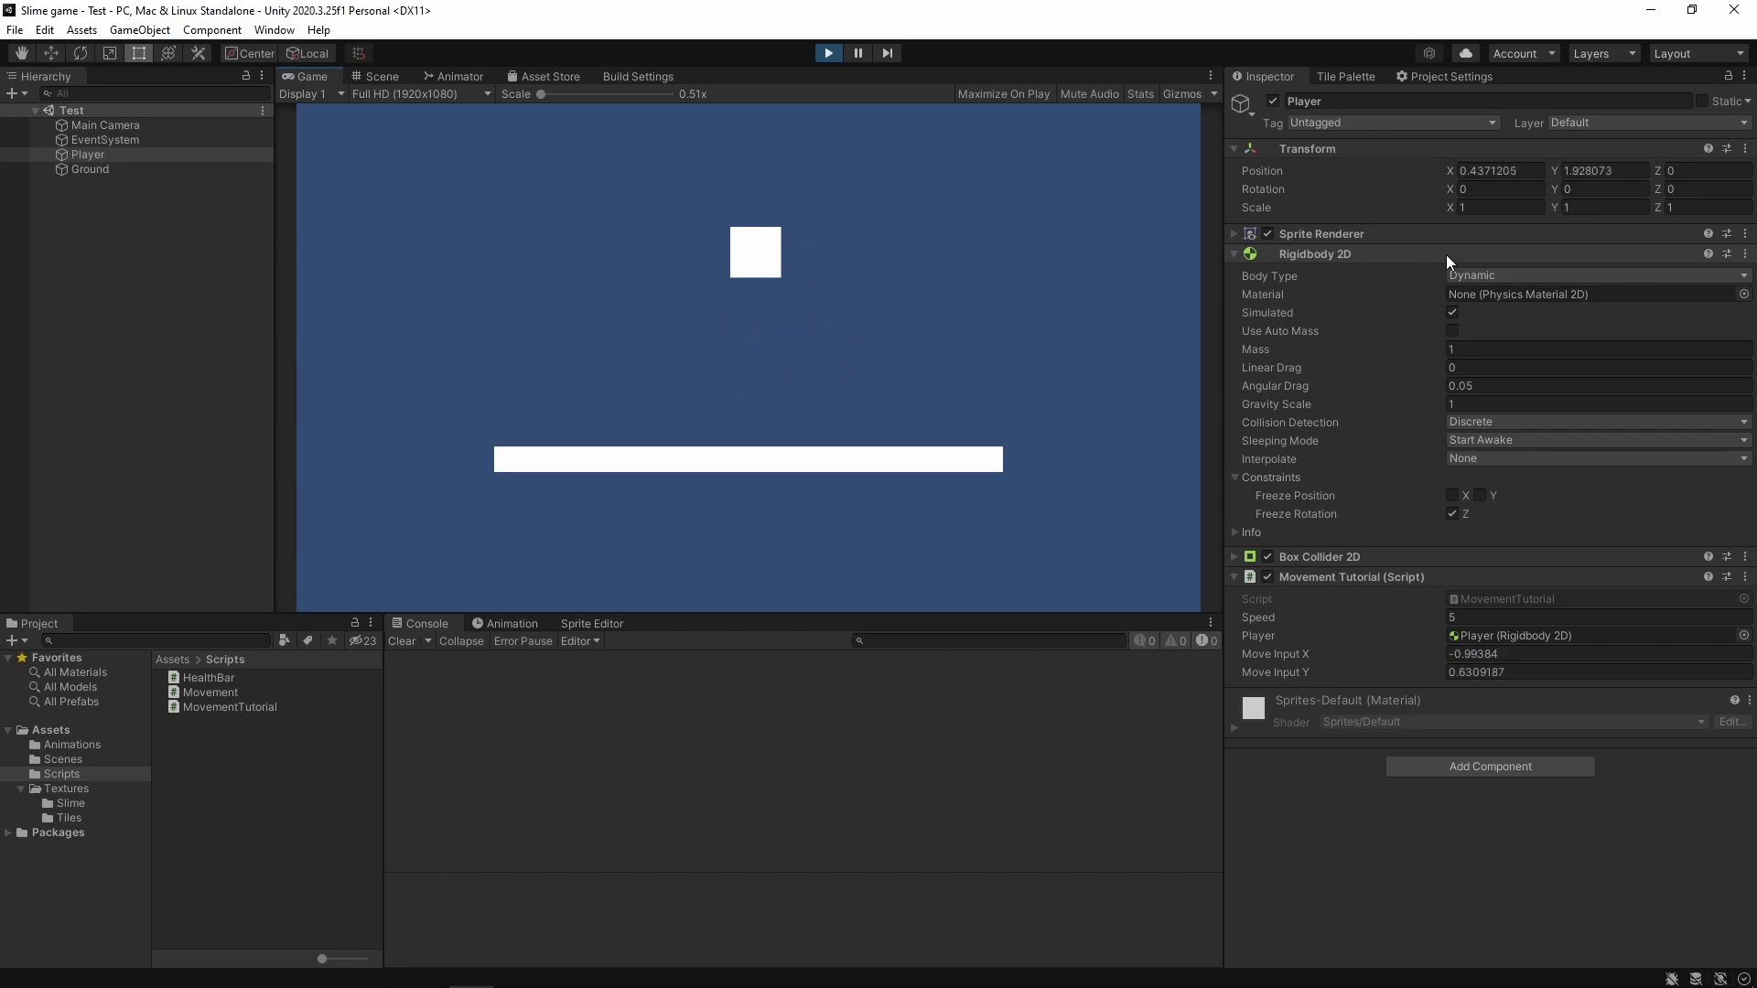
{"action": "key", "text": "a"}
{"action": "key", "text": "w"}
{"action": "key", "text": "a"}
{"action": "key", "text": "s"}
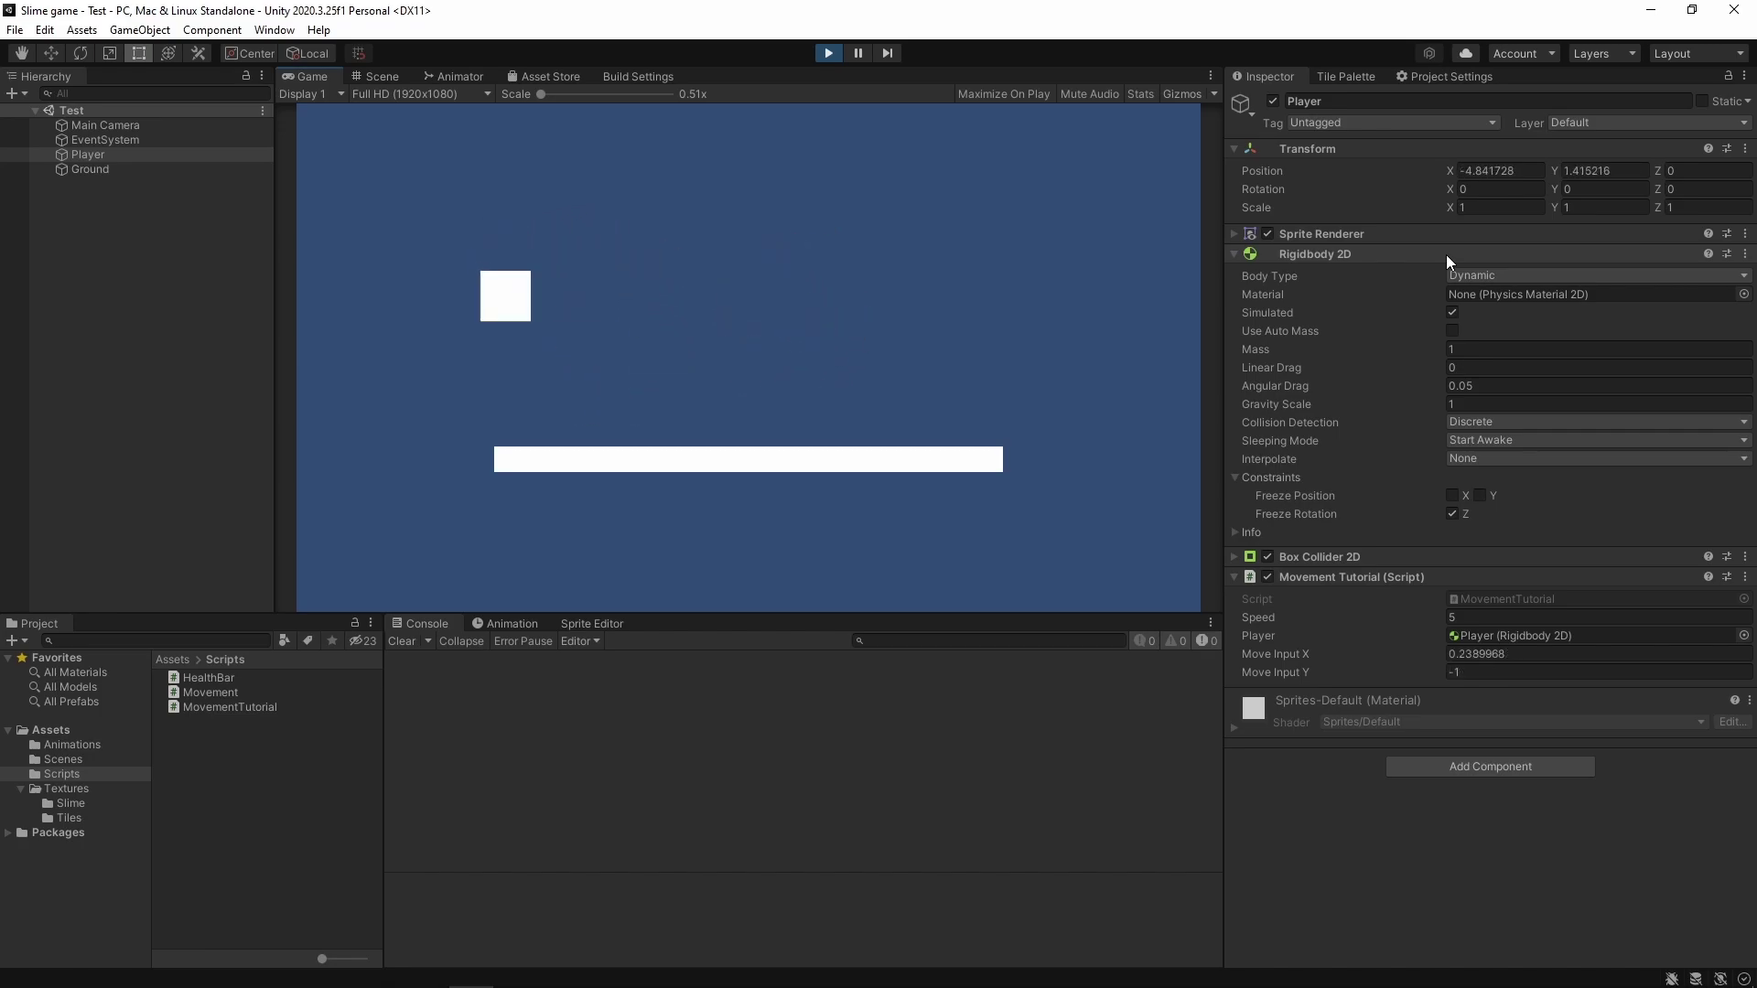
{"action": "key", "text": "d"}
{"action": "key", "text": "w"}
{"action": "key", "text": "s"}
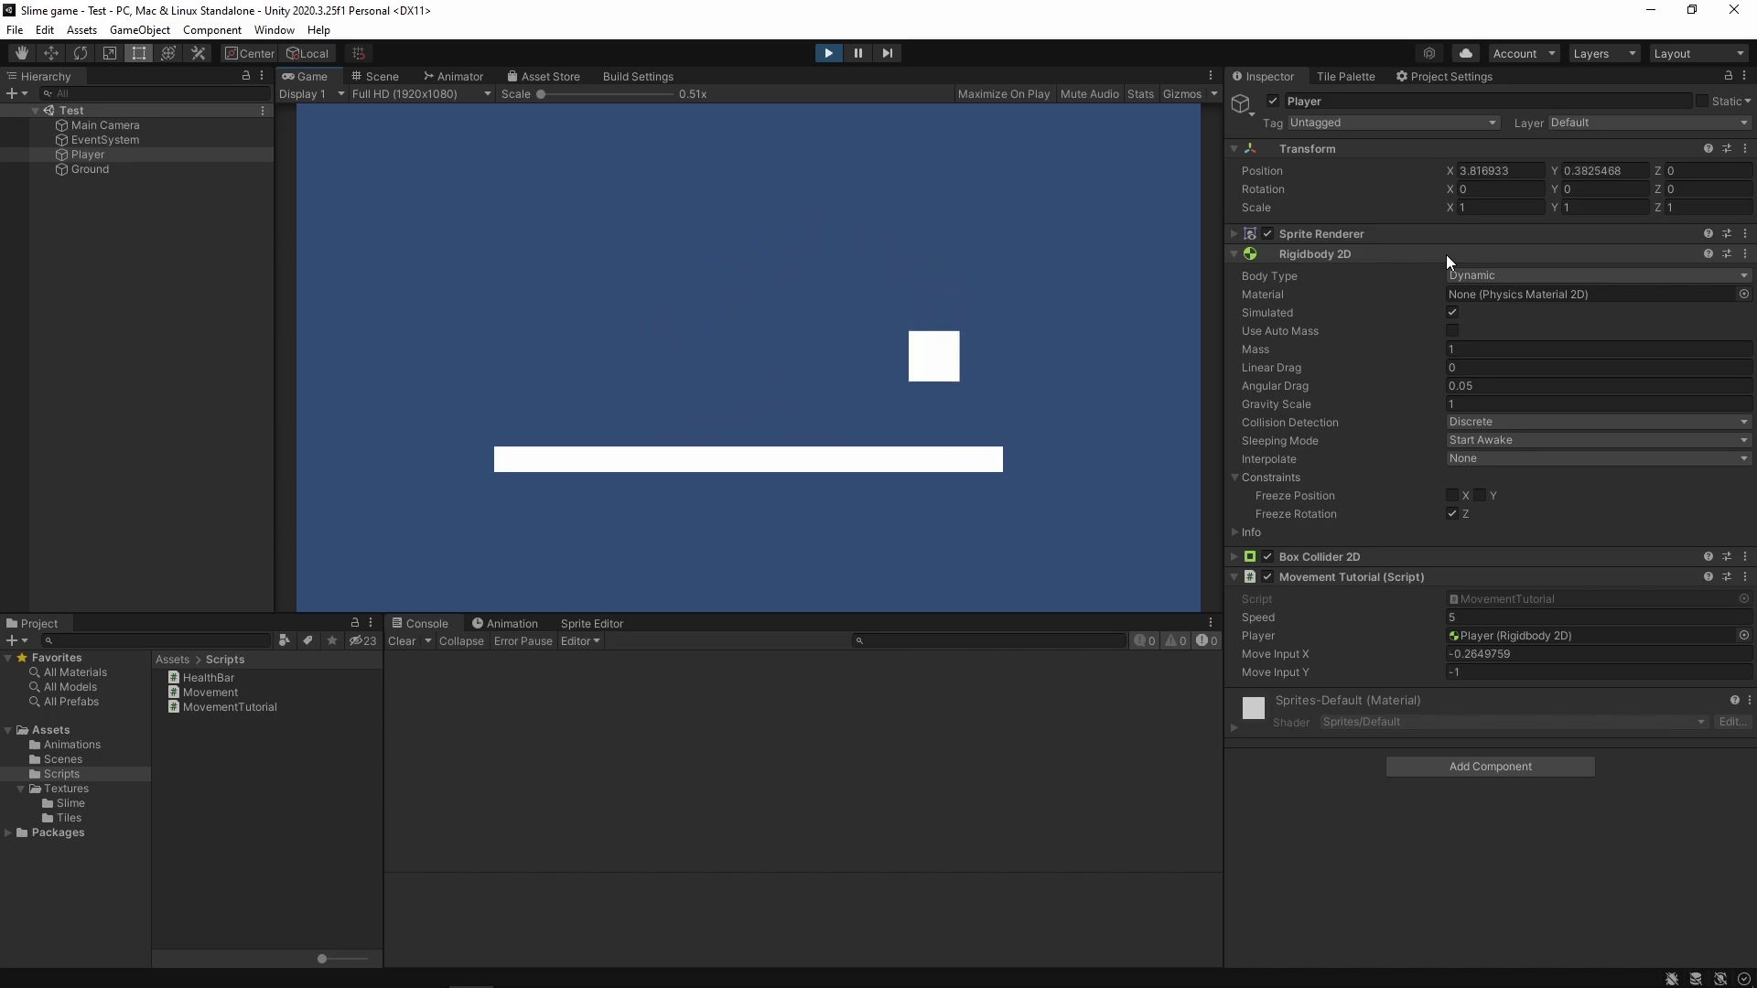
{"action": "key", "text": "a"}
{"action": "key", "text": "w"}
{"action": "key", "text": "d"}
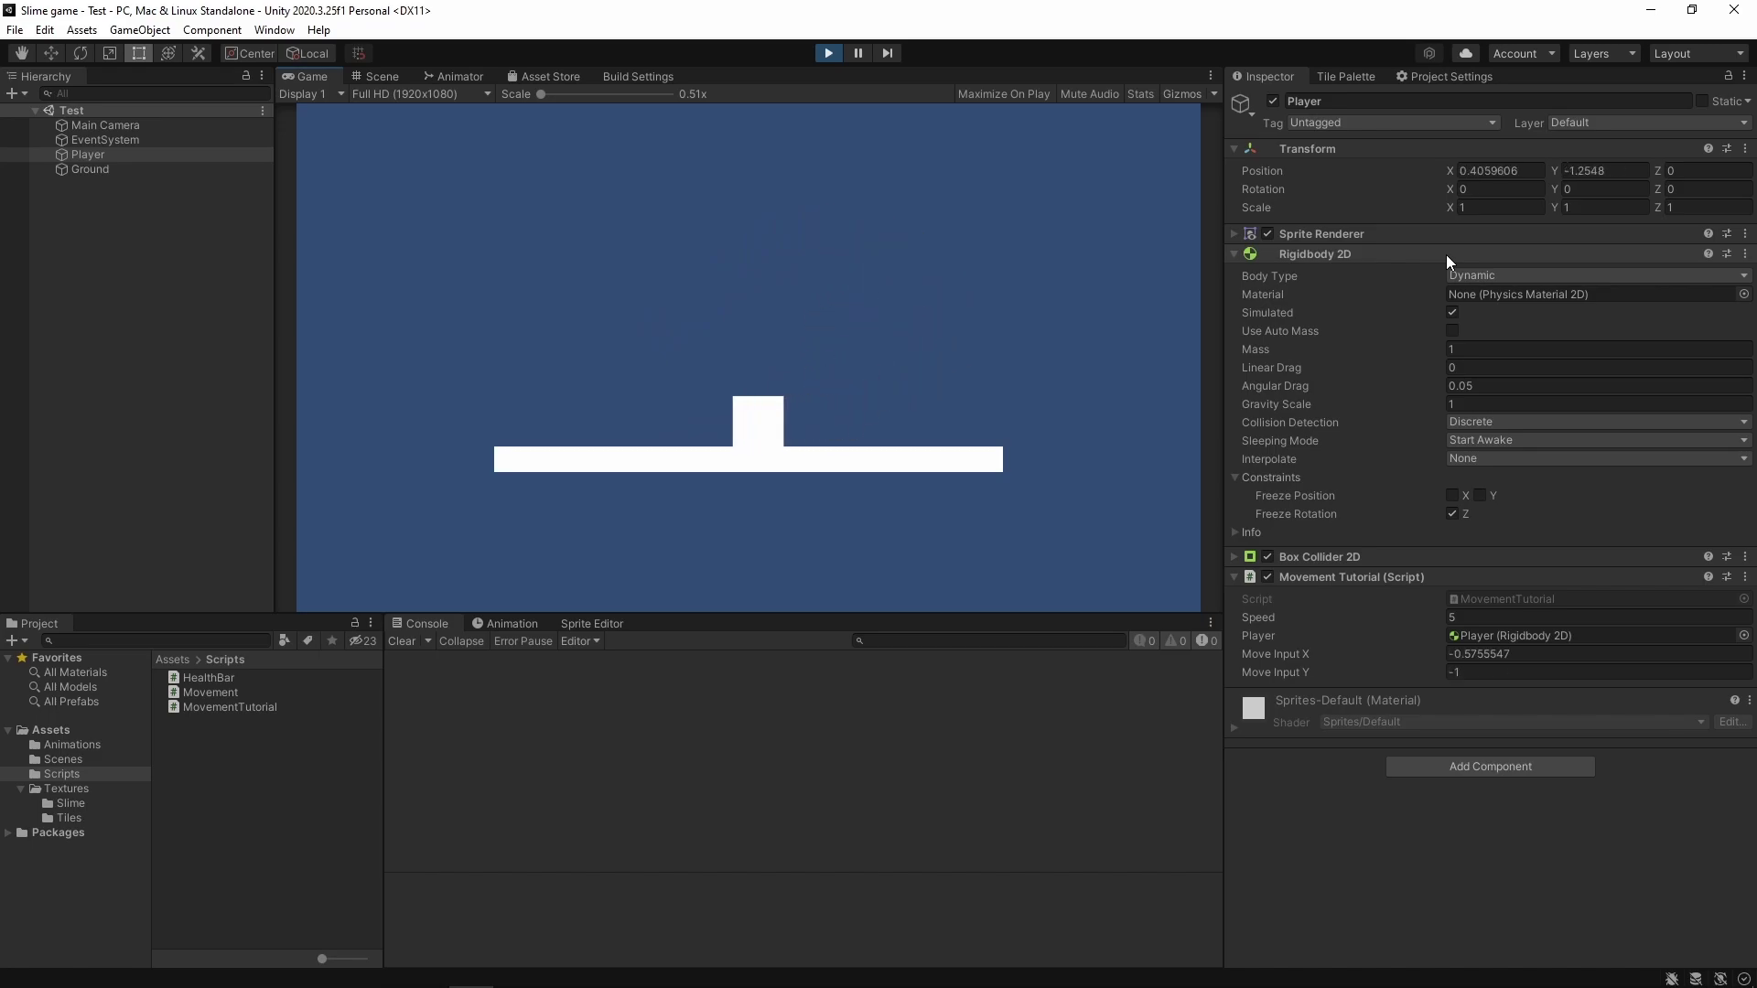
Test jumping with Space and the arrow keys, then stop Play mode.
{"action": "key", "text": "Right"}
{"action": "key", "text": "Left"}
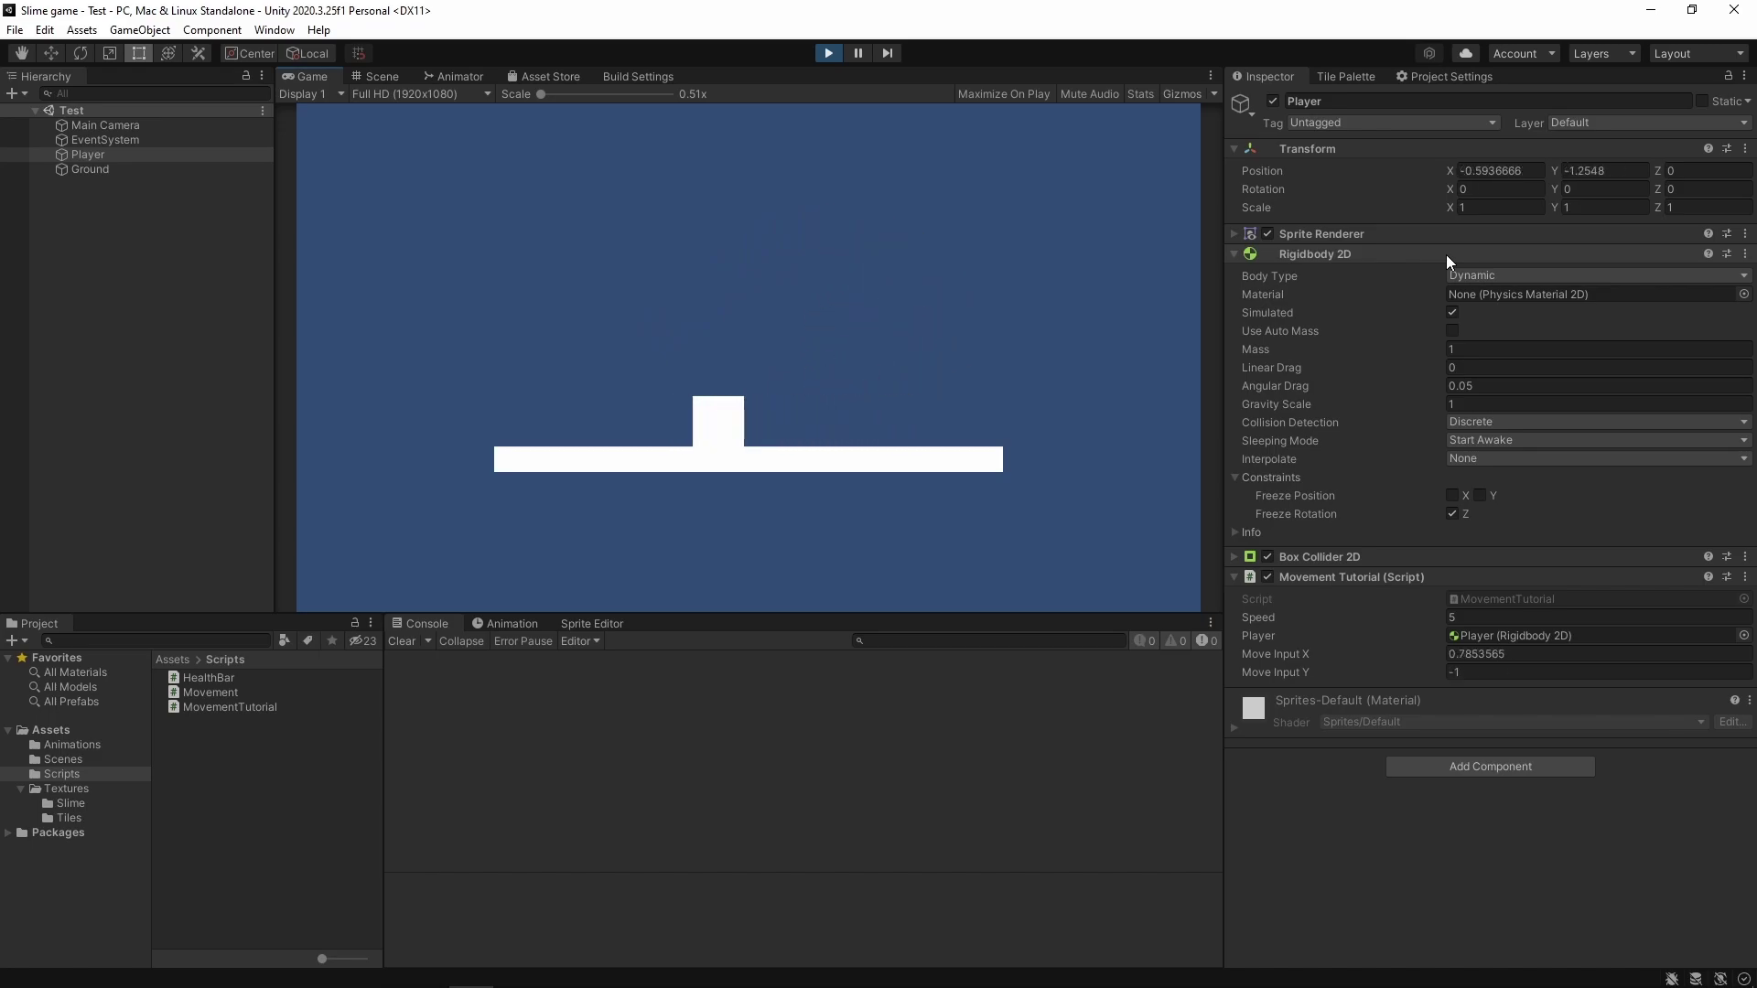
{"action": "key", "text": "Right"}
{"action": "key", "text": "space"}
{"action": "key", "text": "Left"}
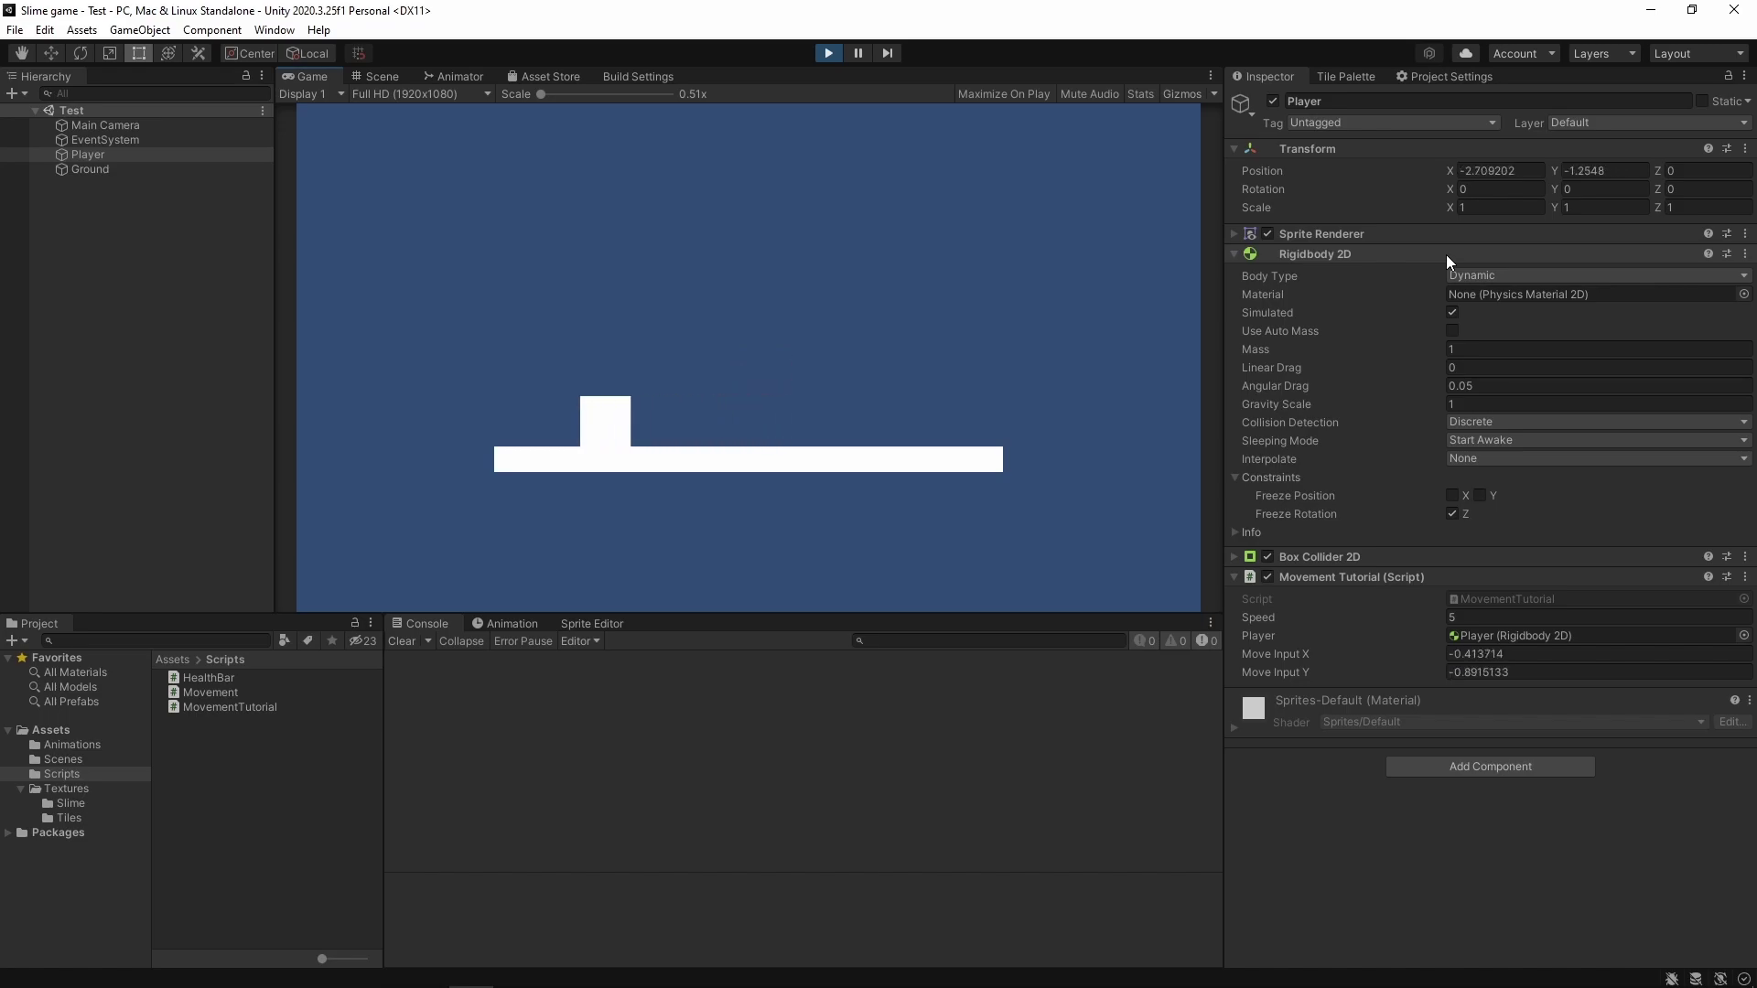
{"action": "key", "text": "Right"}
{"action": "key", "text": "space"}
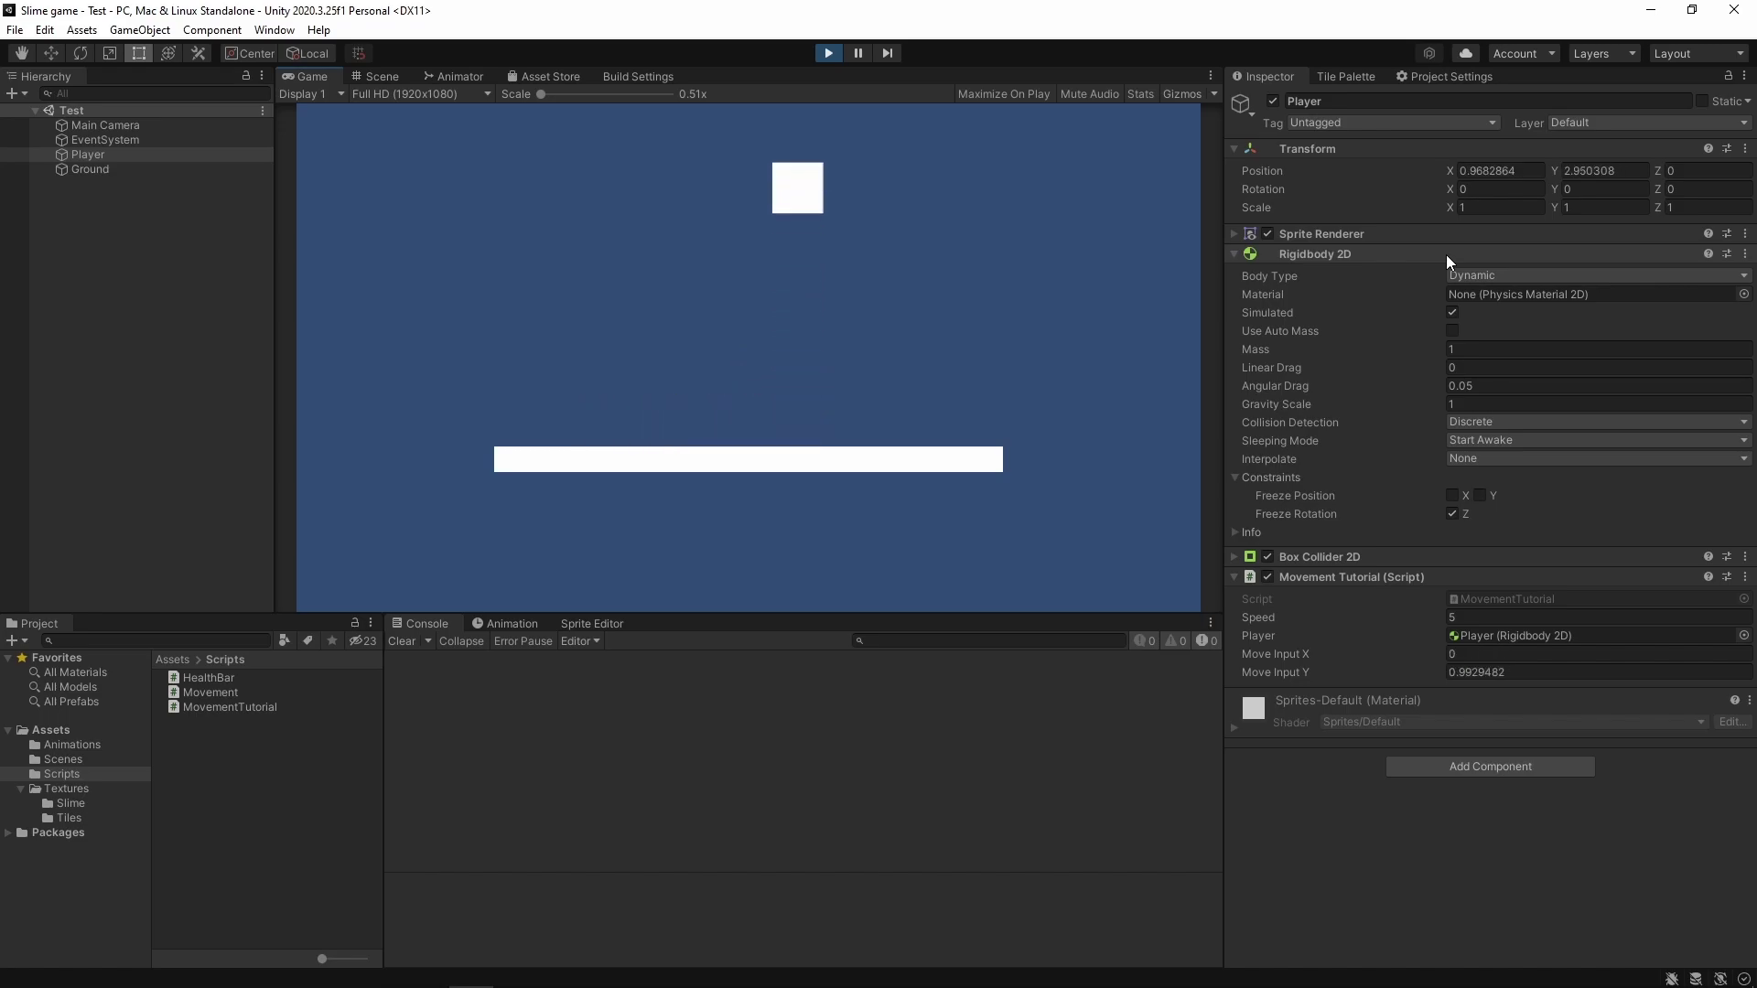
{"action": "key", "text": "space"}
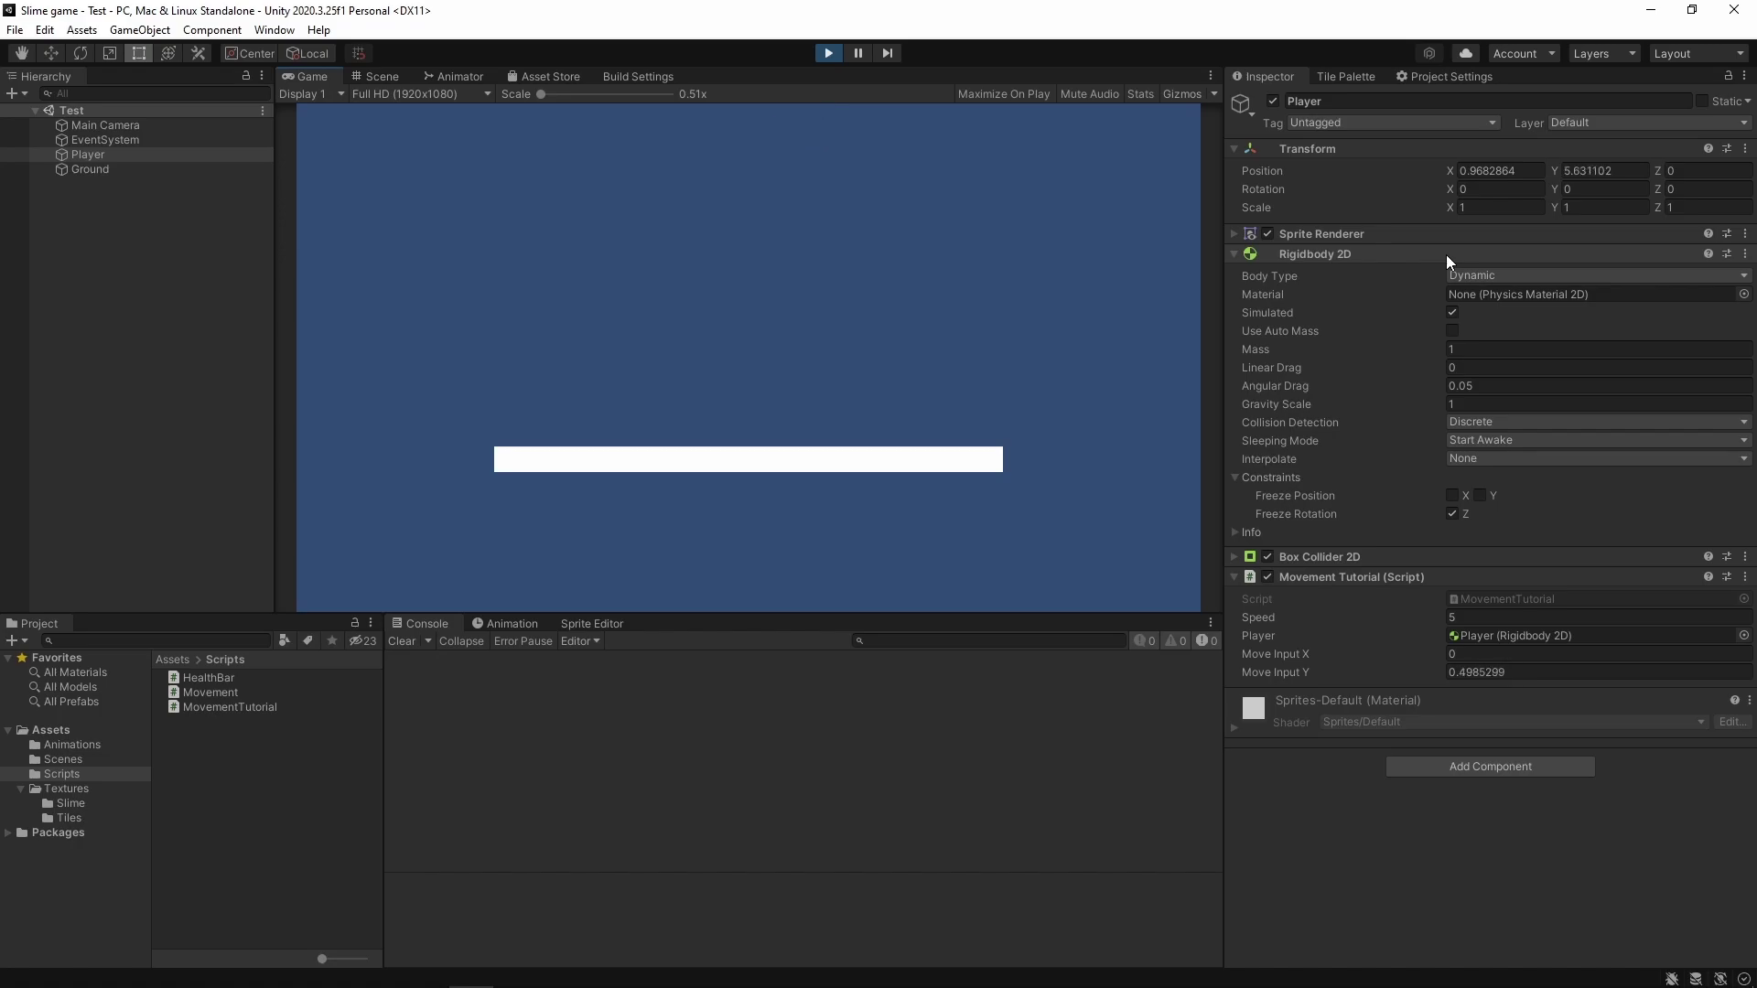
{"action": "key", "text": "Down"}
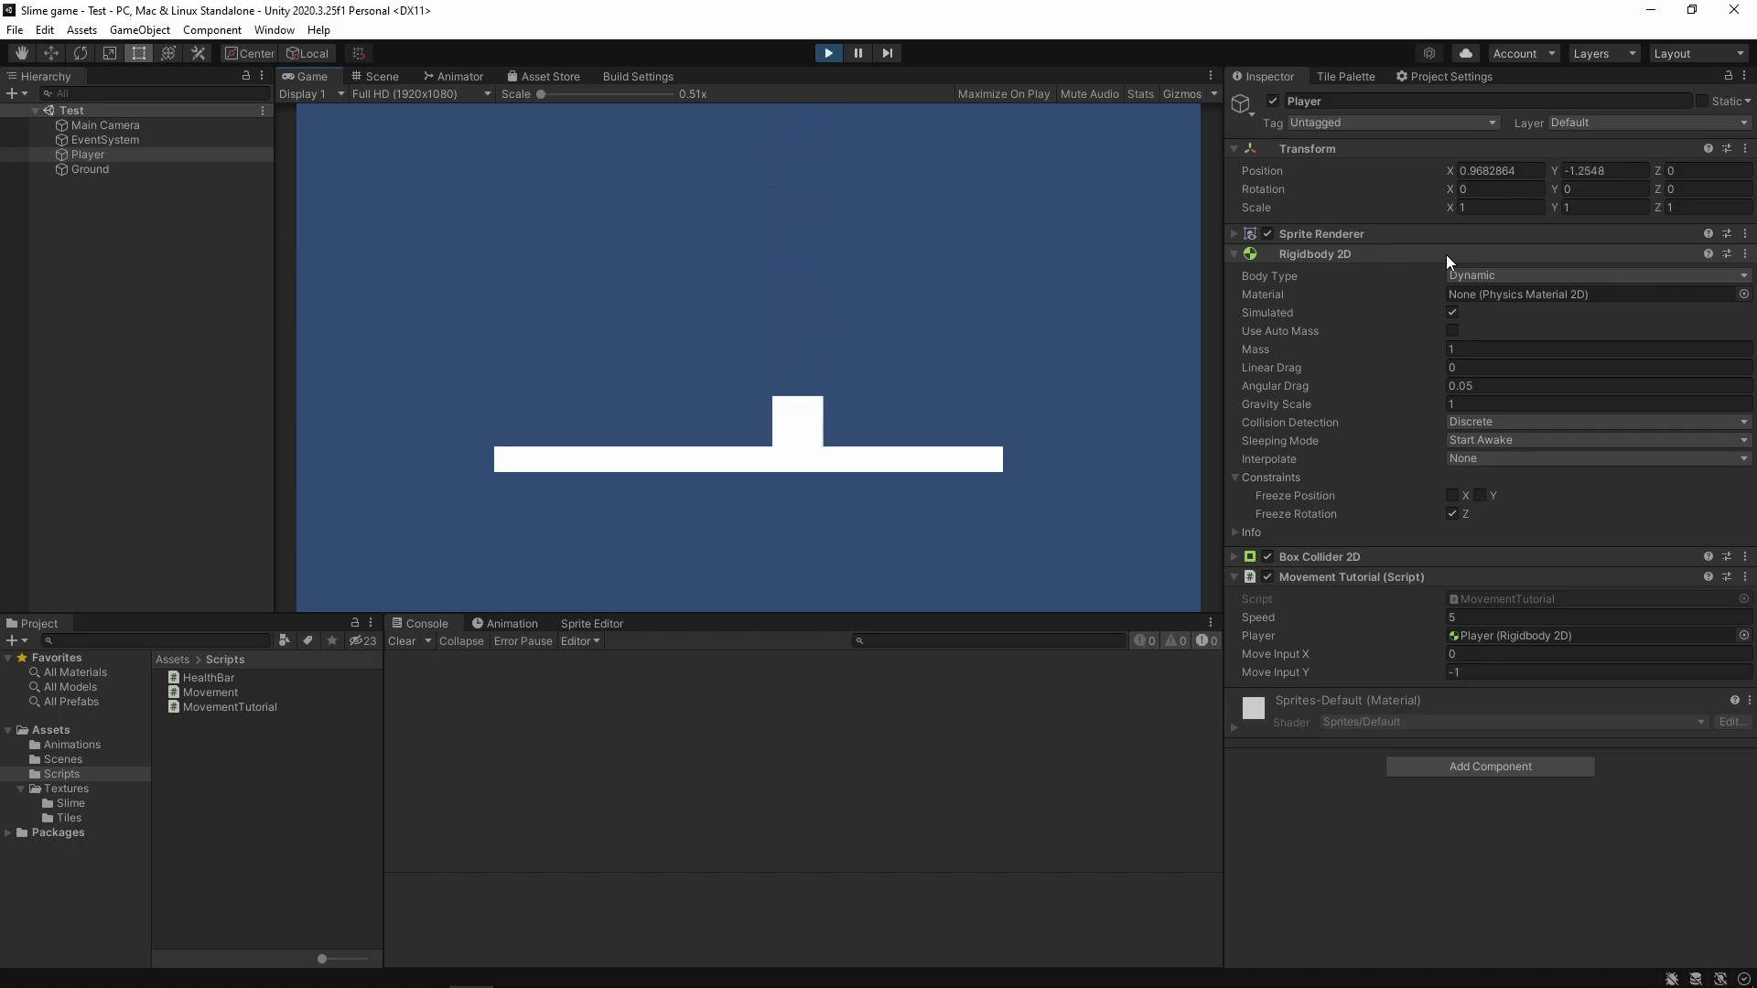
{"action": "key", "text": "space"}
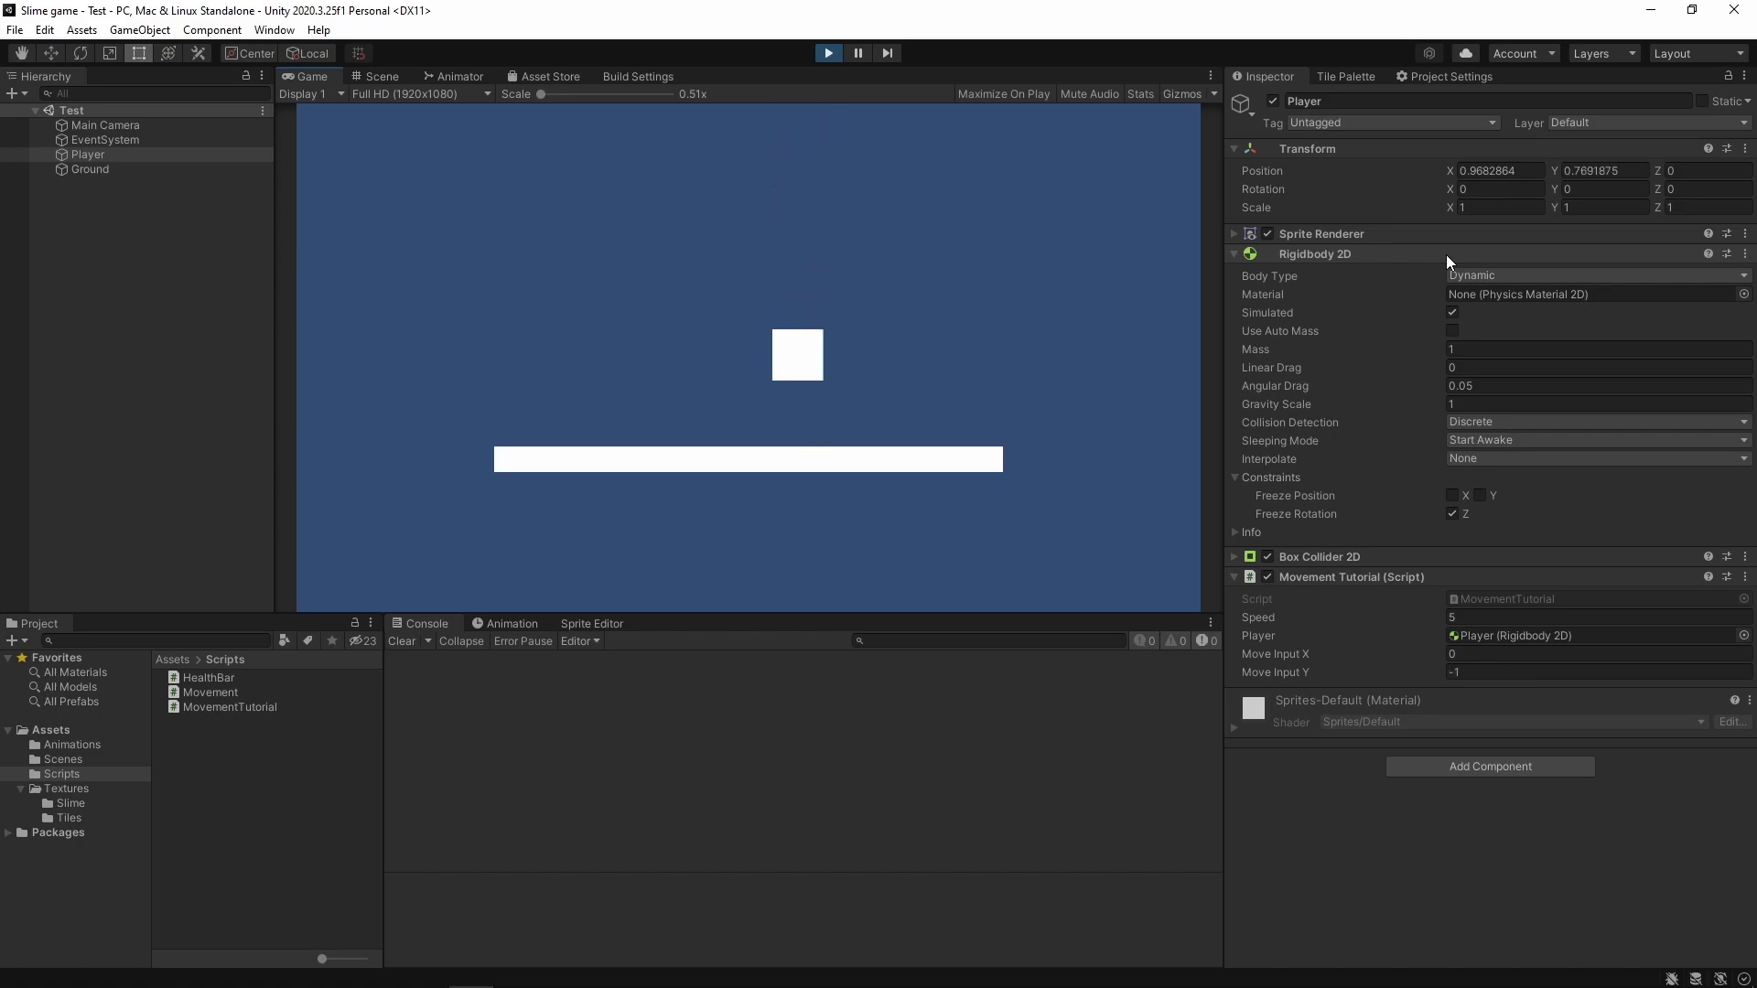
{"action": "key", "text": "space"}
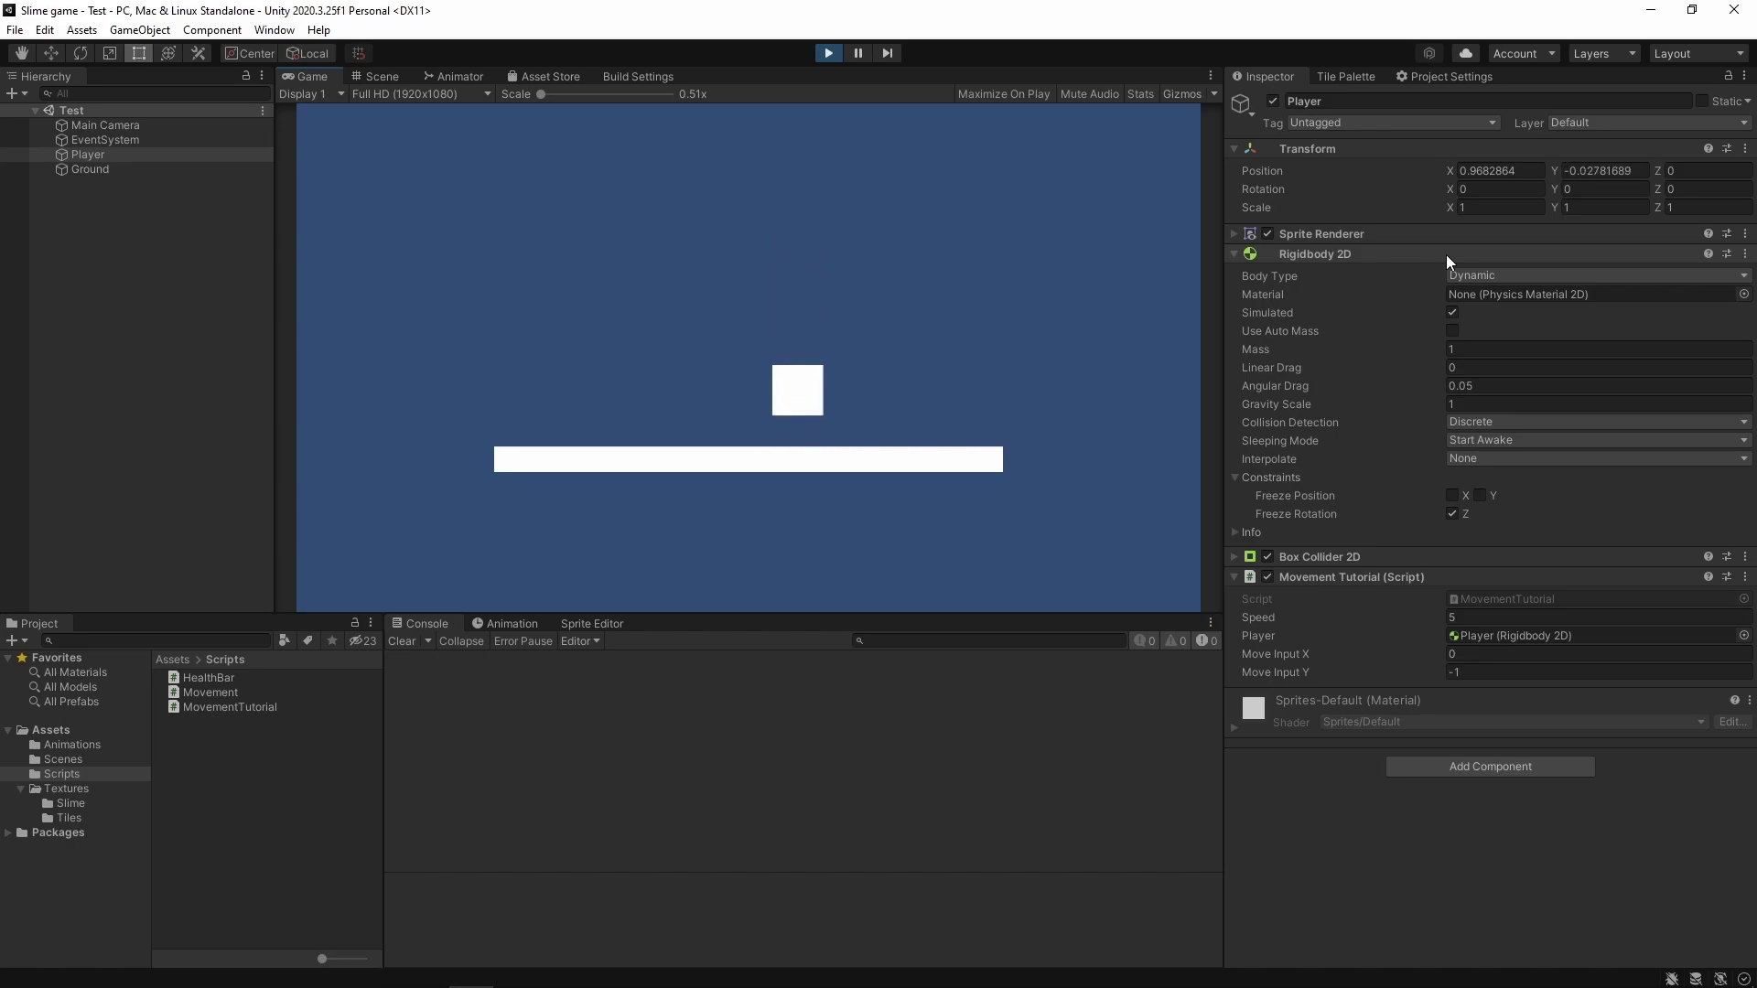
{"action": "key", "text": "Up"}
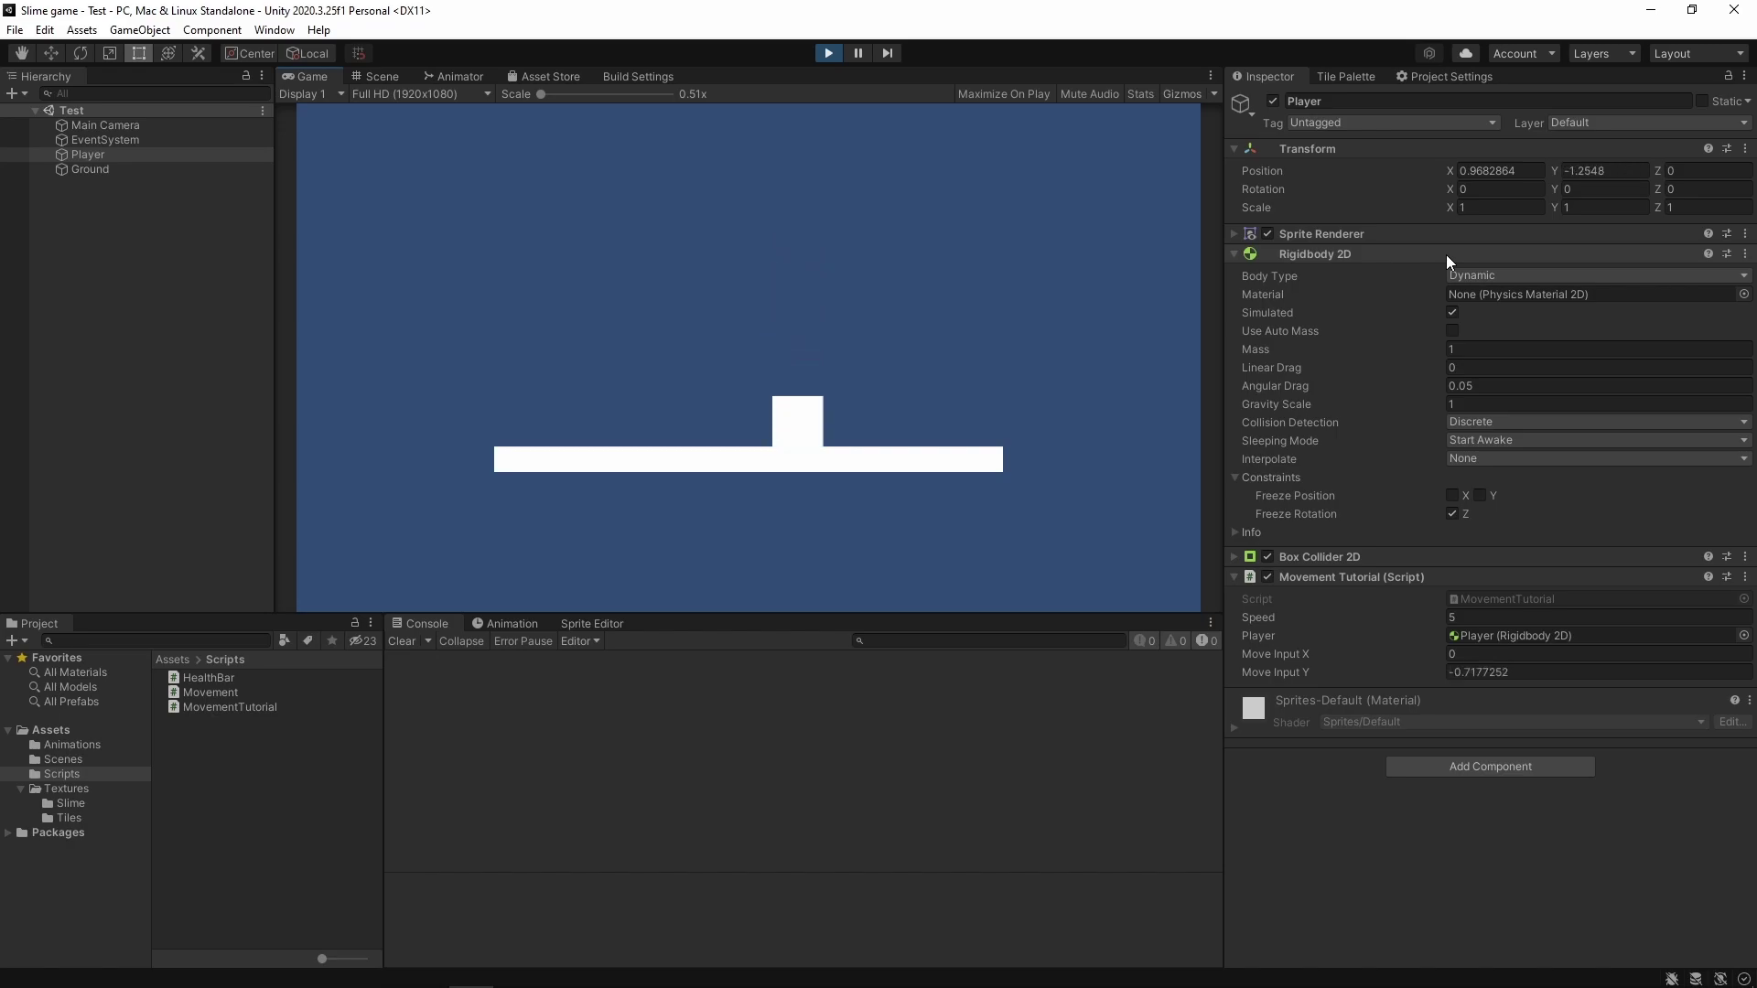
{"action": "key", "text": "Up"}
{"action": "key", "text": "Down"}
{"action": "key", "text": "ctrl+p"}
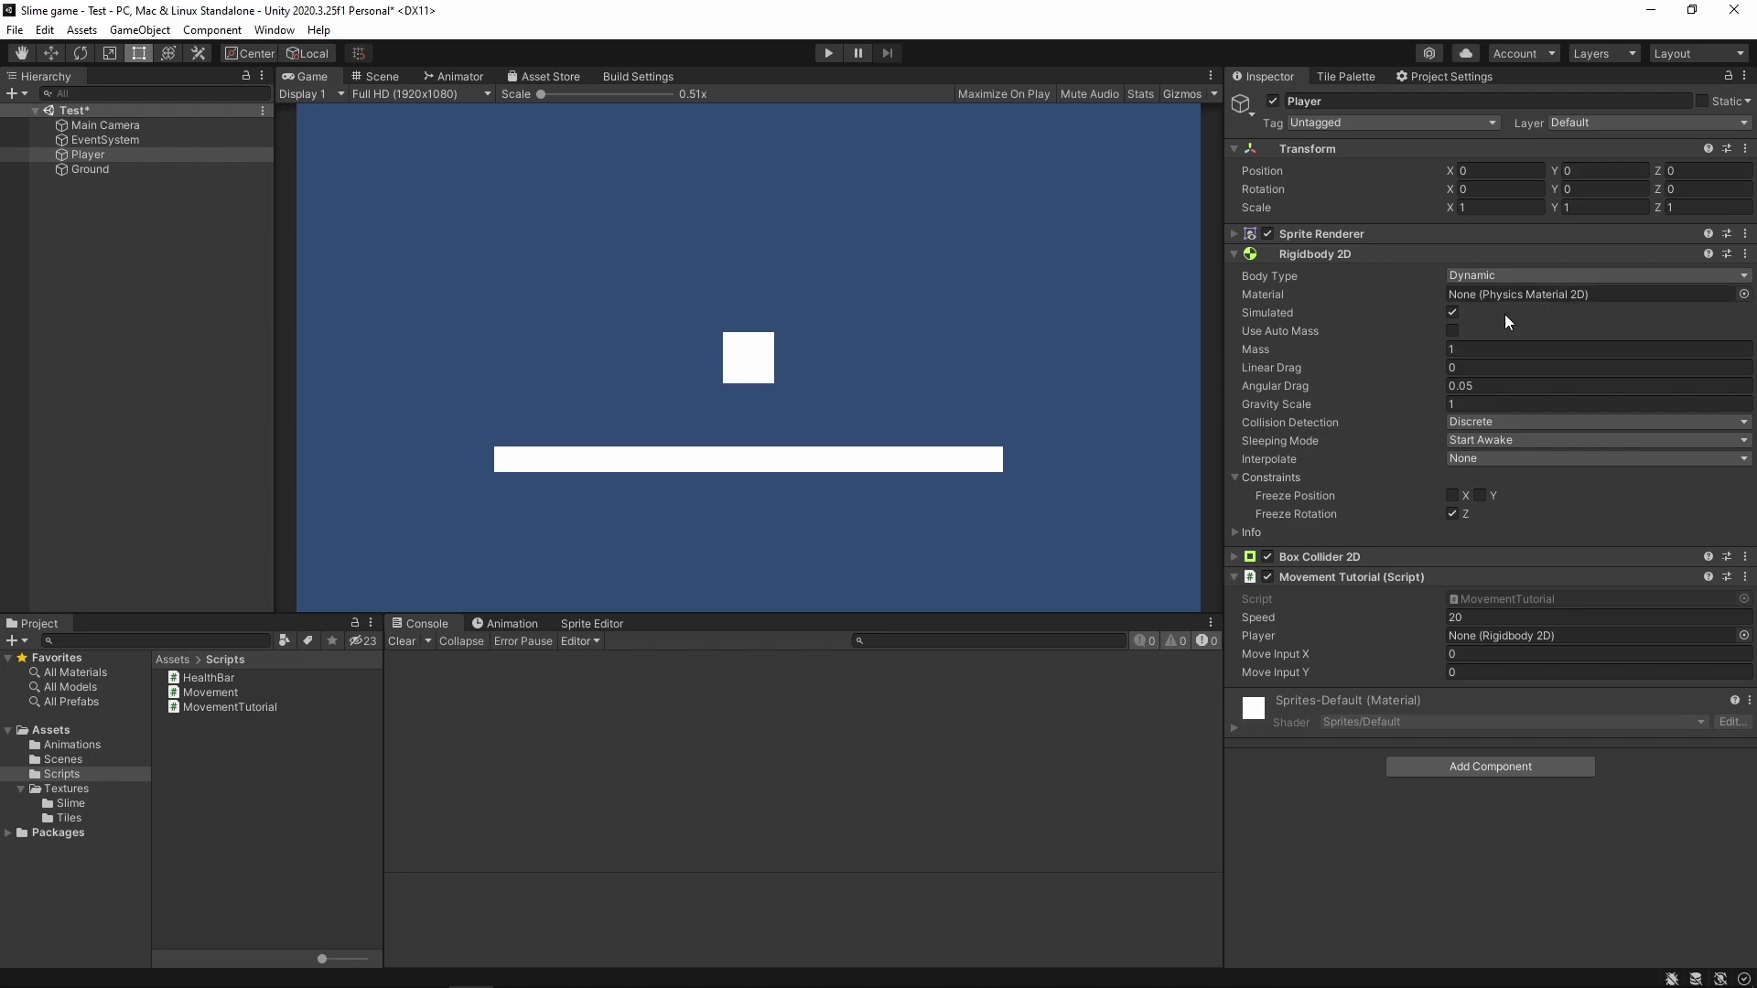
In Assets, start a Physics Material 2D via Create > 2D, then cancel the duplicate.
{"action": "left_click", "coordinate": [51, 729]}
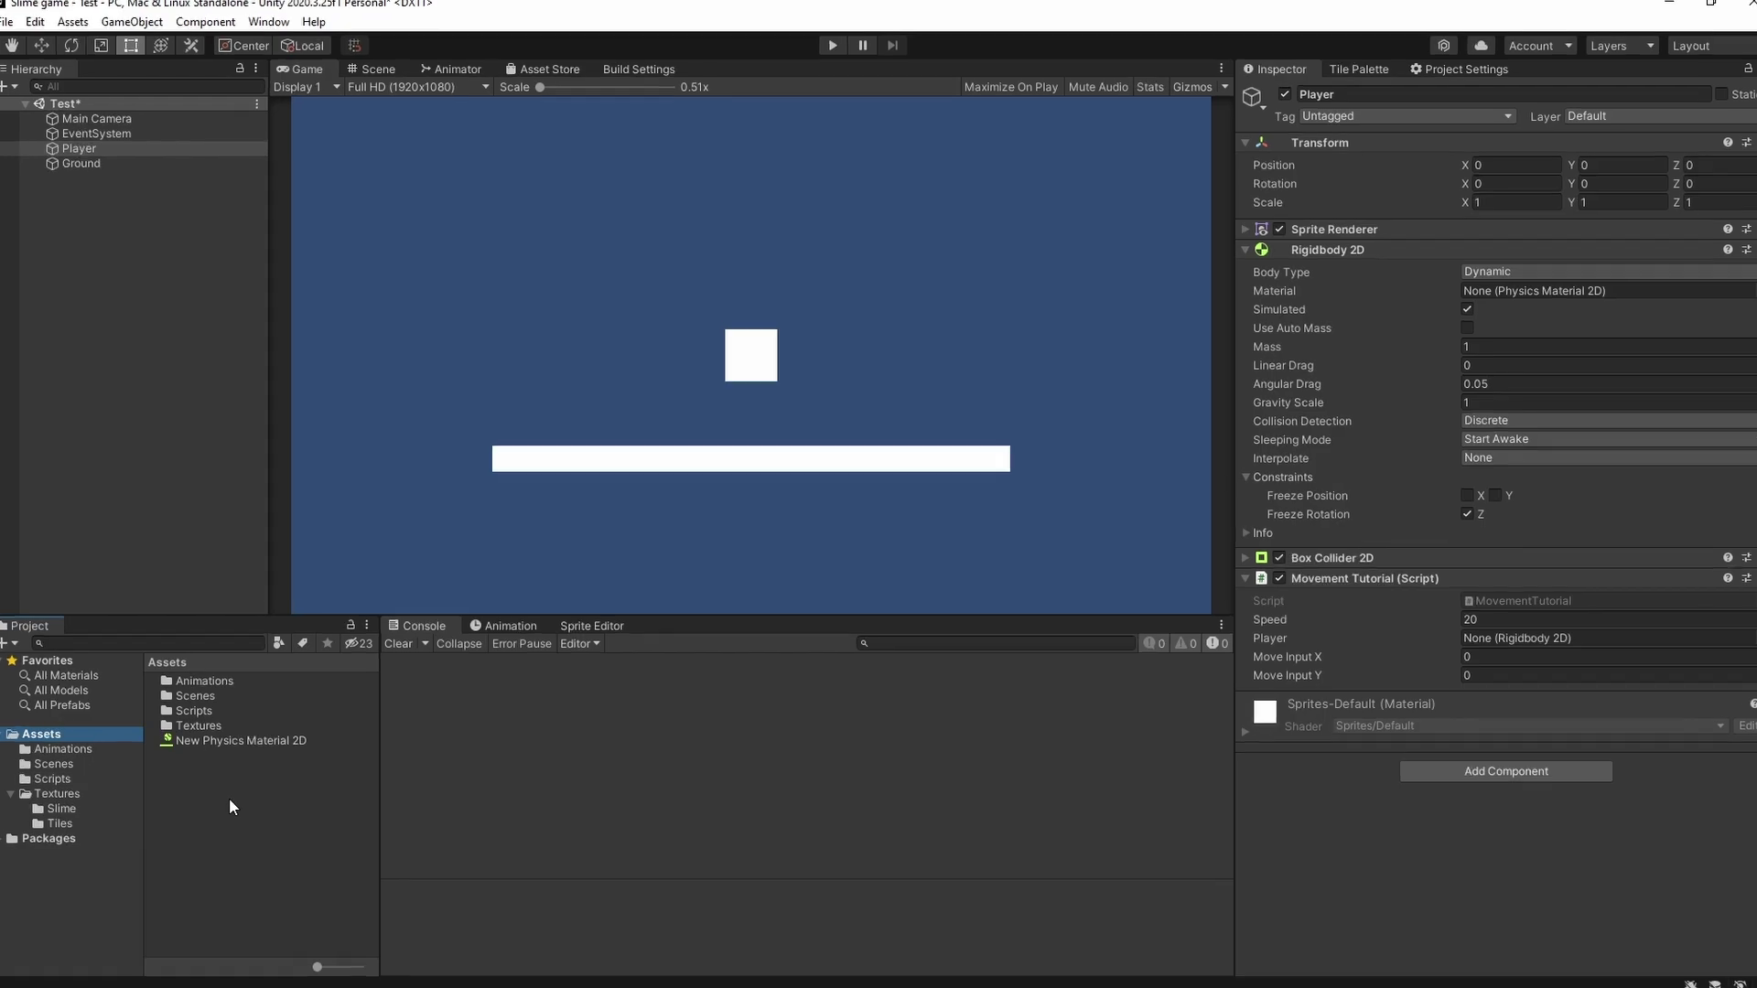
{"action": "right_click", "coordinate": [234, 793]}
{"action": "mouse_move", "coordinate": [357, 318]}
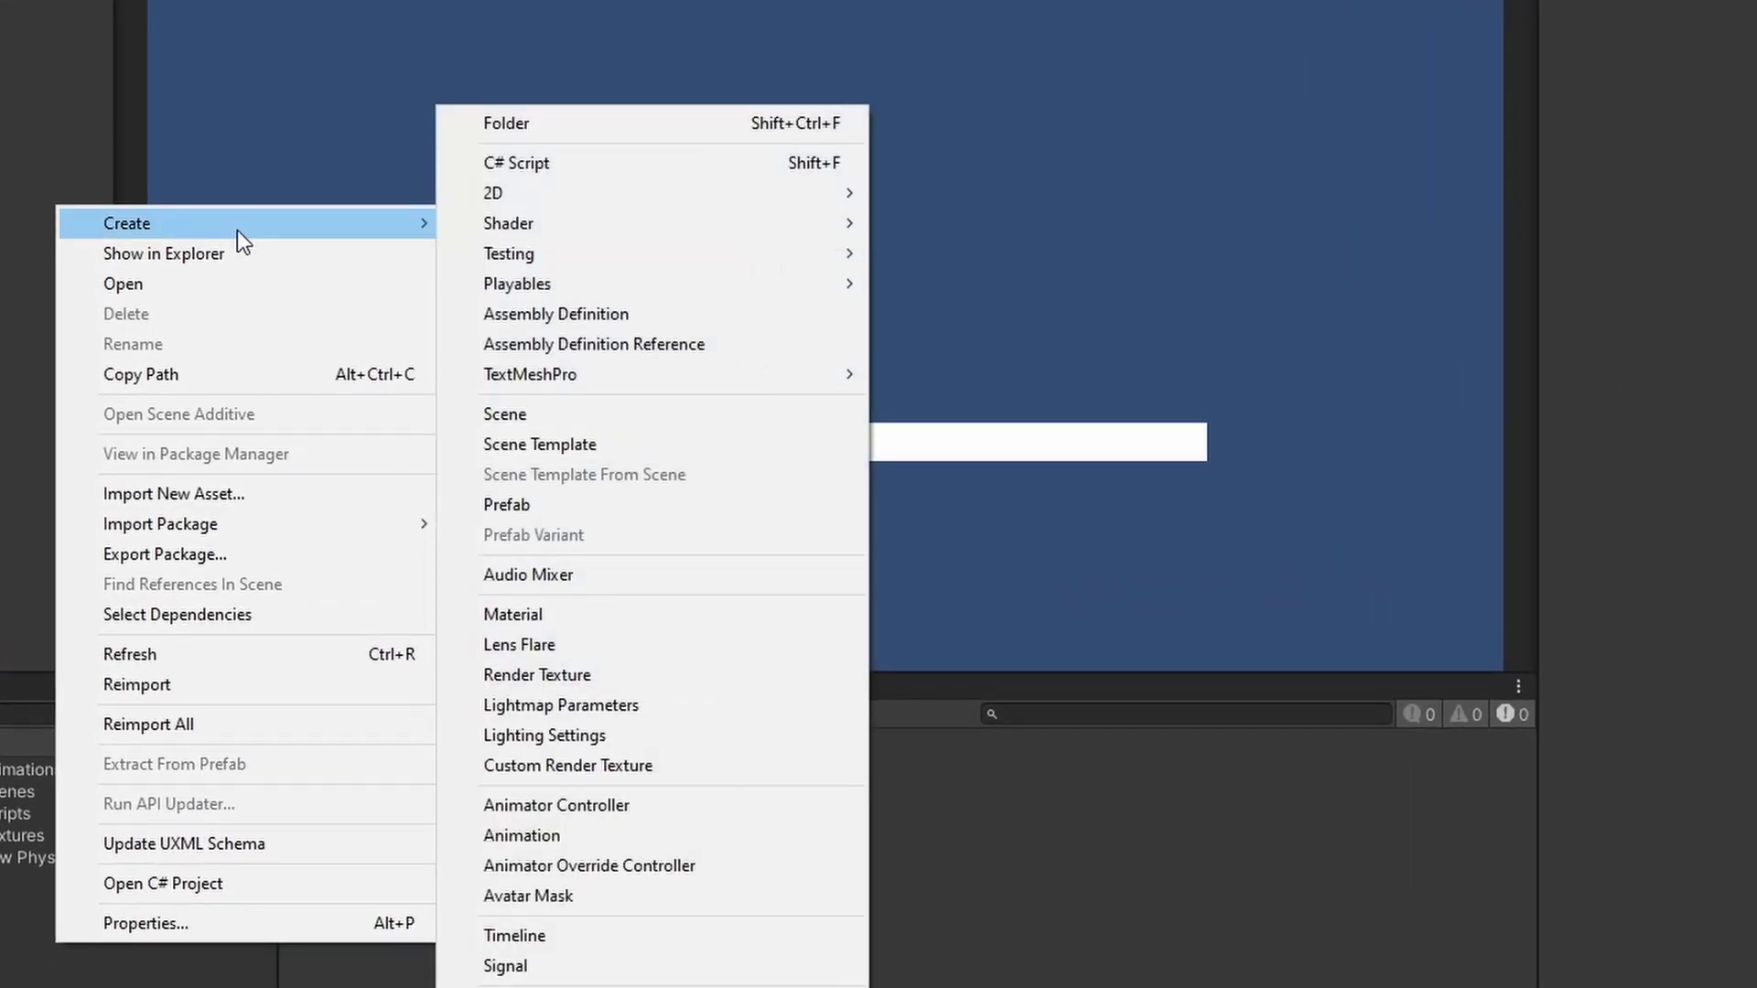
{"action": "mouse_move", "coordinate": [497, 200]}
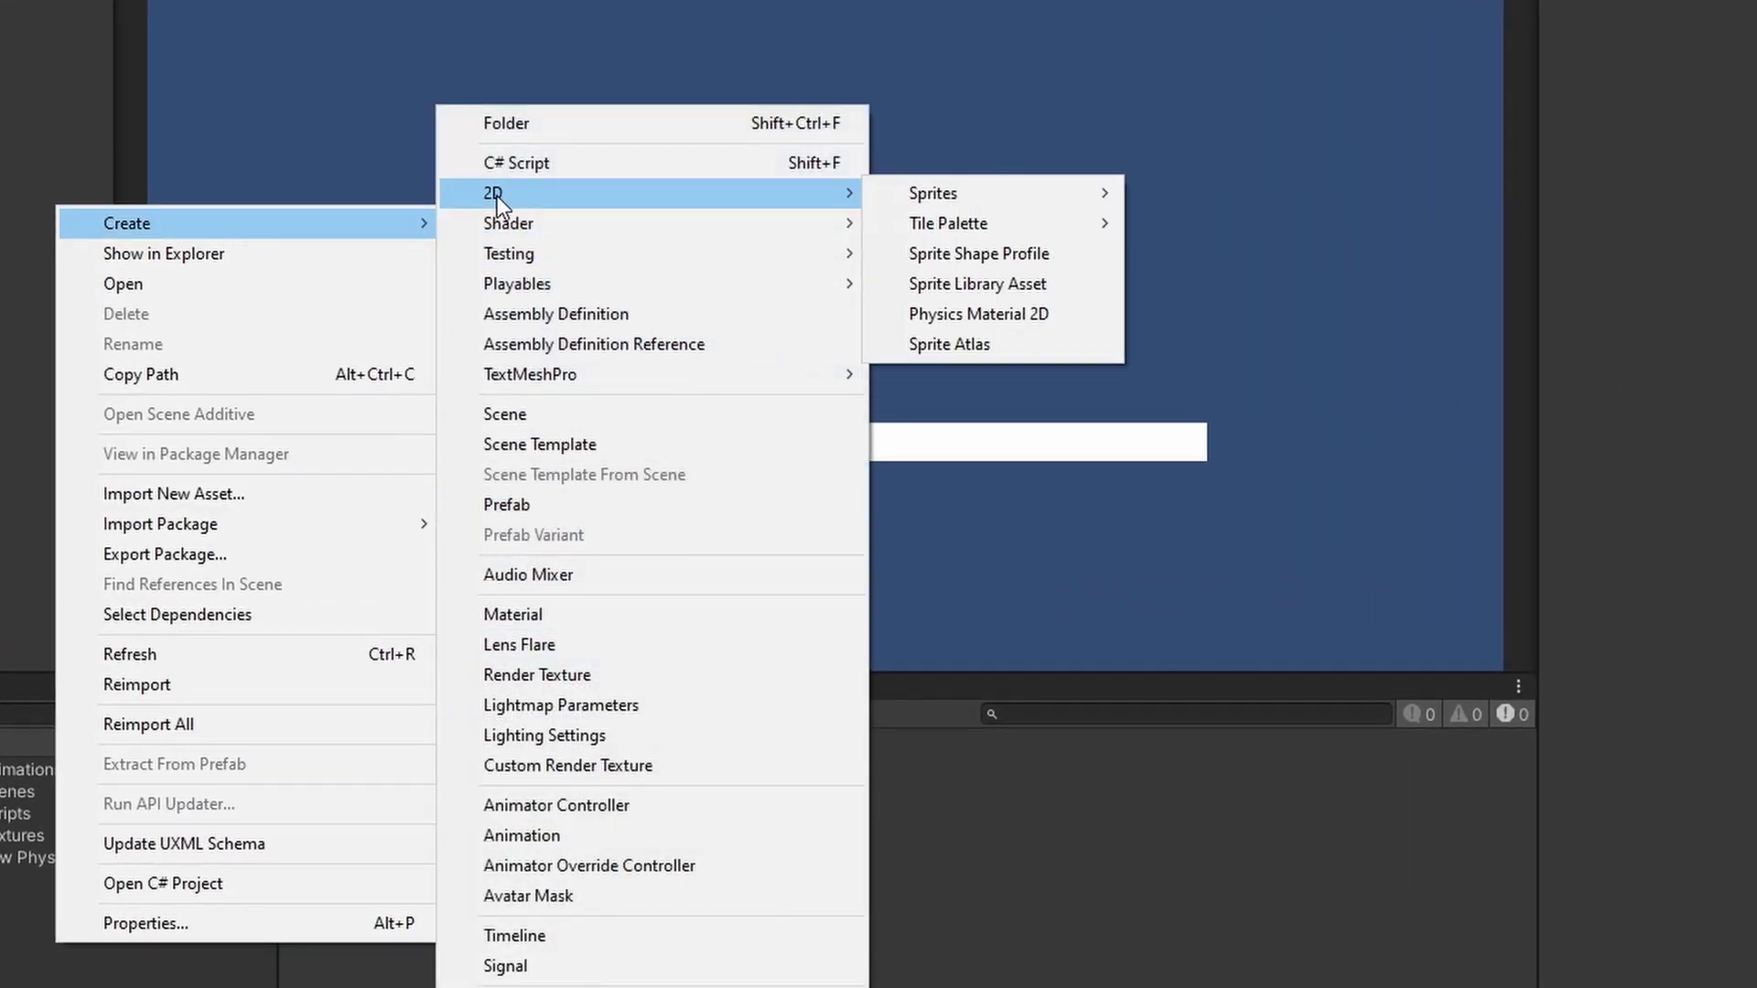
{"action": "left_click", "coordinate": [1016, 322]}
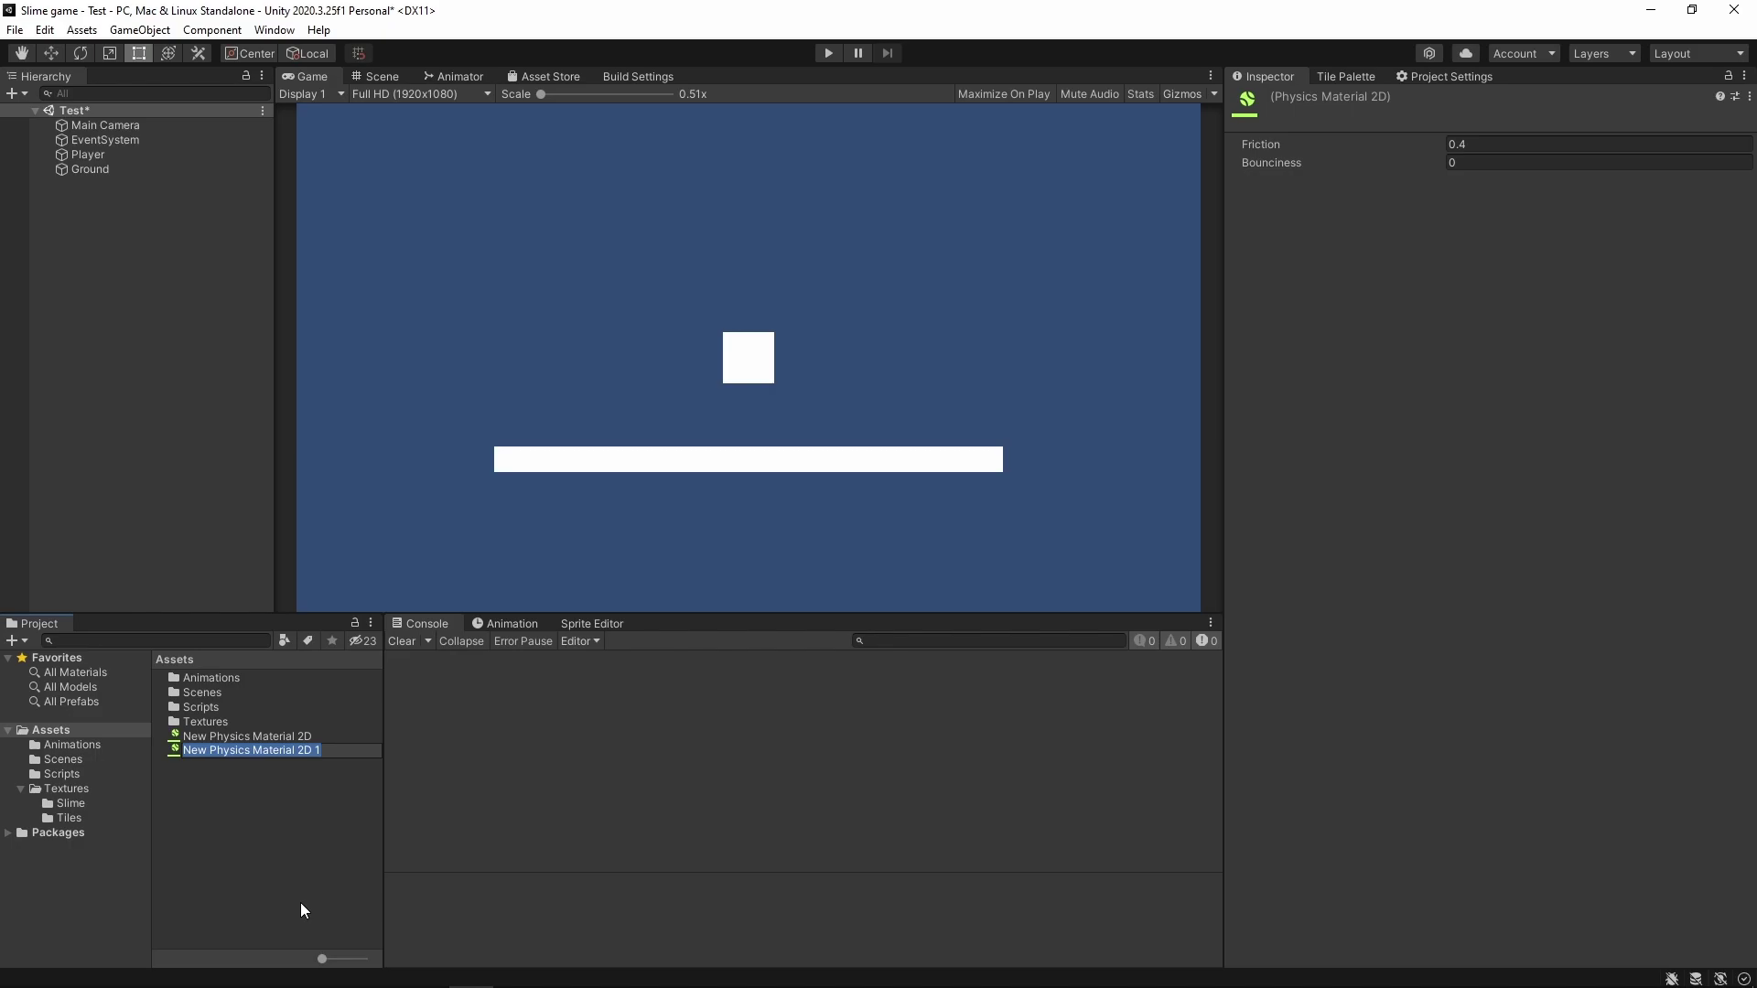
{"action": "key", "text": "Escape"}
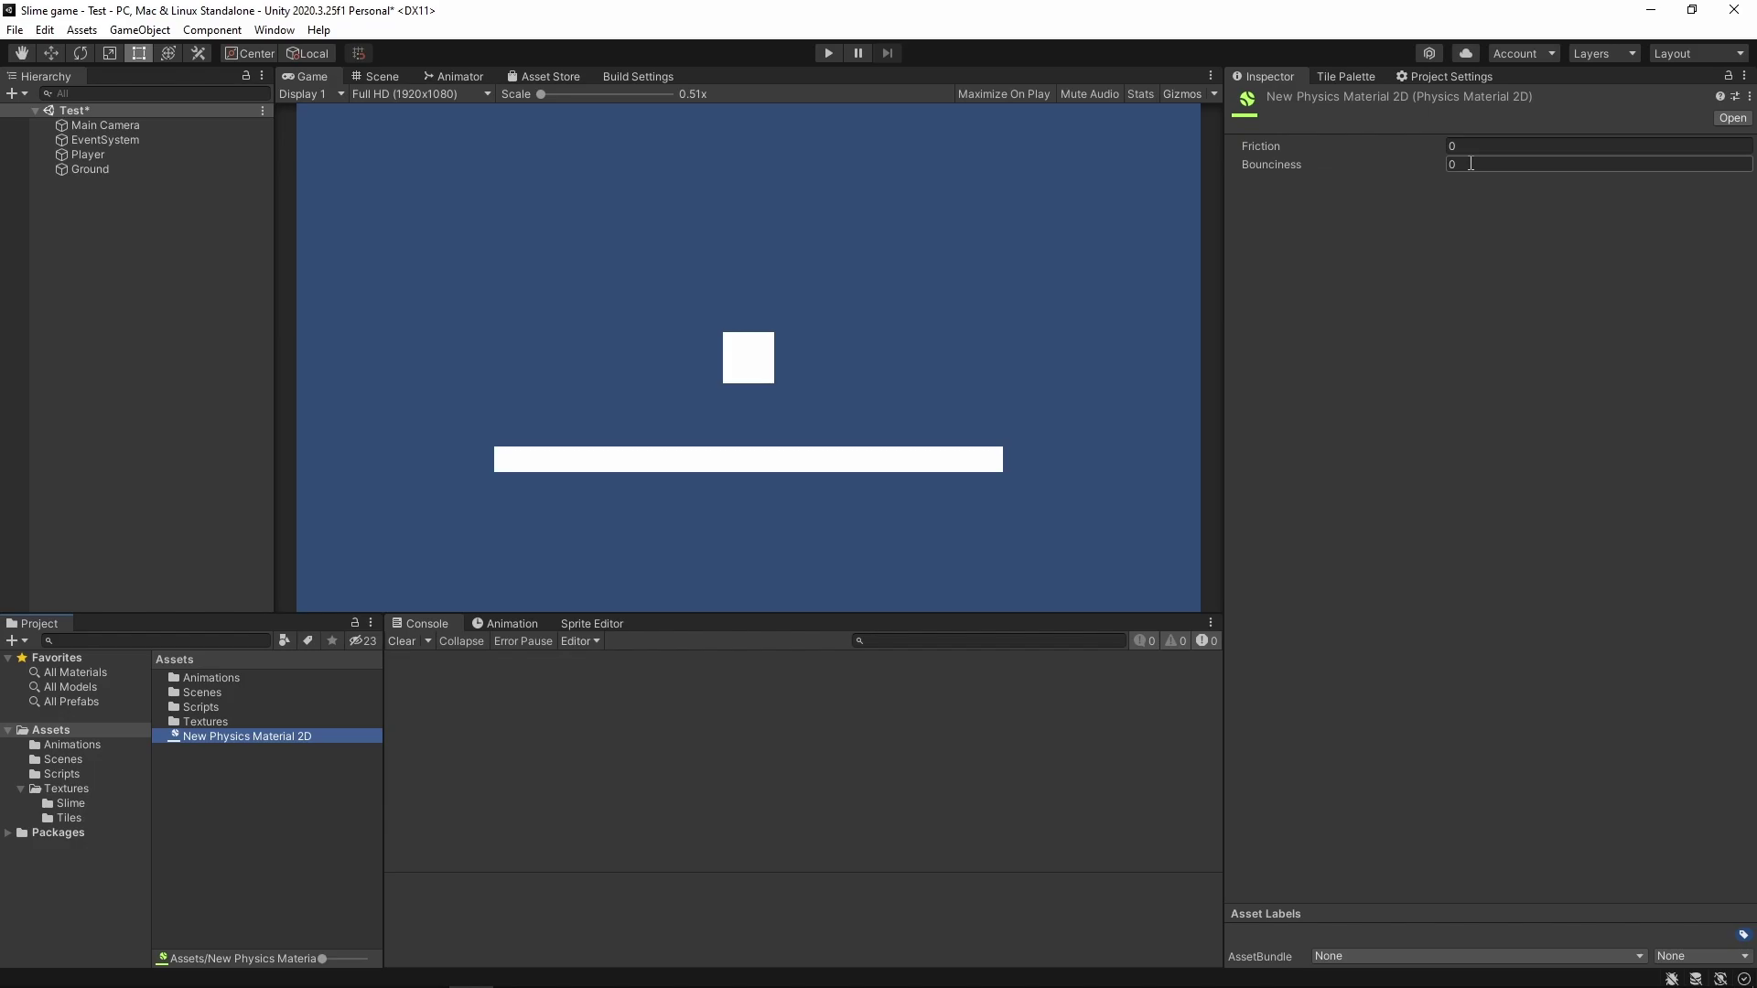
Drop New Physics Material 2D into Player's Rigidbody 2D Material slot and save the Test scene.
{"action": "left_click", "coordinate": [73, 157]}
{"action": "mouse_move", "coordinate": [247, 736]}
{"action": "left_mouse_down"}
{"action": "mouse_move", "coordinate": [1568, 283]}
{"action": "mouse_move", "coordinate": [1542, 300]}
{"action": "left_mouse_up"}
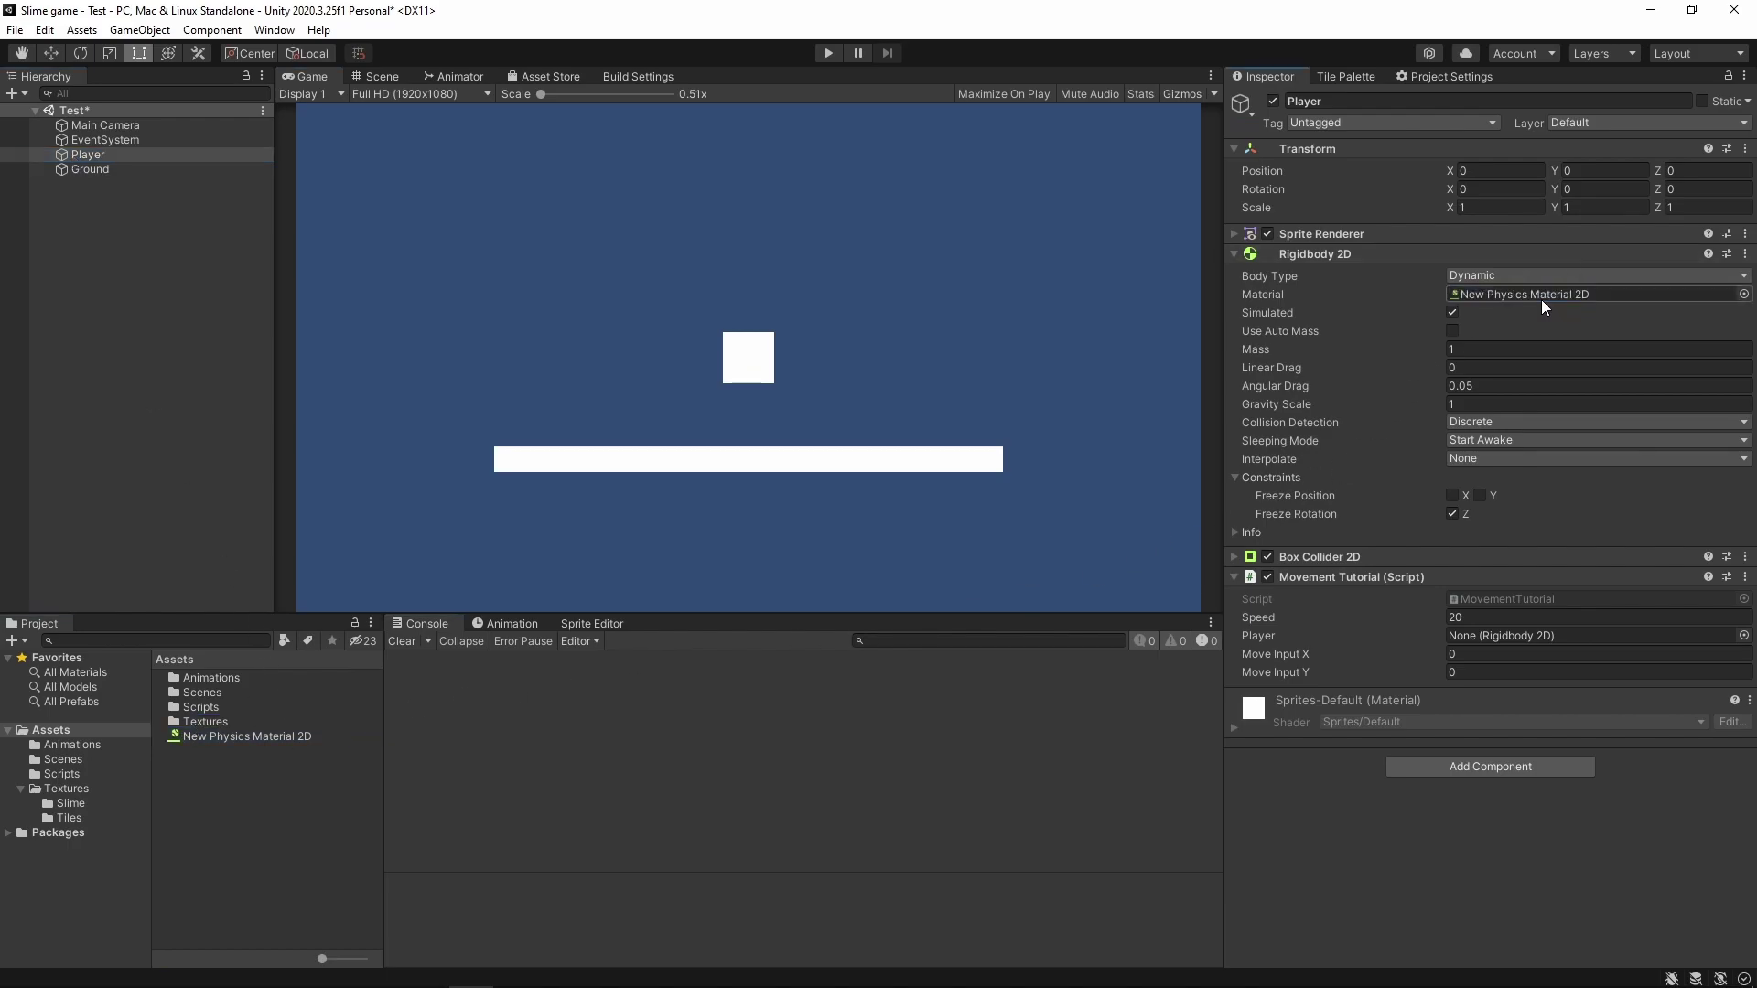
{"action": "key", "text": "ctrl+s"}
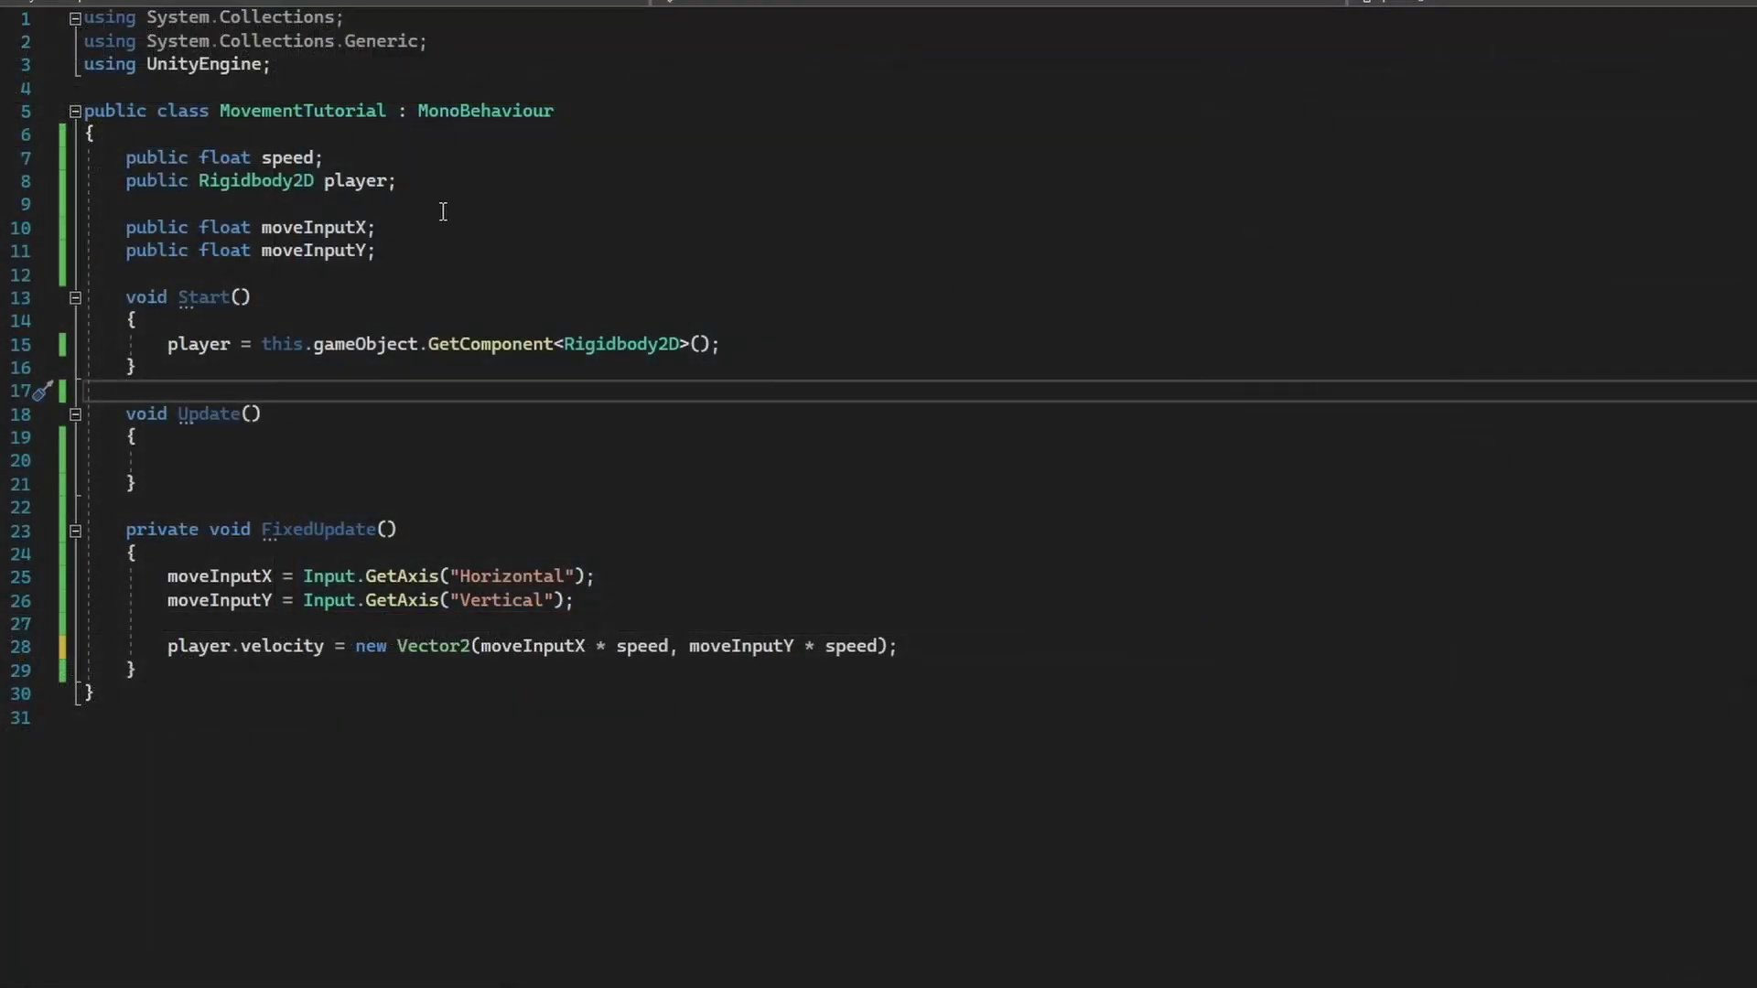
Declare public float jumpForce; below the speed field.
{"action": "left_click", "coordinate": [380, 160]}
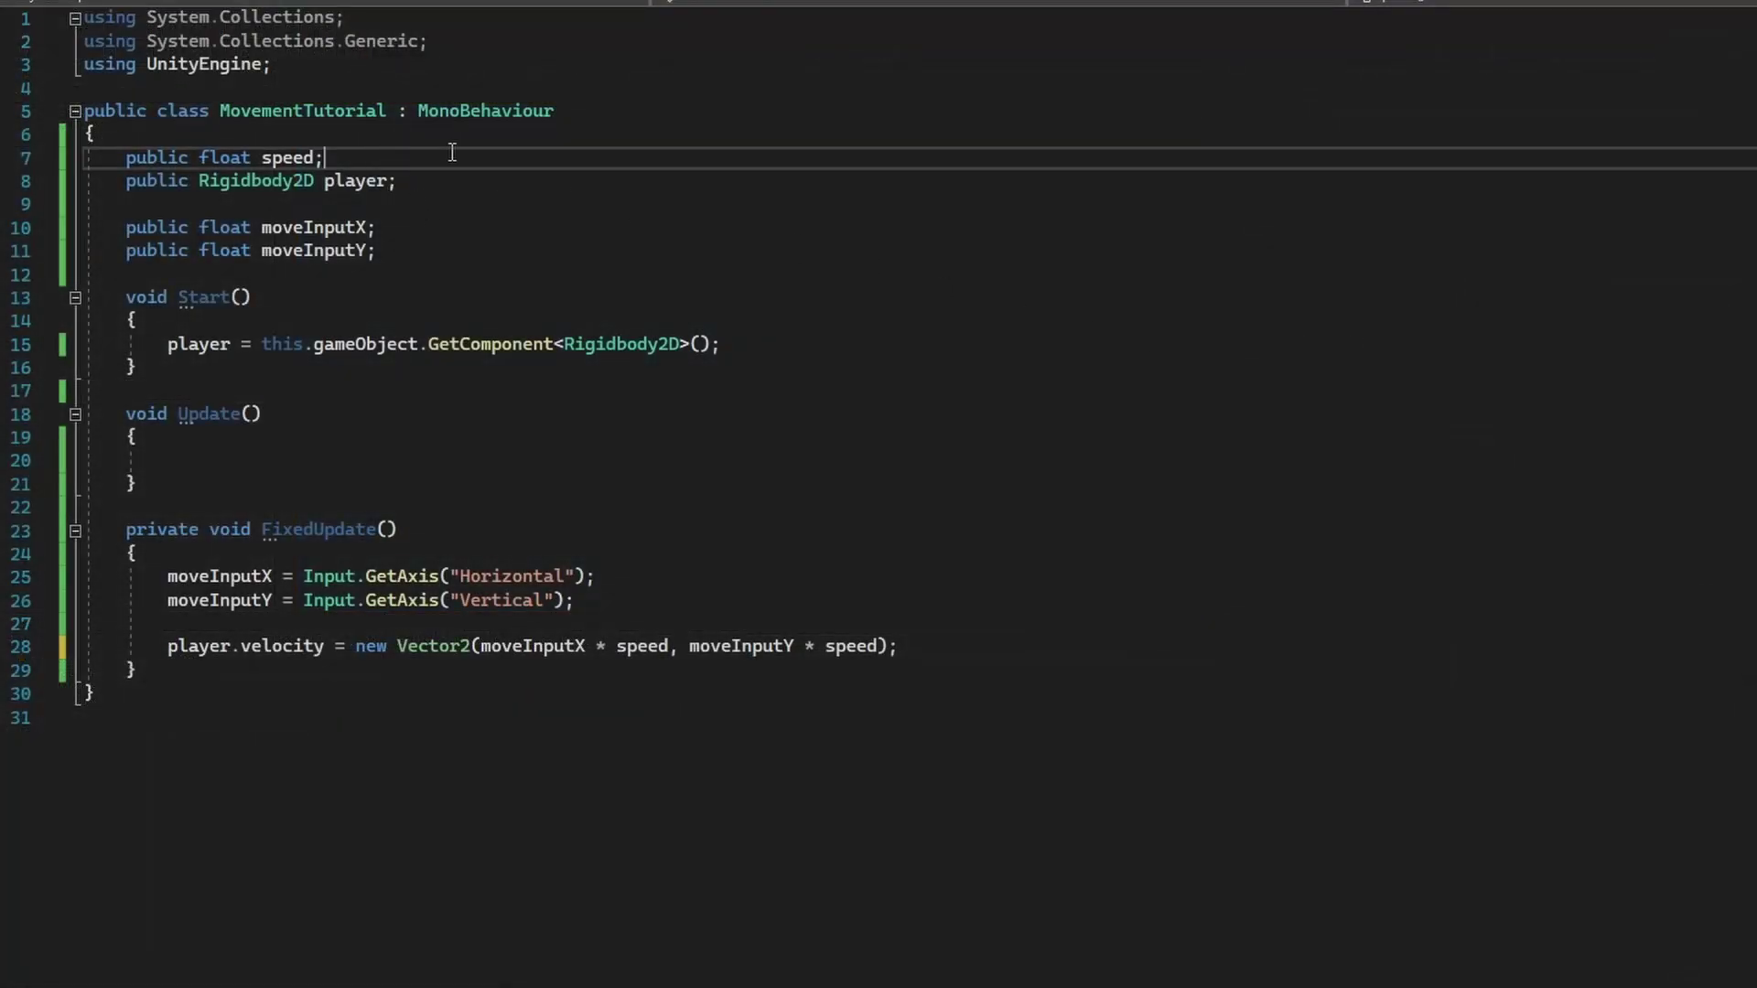
{"action": "key", "text": "Return"}
{"action": "type", "text": "public float"}
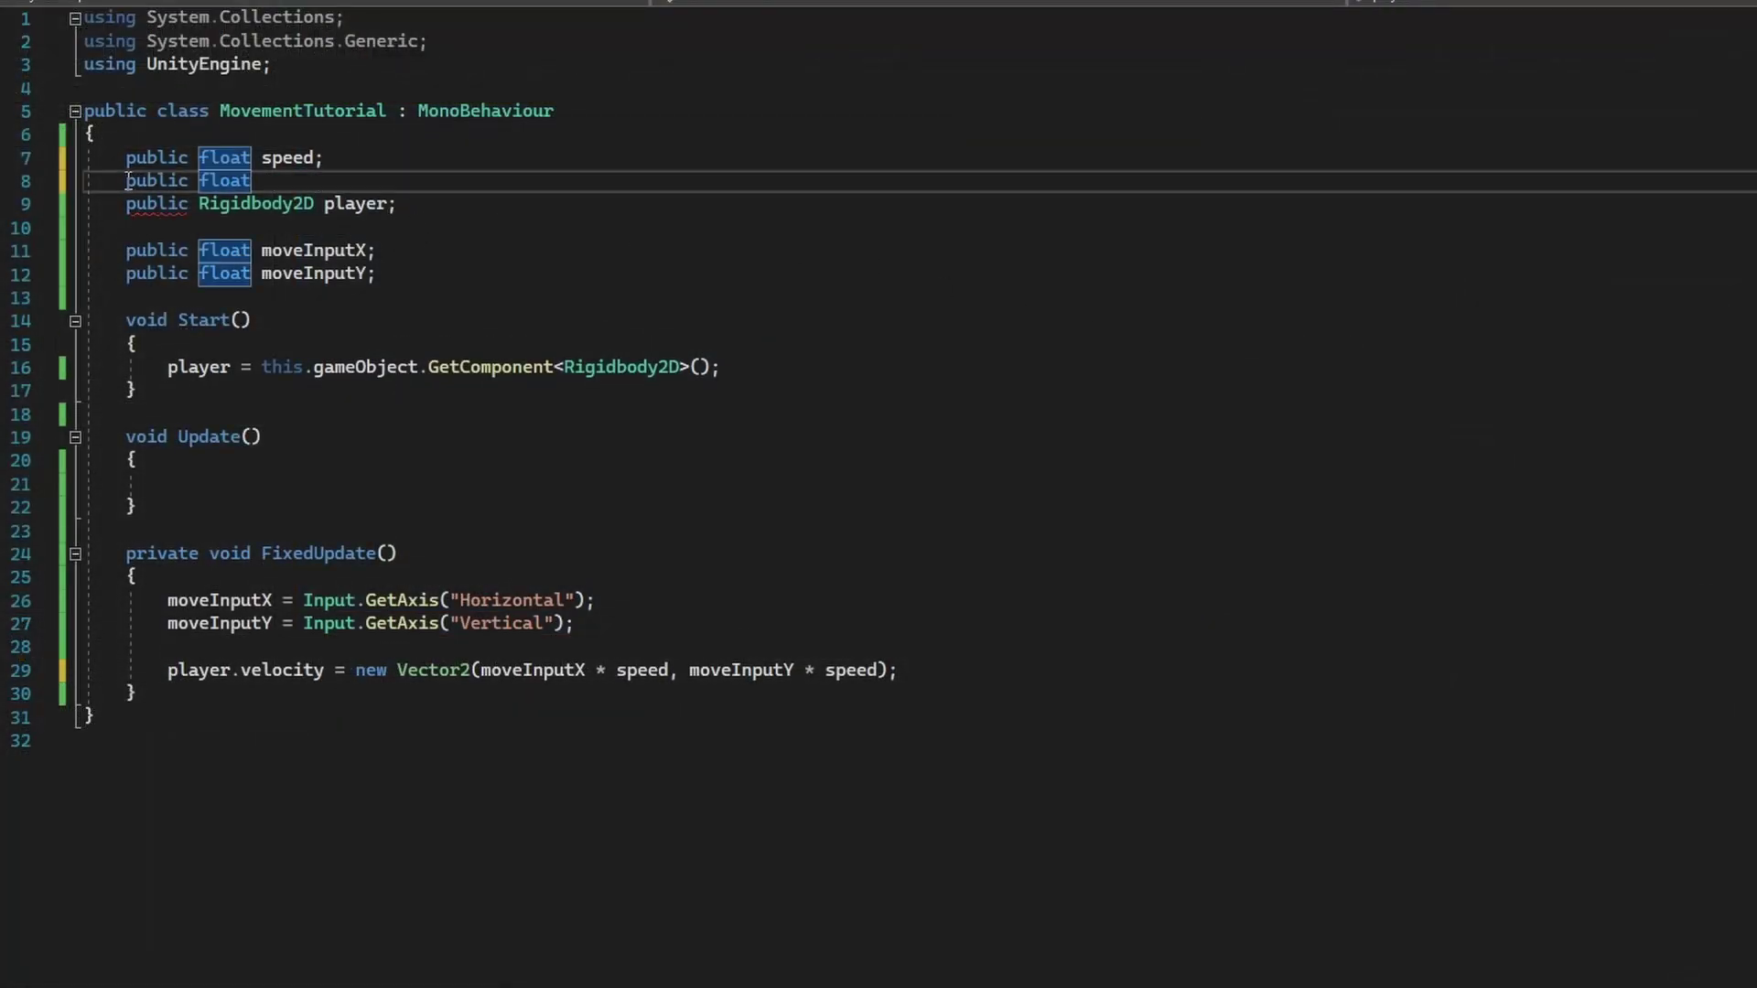
{"action": "left_click_drag", "start_coordinate": [129, 180], "coordinate": [253, 181]}
{"action": "left_click", "coordinate": [425, 186]}
{"action": "type", "text": "jump"}
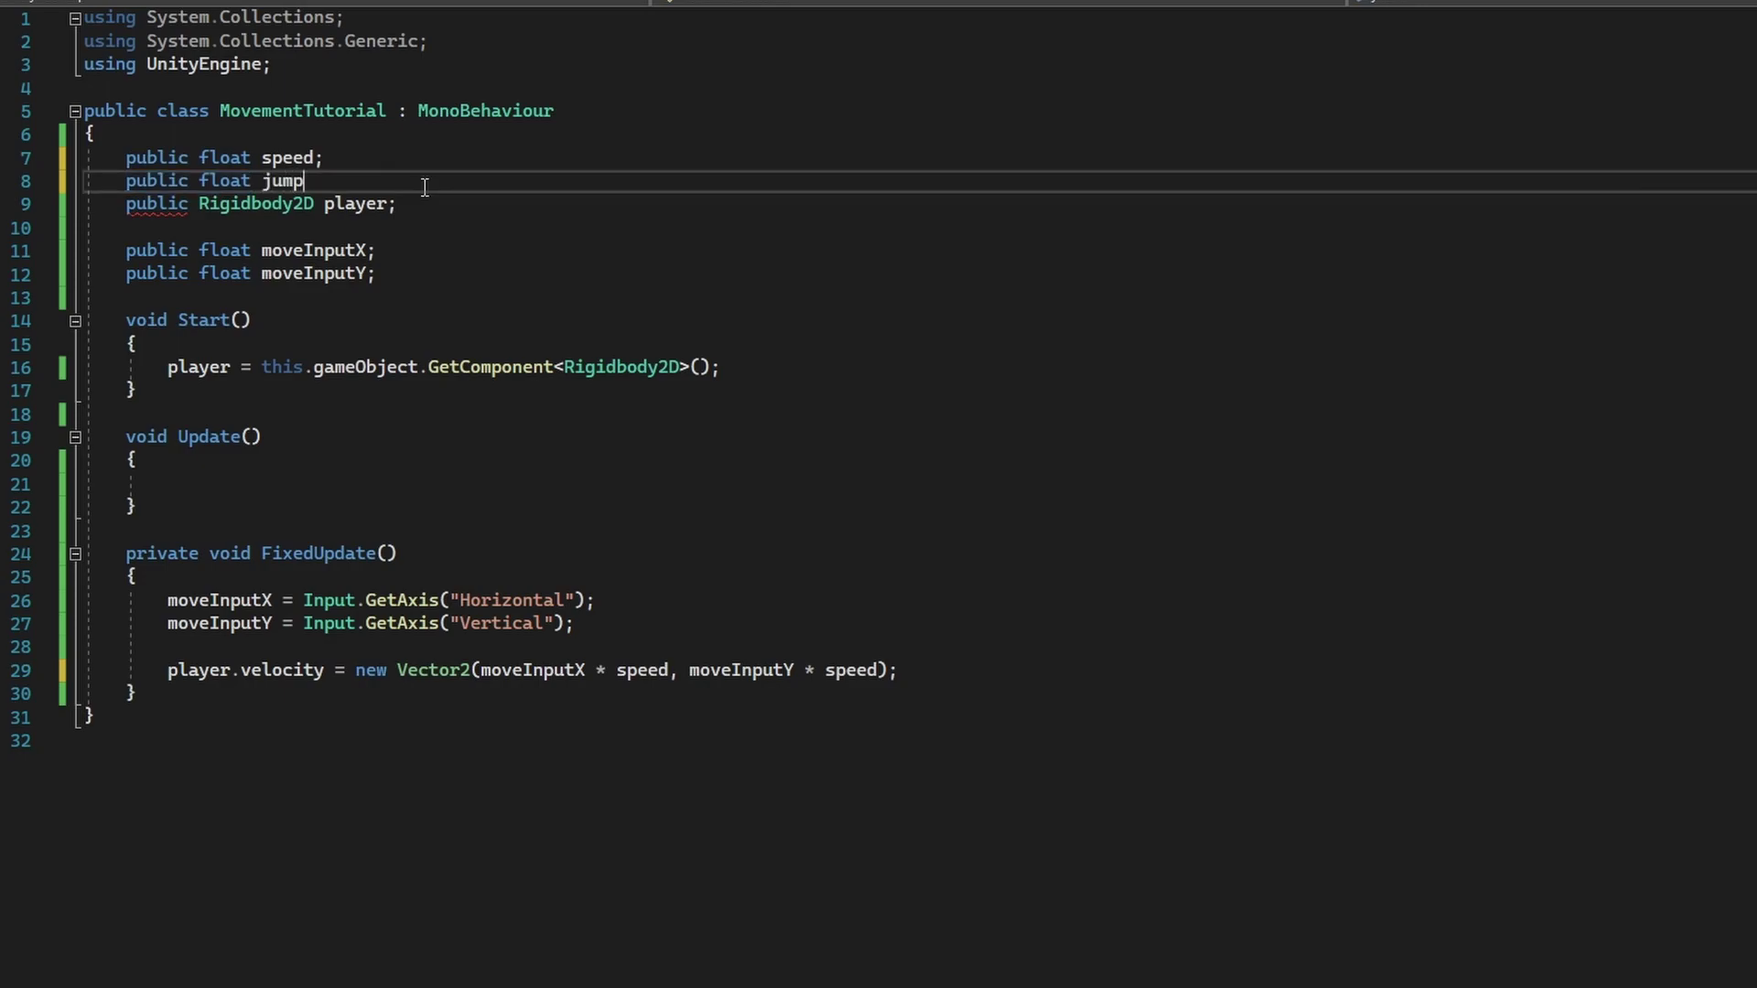
{"action": "type", "text": "Force;"}
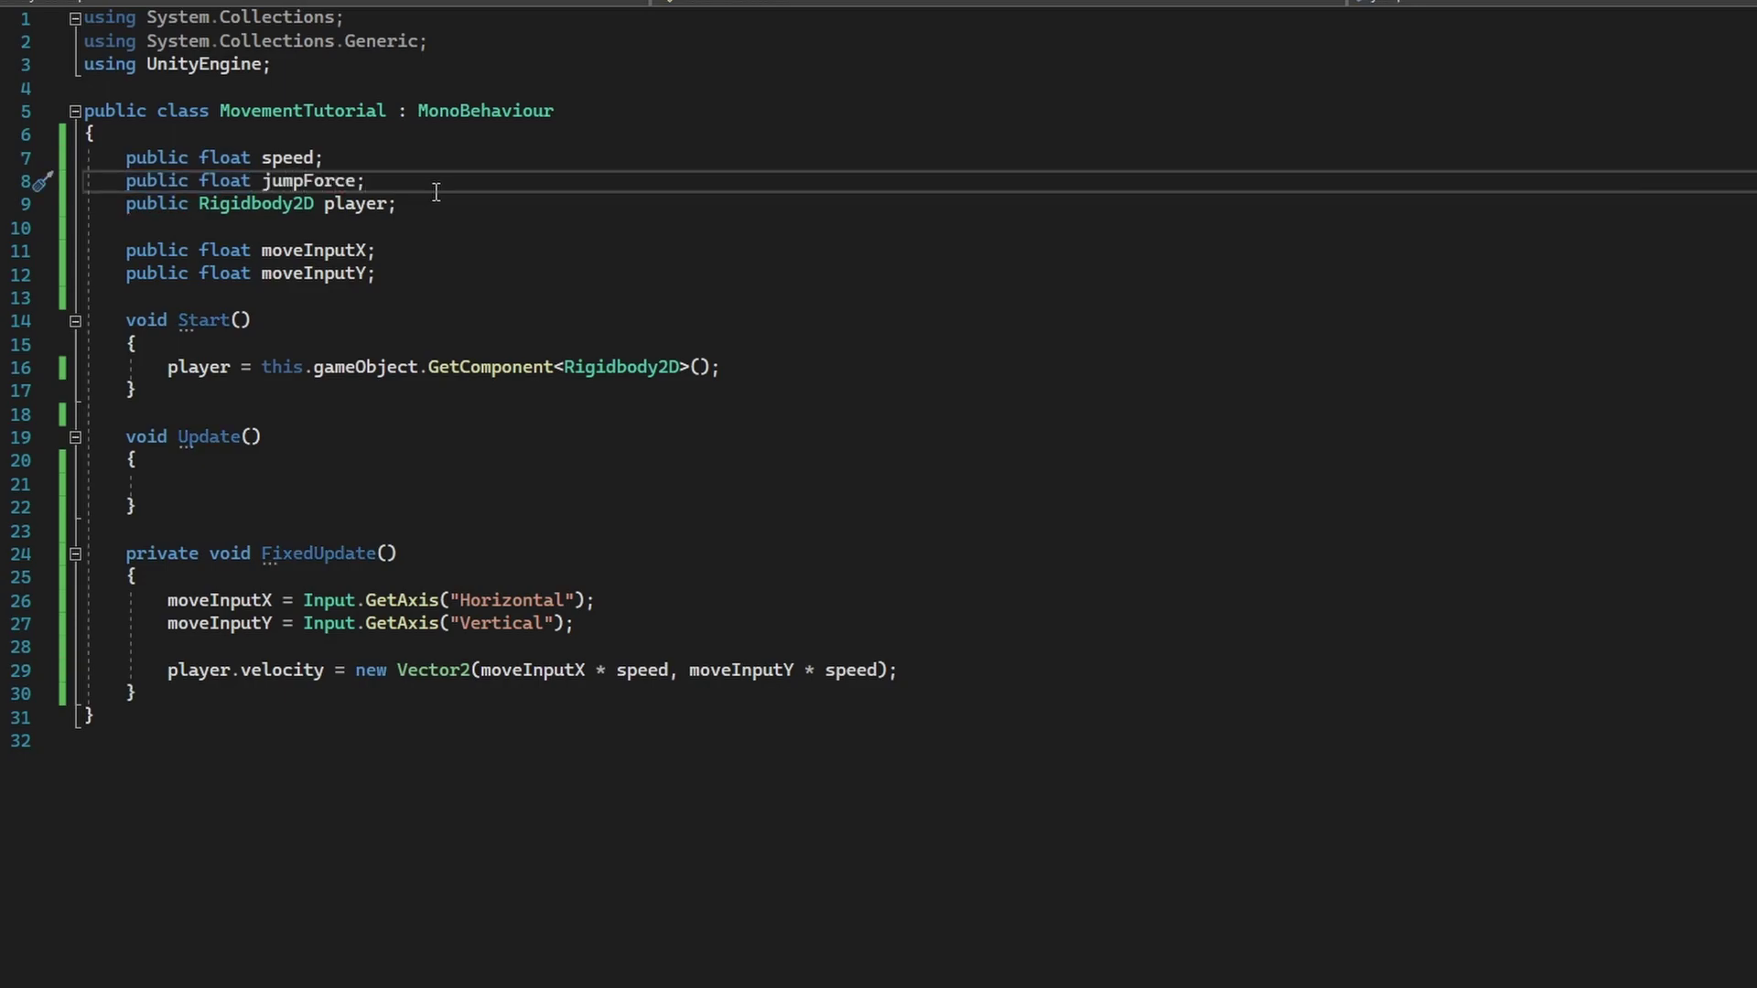
Comment out the moveInputY declaration and its Input.GetAxis("Vertical") assignment.
{"action": "left_click", "coordinate": [134, 269]}
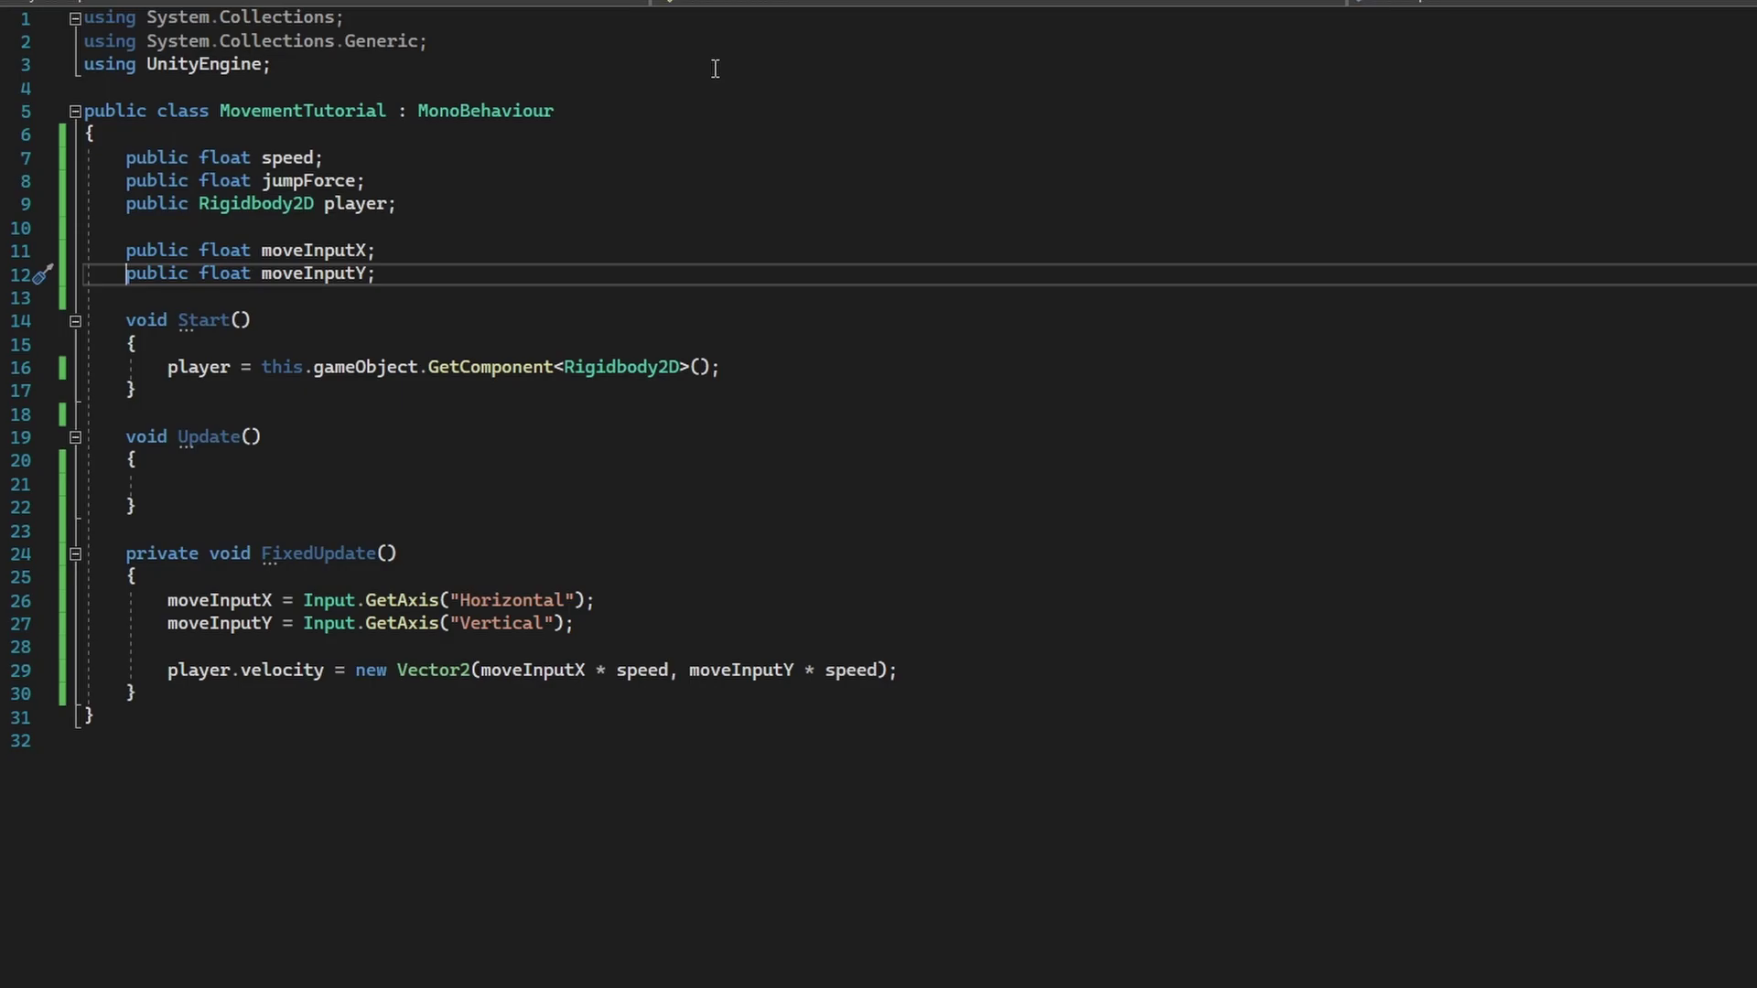
{"action": "type", "text": "//"}
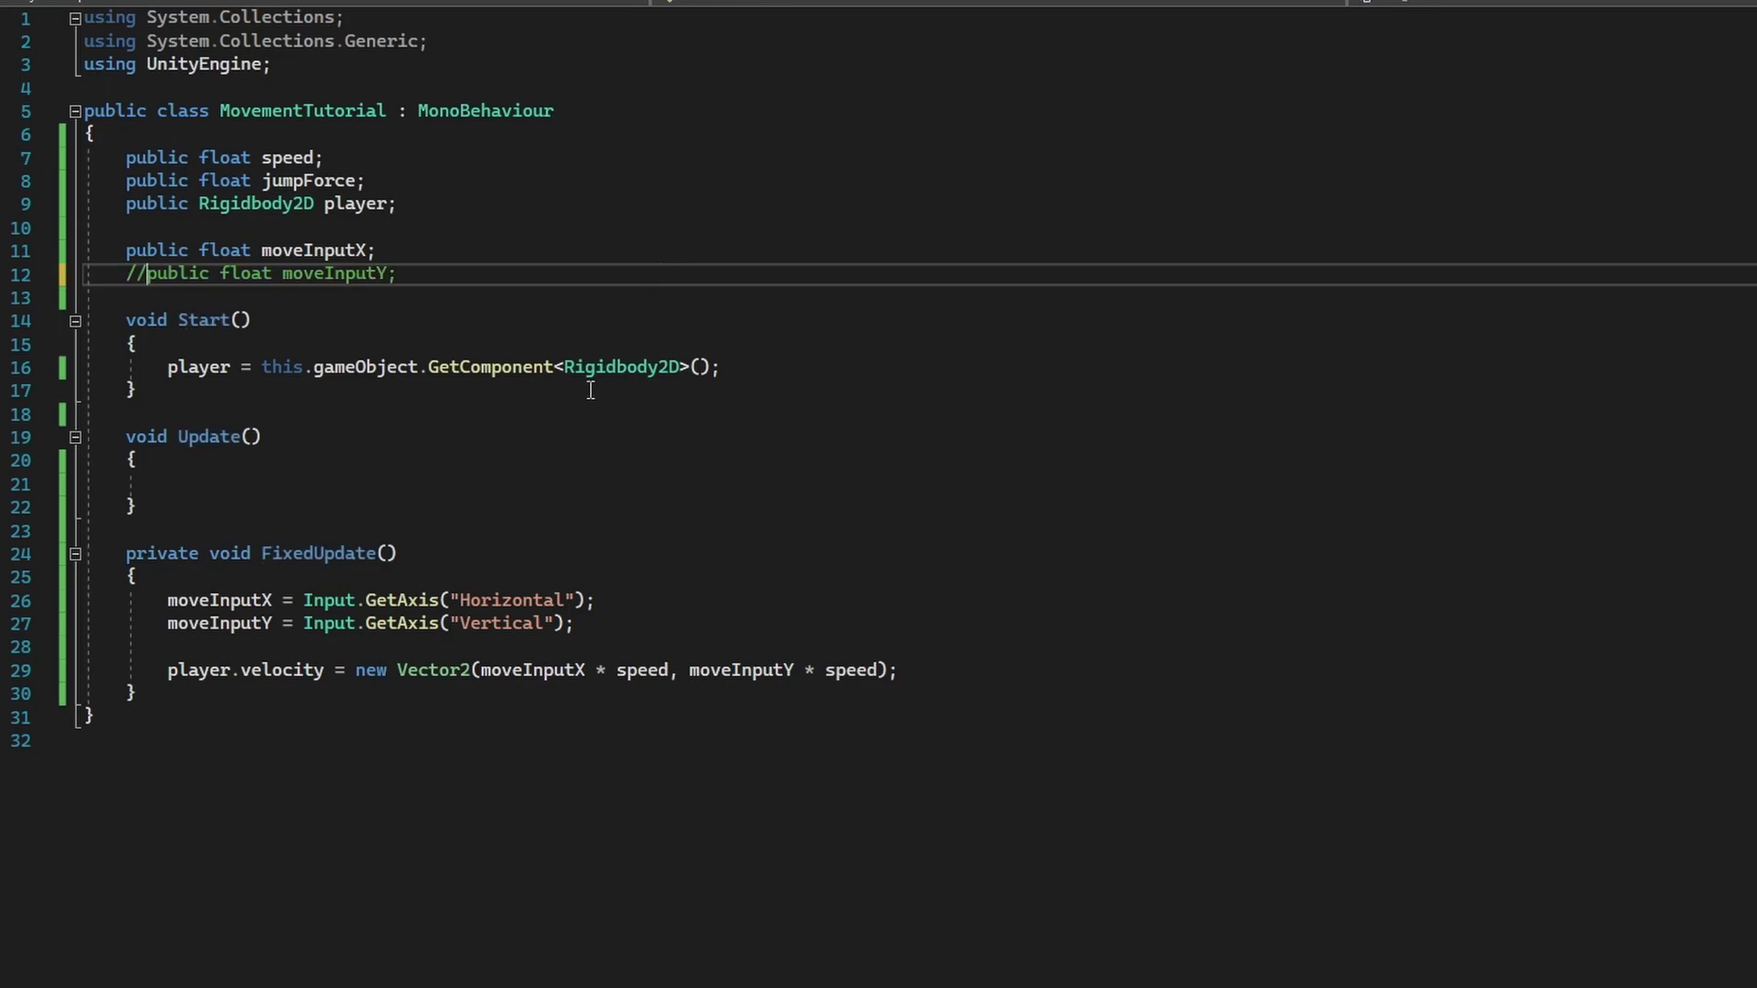
{"action": "scroll", "coordinate": [597, 384], "scroll_direction": "down", "scroll_amount": 2}
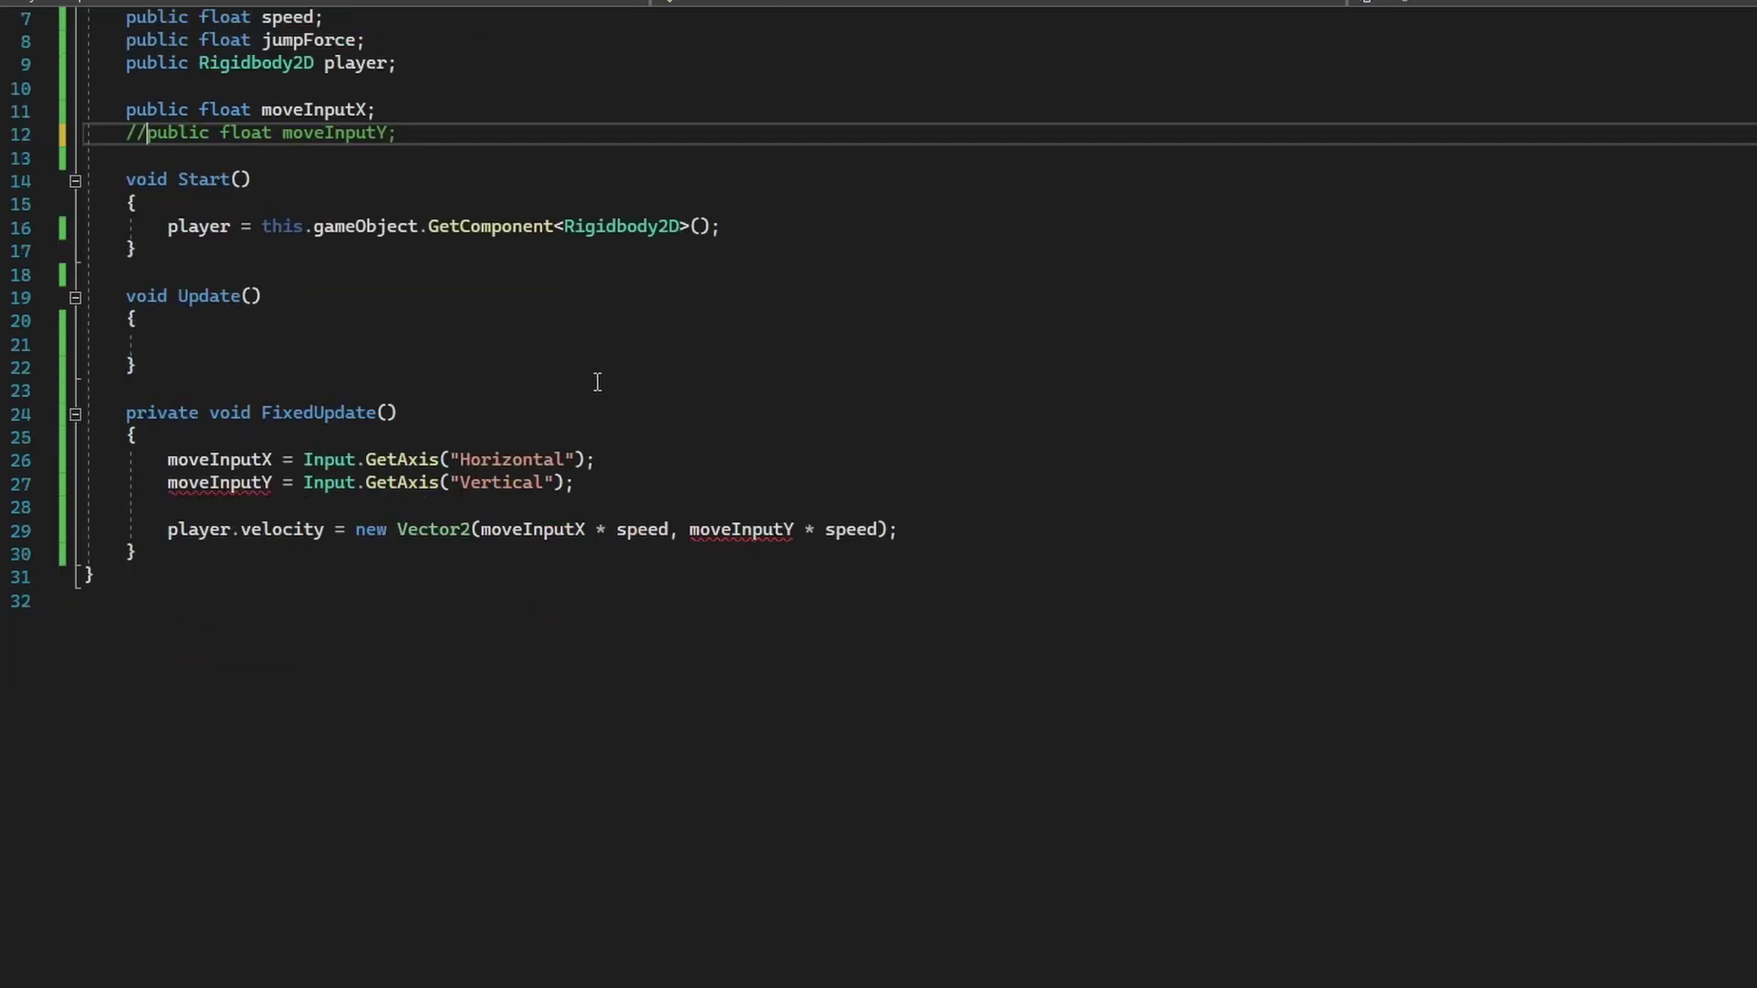
{"action": "left_click", "coordinate": [181, 485]}
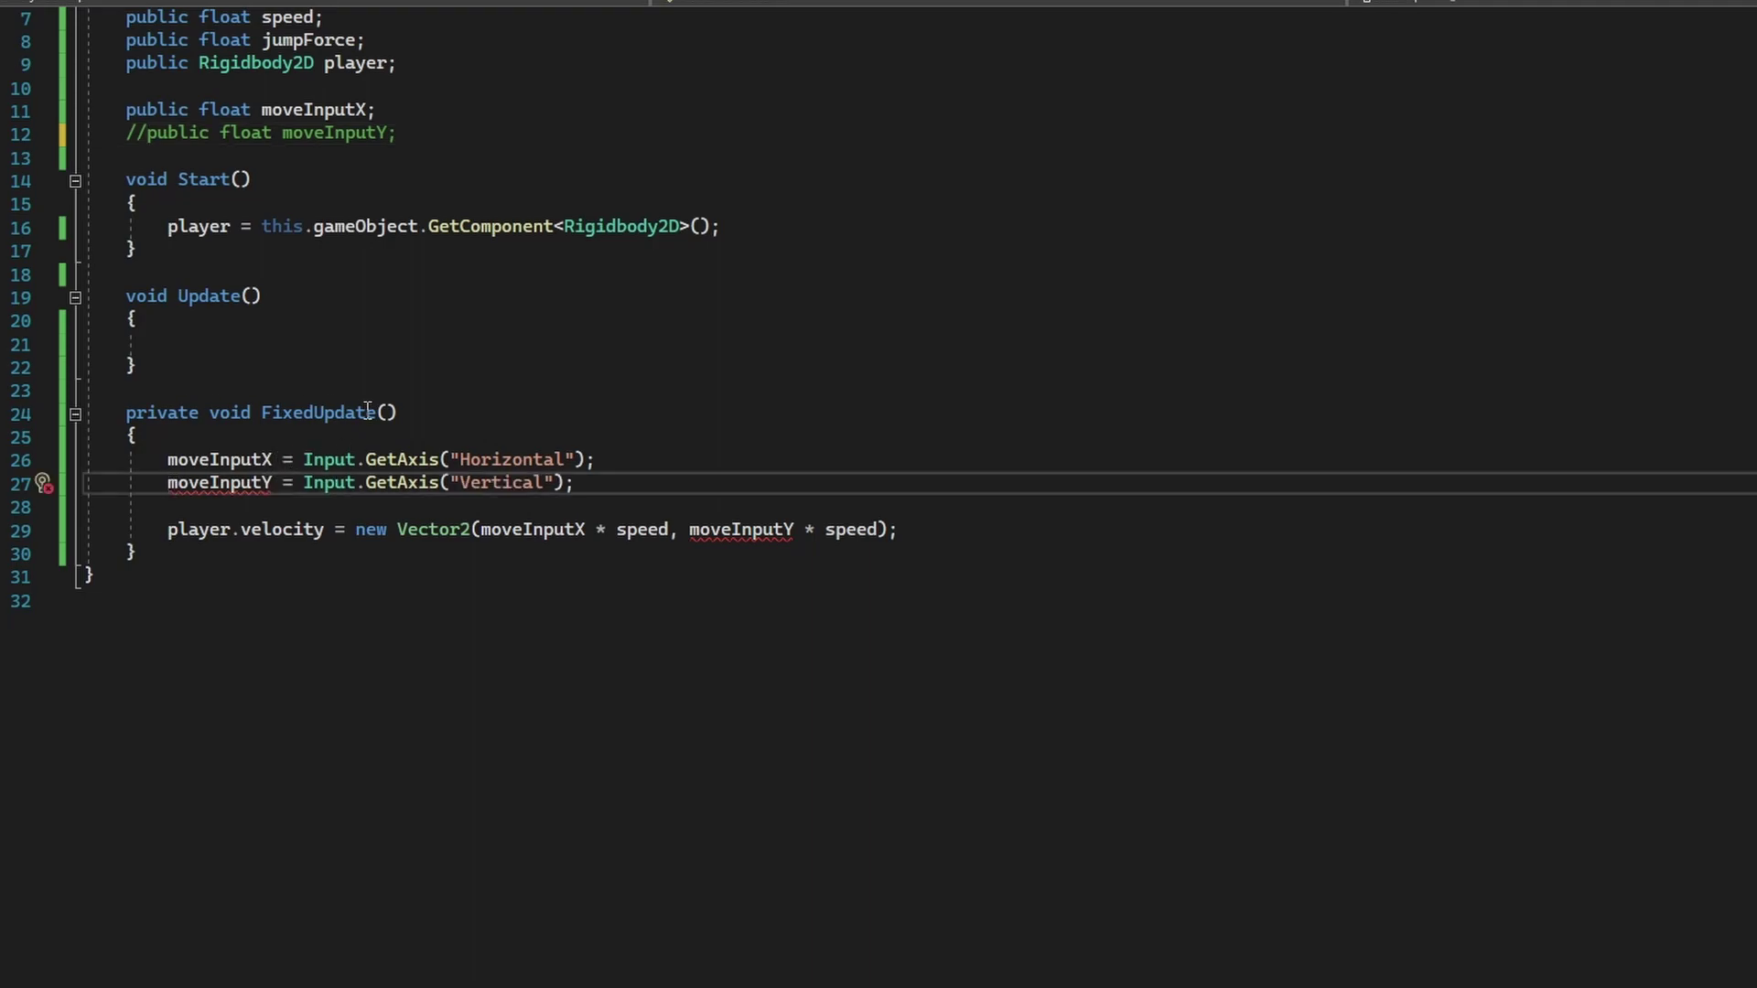
{"action": "key", "text": "ctrl+k"}
{"action": "key", "text": "ctrl+c"}
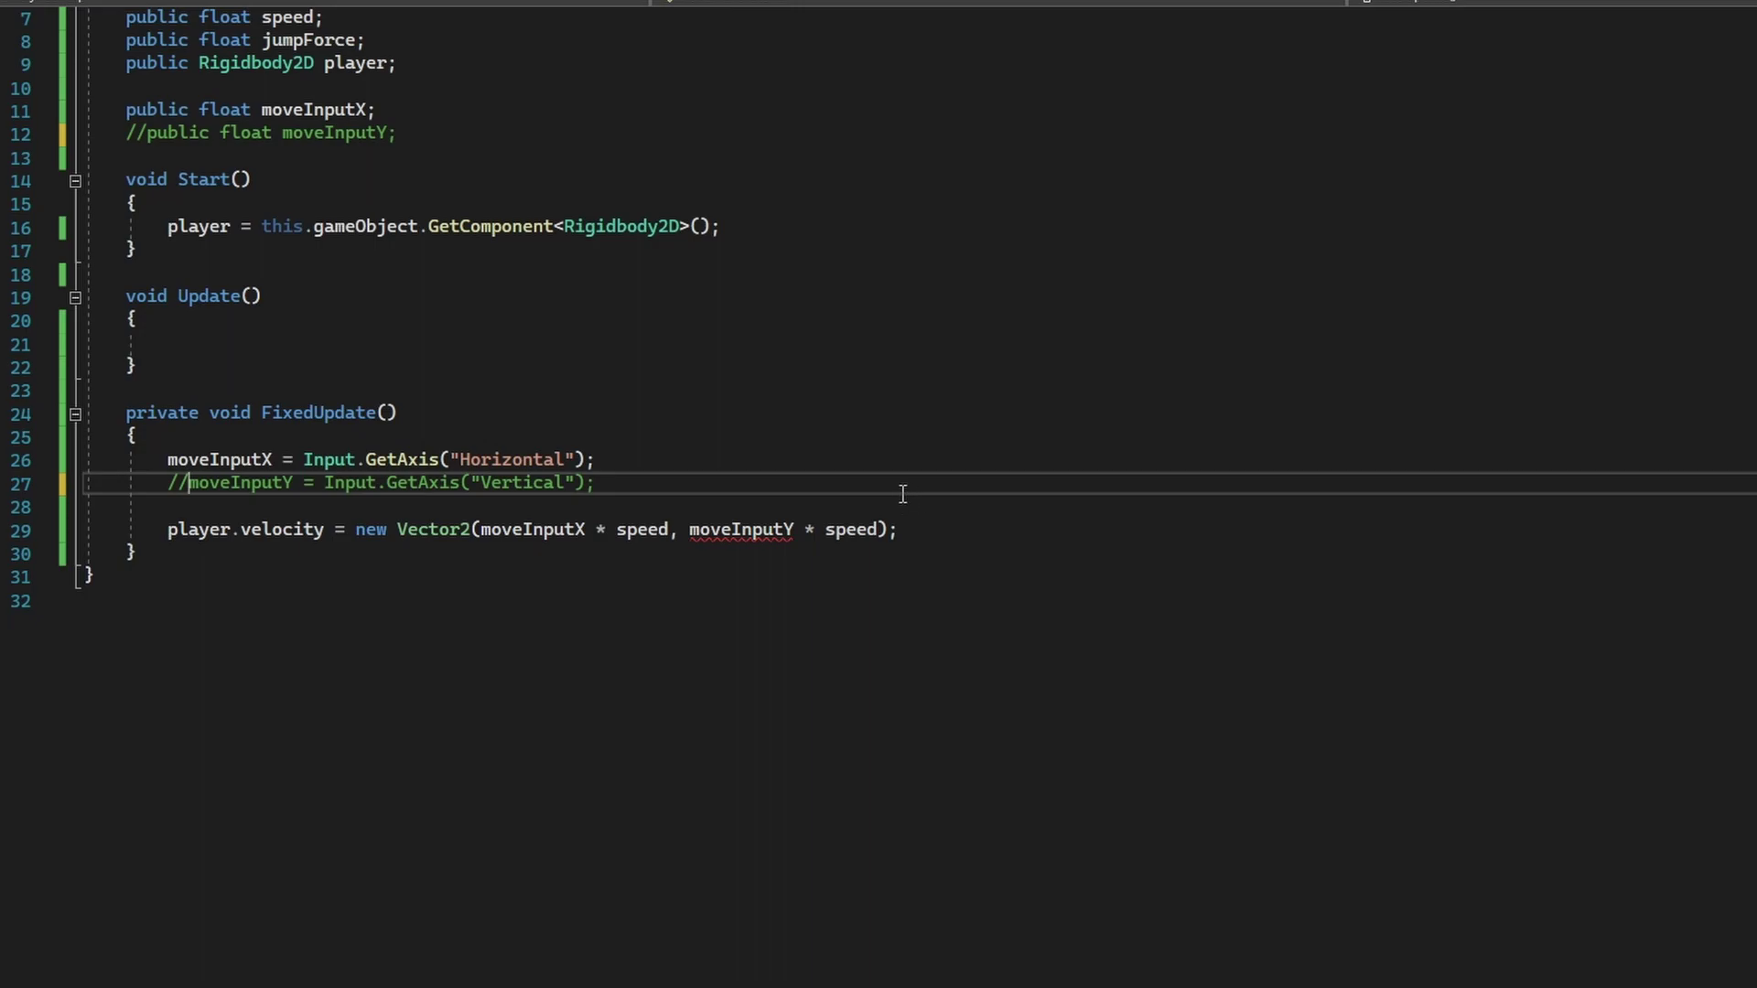
Replace the velocity's moveInputY * speed argument with player.velocity.y.
{"action": "left_click_drag", "start_coordinate": [168, 530], "coordinate": [389, 530]}
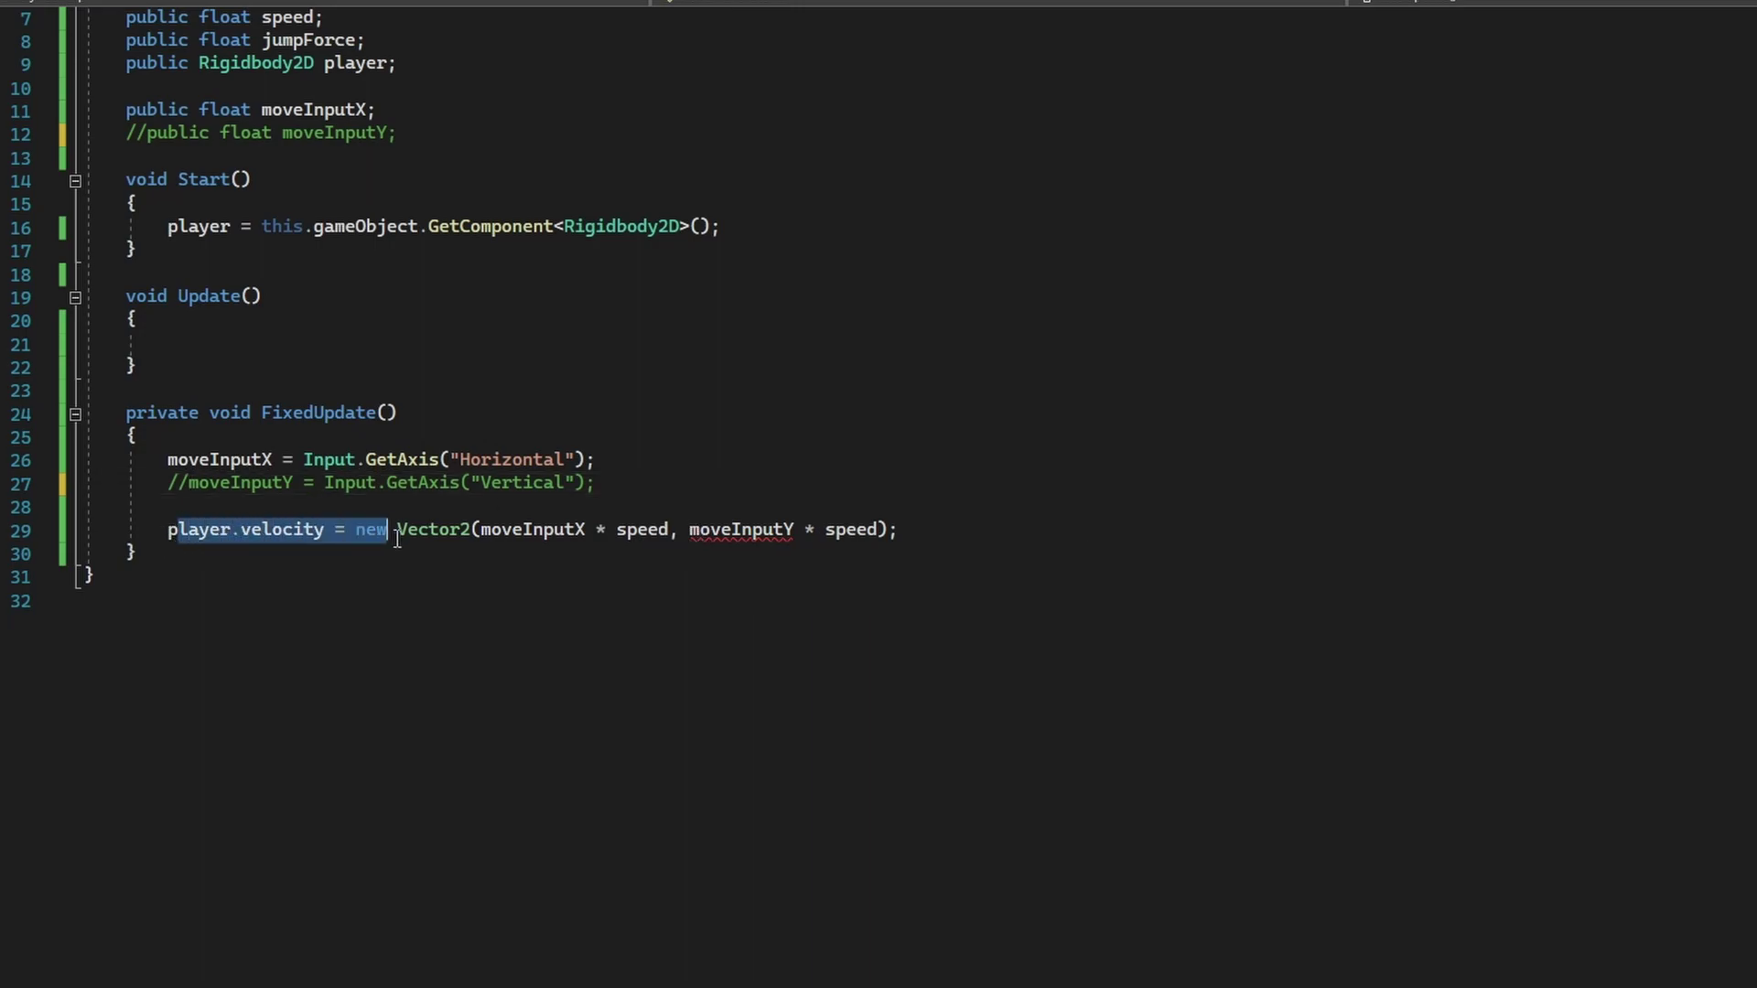
{"action": "left_click", "coordinate": [473, 529]}
{"action": "left_click_drag", "start_coordinate": [690, 529], "coordinate": [877, 530]}
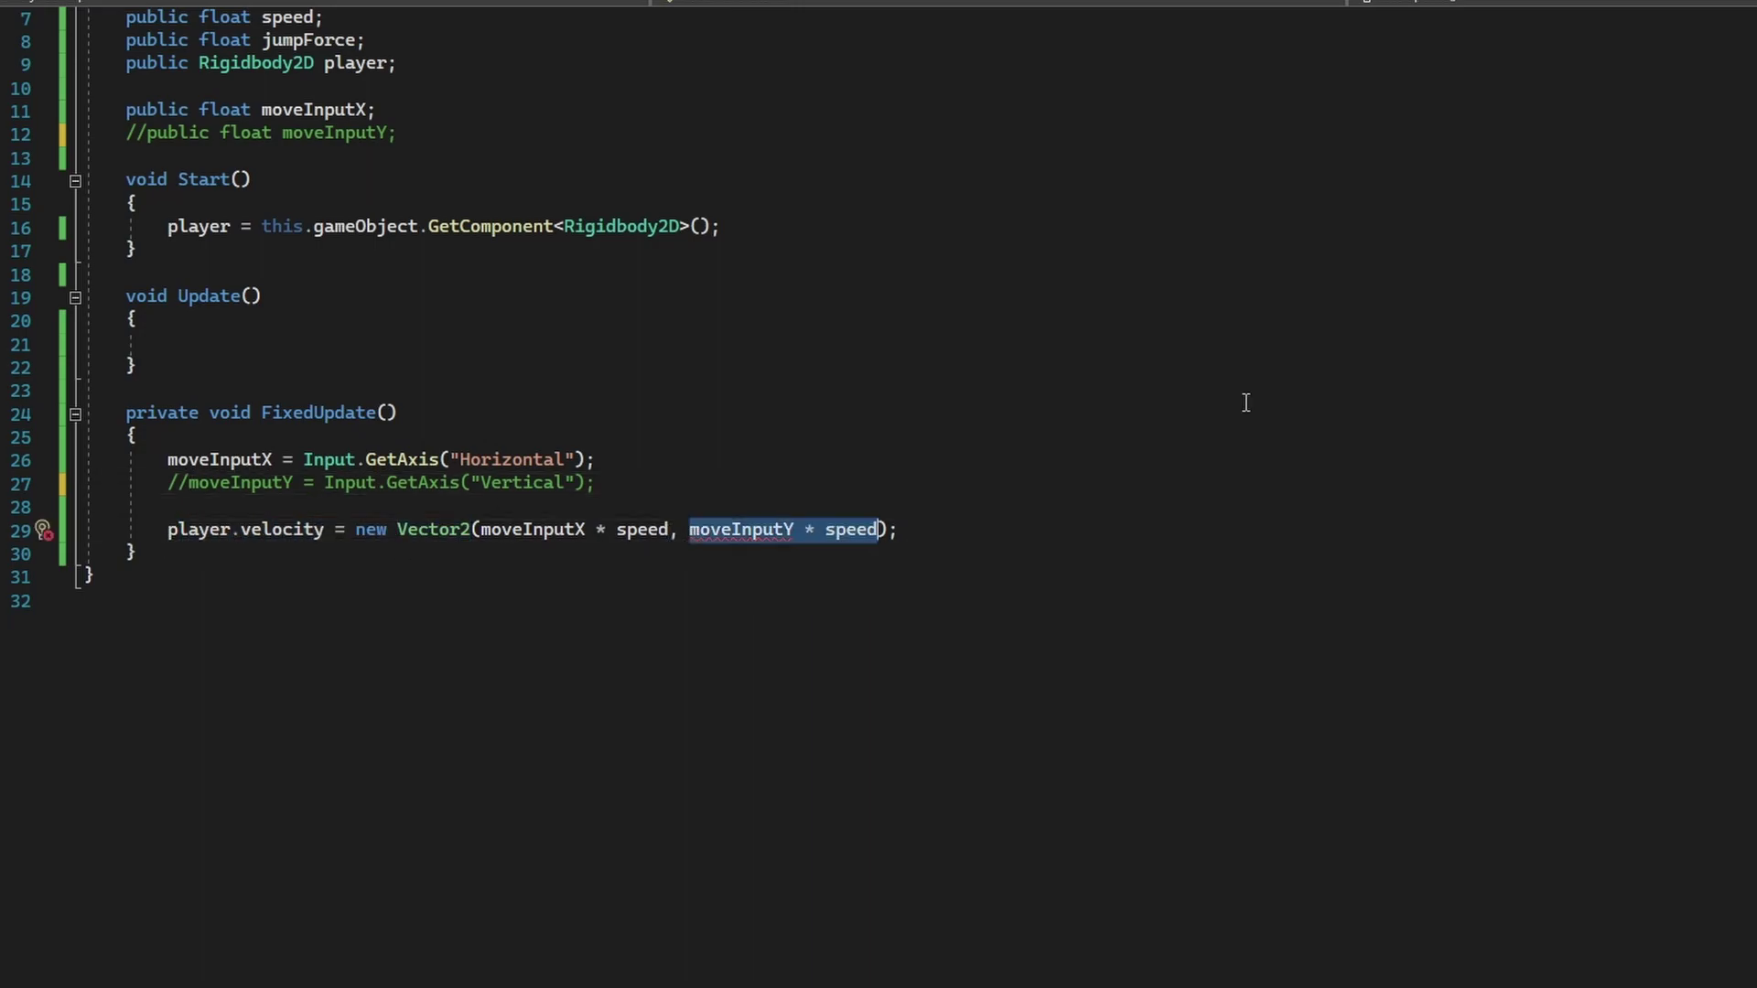
{"action": "key", "text": "BackSpace"}
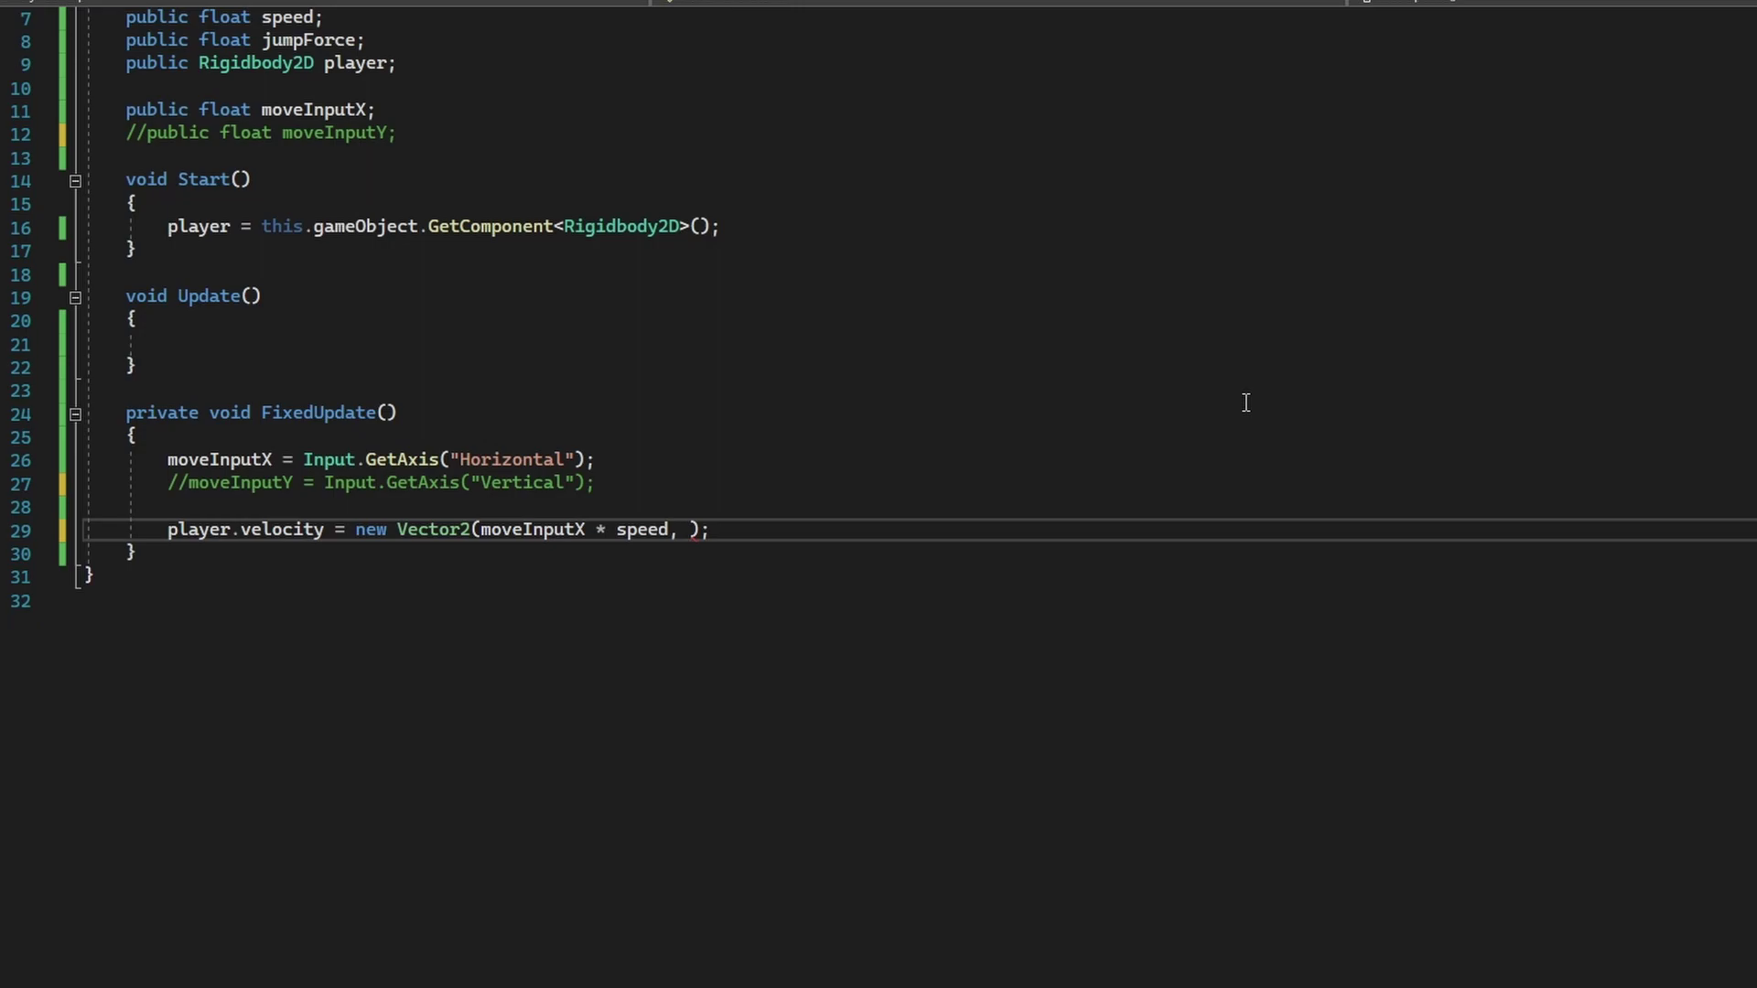
{"action": "type", "text": "player.velocity."}
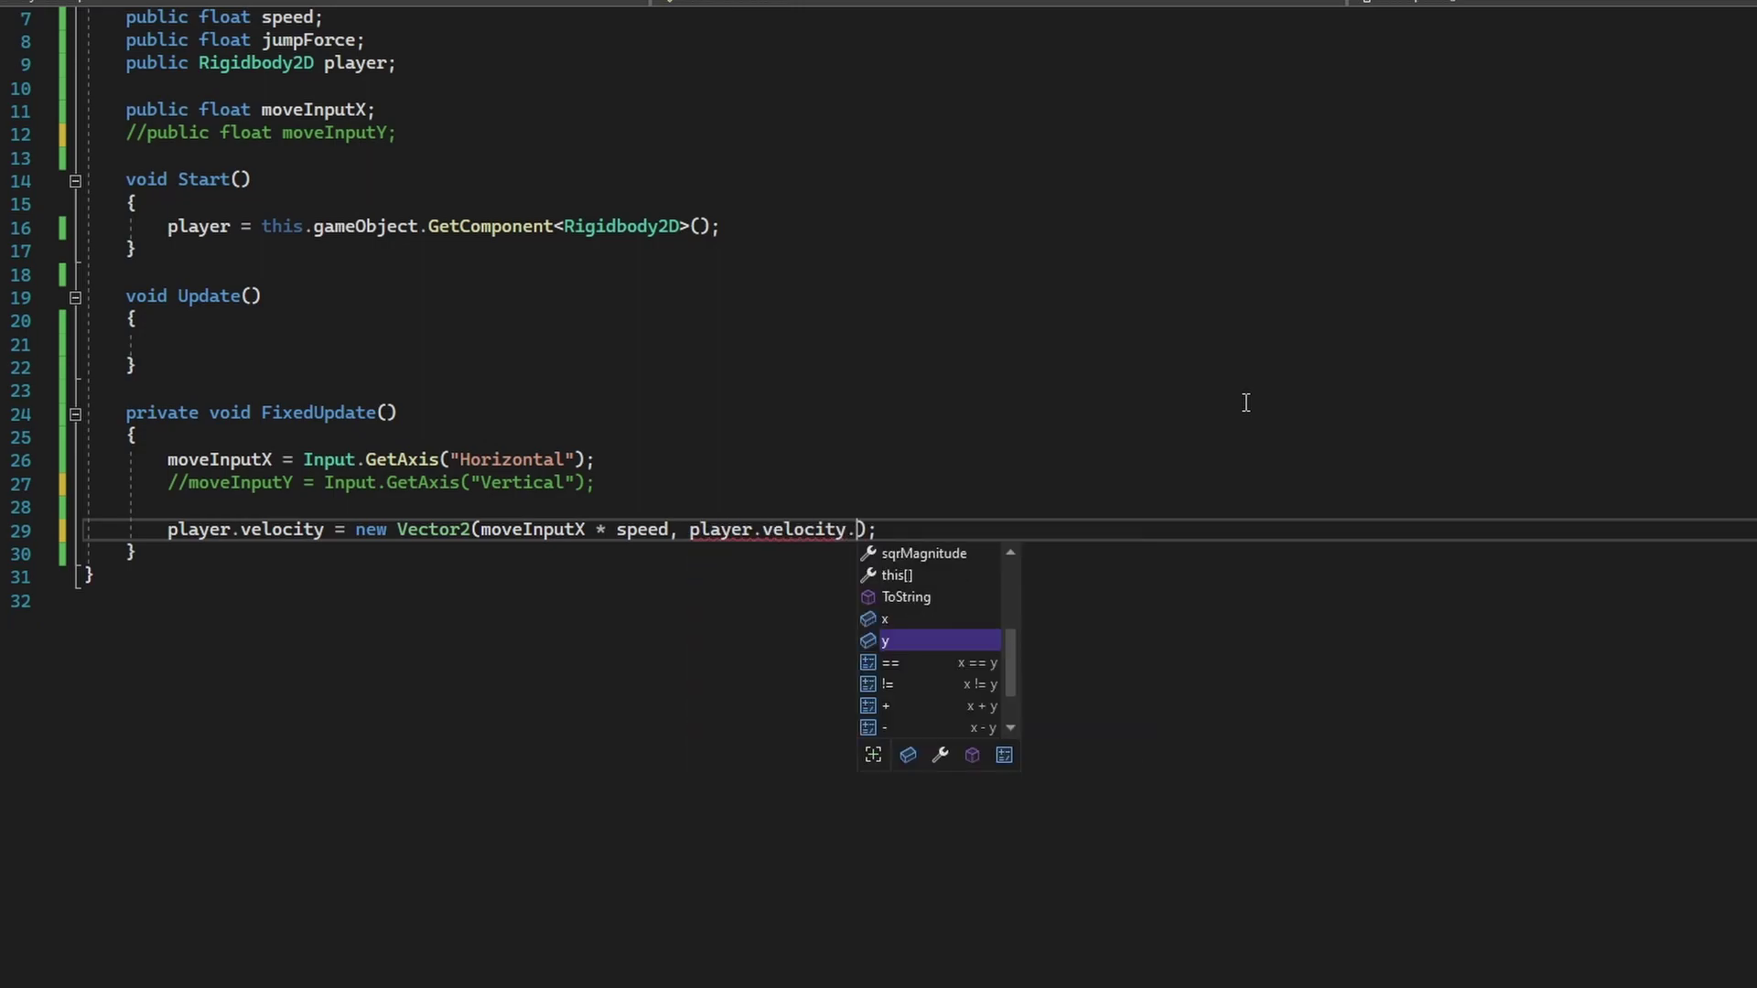
{"action": "type", "text": "y"}
{"action": "key", "text": "Escape"}
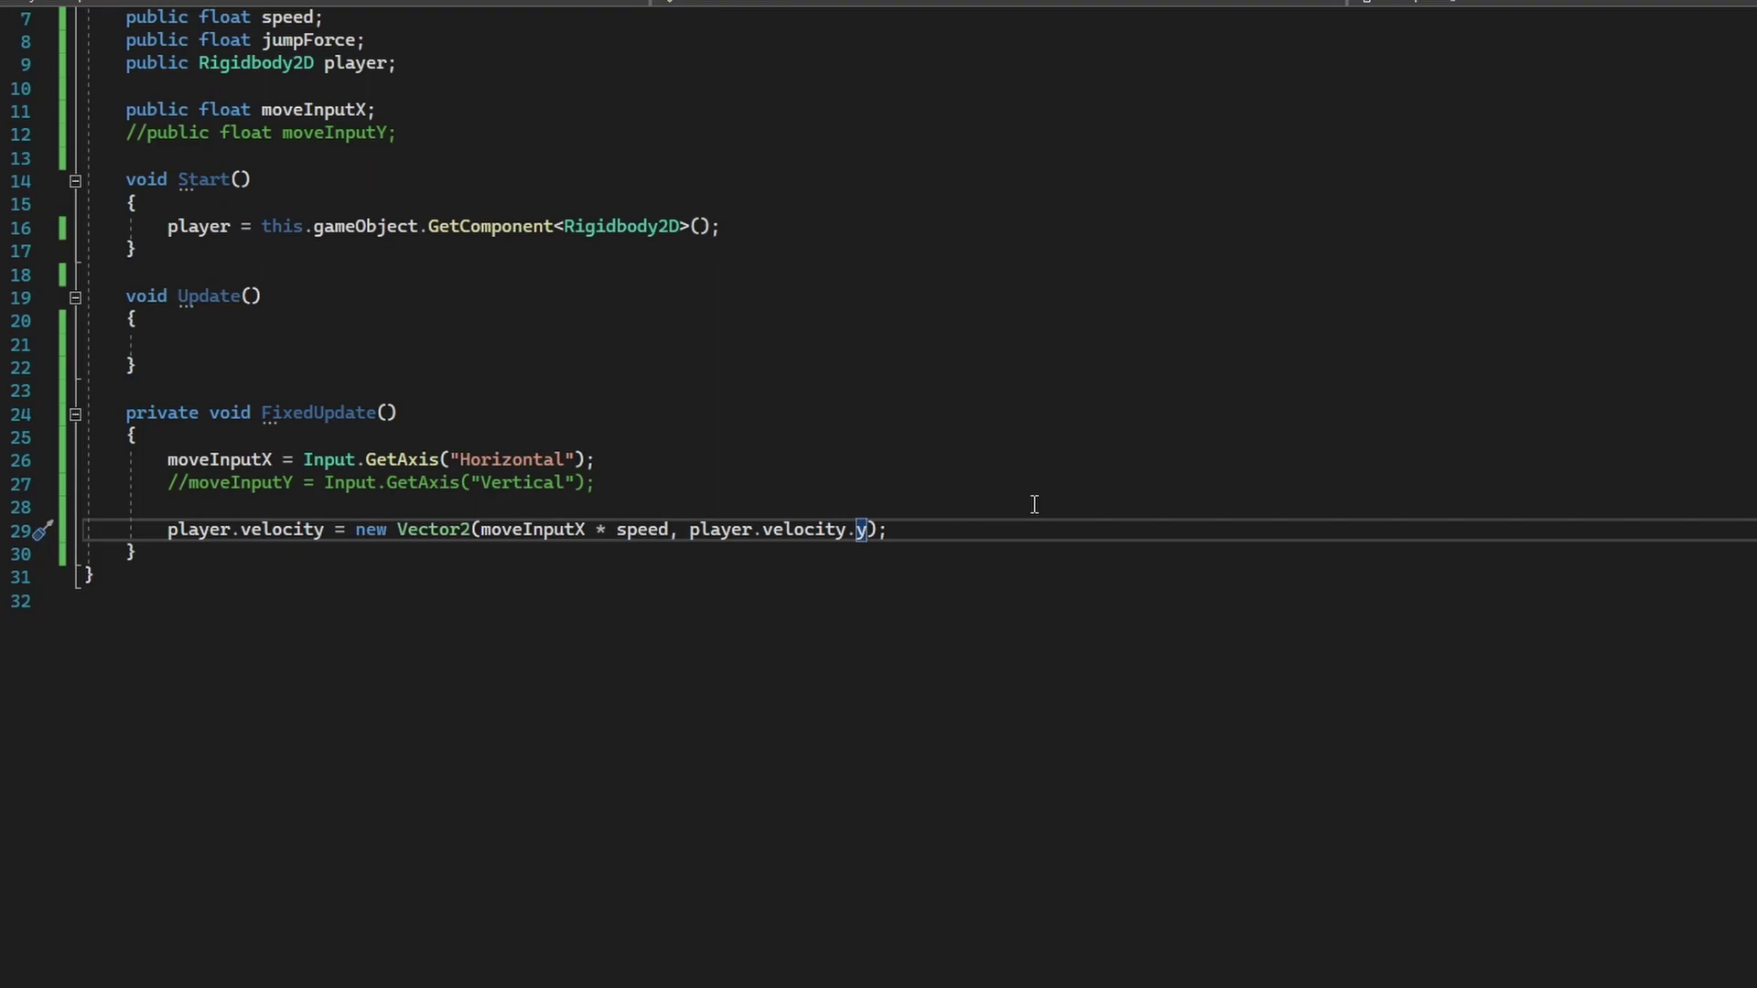
{"action": "scroll", "coordinate": [961, 457], "scroll_direction": "up", "scroll_amount": 1}
{"action": "left_click", "coordinate": [869, 410]}
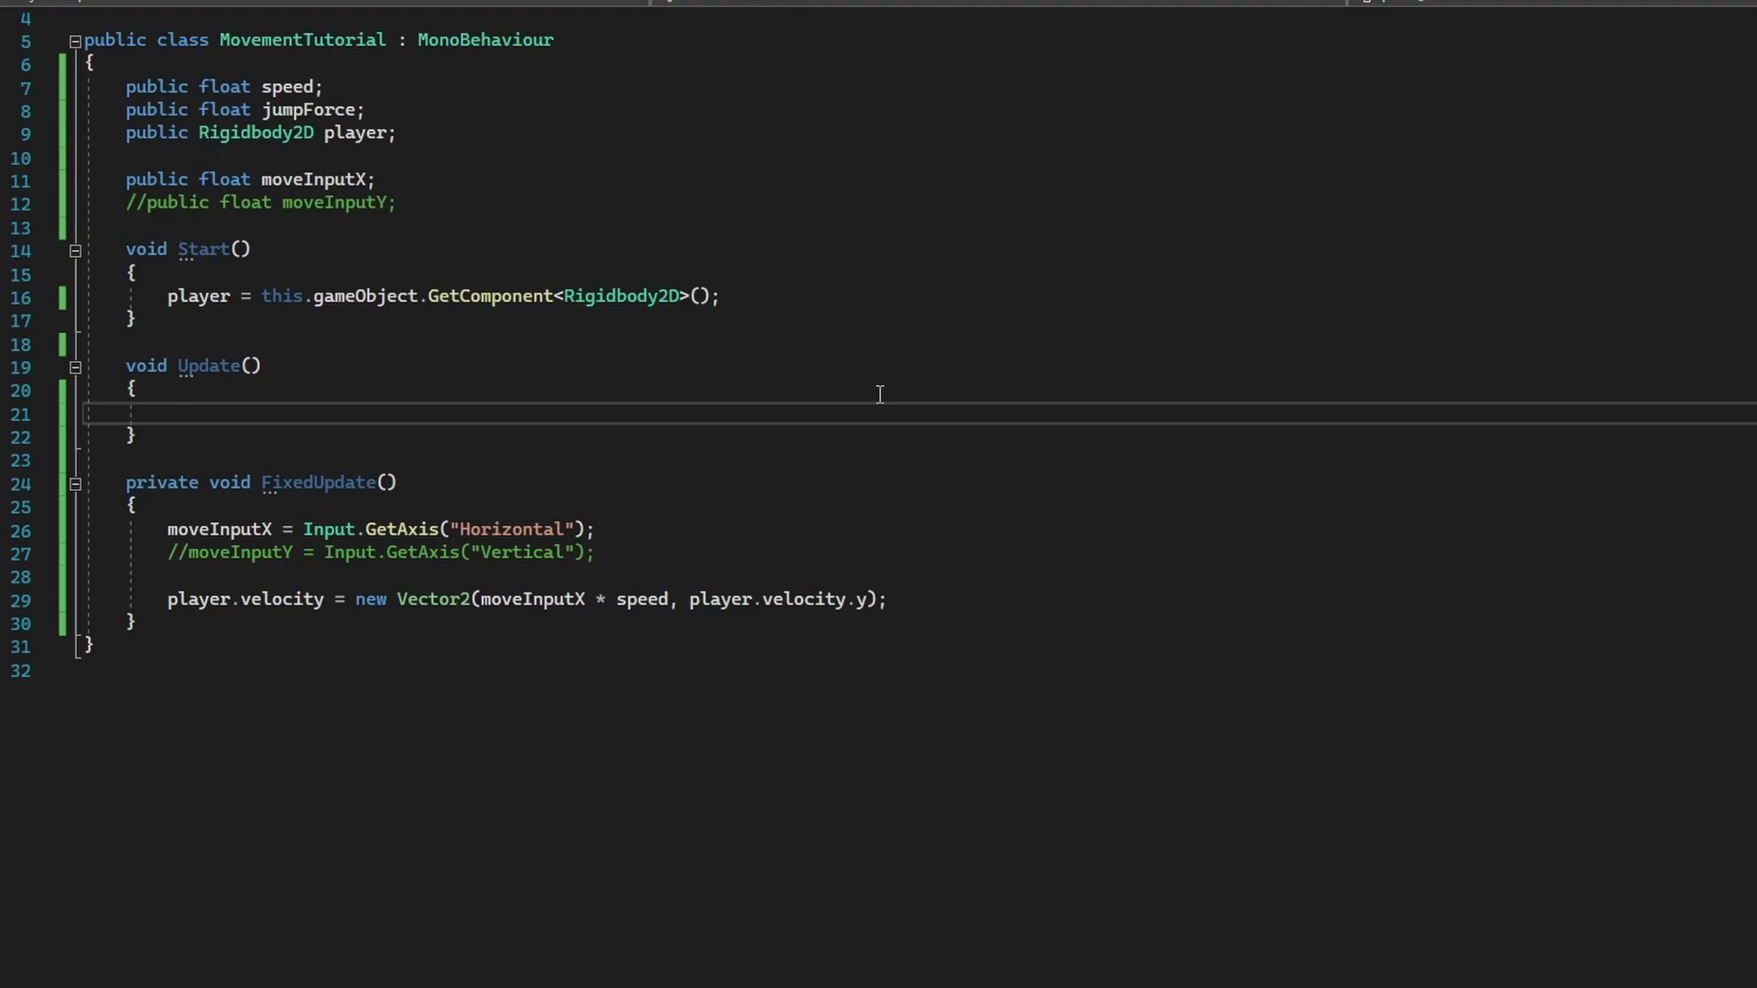
In Update, add if (Input.GetButton("Jump") && CanJump()) with an opening brace.
{"action": "type", "text": "if (Inpu"}
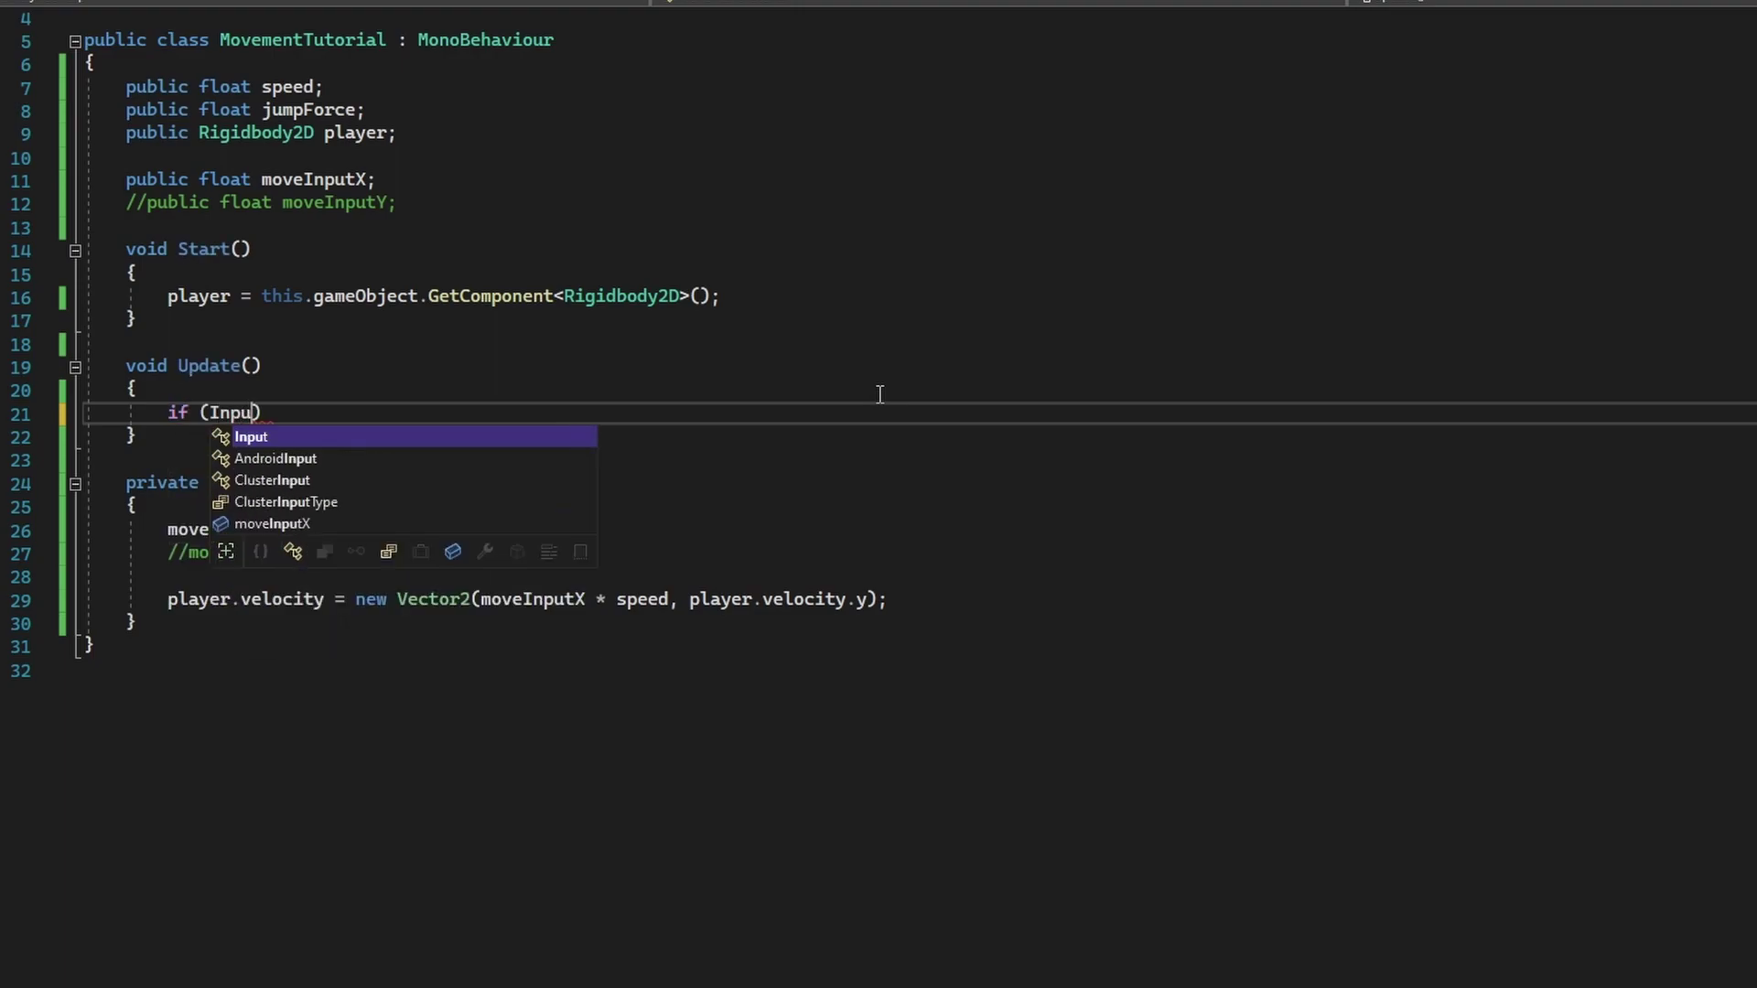
{"action": "type", "text": "t.GetB"}
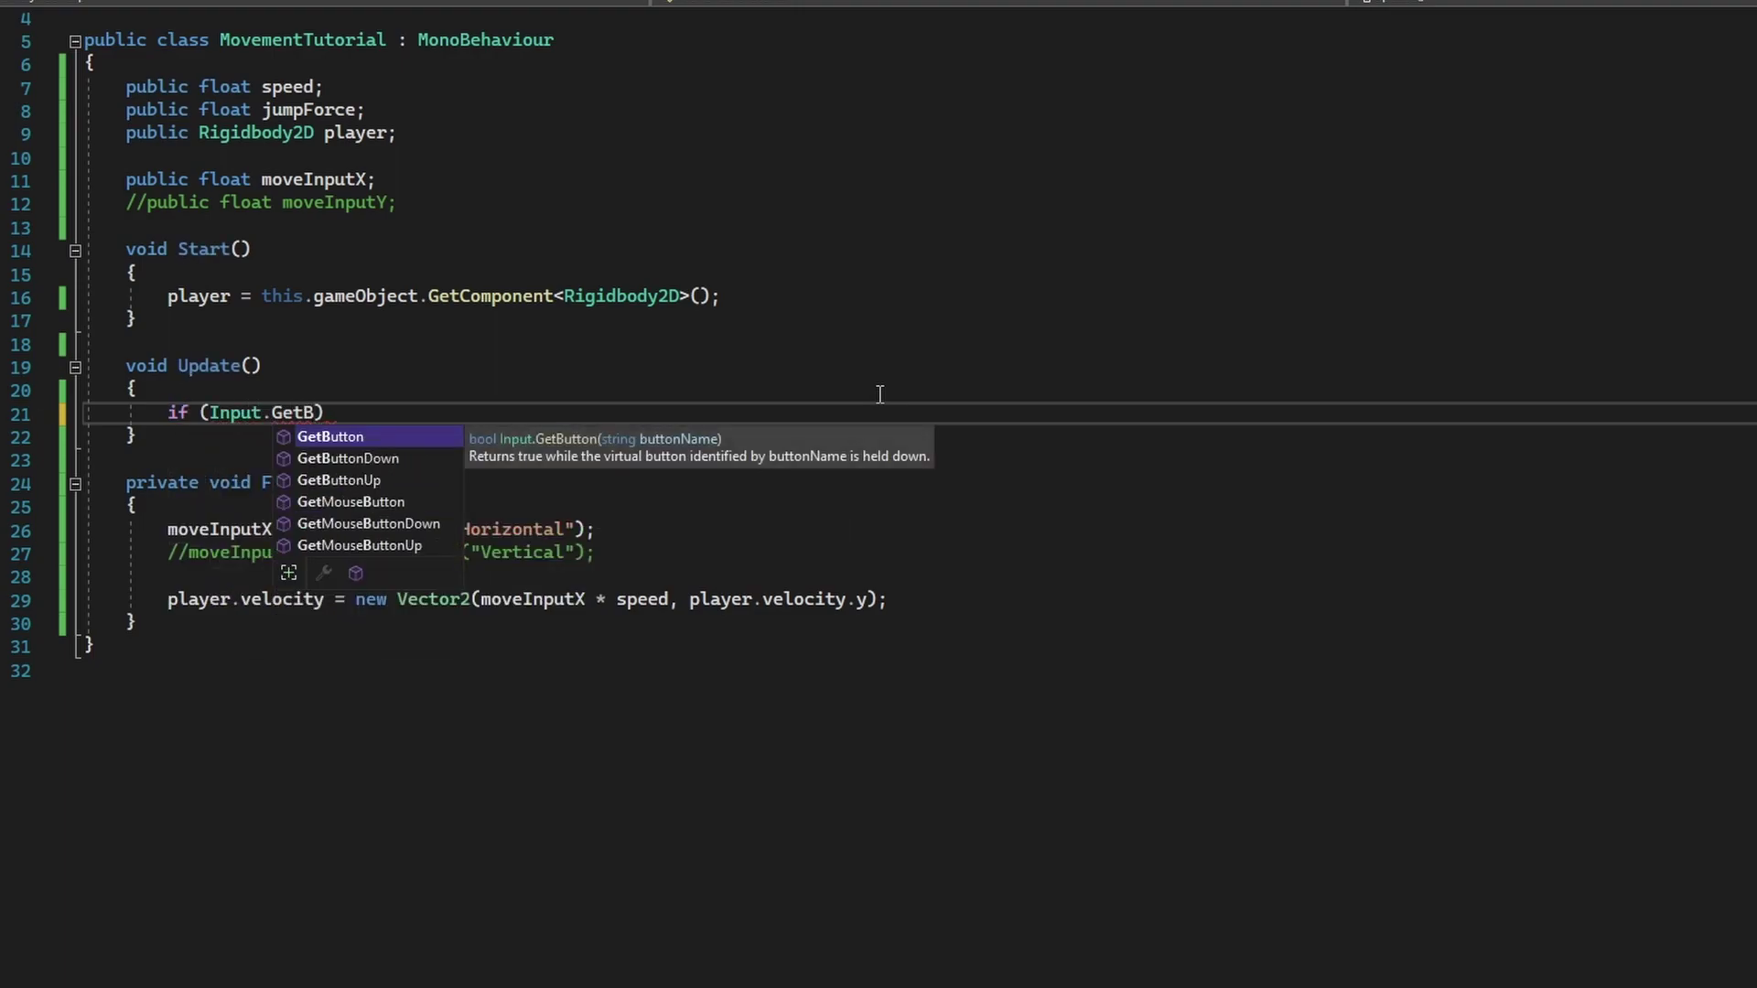
{"action": "type", "text": "(\"Ju"}
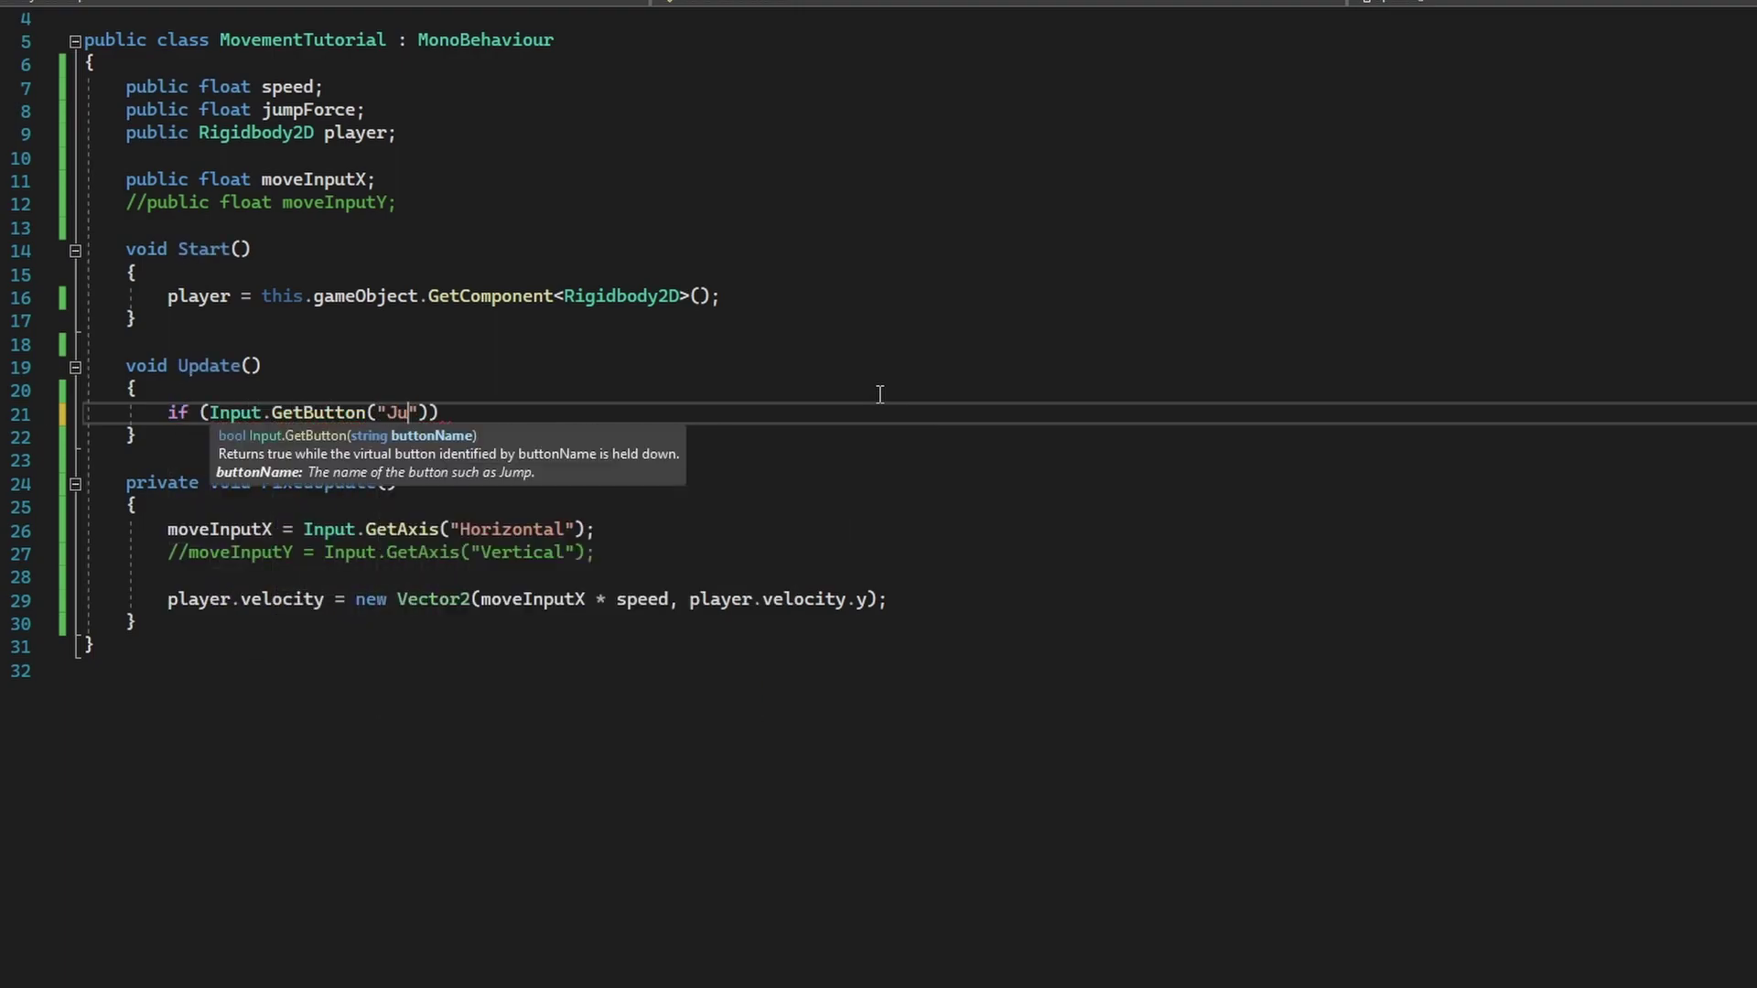
{"action": "type", "text": "mp\")"}
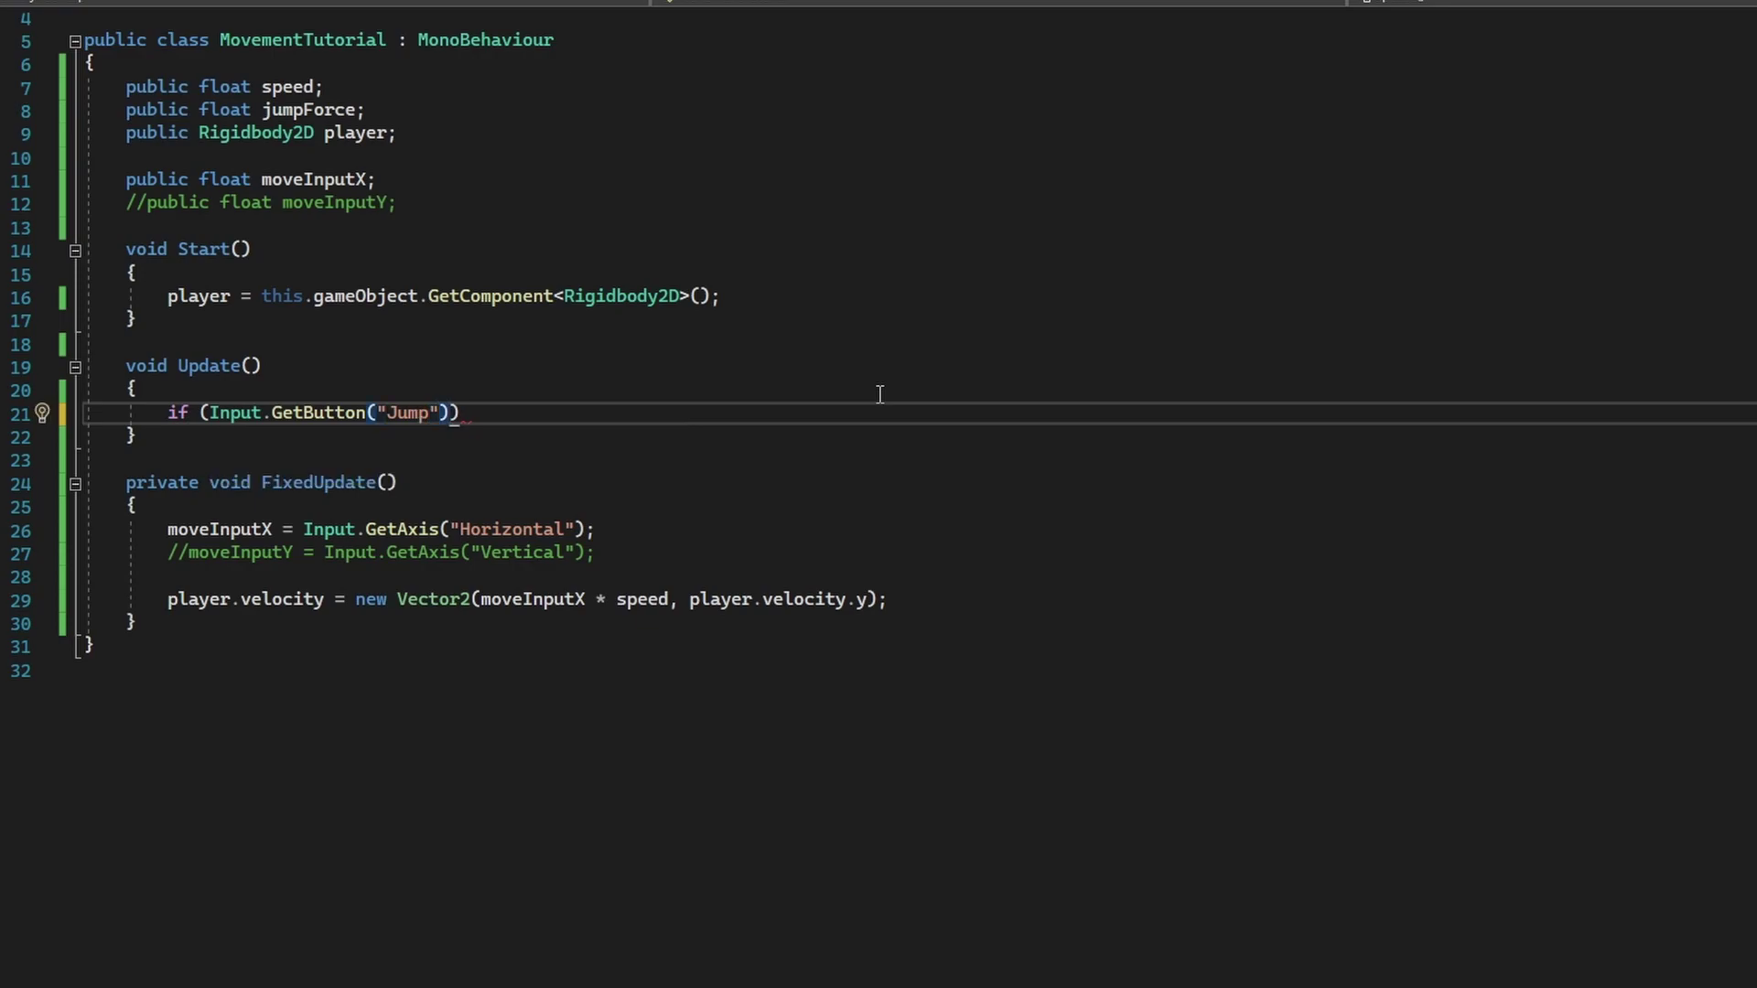
{"action": "type", "text": ")"}
{"action": "type", "text": " &&"}
{"action": "type", "text": "CanJum"}
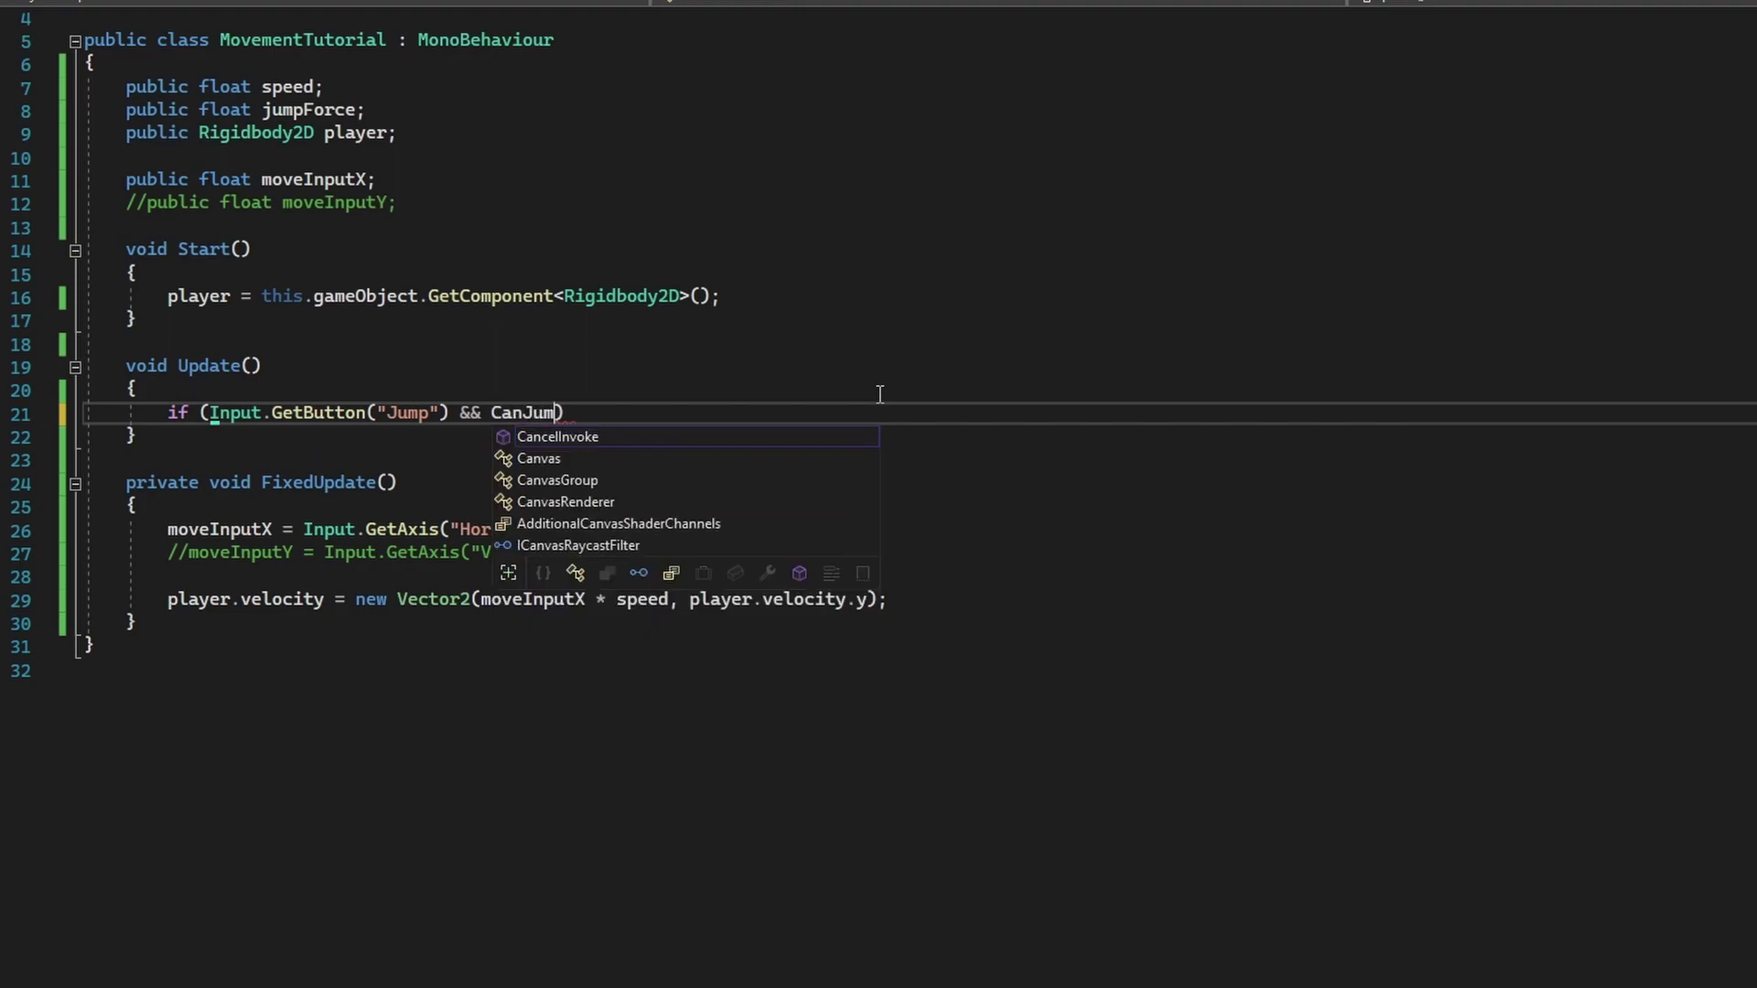
{"action": "type", "text": "p()"}
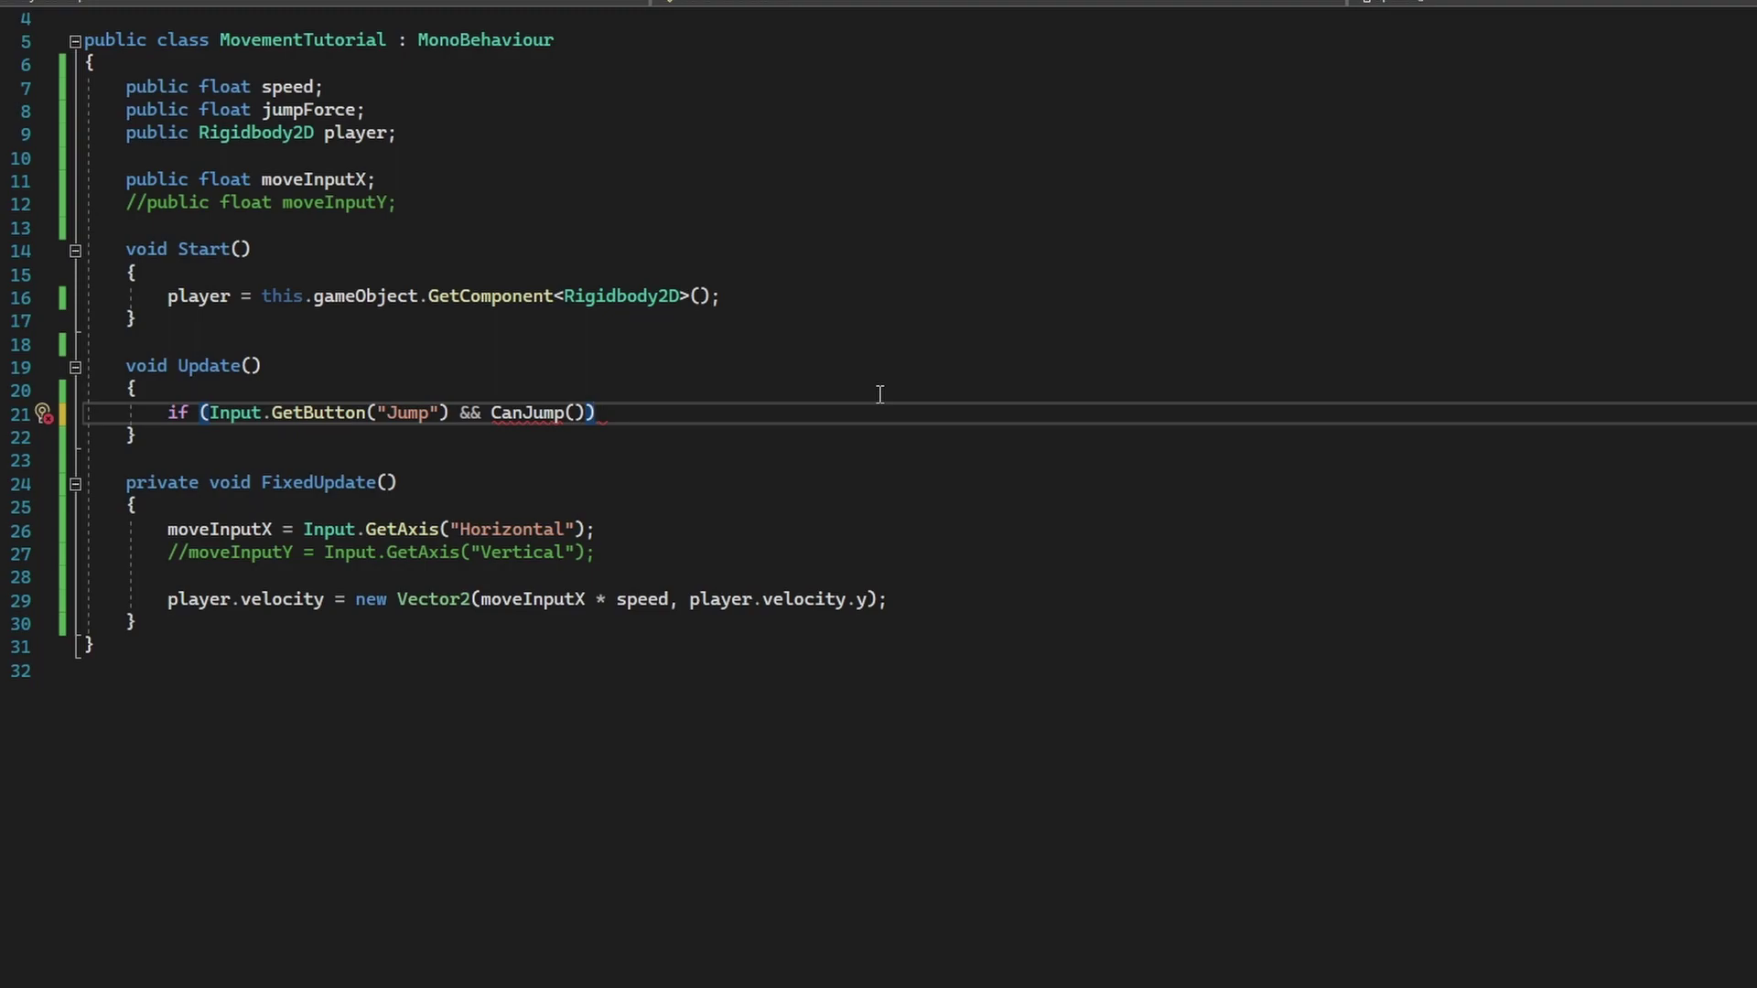
{"action": "type", "text": "{"}
{"action": "key", "text": "Return"}
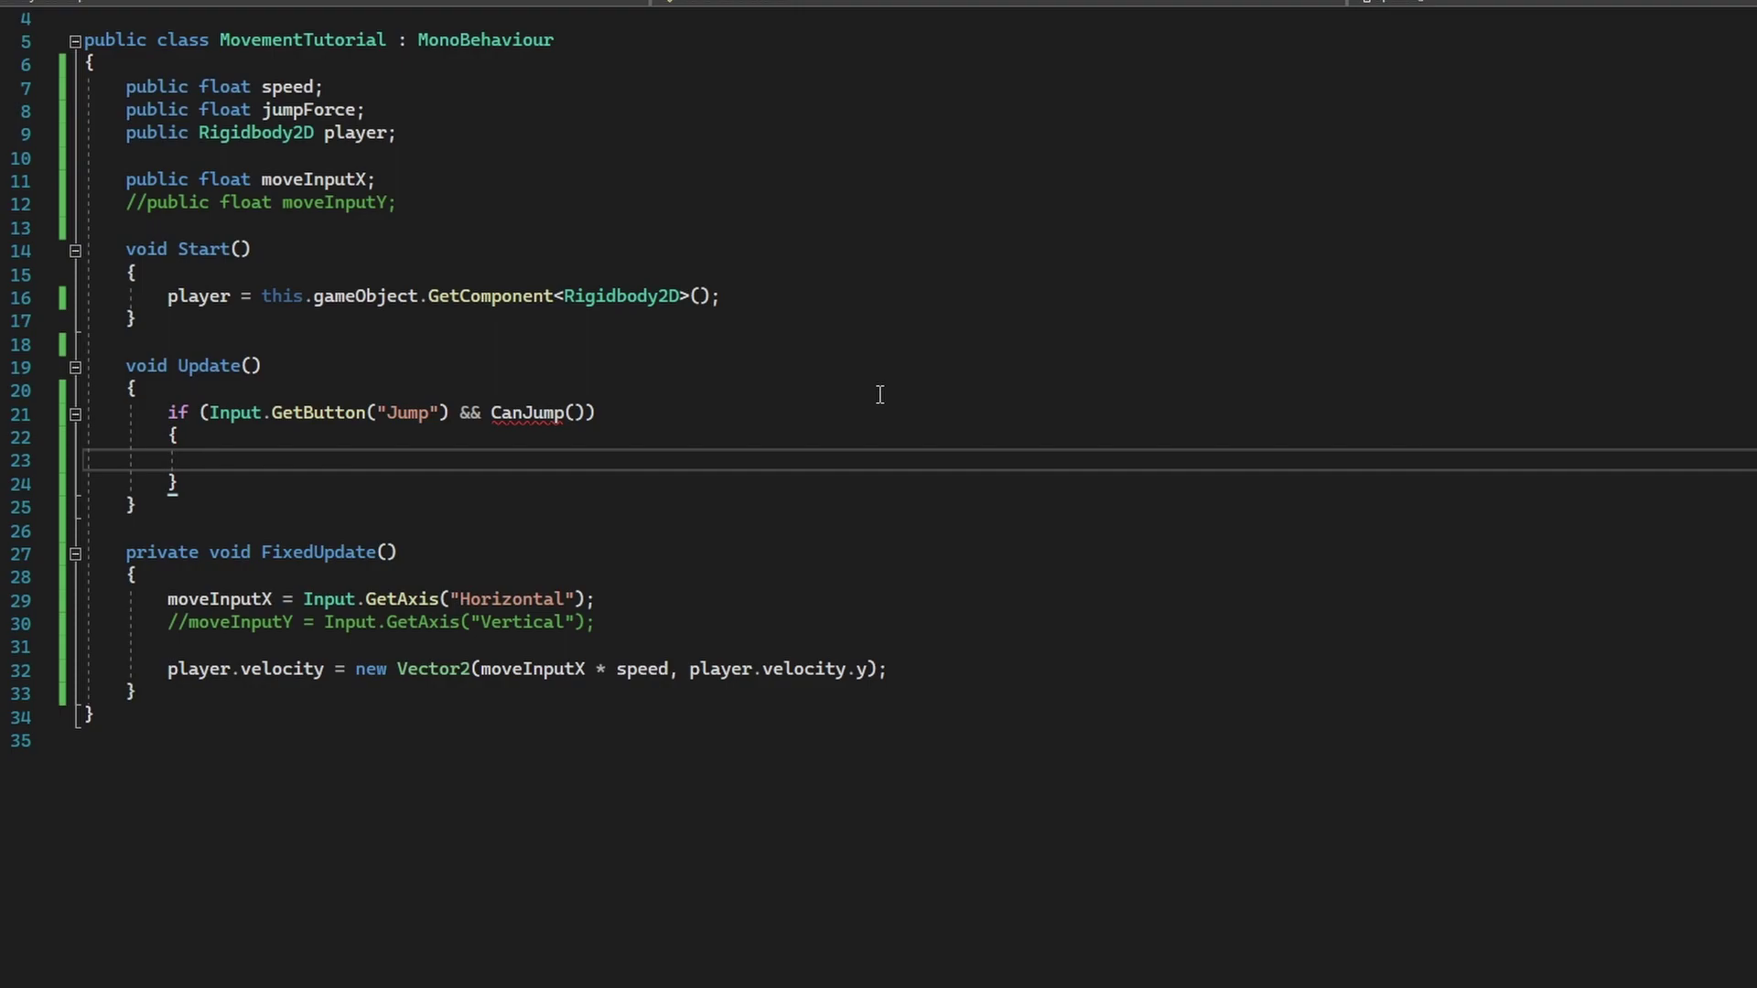
Inside the if block, set player.velocity = new Vector2(0, jumpForce);.
{"action": "type", "text": "pl"}
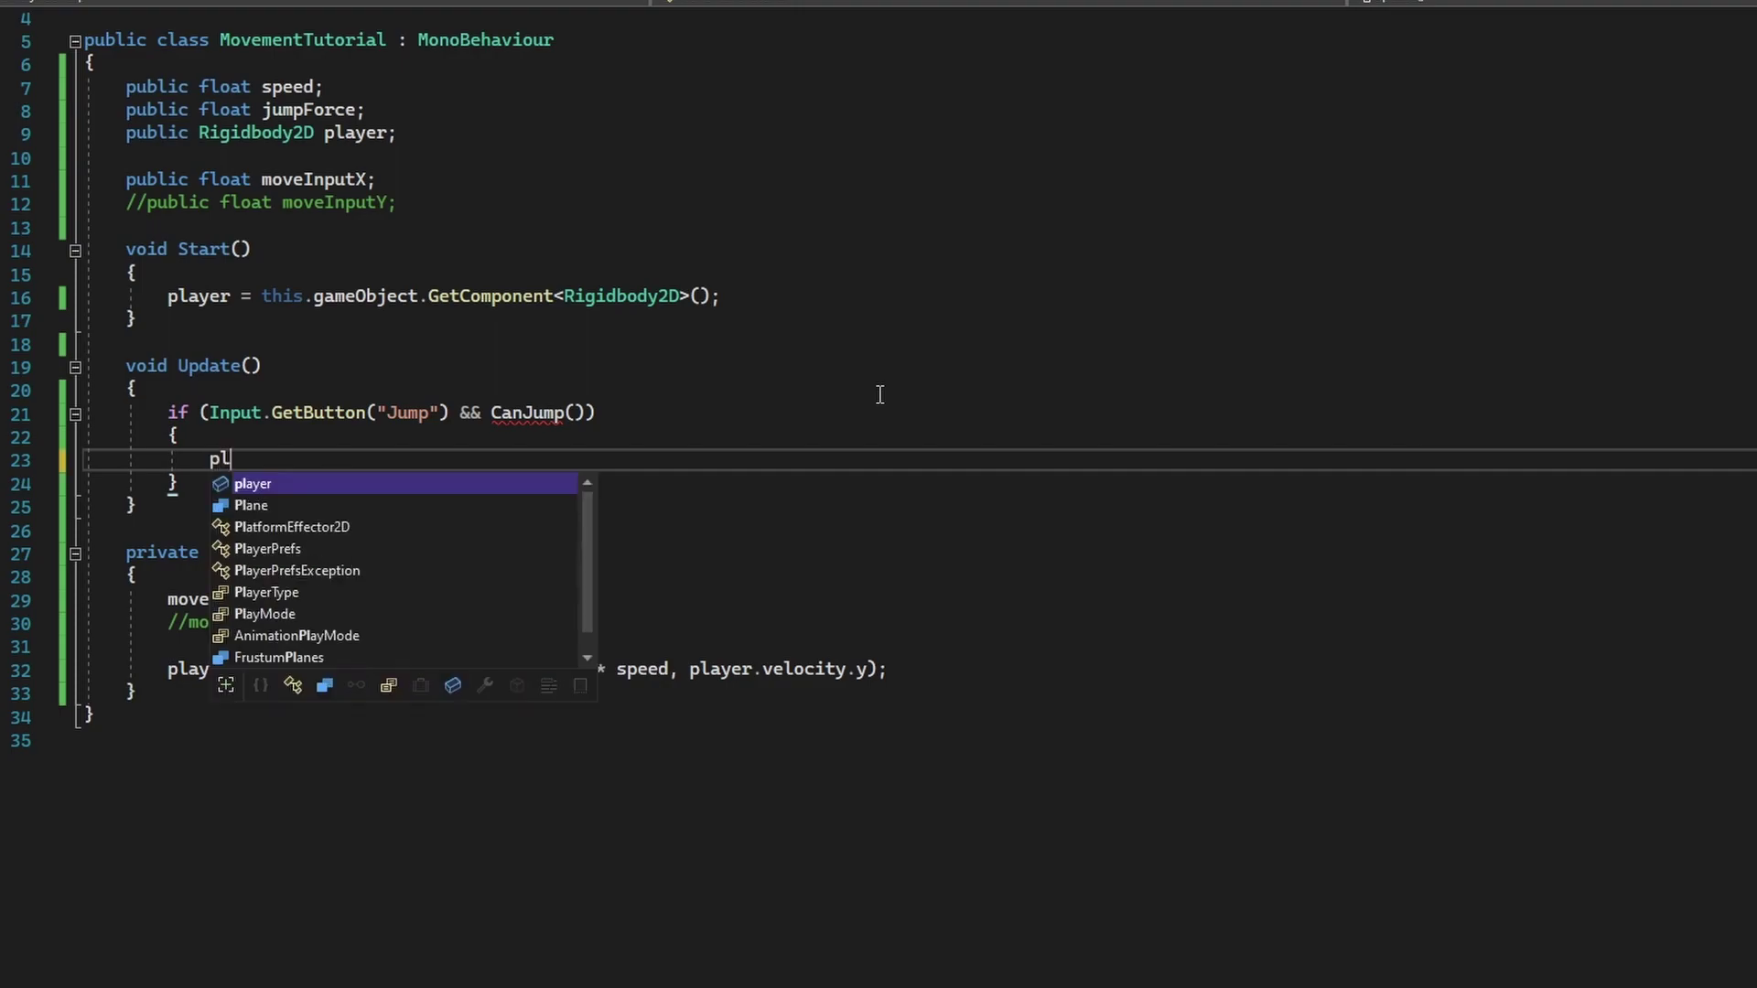
{"action": "type", "text": "ayer.v"}
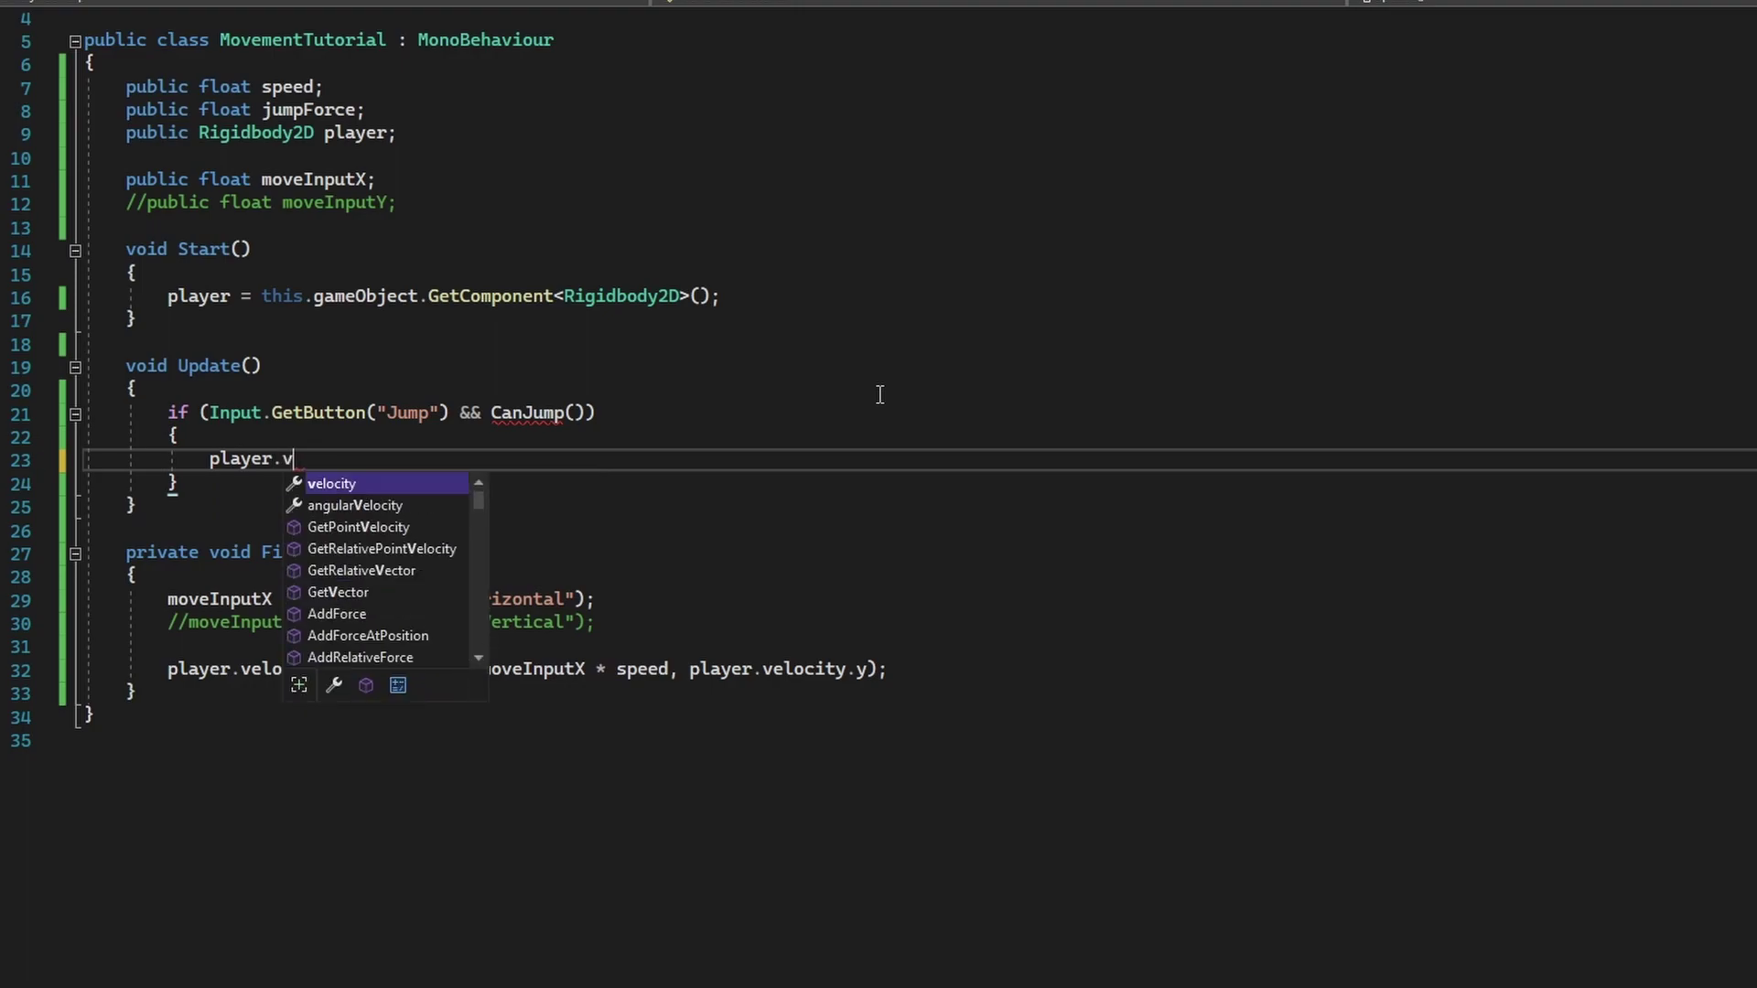
{"action": "key", "text": "Tab"}
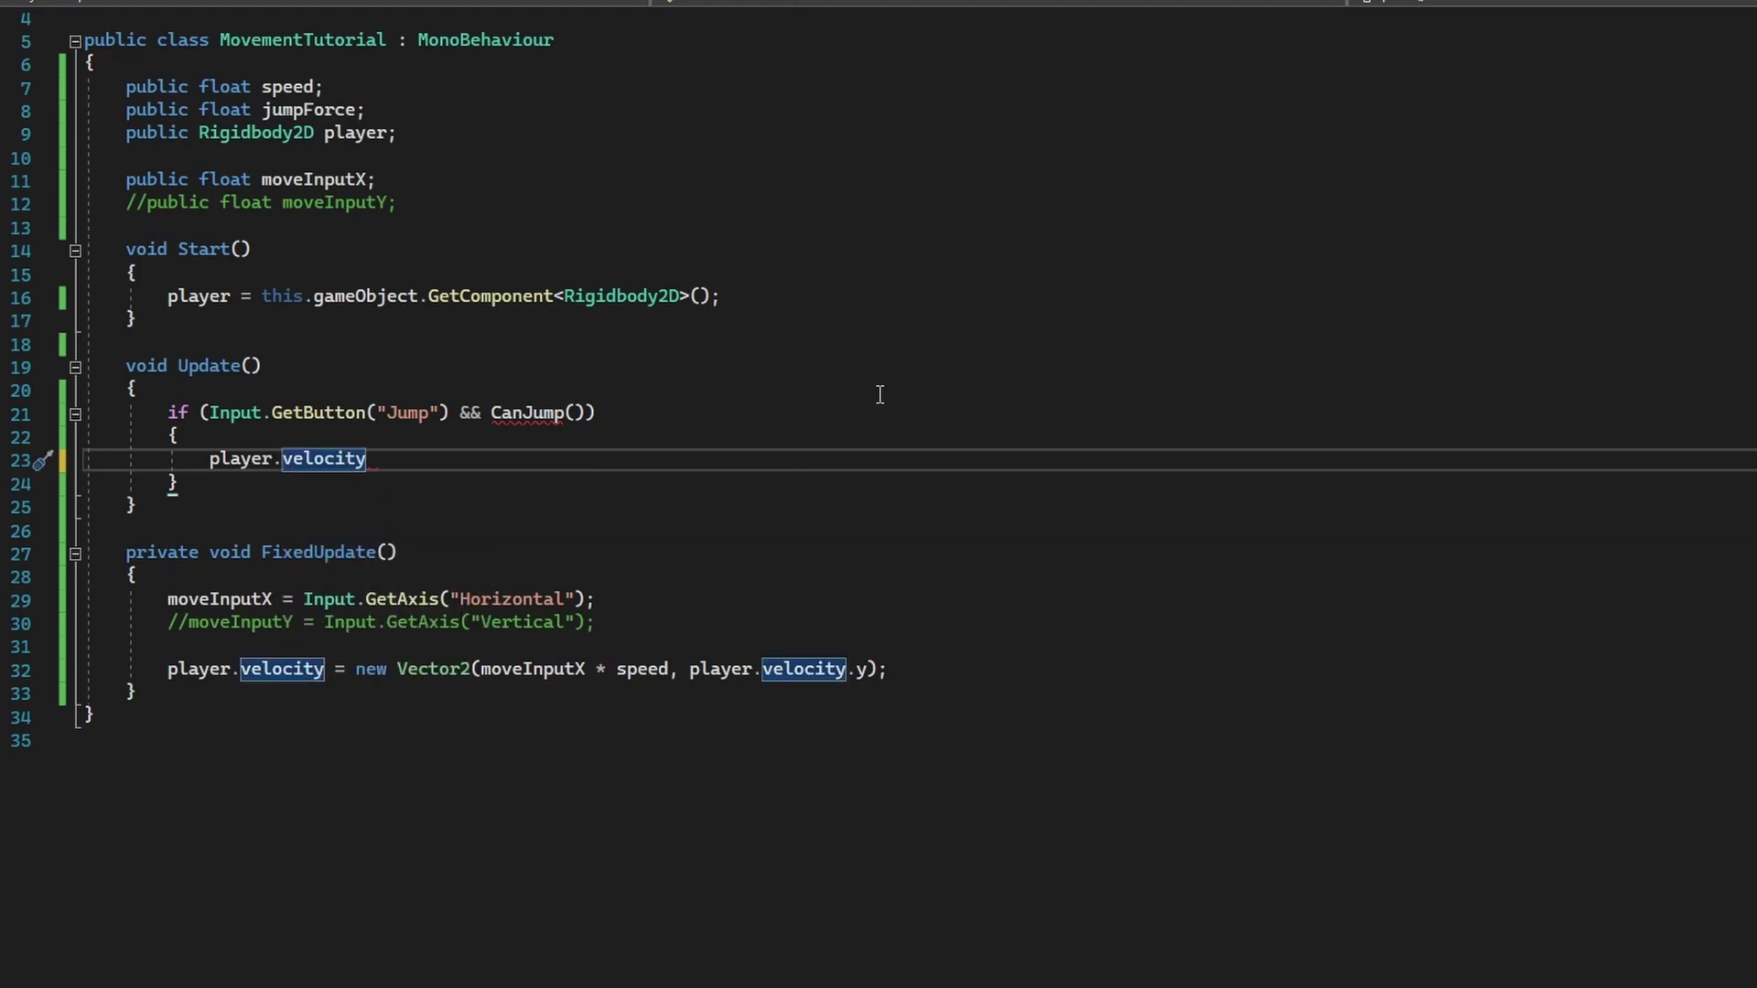
{"action": "left_click_drag", "start_coordinate": [887, 669], "coordinate": [168, 669]}
{"action": "left_click", "coordinate": [414, 455]}
{"action": "type", "text": "="}
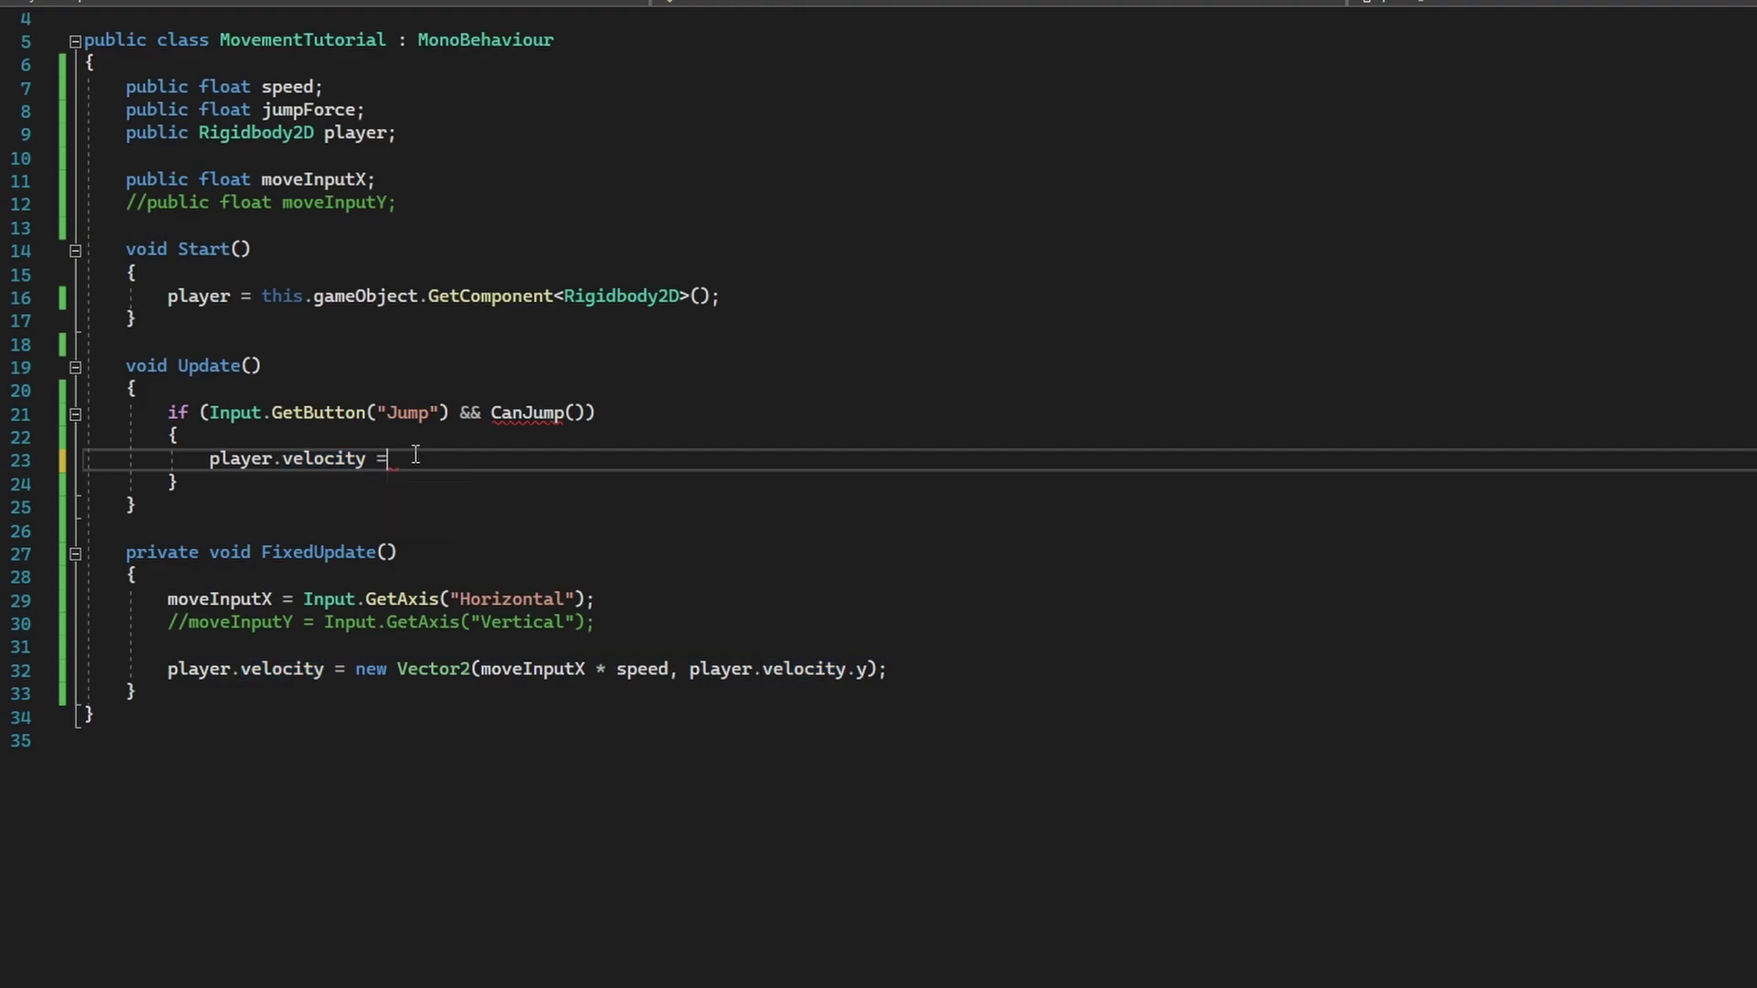
{"action": "type", "text": " new V"}
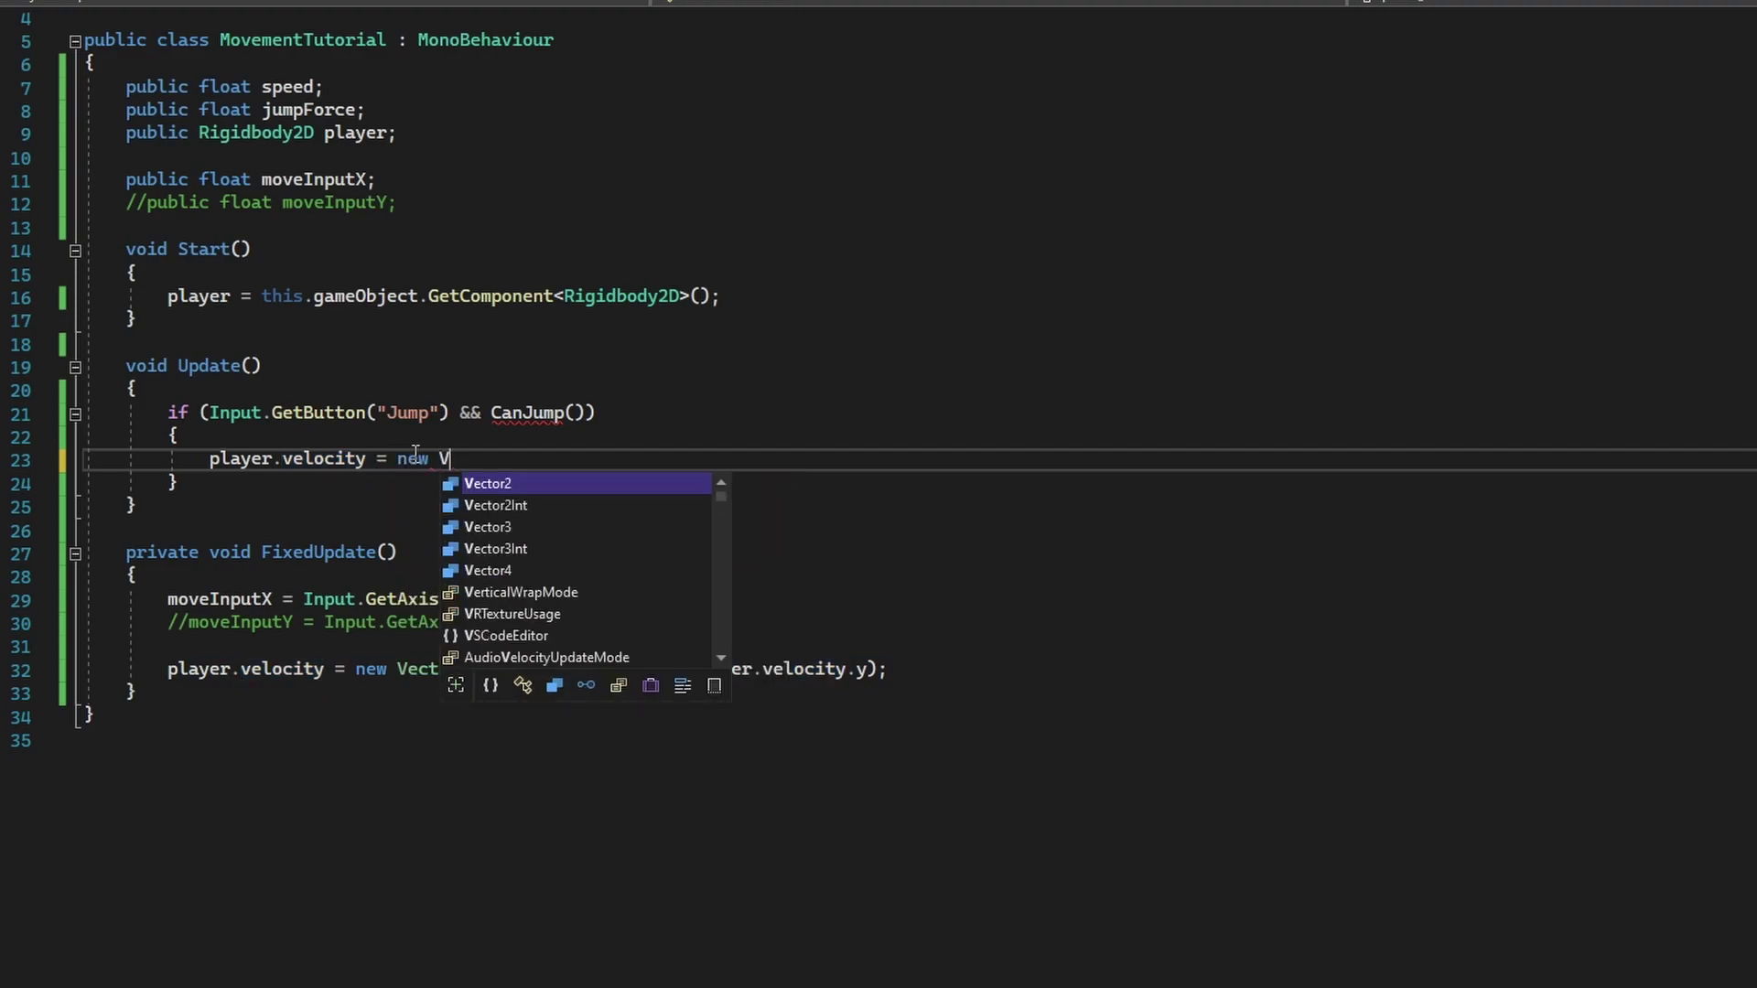
{"action": "type", "text": "ector2(0,"}
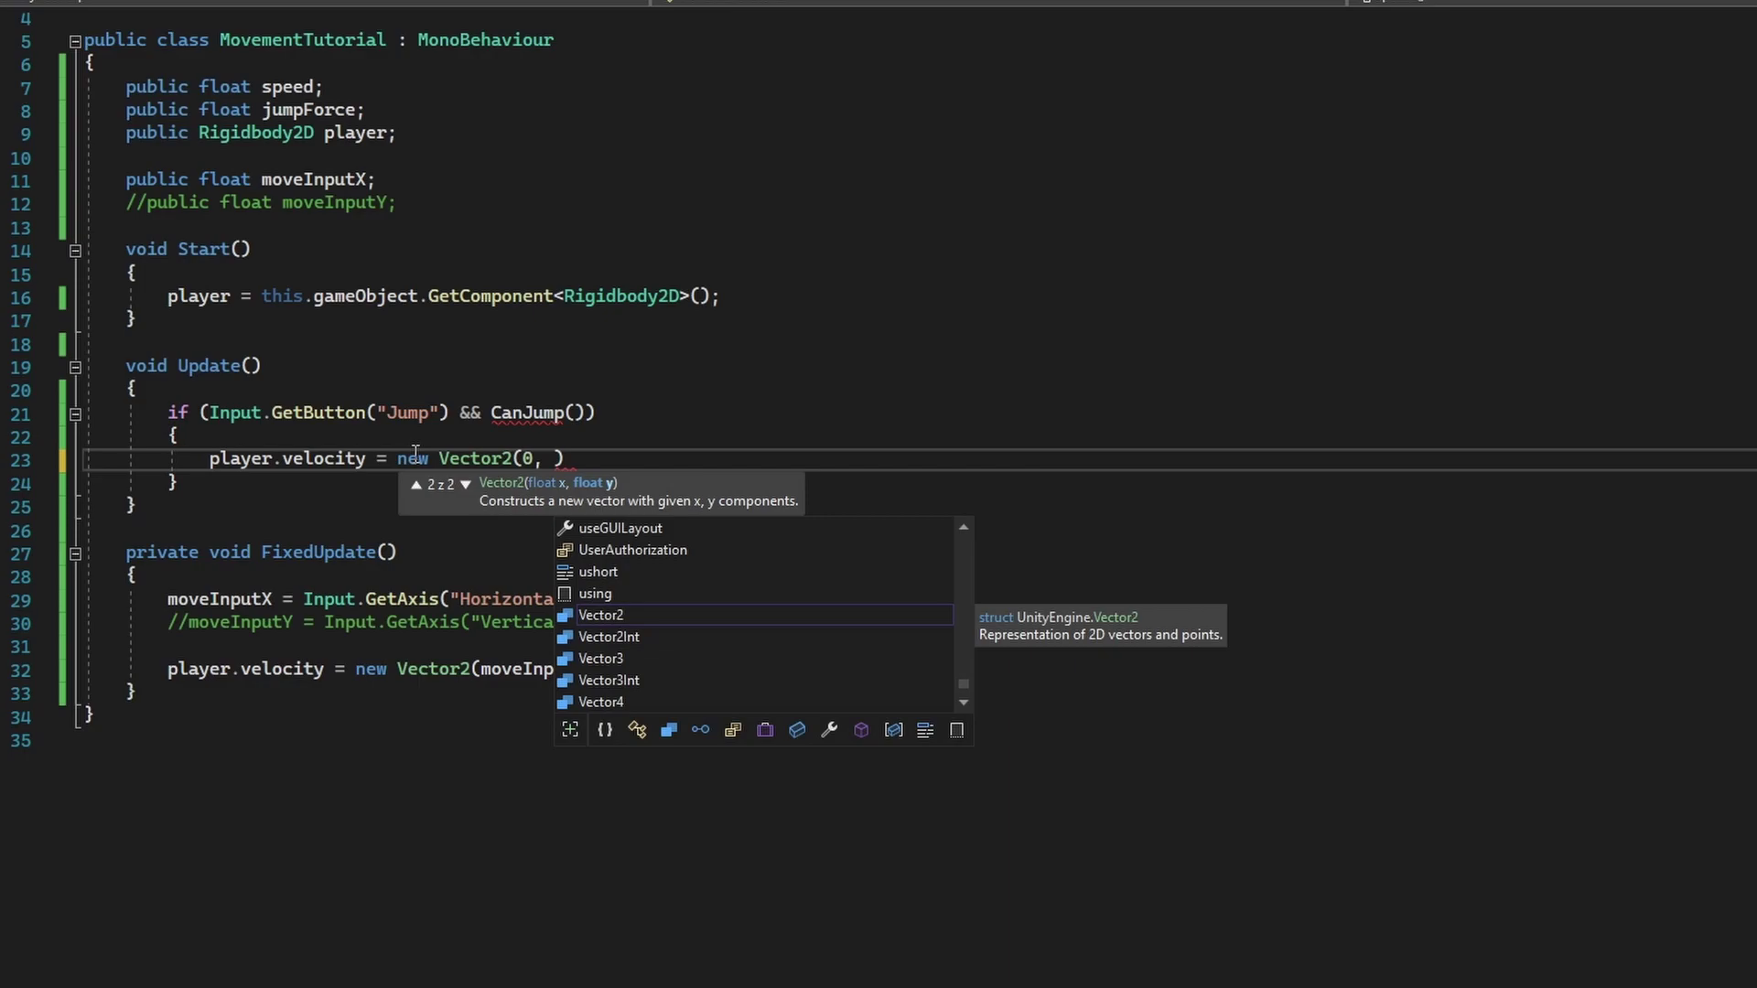
{"action": "type", "text": "jump"}
{"action": "key", "text": "Escape"}
{"action": "type", "text": "Force"}
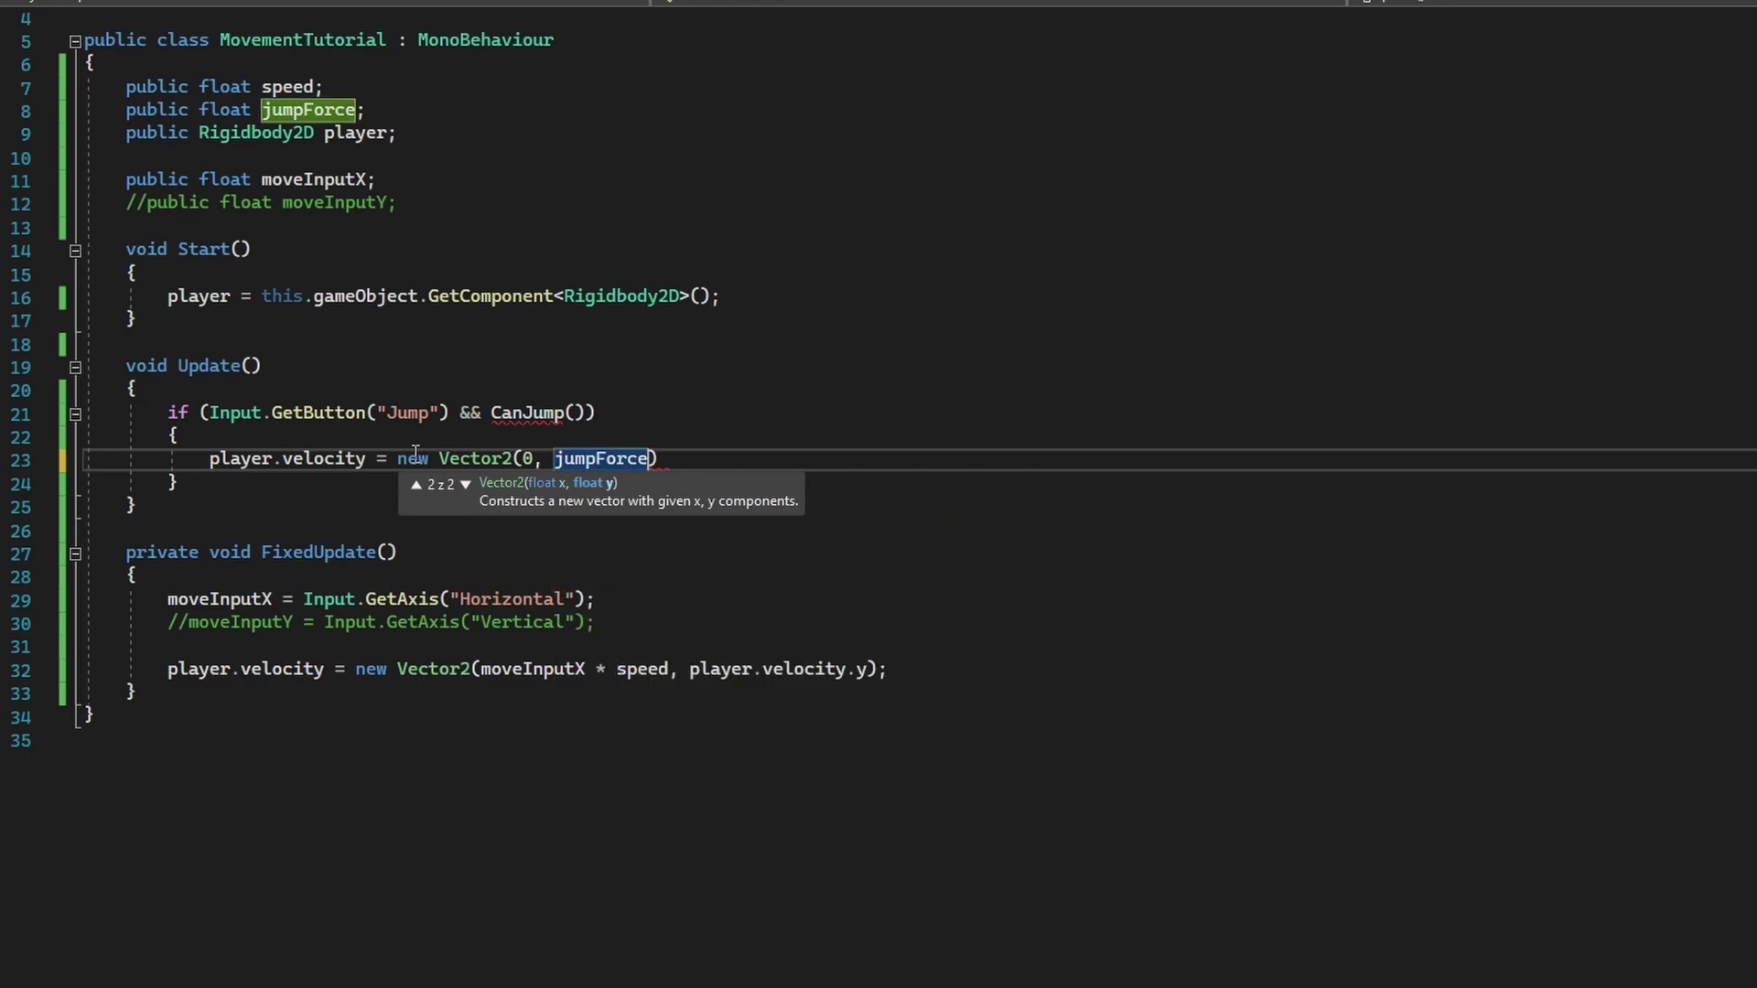
{"action": "type", "text": ");"}
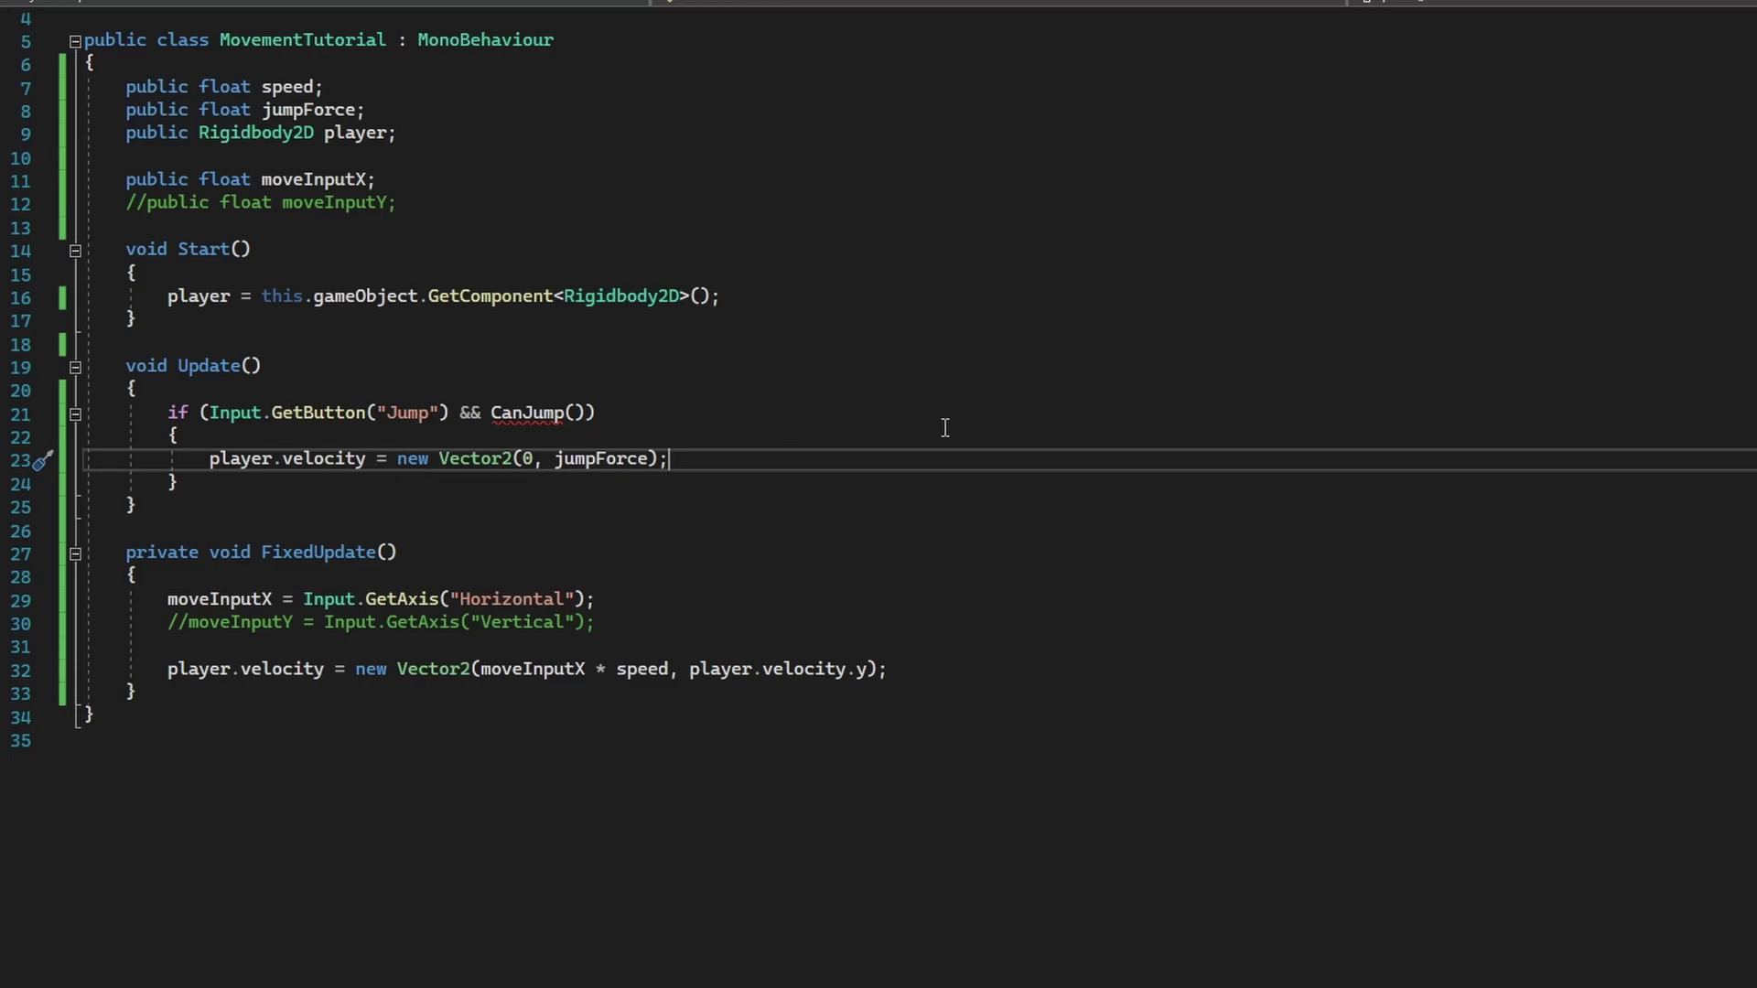
Insert public bool CanJump() { } after FixedUpdate's closing brace, with the caret in its body.
{"action": "scroll", "coordinate": [946, 427], "scroll_direction": "down", "scroll_amount": 2}
{"action": "left_click", "coordinate": [1372, 554]}
{"action": "key", "text": "Return"}
{"action": "key", "text": "Return"}
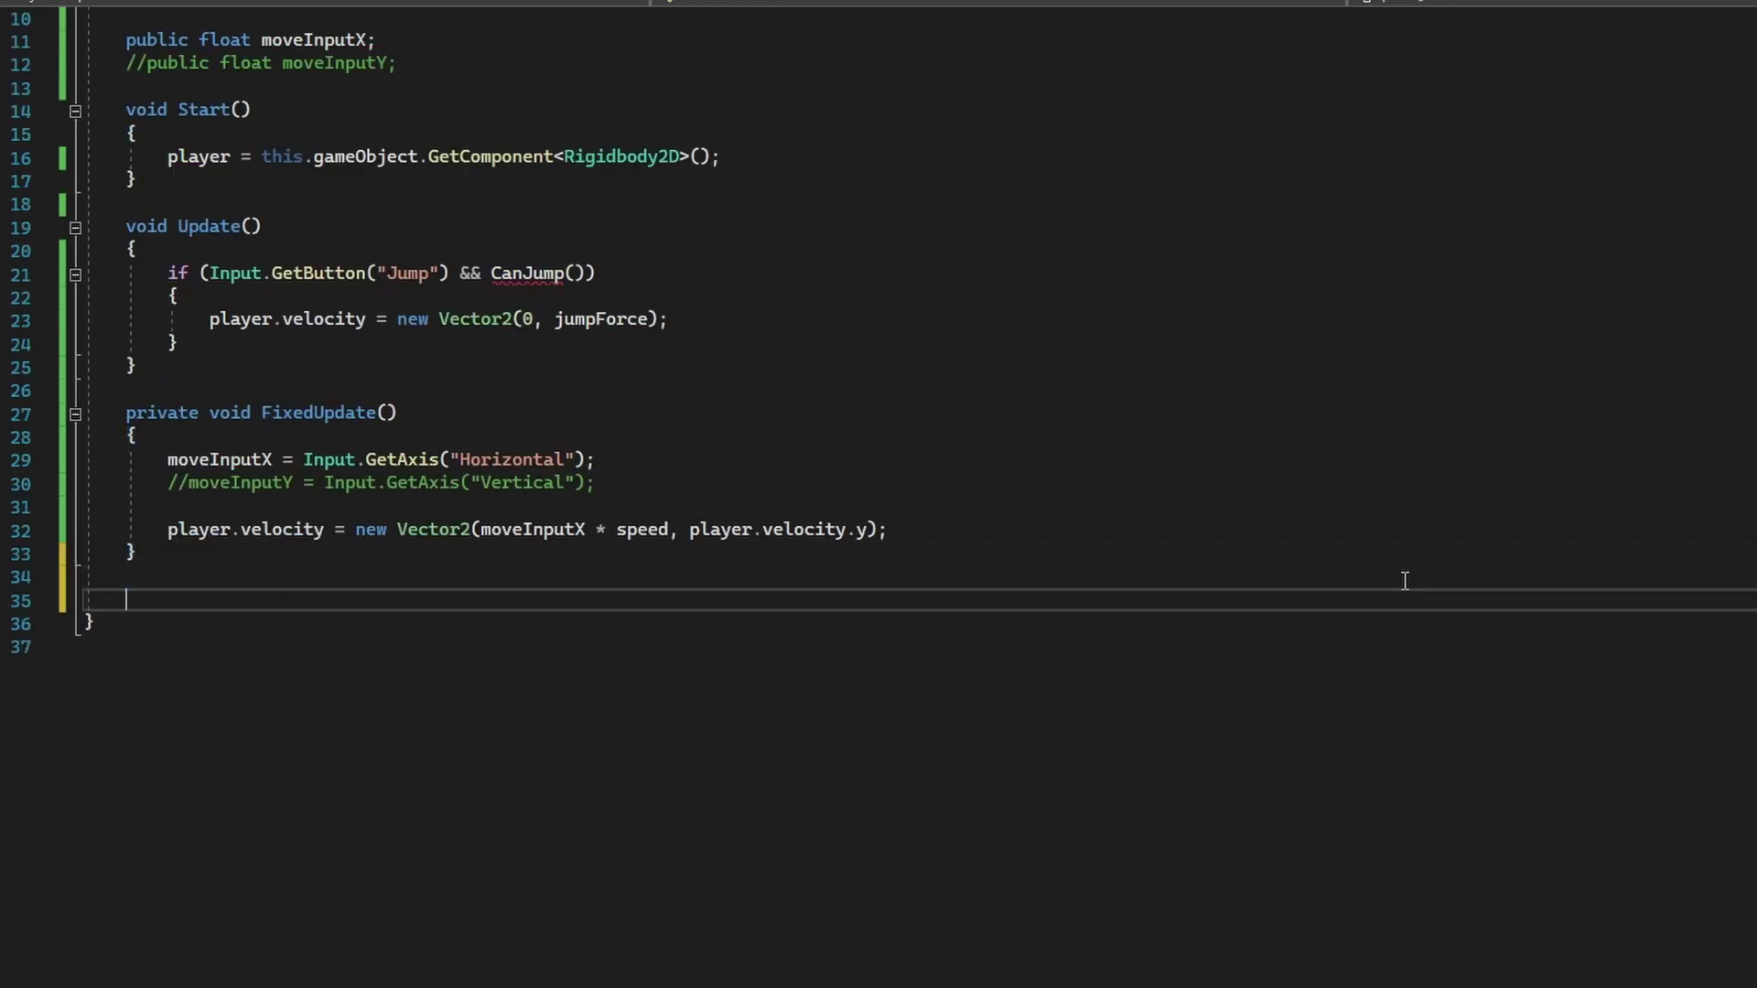
{"action": "key", "text": "Return"}
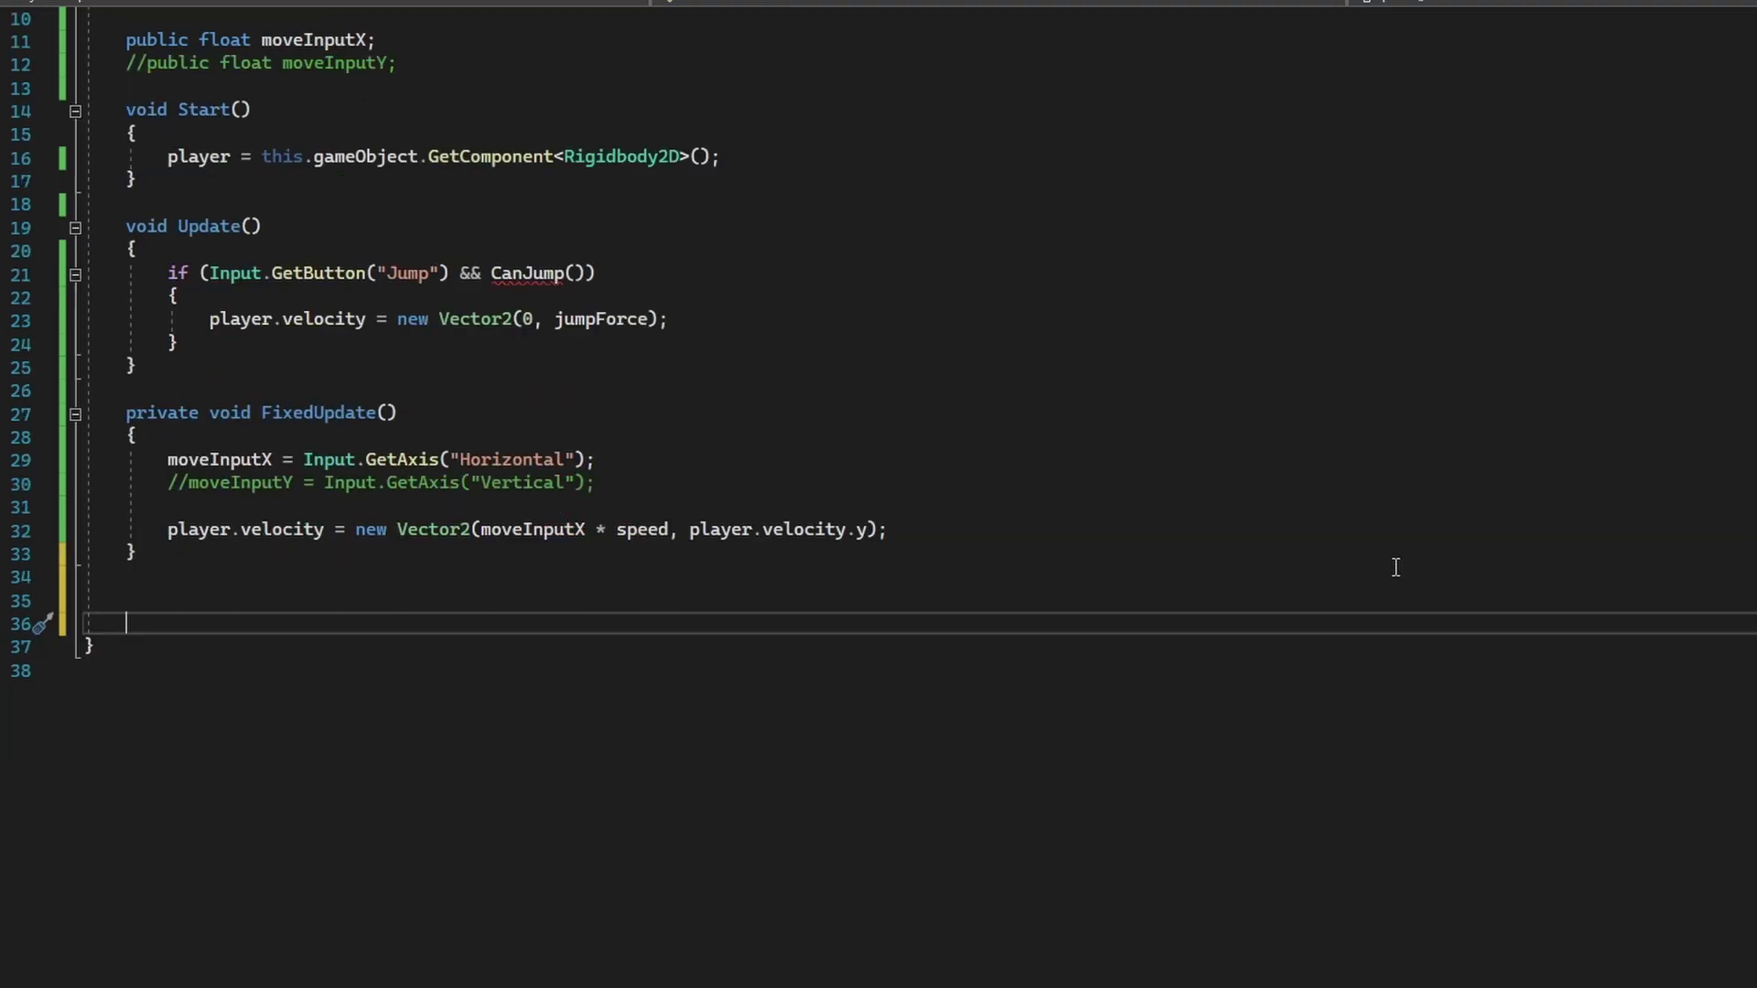
{"action": "scroll", "coordinate": [1396, 567], "scroll_direction": "down", "scroll_amount": 1}
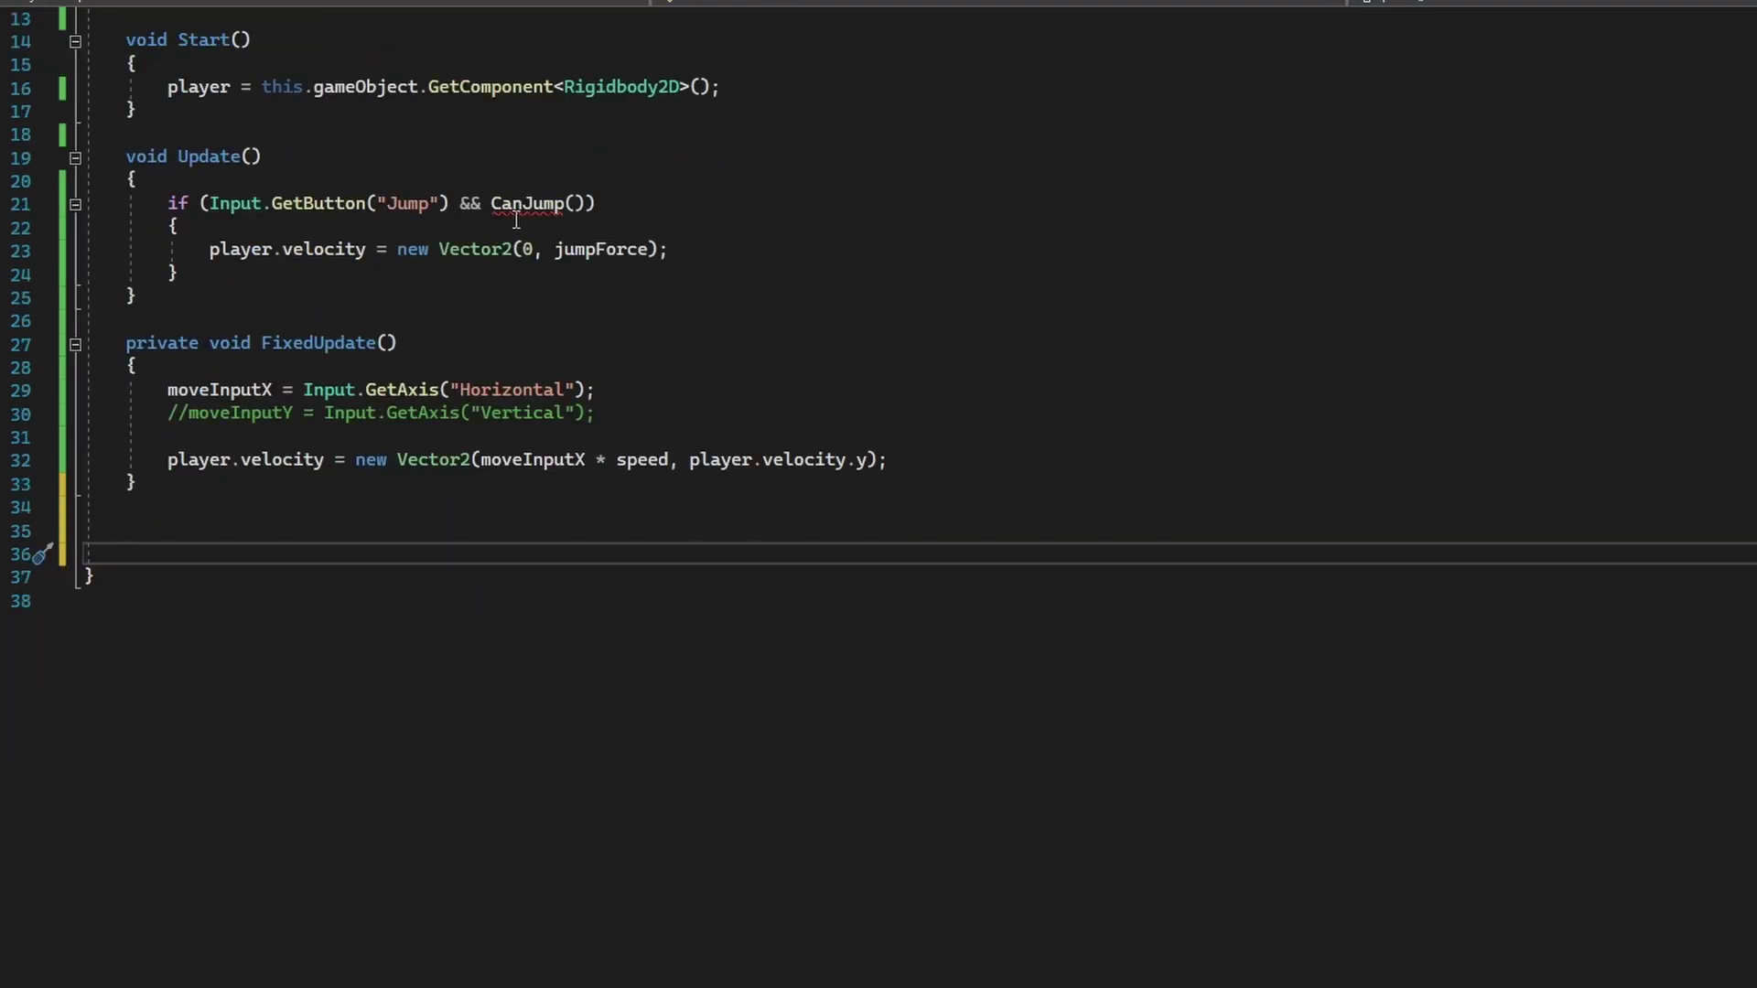
{"action": "type", "text": "public bool"}
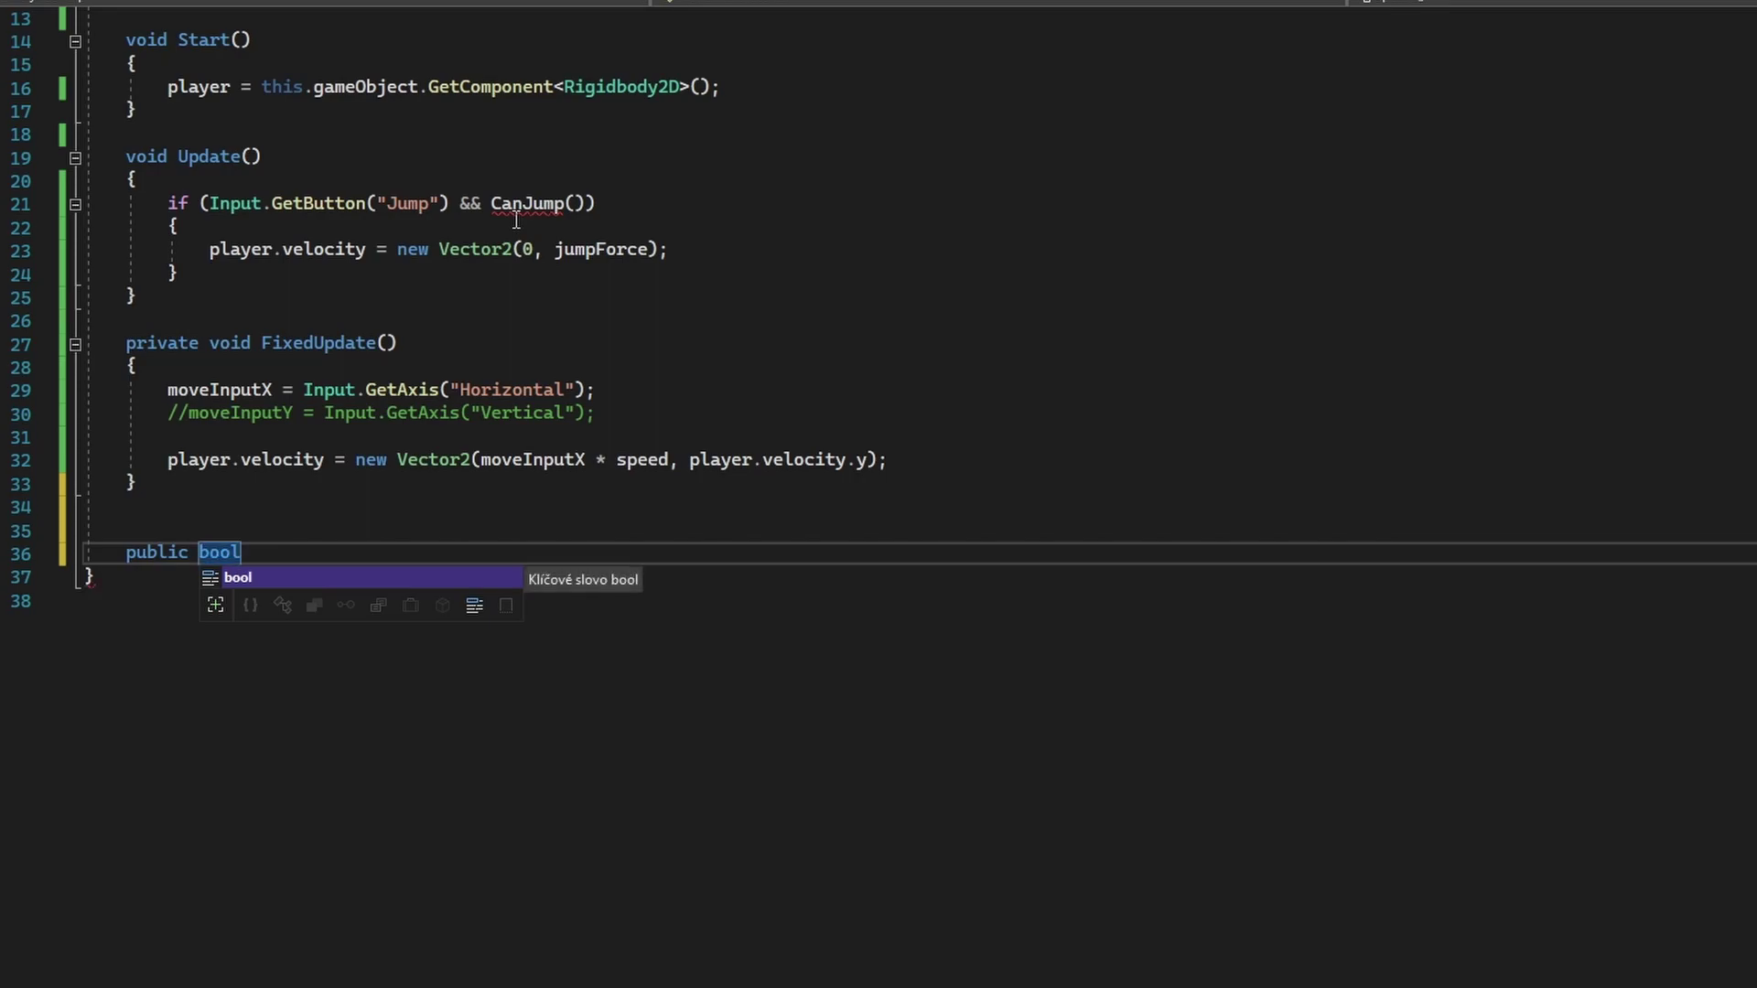
{"action": "type", "text": " CanJump(){"}
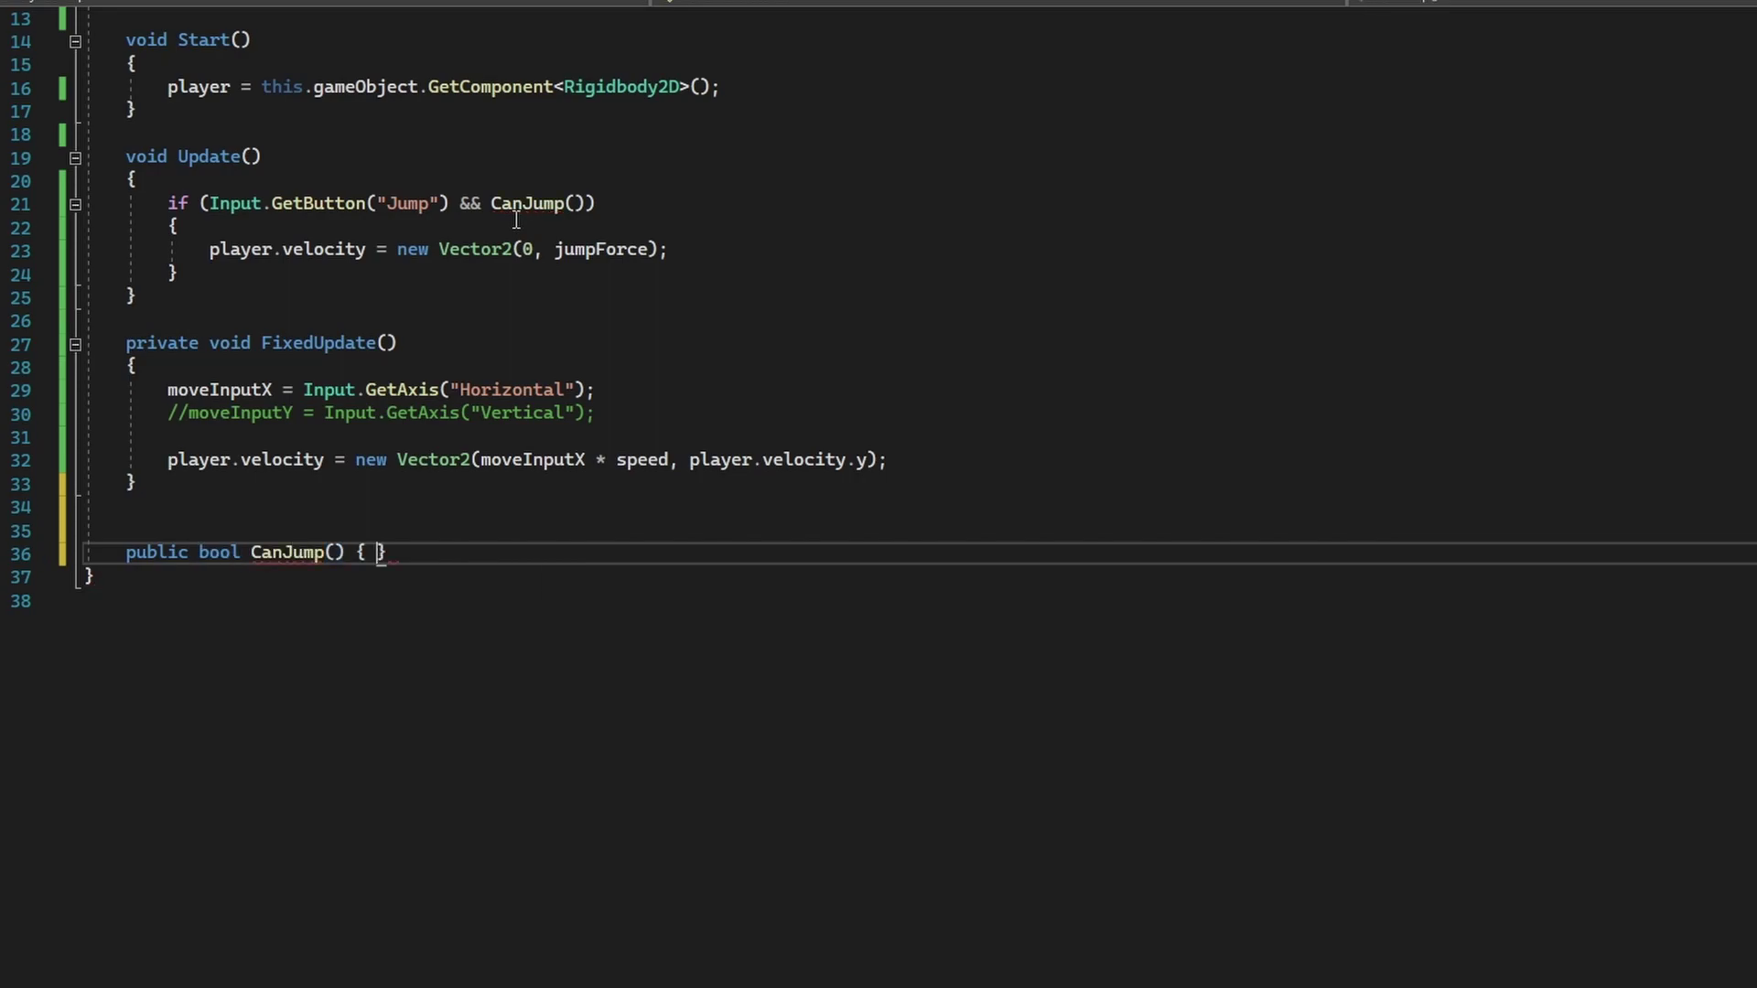
{"action": "key", "text": "Return"}
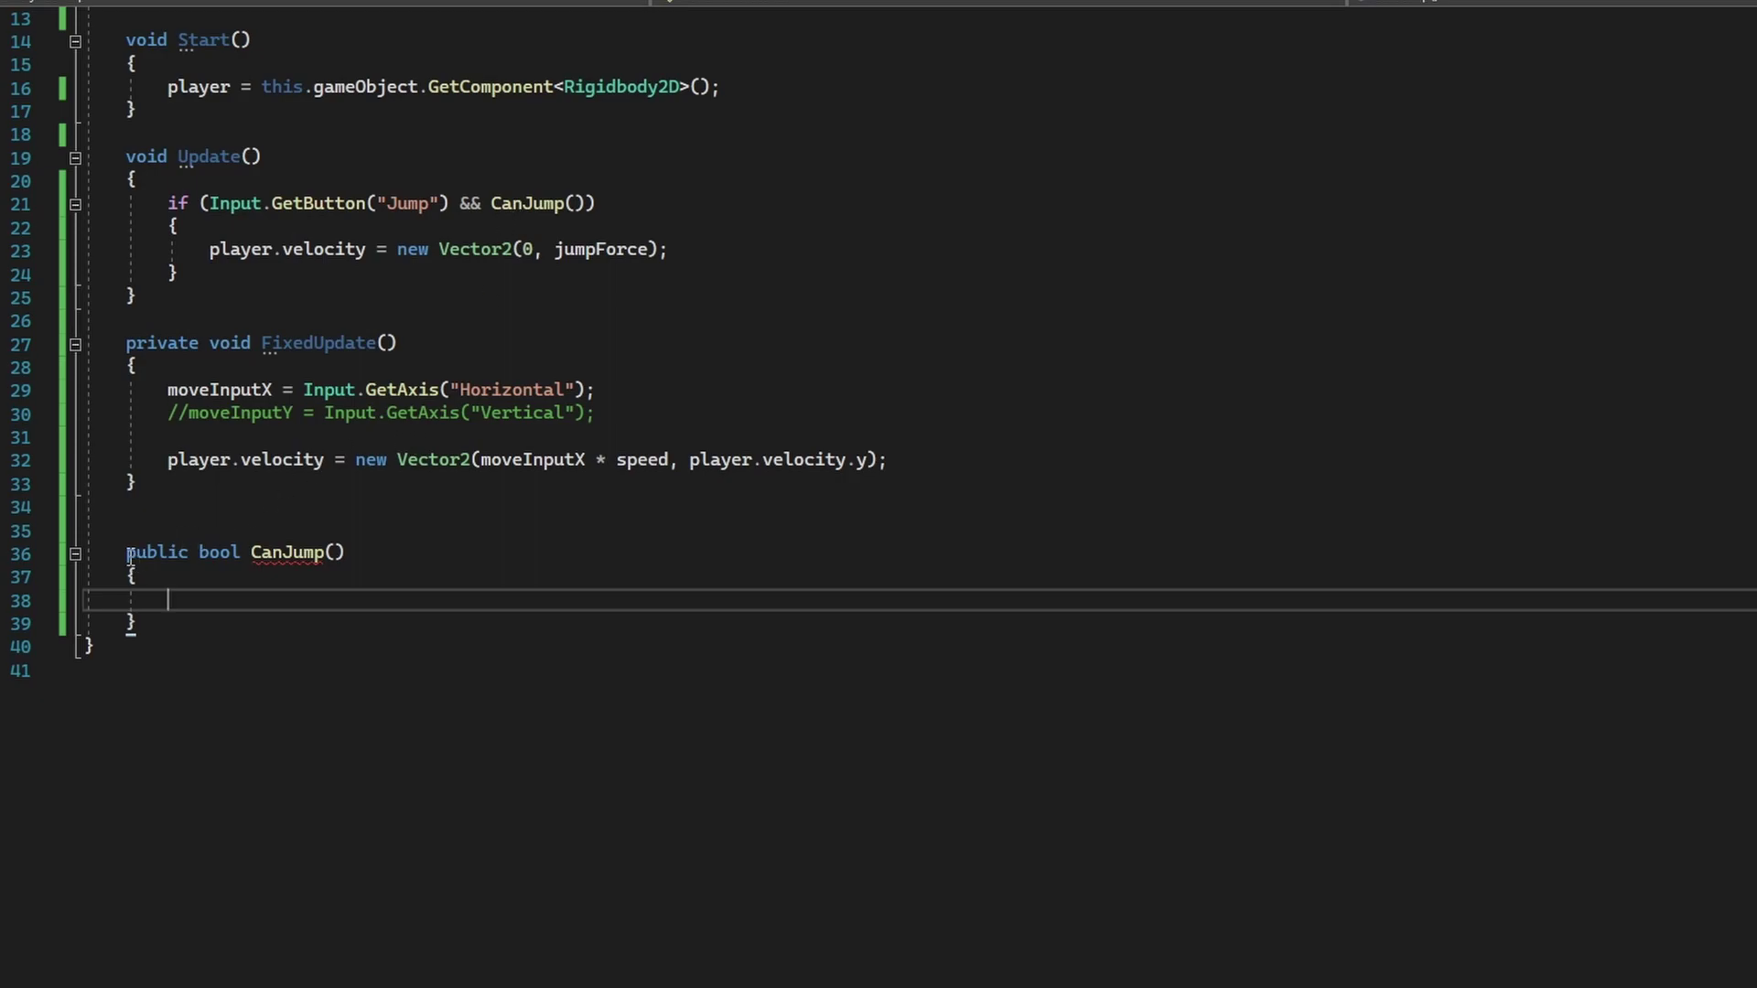
{"action": "left_click_drag", "start_coordinate": [127, 553], "coordinate": [282, 553]}
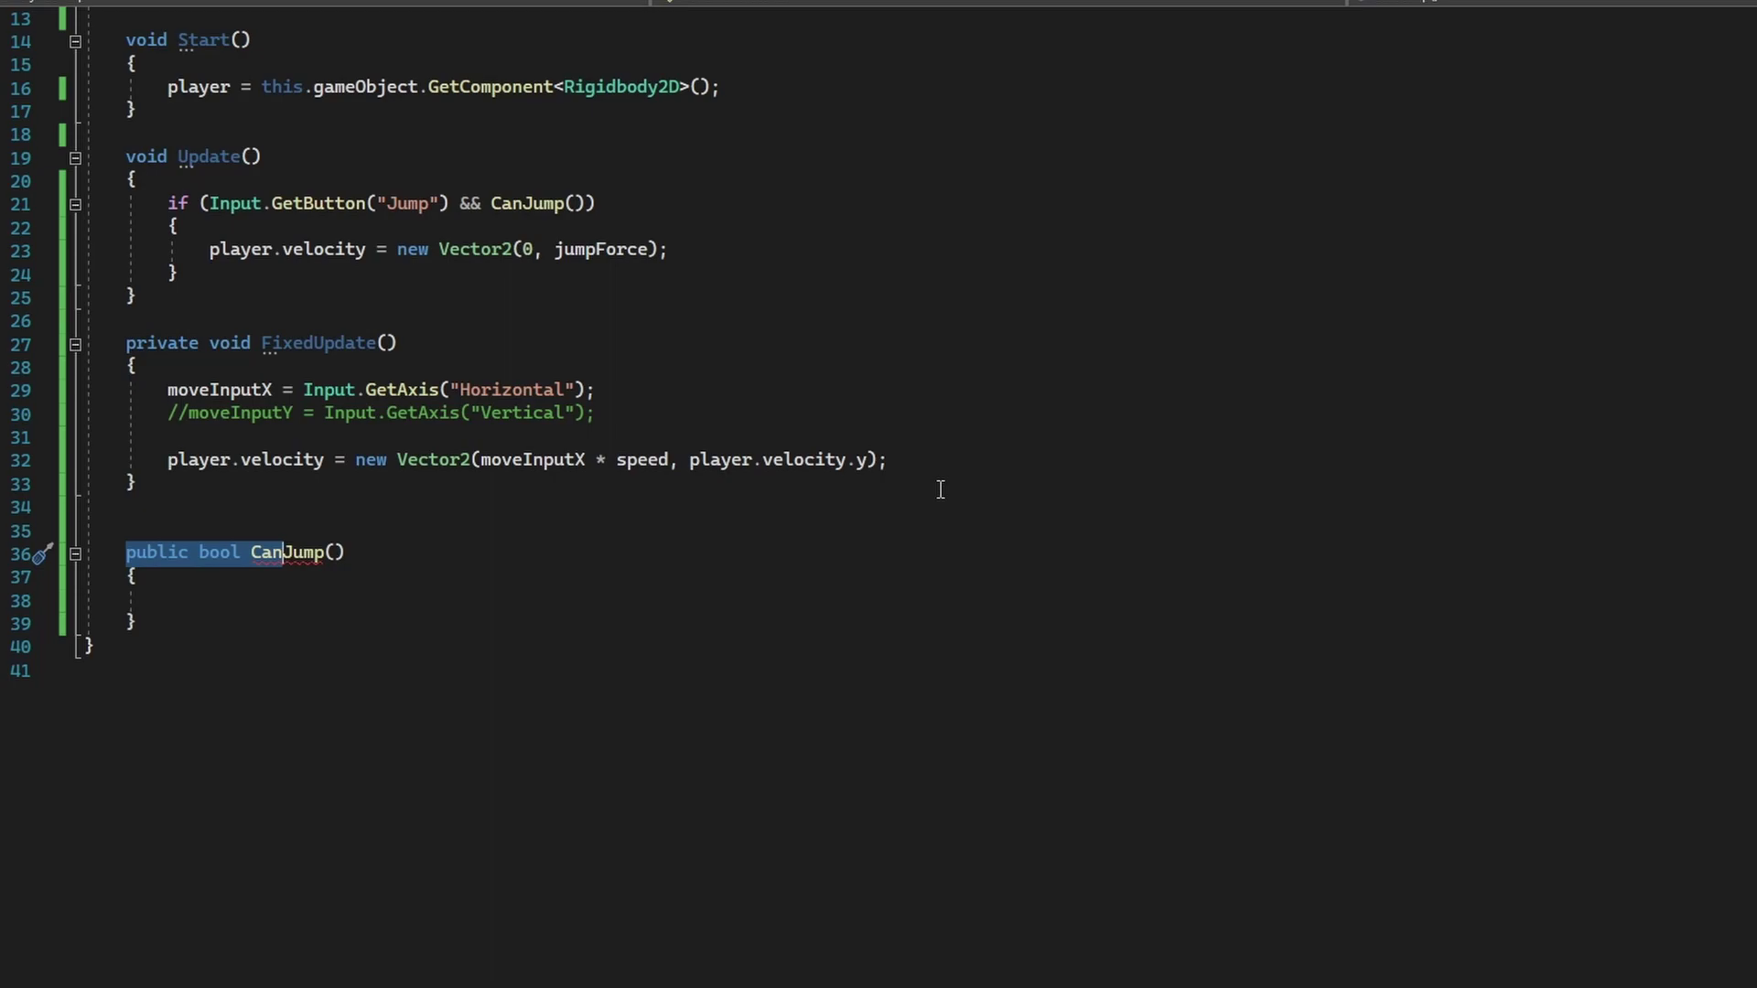
{"action": "left_click", "coordinate": [199, 554]}
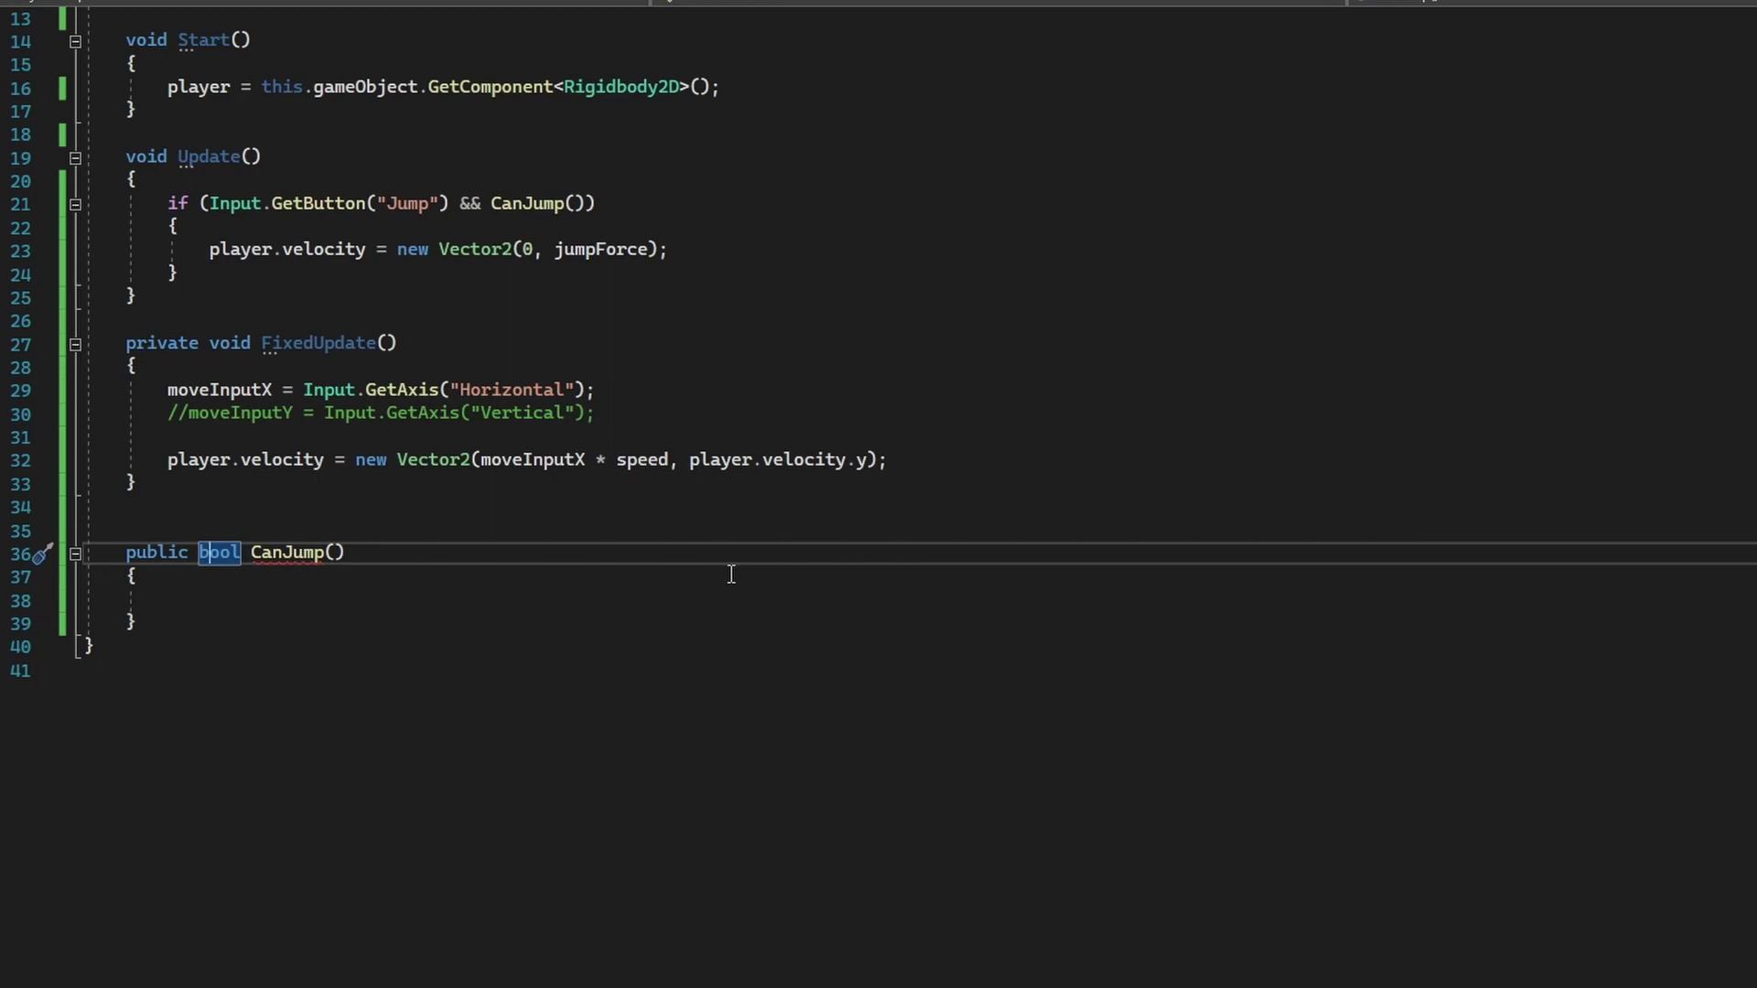
{"action": "key", "text": "Down"}
{"action": "key", "text": "Down"}
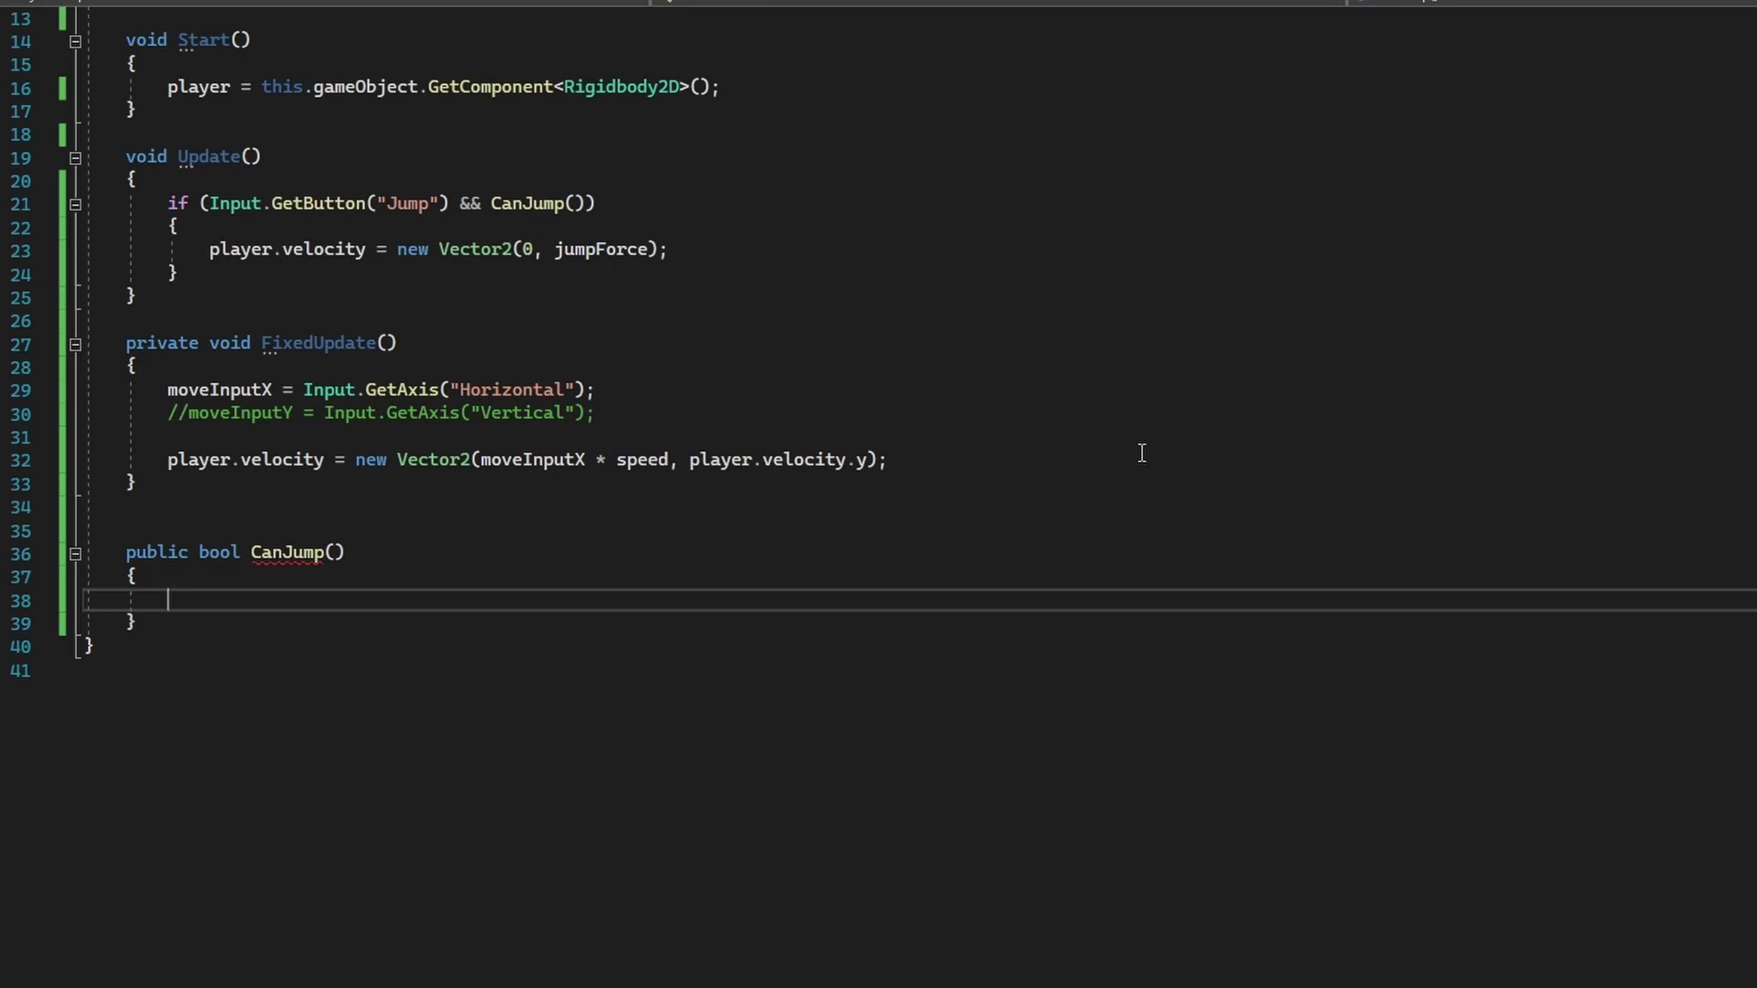
Add 'Vector2 position = player.position;' in CanJump, then begin 'RaycastHit2D leftCheck = Physics2D.Ra' below it.
{"action": "type", "text": "Vector2"}
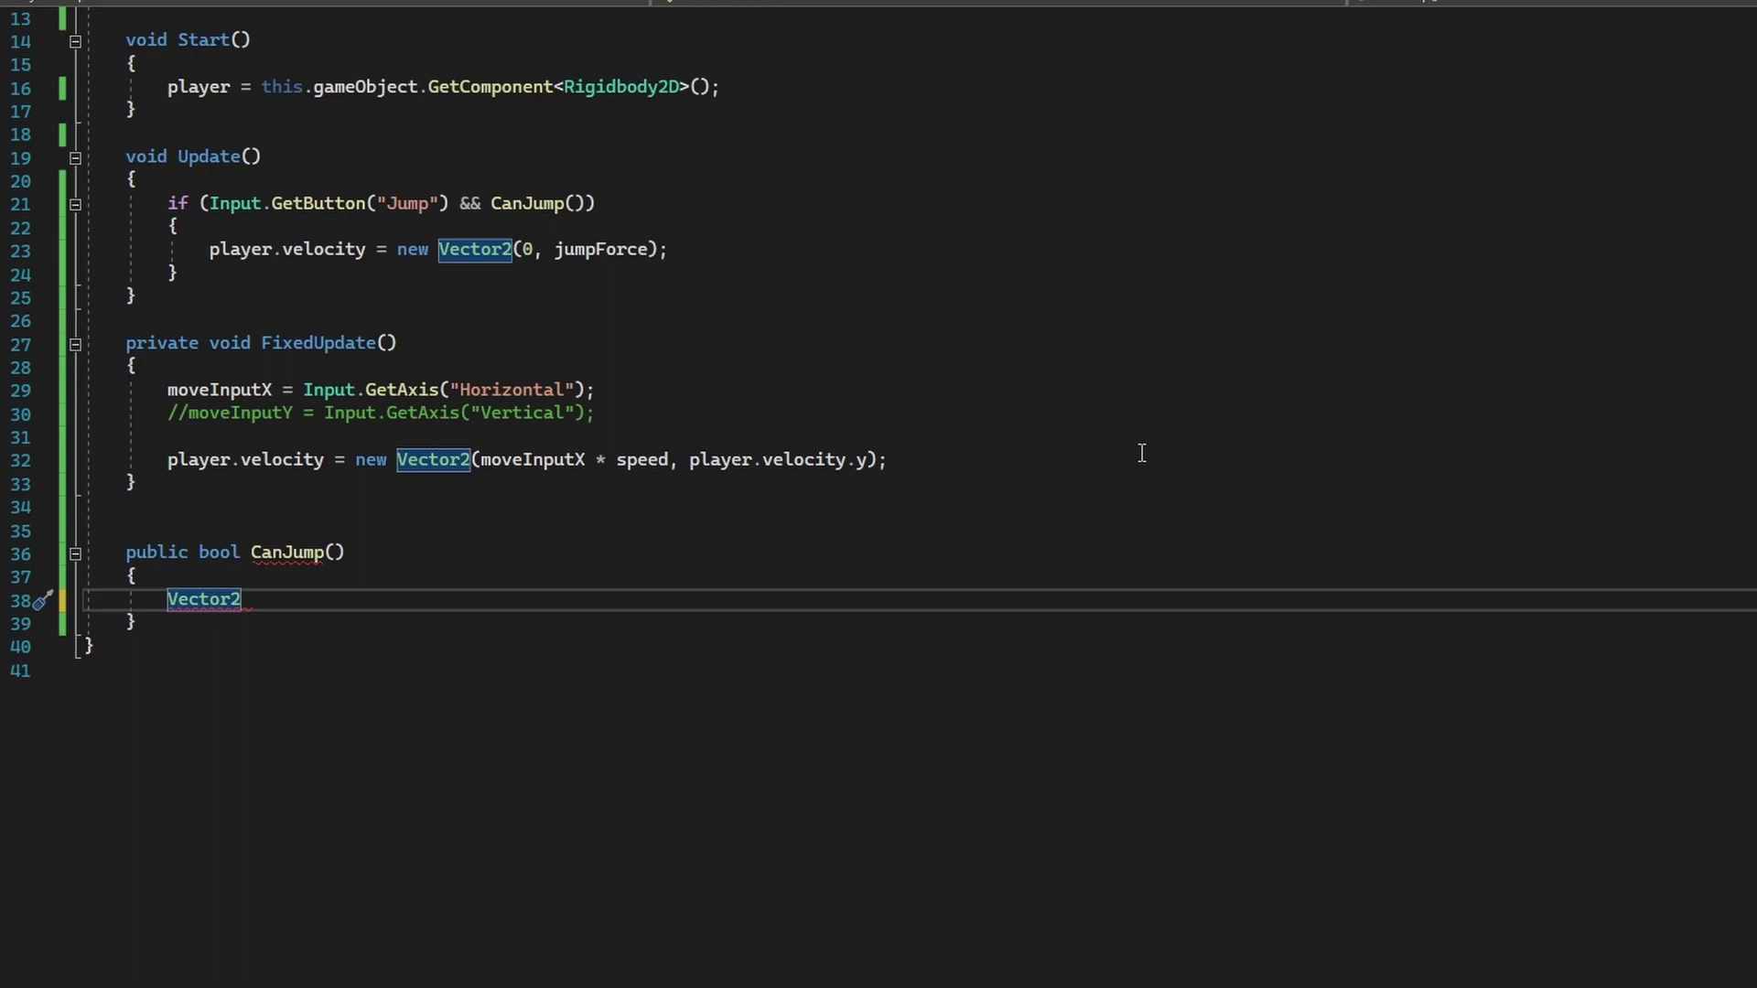
{"action": "type", "text": " positi"}
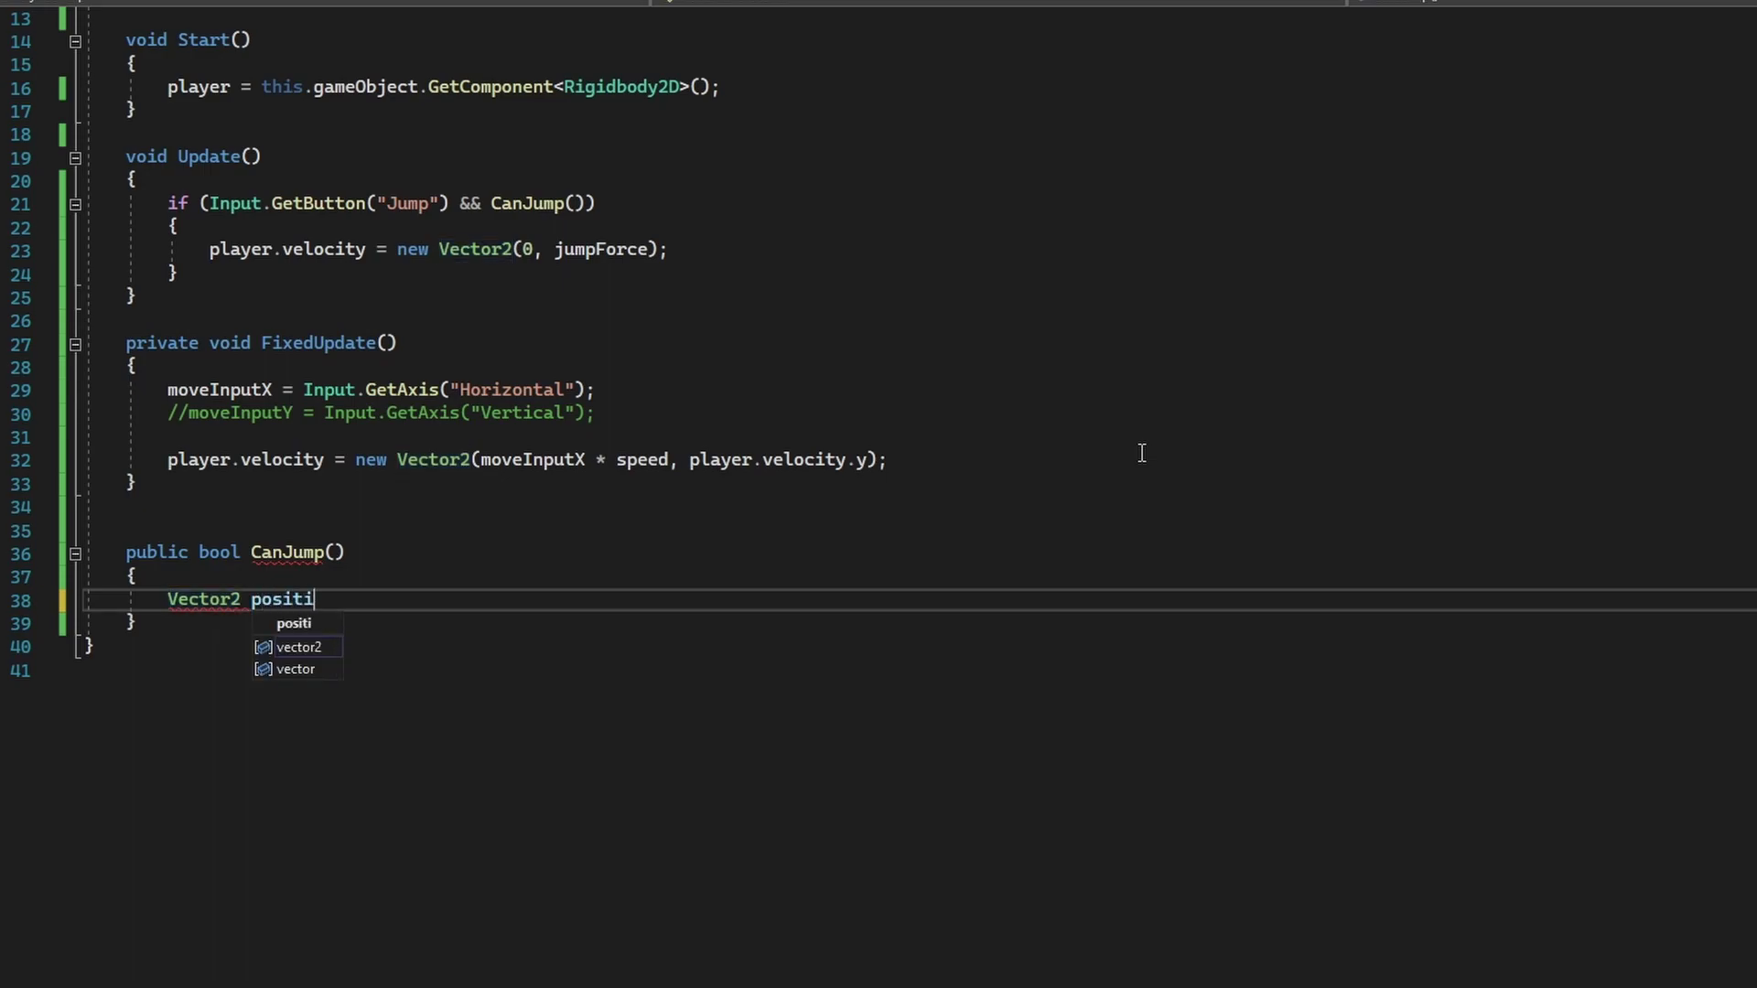
{"action": "type", "text": "on ="}
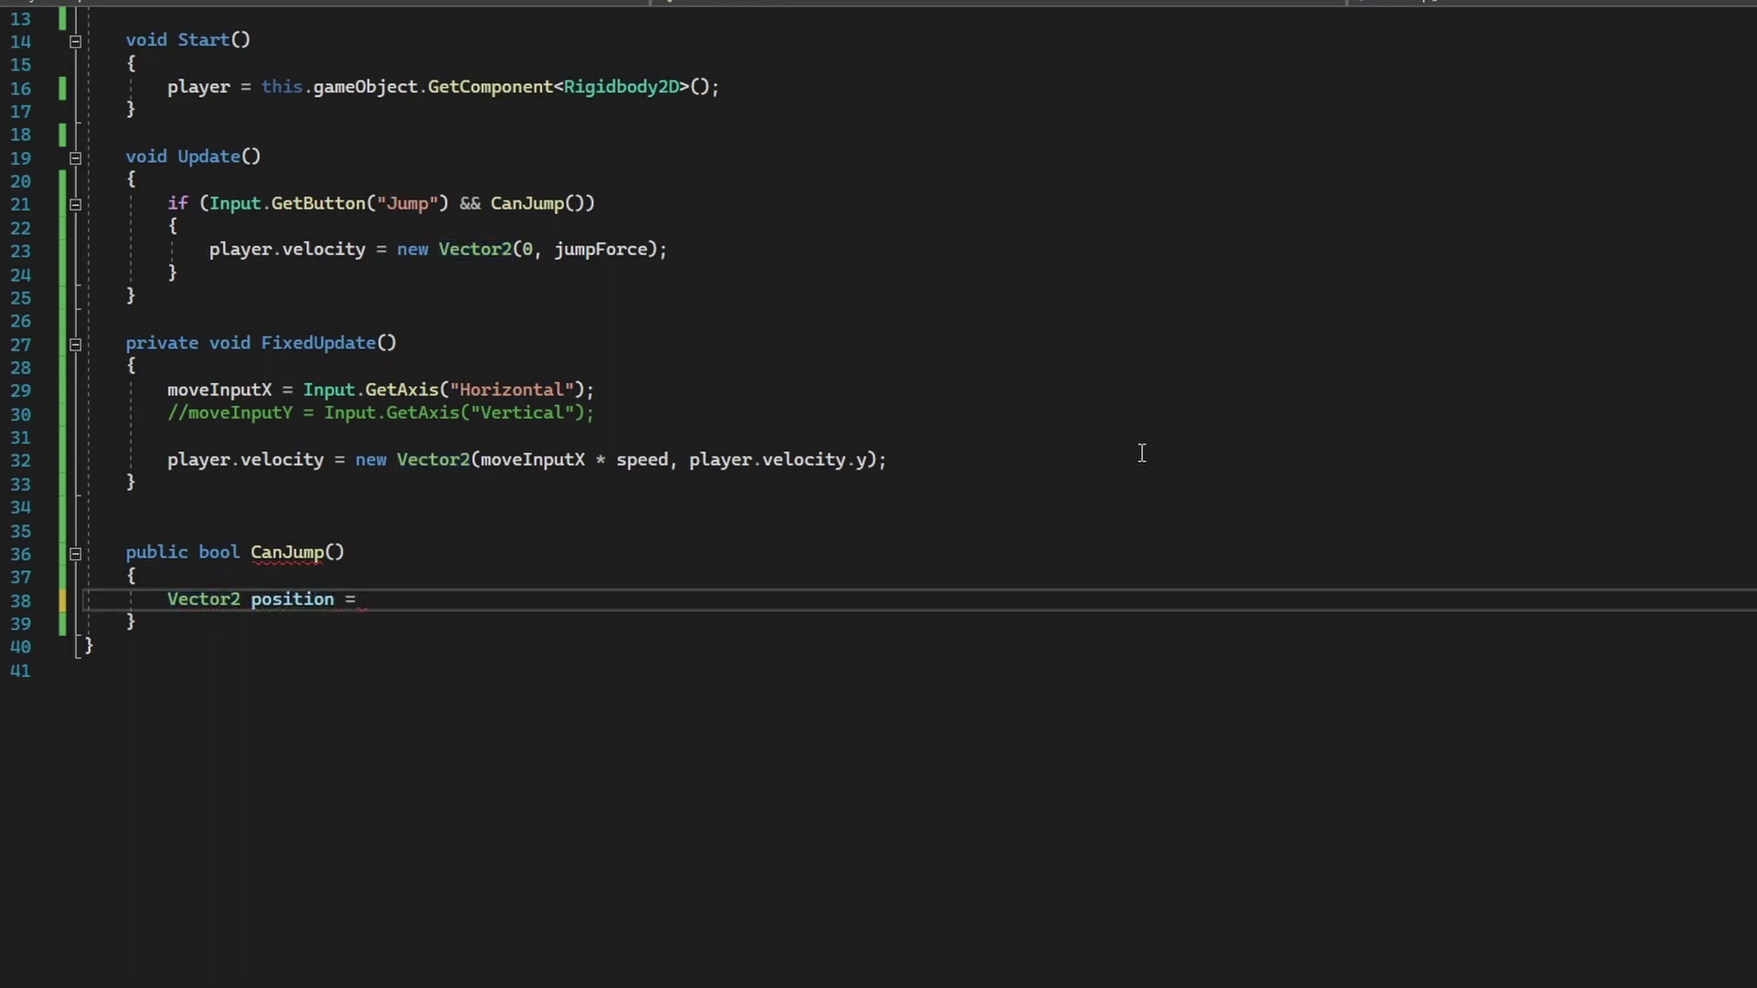
{"action": "type", "text": " p"}
{"action": "type", "text": "layer.posi"}
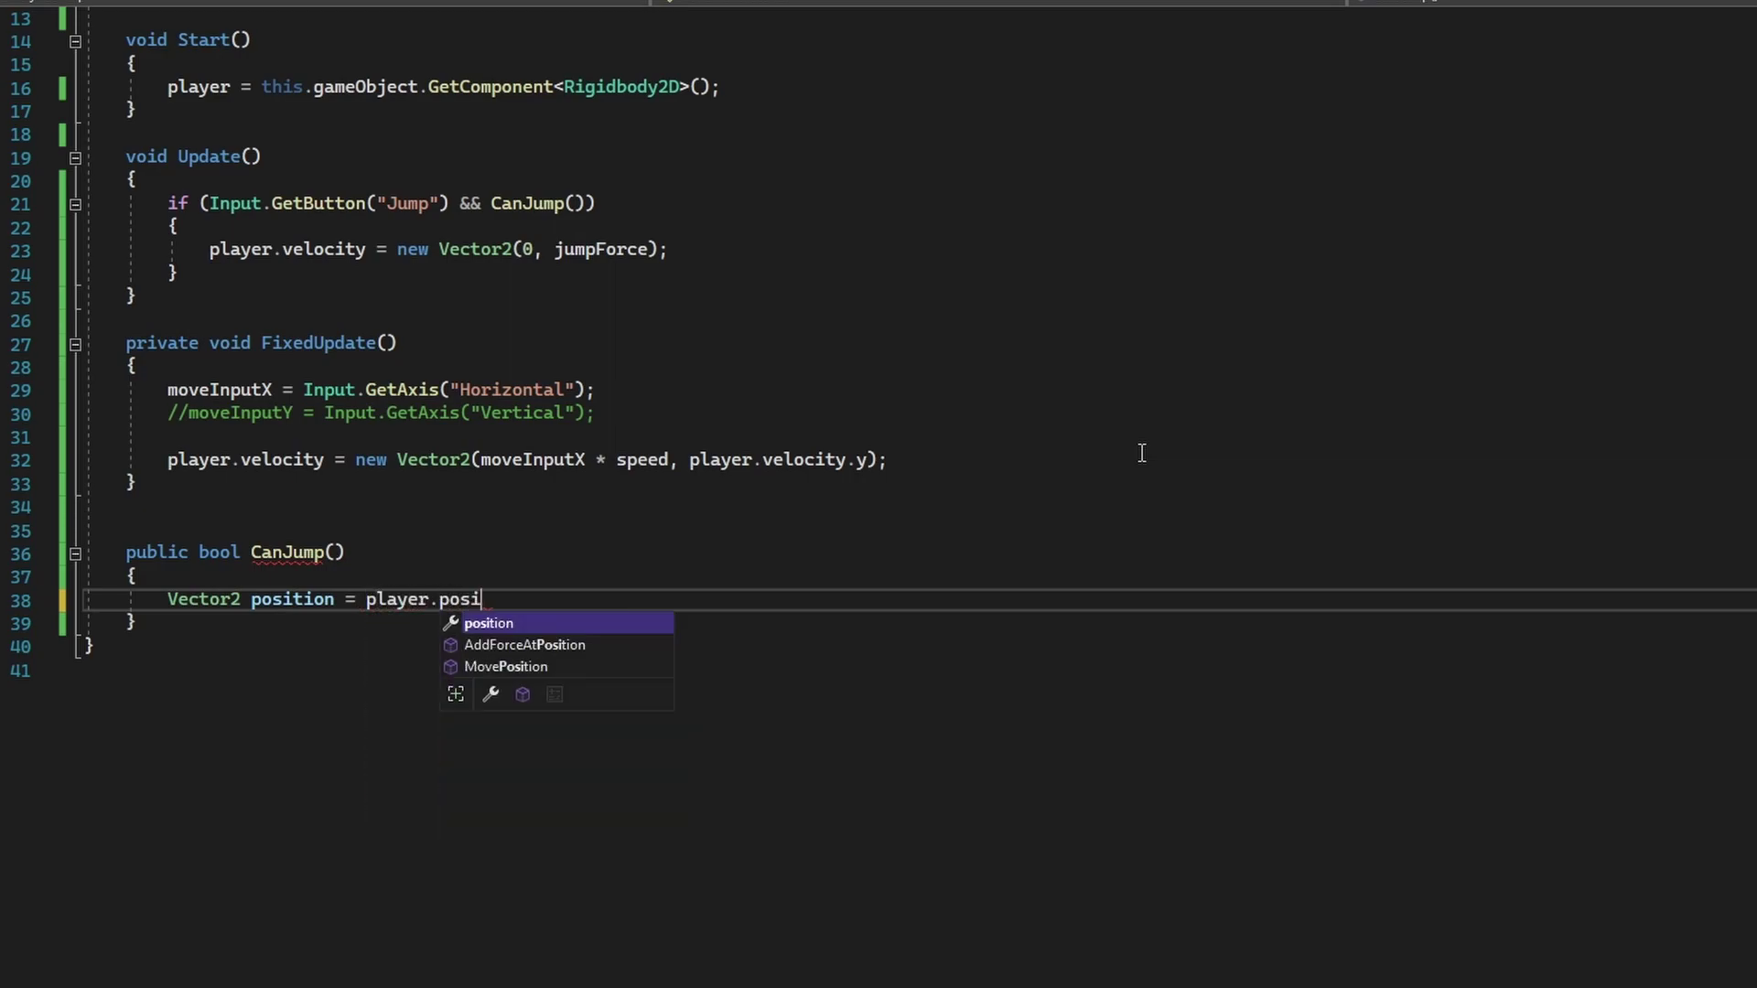
{"action": "type", "text": "tion;"}
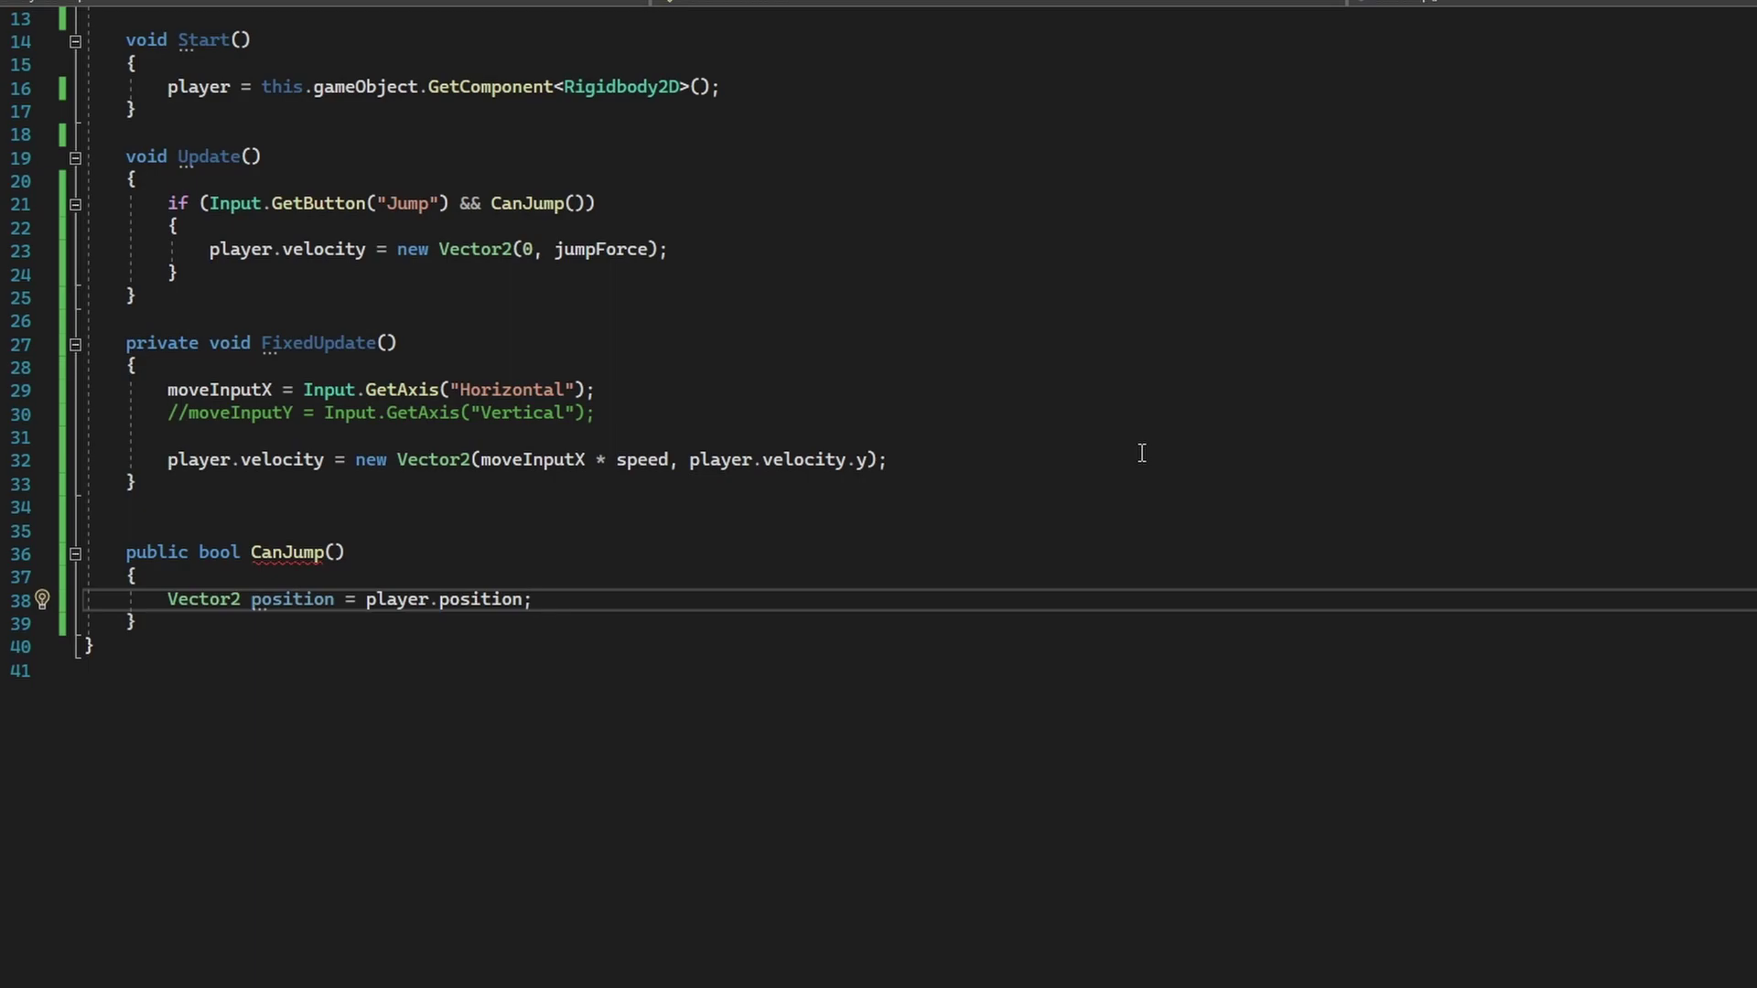
{"action": "key", "text": "Return"}
{"action": "key", "text": "ctrl+space"}
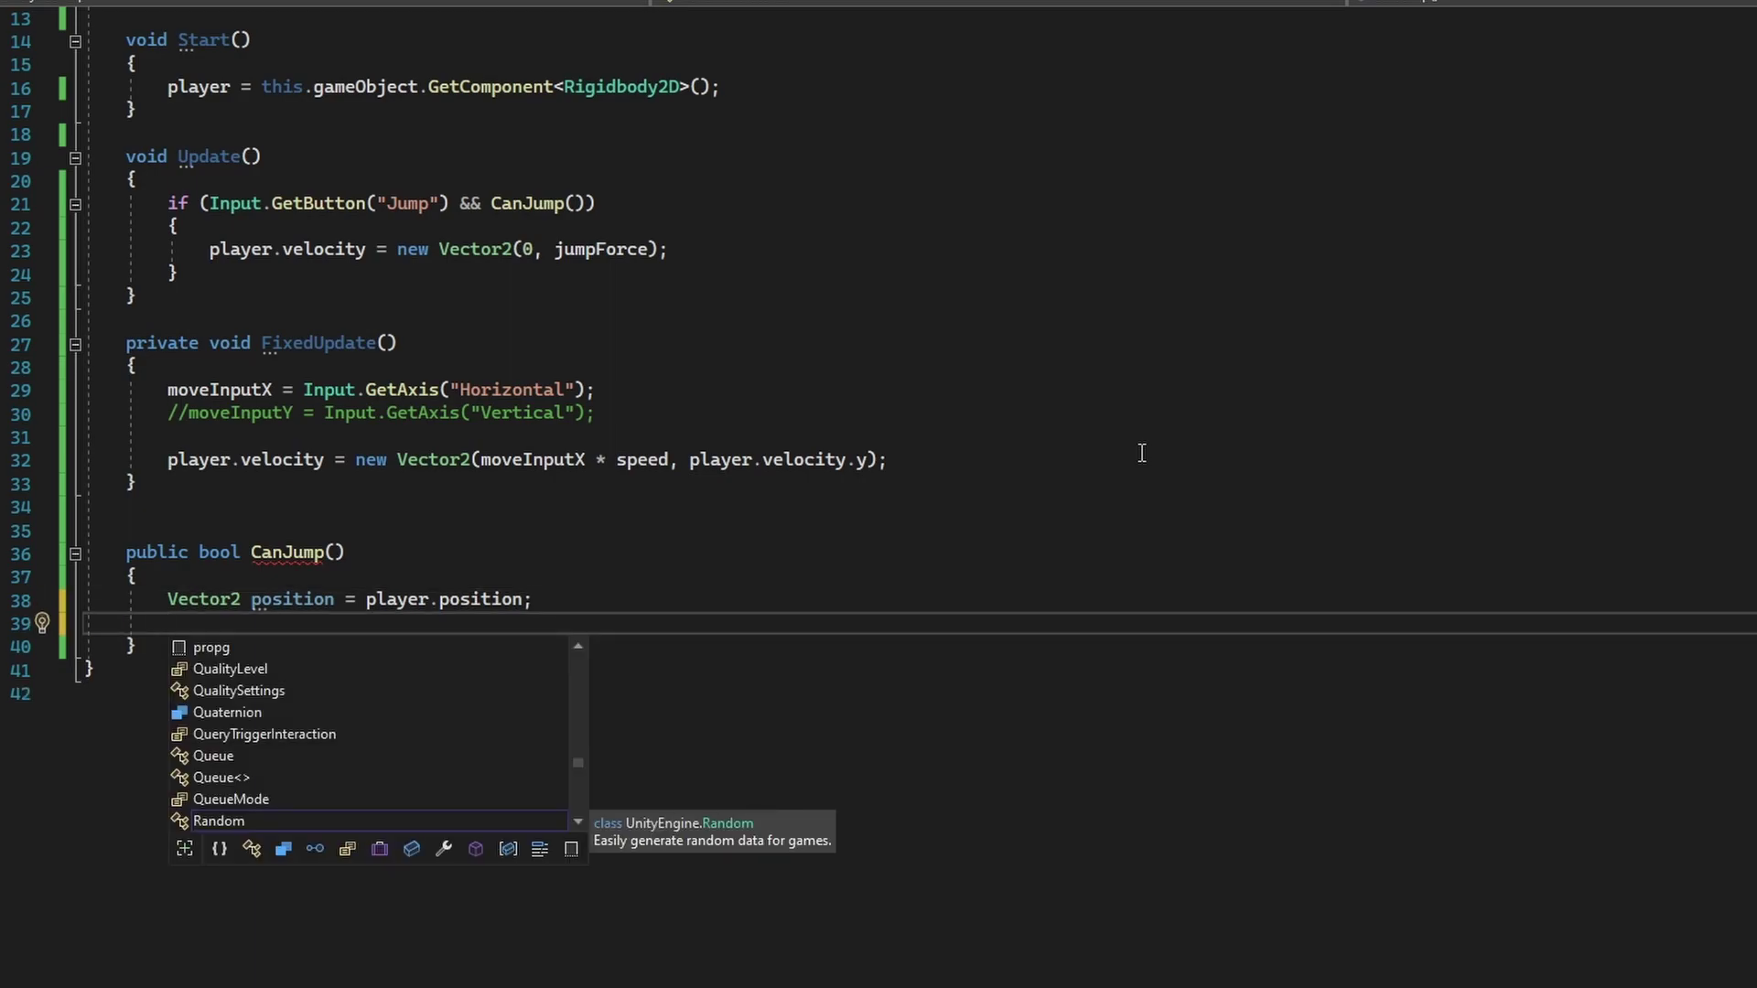
{"action": "type", "text": "RayCast"}
{"action": "key", "text": "Down"}
{"action": "key", "text": "Down"}
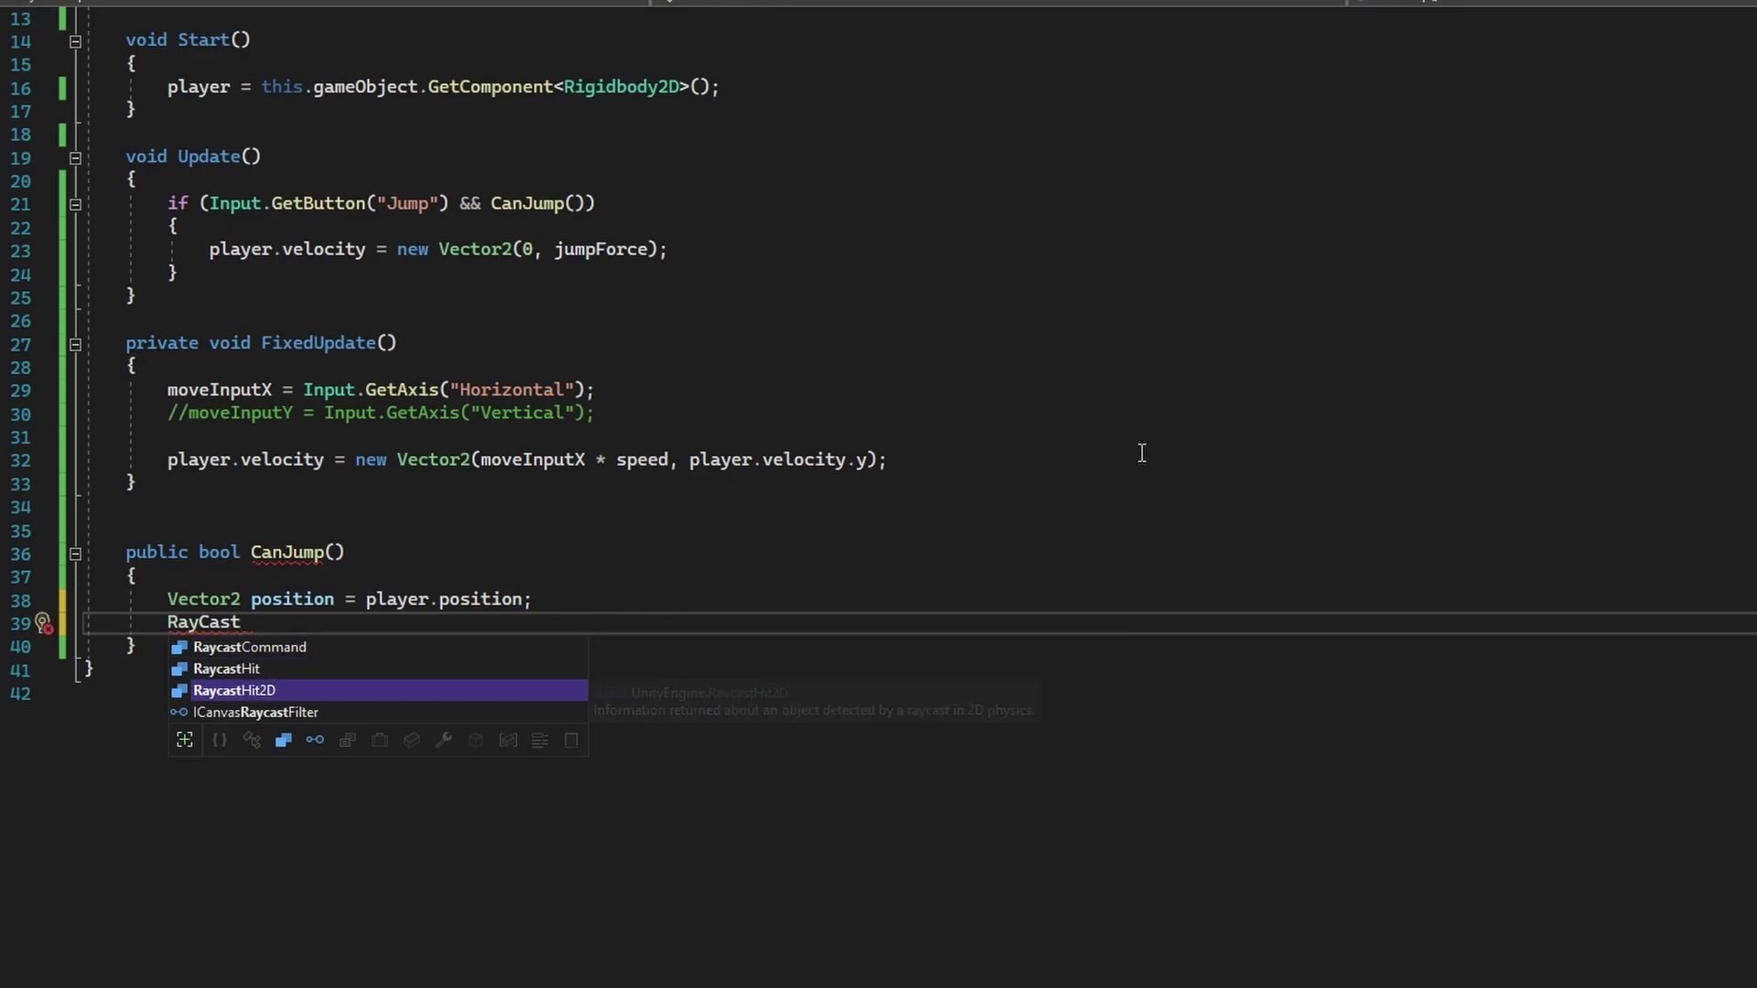
{"action": "key", "text": "Tab"}
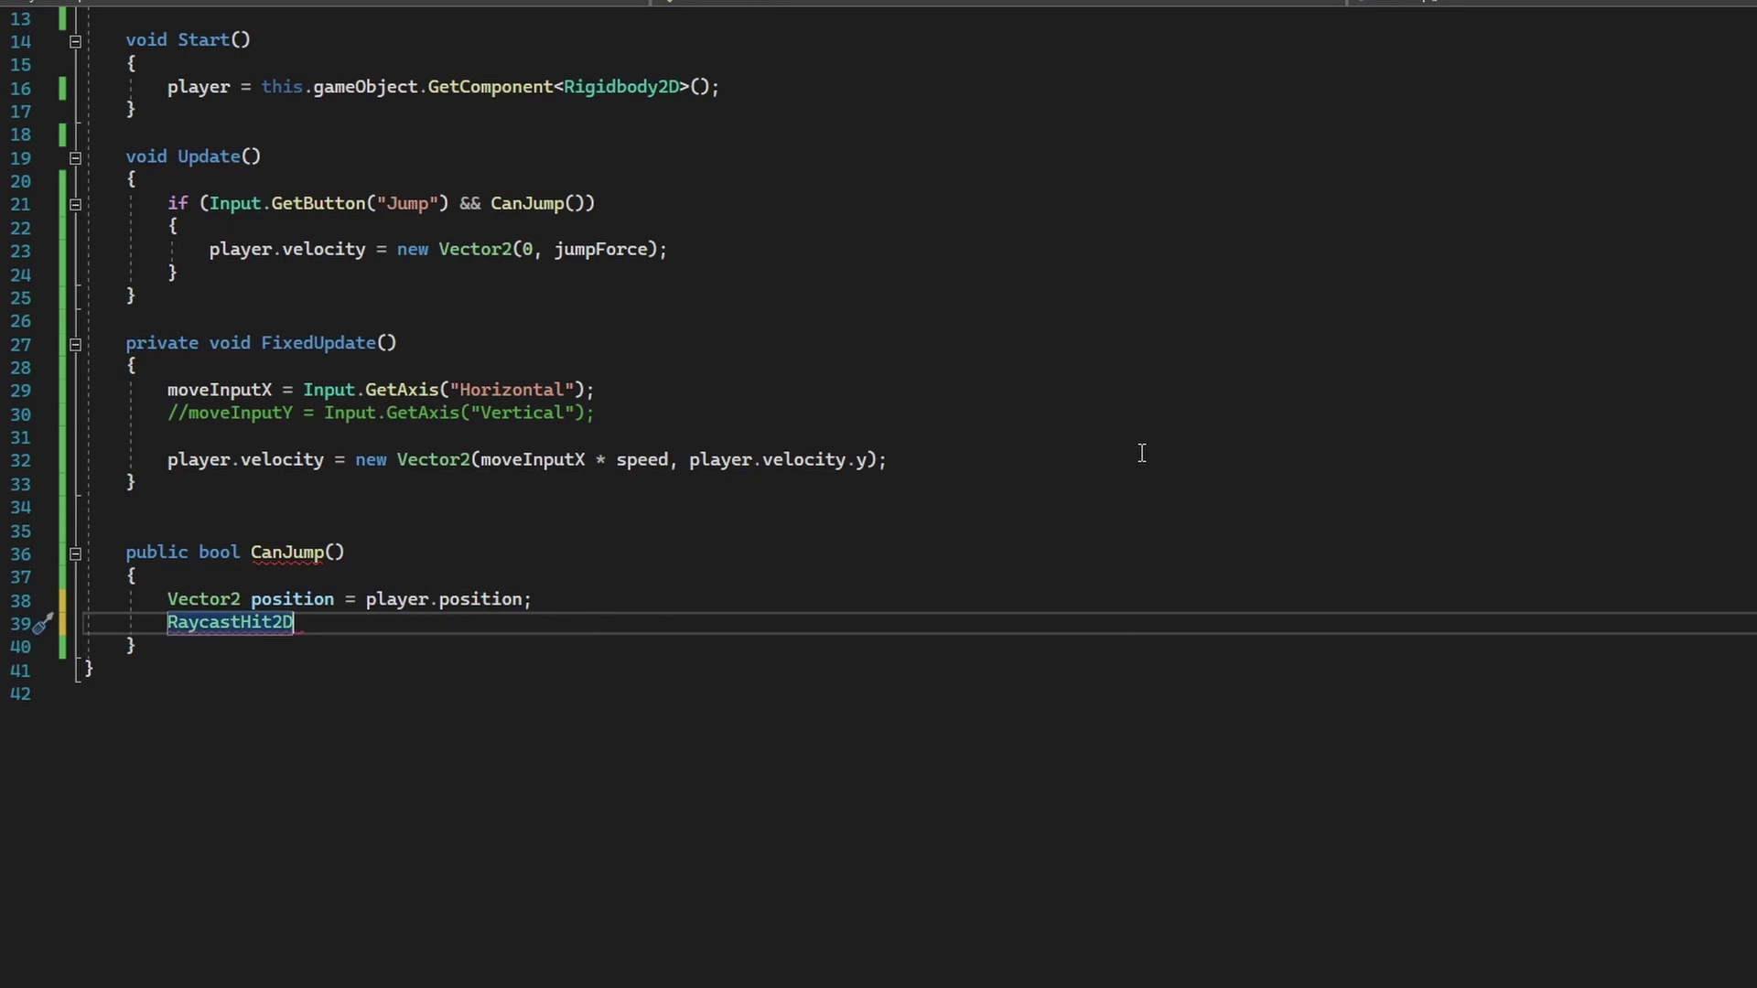
{"action": "type", "text": " left"}
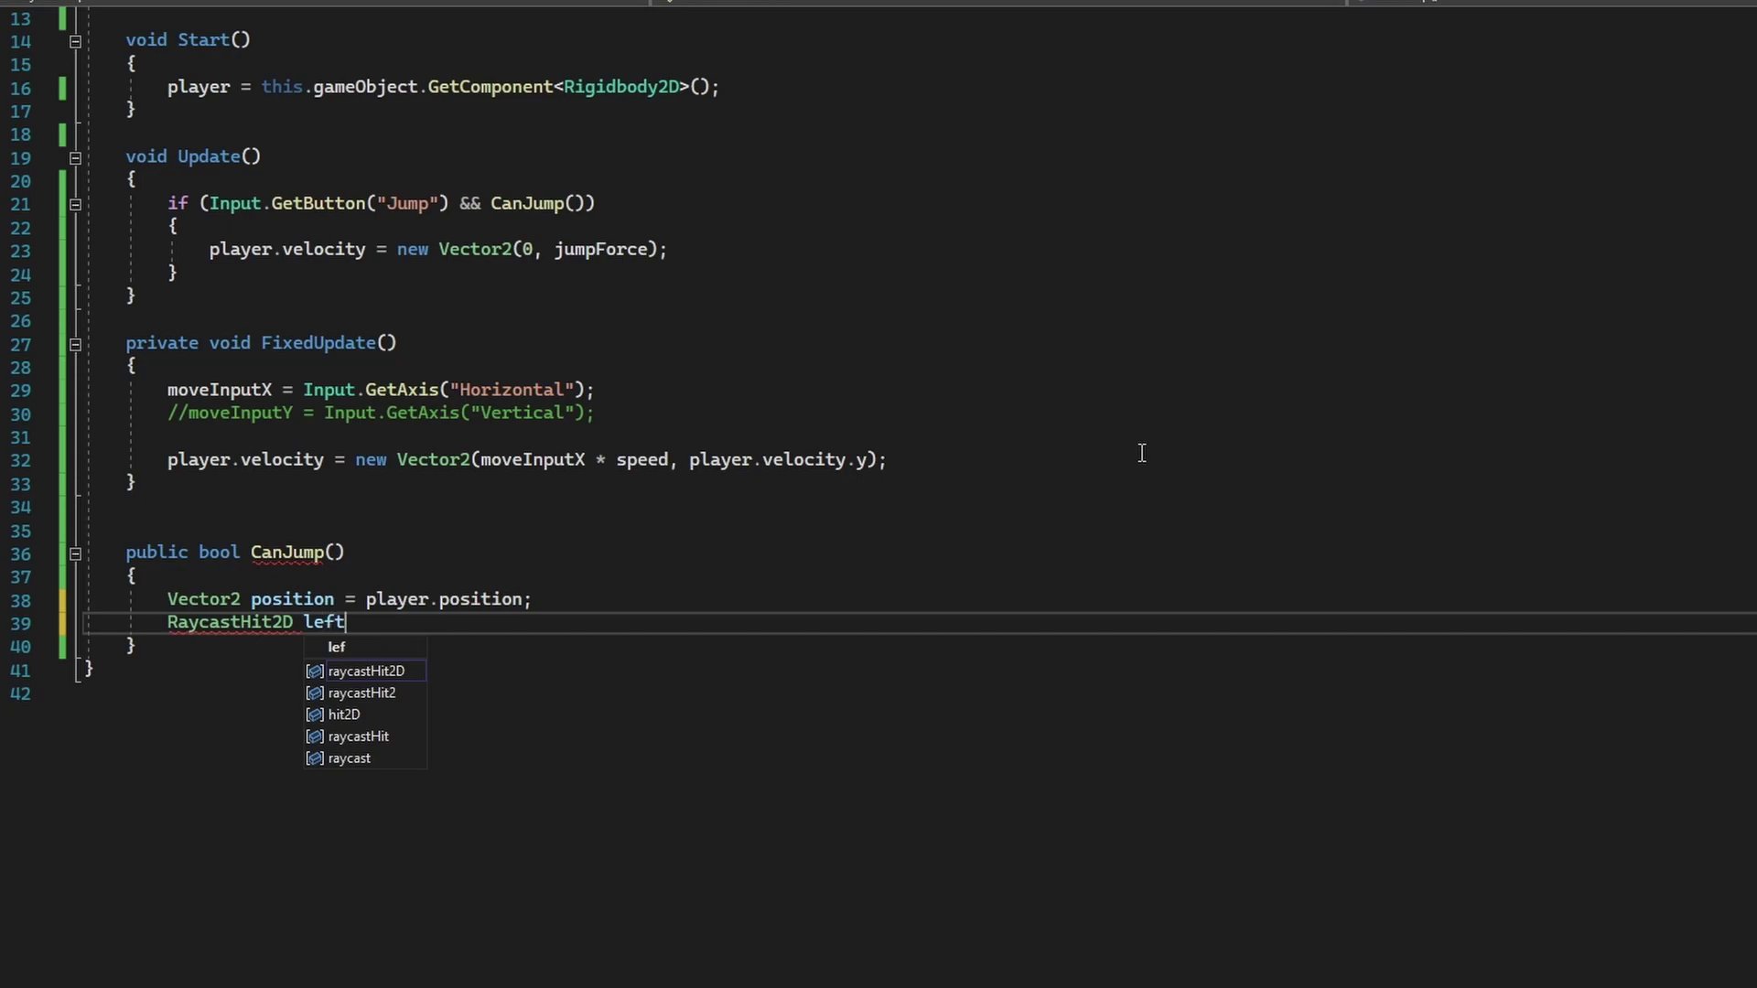
{"action": "type", "text": "Check"}
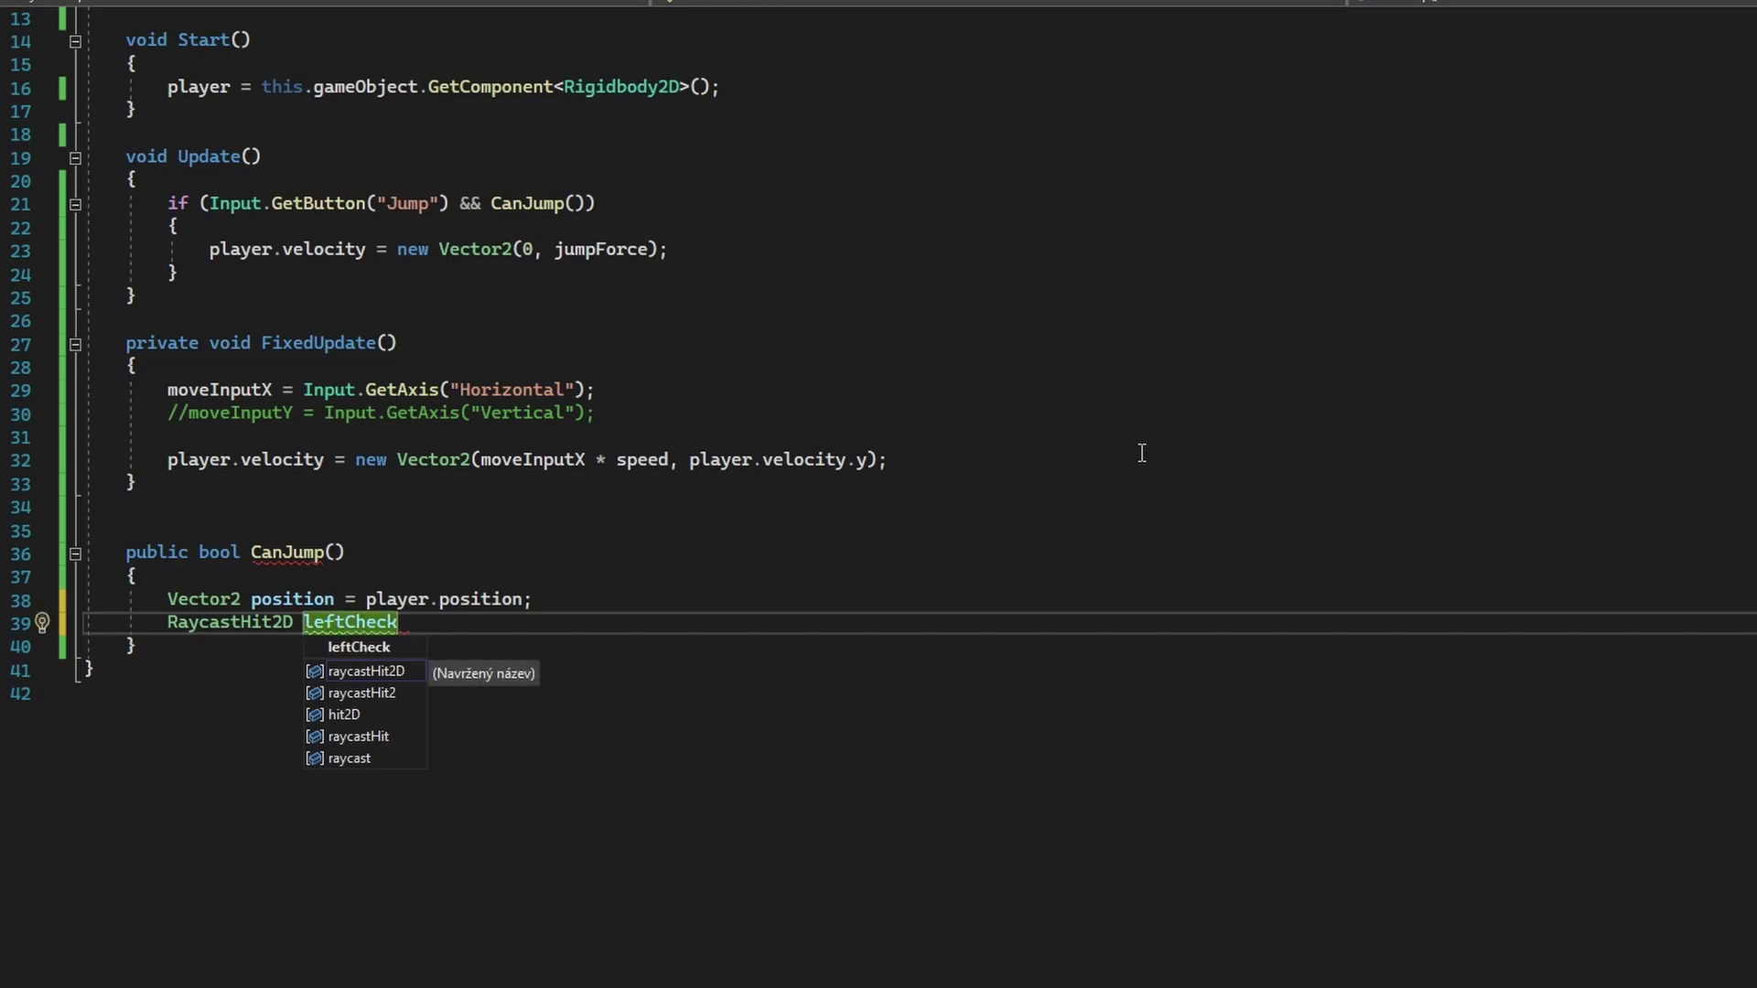
{"action": "type", "text": " = "}
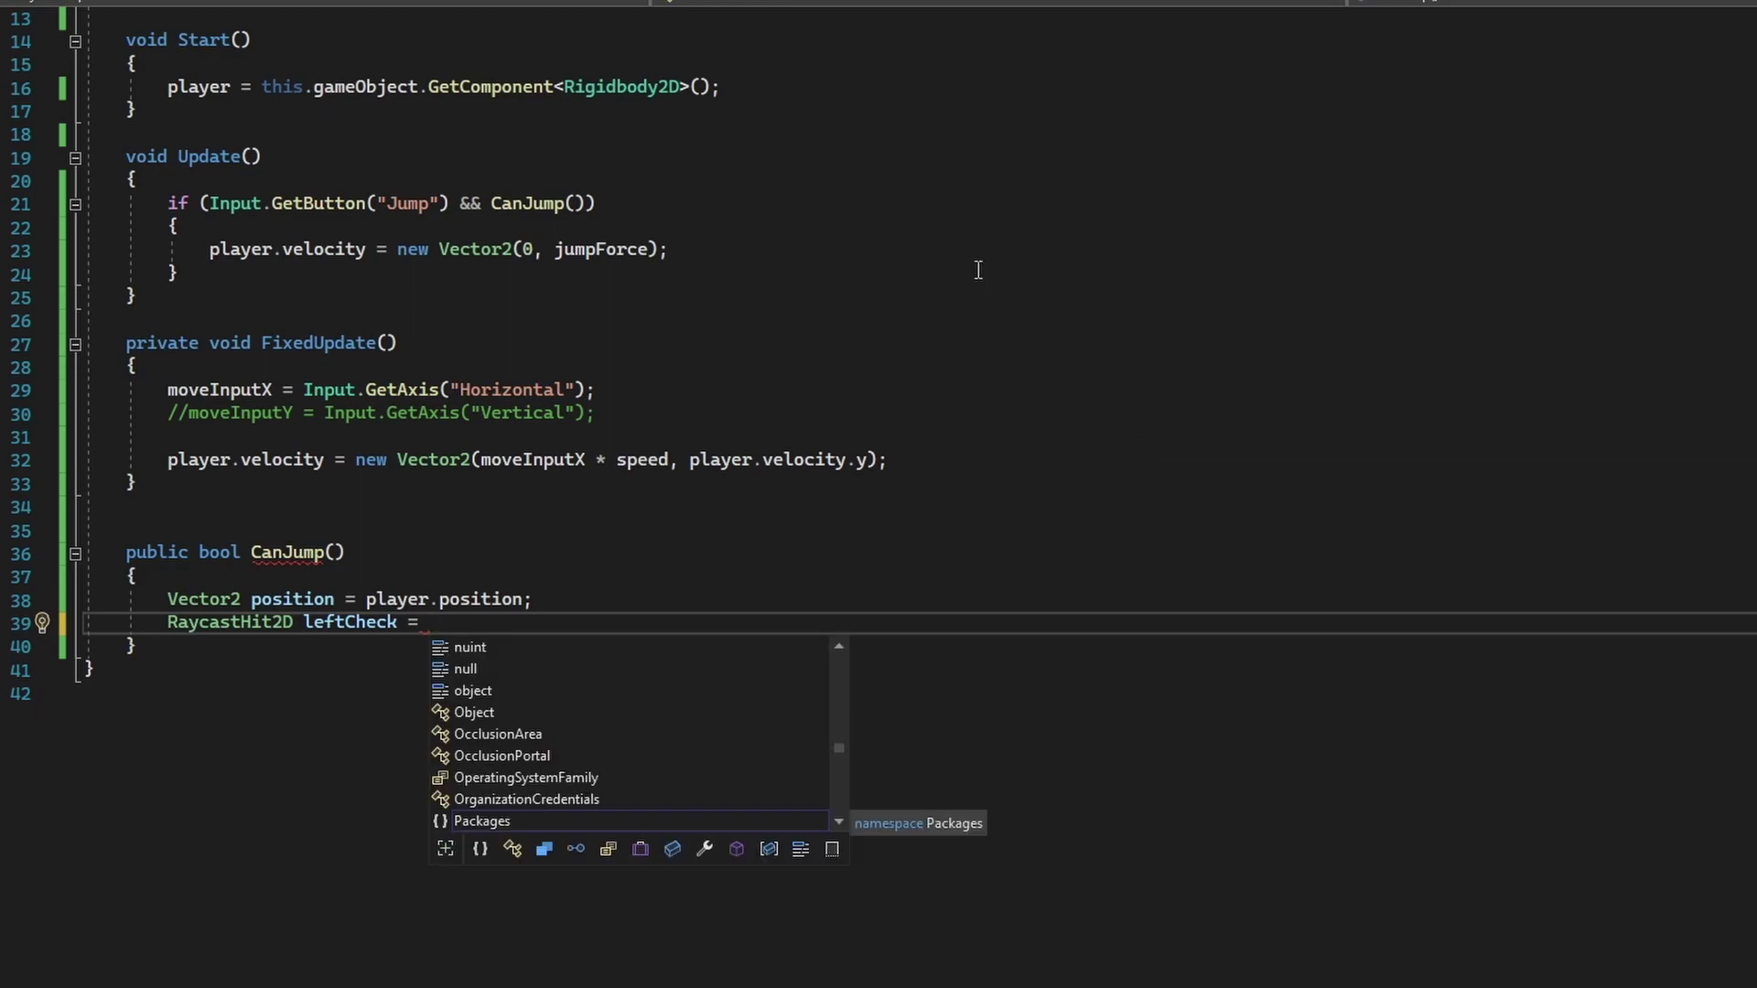
{"action": "type", "text": "Physics2D."}
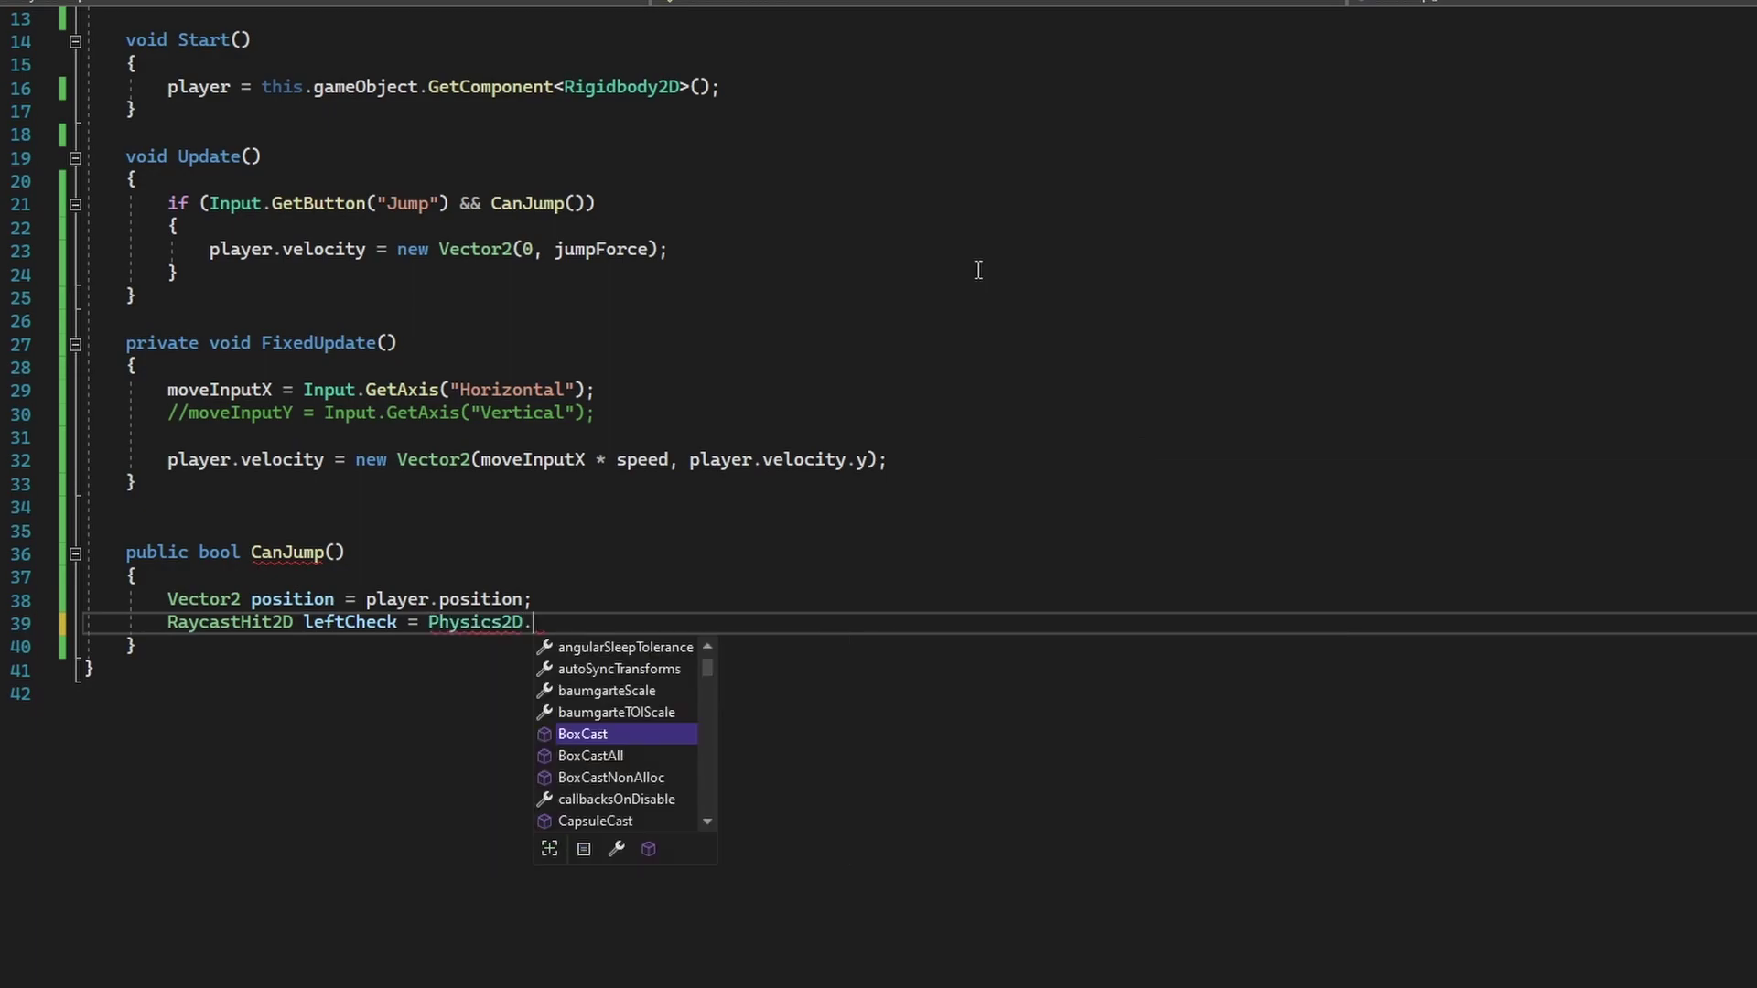
{"action": "type", "text": "Ra"}
Complete leftCheck as Physics2D.Raycast(position + new Vector2(-player.transform.localScale.x / 2, 0), Vector2.down).
{"action": "key", "text": "Tab"}
{"action": "type", "text": "("}
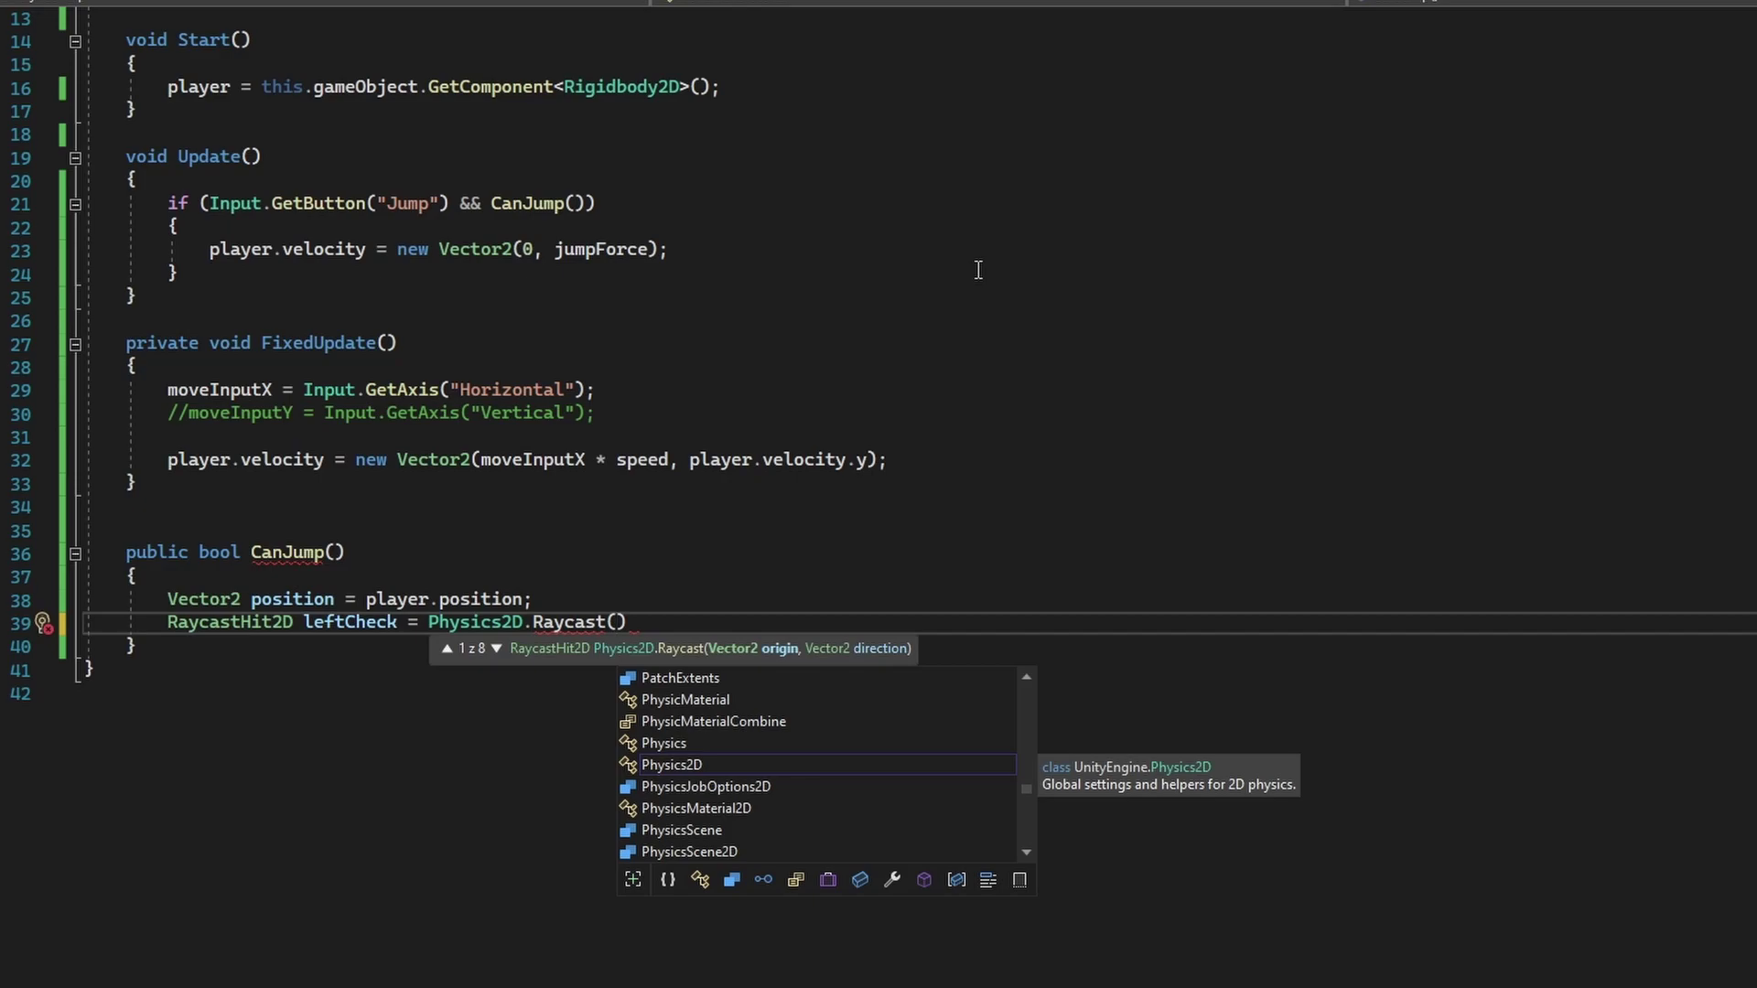
{"action": "type", "text": "posi"}
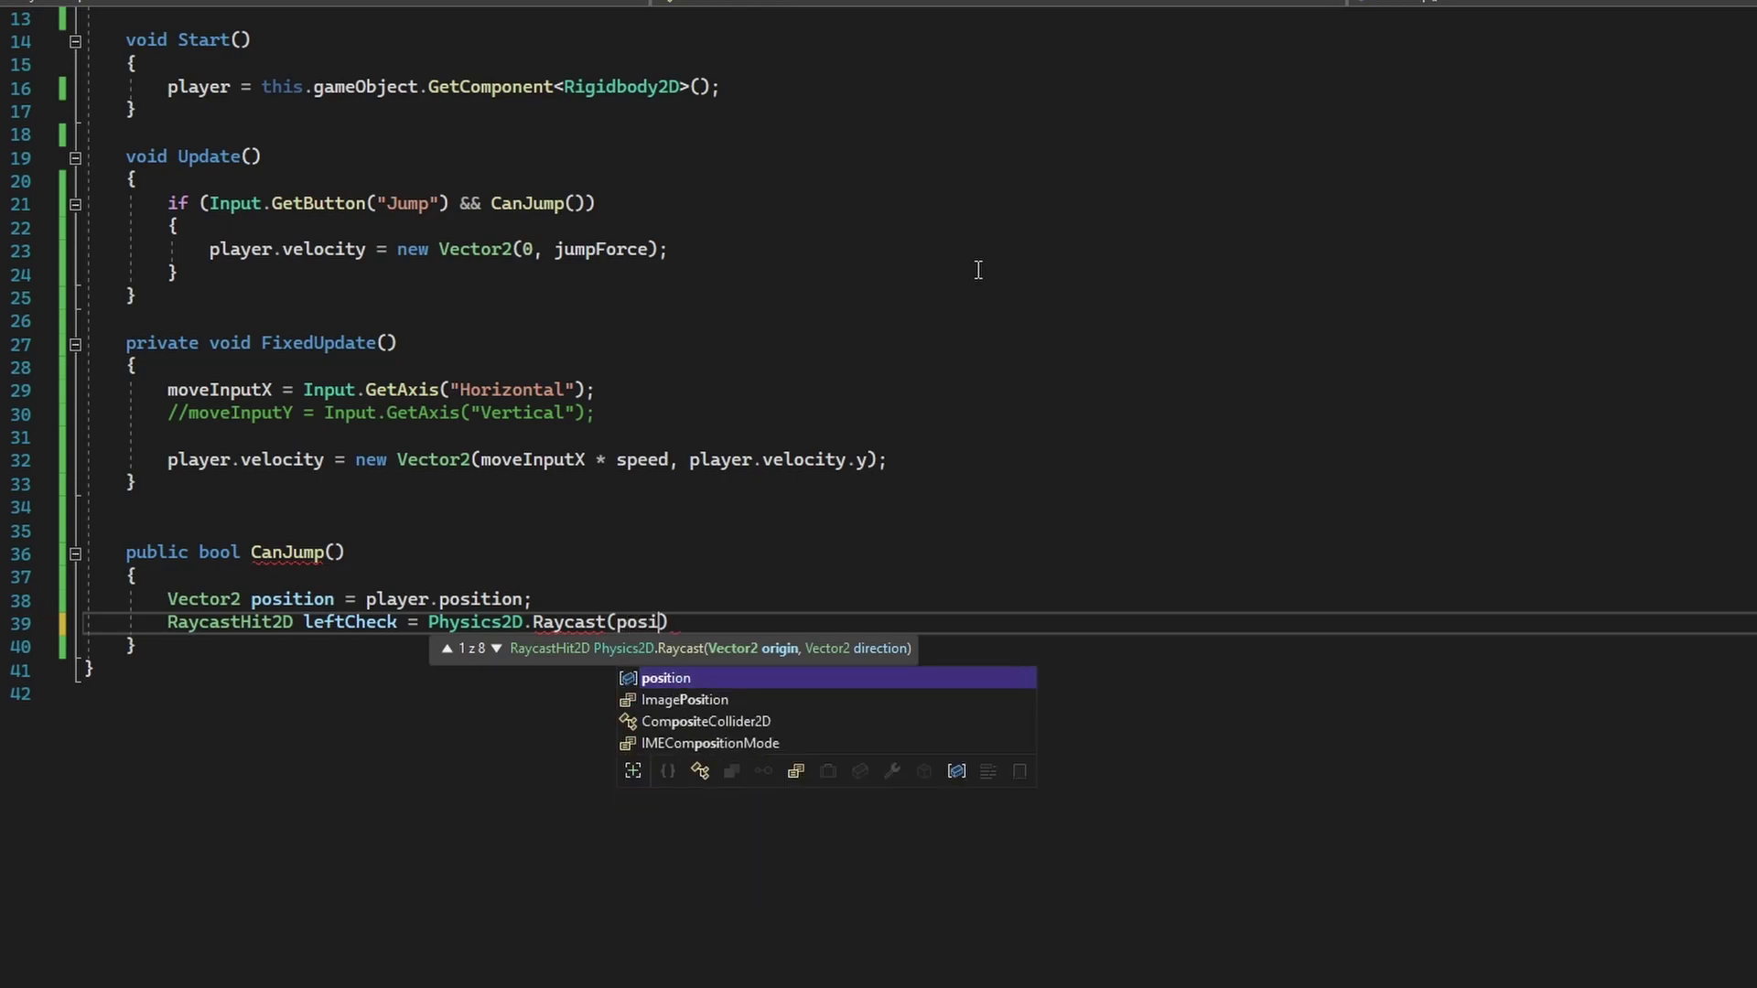
{"action": "type", "text": "tion + "}
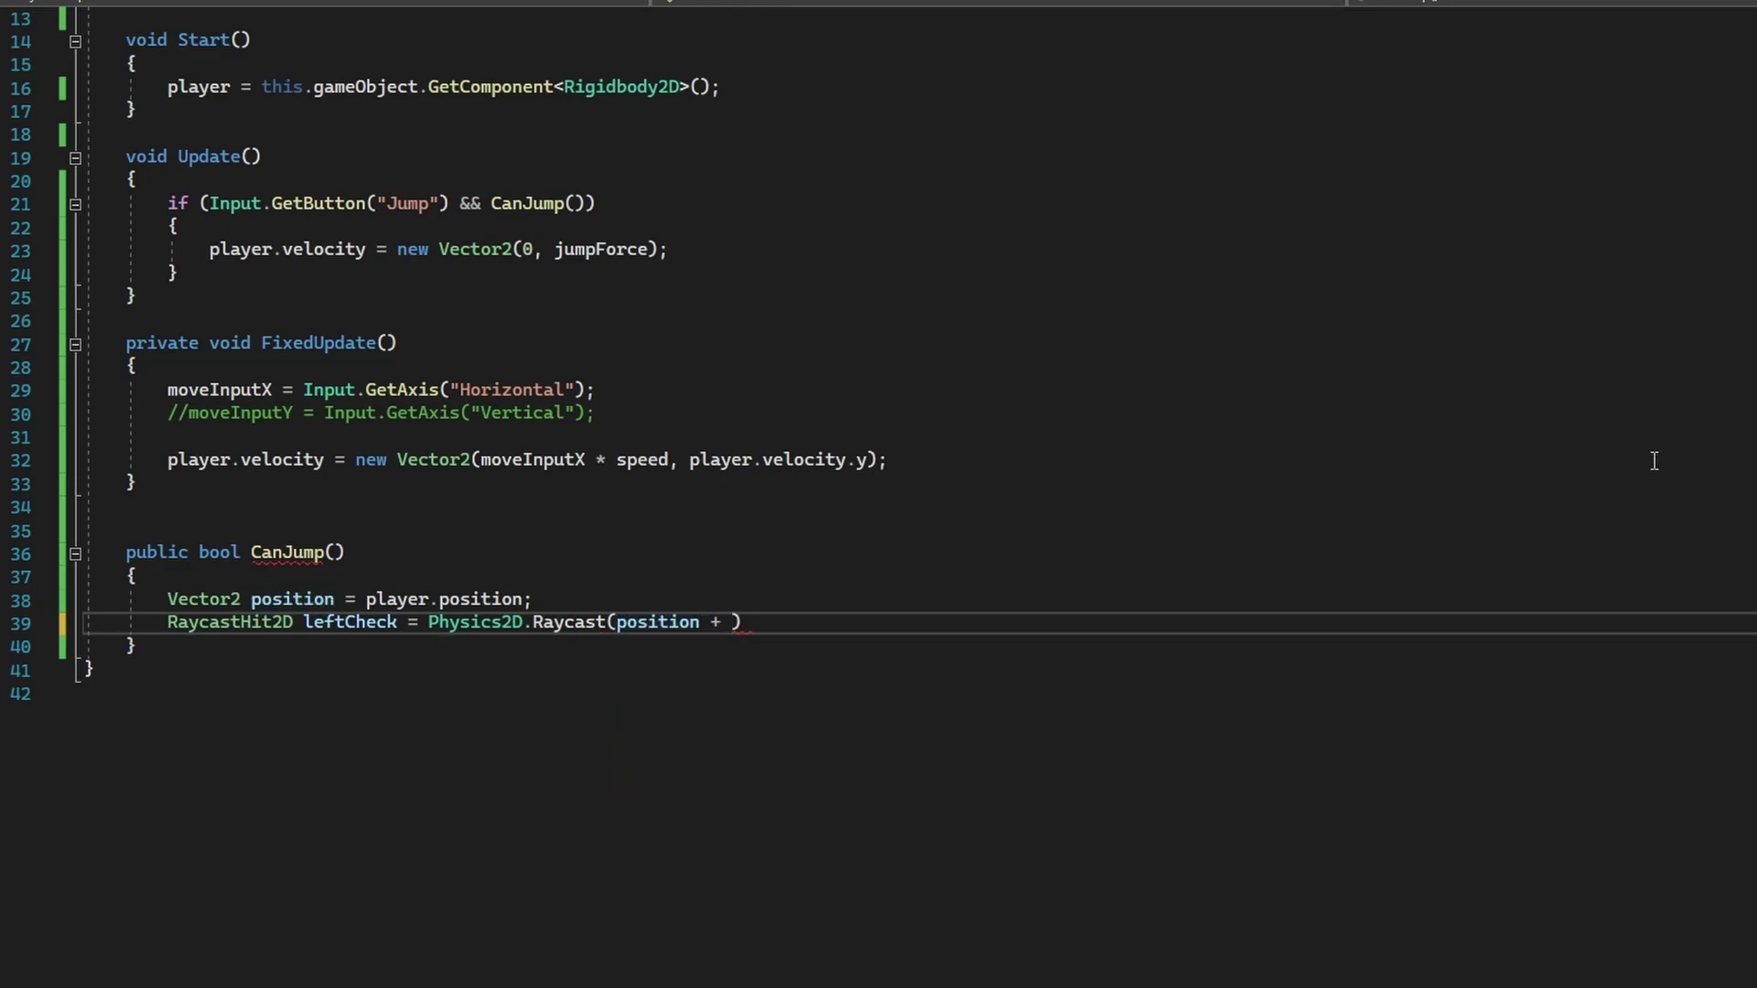
{"action": "type", "text": "new V"}
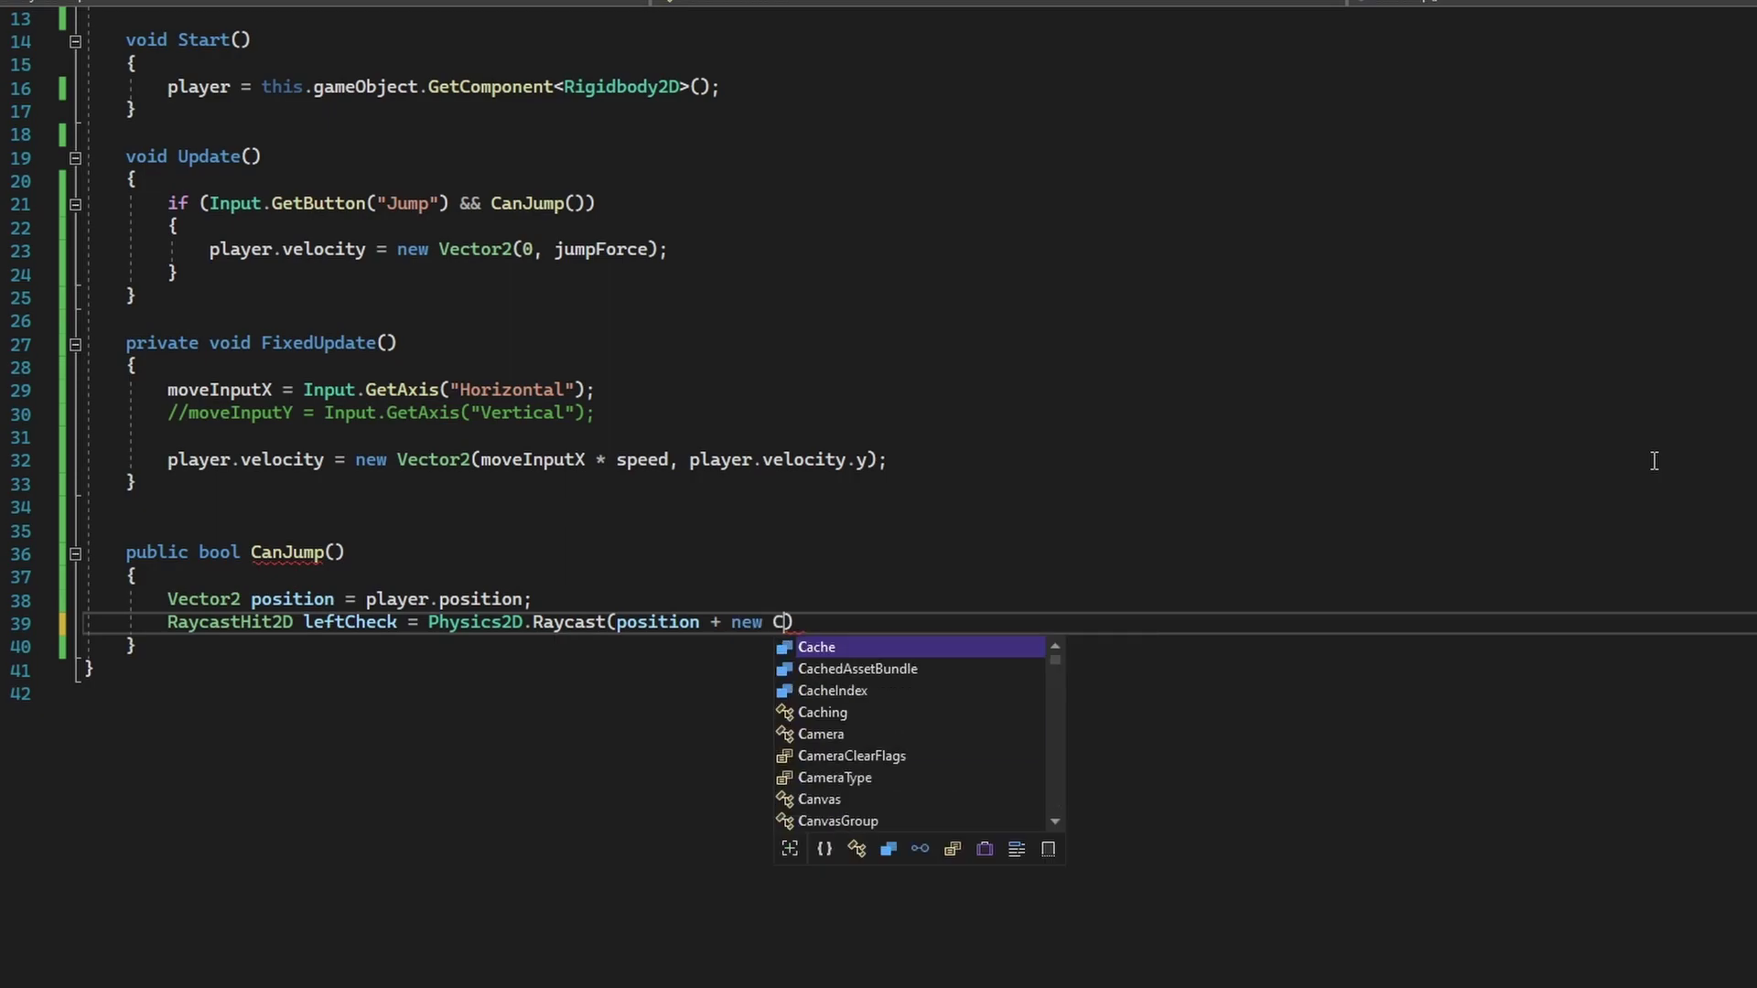
{"action": "type", "text": "ector2("}
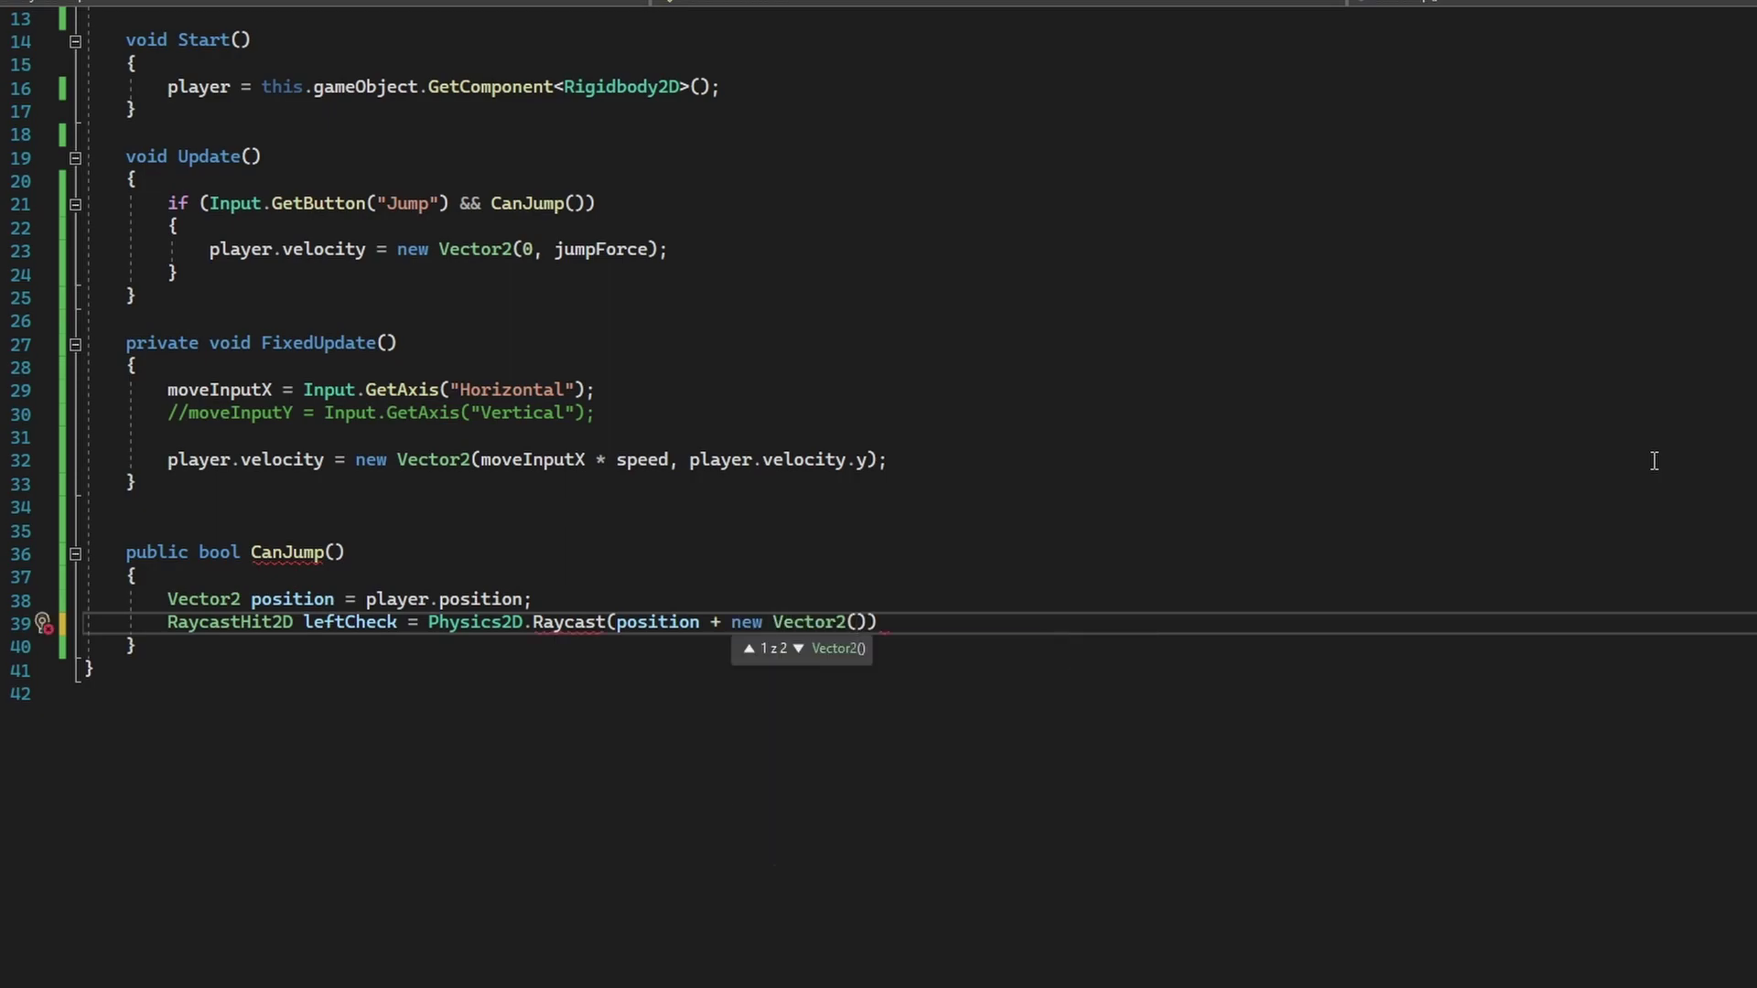
{"action": "type", "text": "-"}
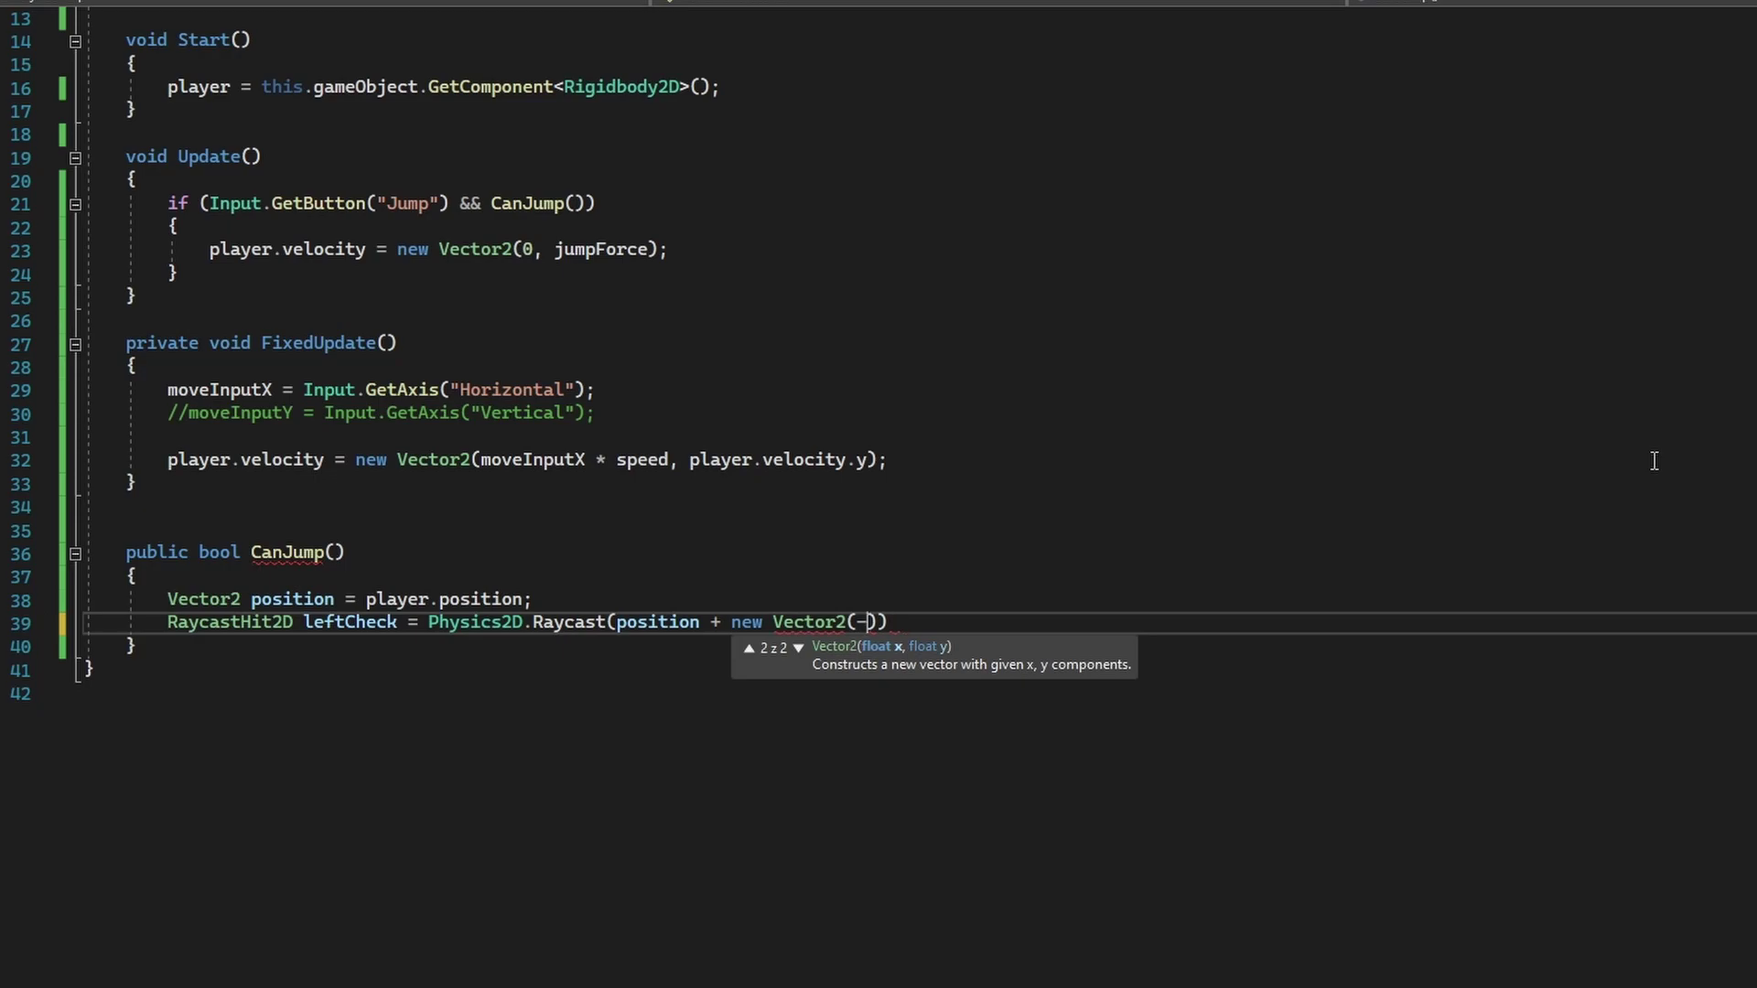
{"action": "type", "text": "player.tra"}
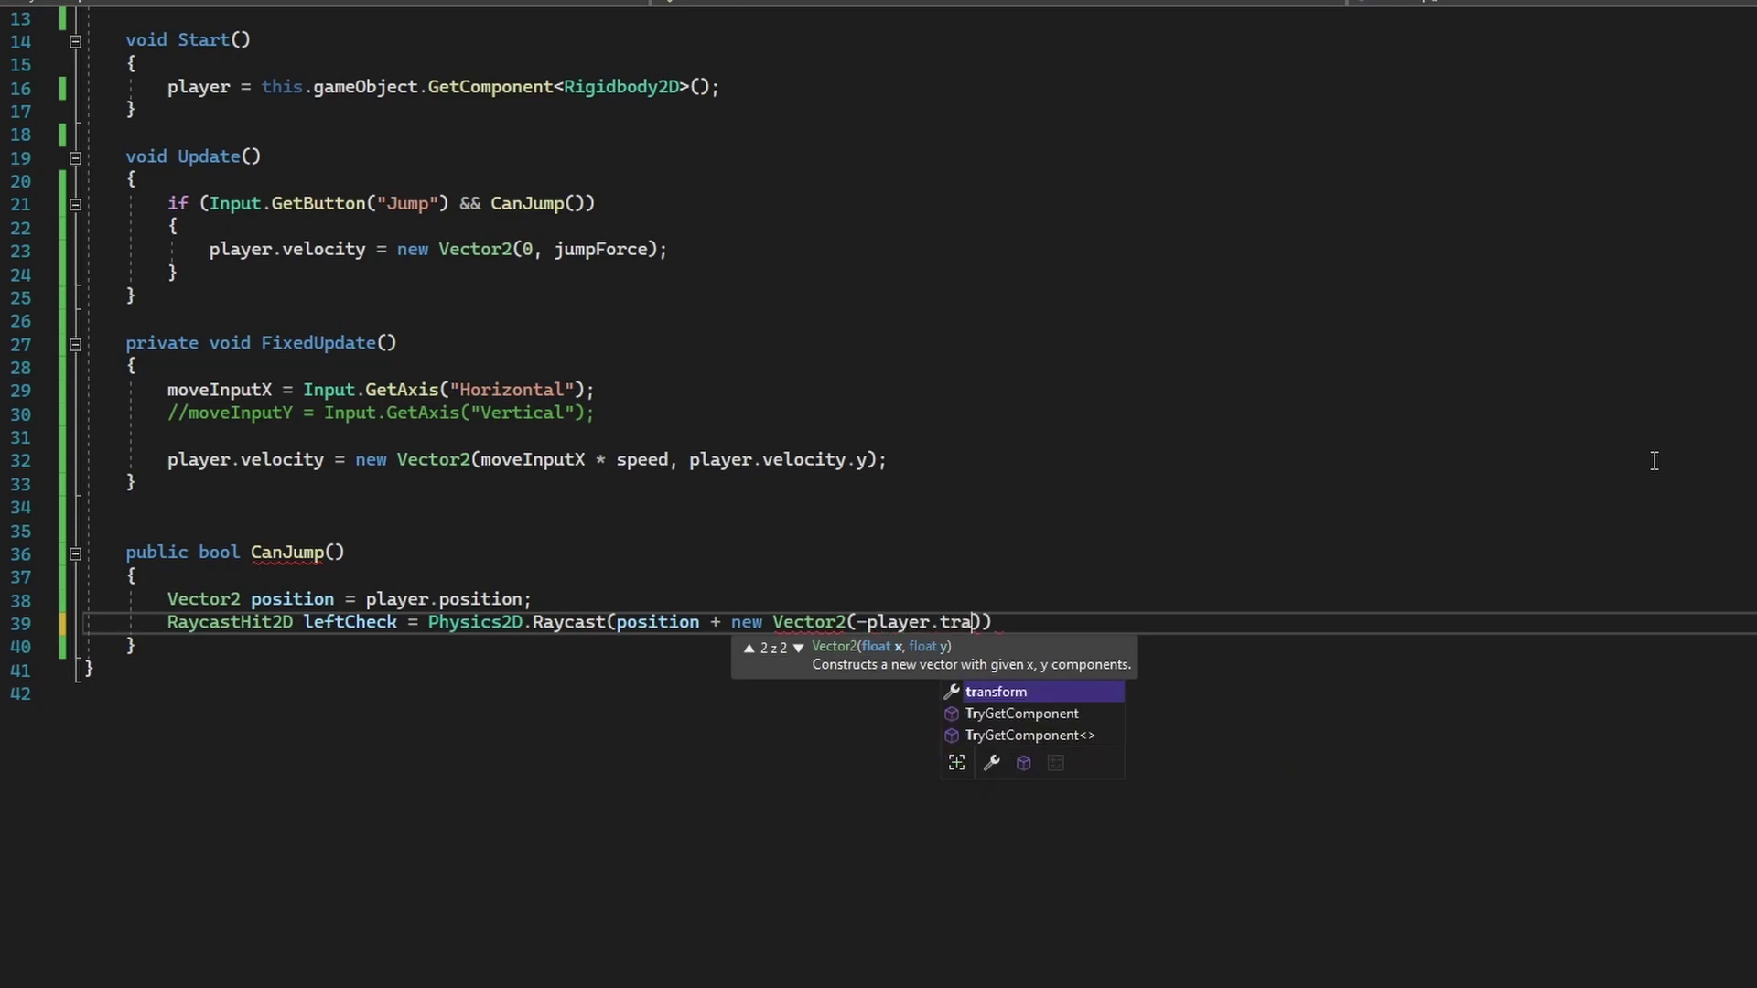
{"action": "key", "text": "Tab"}
{"action": "type", "text": ".loca"}
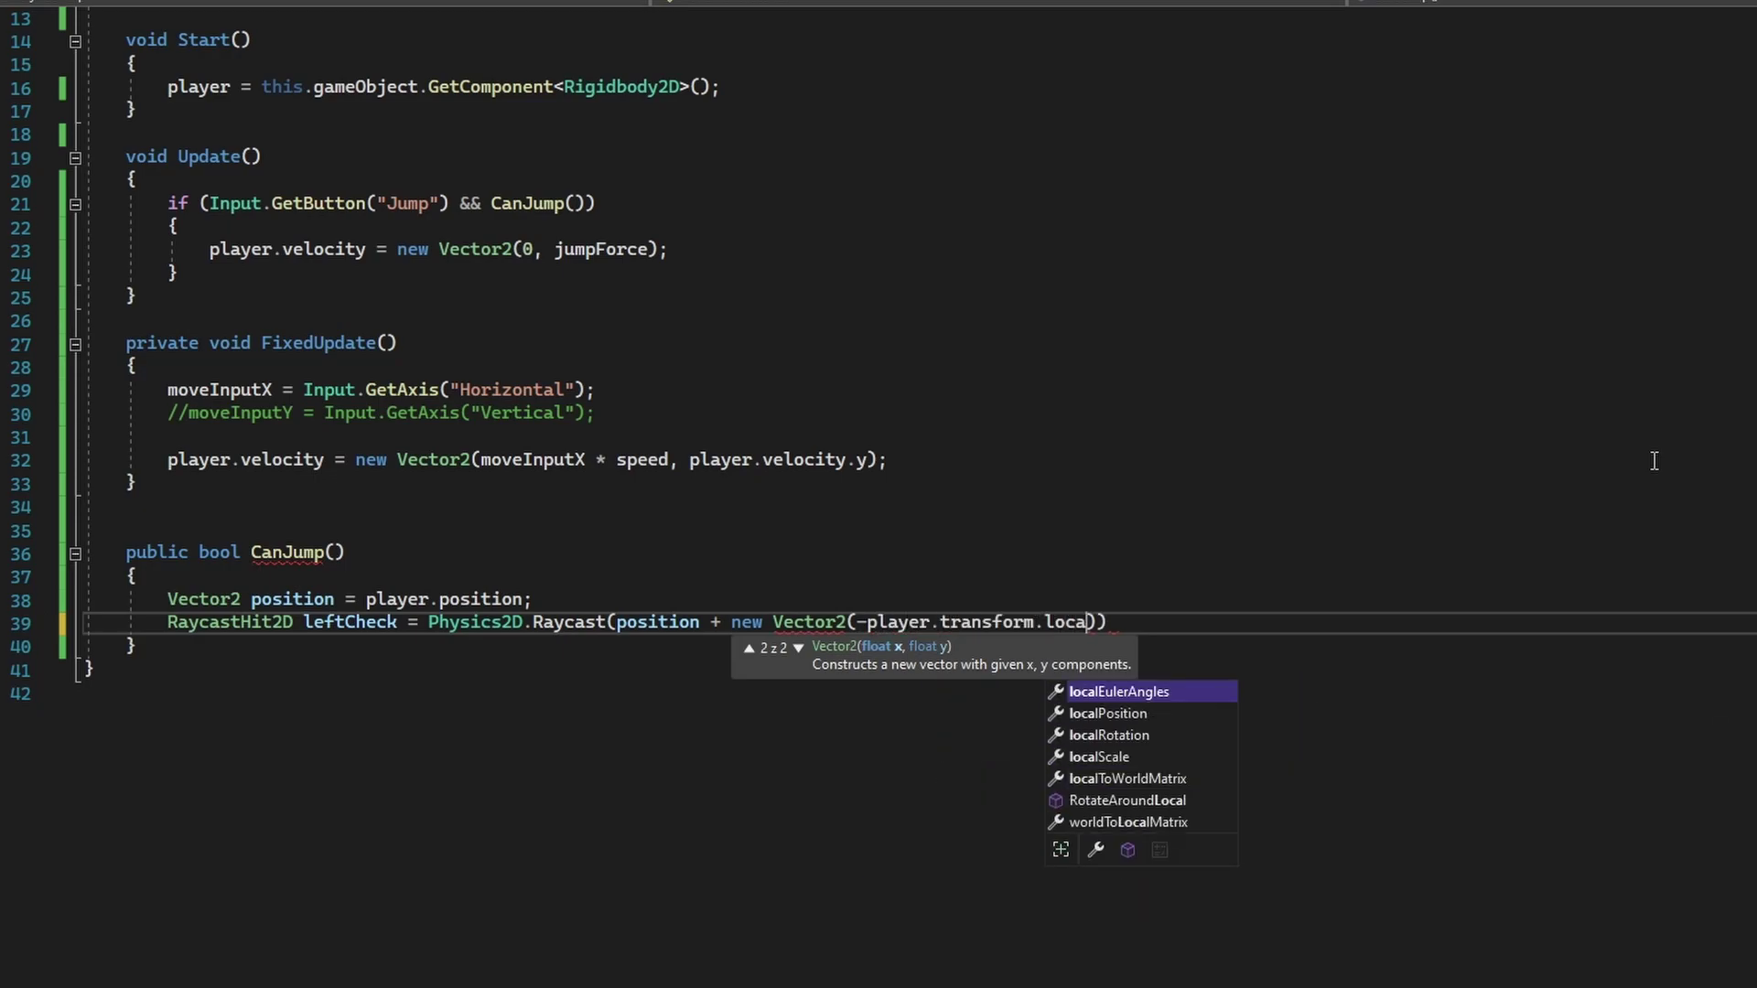
{"action": "key", "text": "Tab"}
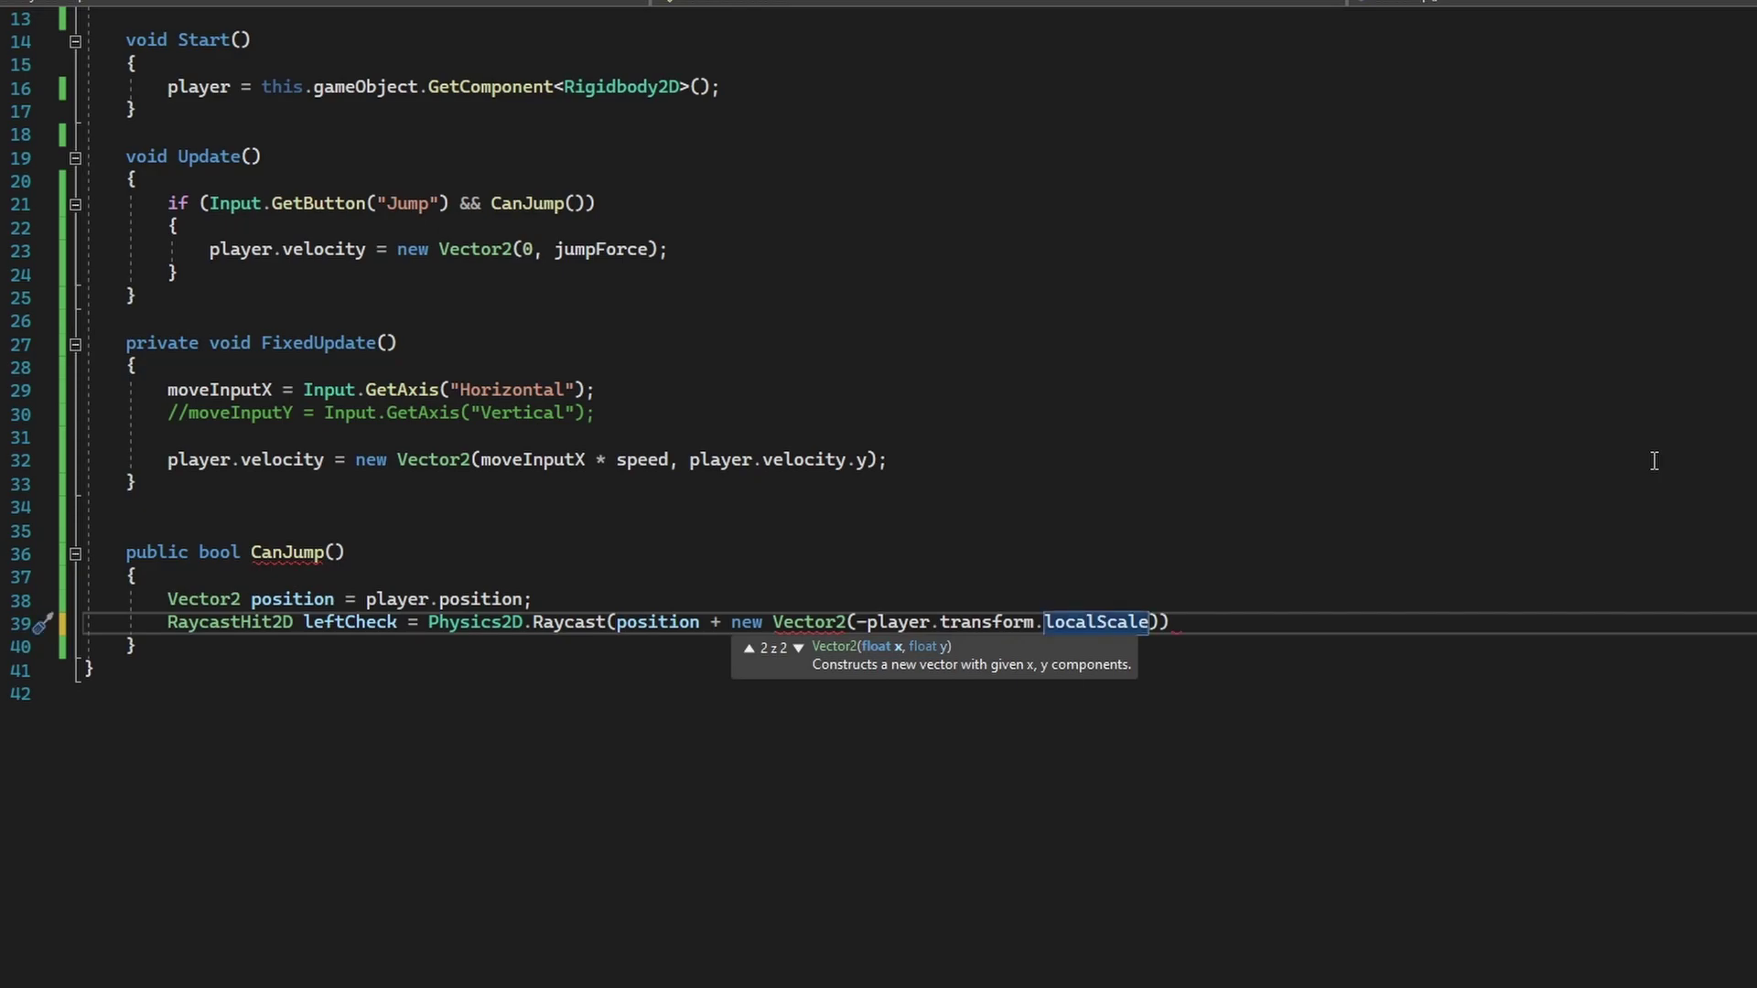
{"action": "type", "text": ".x"}
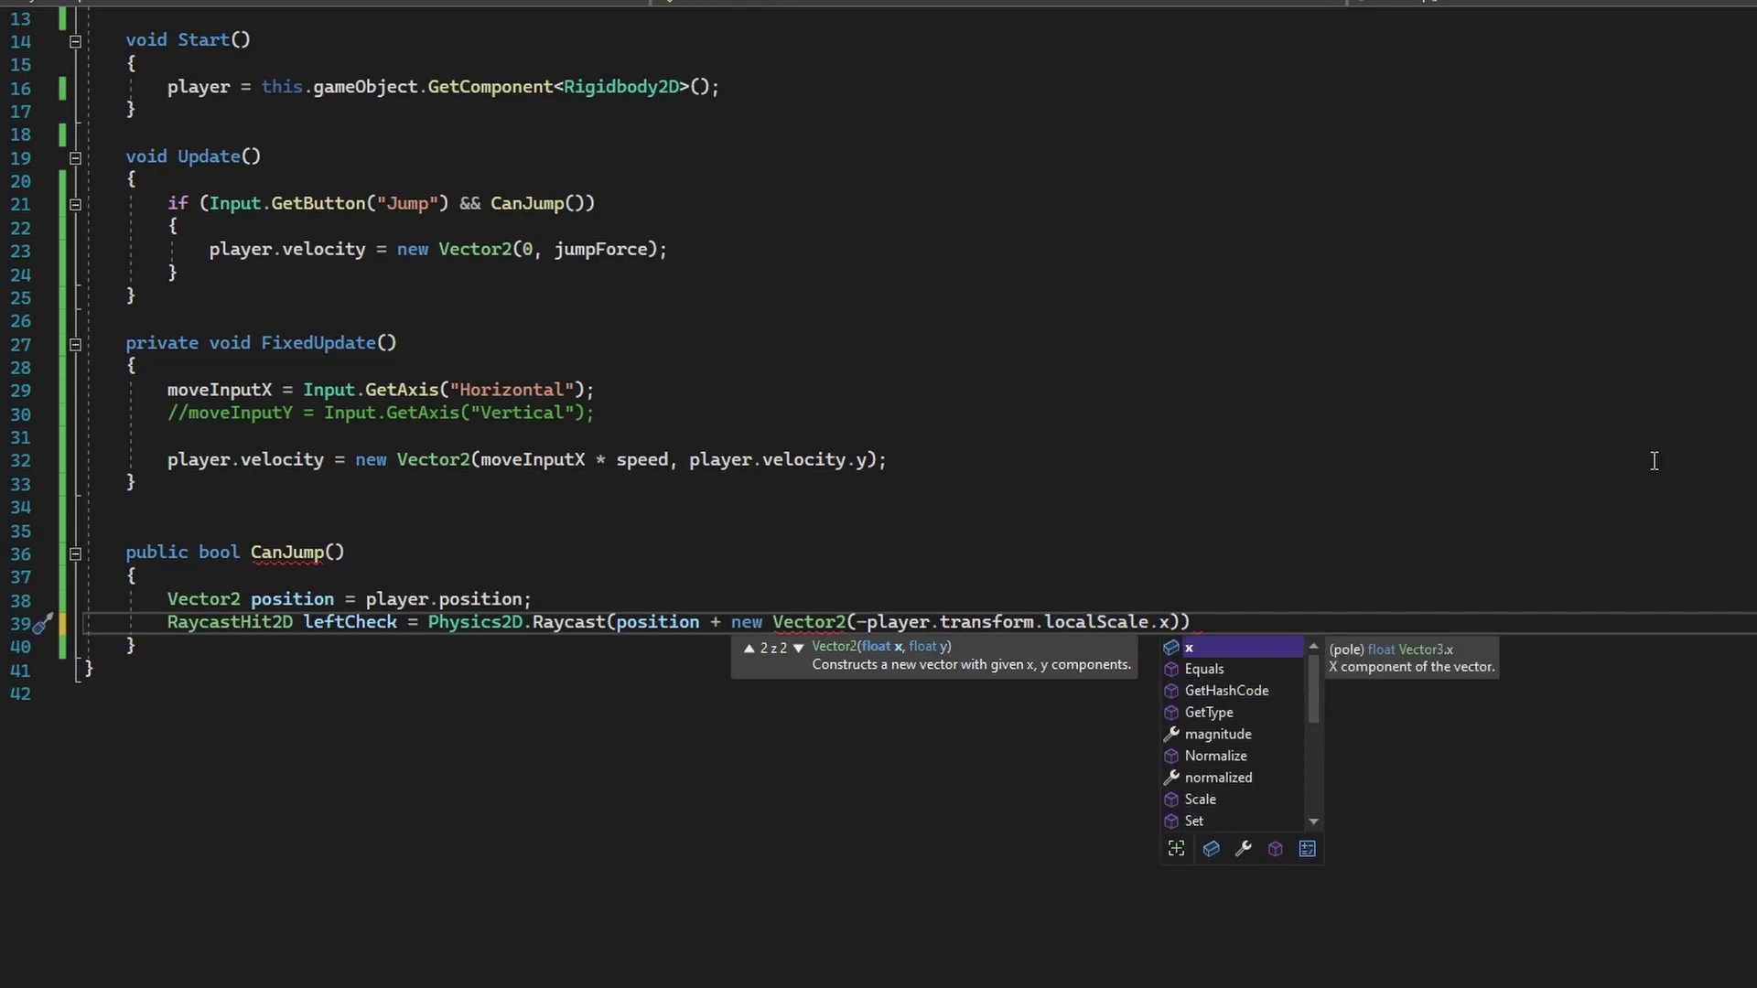
{"action": "type", "text": " / 2, "}
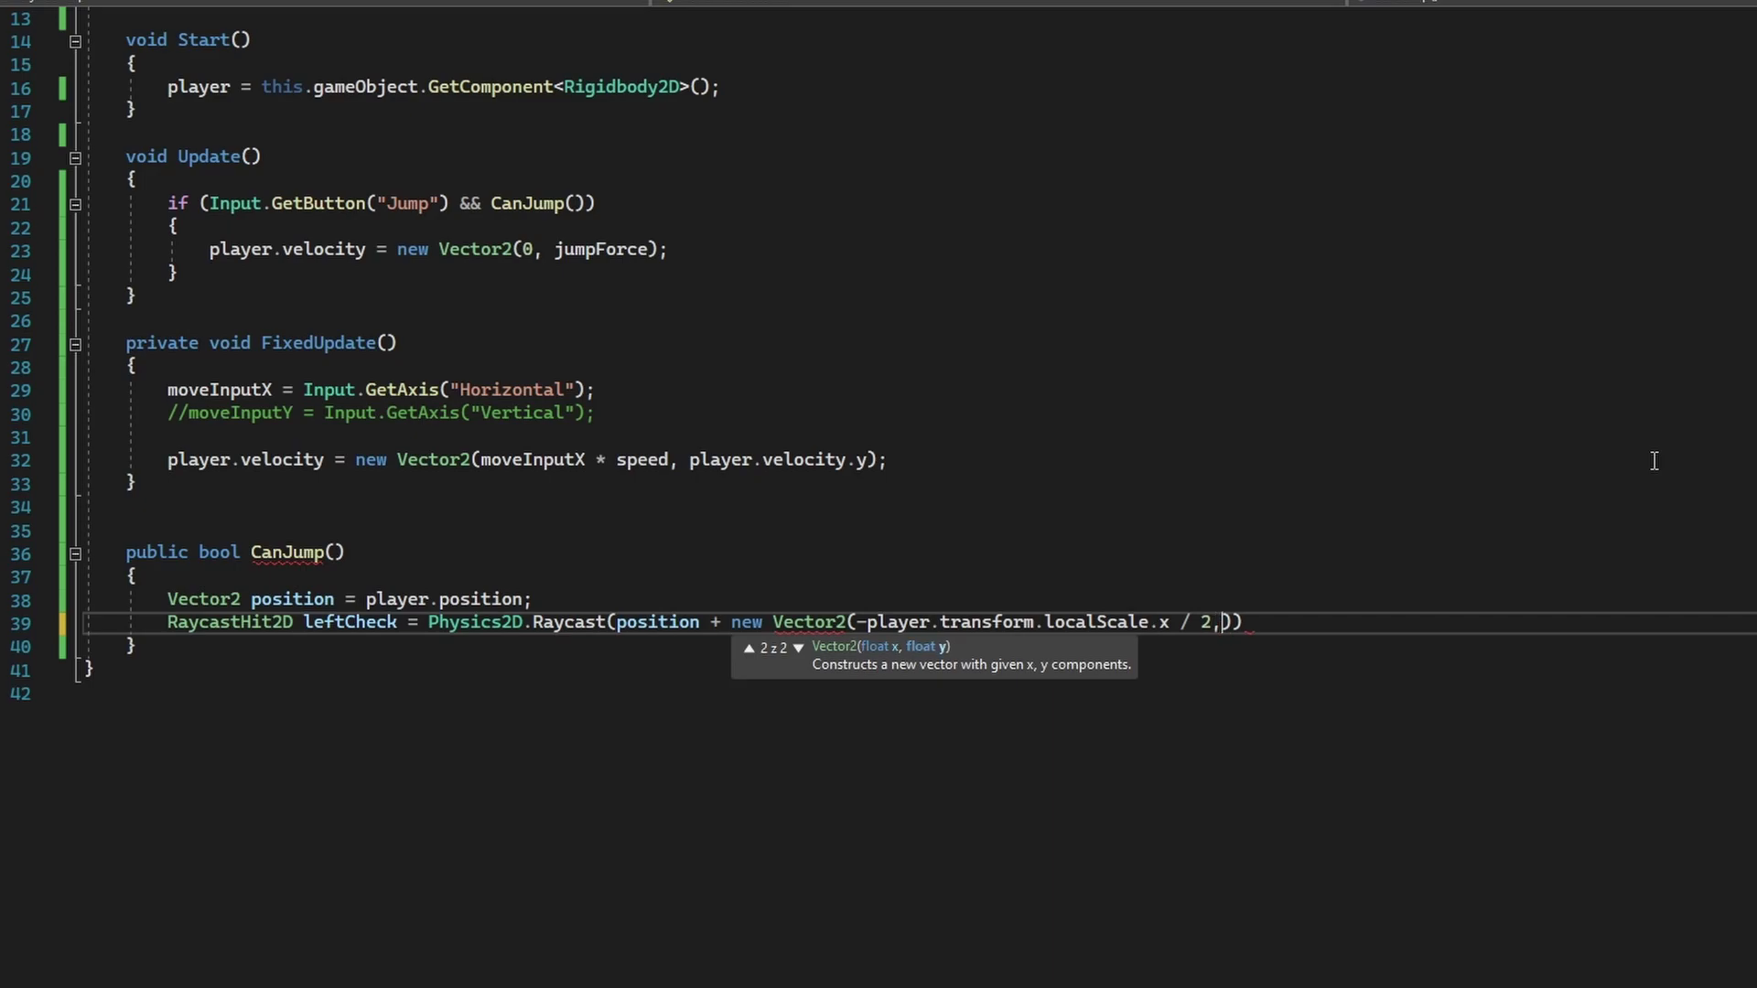
{"action": "type", "text": "0"}
{"action": "type", "text": "),"}
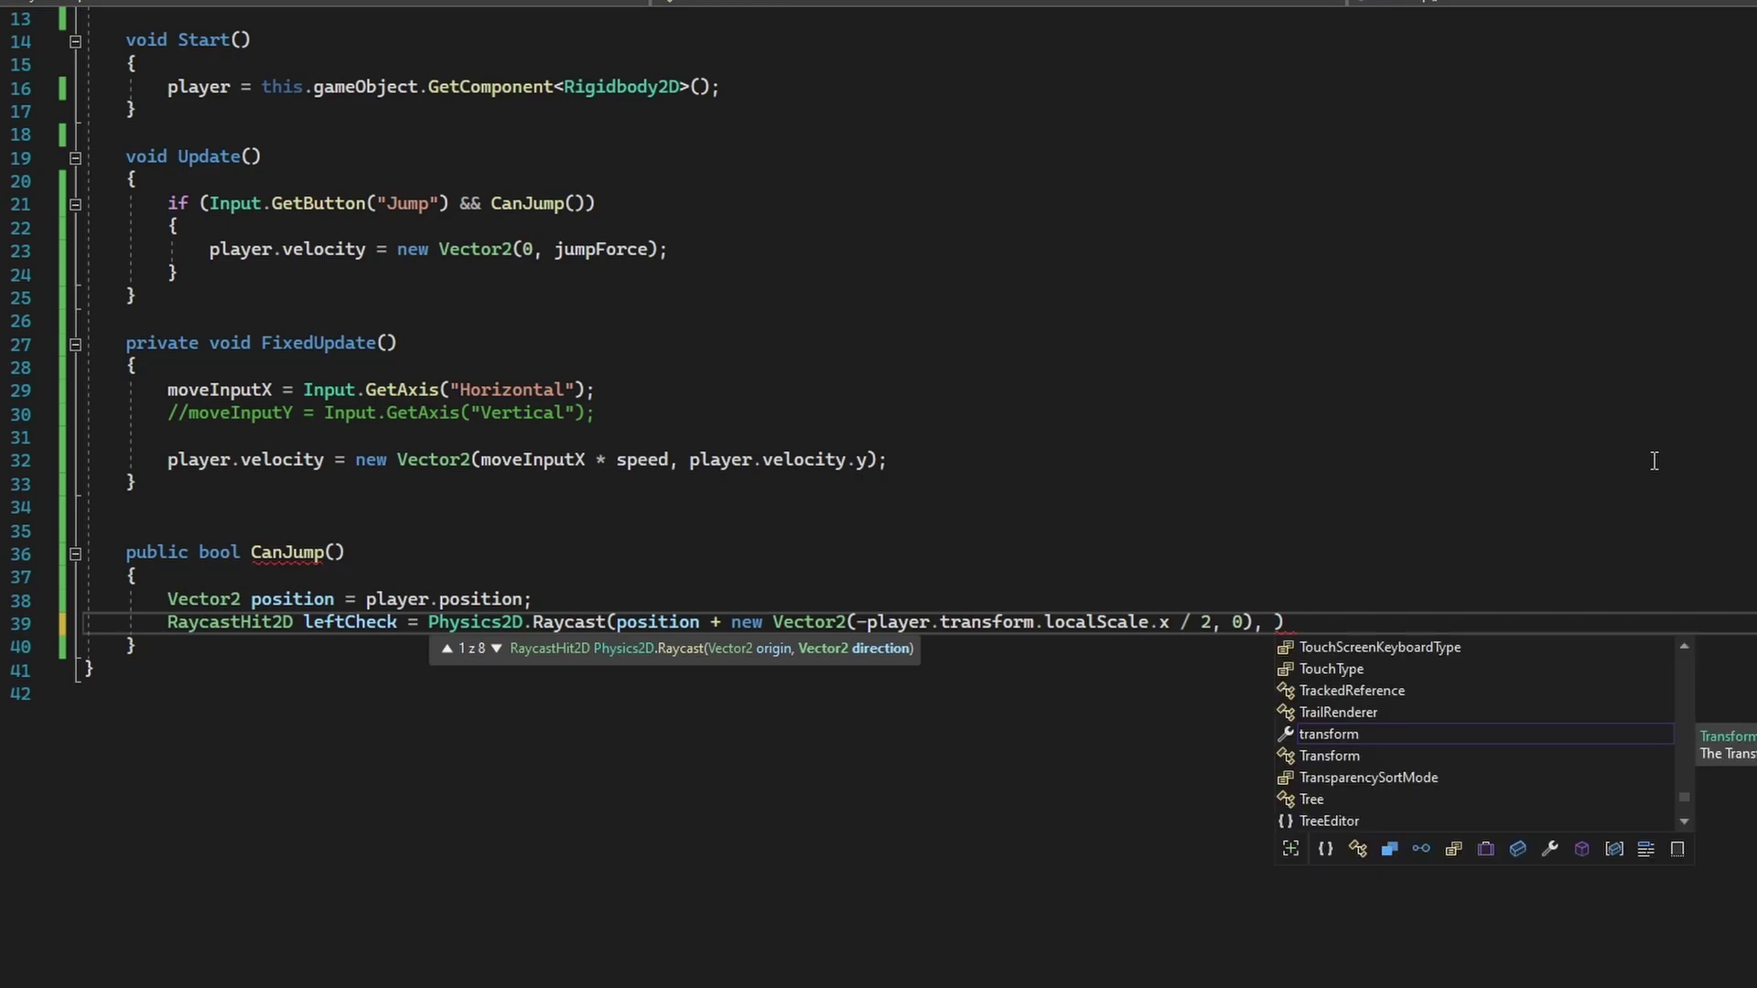
{"action": "type", "text": " Ve"}
{"action": "key", "text": "Tab"}
{"action": "type", "text": ".d"}
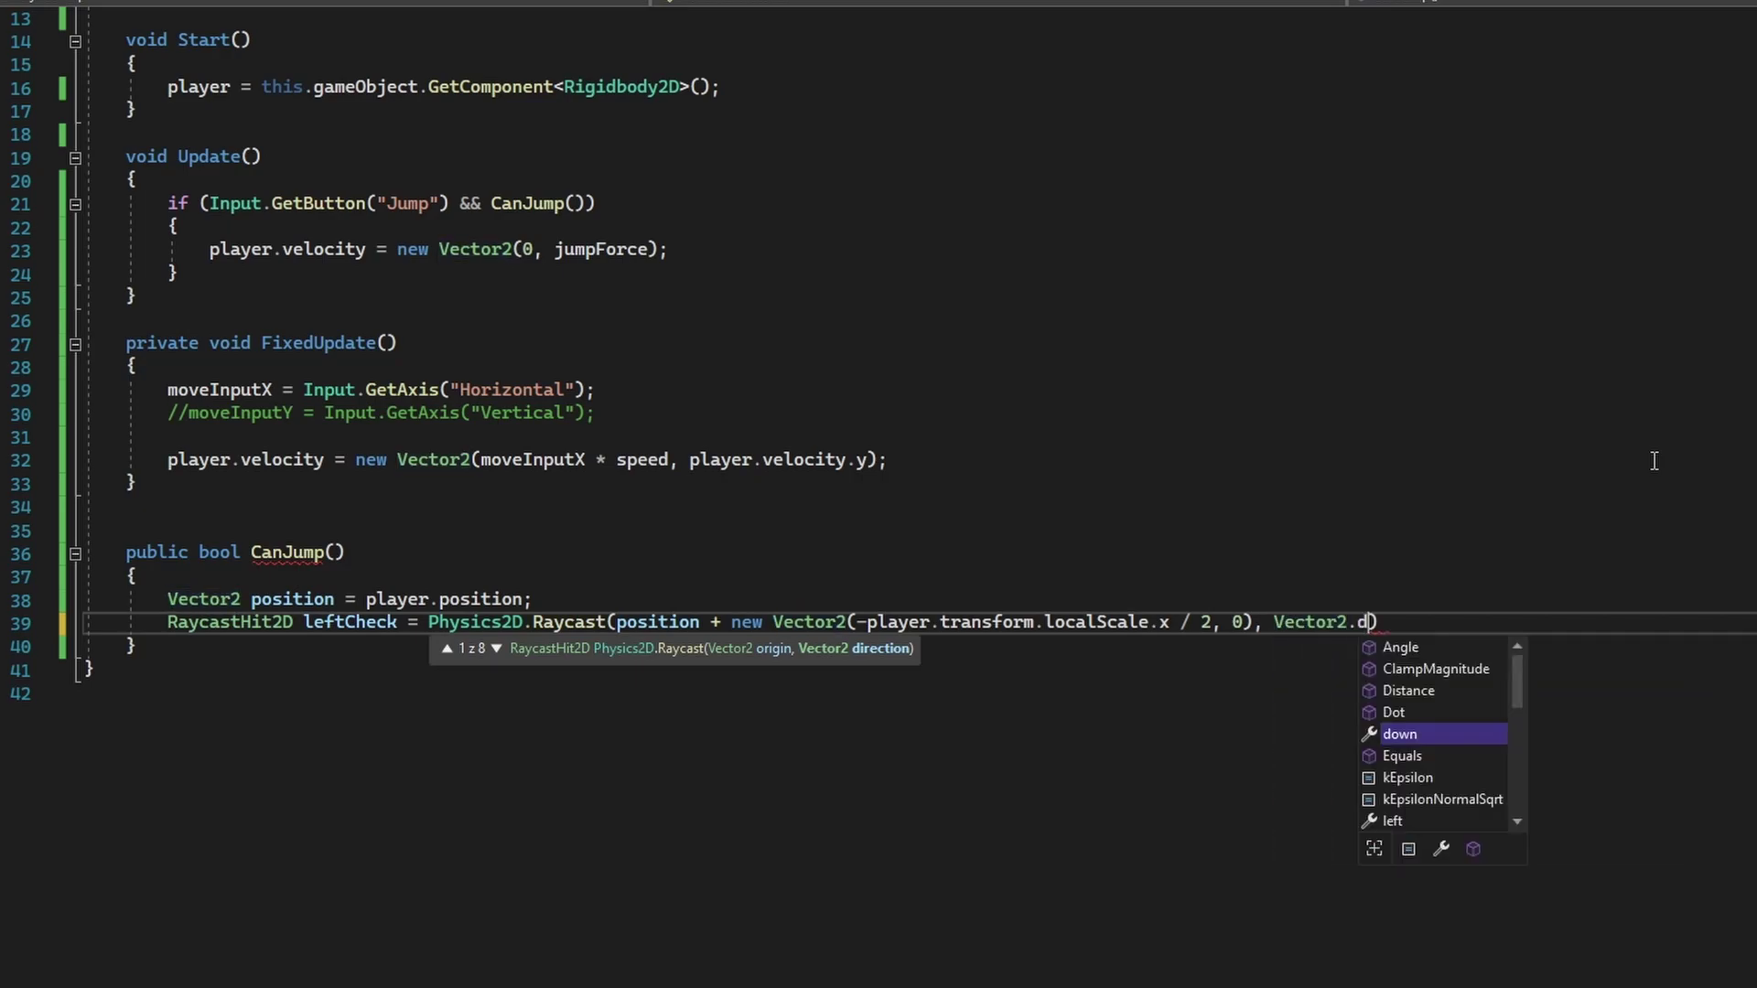
{"action": "key", "text": "Tab"}
{"action": "key", "text": "ctrl+shift+Left"}
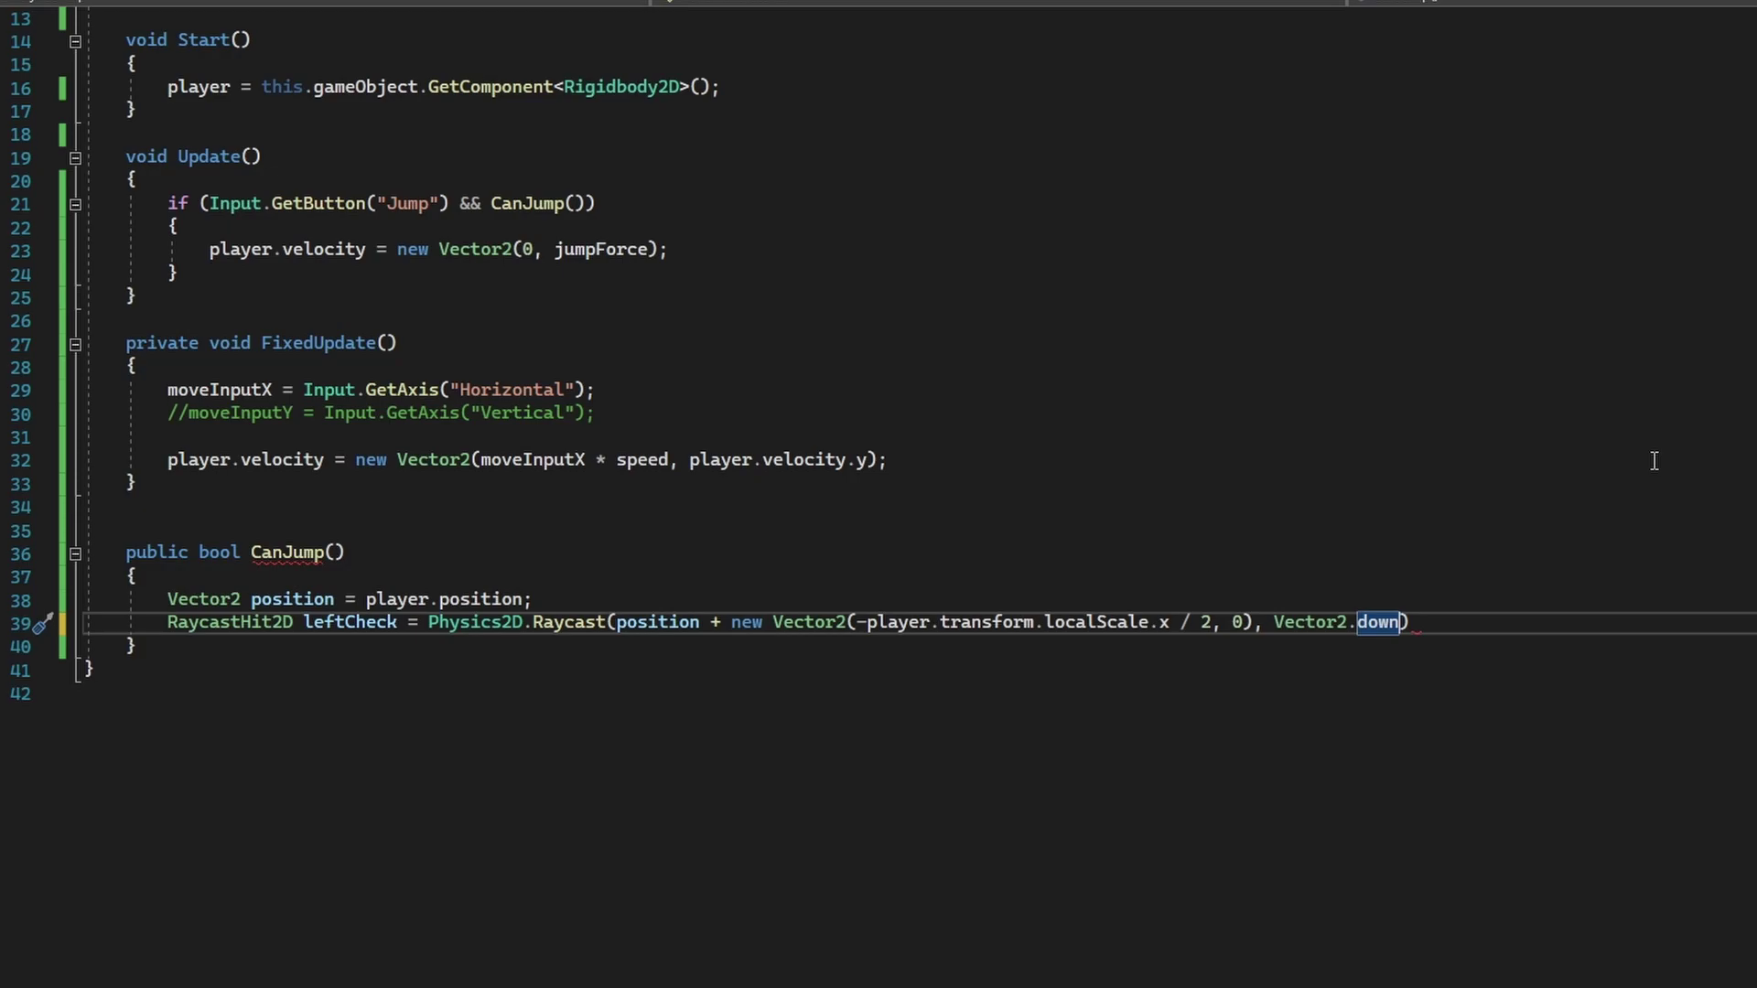
Give the leftCheck raycast a length of player.transform.localScale.y / 2 + 0.5f and the ground layer.
{"action": "type", "text": ","}
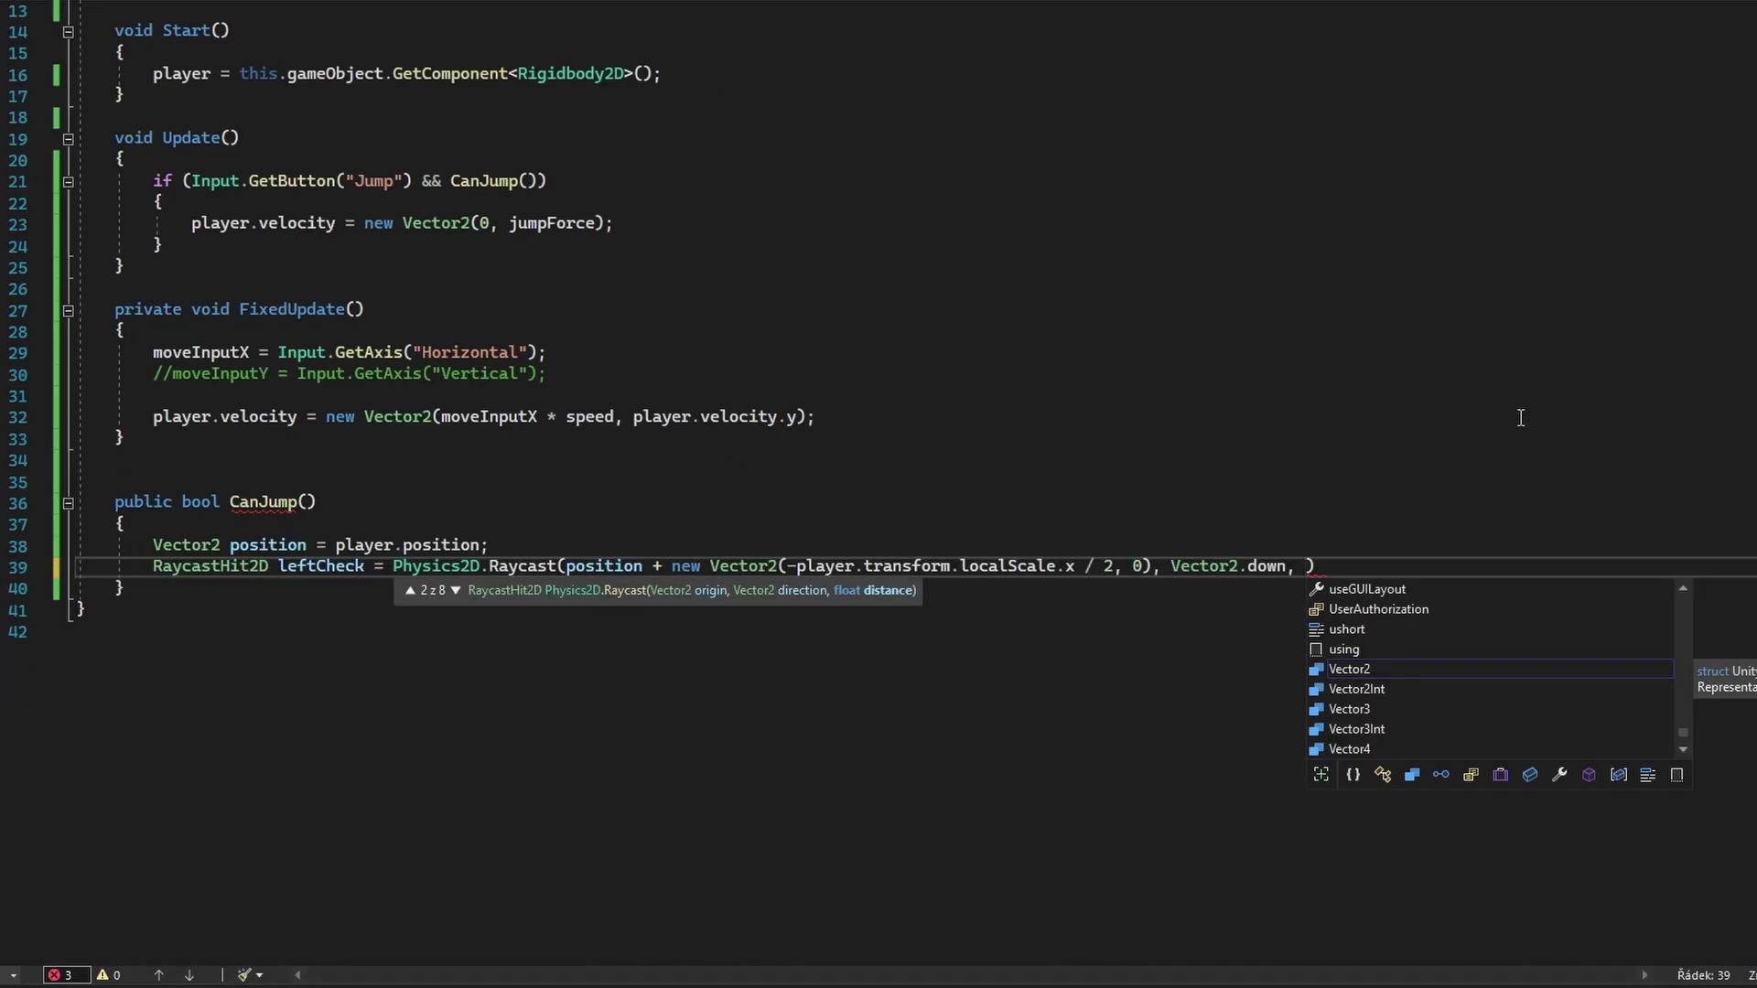
{"action": "type", "text": "player.tr"}
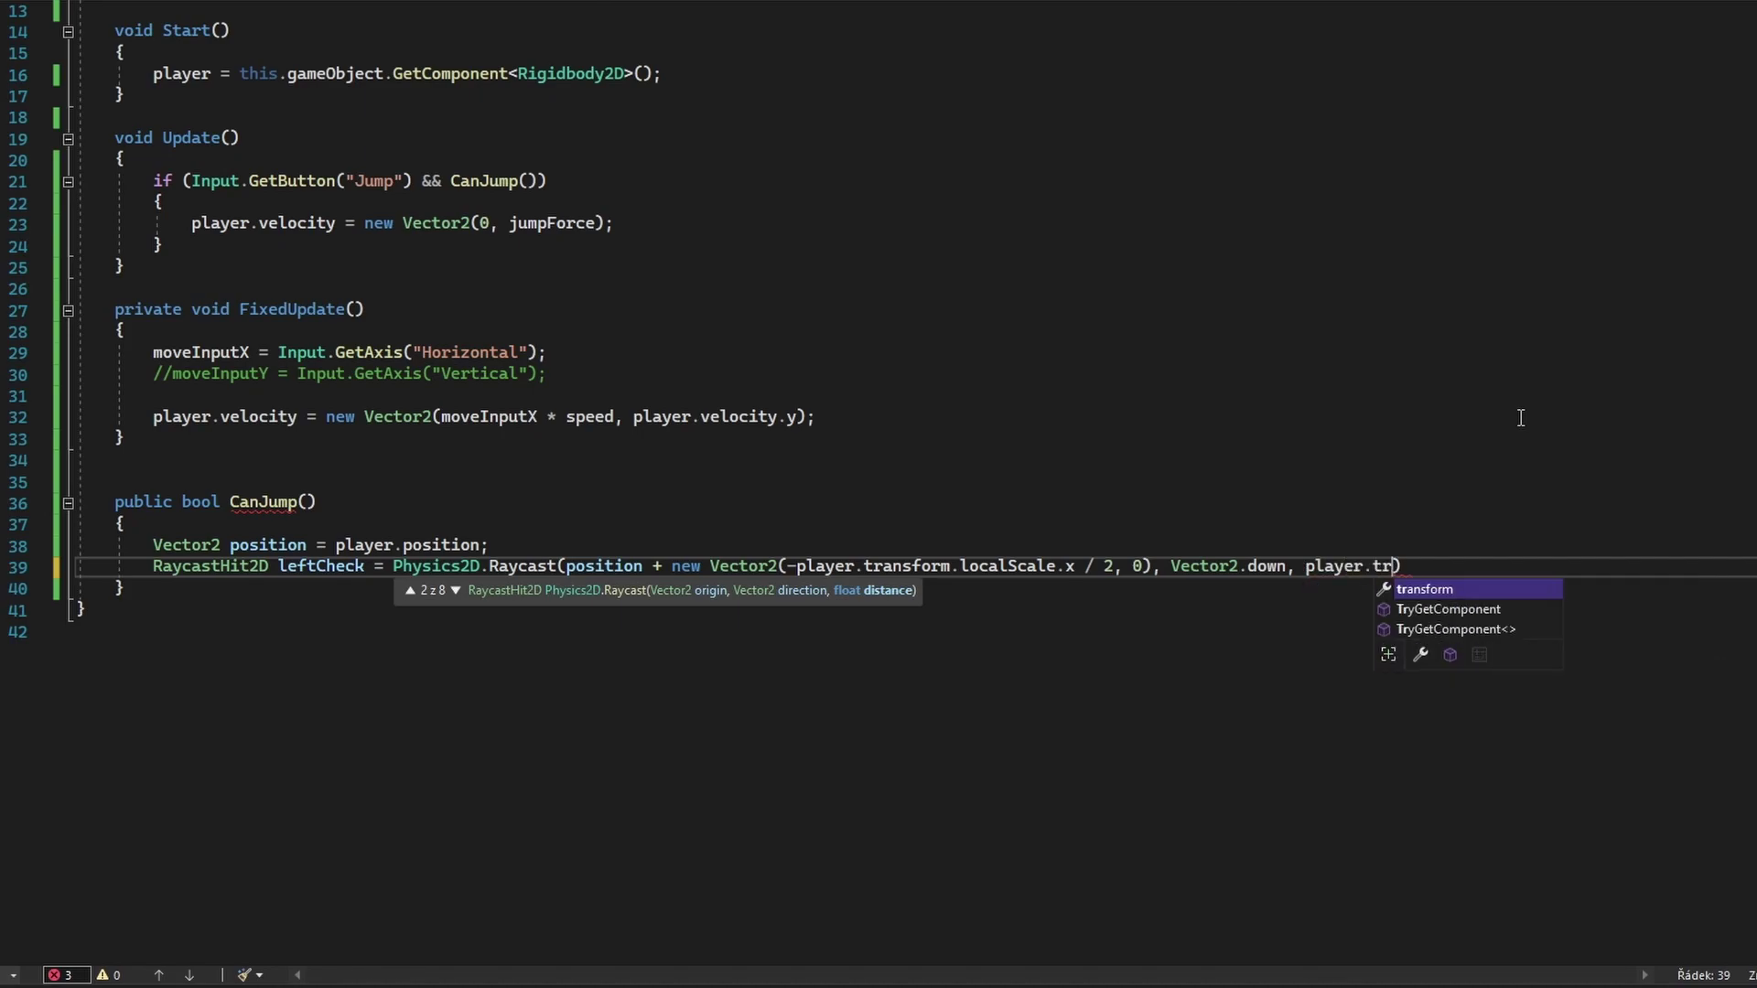
{"action": "type", "text": "ansform.lo"}
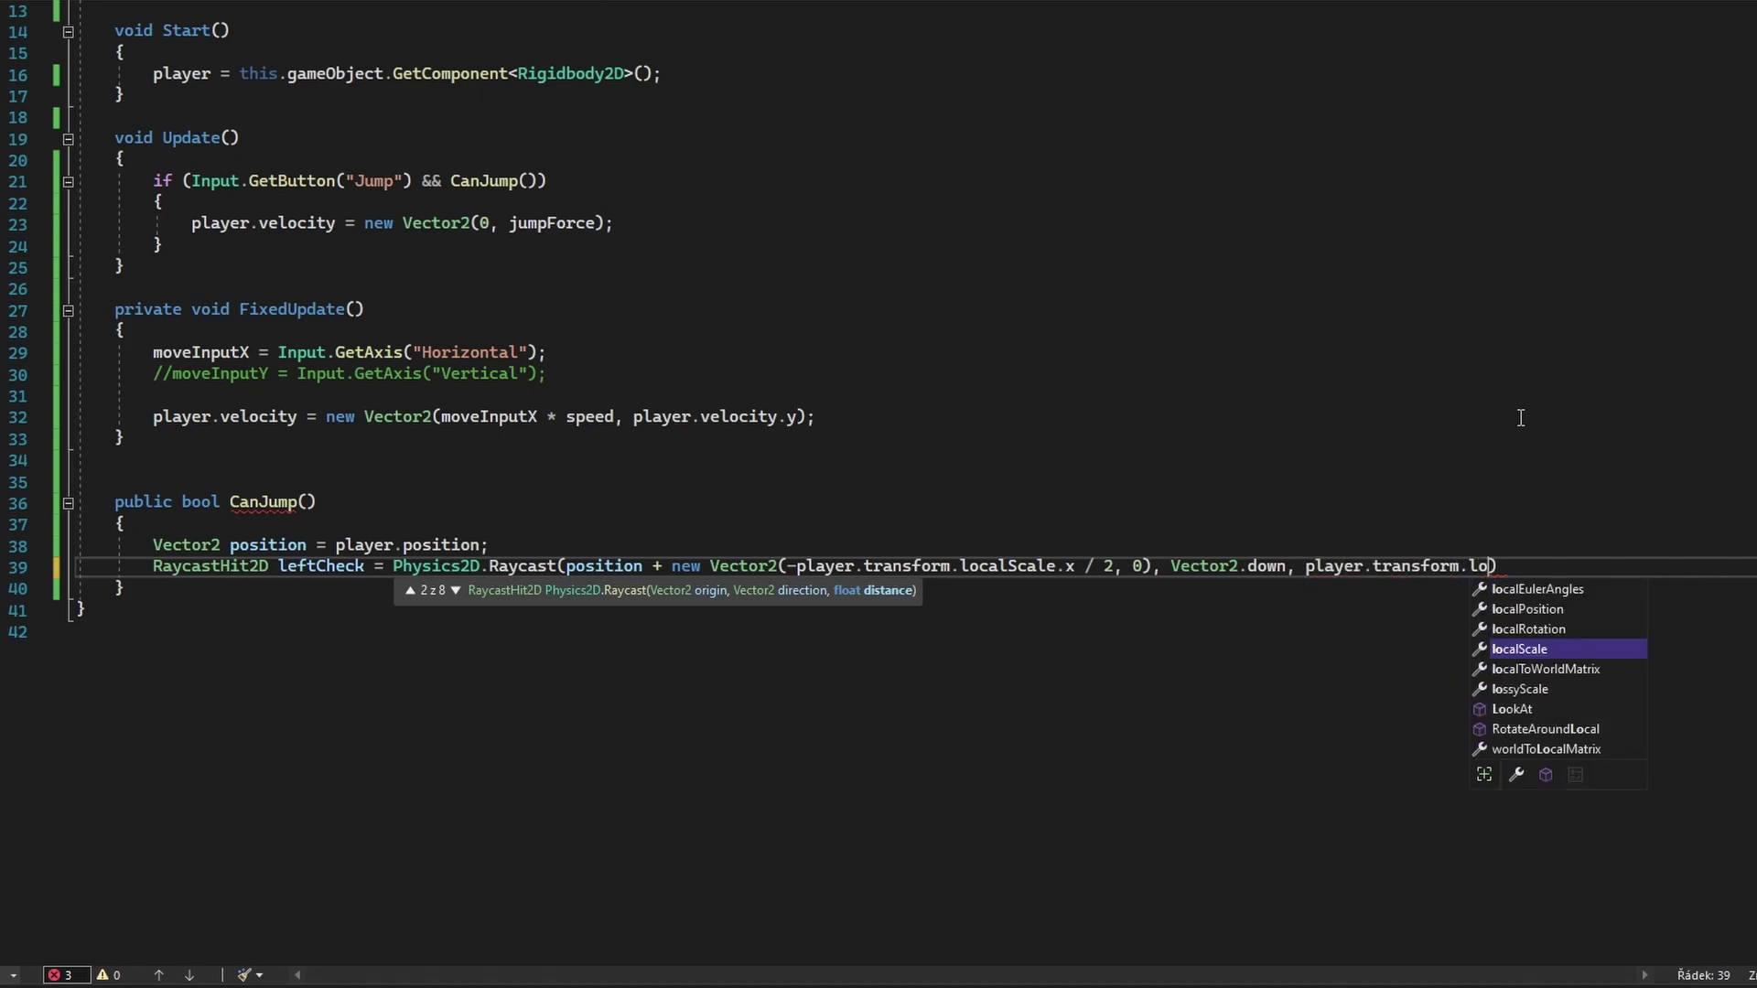
{"action": "key", "text": "Tab"}
{"action": "type", "text": ".y"}
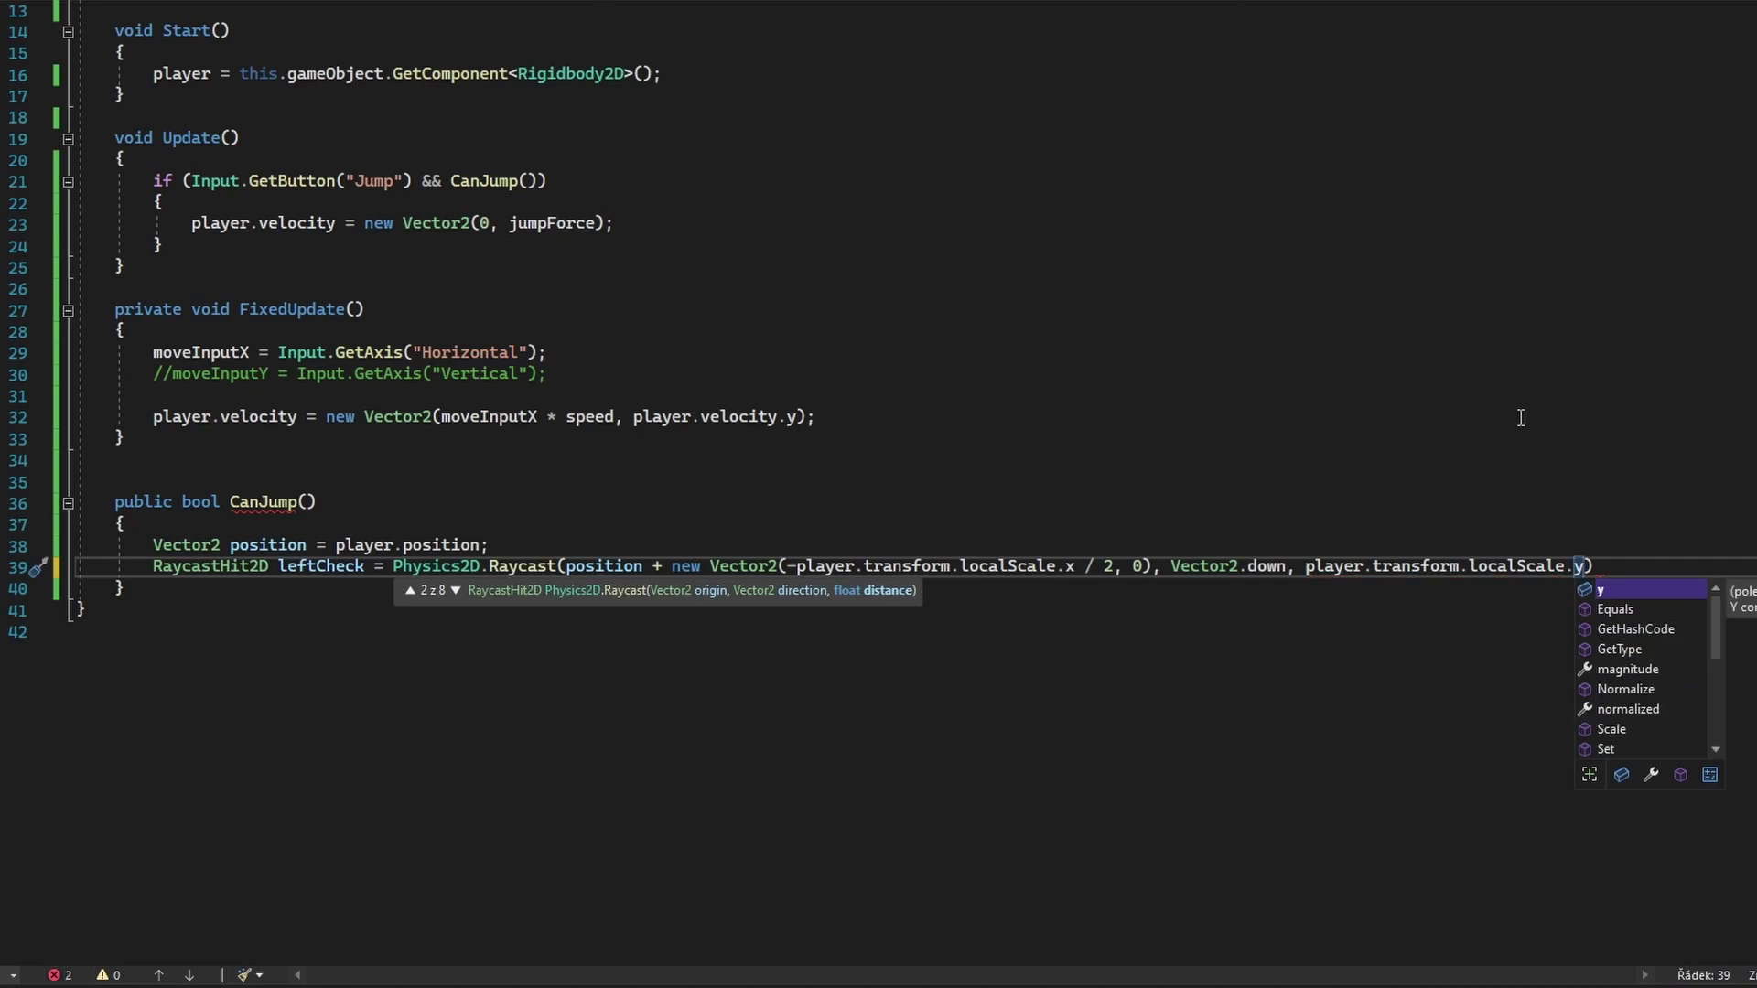
{"action": "type", "text": " / 2 + "}
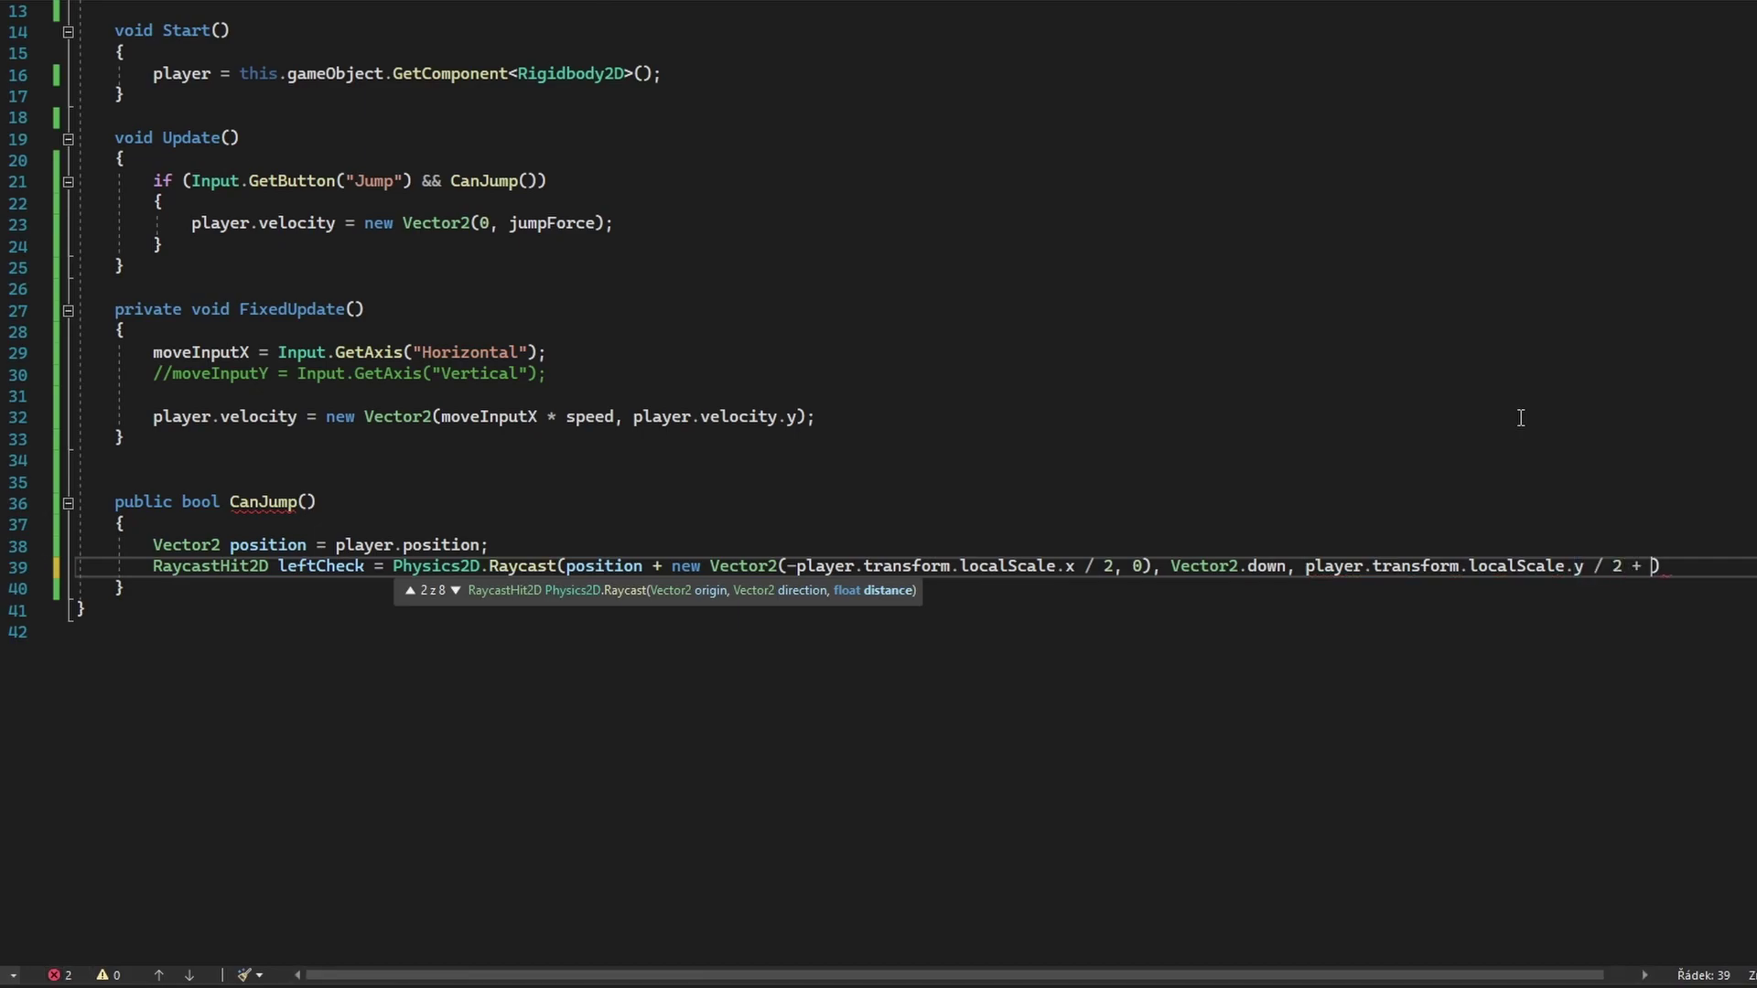
{"action": "type", "text": "0.5f"}
{"action": "type", "text": ", "}
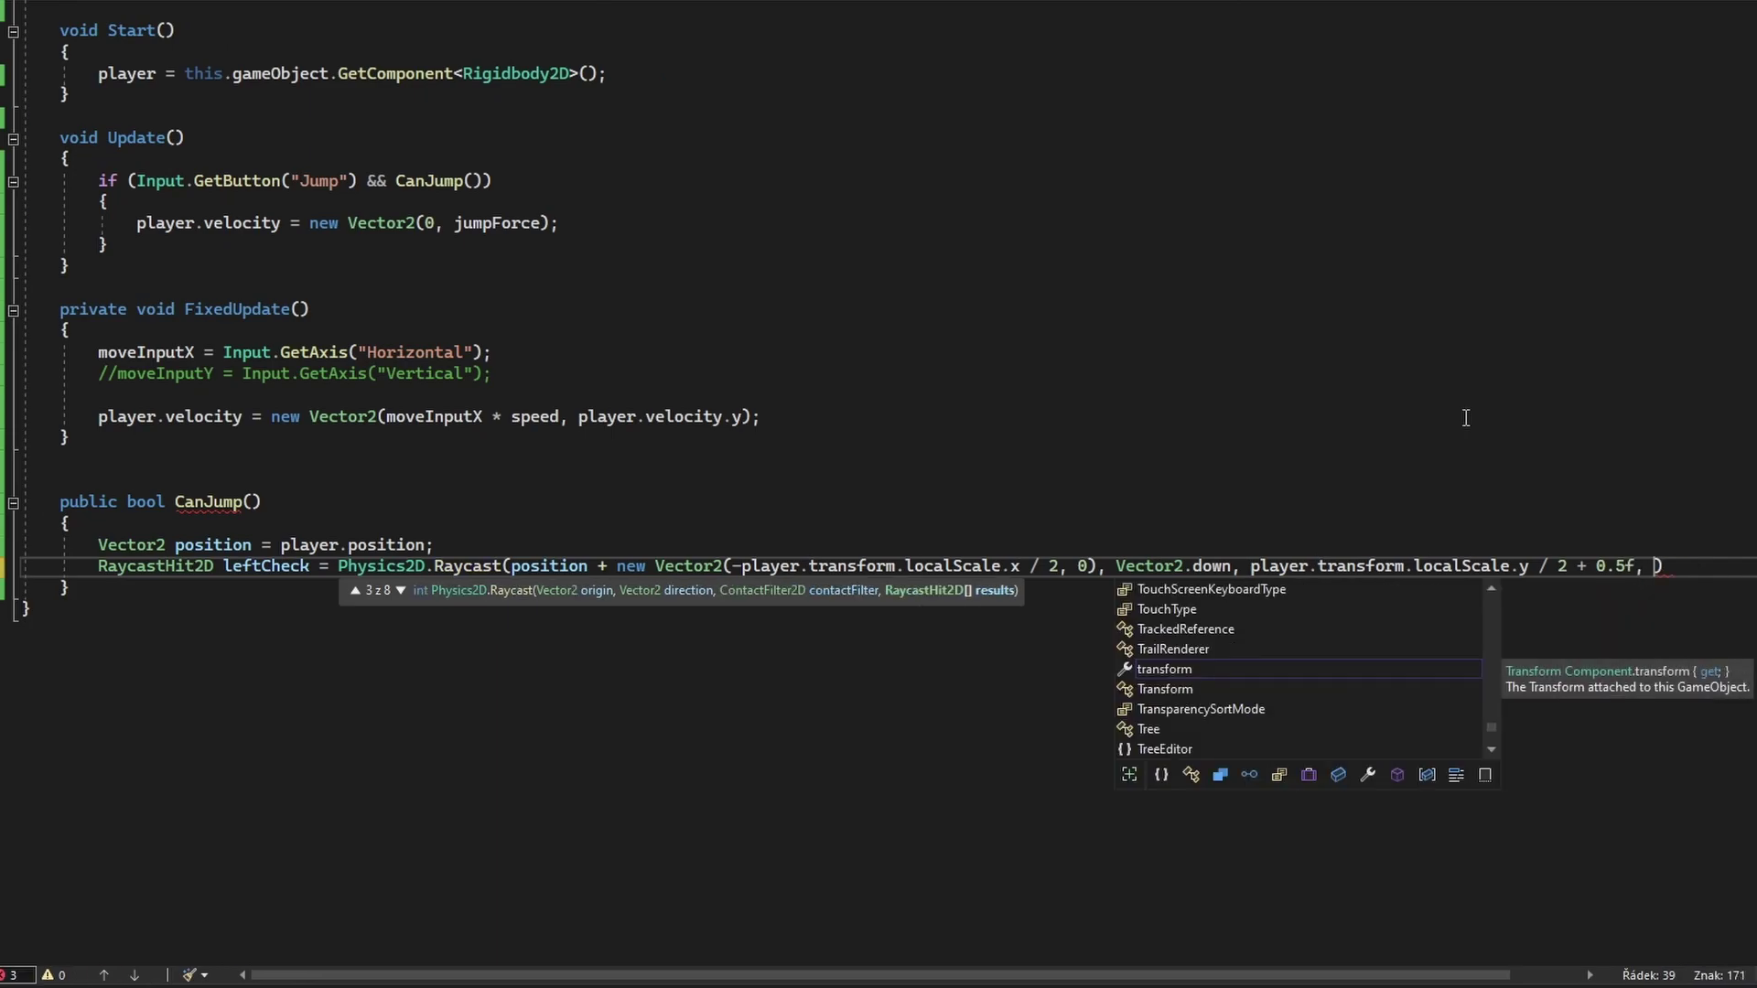
{"action": "type", "text": "ground"}
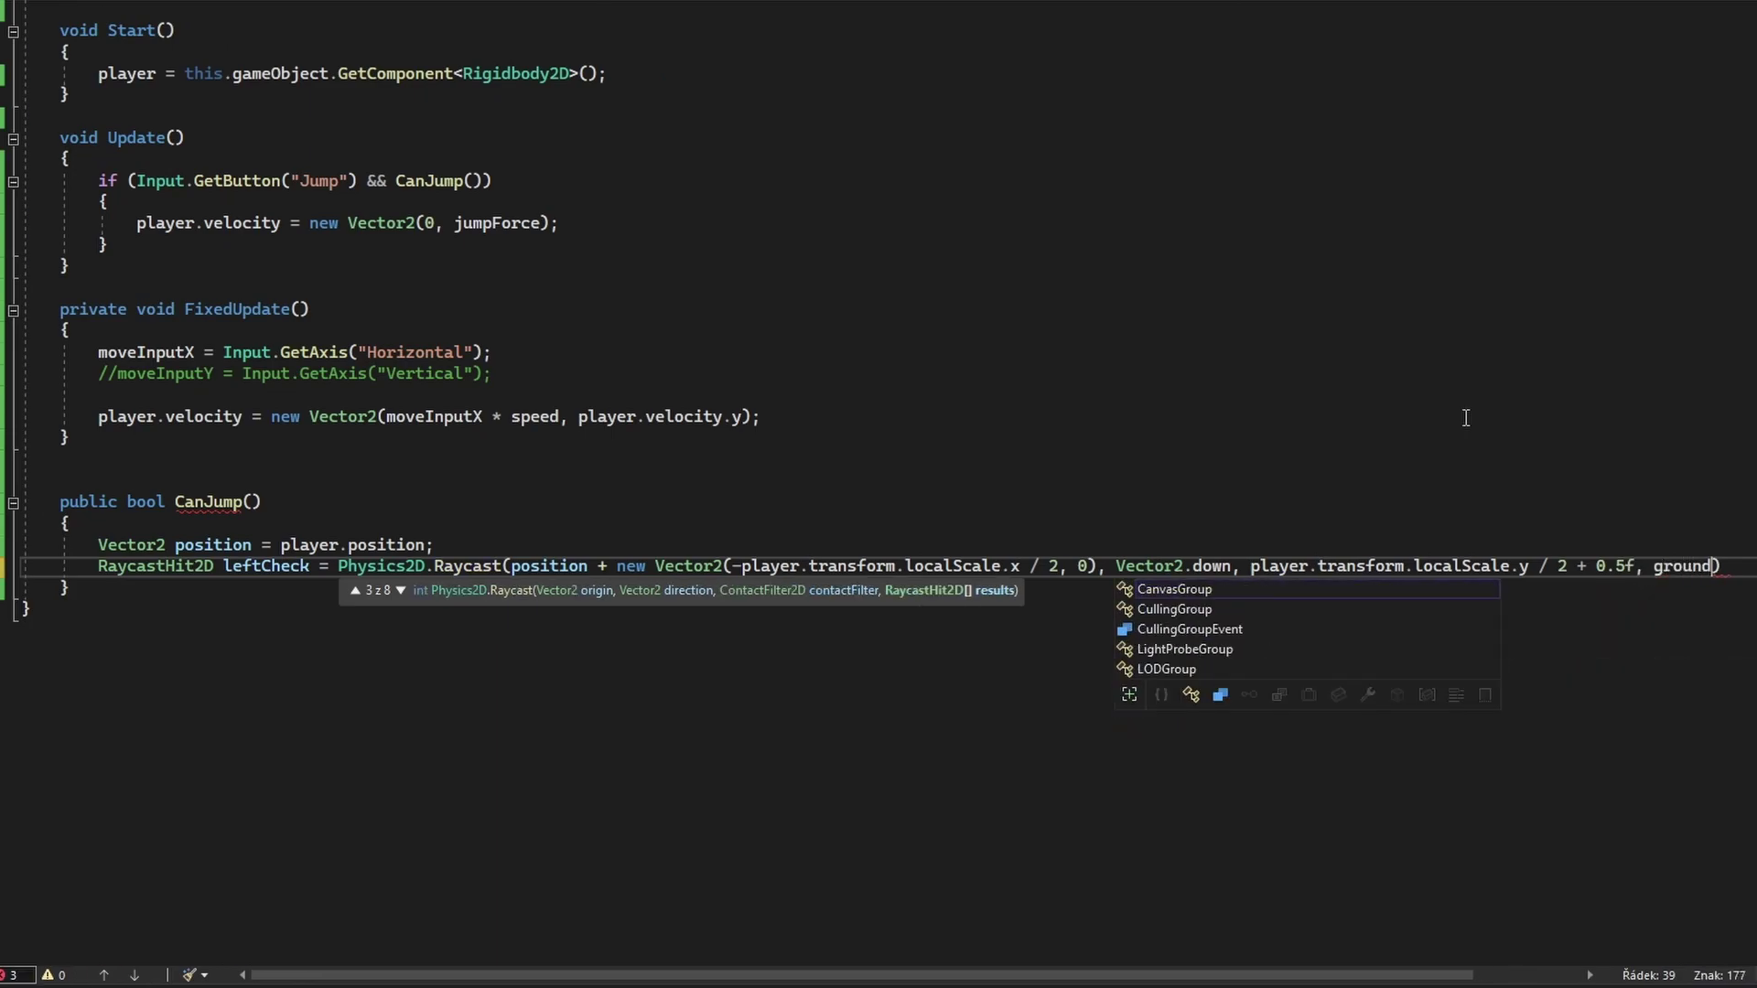
{"action": "type", "text": ");"}
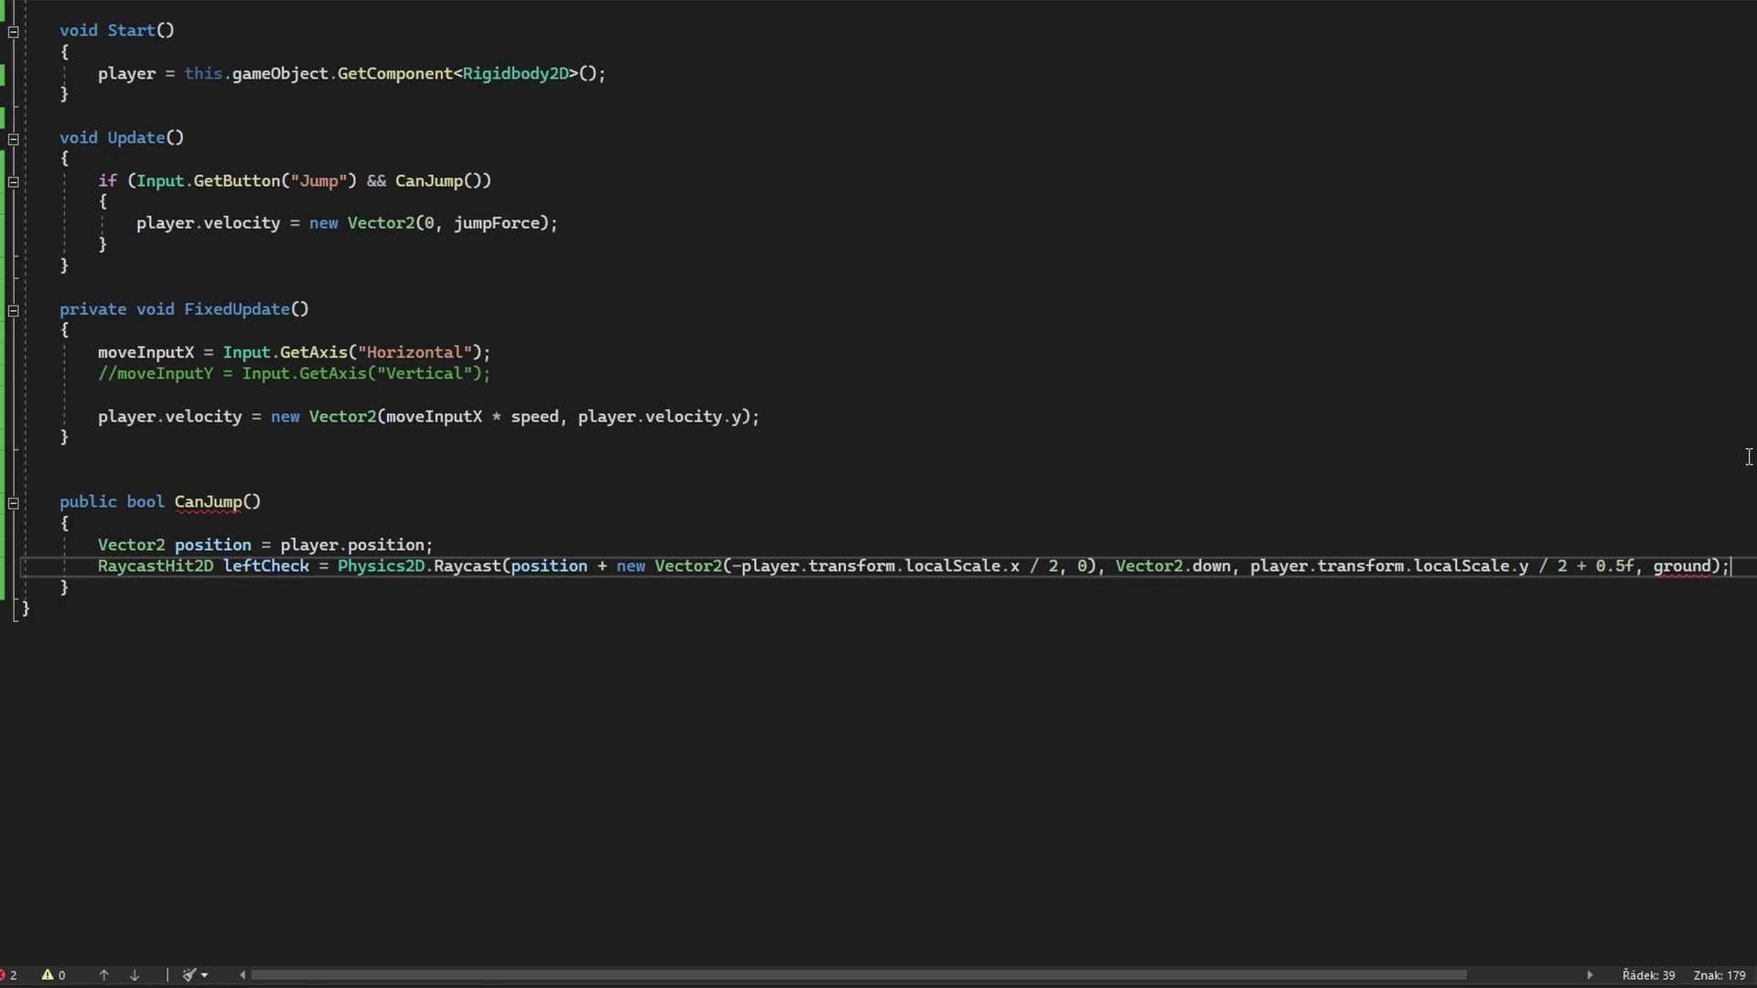
Duplicate the leftCheck line as rightCheck, remove the minus so it casts from the right, and save.
{"action": "key", "text": "ctrl+d"}
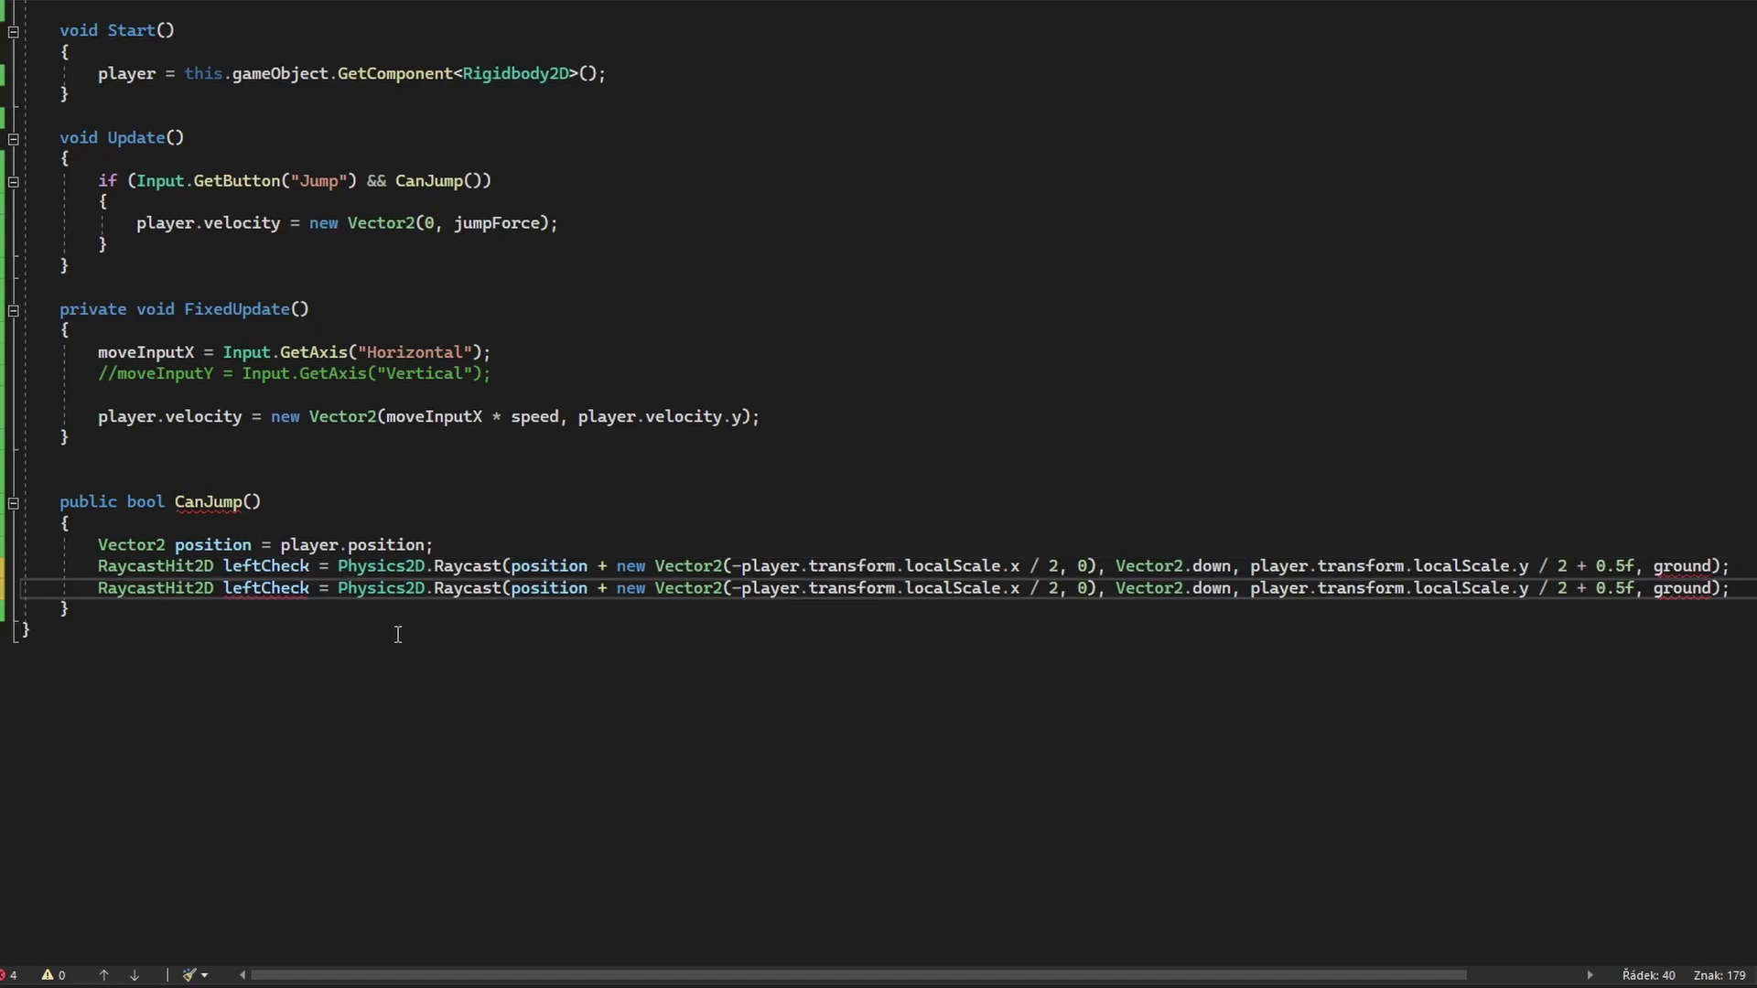
{"action": "double_click", "coordinate": [263, 591]}
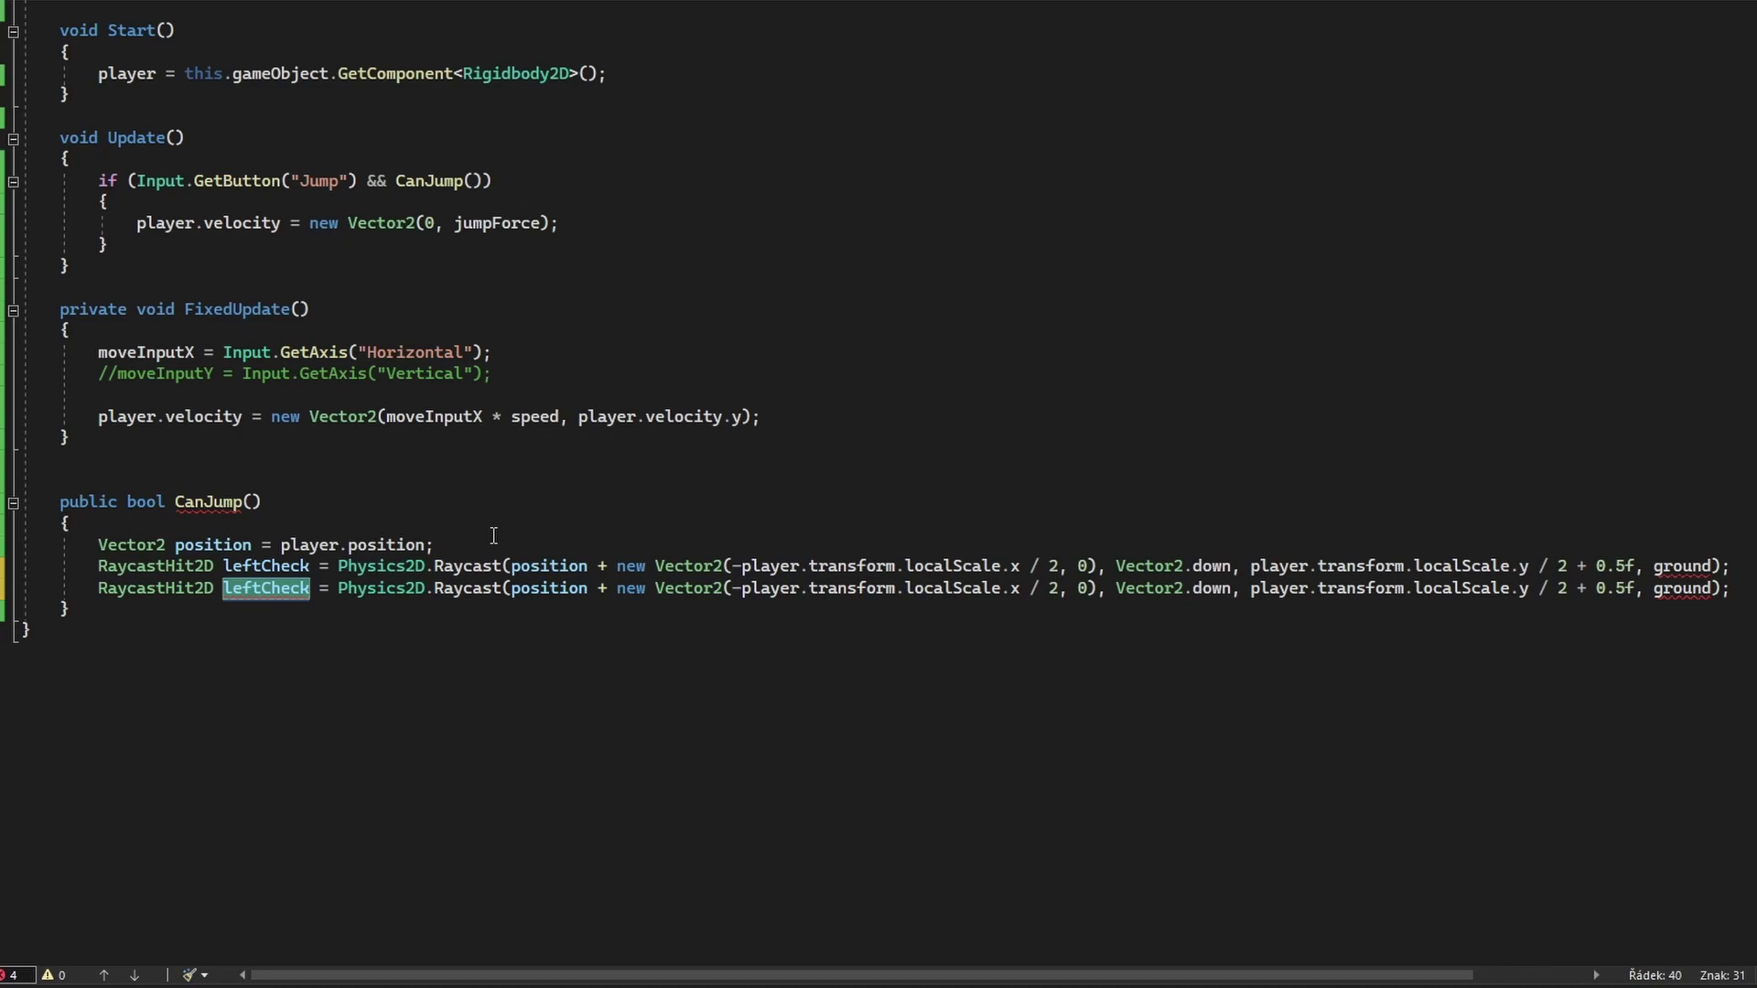
{"action": "type", "text": "right"}
{"action": "type", "text": "k"}
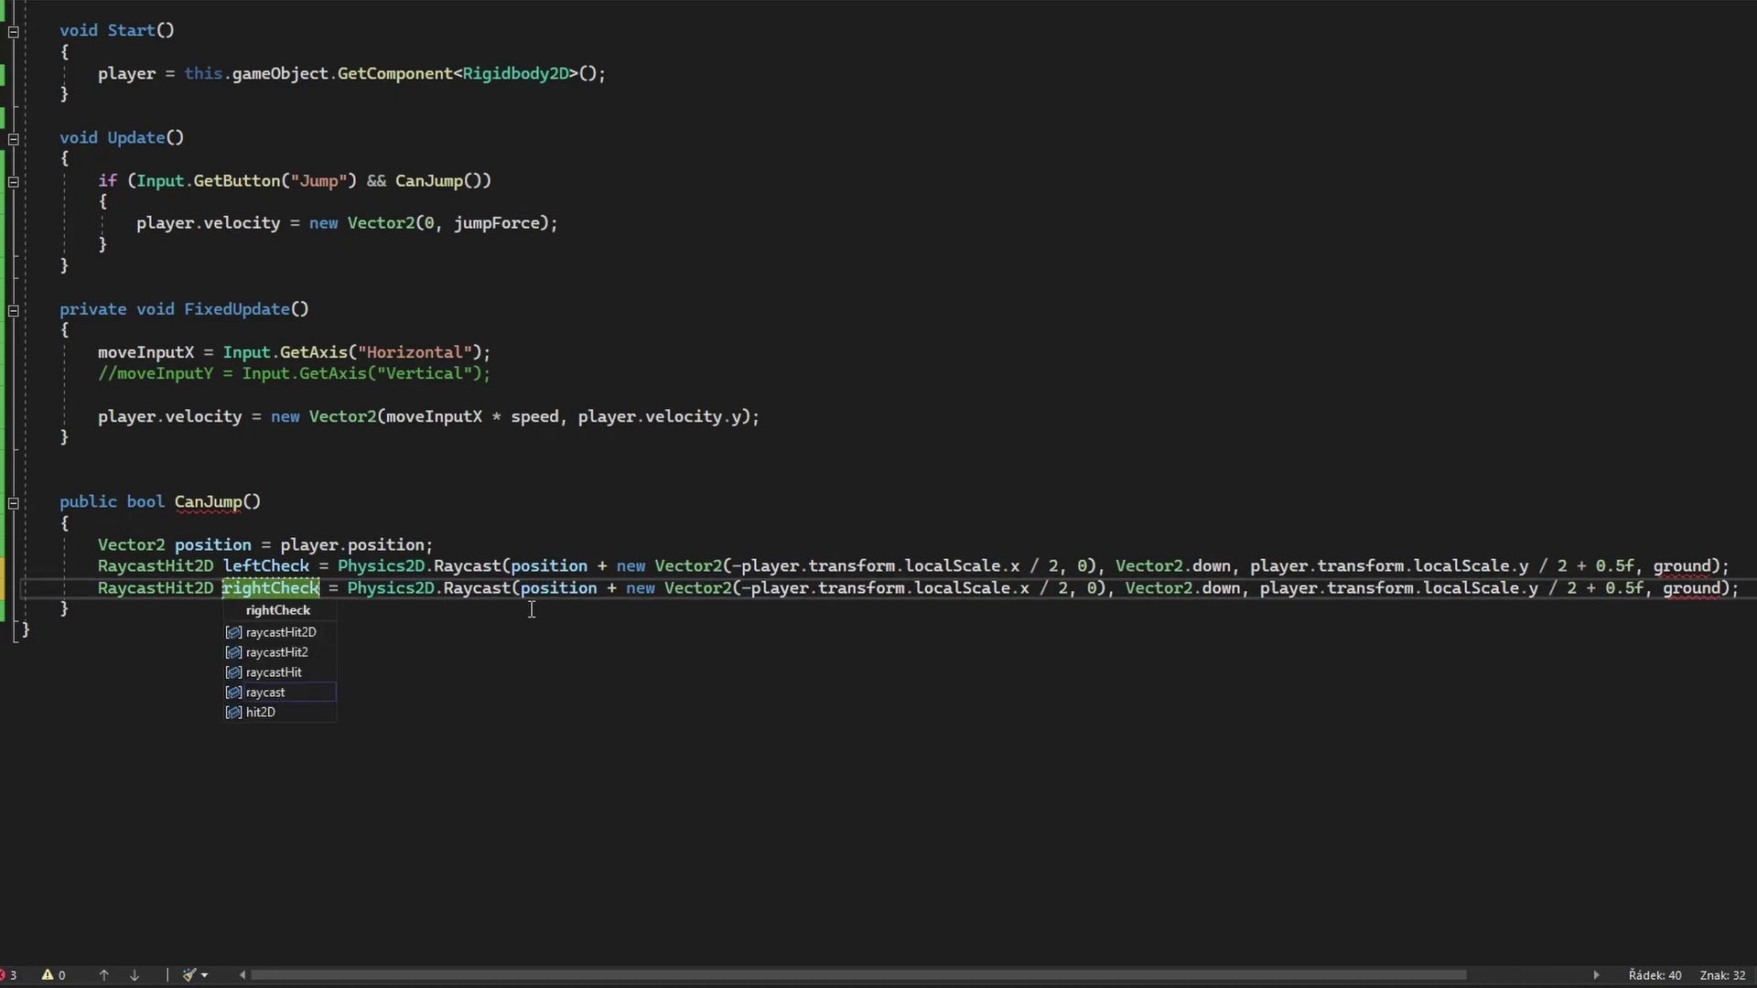
{"action": "left_click", "coordinate": [747, 593]}
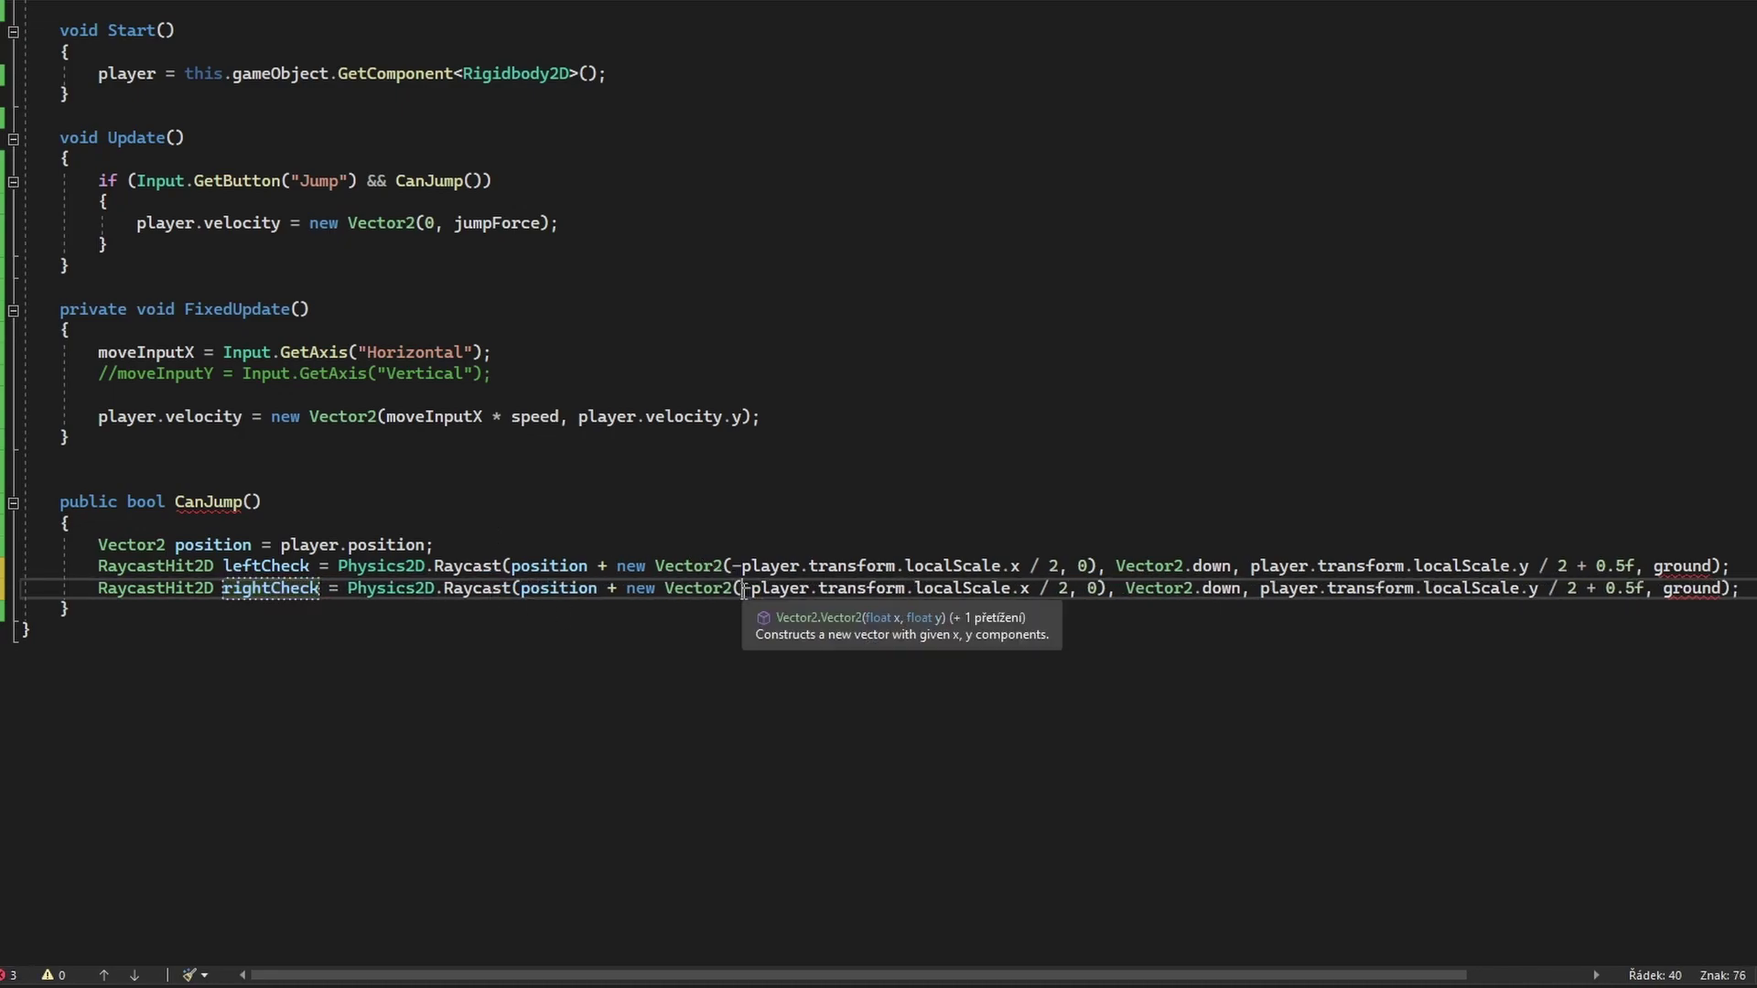
{"action": "key", "text": "BackSpace"}
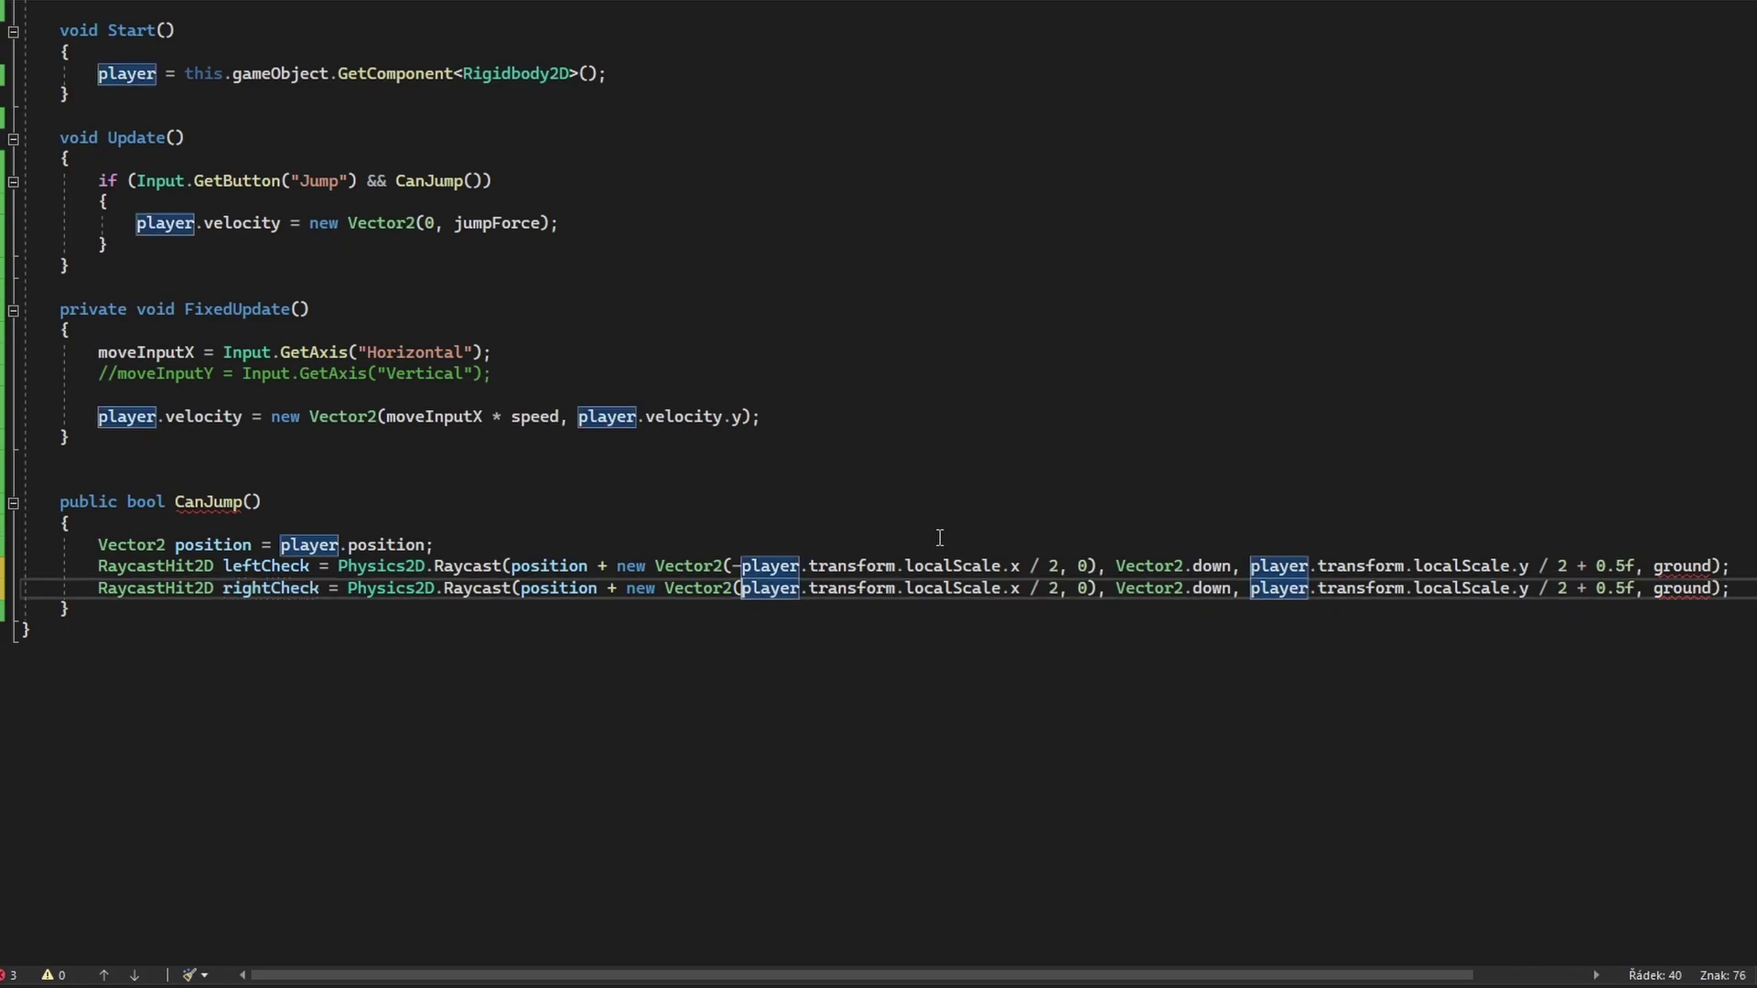
{"action": "key", "text": "ctrl+s"}
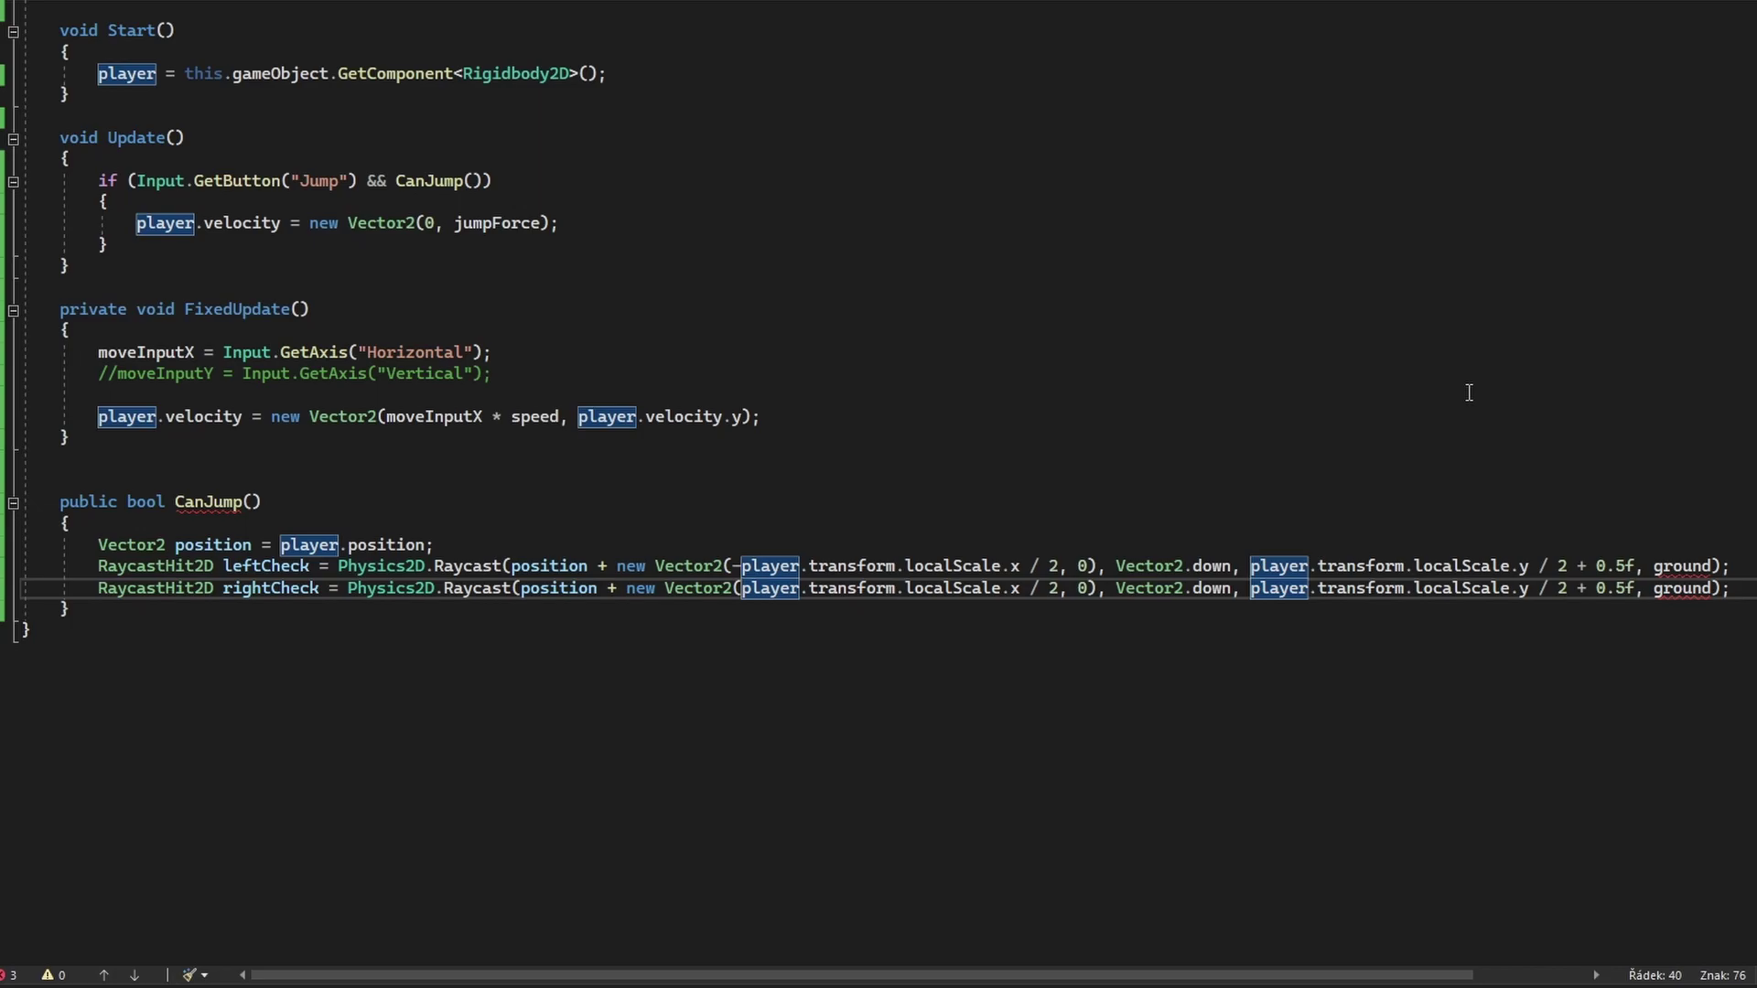
Undo to restore the Vector2 pos and green Debug.DrawRay lines in Update().
{"action": "key", "text": "ctrl+z"}
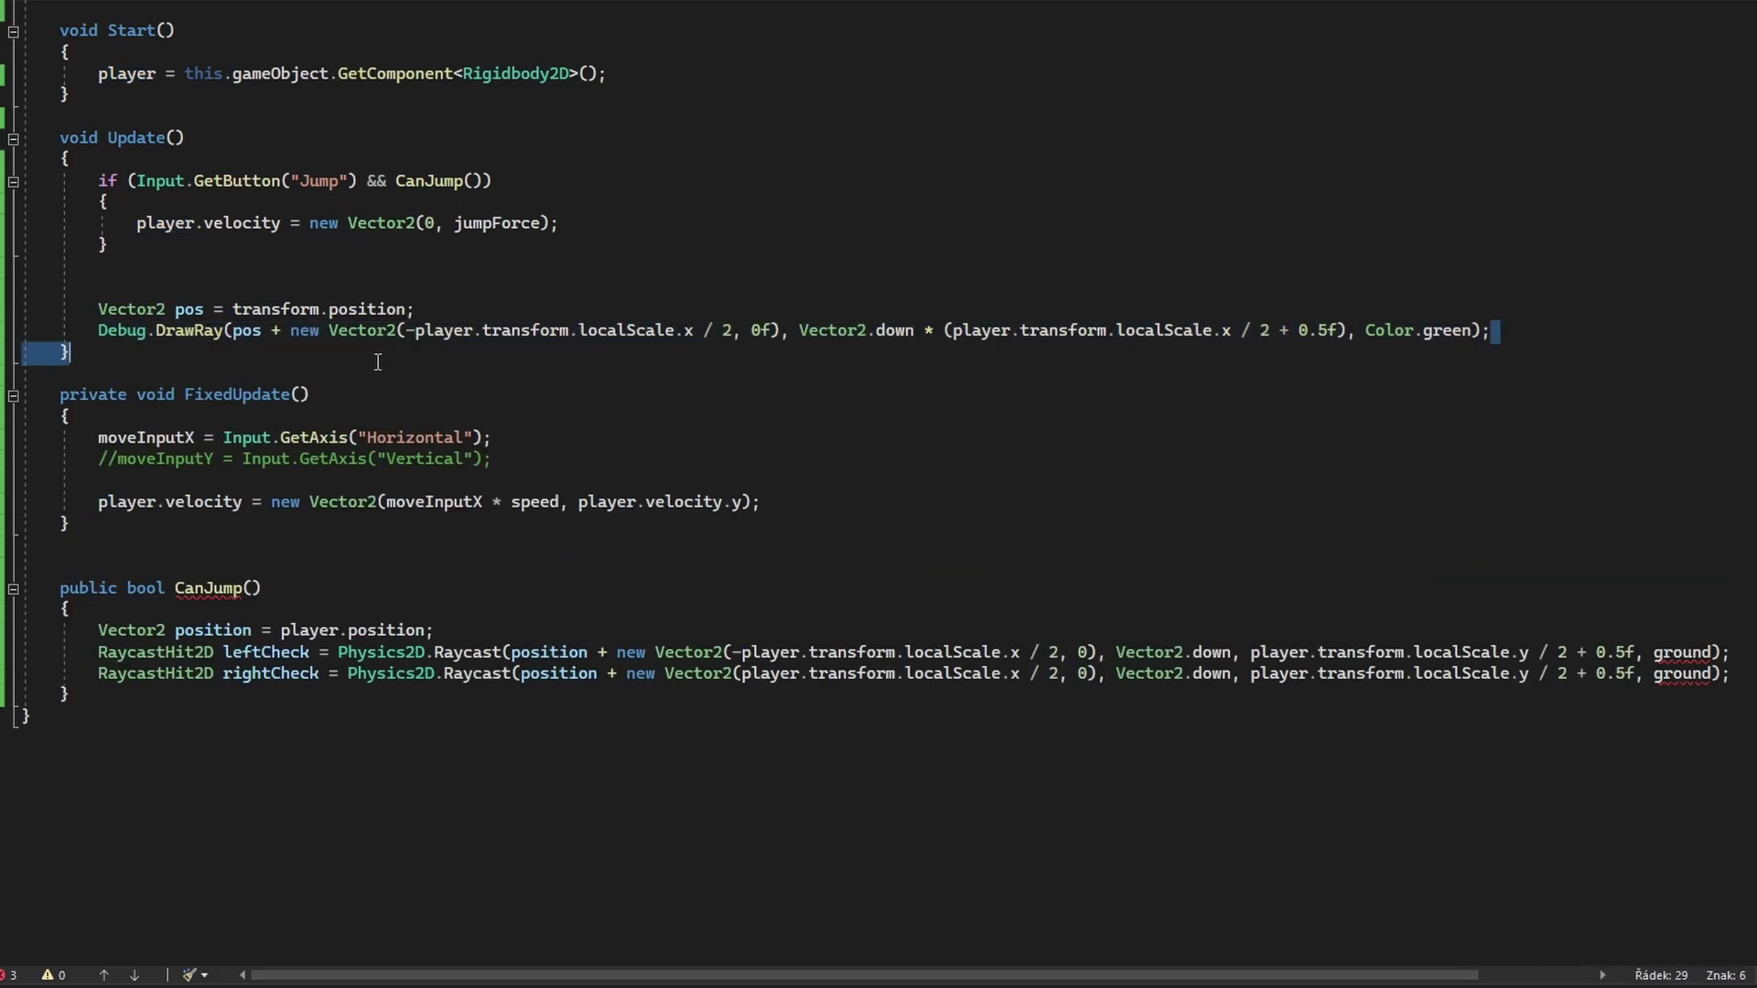
{"action": "key", "text": "shift+Up"}
{"action": "key", "text": "shift+Home"}
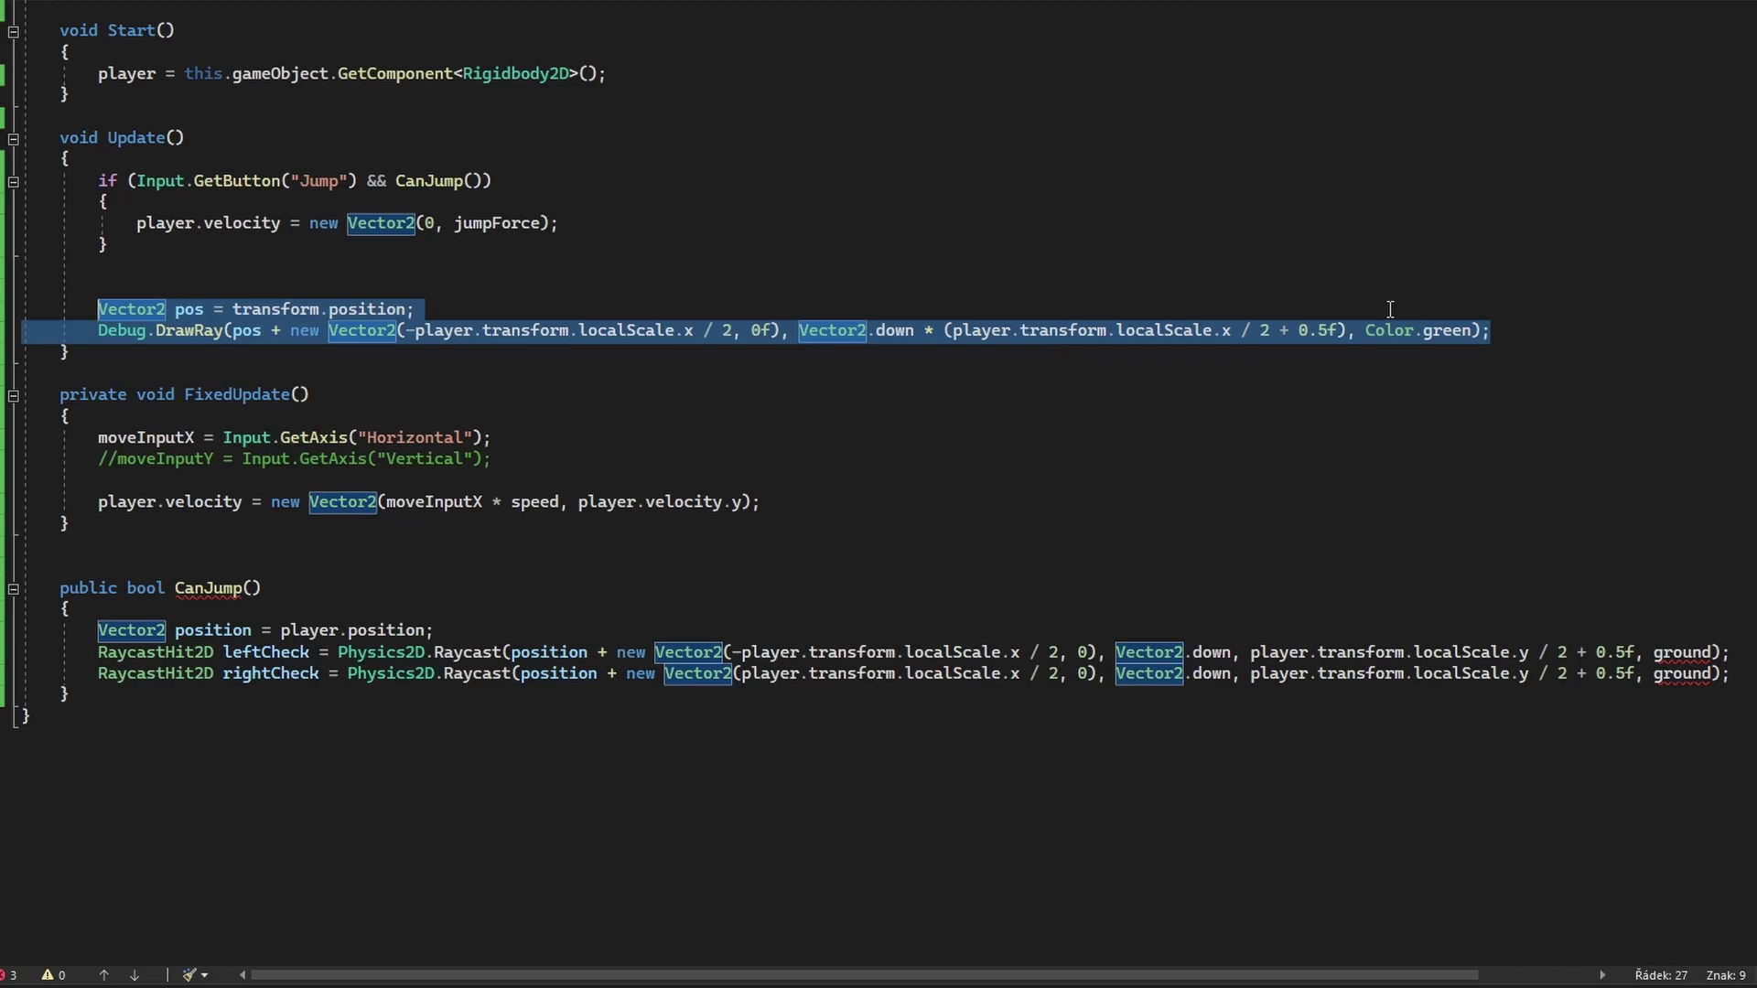
Highlight the leftCheck/rightCheck raycasts and the restored pos and DrawRay lines in Update().
{"action": "left_click_drag", "start_coordinate": [28, 651], "coordinate": [1734, 674]}
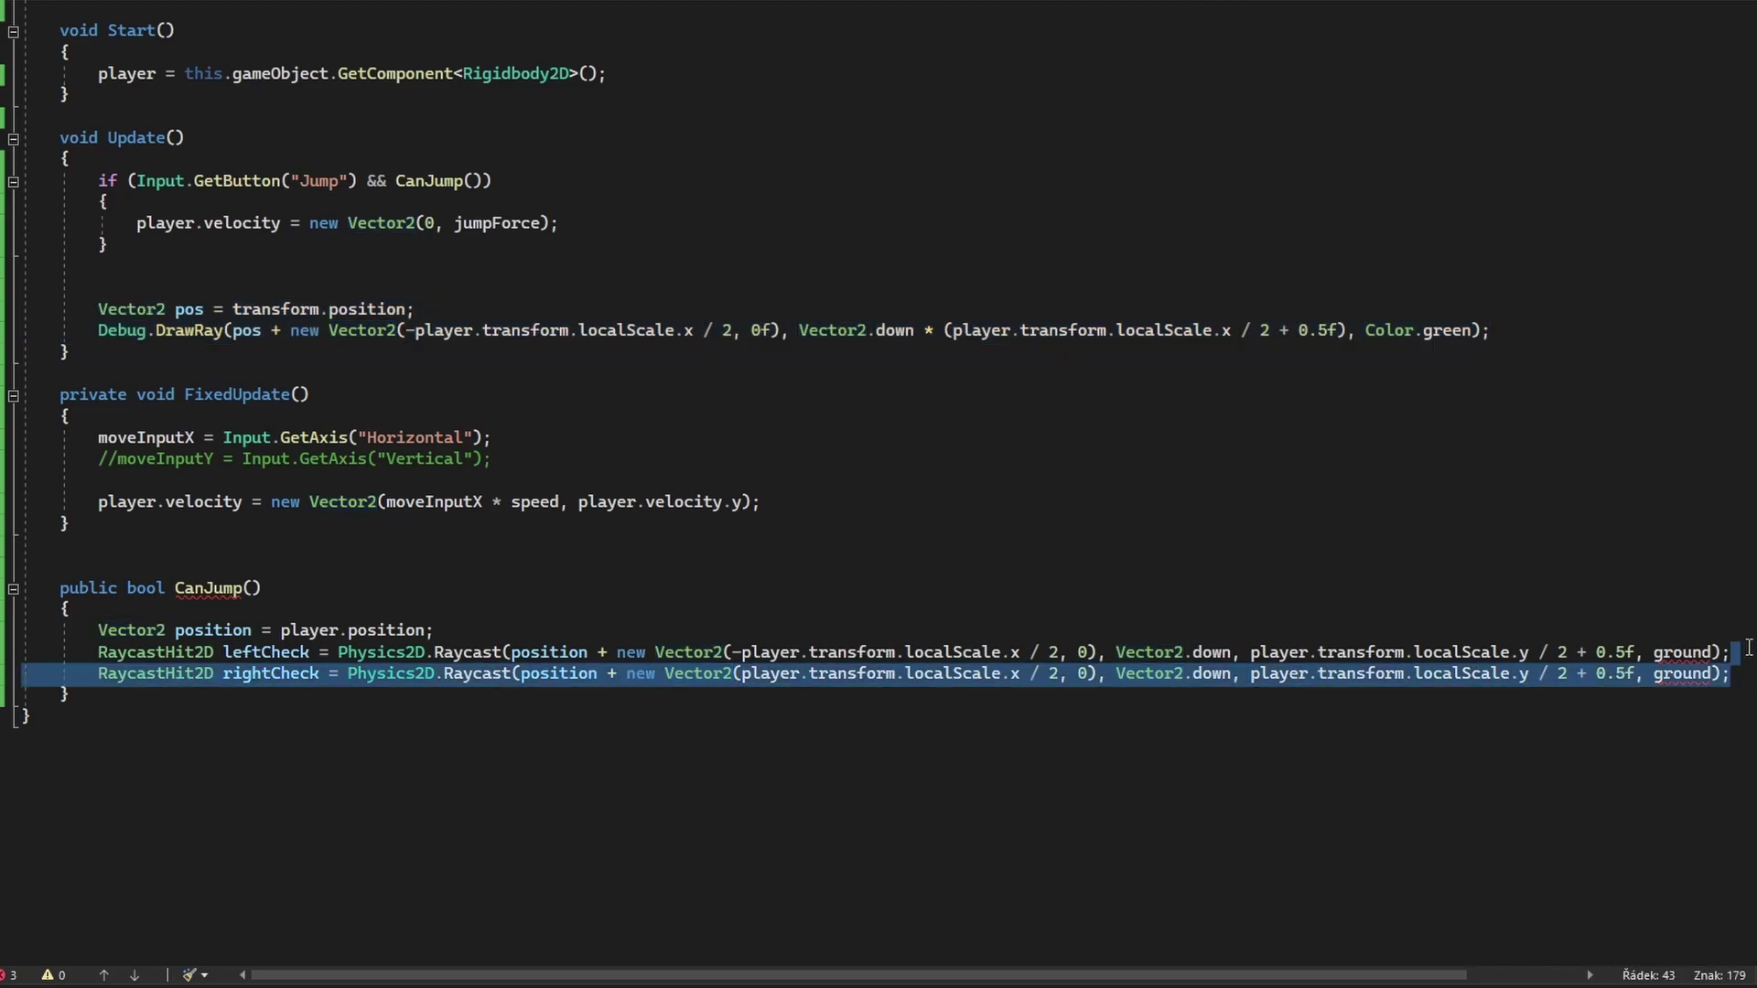
{"action": "left_click", "coordinate": [1729, 651]}
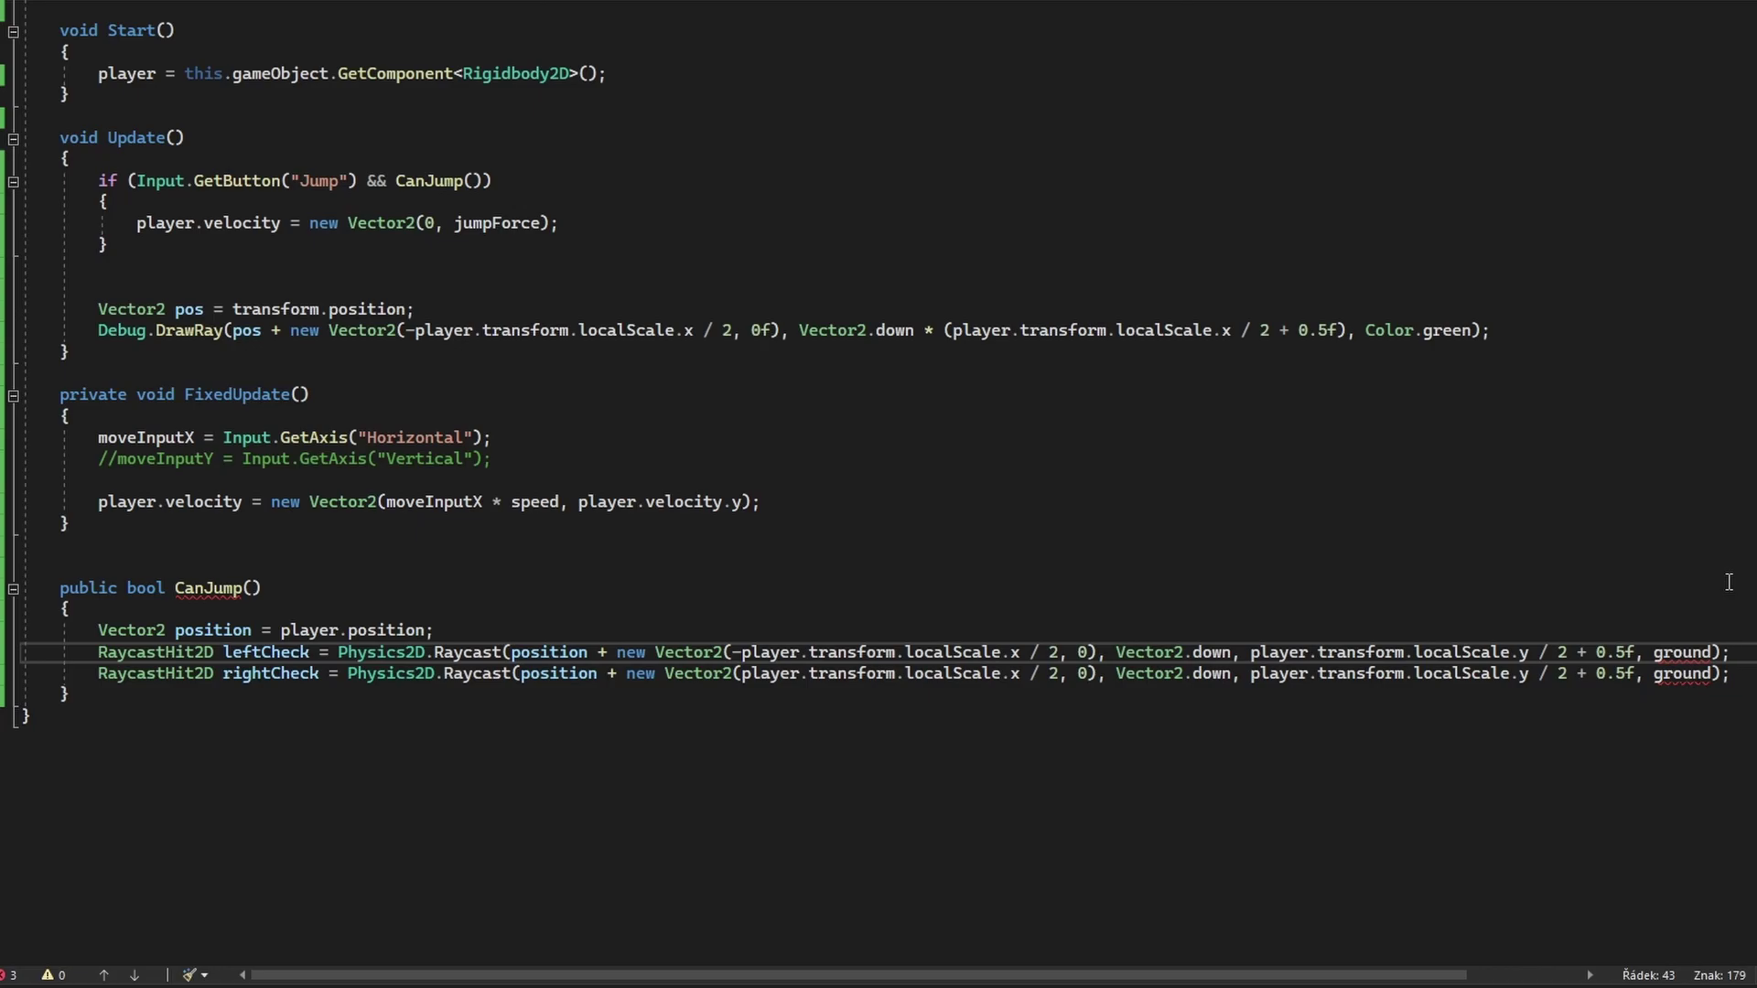
{"action": "left_click", "coordinate": [101, 330]}
{"action": "mouse_move", "coordinate": [98, 308]}
{"action": "left_mouse_down"}
{"action": "mouse_move", "coordinate": [1530, 316]}
{"action": "mouse_move", "coordinate": [1531, 338]}
{"action": "left_mouse_up"}
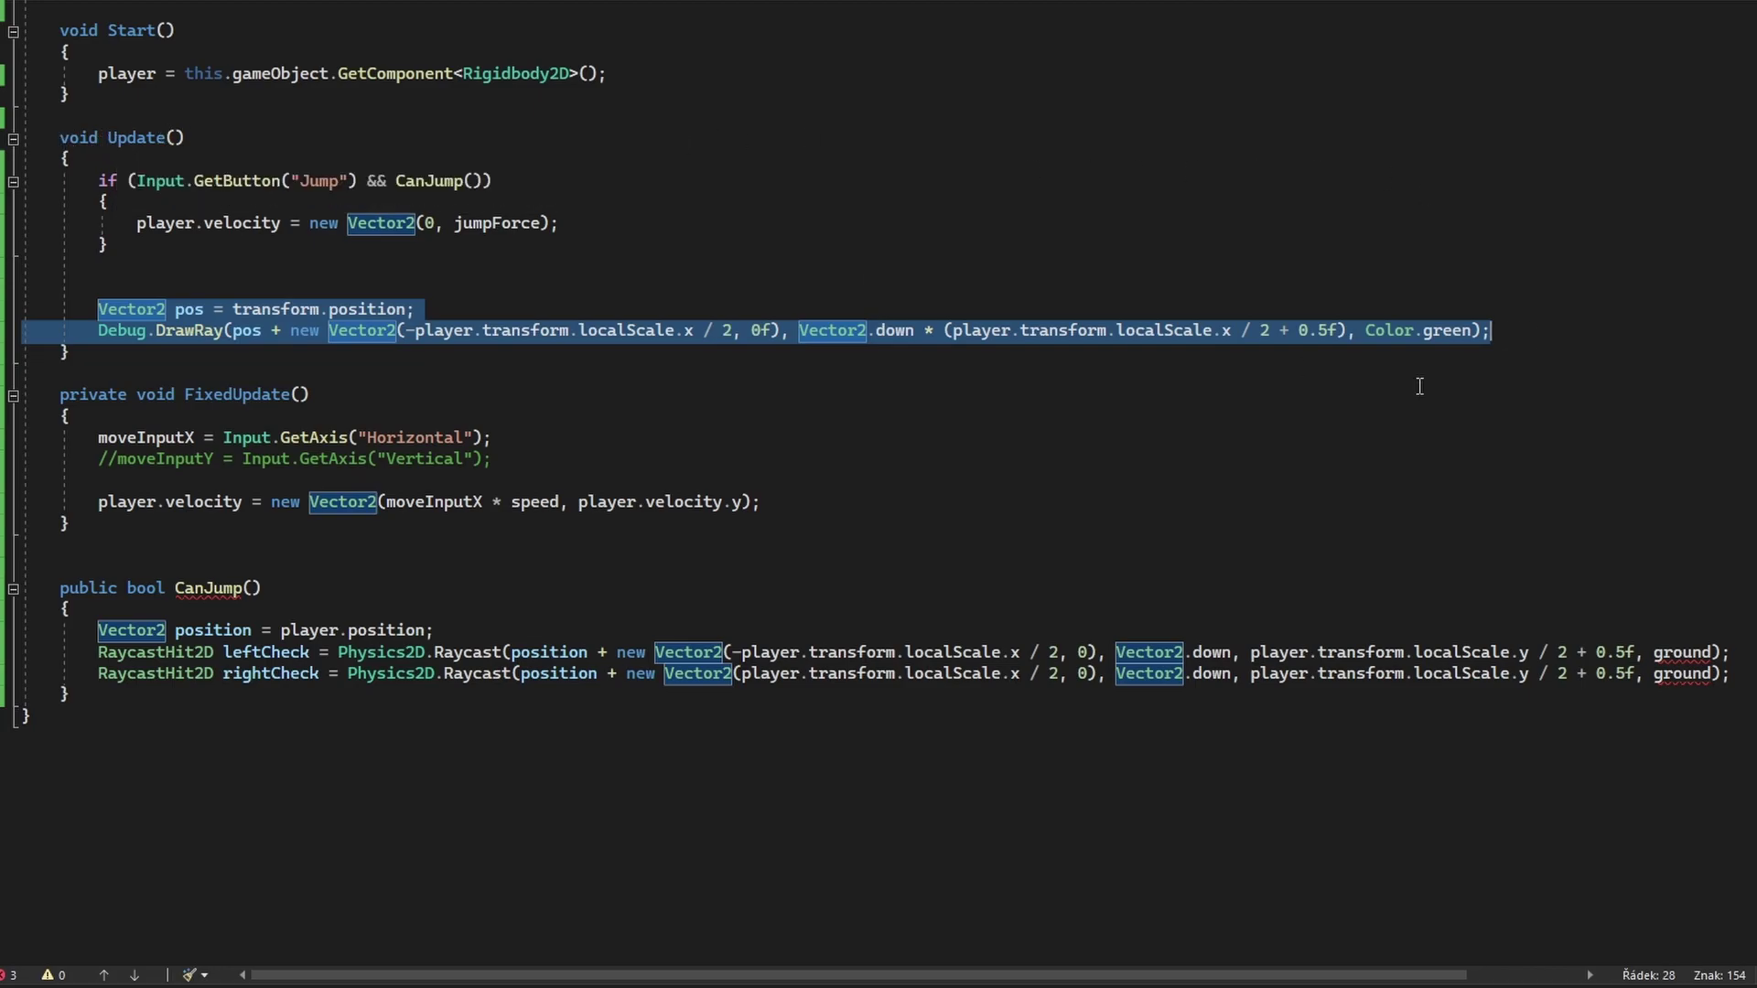
{"action": "left_click", "coordinate": [1478, 353]}
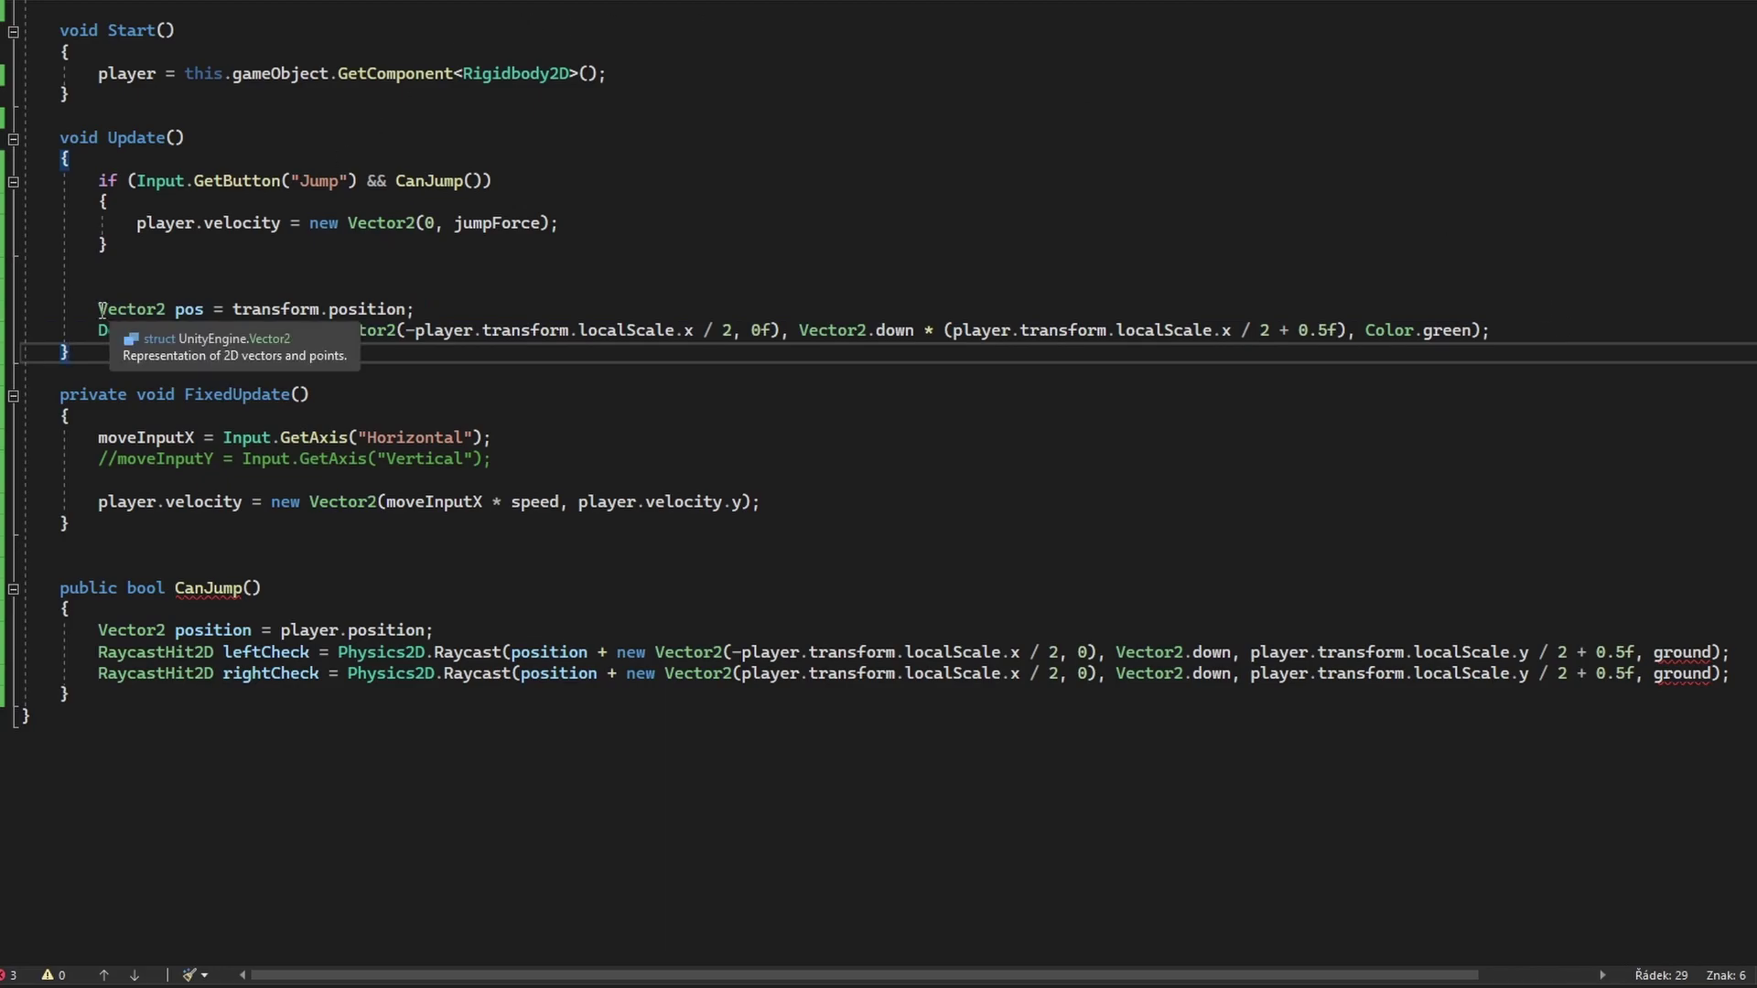
Walk through DrawRay's pos origin, offset and Color.green, ending after the rightCheck line.
{"action": "left_click_drag", "start_coordinate": [99, 309], "coordinate": [480, 307]}
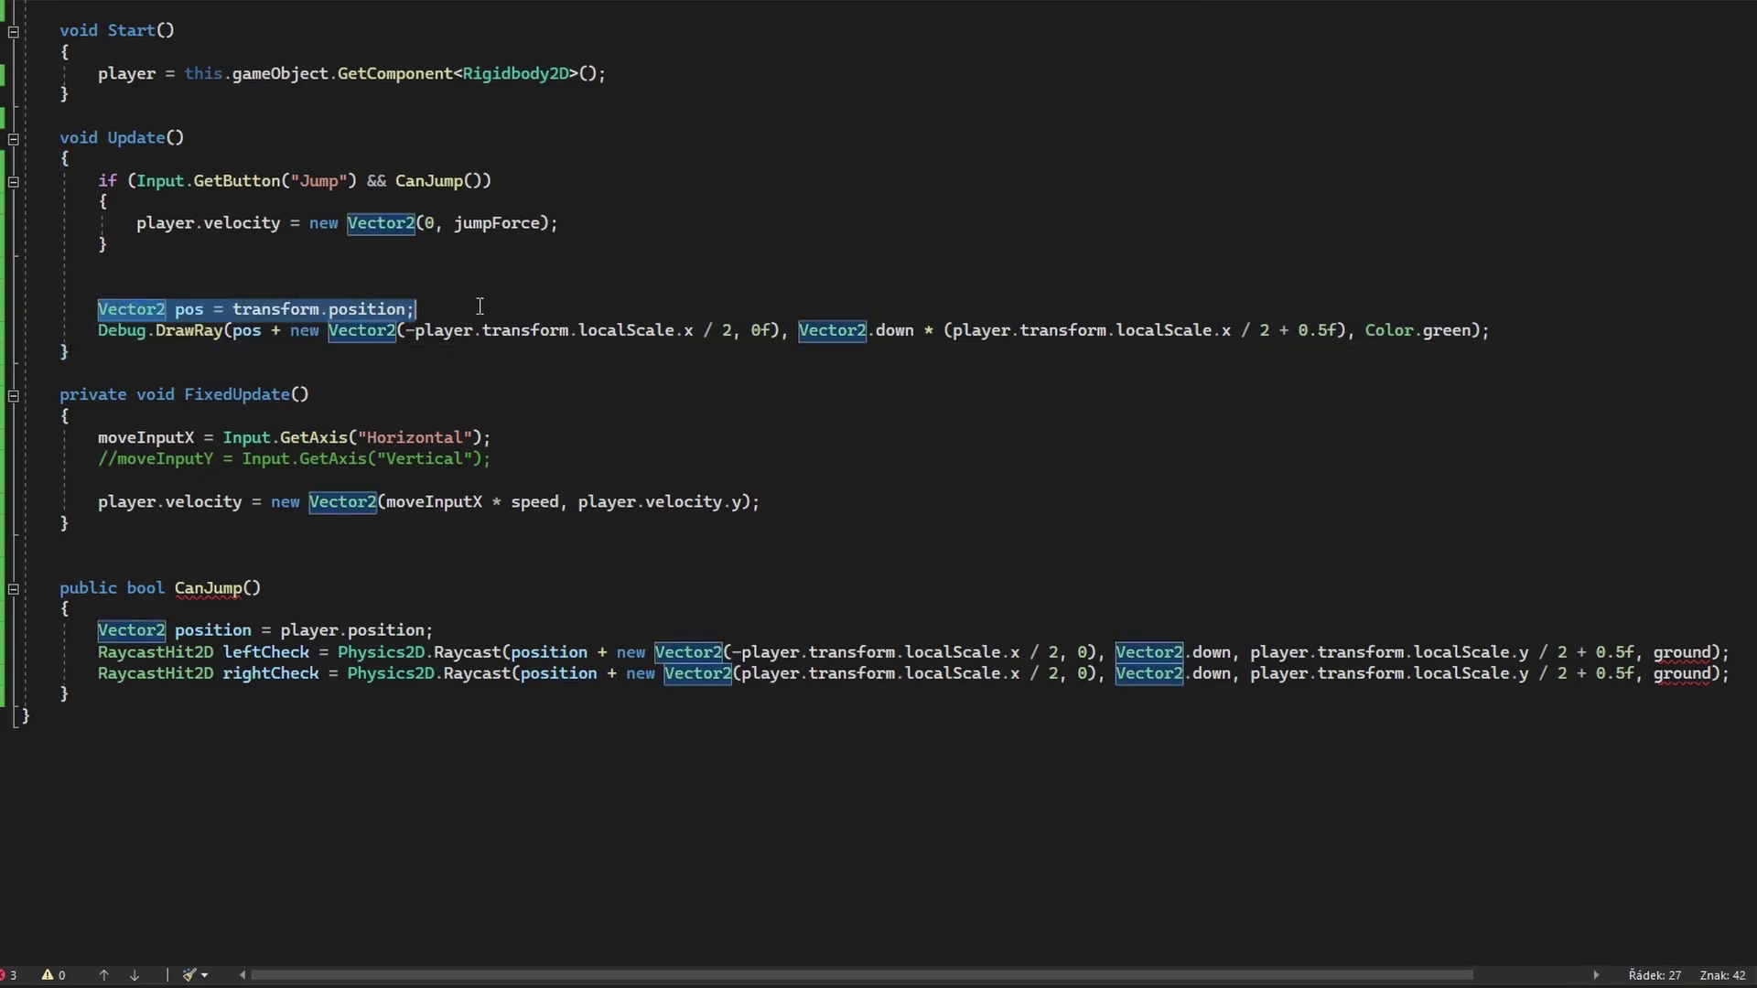
{"action": "left_click_drag", "start_coordinate": [99, 330], "coordinate": [222, 331]}
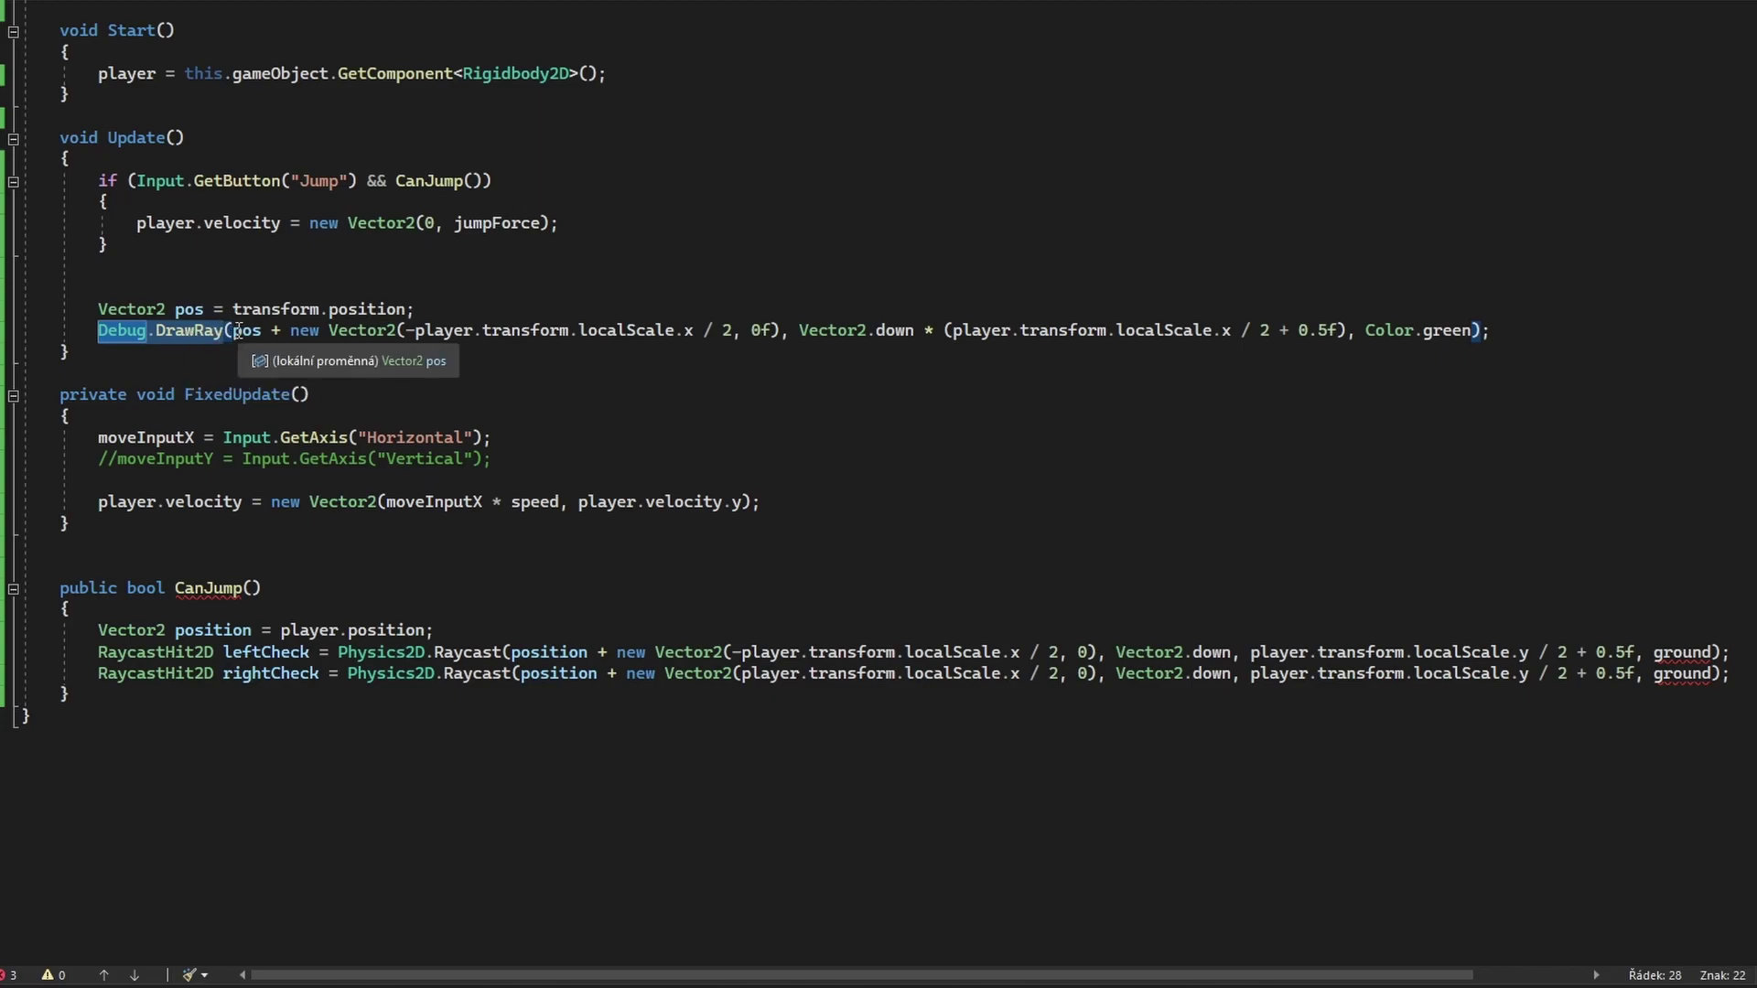
{"action": "left_click_drag", "start_coordinate": [236, 330], "coordinate": [262, 333]}
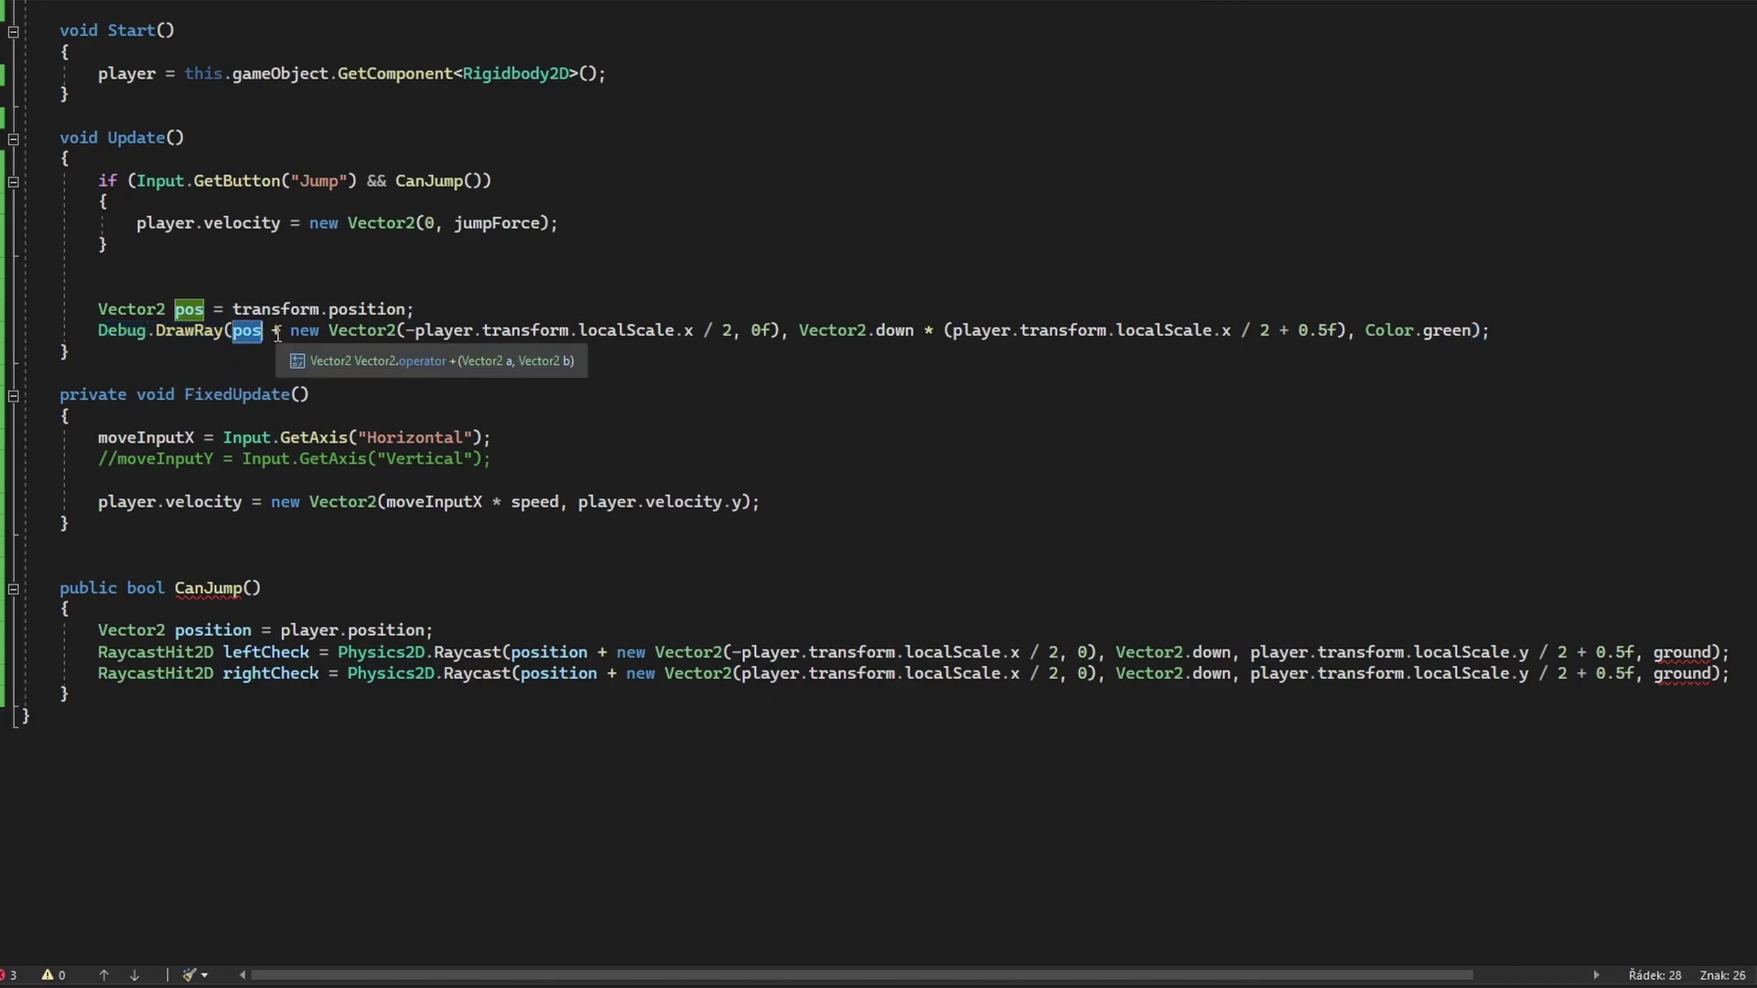
{"action": "left_click", "coordinate": [275, 332]}
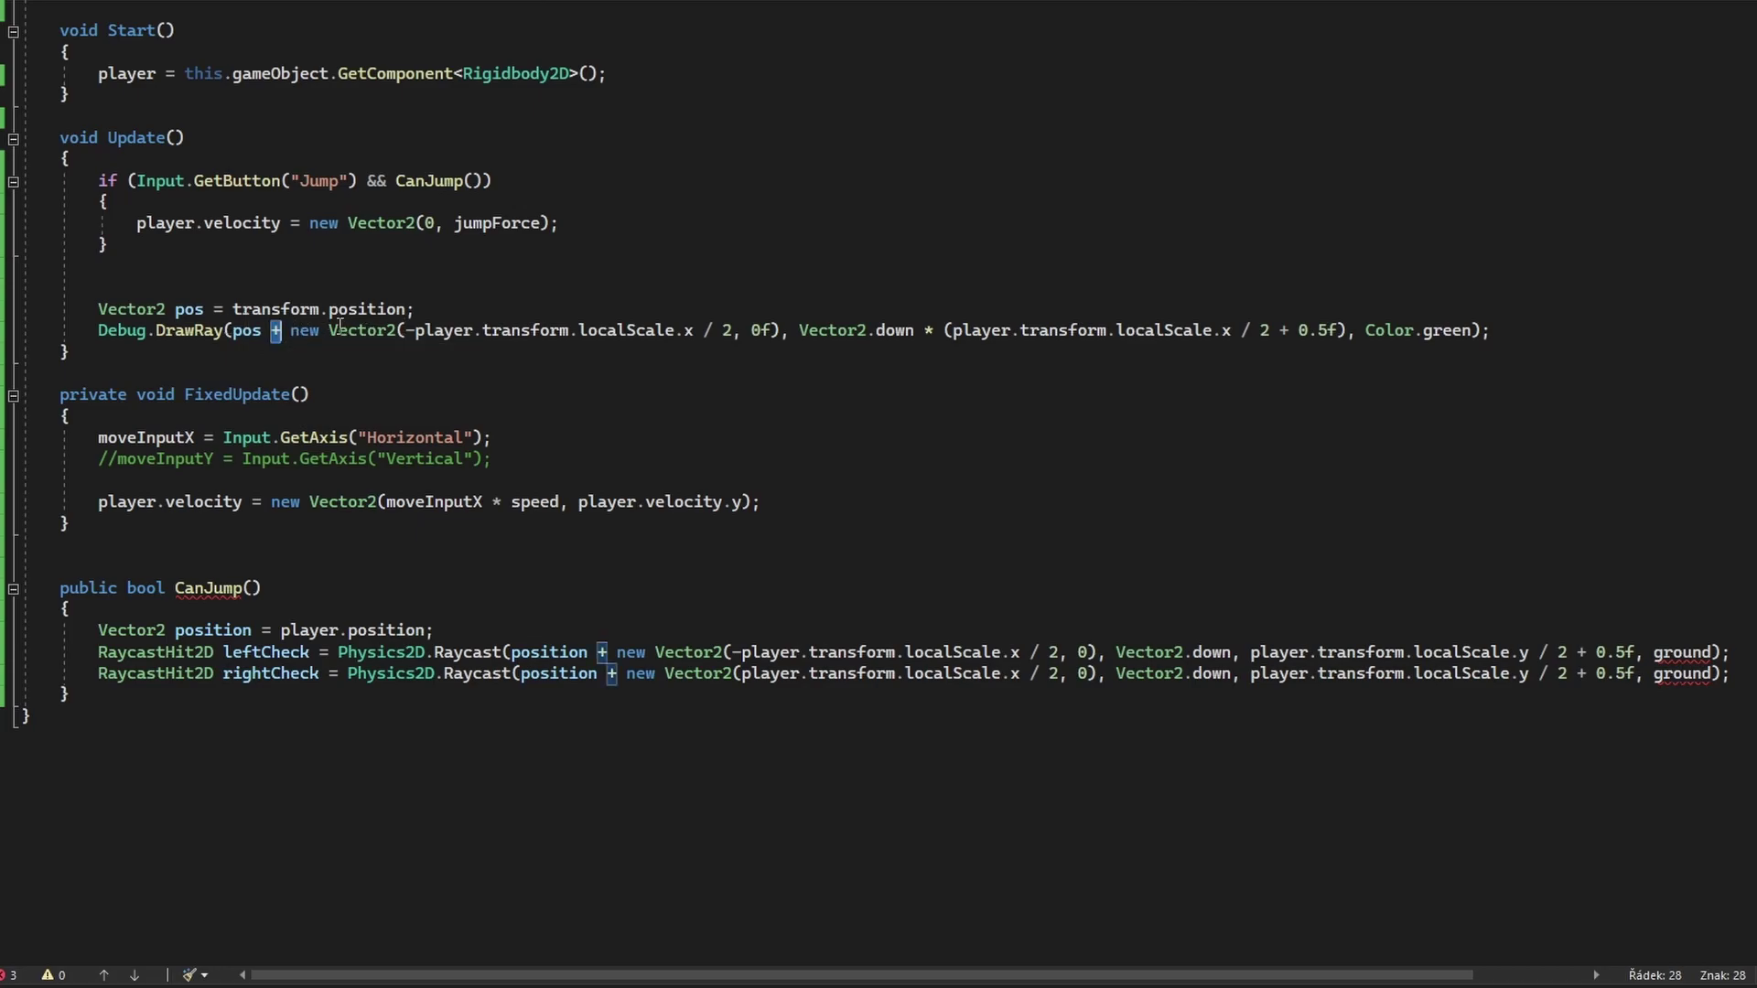
{"action": "left_click_drag", "start_coordinate": [1365, 331], "coordinate": [1480, 334]}
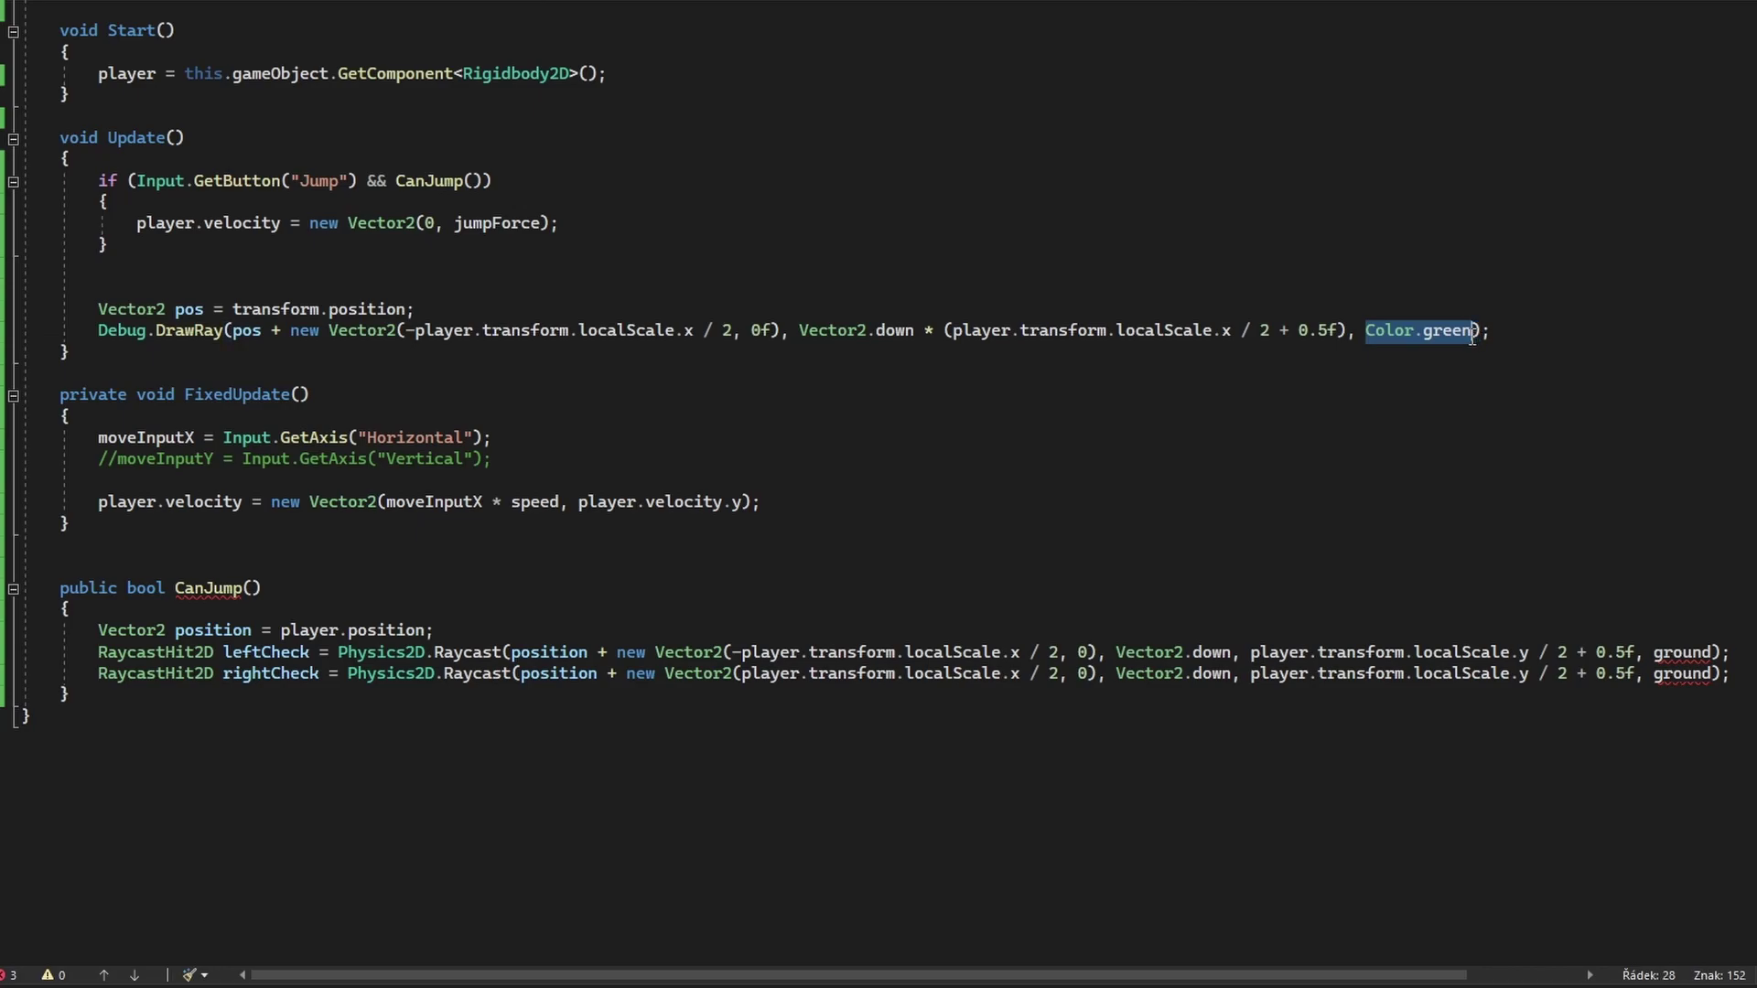
{"action": "key", "text": "shift+Left"}
{"action": "left_click_drag", "start_coordinate": [1734, 675], "coordinate": [1710, 631]}
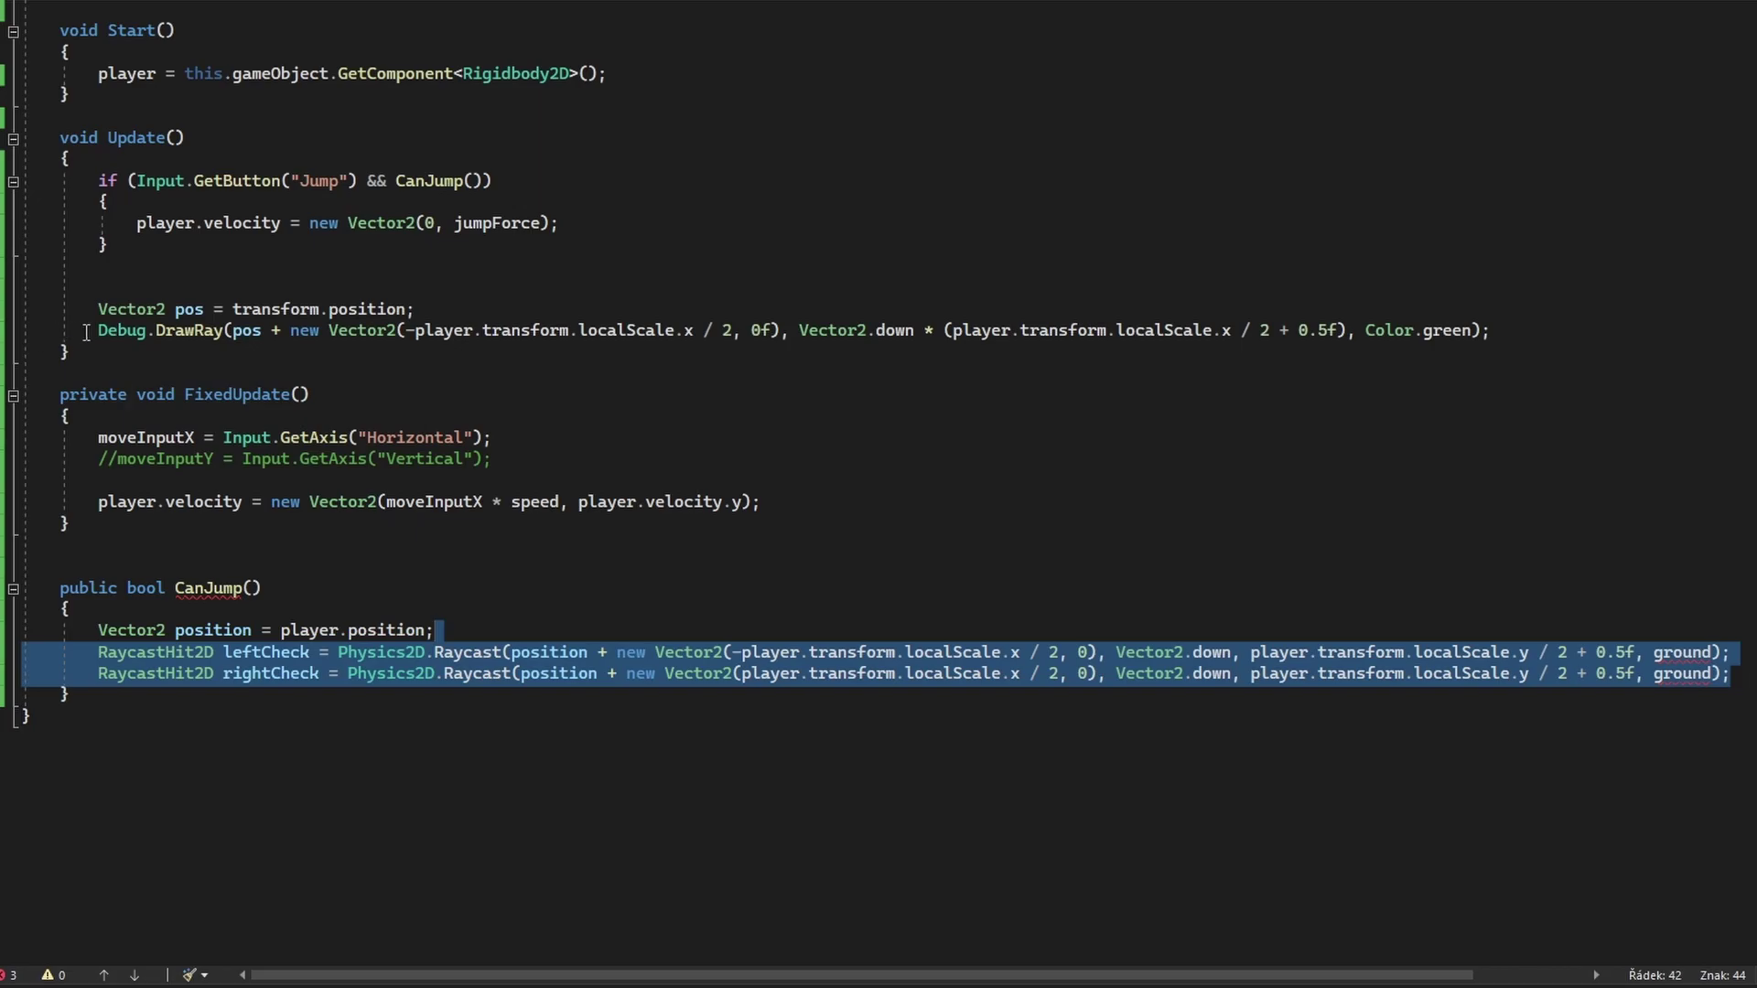
{"action": "key", "text": "Right"}
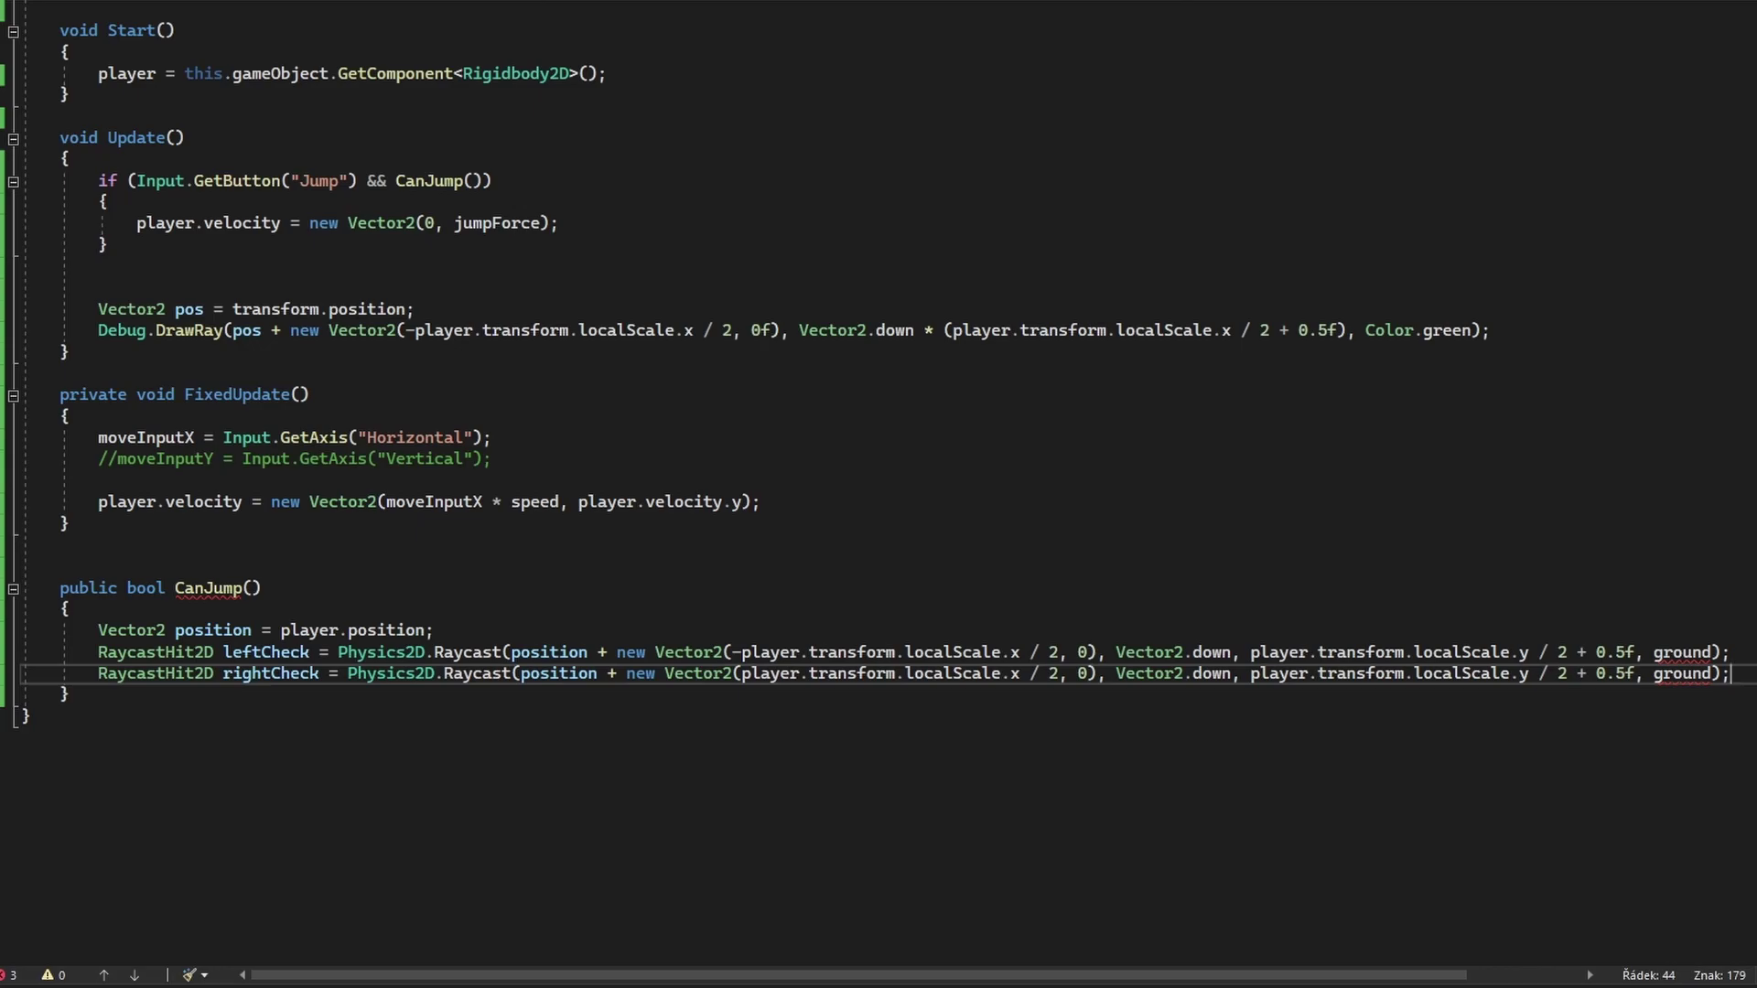
Write the condition if (leftCheck.collider || rightCheck.collider) below the raycasts.
{"action": "key", "text": "Return"}
{"action": "key", "text": "Return"}
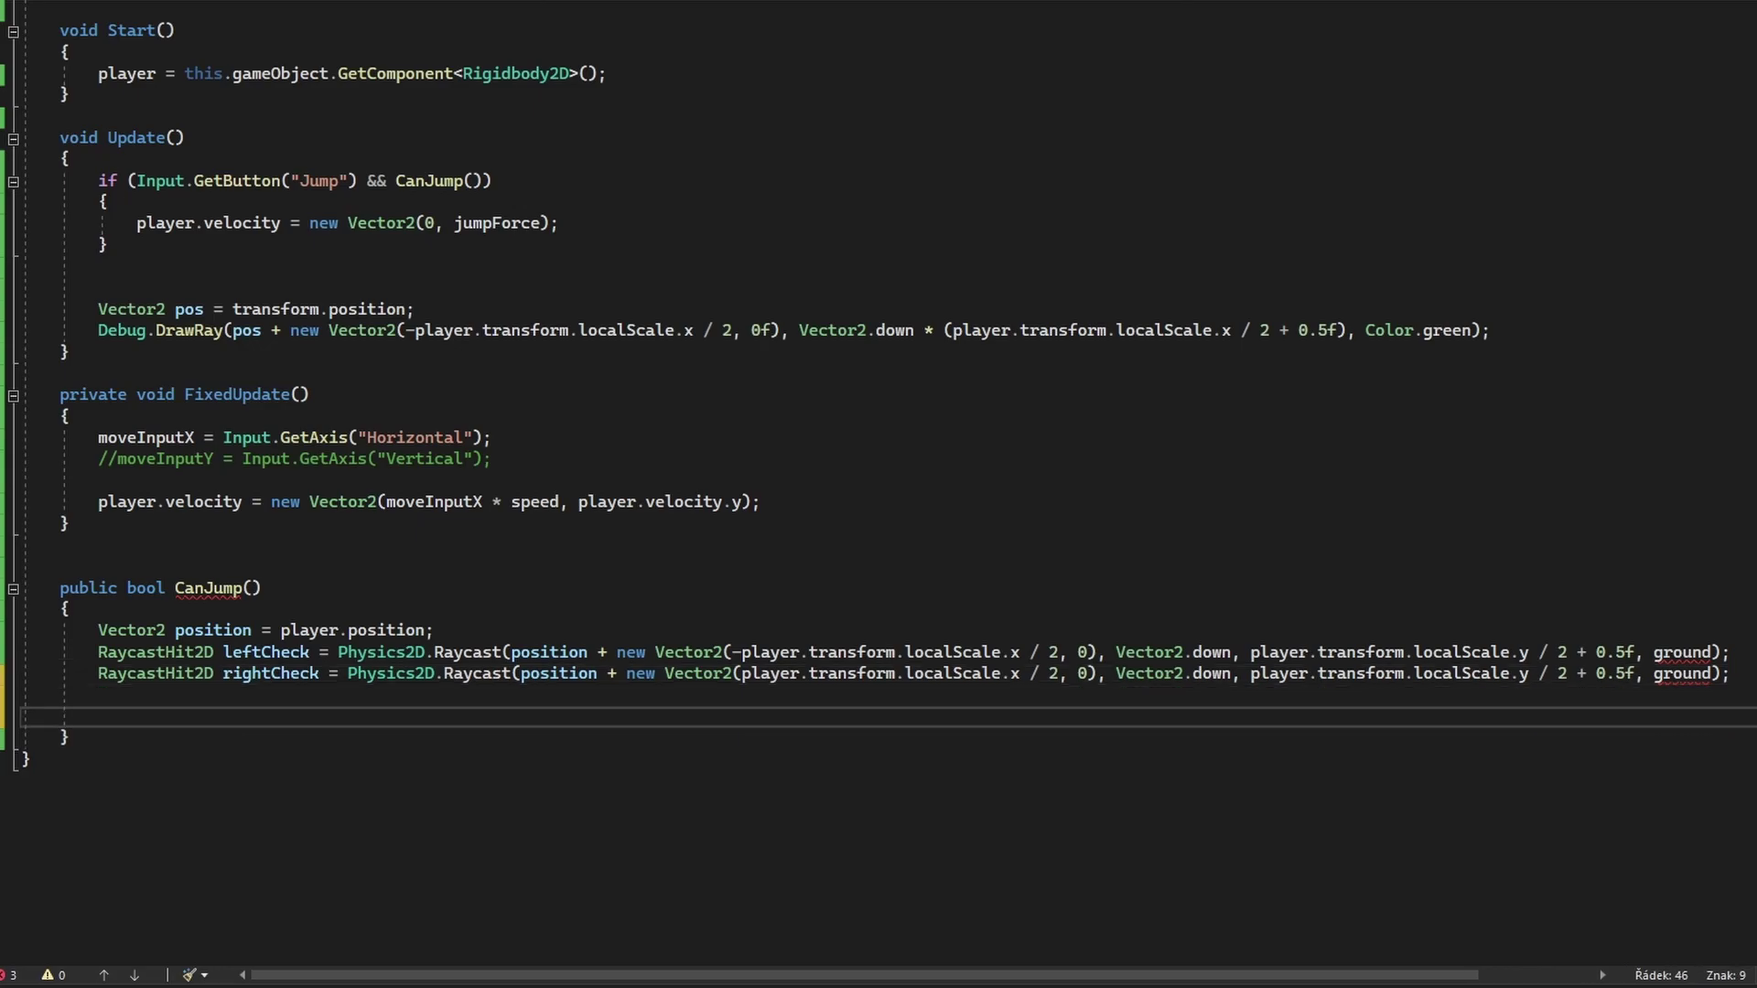
{"action": "type", "text": "if(l"}
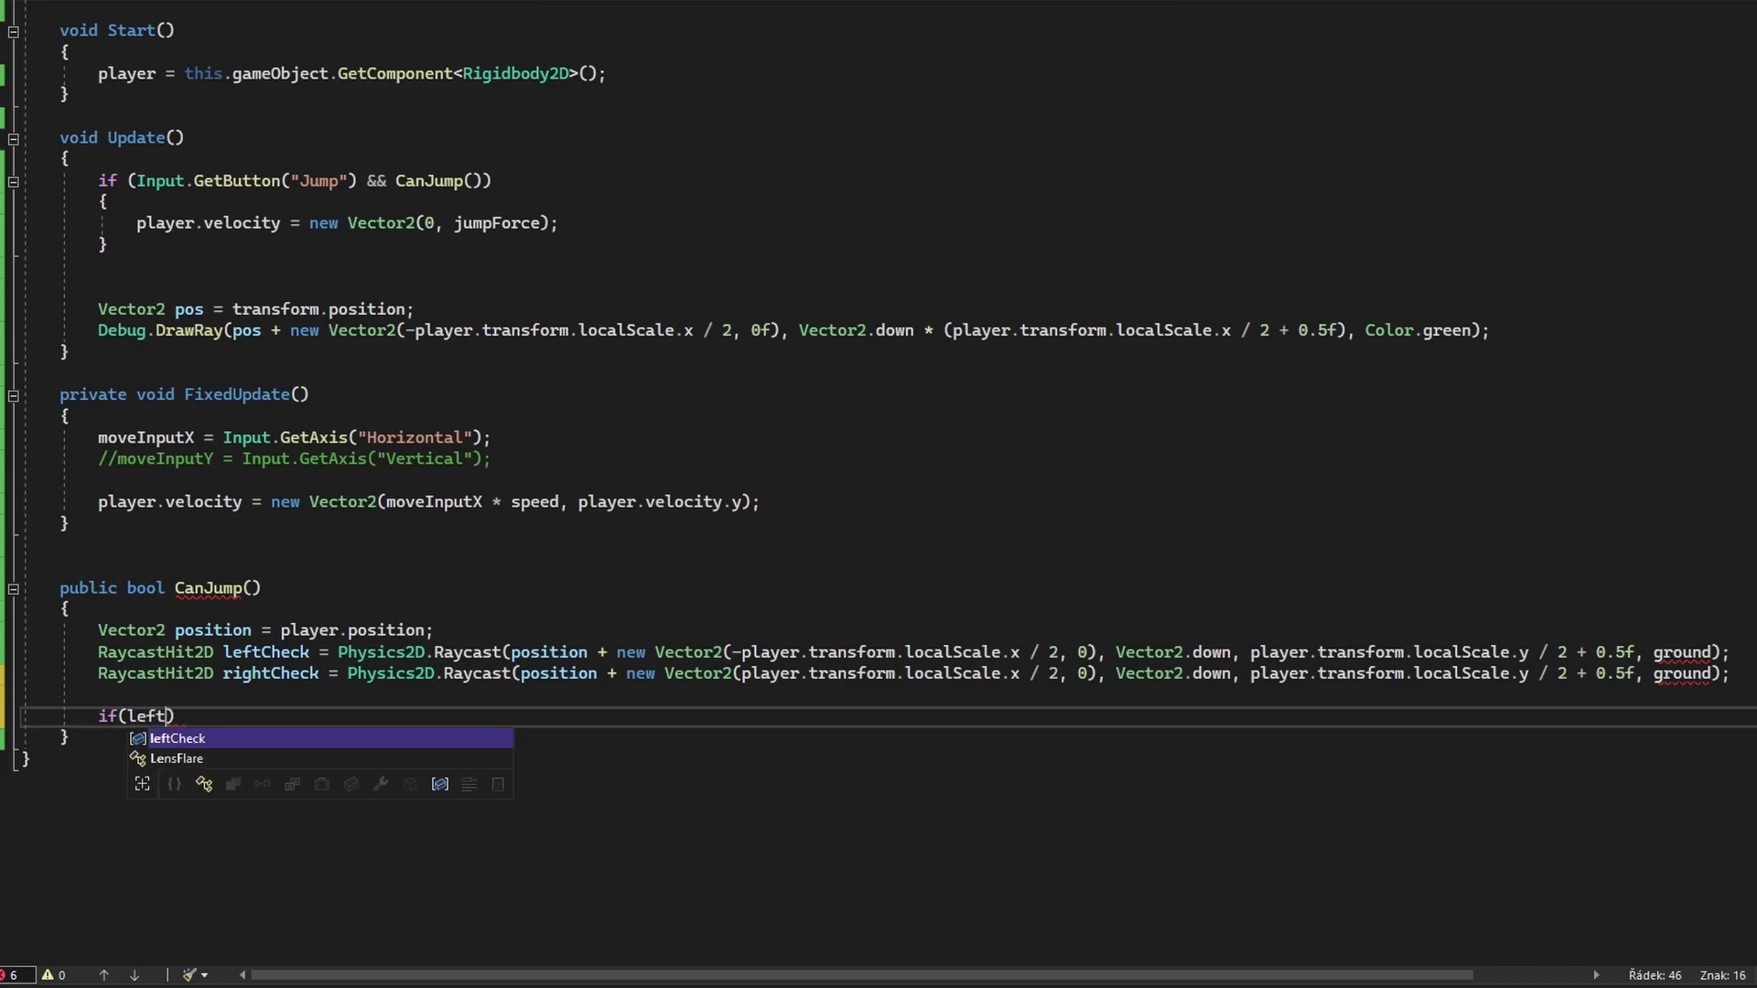
{"action": "type", "text": "eftCheck.co"}
{"action": "key", "text": "Tab"}
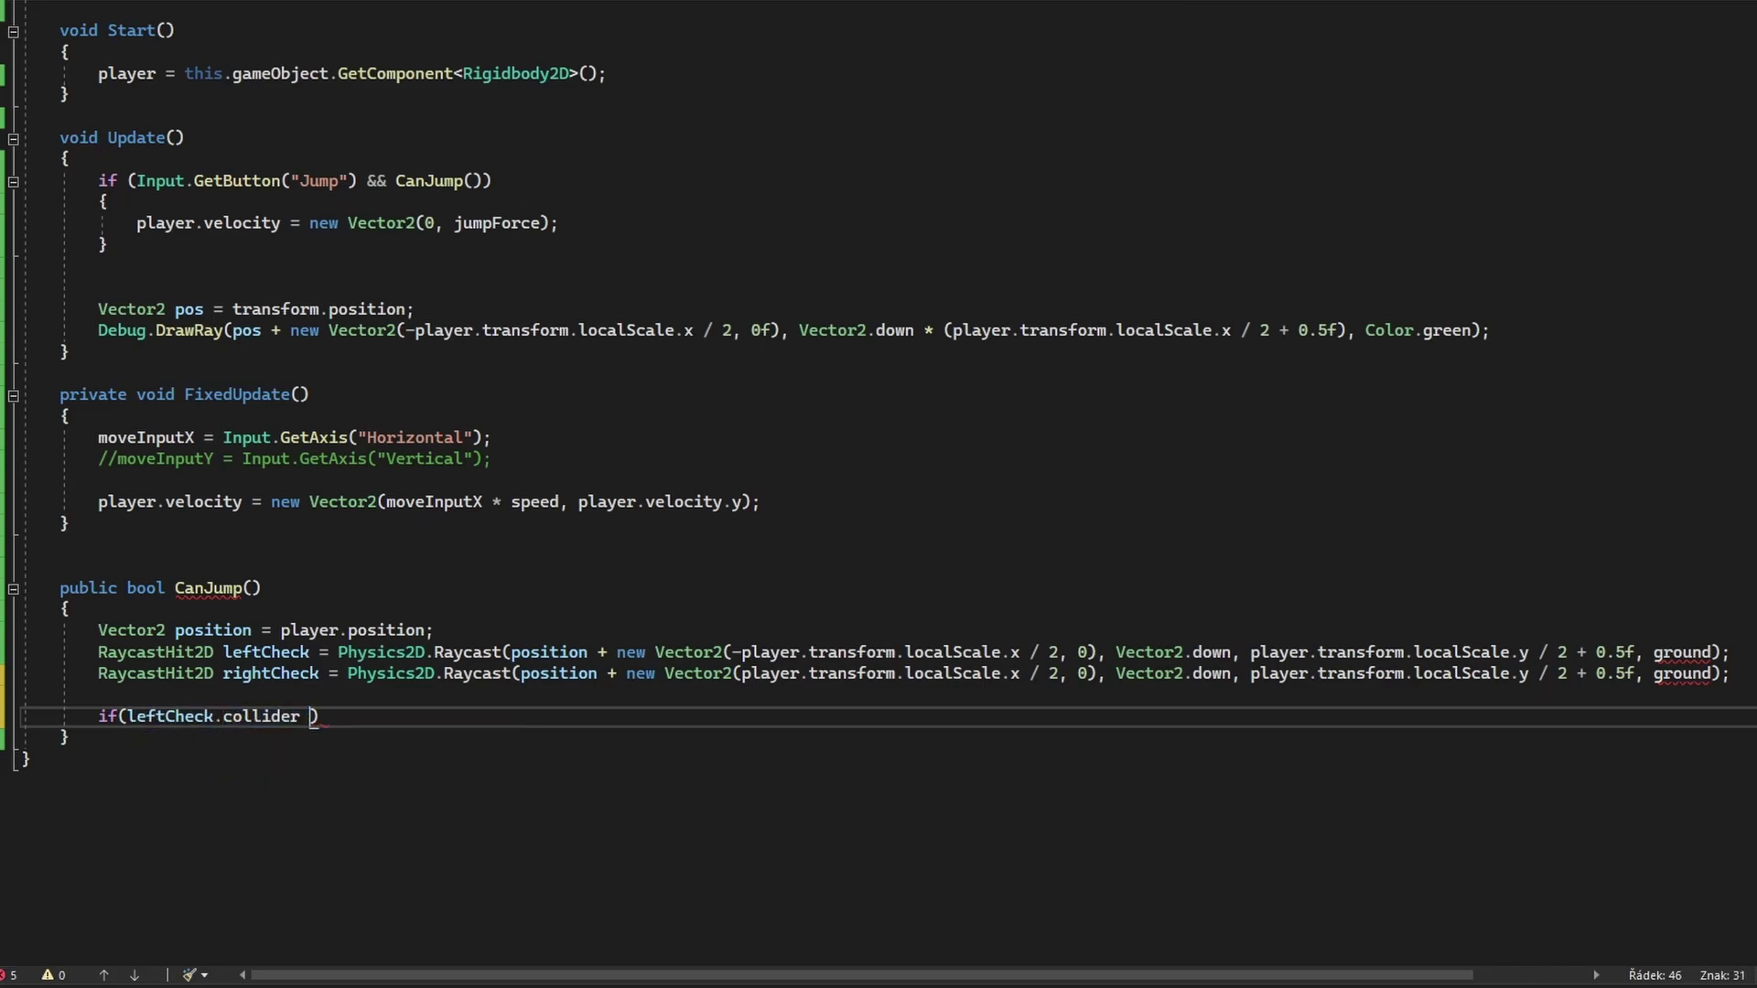
{"action": "type", "text": "||"}
{"action": "type", "text": " rig"}
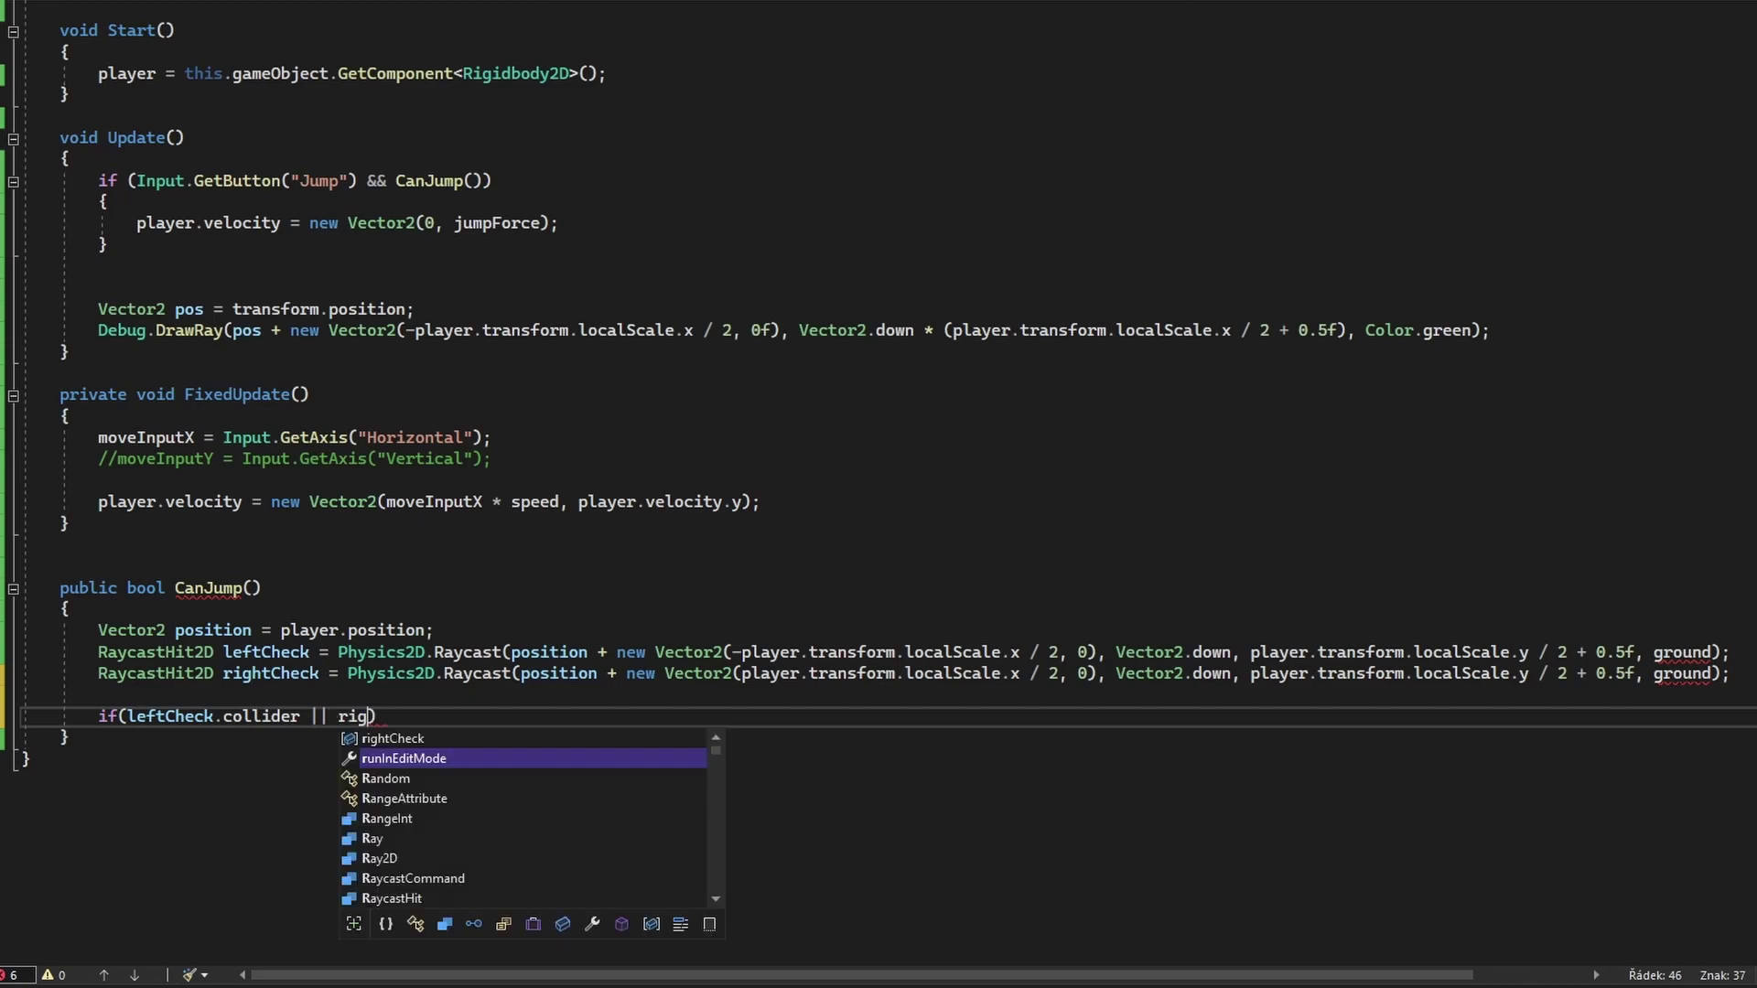
{"action": "type", "text": "htCheck.c"}
{"action": "key", "text": "Tab"}
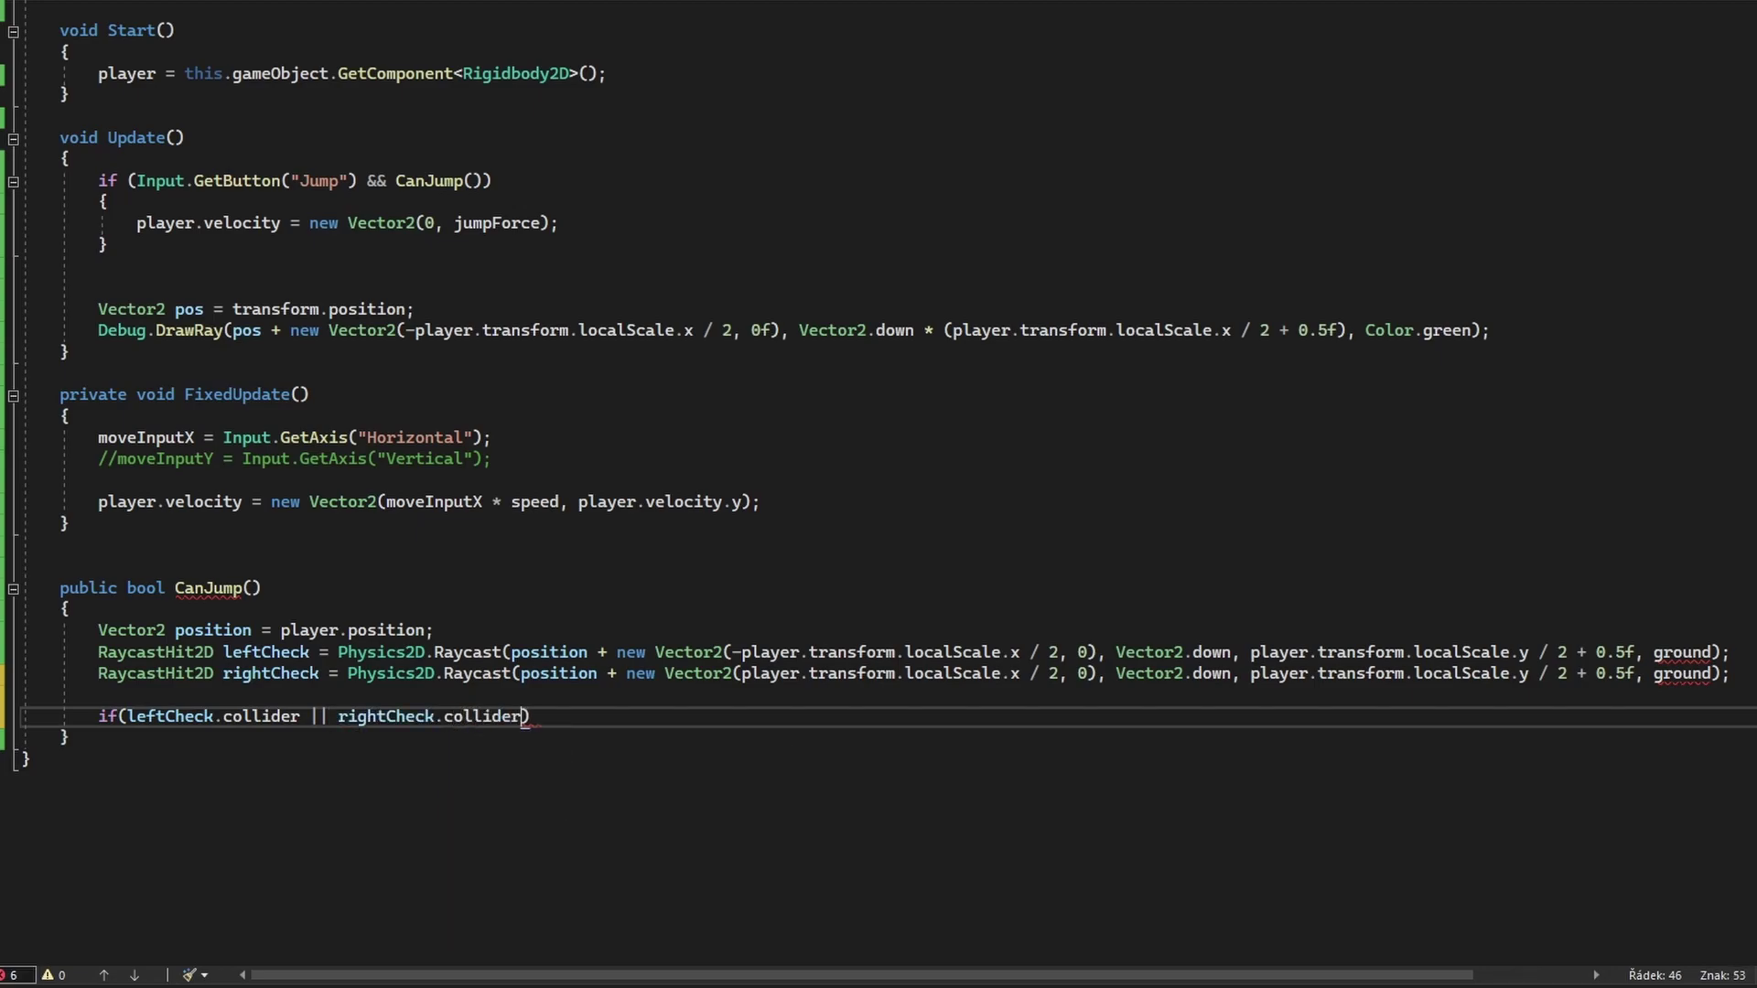
{"action": "left_click", "coordinate": [132, 716]}
{"action": "left_click_drag", "start_coordinate": [129, 716], "coordinate": [301, 717]}
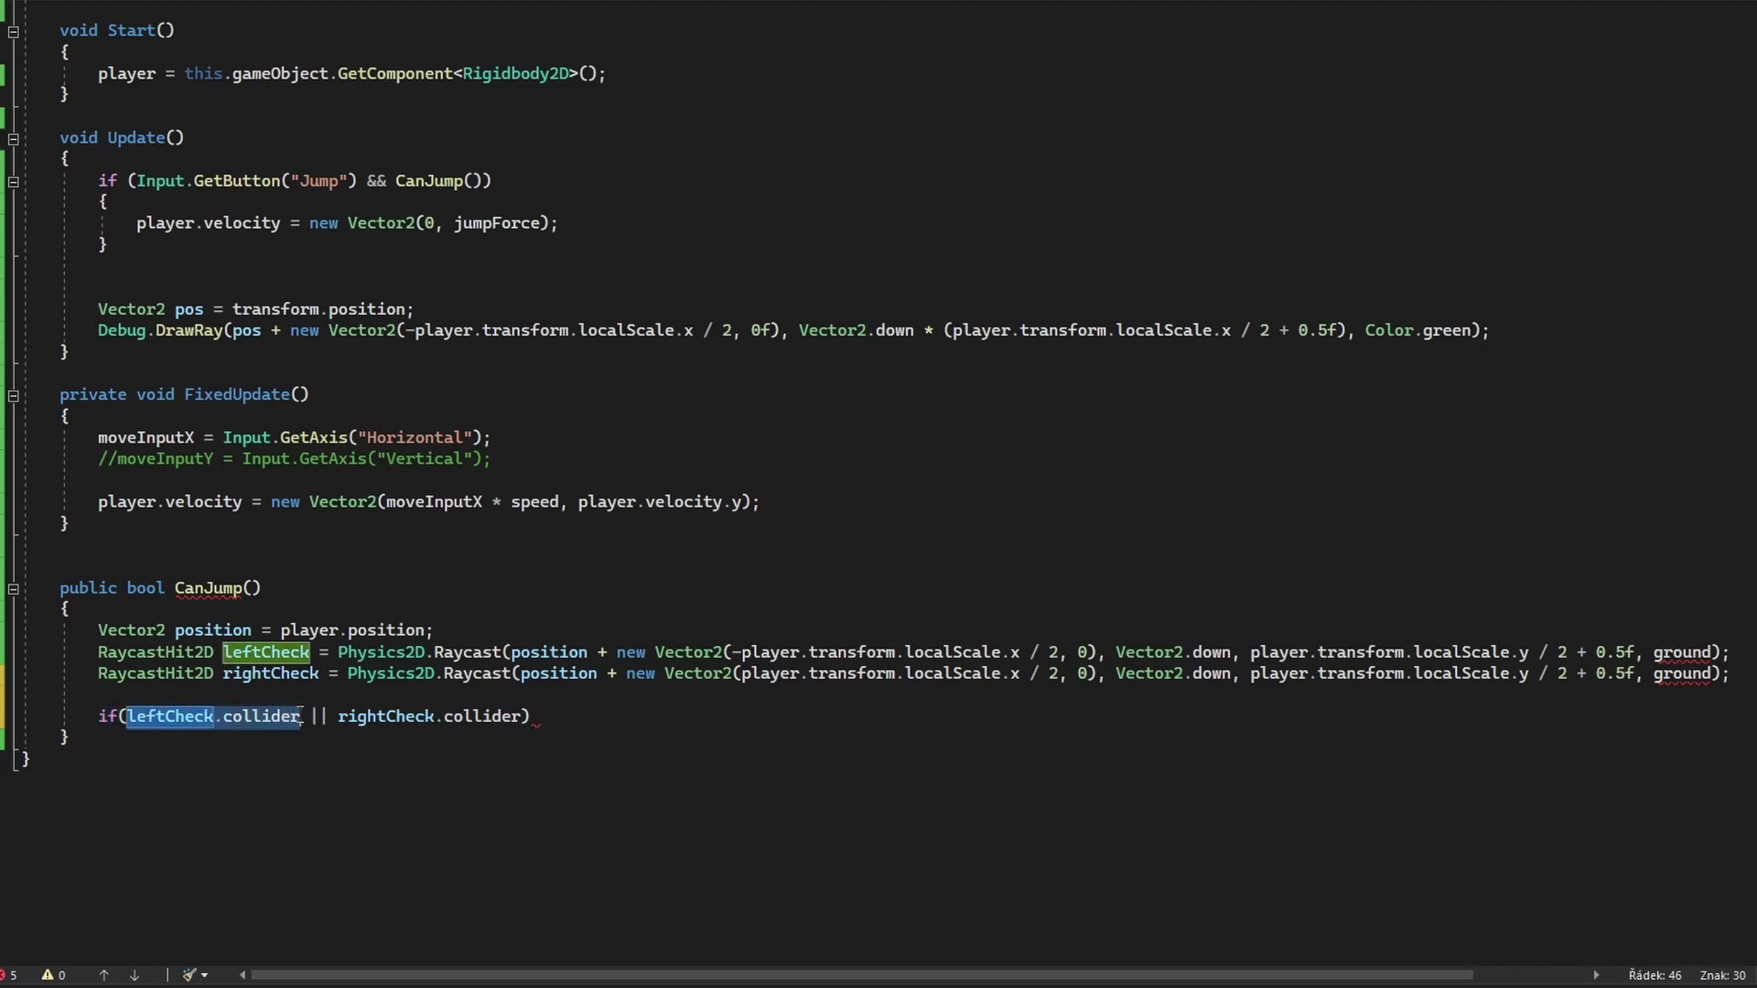
{"action": "left_click_drag", "start_coordinate": [339, 717], "coordinate": [521, 716]}
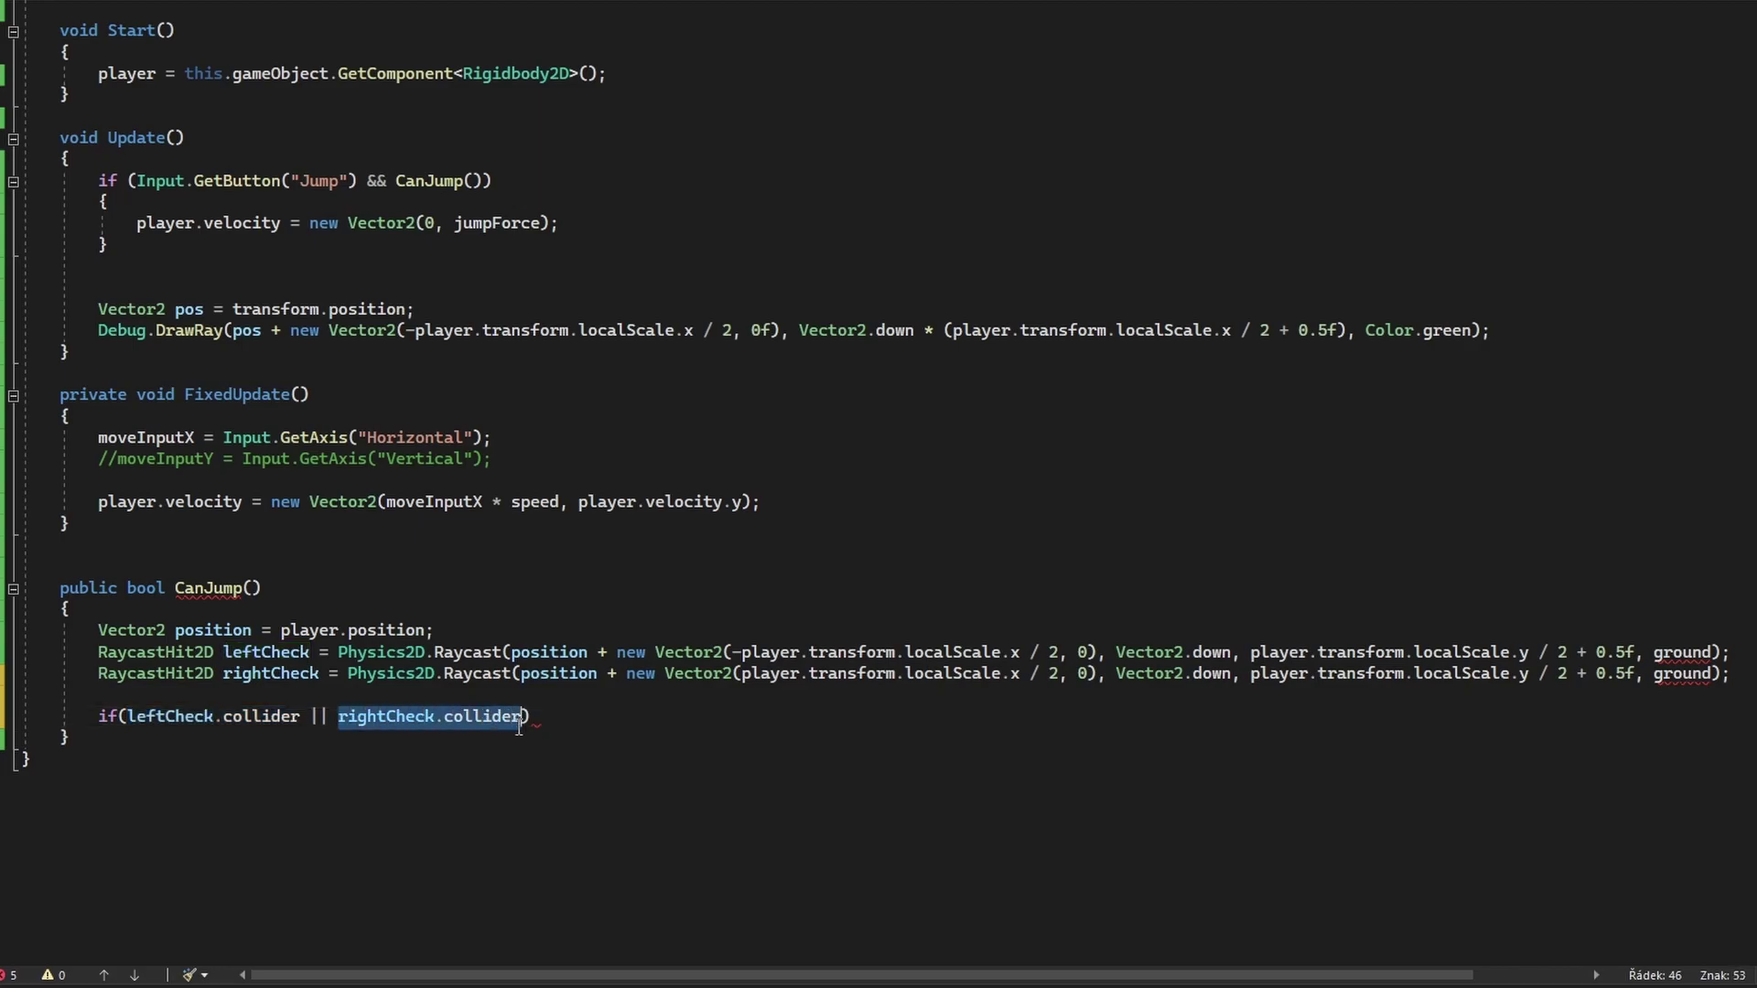
{"action": "key", "text": "End"}
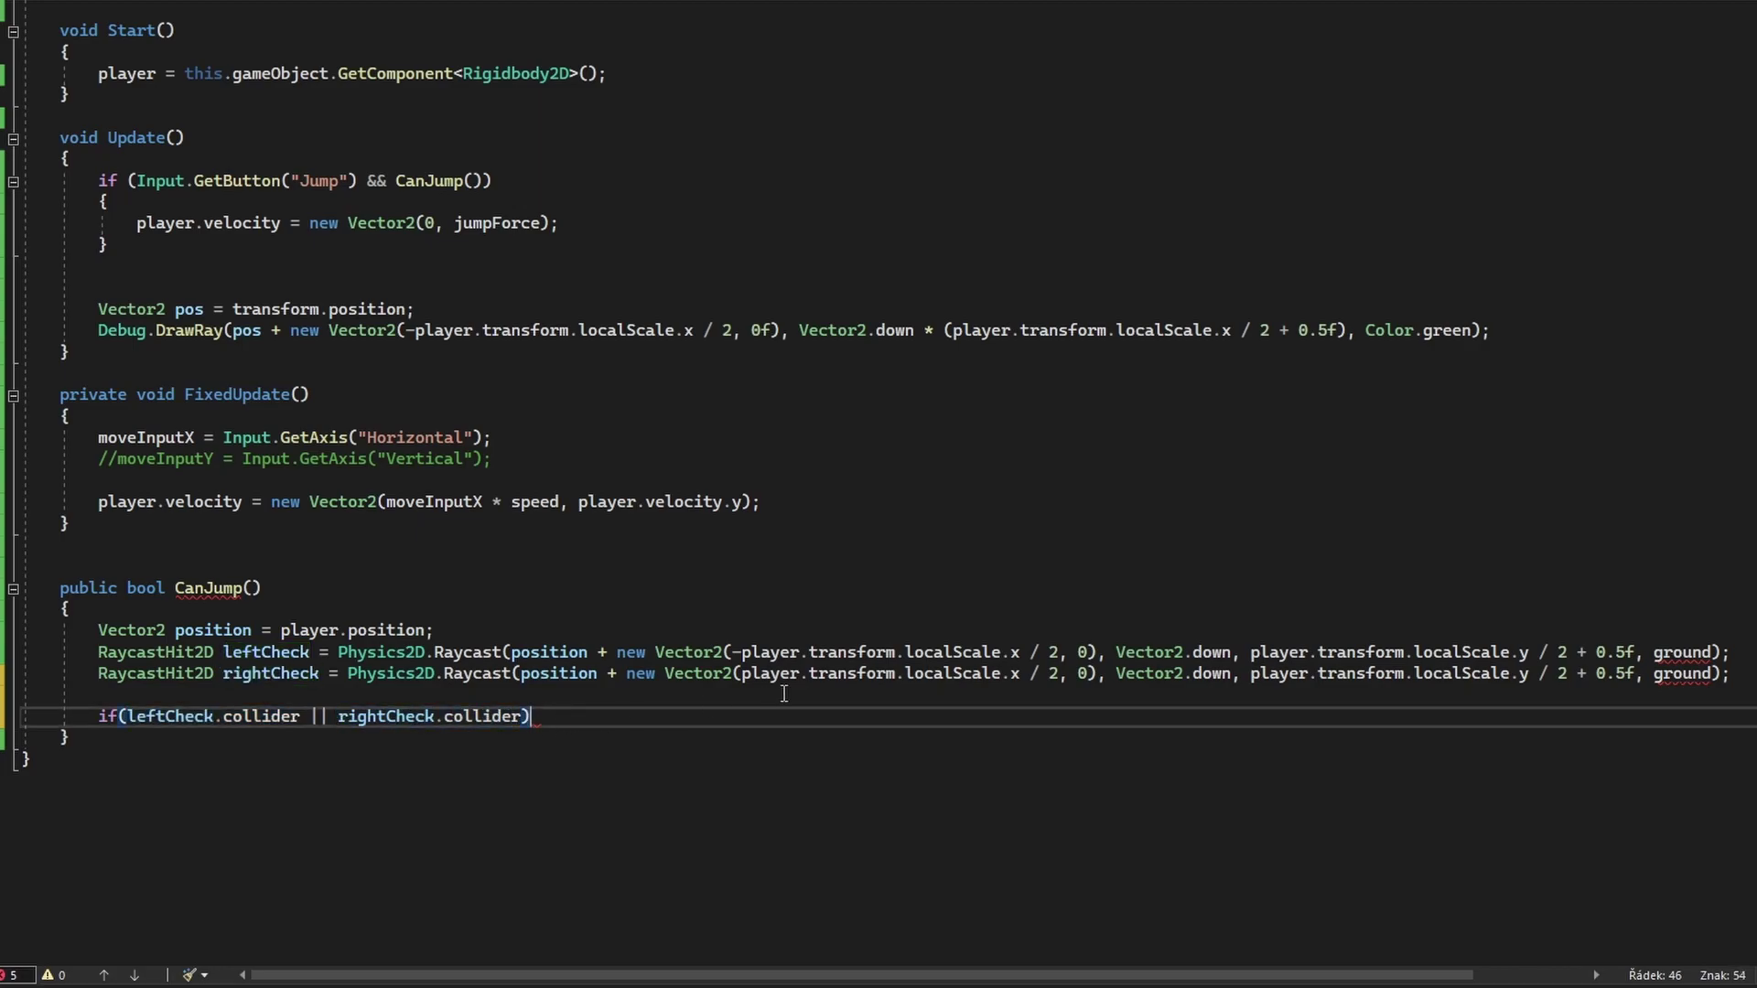
Add return true; under the if, followed by else with return false;.
{"action": "key", "text": "Return"}
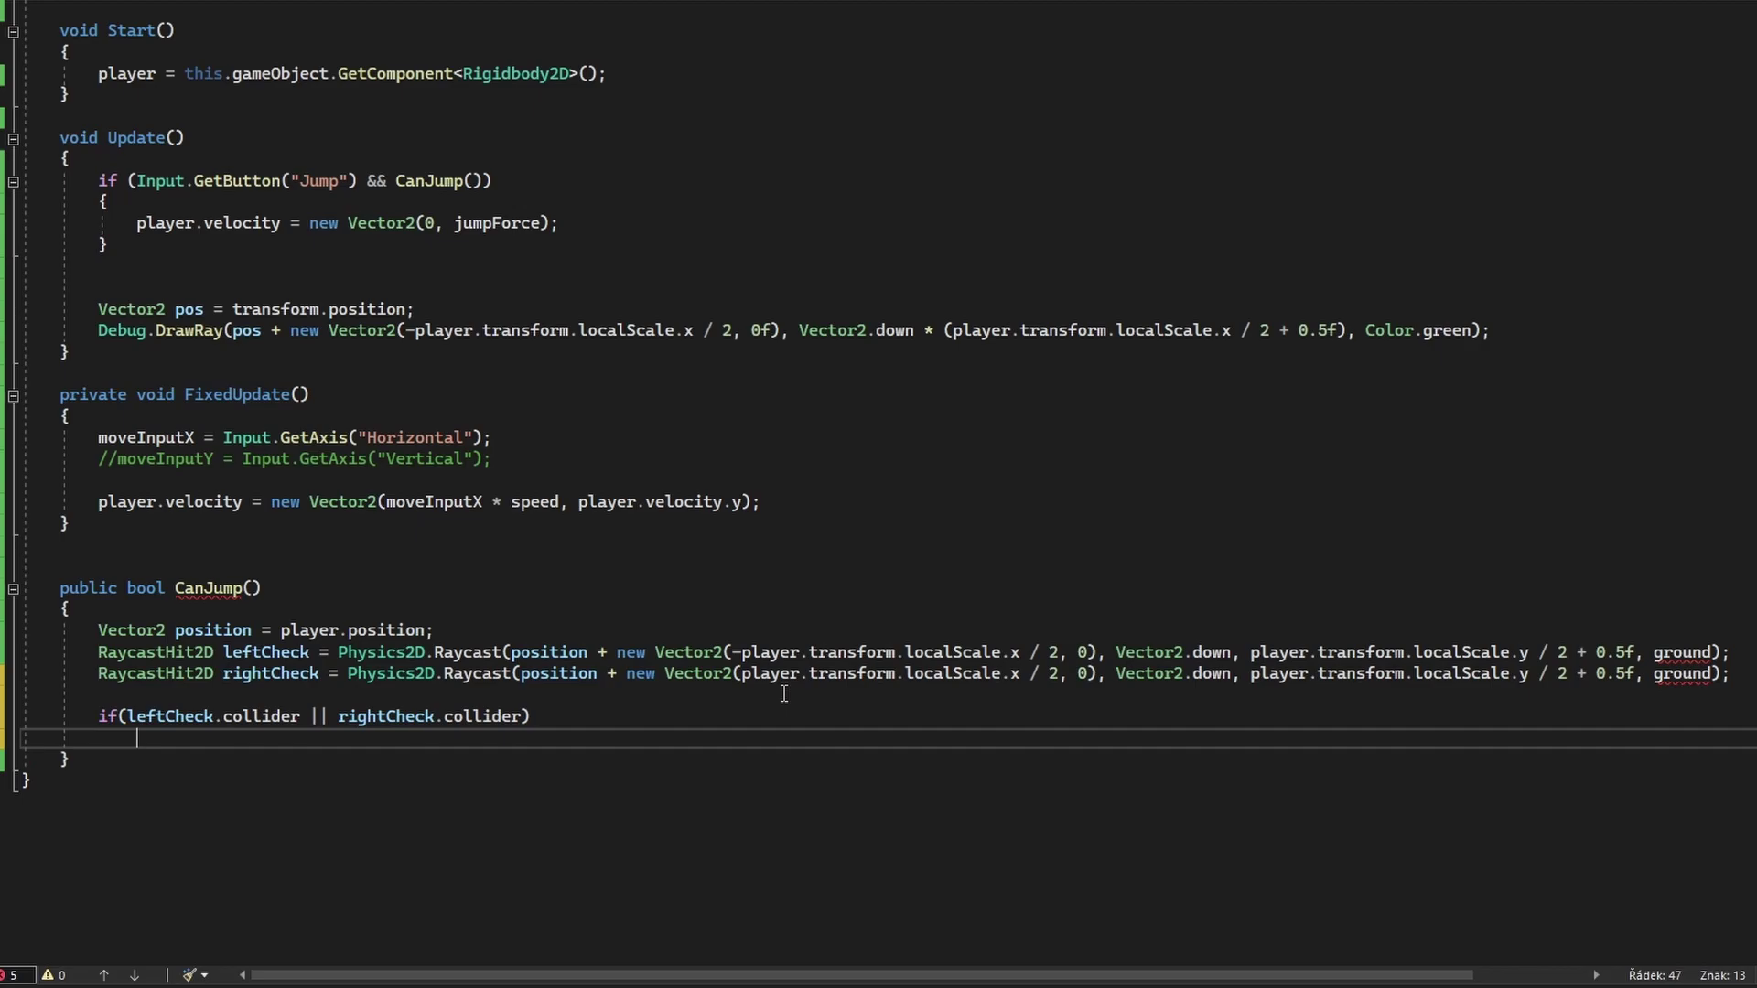
{"action": "type", "text": "reureturn true;"}
{"action": "key", "text": "Return"}
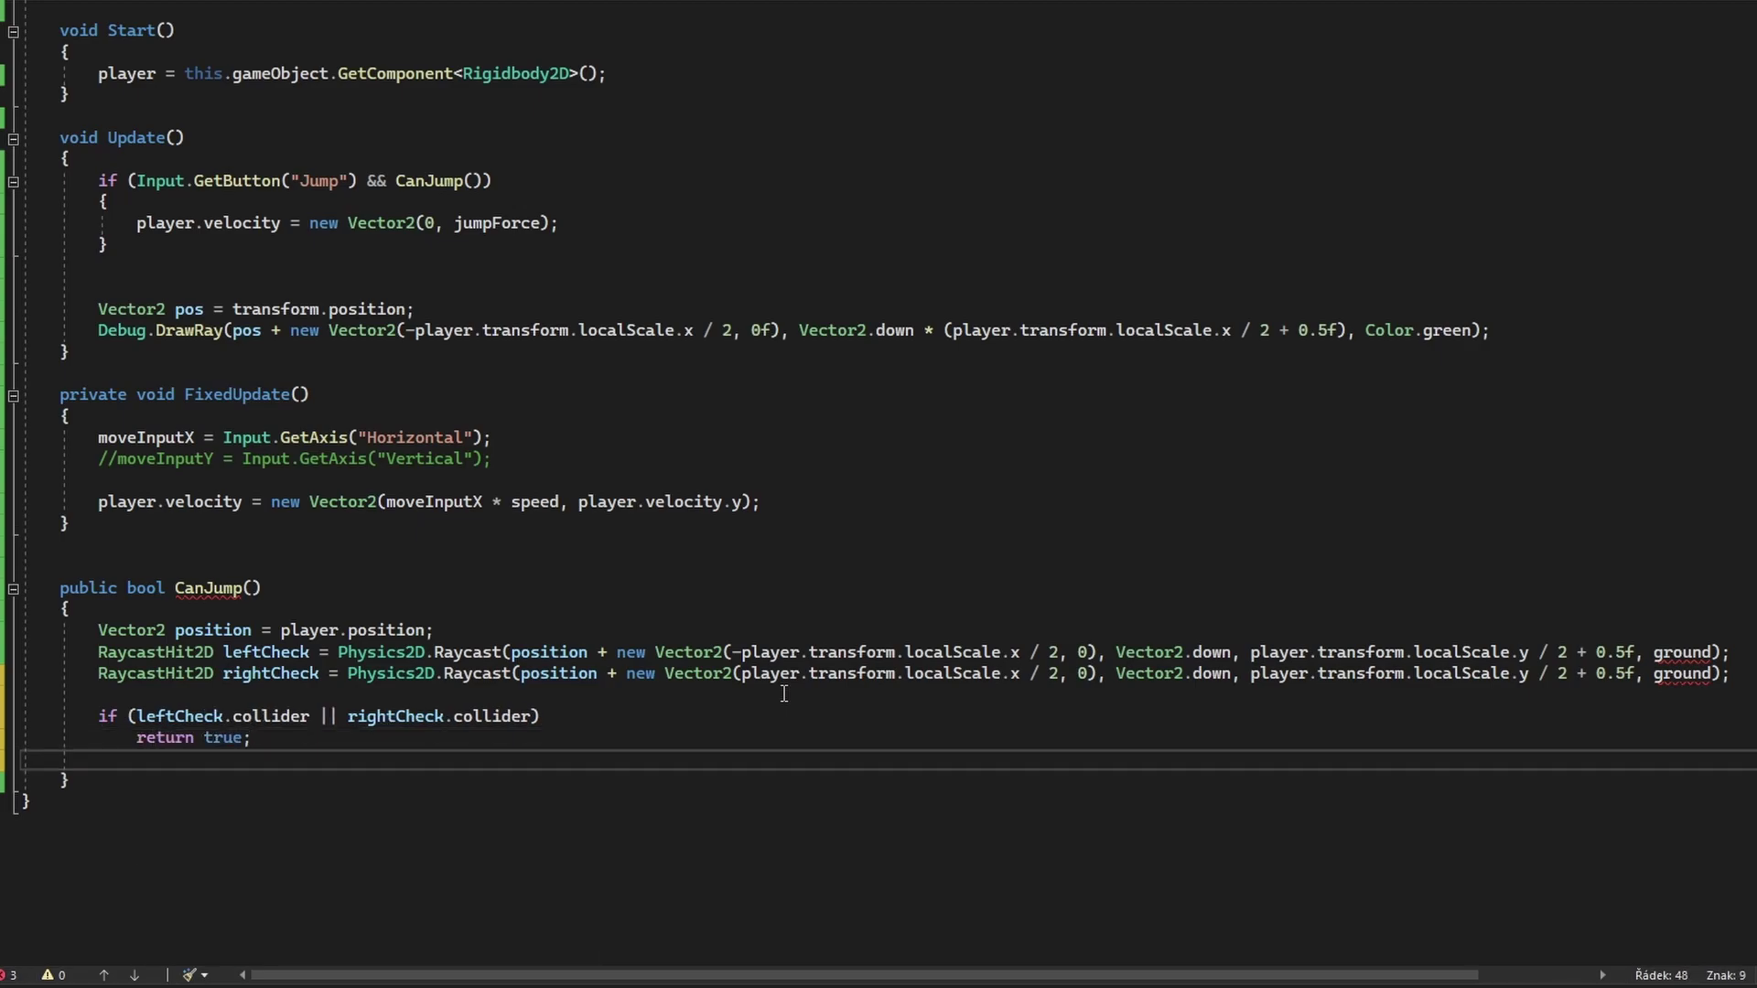
{"action": "type", "text": "else"}
{"action": "key", "text": "Return"}
{"action": "type", "text": "return "}
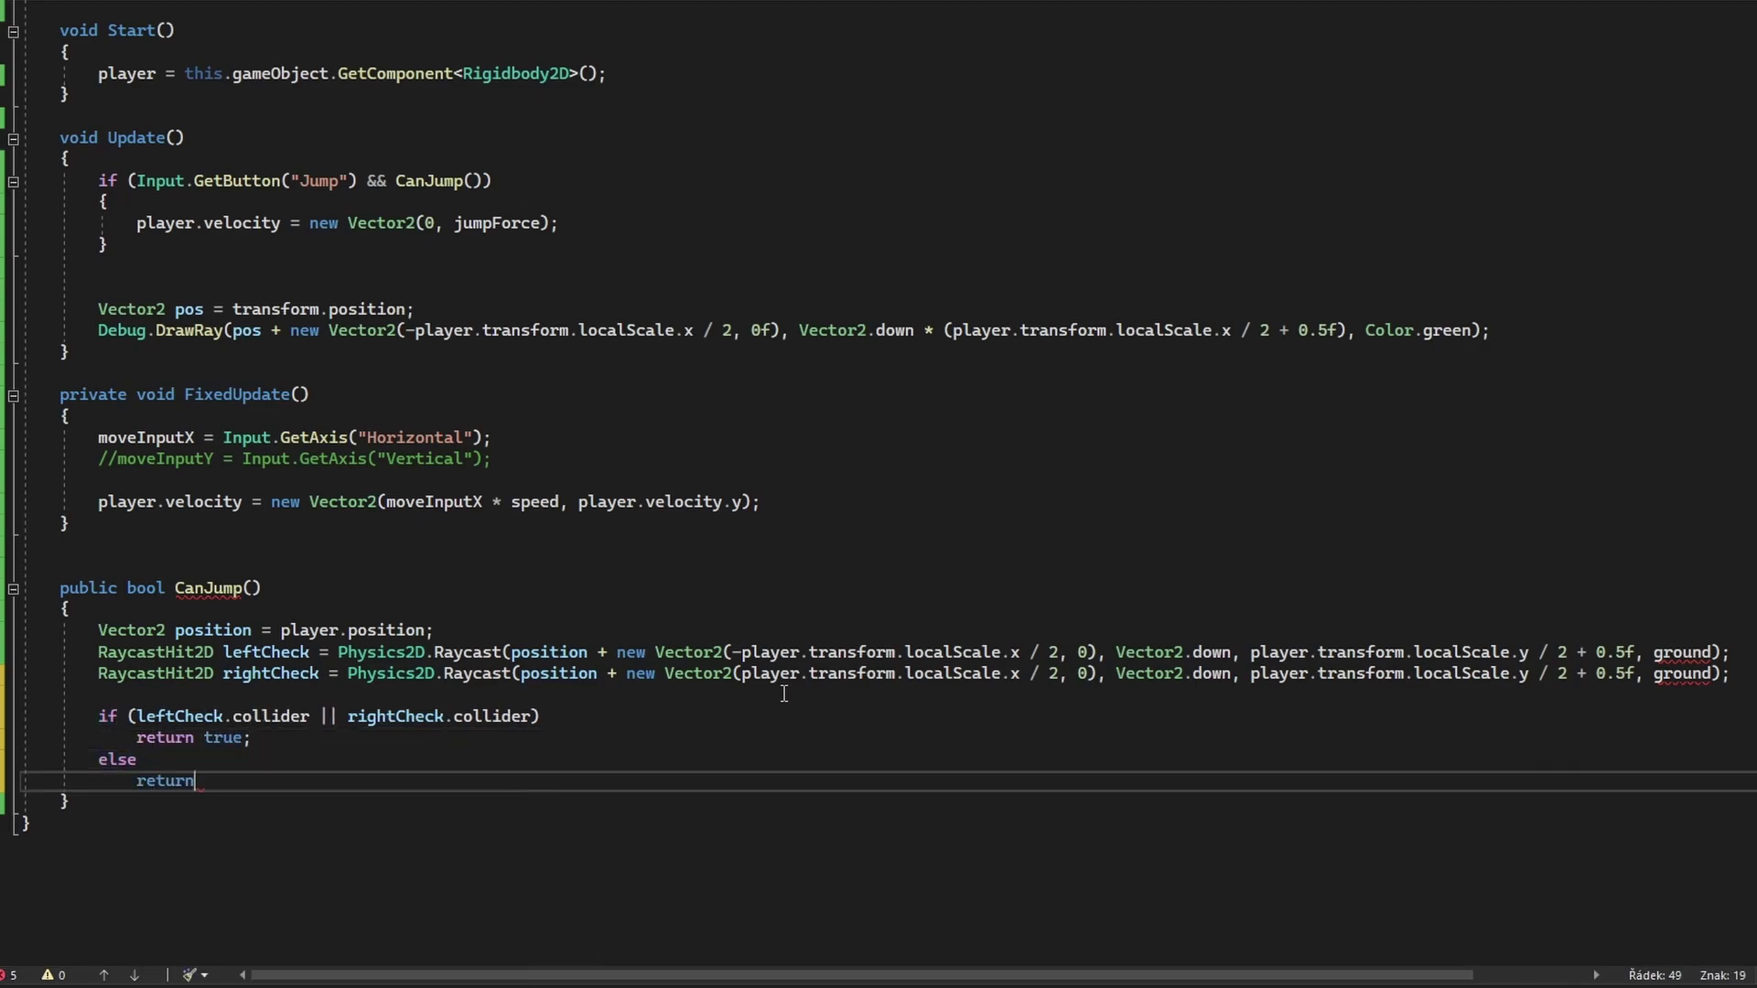
{"action": "type", "text": "false;"}
Highlight the if condition, return true, else and return false lines to review the check.
{"action": "scroll", "coordinate": [186, 691], "scroll_direction": "down", "scroll_amount": 1}
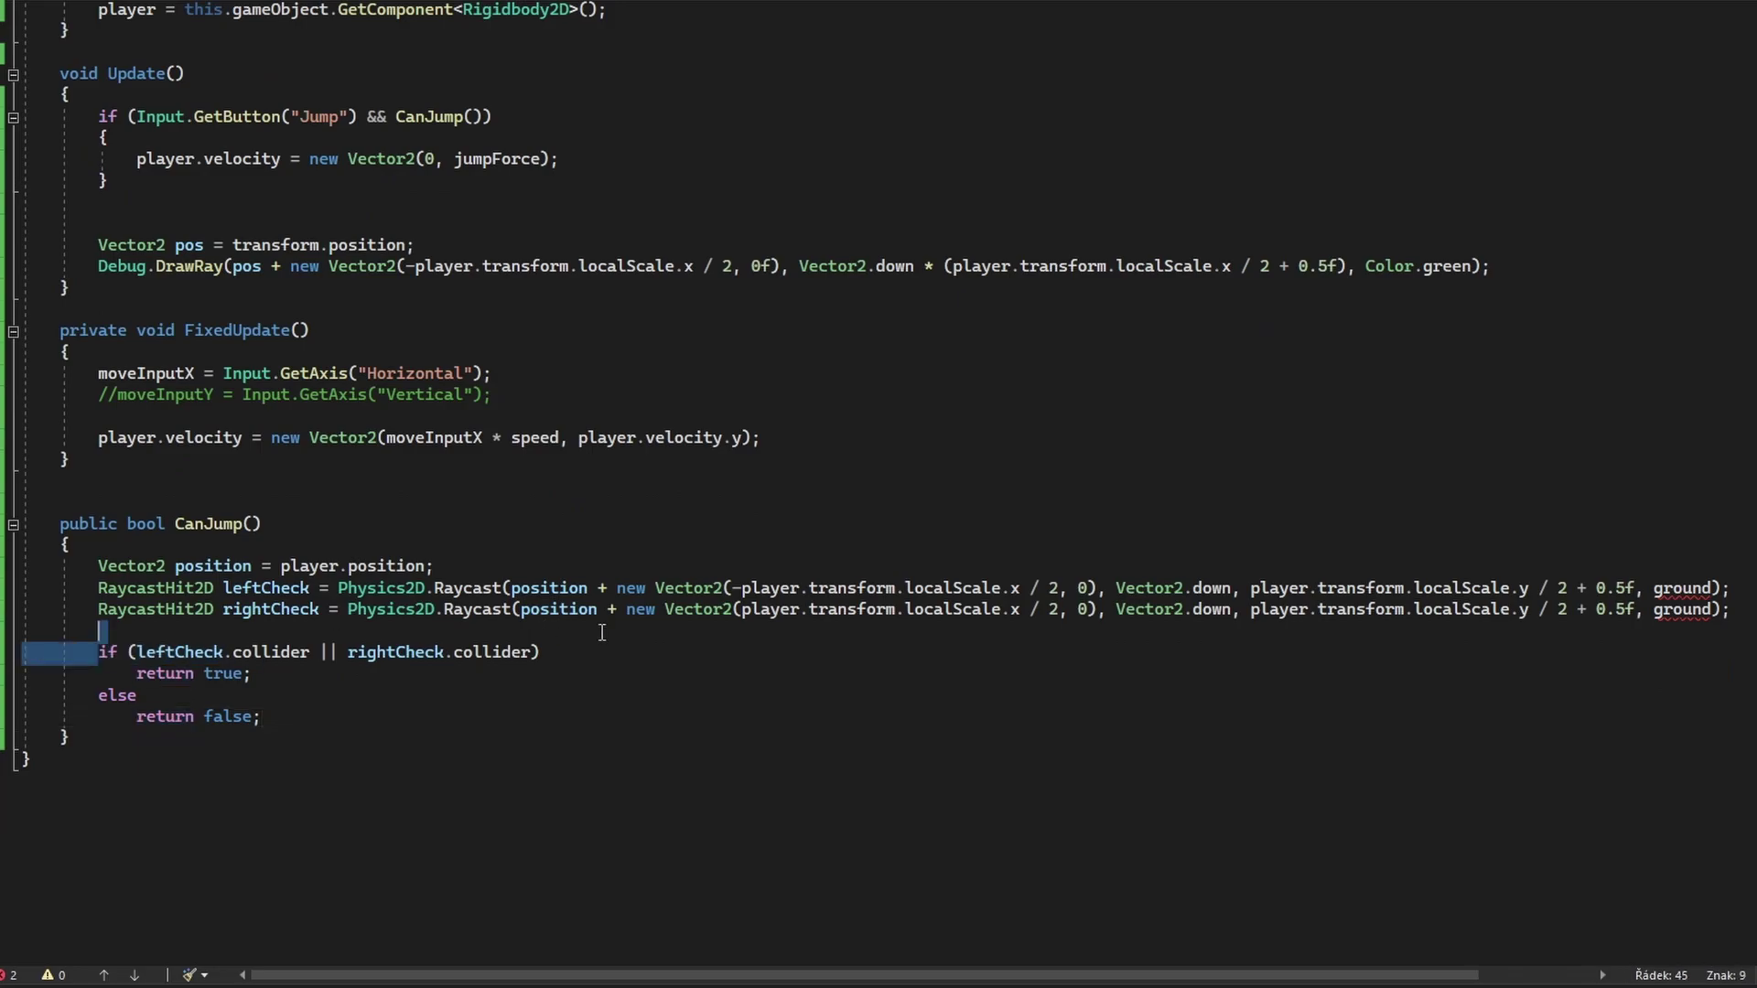
{"action": "left_click_drag", "start_coordinate": [105, 648], "coordinate": [542, 651]}
{"action": "left_click_drag", "start_coordinate": [252, 673], "coordinate": [137, 674]}
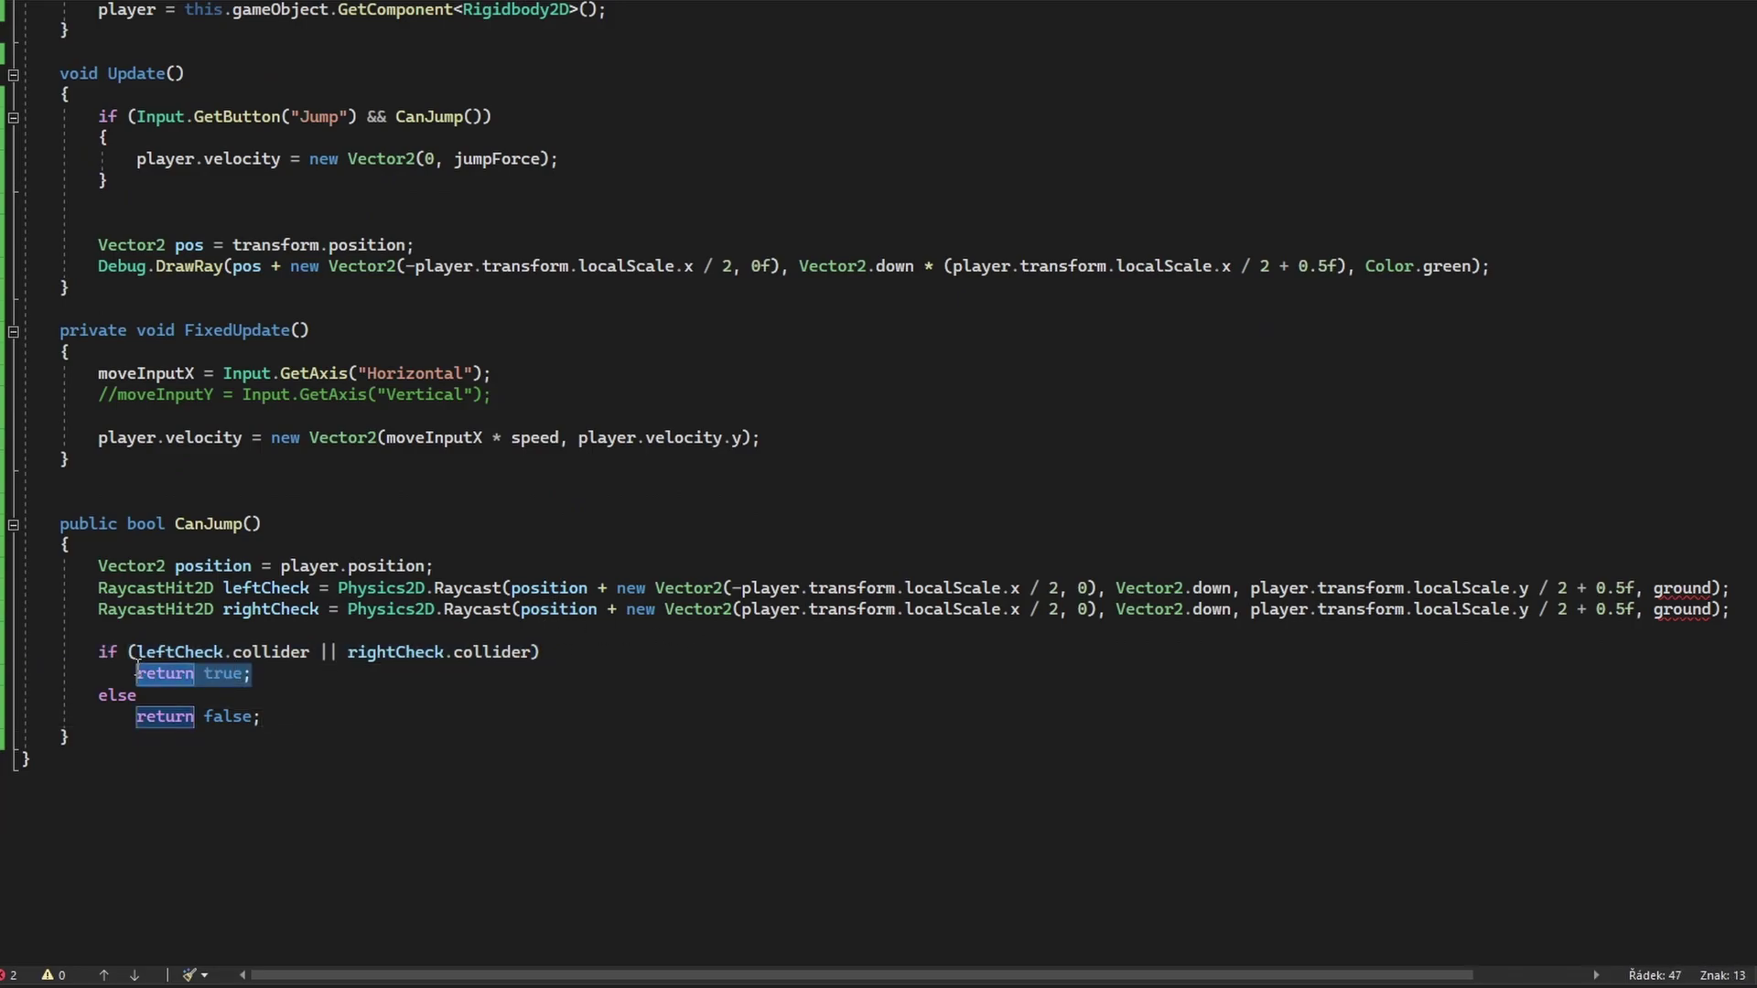
{"action": "left_click", "coordinate": [117, 696]}
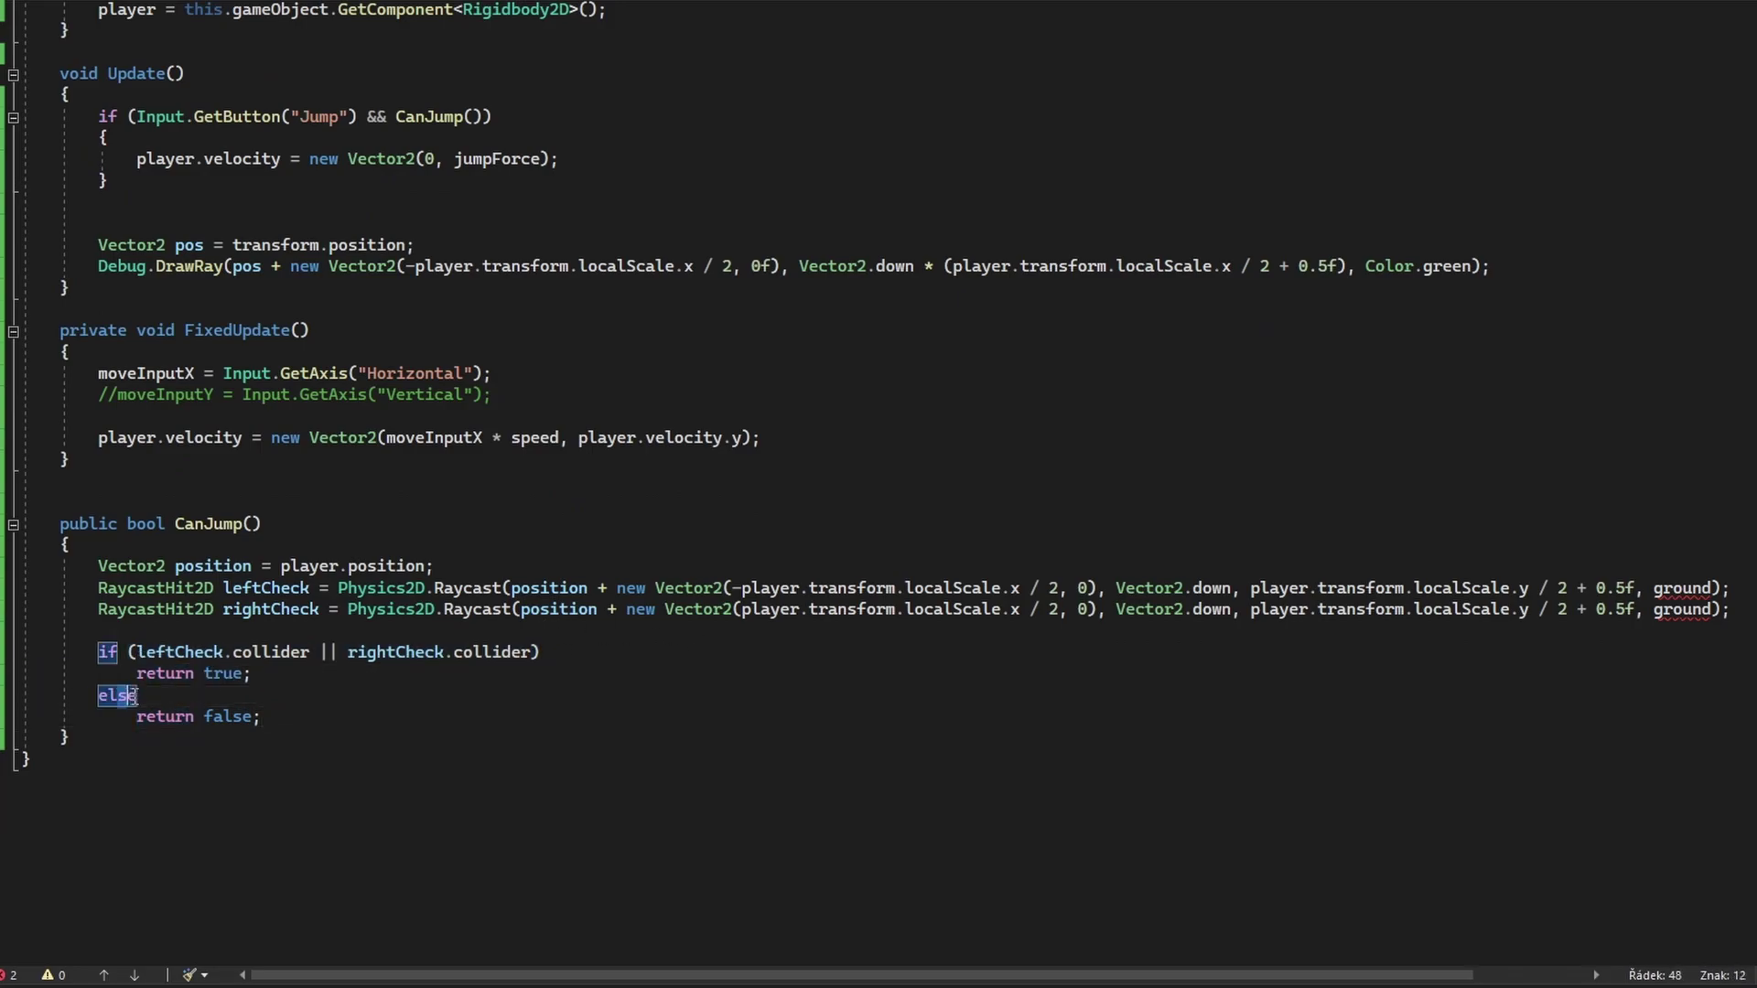
{"action": "left_click_drag", "start_coordinate": [261, 716], "coordinate": [137, 716]}
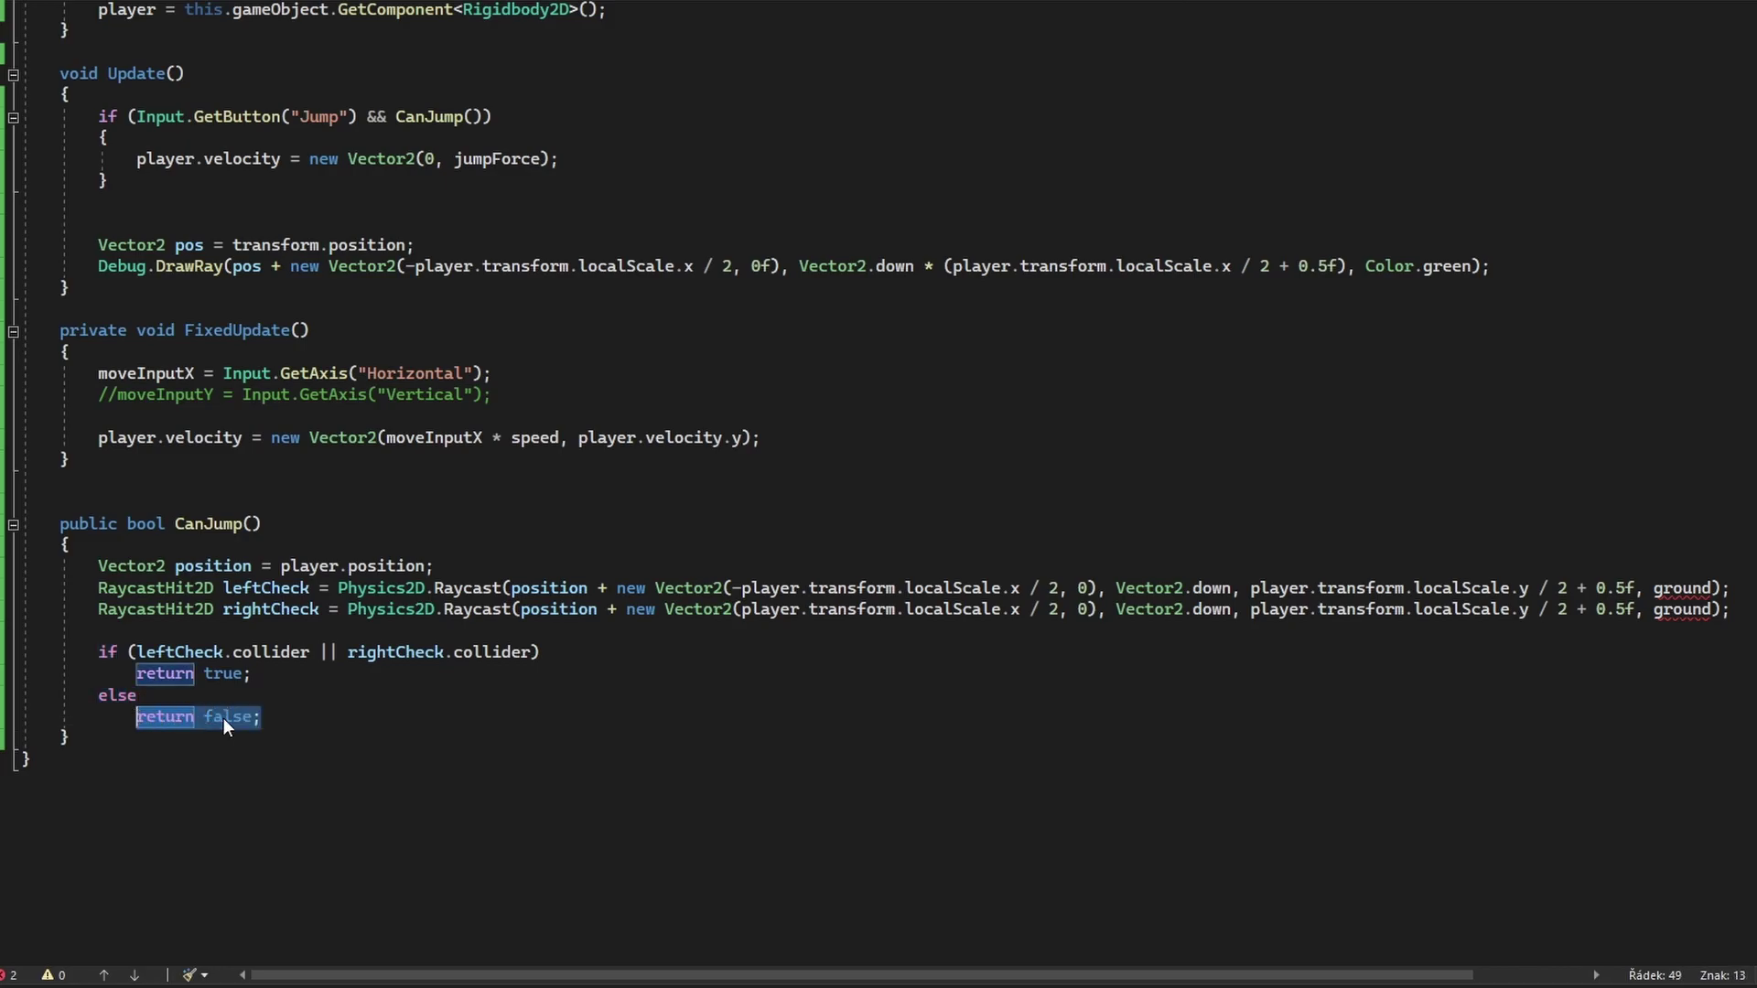
{"action": "scroll", "coordinate": [688, 676], "scroll_direction": "up", "scroll_amount": 2}
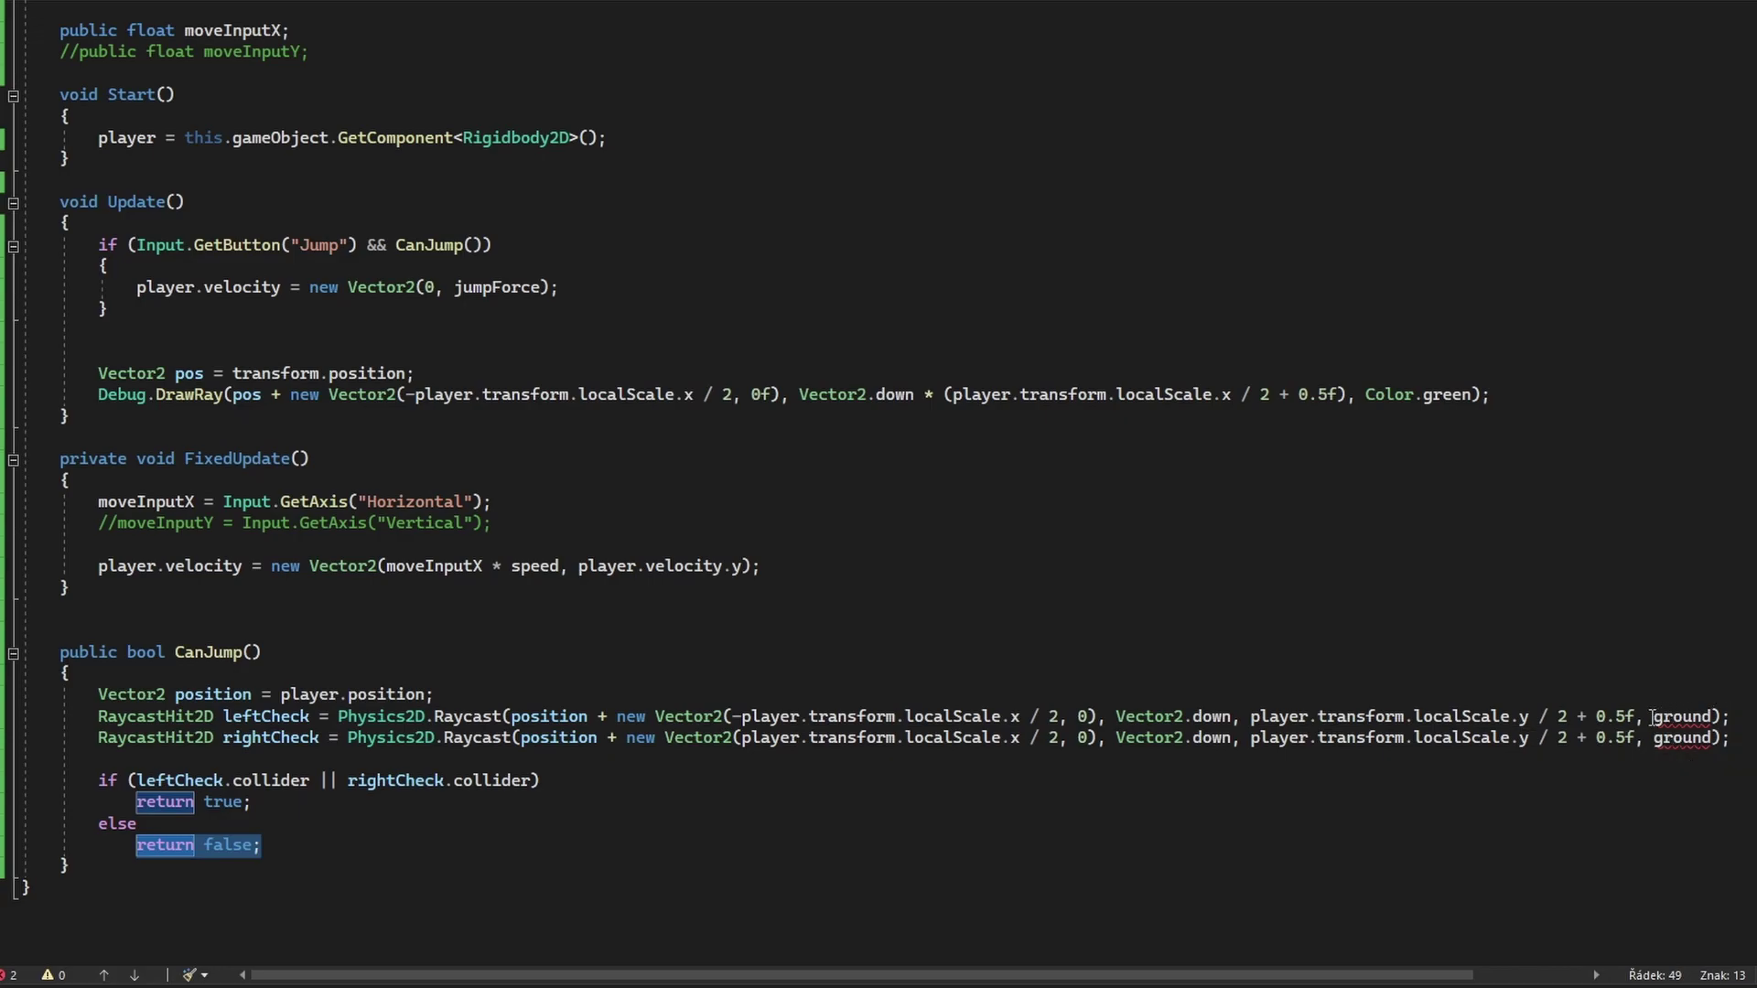
Add 'public LayerMask ground;' below the moveInputY field so the raycasts' ground argument resolves.
{"action": "left_click_drag", "start_coordinate": [1654, 717], "coordinate": [1716, 717]}
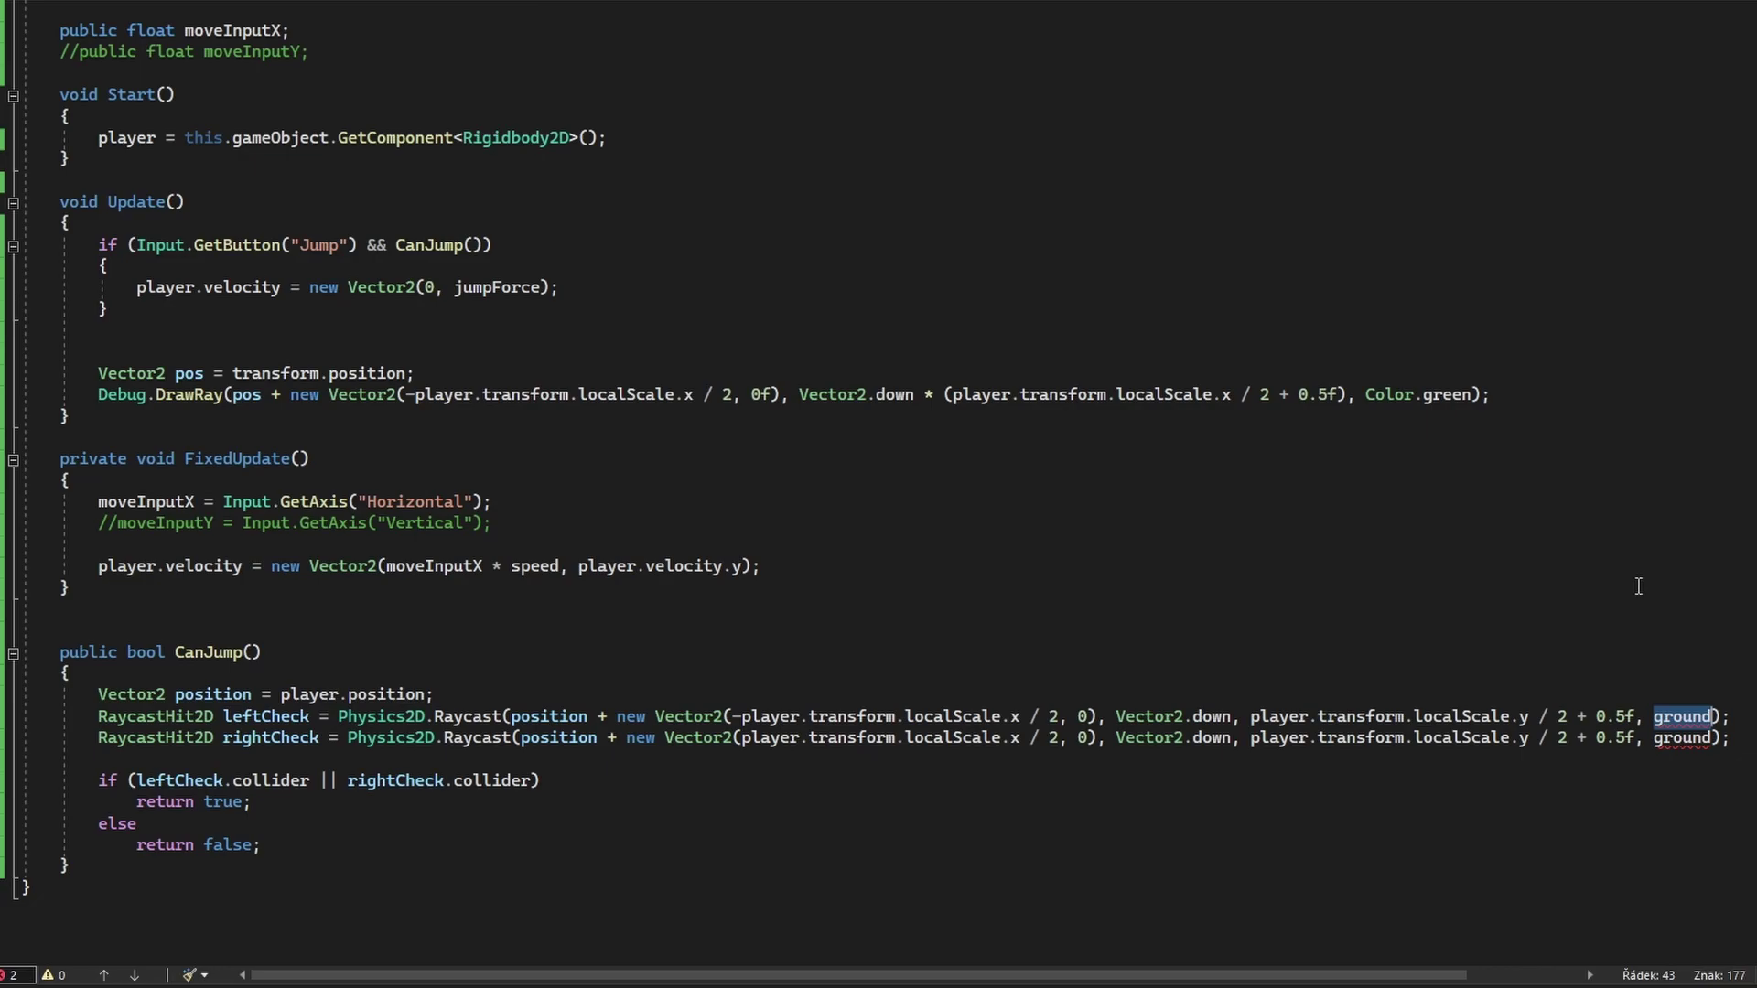
{"action": "scroll", "coordinate": [1625, 600], "scroll_direction": "up", "scroll_amount": 2}
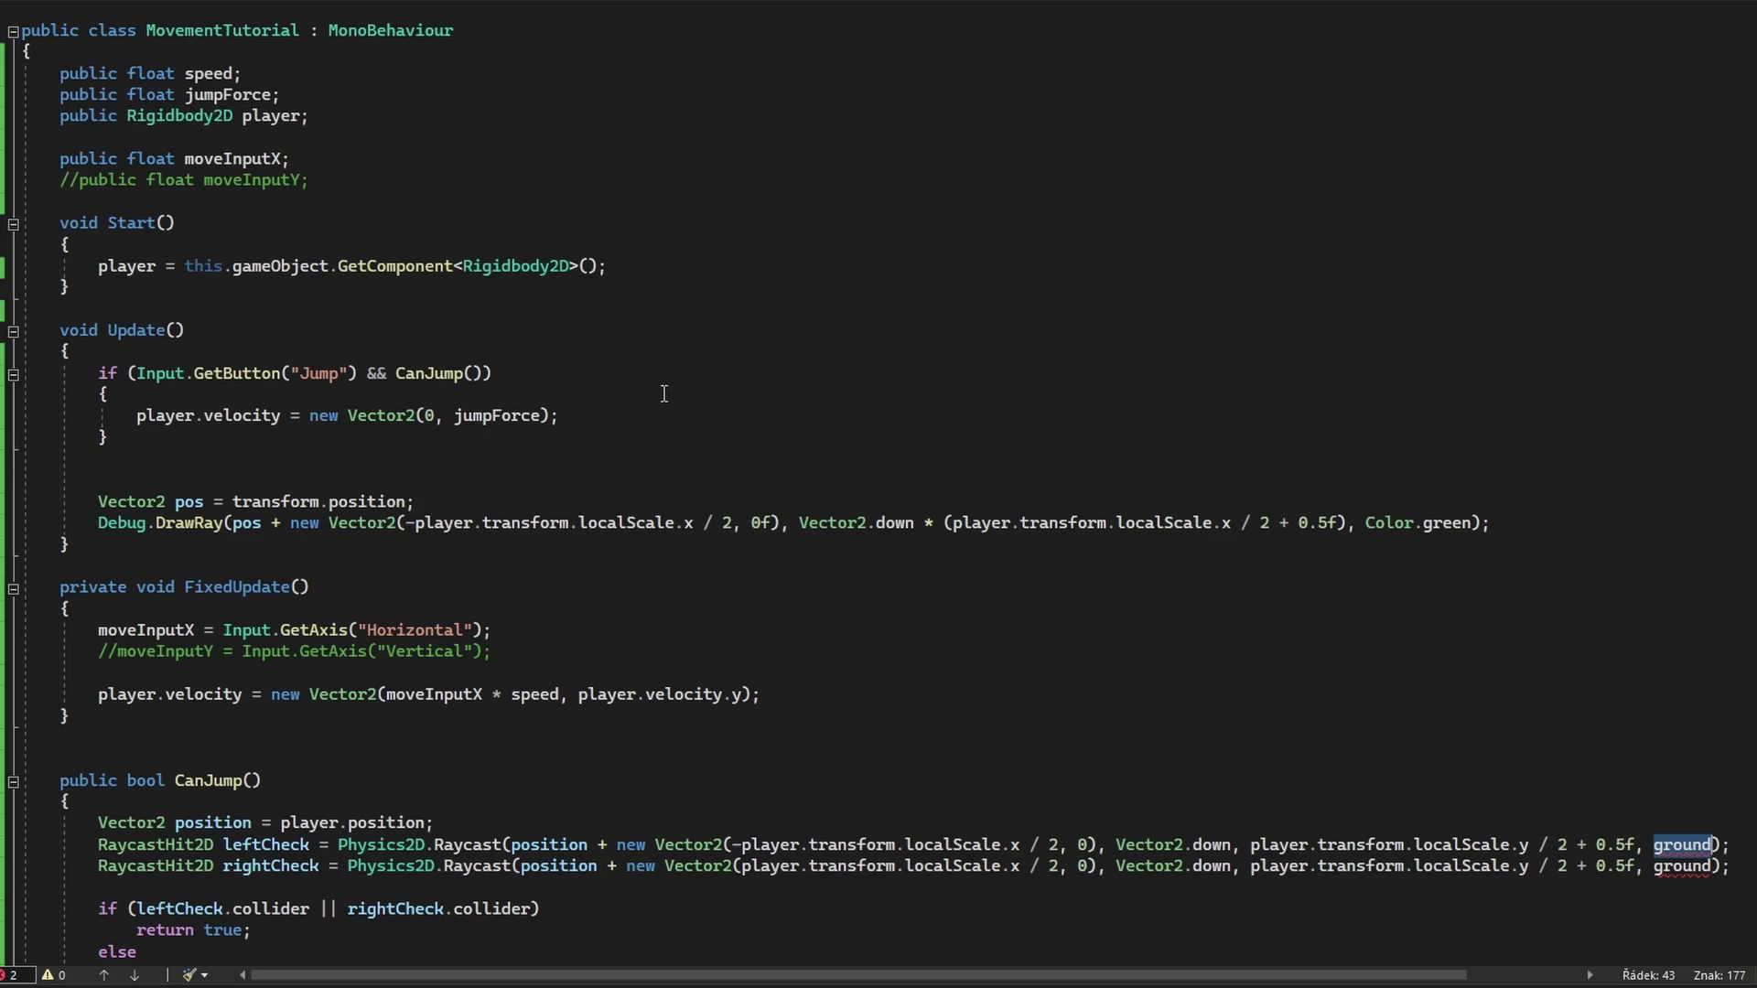
{"action": "scroll", "coordinate": [325, 257], "scroll_direction": "up", "scroll_amount": 1}
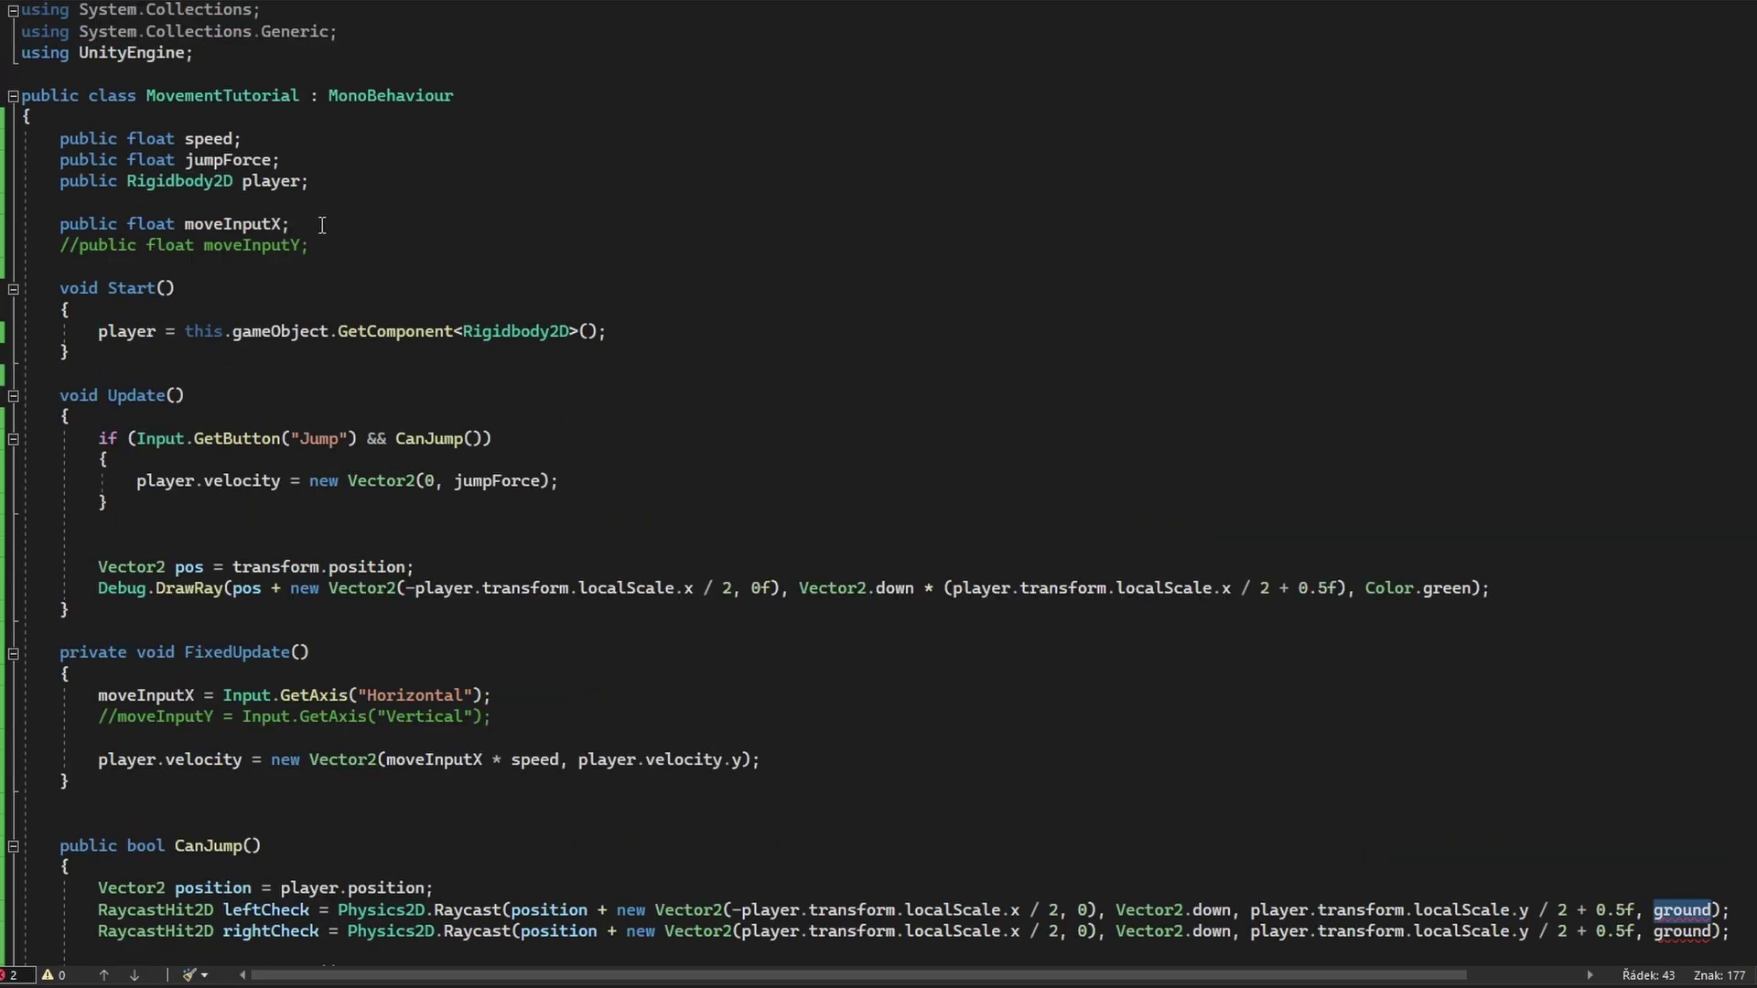
{"action": "left_click", "coordinate": [334, 245]}
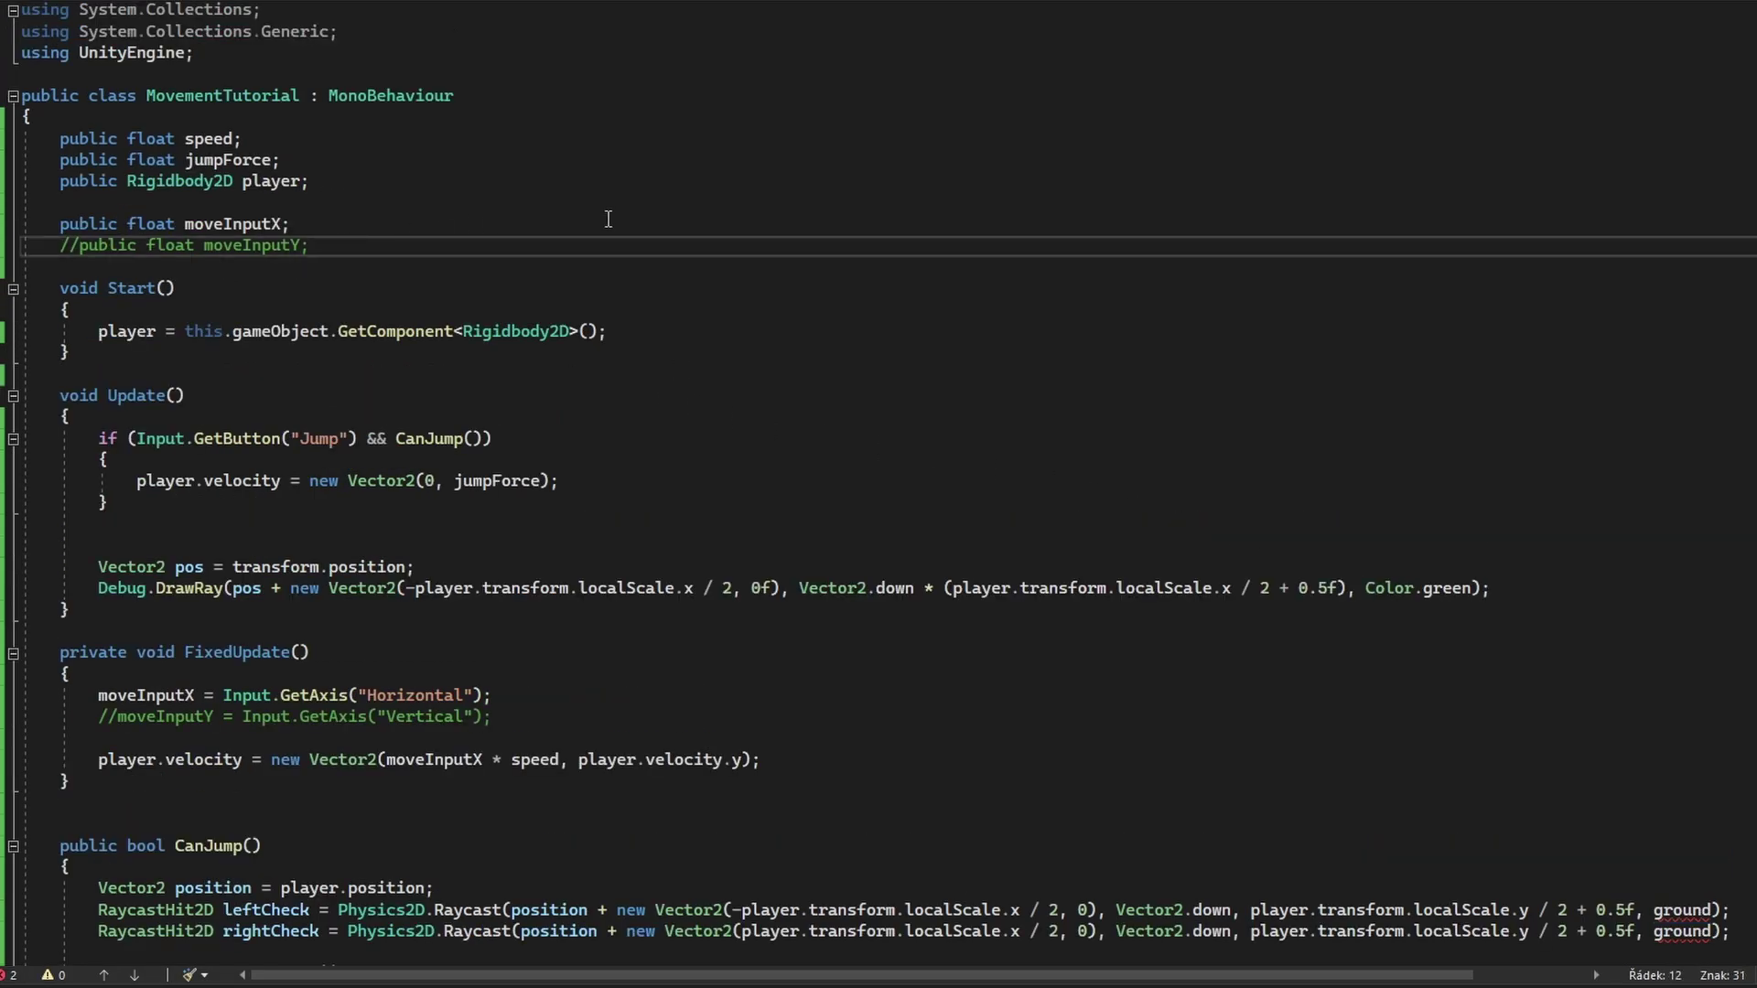
{"action": "key", "text": "Return"}
{"action": "key", "text": "Return"}
{"action": "type", "text": "public"}
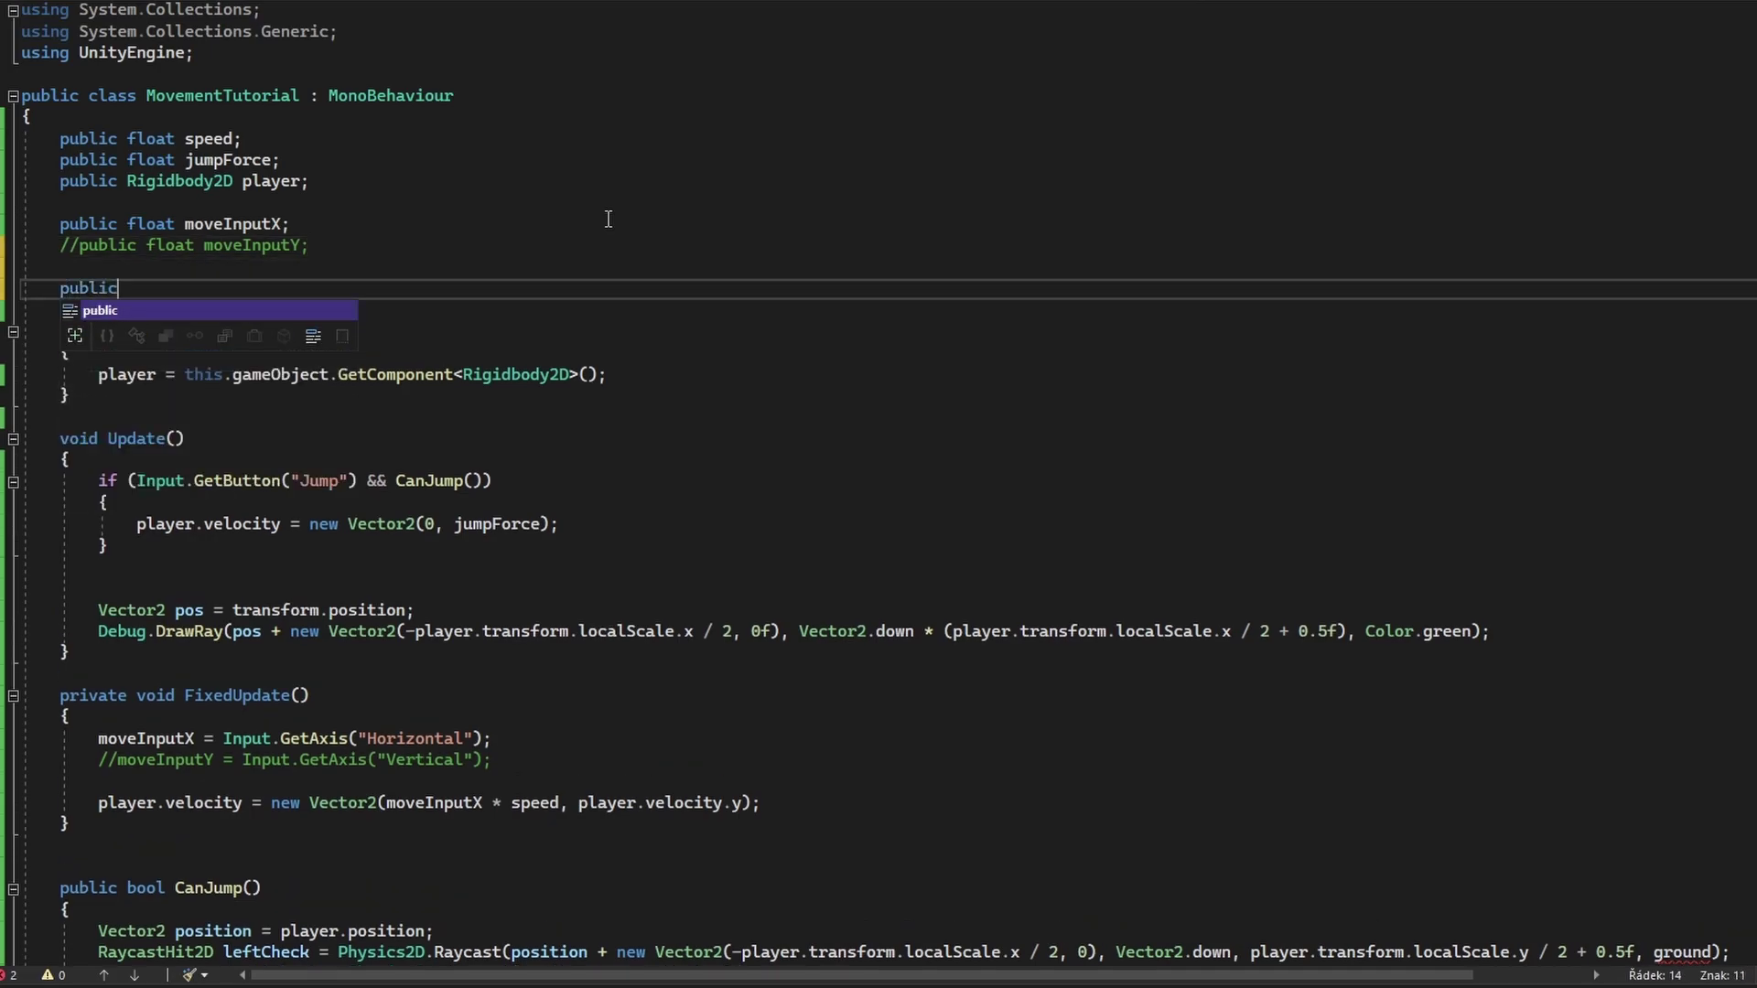
{"action": "type", "text": " LayerMask "}
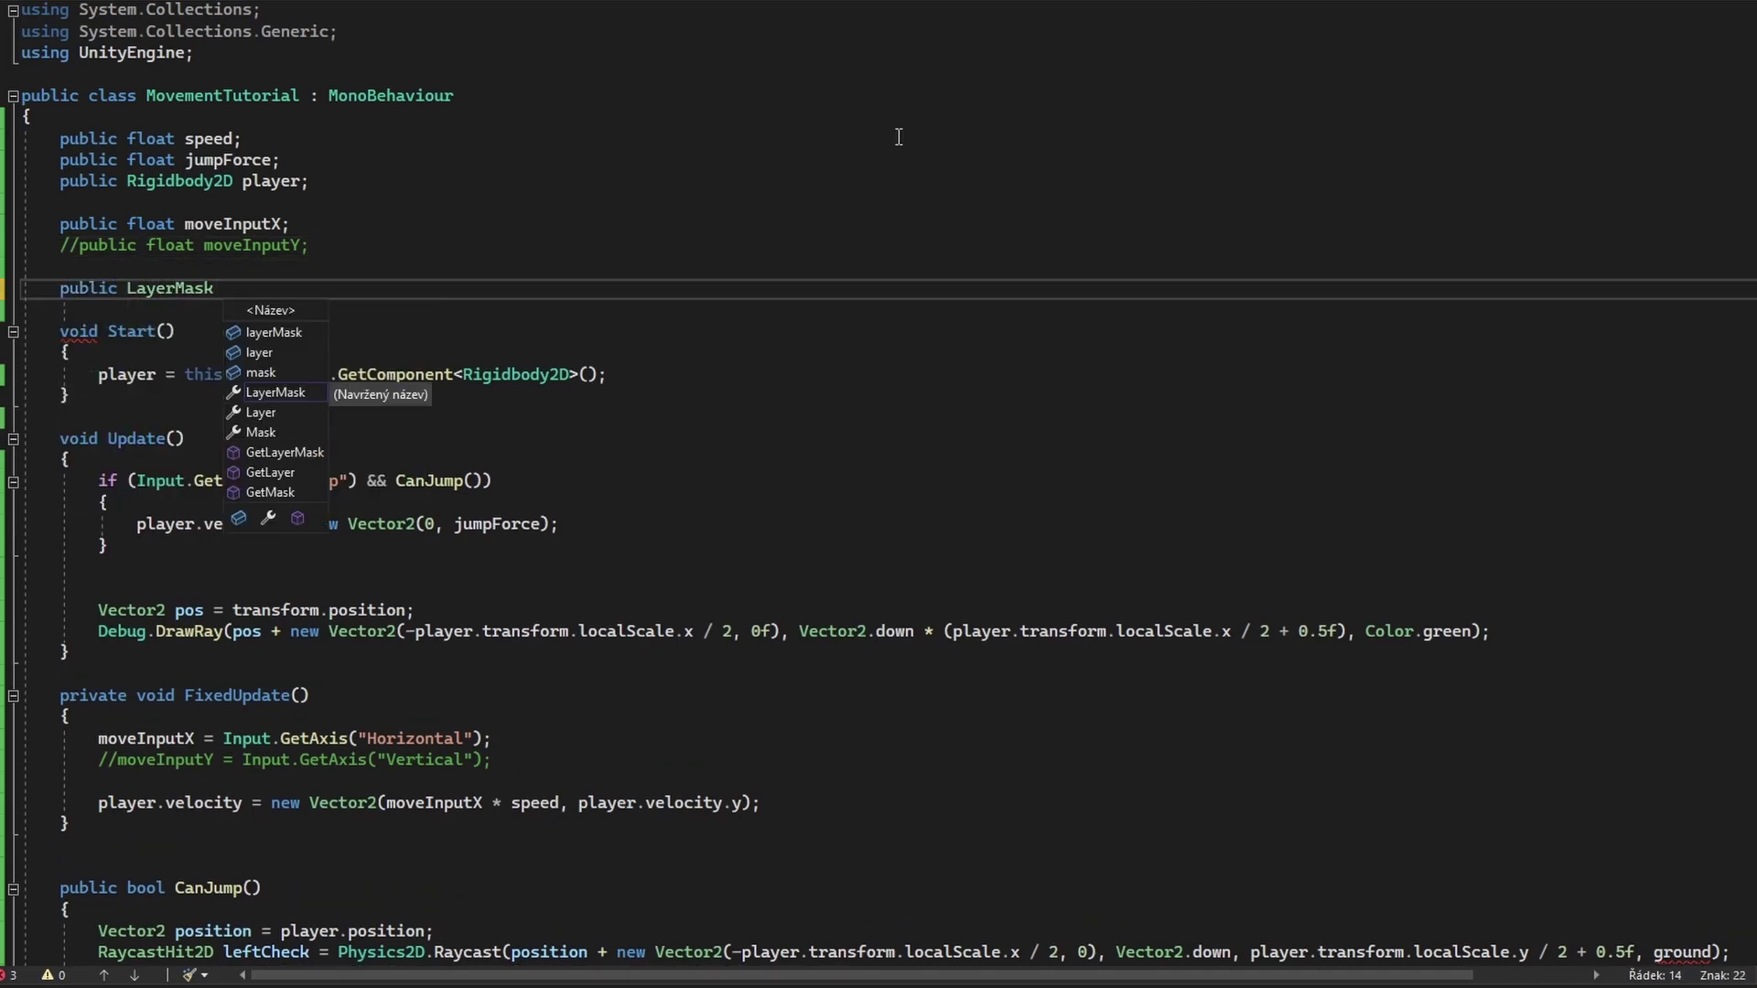
{"action": "type", "text": "ground;"}
{"action": "scroll", "coordinate": [1619, 652], "scroll_direction": "down", "scroll_amount": 4}
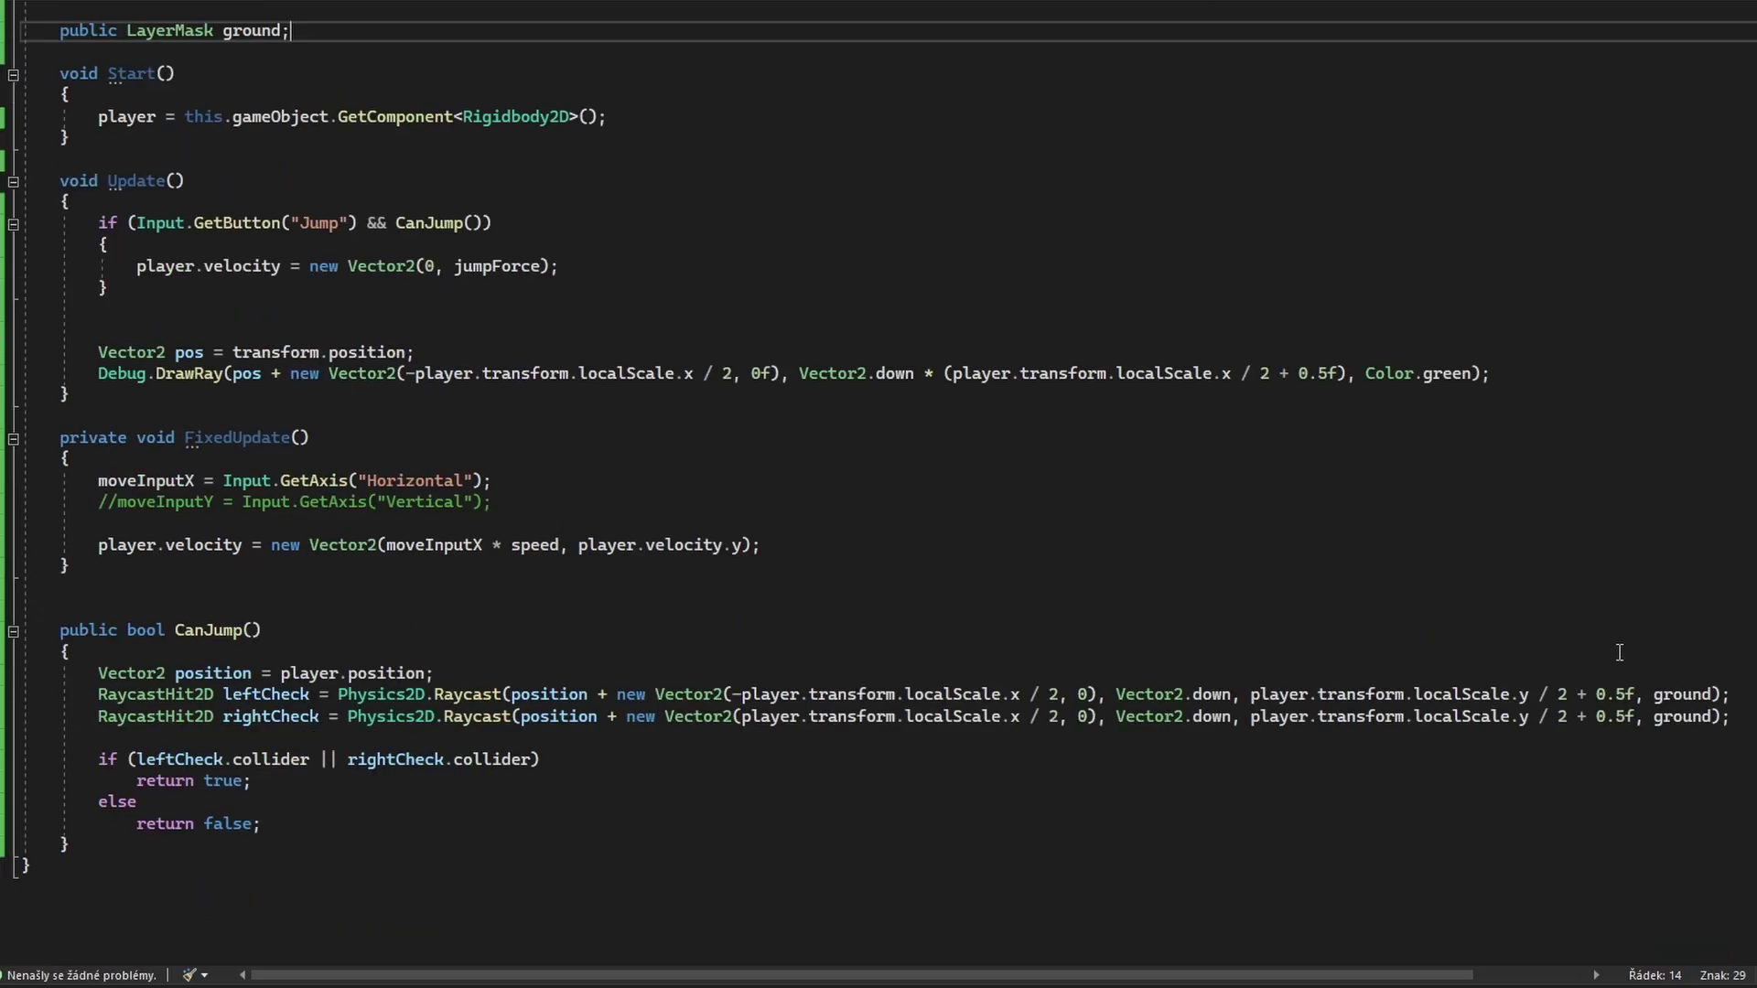
{"action": "left_click", "coordinate": [1661, 695]}
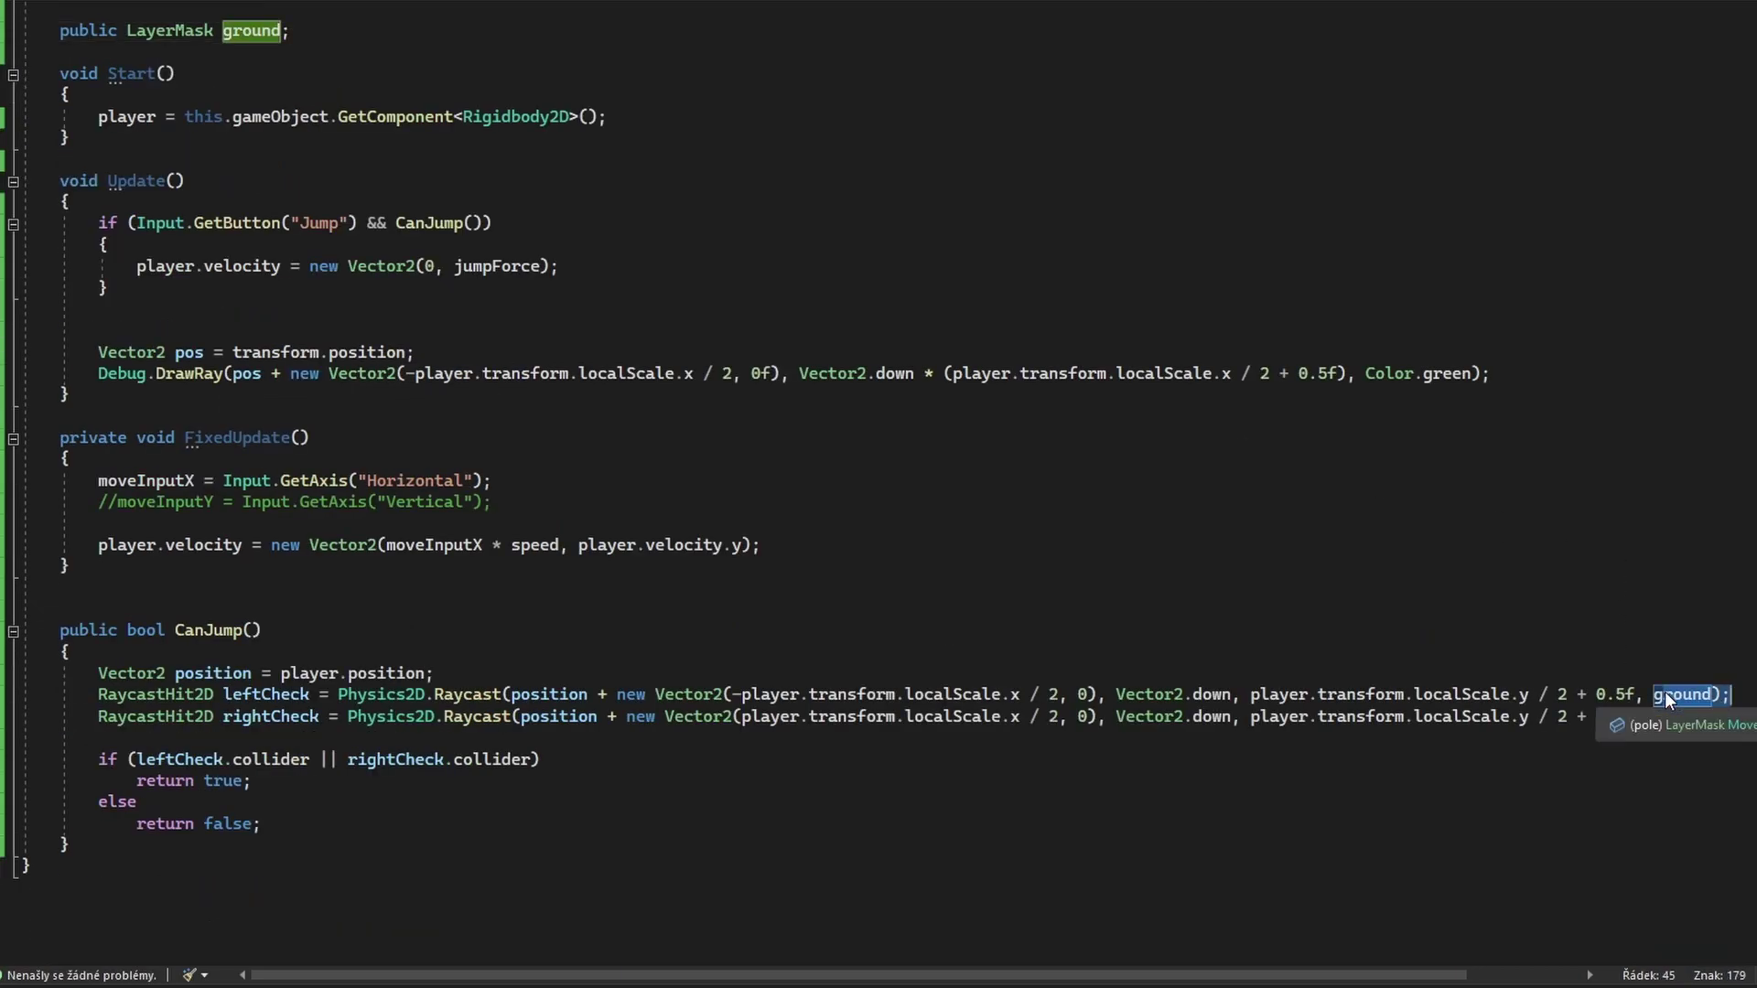
{"action": "scroll", "coordinate": [1555, 617], "scroll_direction": "up", "scroll_amount": 2}
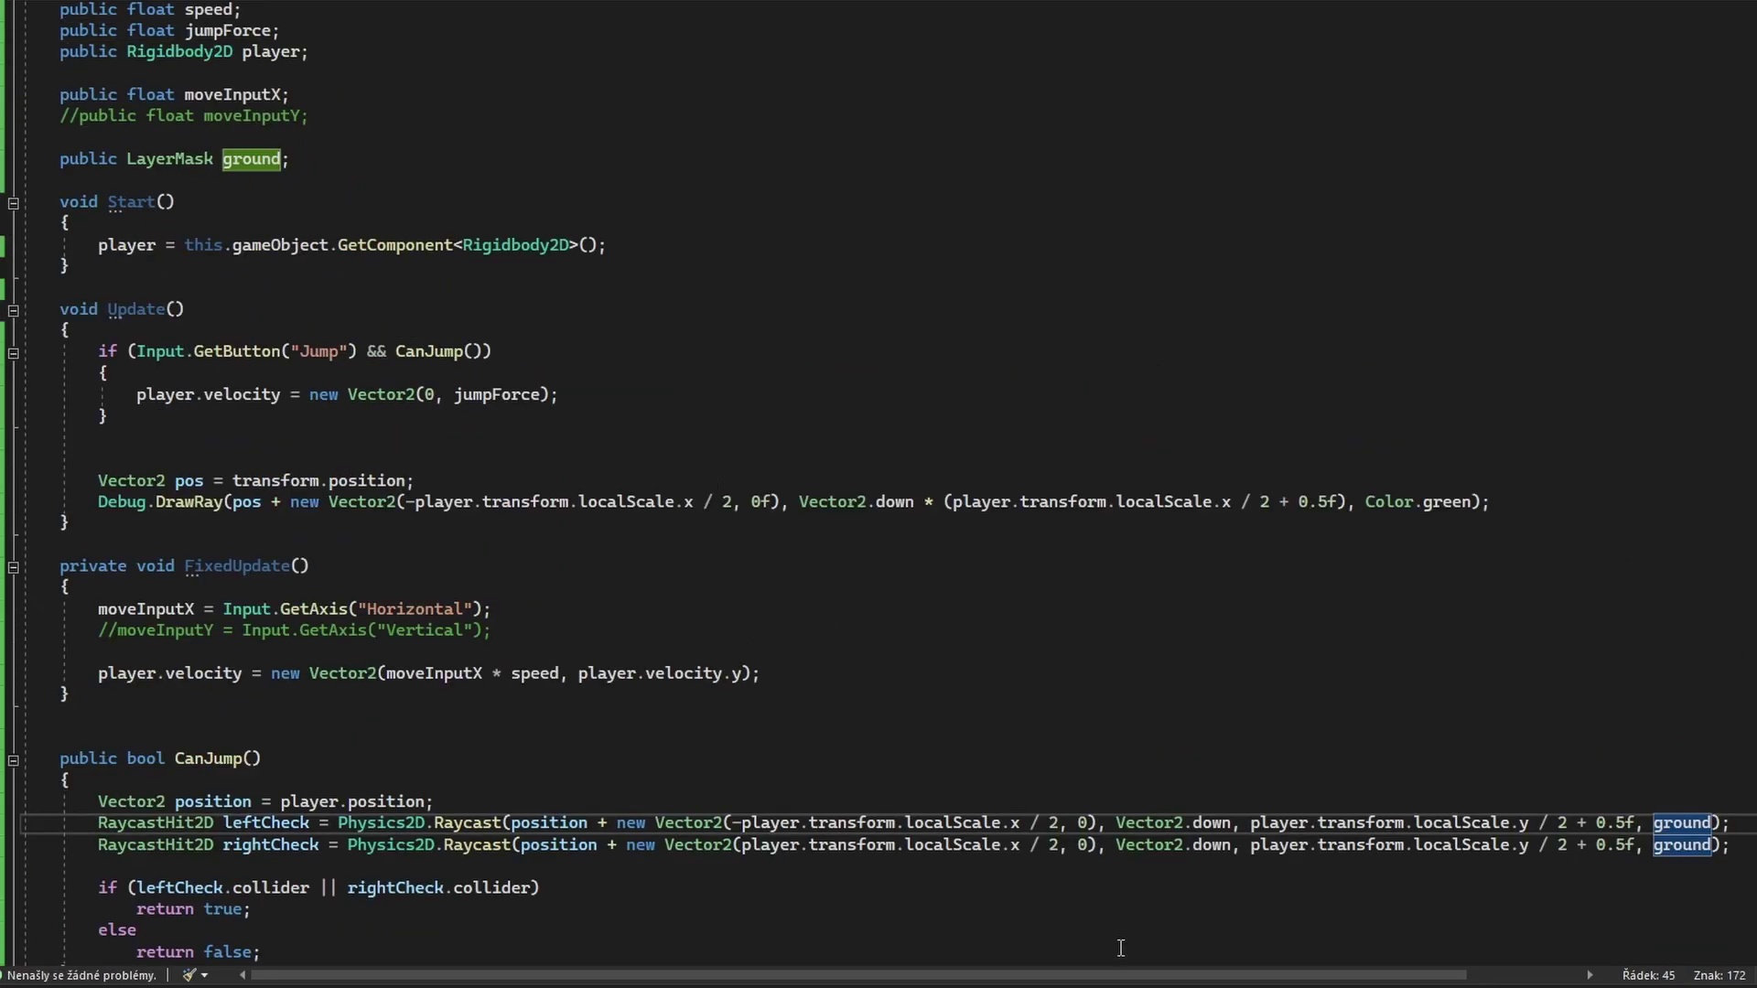
In Unity, set the player's Jump Force to 5 and its Ground mask to Platforms.
{"action": "key", "text": "alt+Tab"}
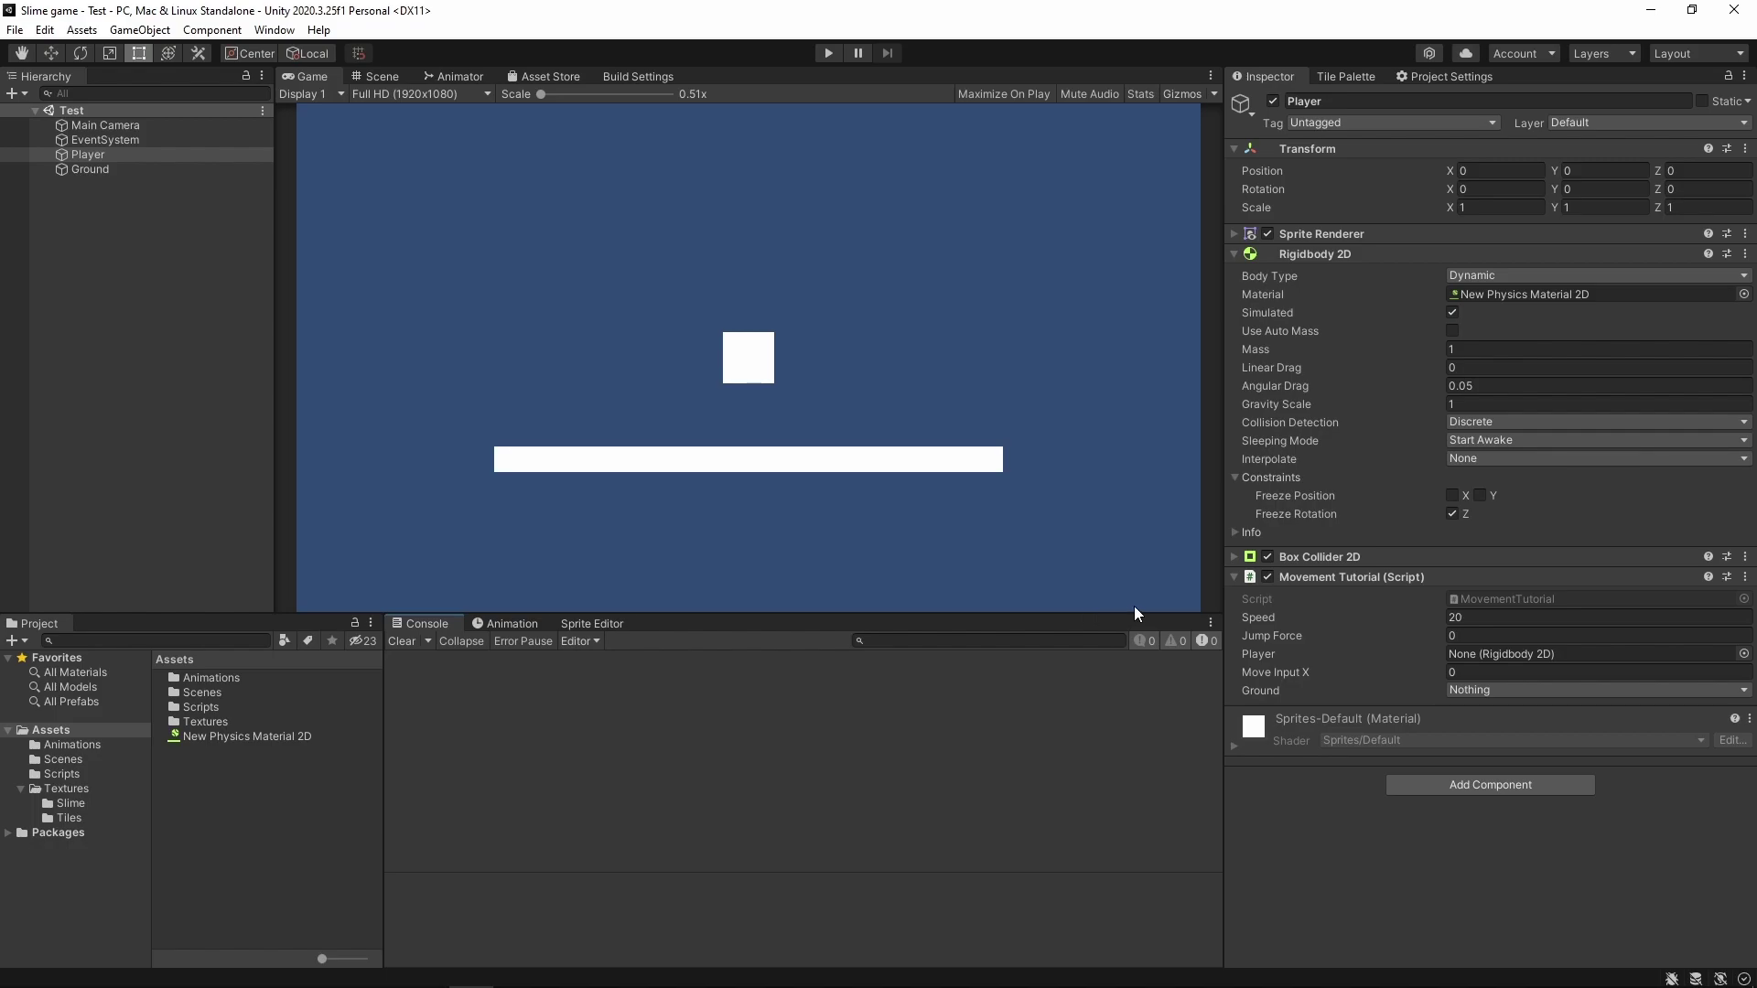
{"action": "left_click", "coordinate": [1478, 636]}
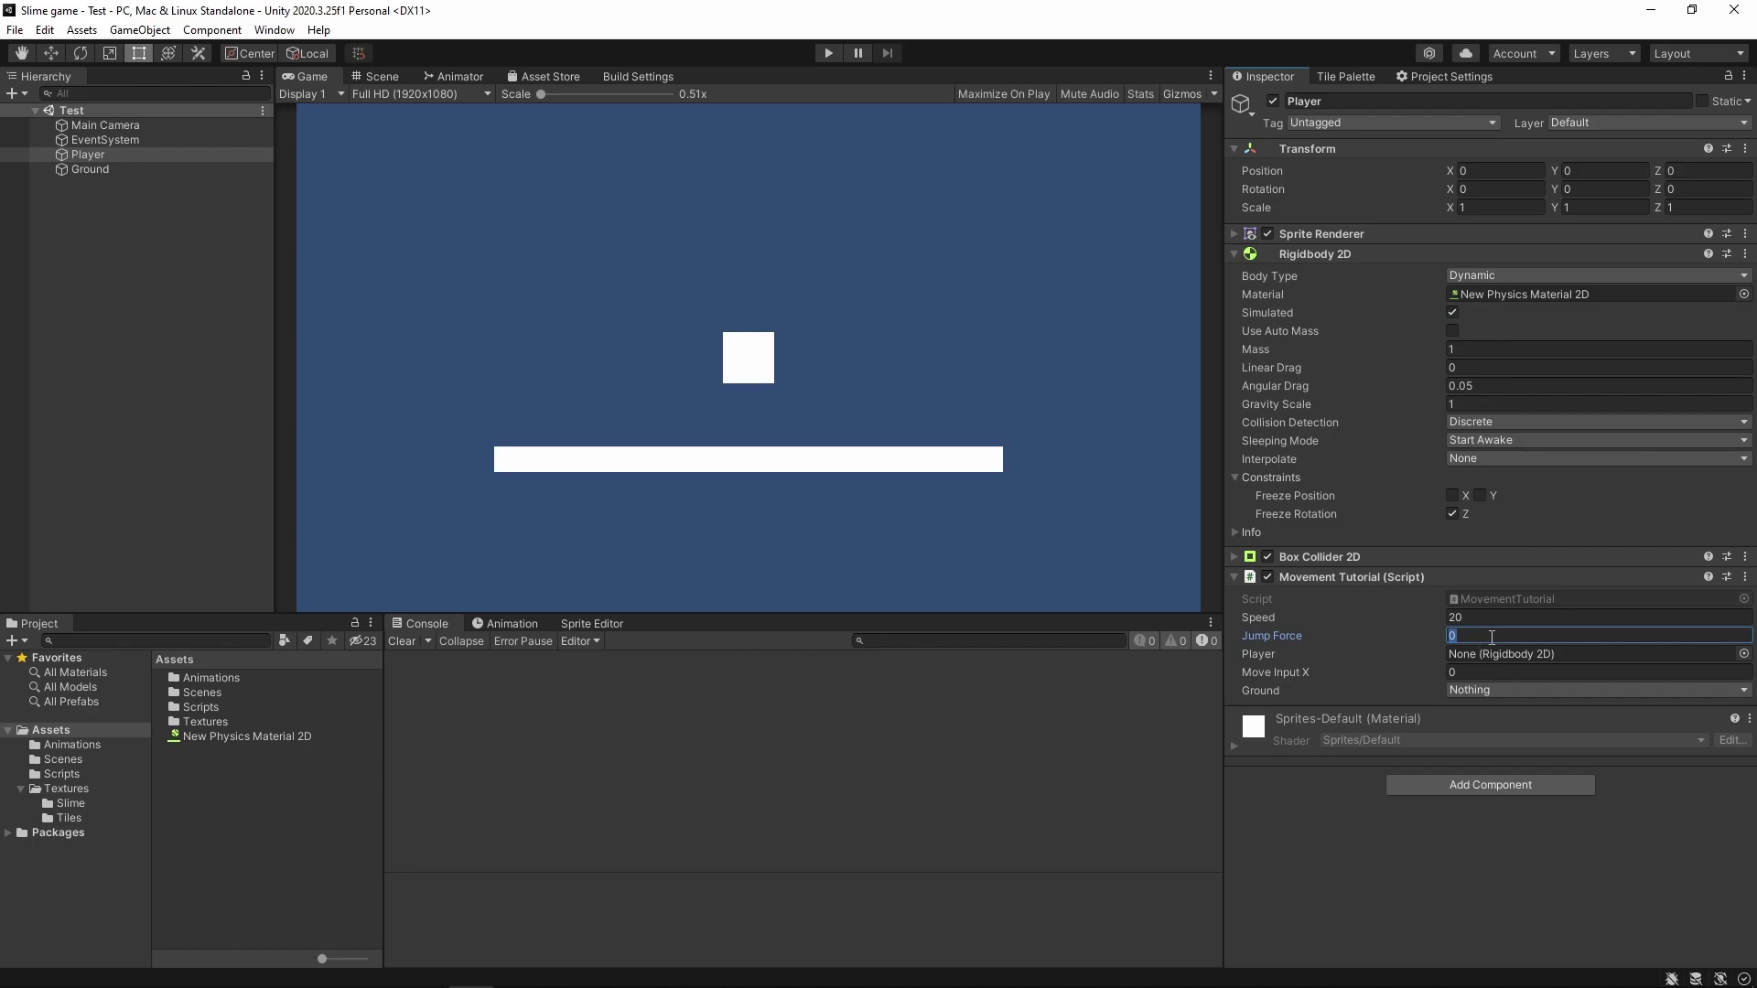
{"action": "type", "text": "5"}
{"action": "key", "text": "ctrl+s"}
{"action": "key", "text": "Tab"}
{"action": "type", "text": "5"}
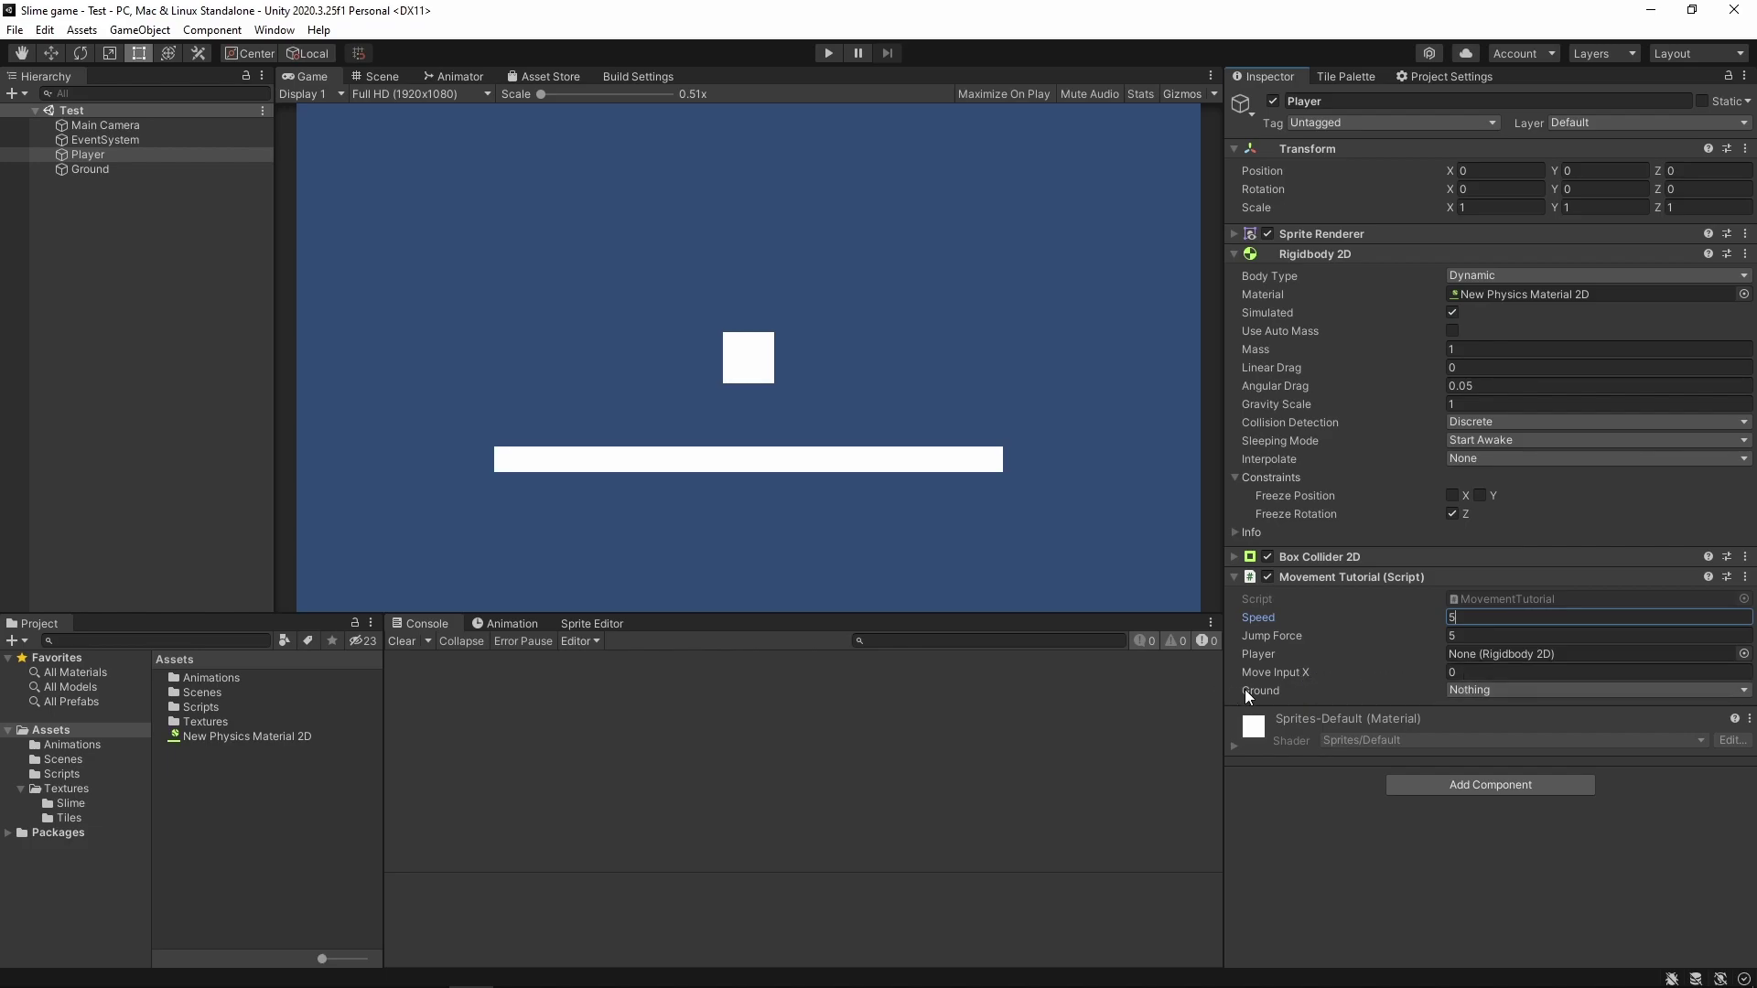
{"action": "left_click", "coordinate": [1491, 692]}
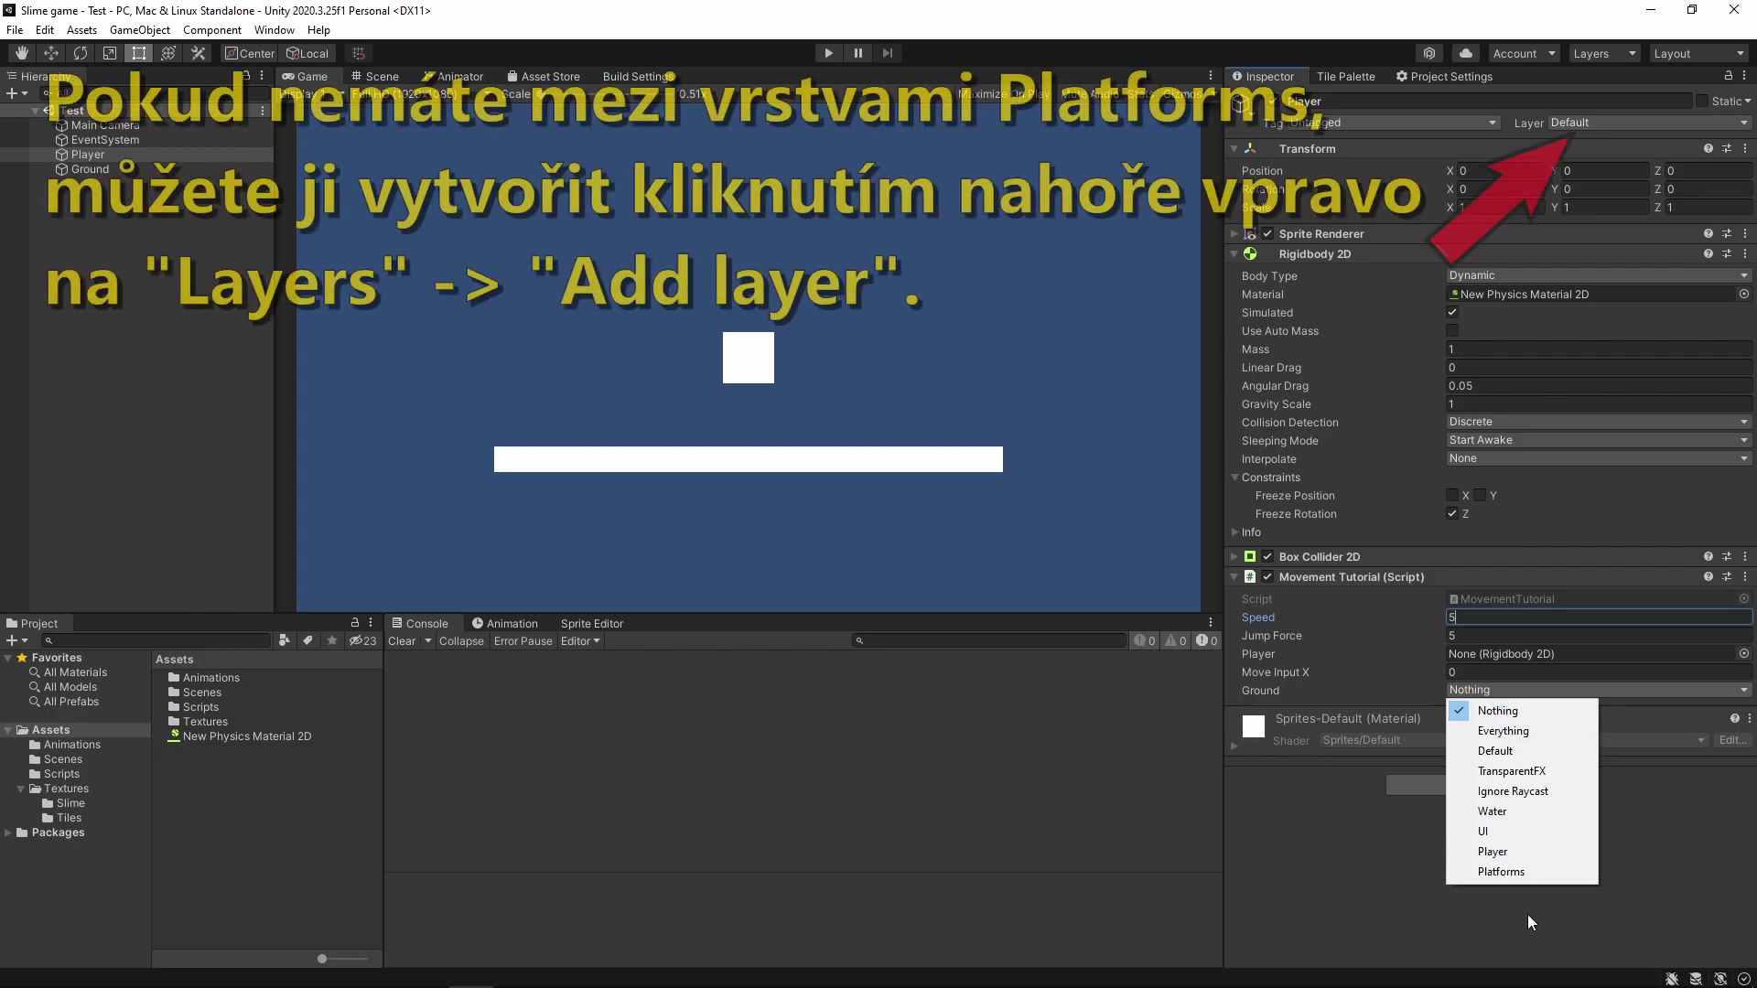
{"action": "left_click", "coordinate": [1495, 871]}
Put the Ground object on the Platforms layer and save the scene.
{"action": "left_click", "coordinate": [90, 169]}
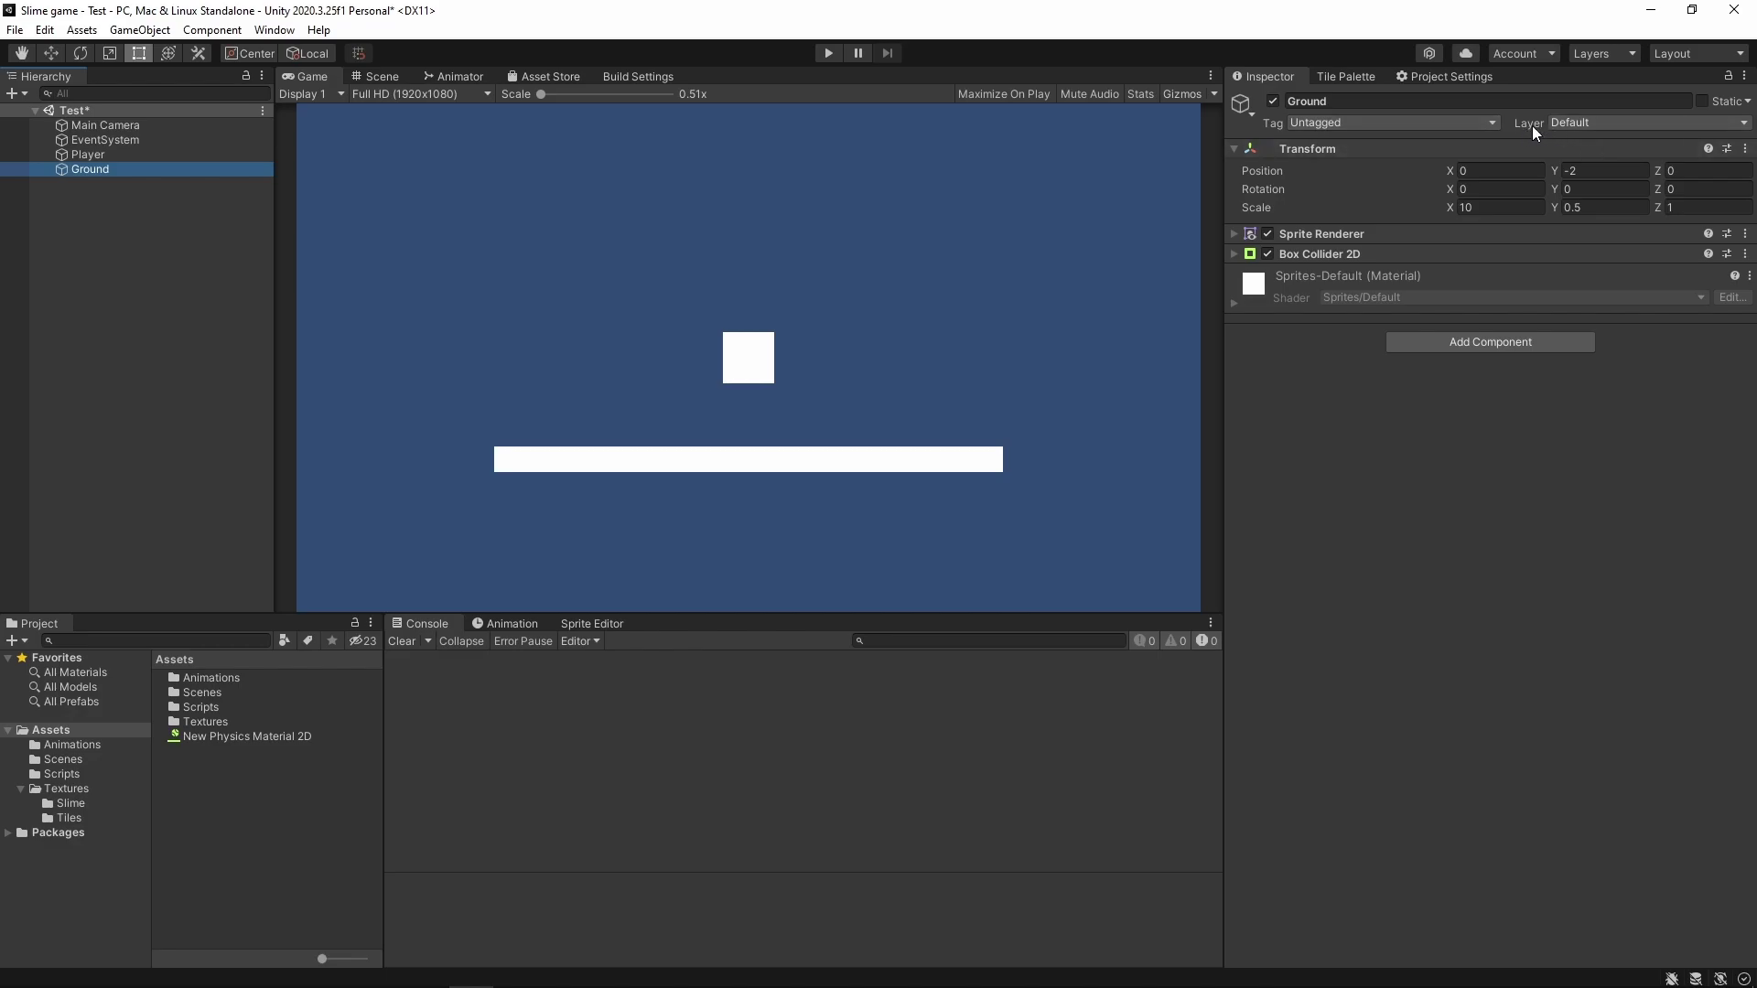
{"action": "left_click", "coordinate": [1590, 123]}
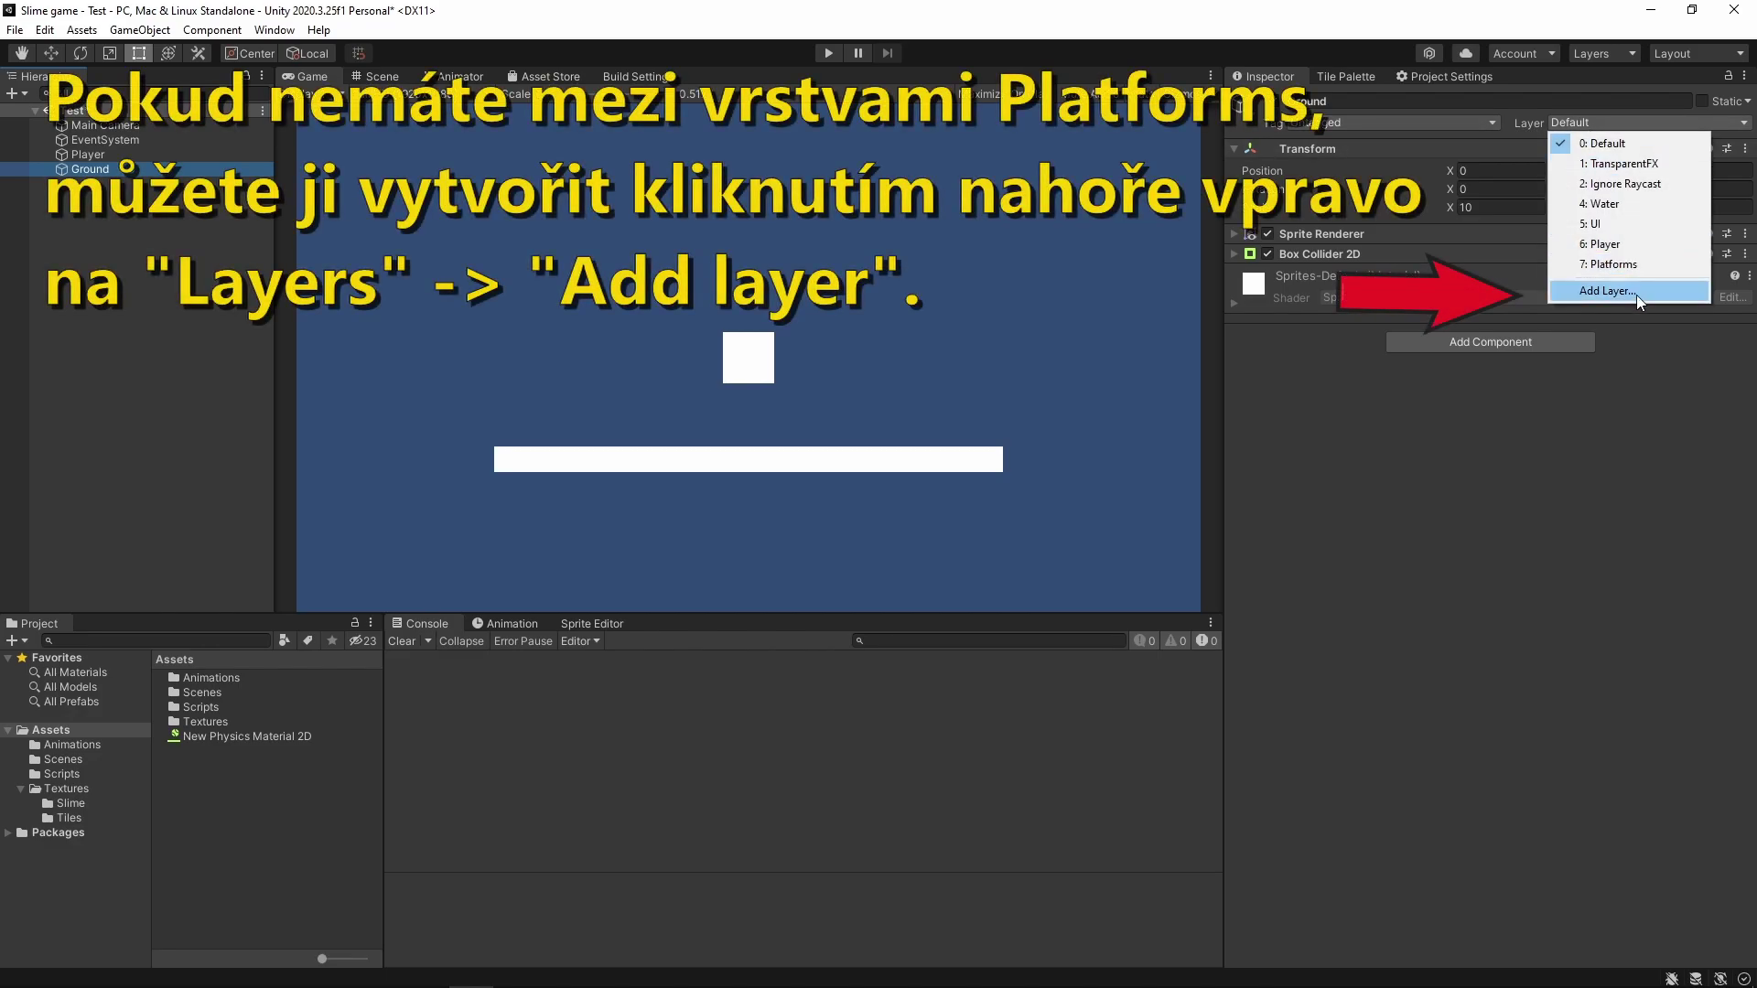
{"action": "left_click", "coordinate": [1618, 269]}
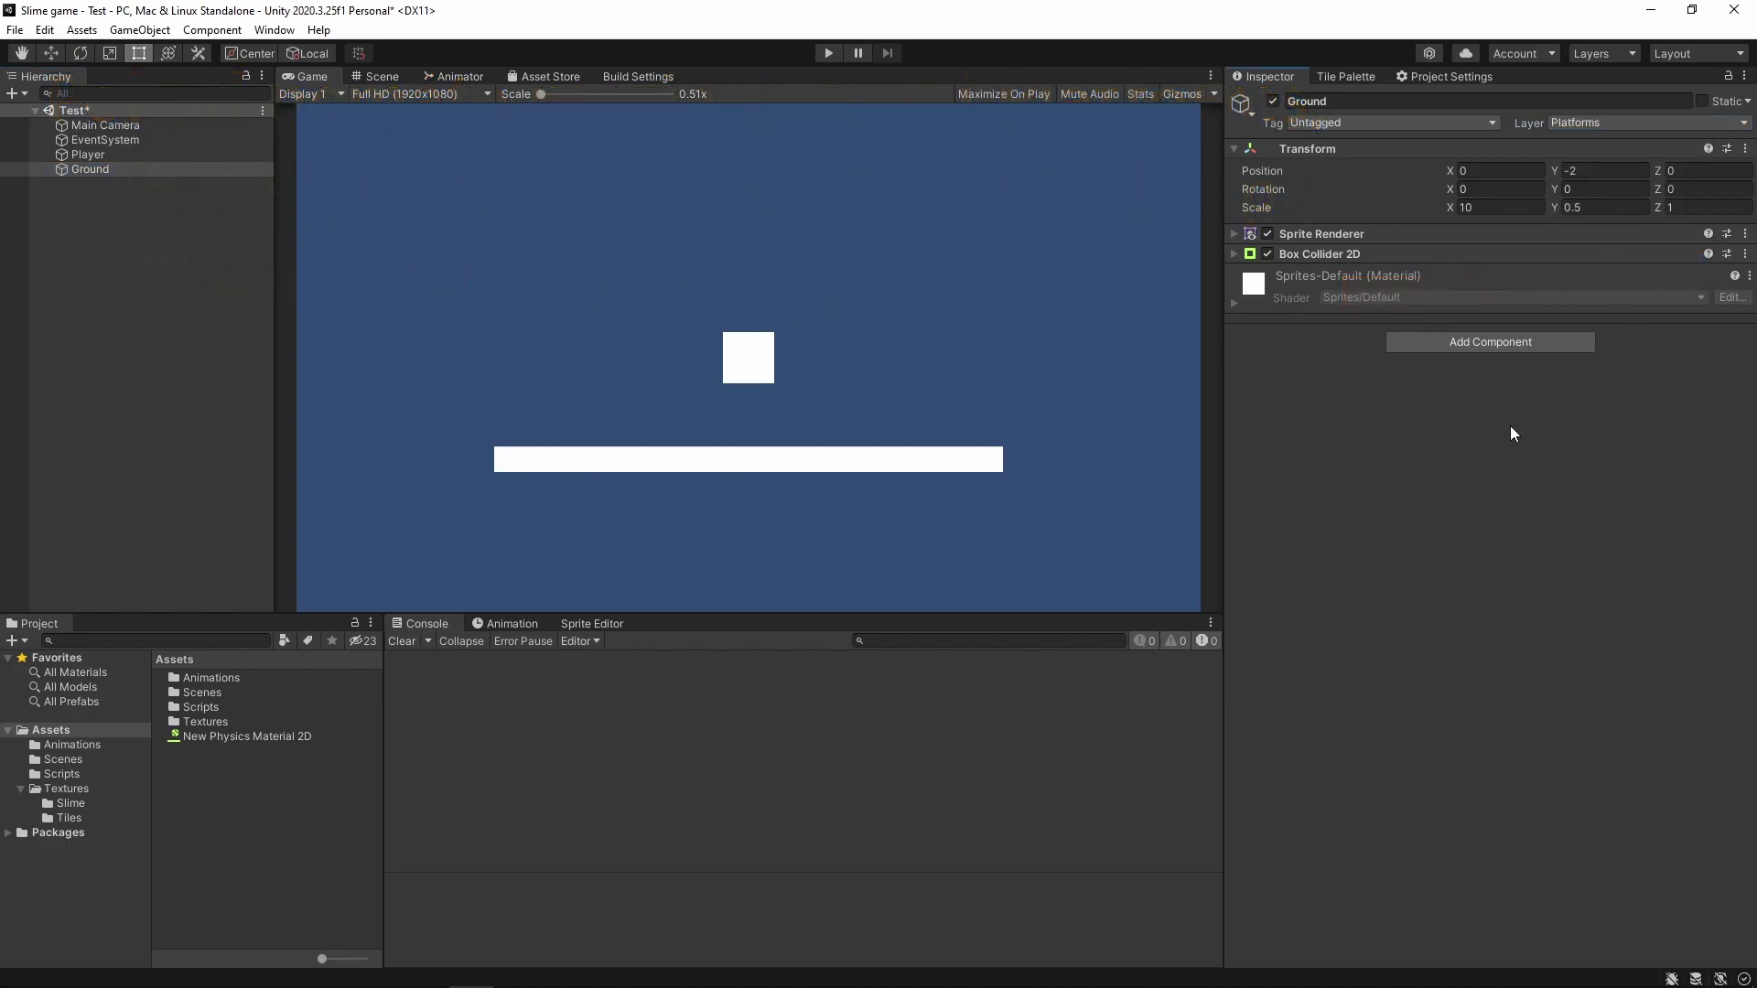
{"action": "key", "text": "ctrl+s"}
Play-test moving with A/D and jumping with Space, then add a blank line after the ground field.
{"action": "left_click", "coordinate": [831, 57]}
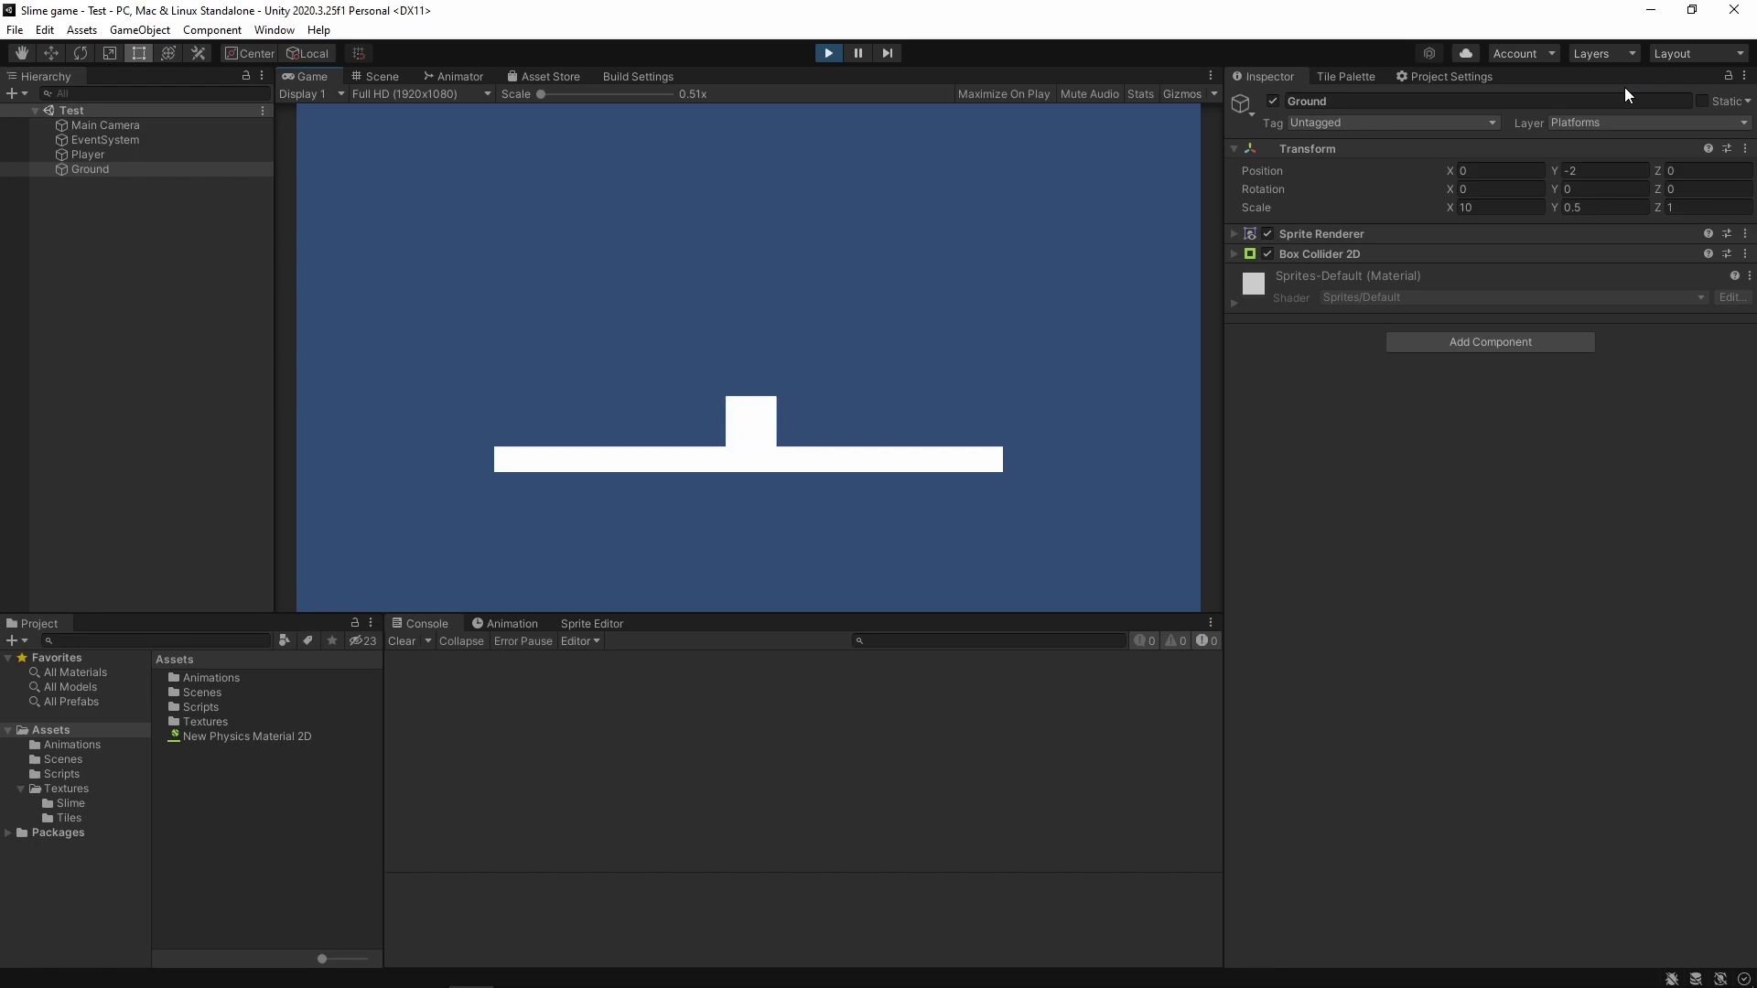
{"action": "key", "text": "d"}
{"action": "key", "text": "a"}
{"action": "key", "text": "d"}
{"action": "key", "text": "space"}
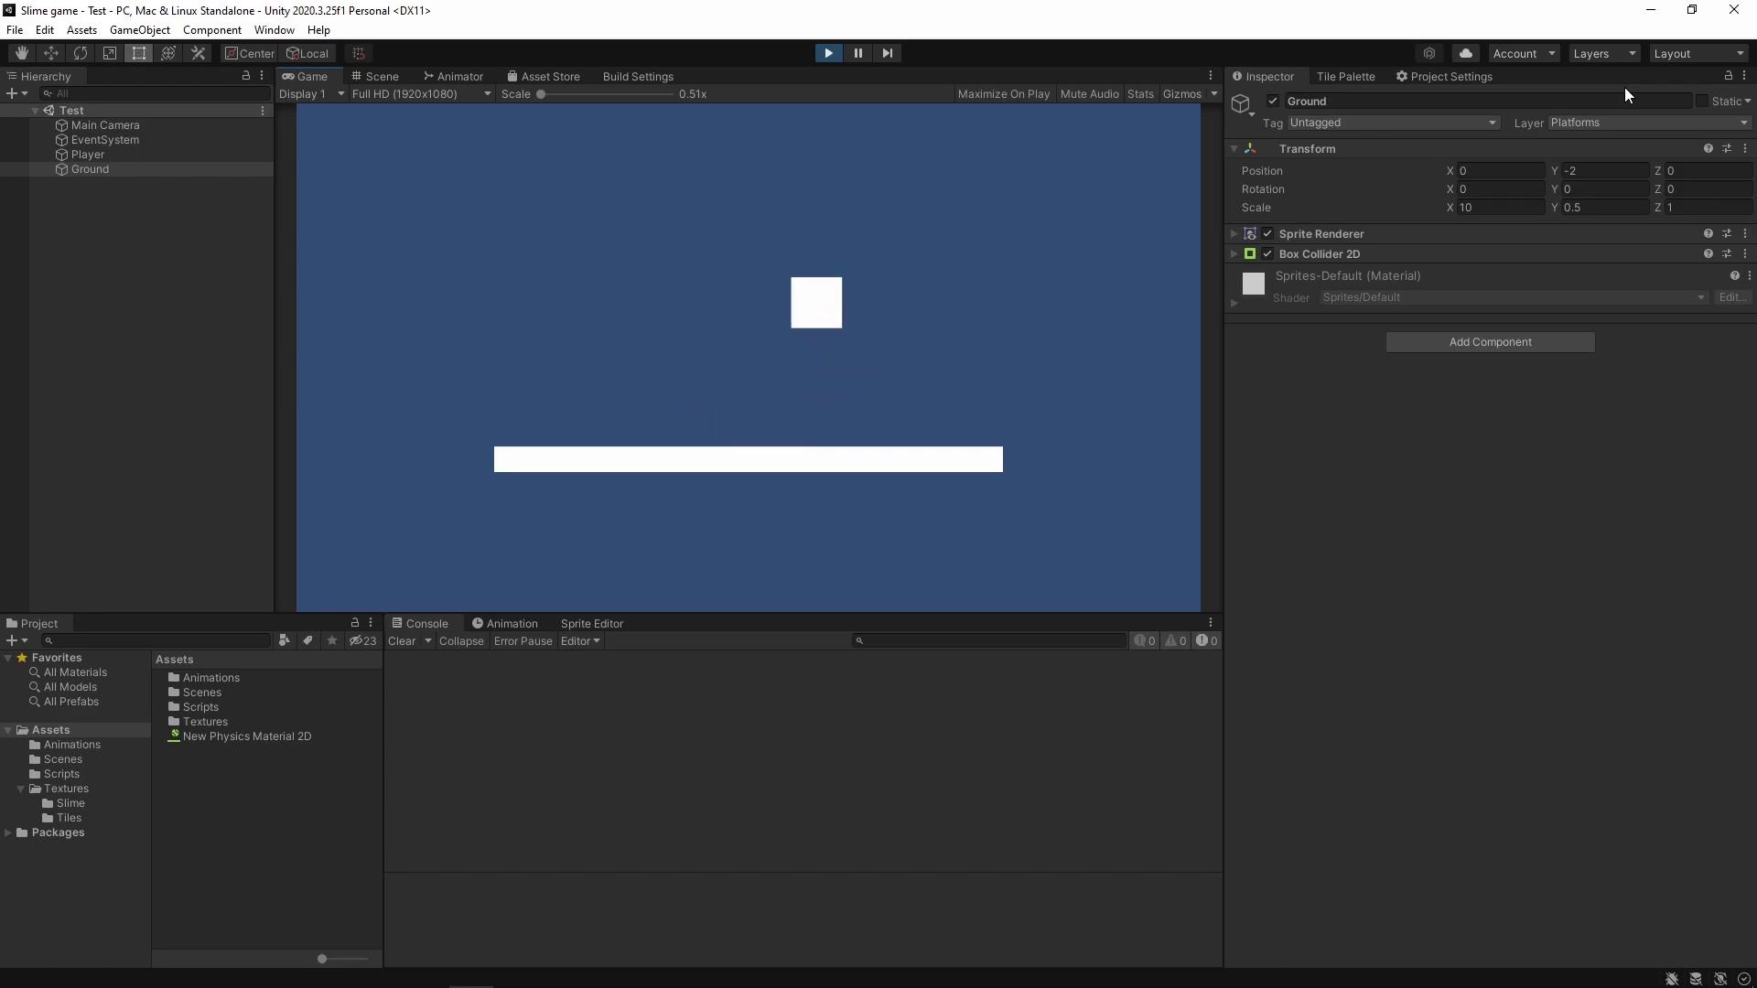
{"action": "key", "text": "a"}
{"action": "key", "text": "d"}
{"action": "key", "text": "a"}
{"action": "key", "text": "space"}
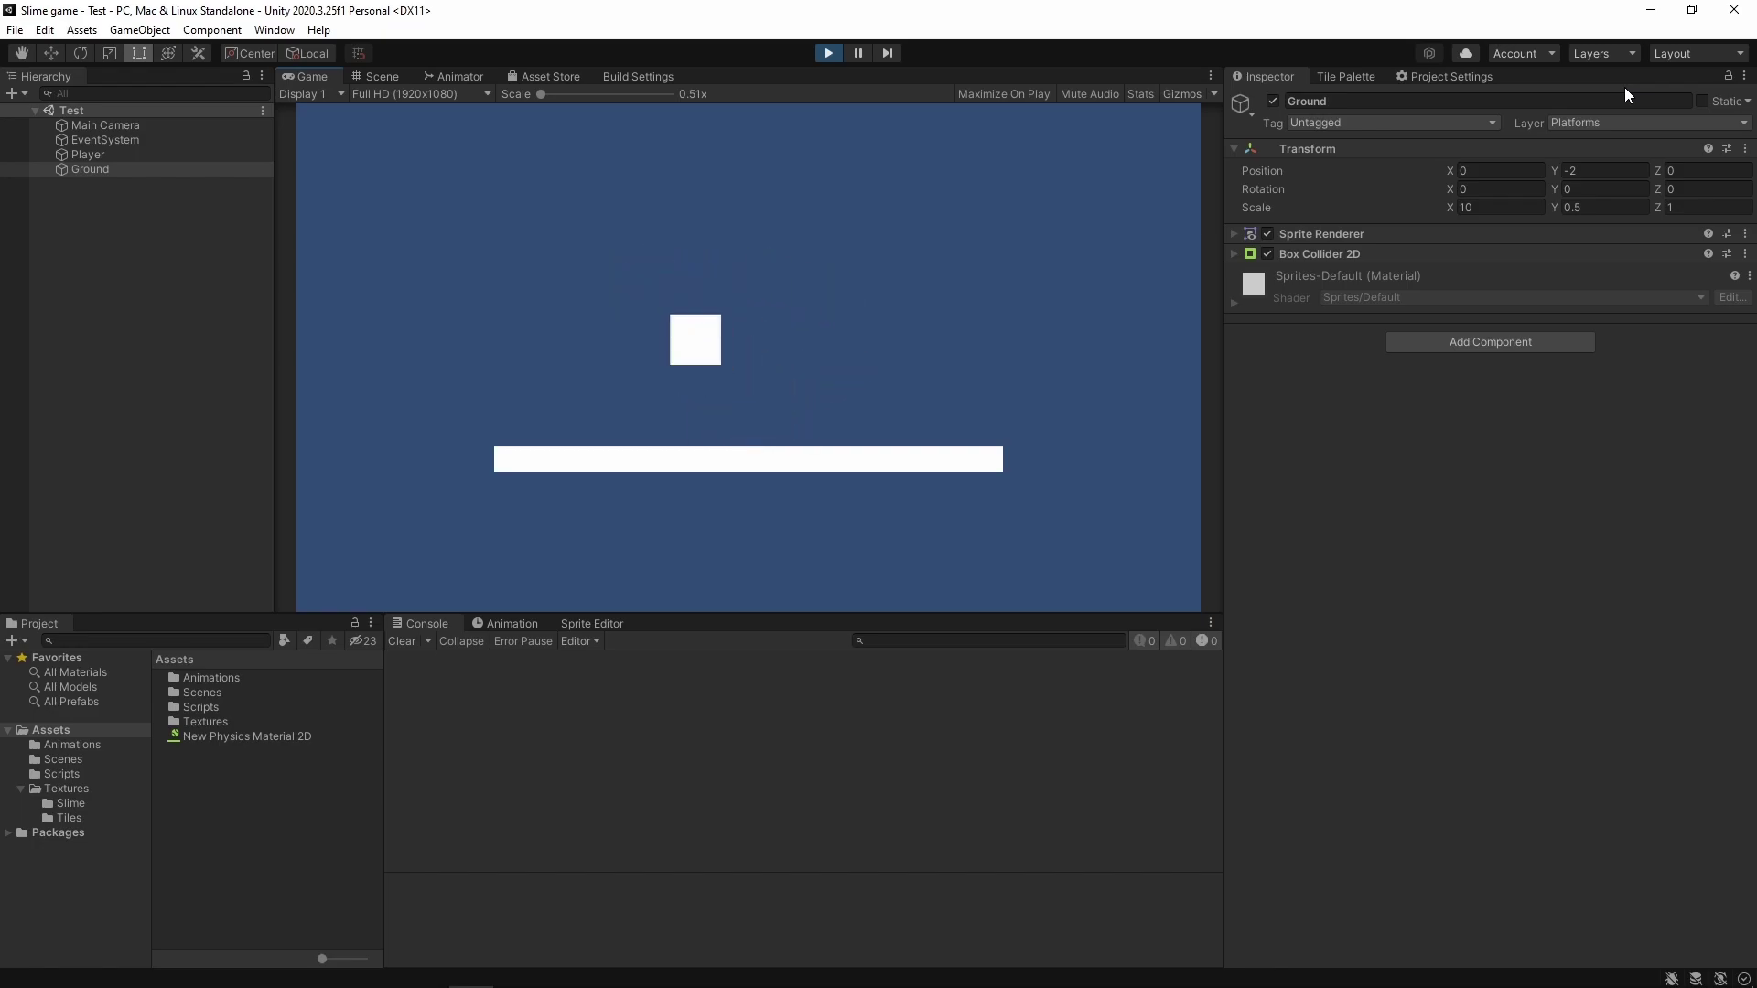
{"action": "key", "text": "d"}
{"action": "key", "text": "a"}
{"action": "key", "text": "space"}
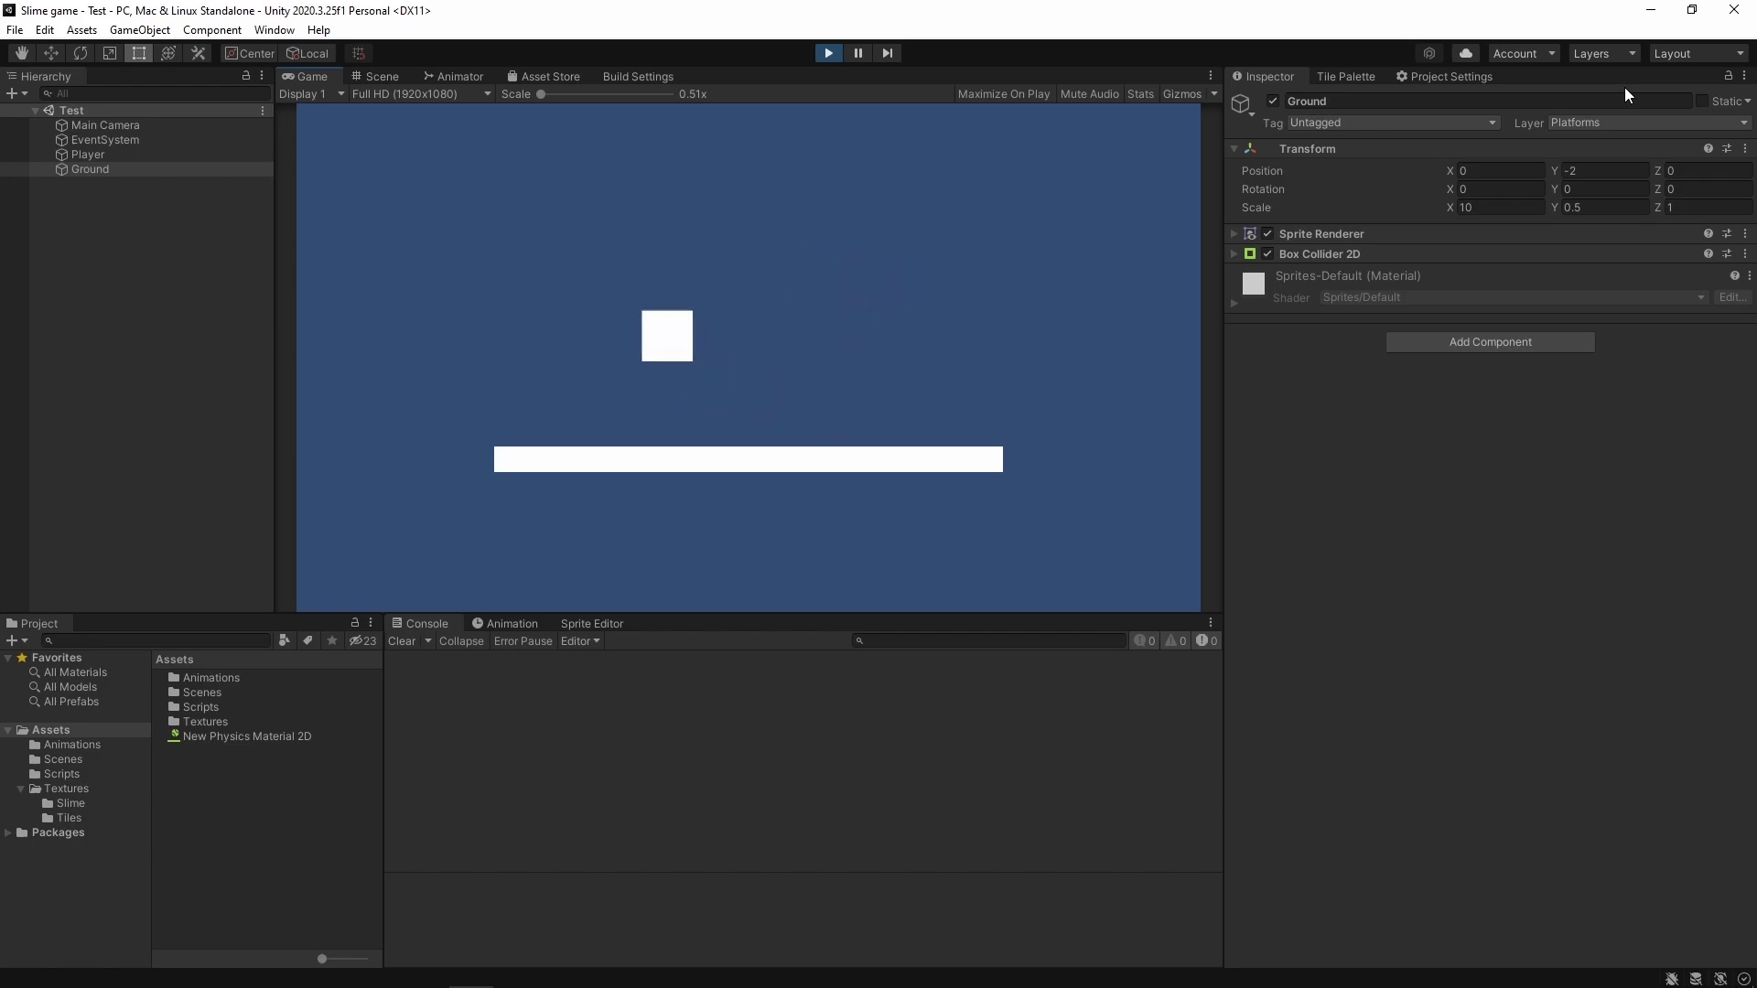
{"action": "key", "text": "d"}
{"action": "key", "text": "a"}
{"action": "key", "text": "d"}
{"action": "key", "text": "space"}
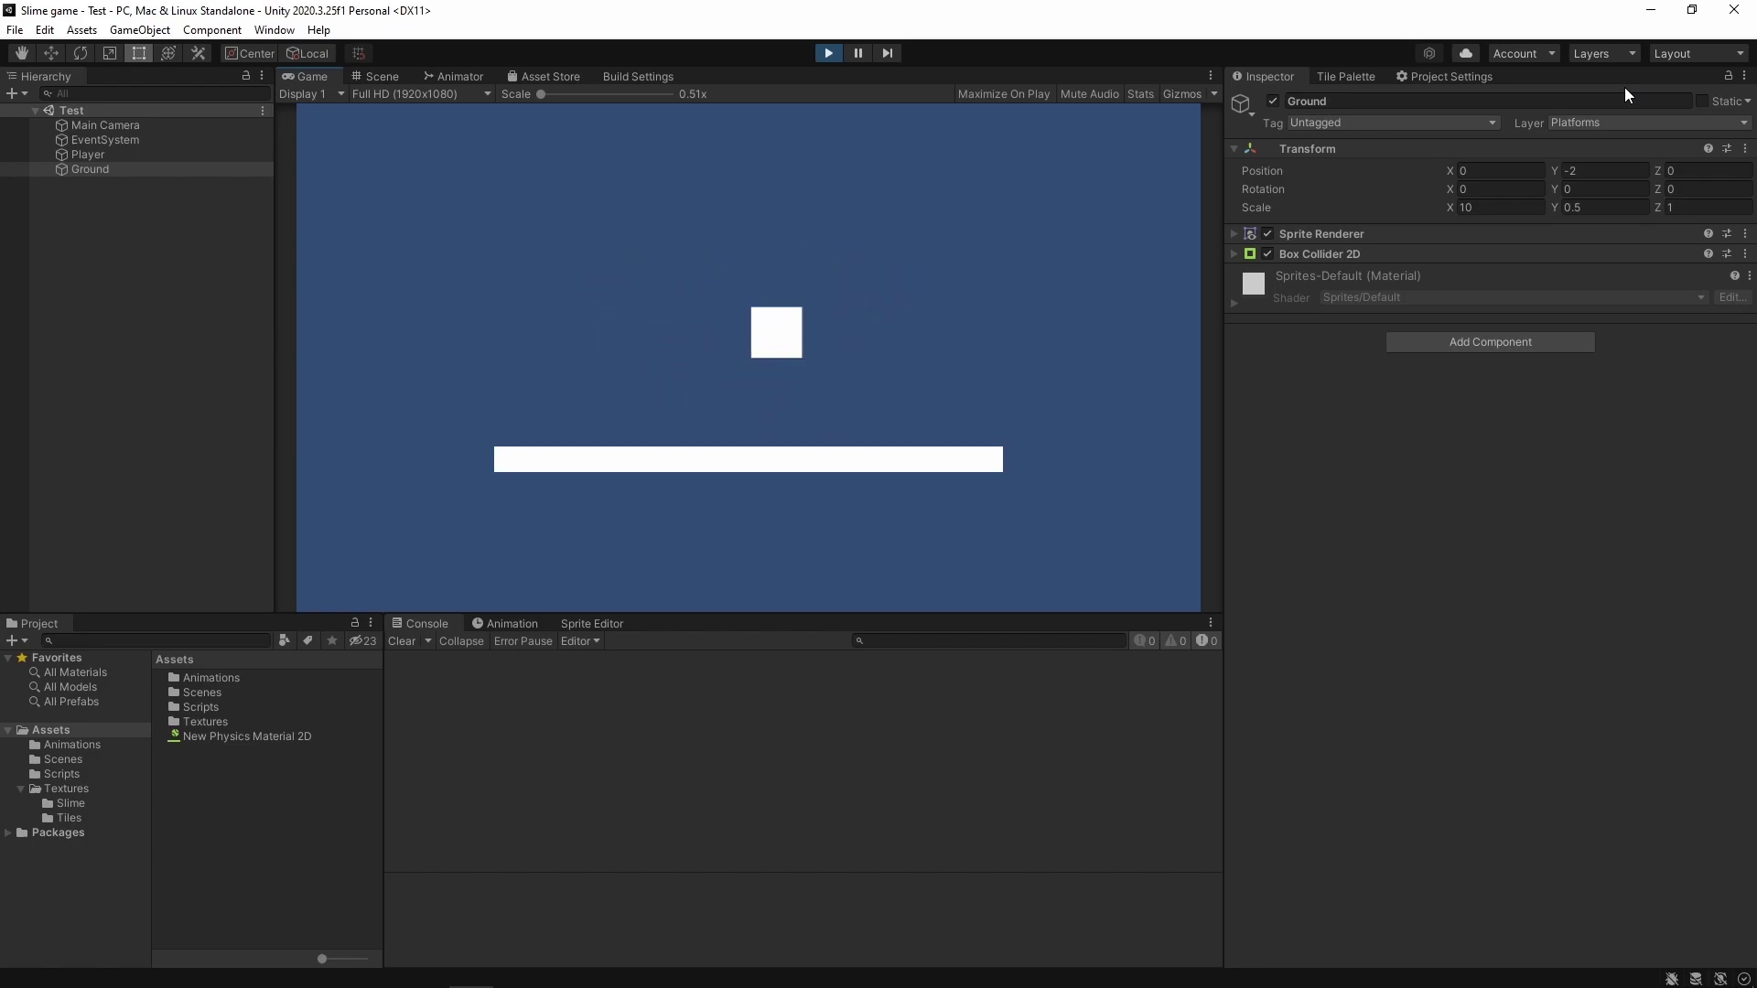
{"action": "key", "text": "a"}
{"action": "key", "text": "d"}
{"action": "key", "text": "space"}
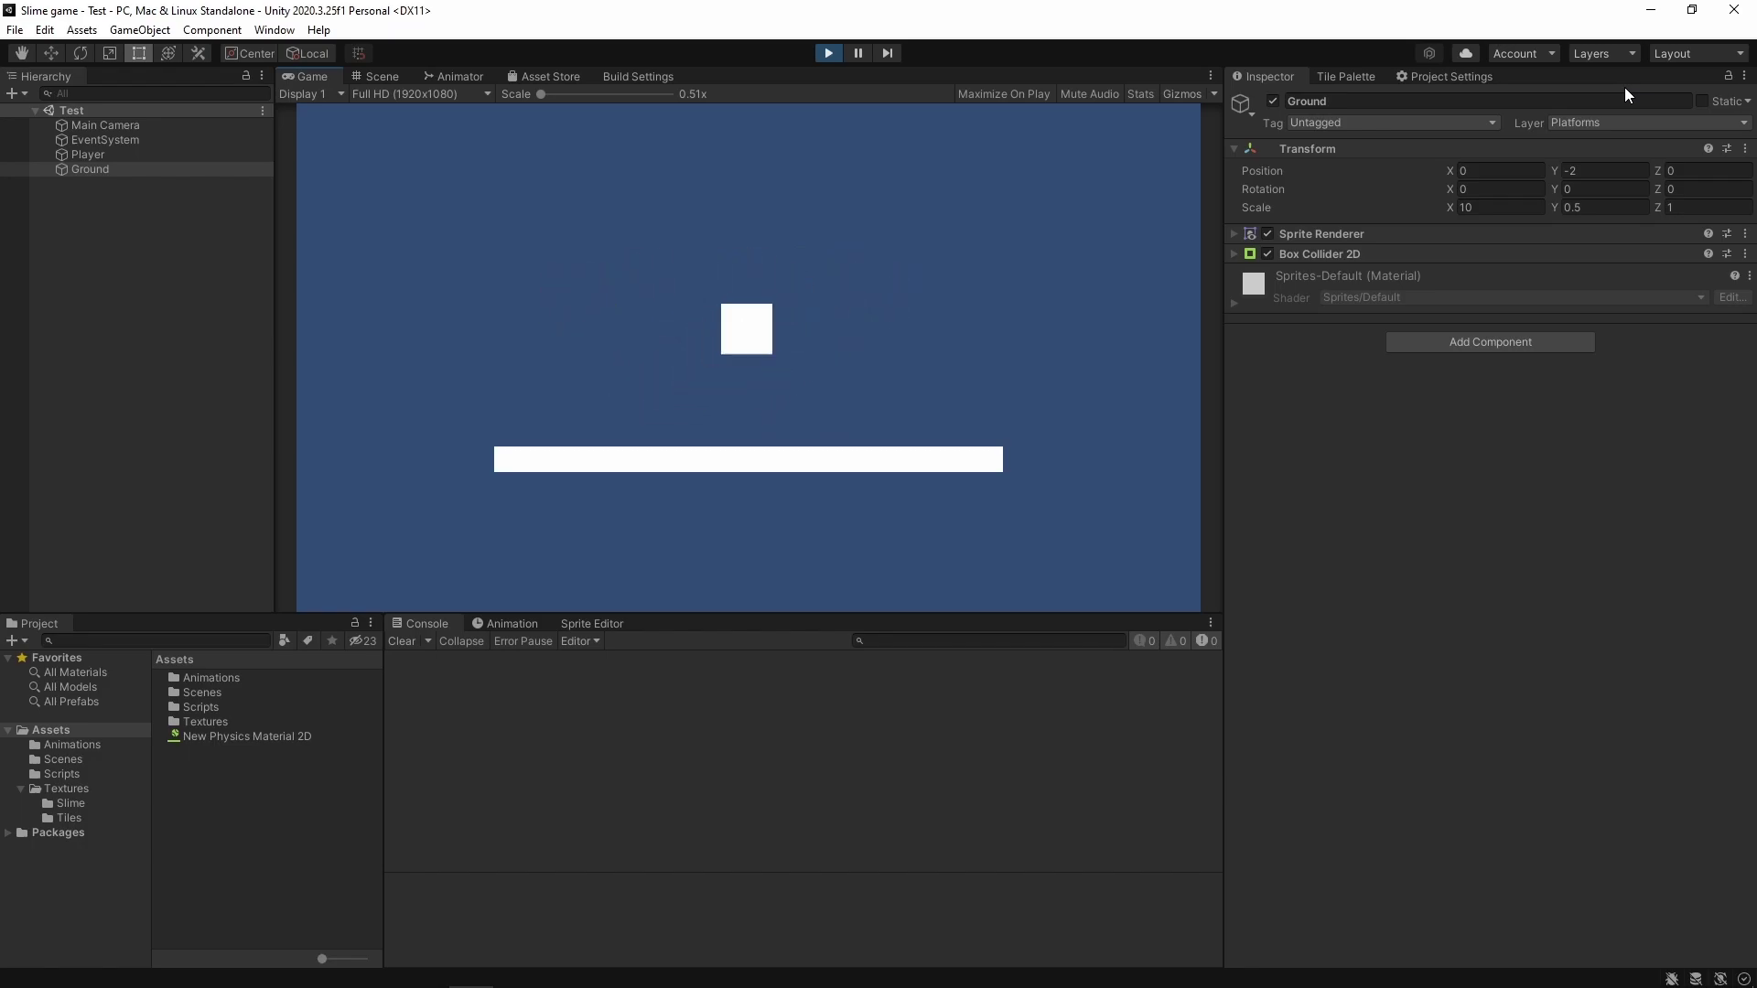
{"action": "key", "text": "a"}
{"action": "key", "text": "d"}
{"action": "key", "text": "space"}
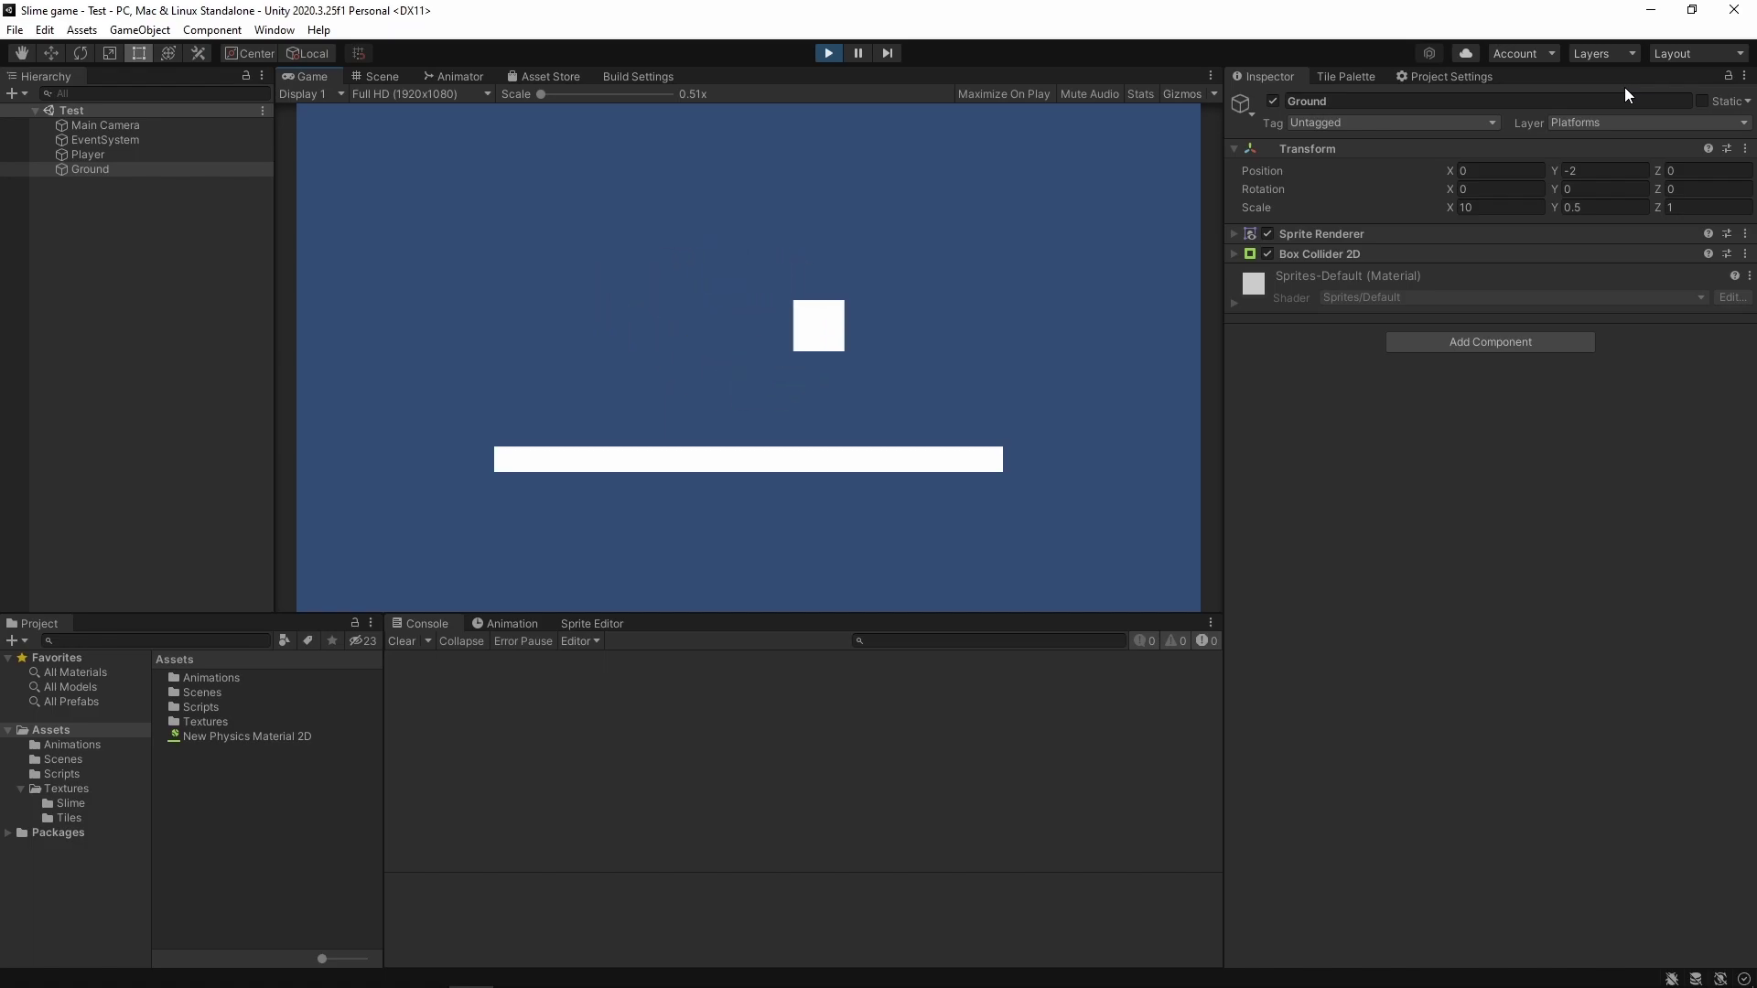
{"action": "key", "text": "a"}
{"action": "key", "text": "d"}
{"action": "key", "text": "space"}
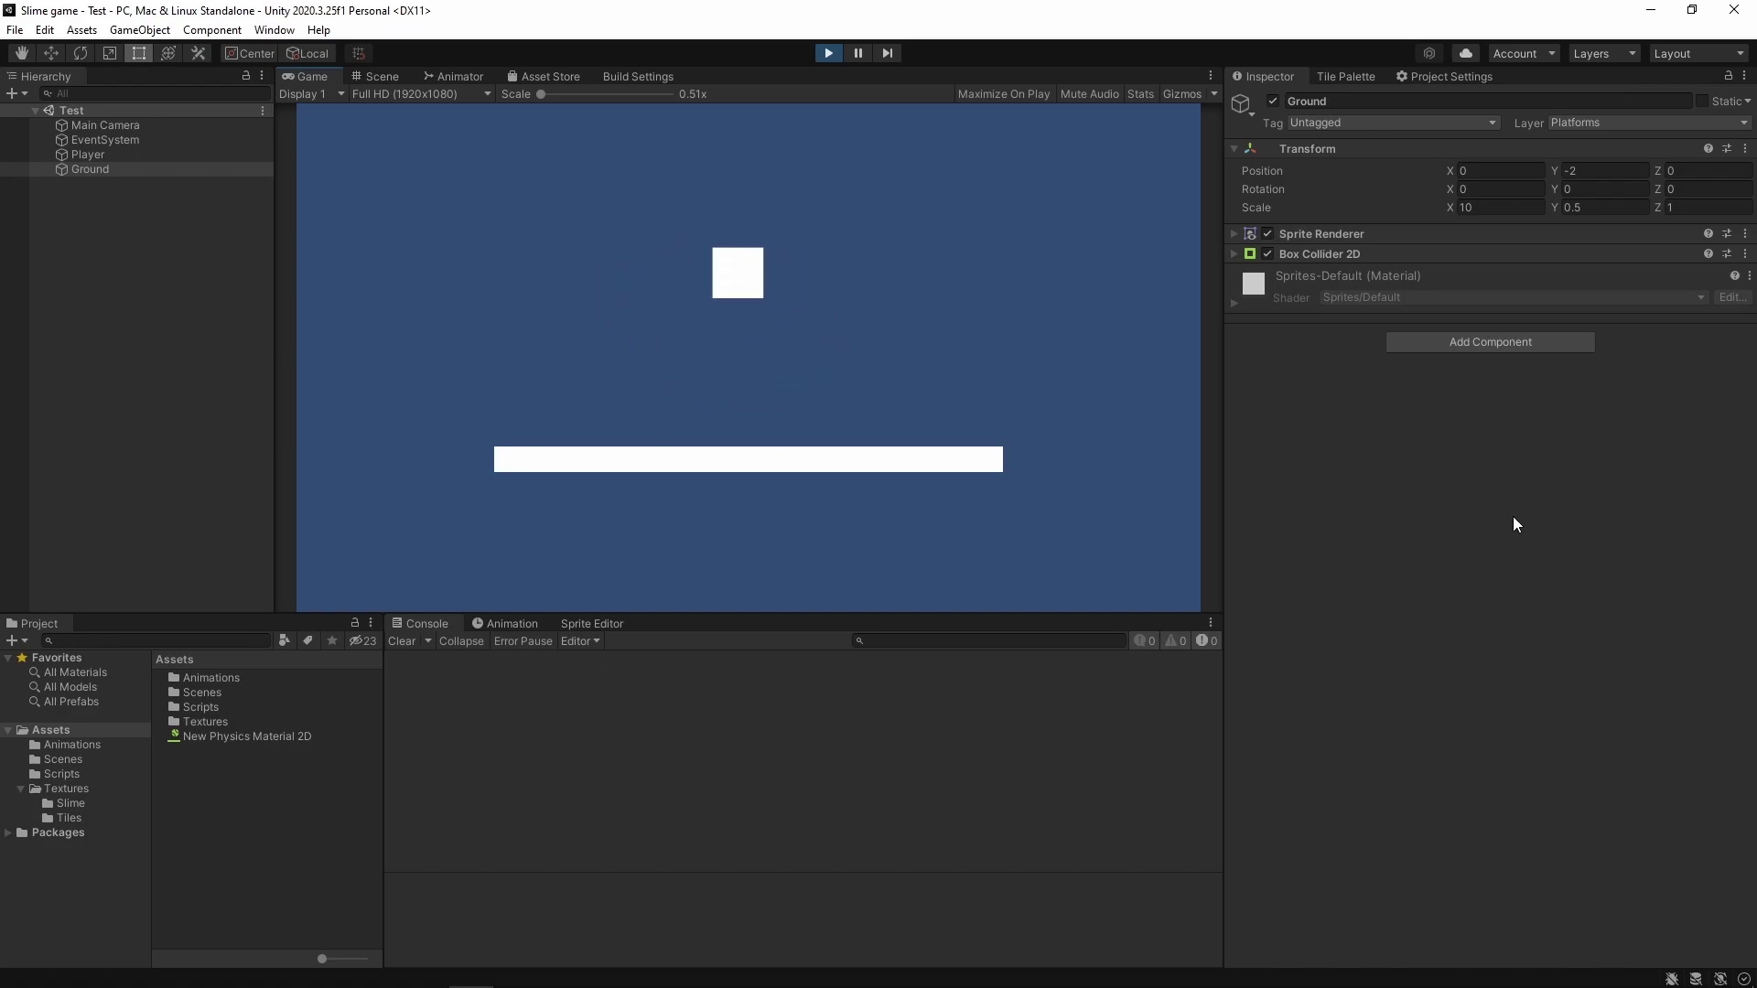
{"action": "key", "text": "space"}
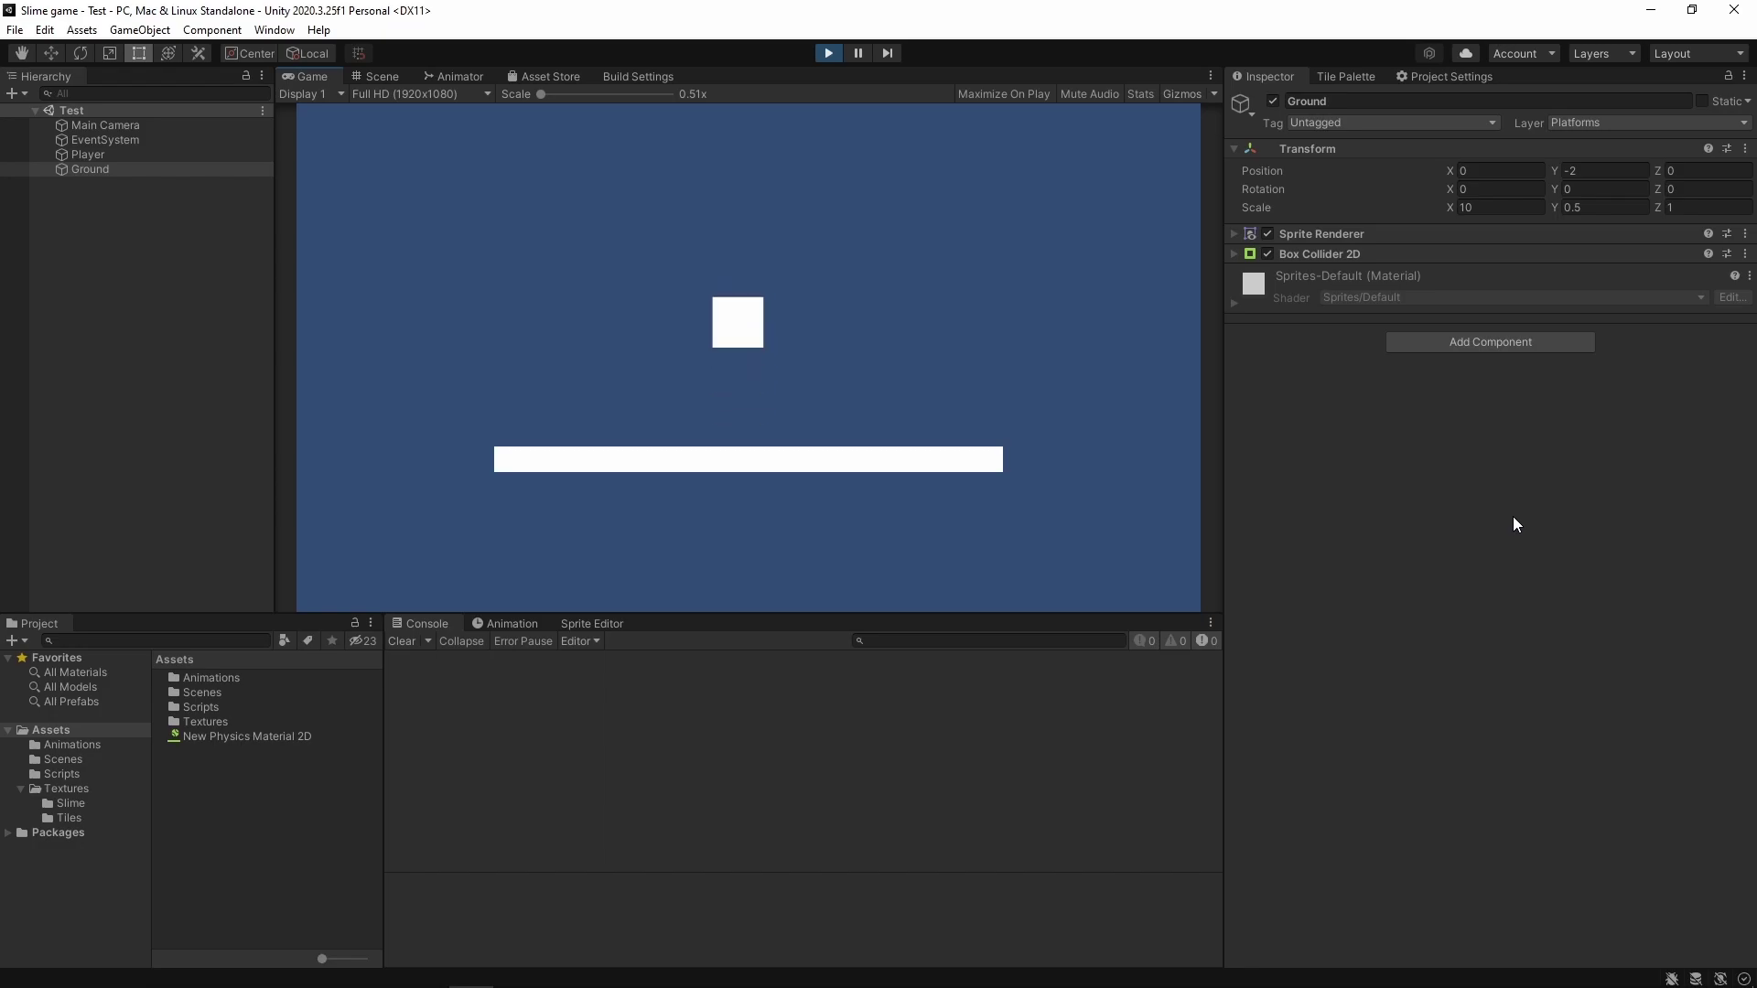
{"action": "key", "text": "space"}
{"action": "key", "text": "space"}
{"action": "key", "text": "space"}
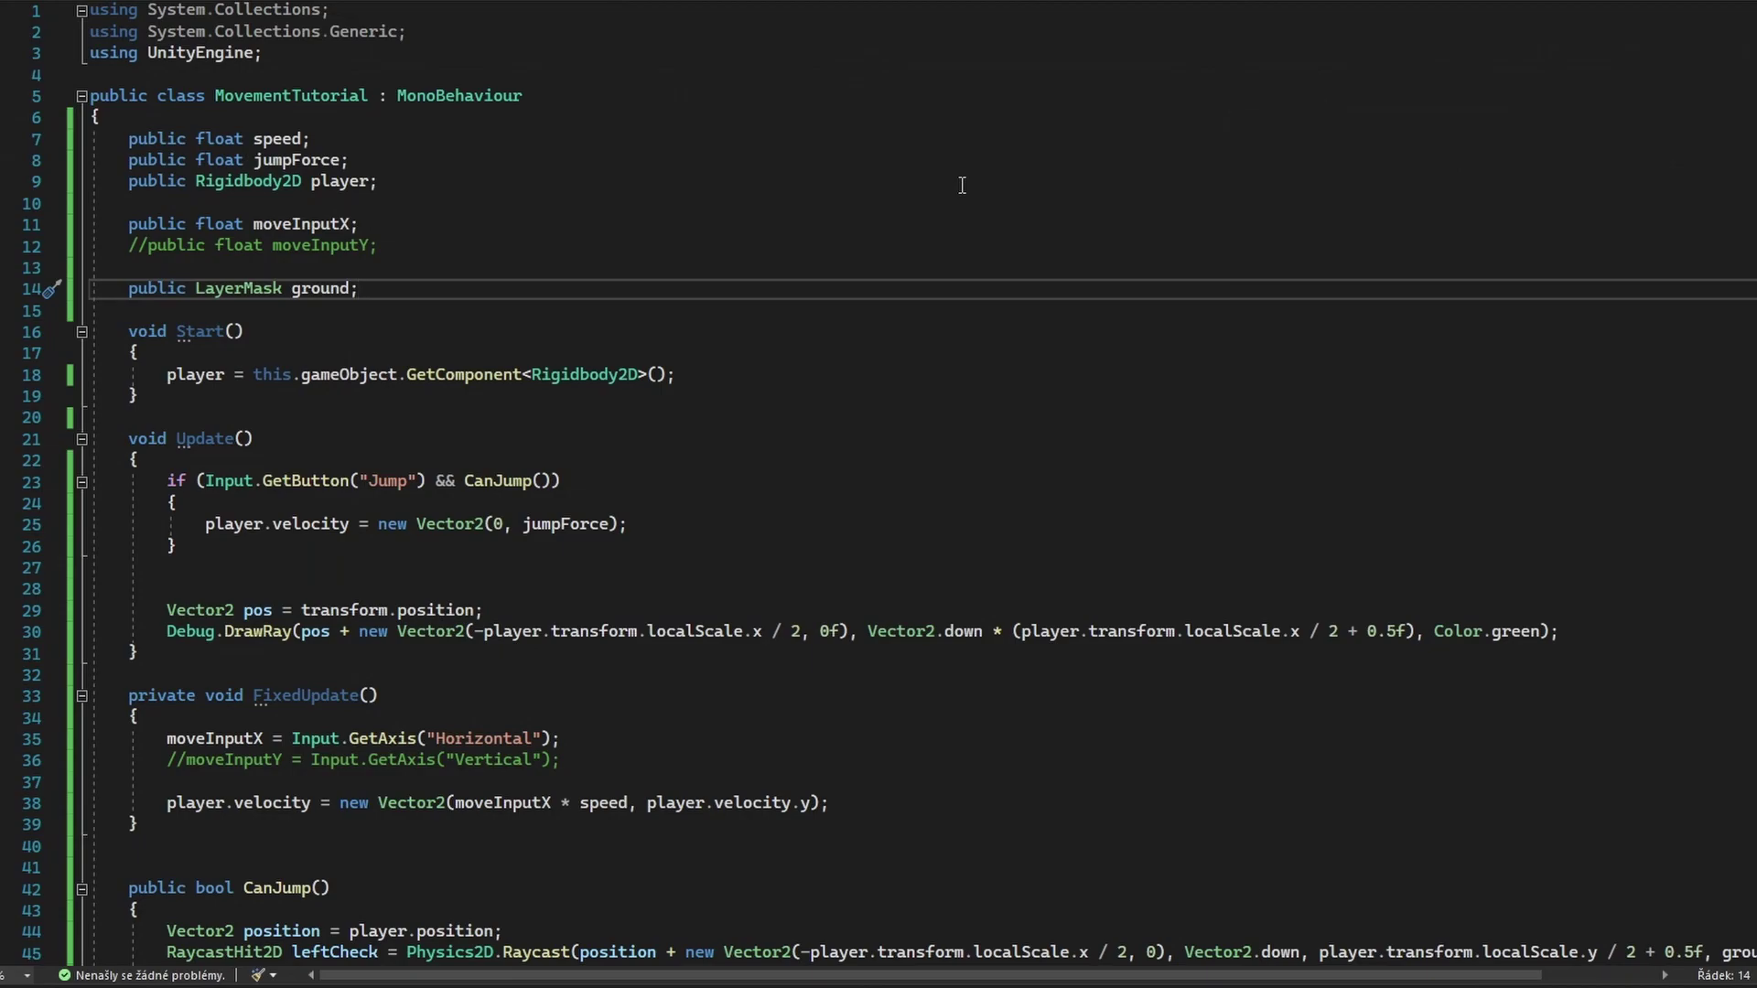
{"action": "key", "text": "Return"}
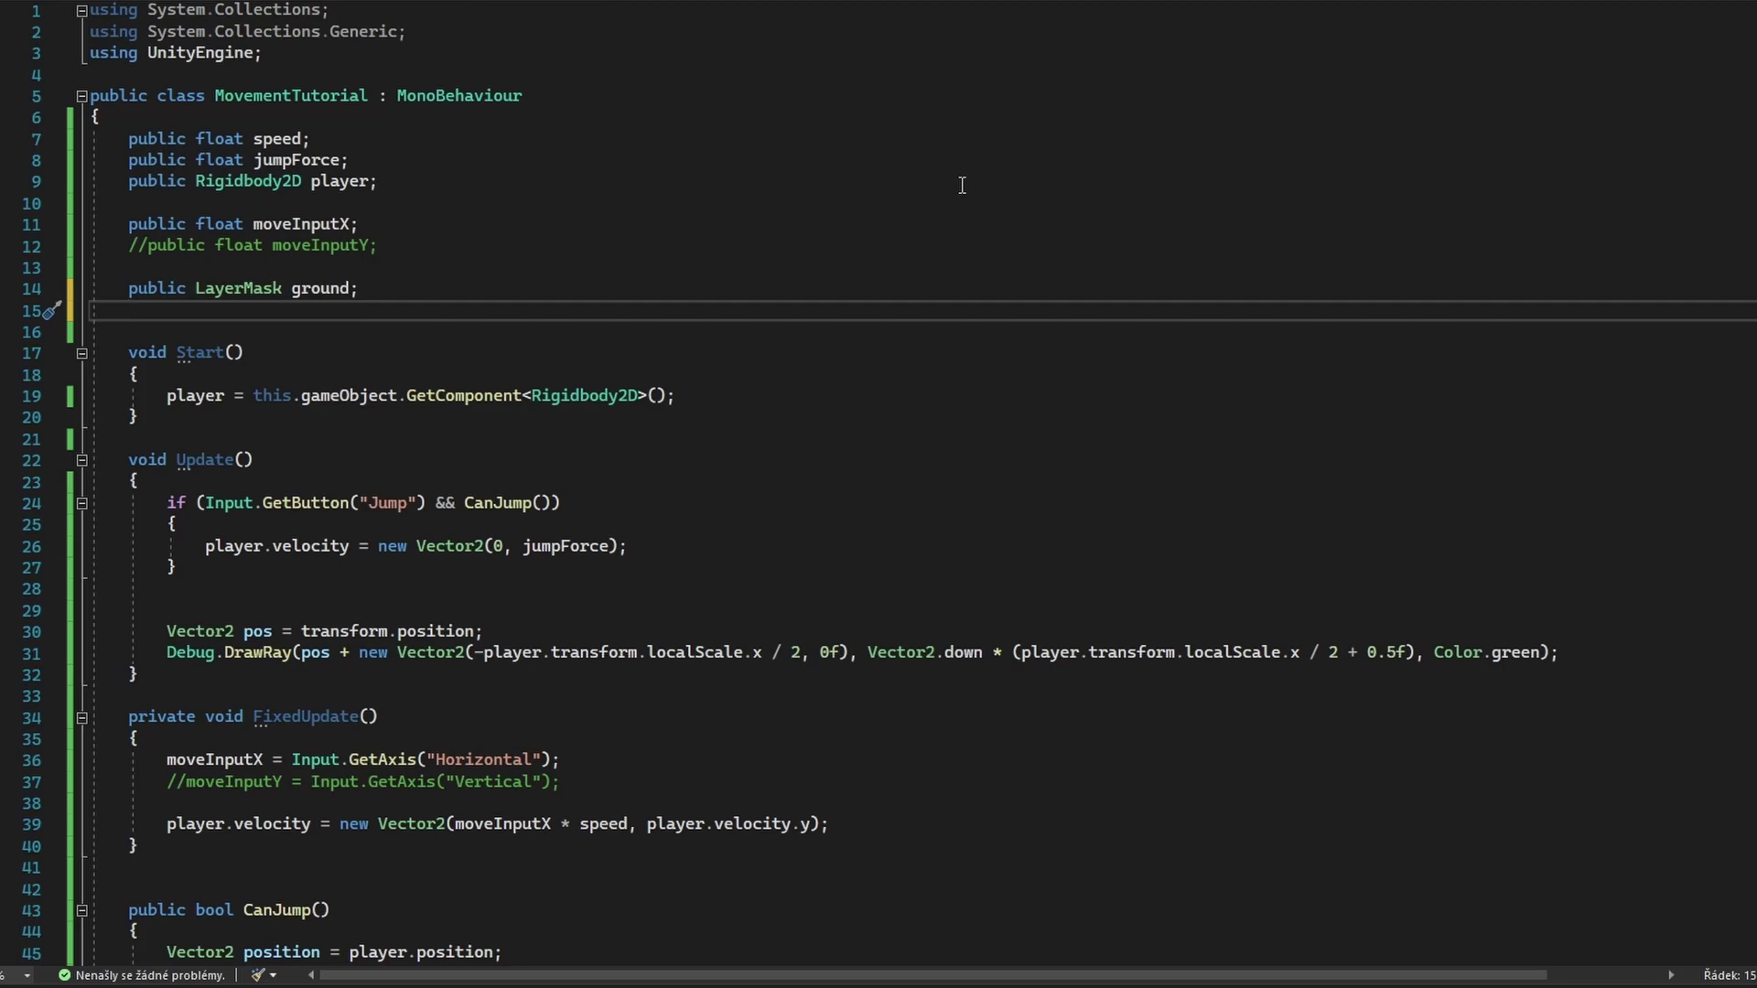
Declare 'public float rayLimit;' and use rayLimit instead of 0.5f in both ground raycasts.
{"action": "type", "text": "public float"}
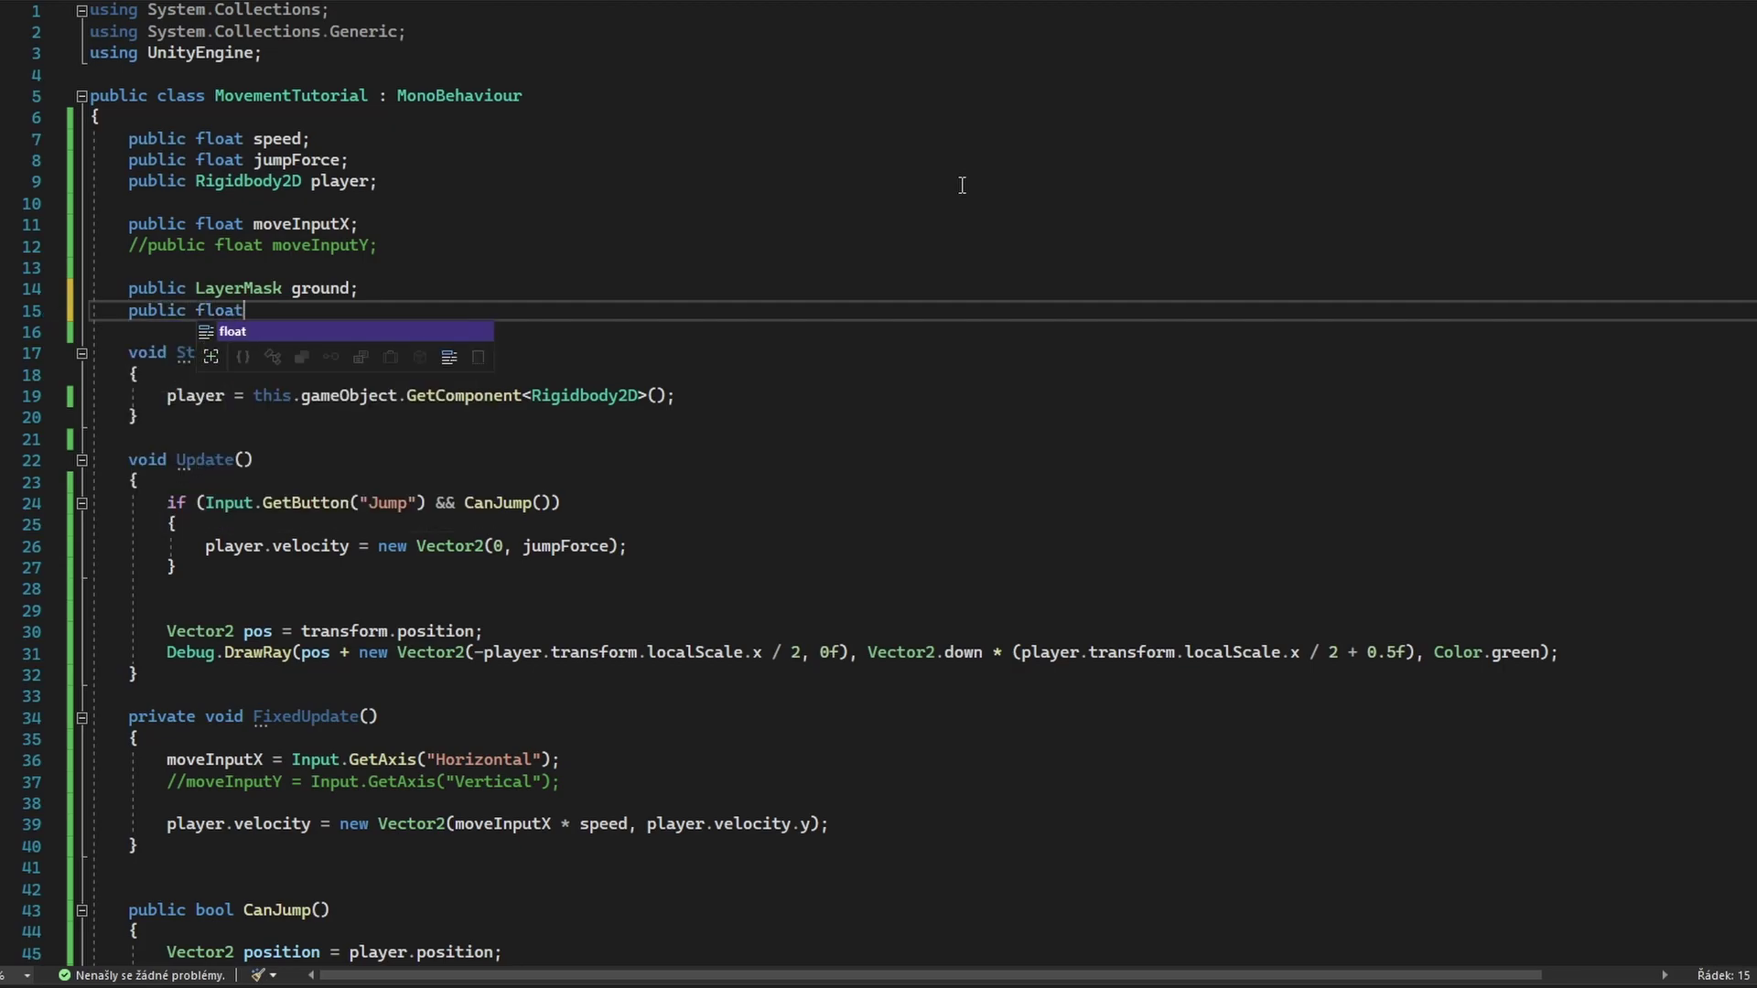
{"action": "type", "text": " rayLimit;"}
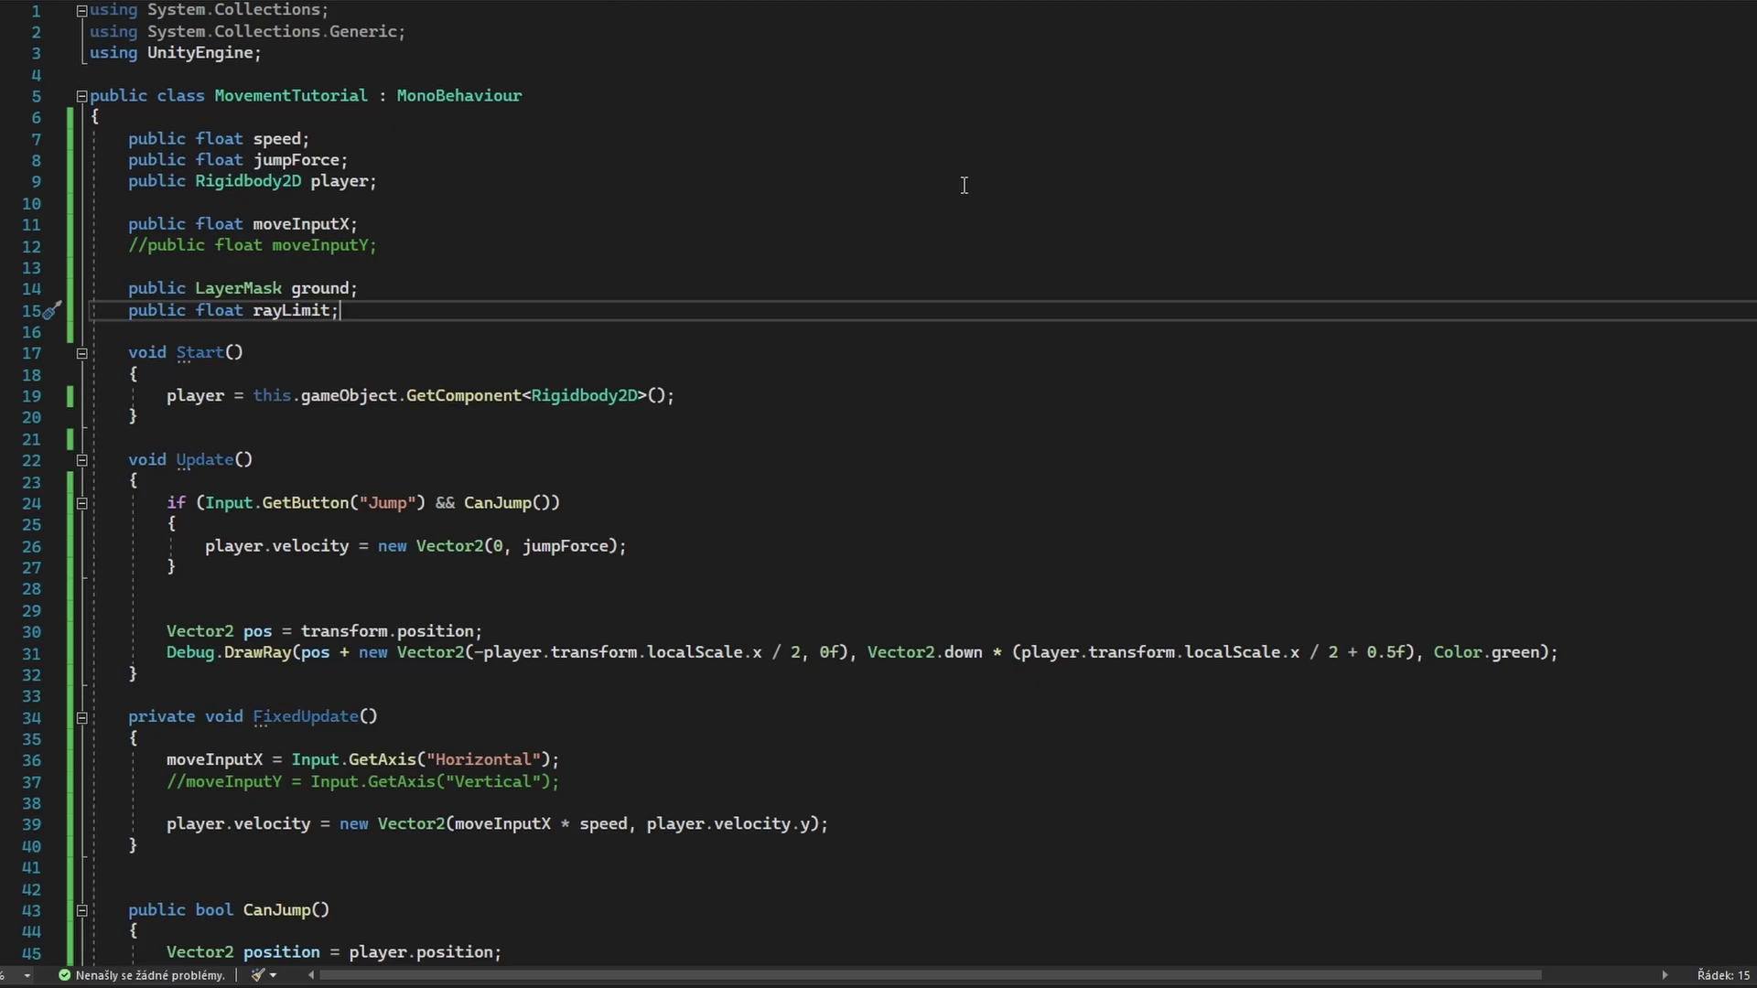
{"action": "scroll", "coordinate": [1082, 252], "scroll_direction": "down", "scroll_amount": 4}
{"action": "scroll", "coordinate": [1082, 251], "scroll_direction": "down", "scroll_amount": 1}
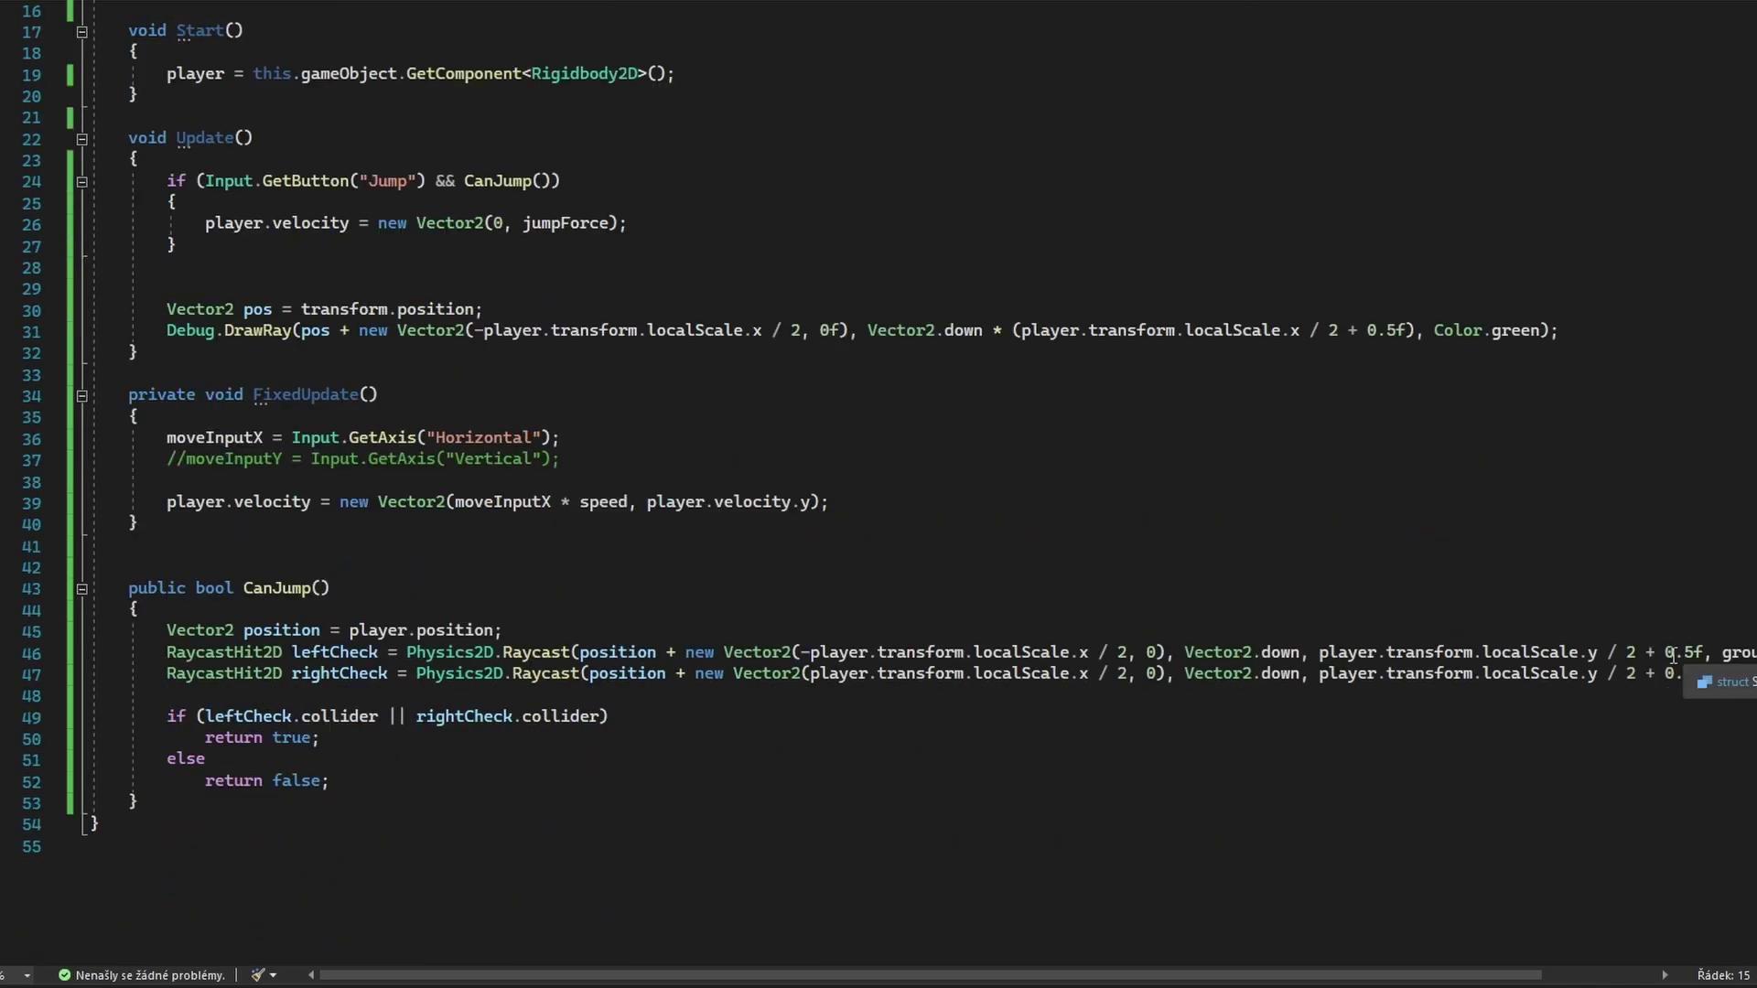
{"action": "mouse_move", "coordinate": [1665, 653]}
{"action": "left_mouse_down"}
{"action": "mouse_move", "coordinate": [1714, 652]}
{"action": "mouse_move", "coordinate": [1703, 673]}
{"action": "left_mouse_up"}
{"action": "type", "text": "rayLimit"}
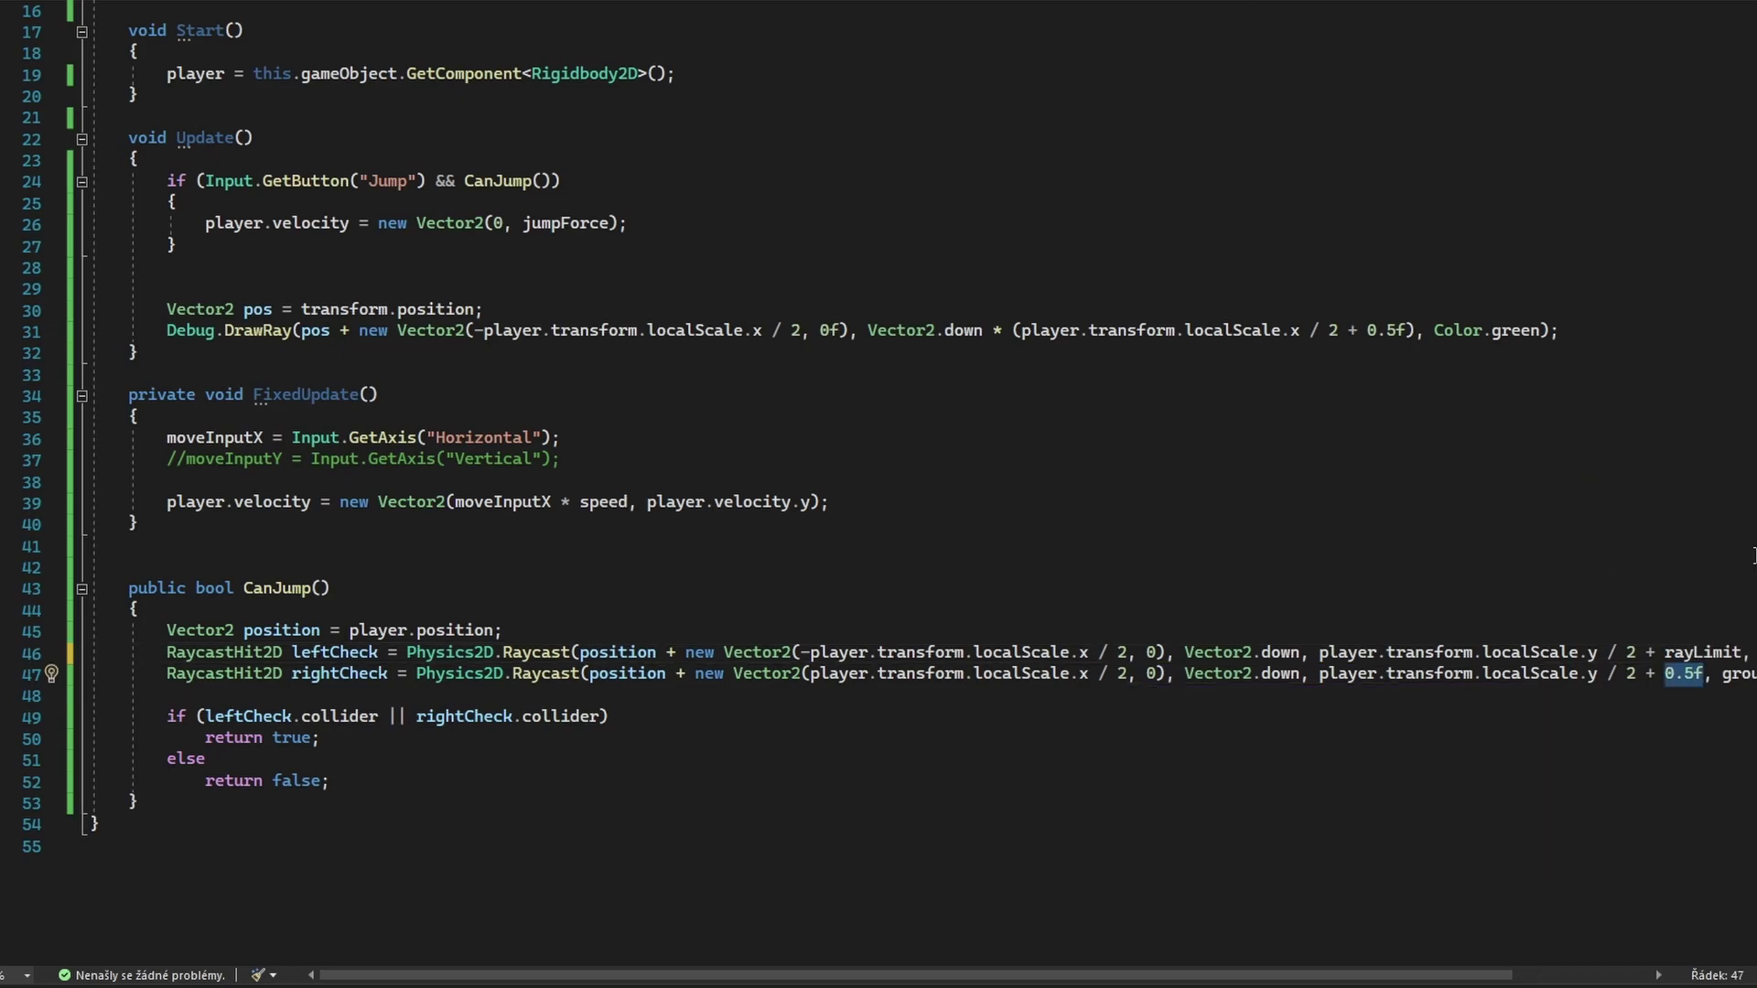
{"action": "type", "text": "rayLimit"}
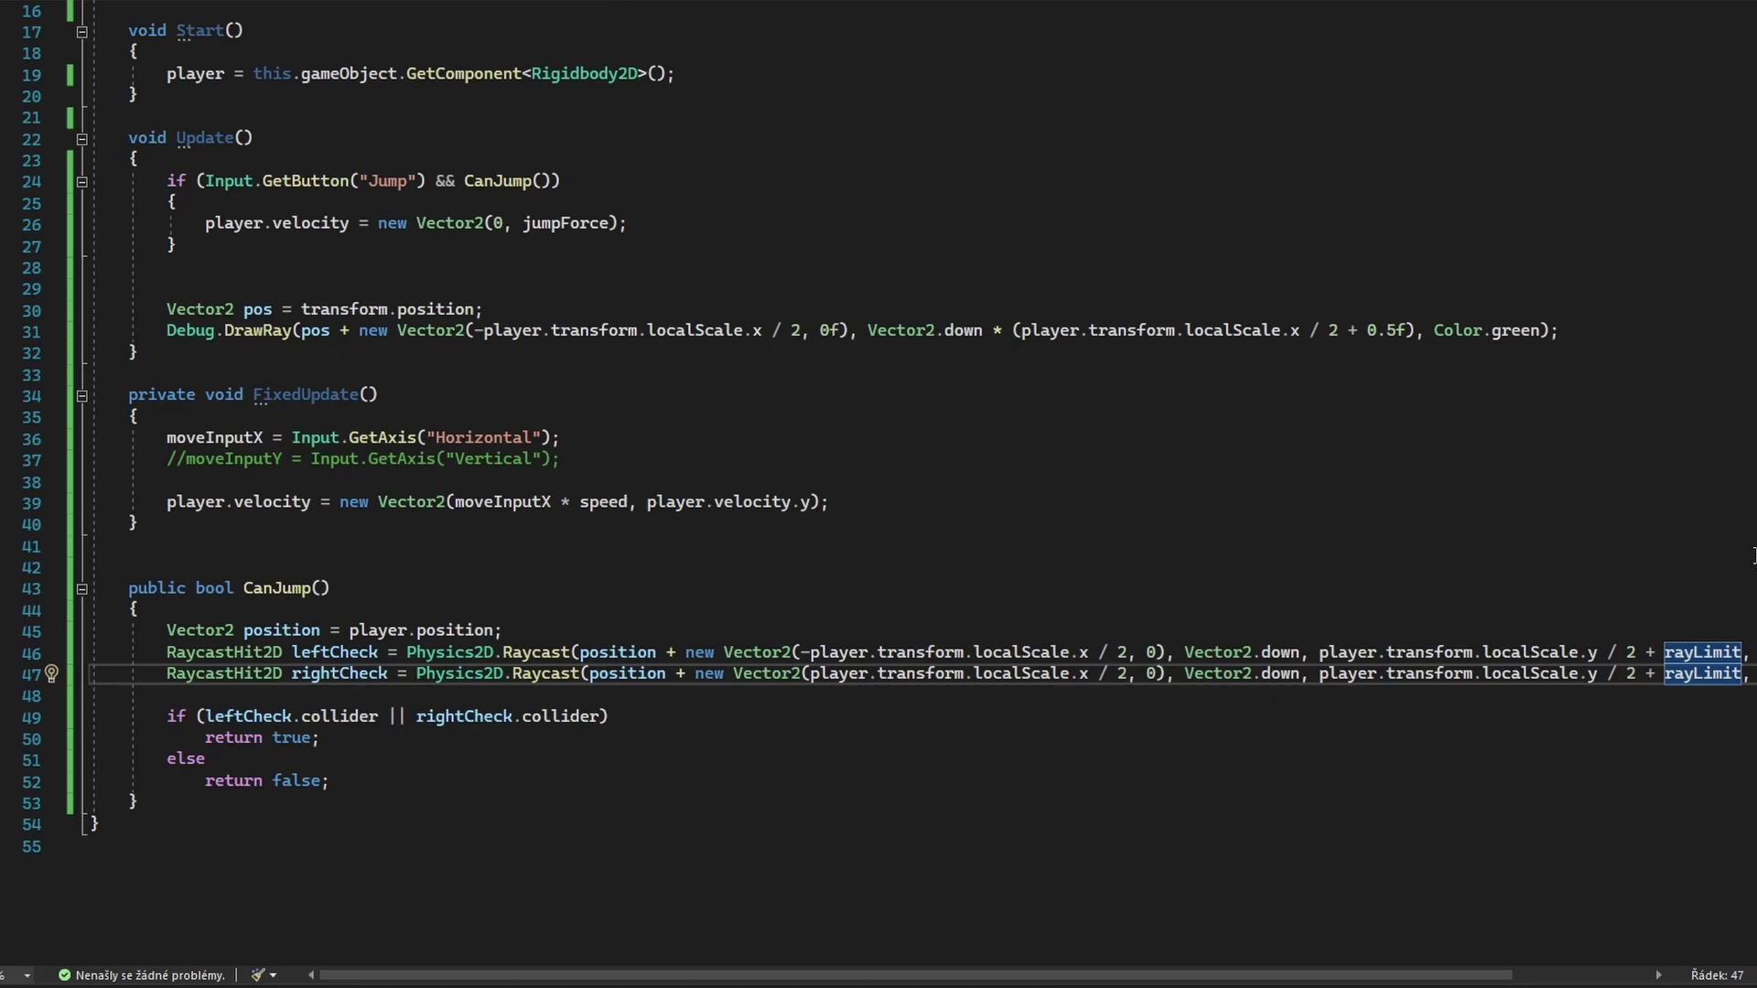
{"action": "scroll", "coordinate": [1556, 512], "scroll_direction": "up", "scroll_amount": 2}
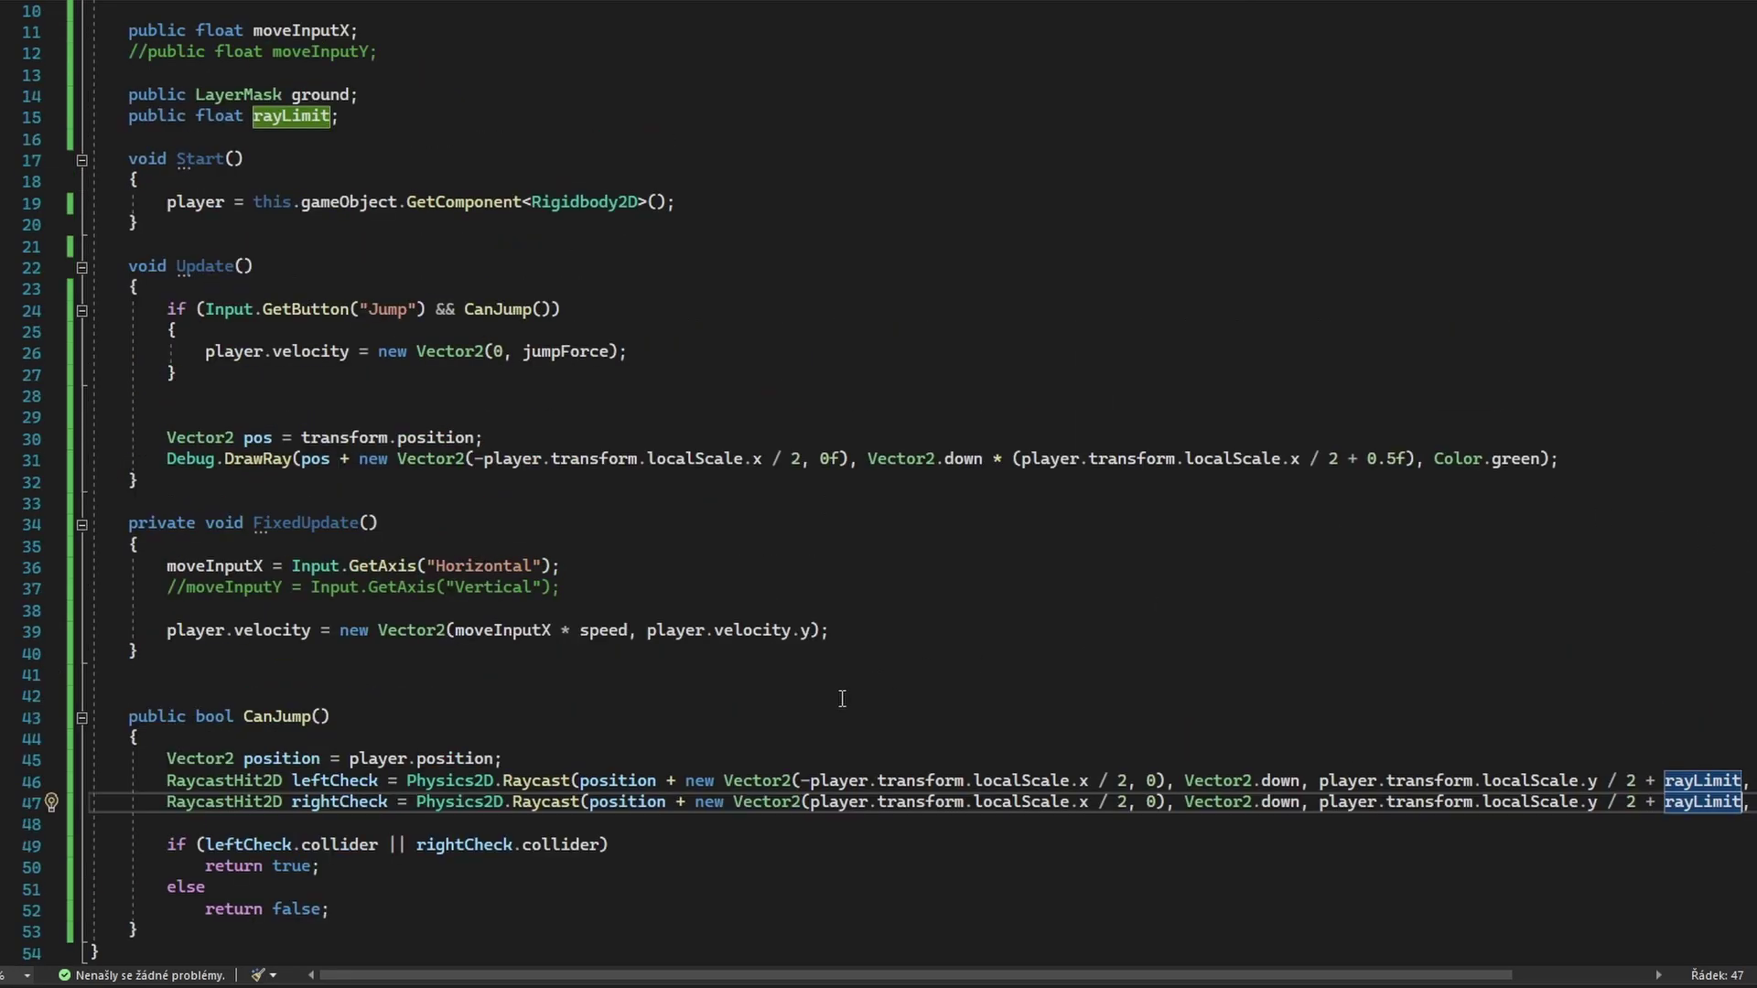
{"action": "key", "text": "Down"}
{"action": "key", "text": "Down"}
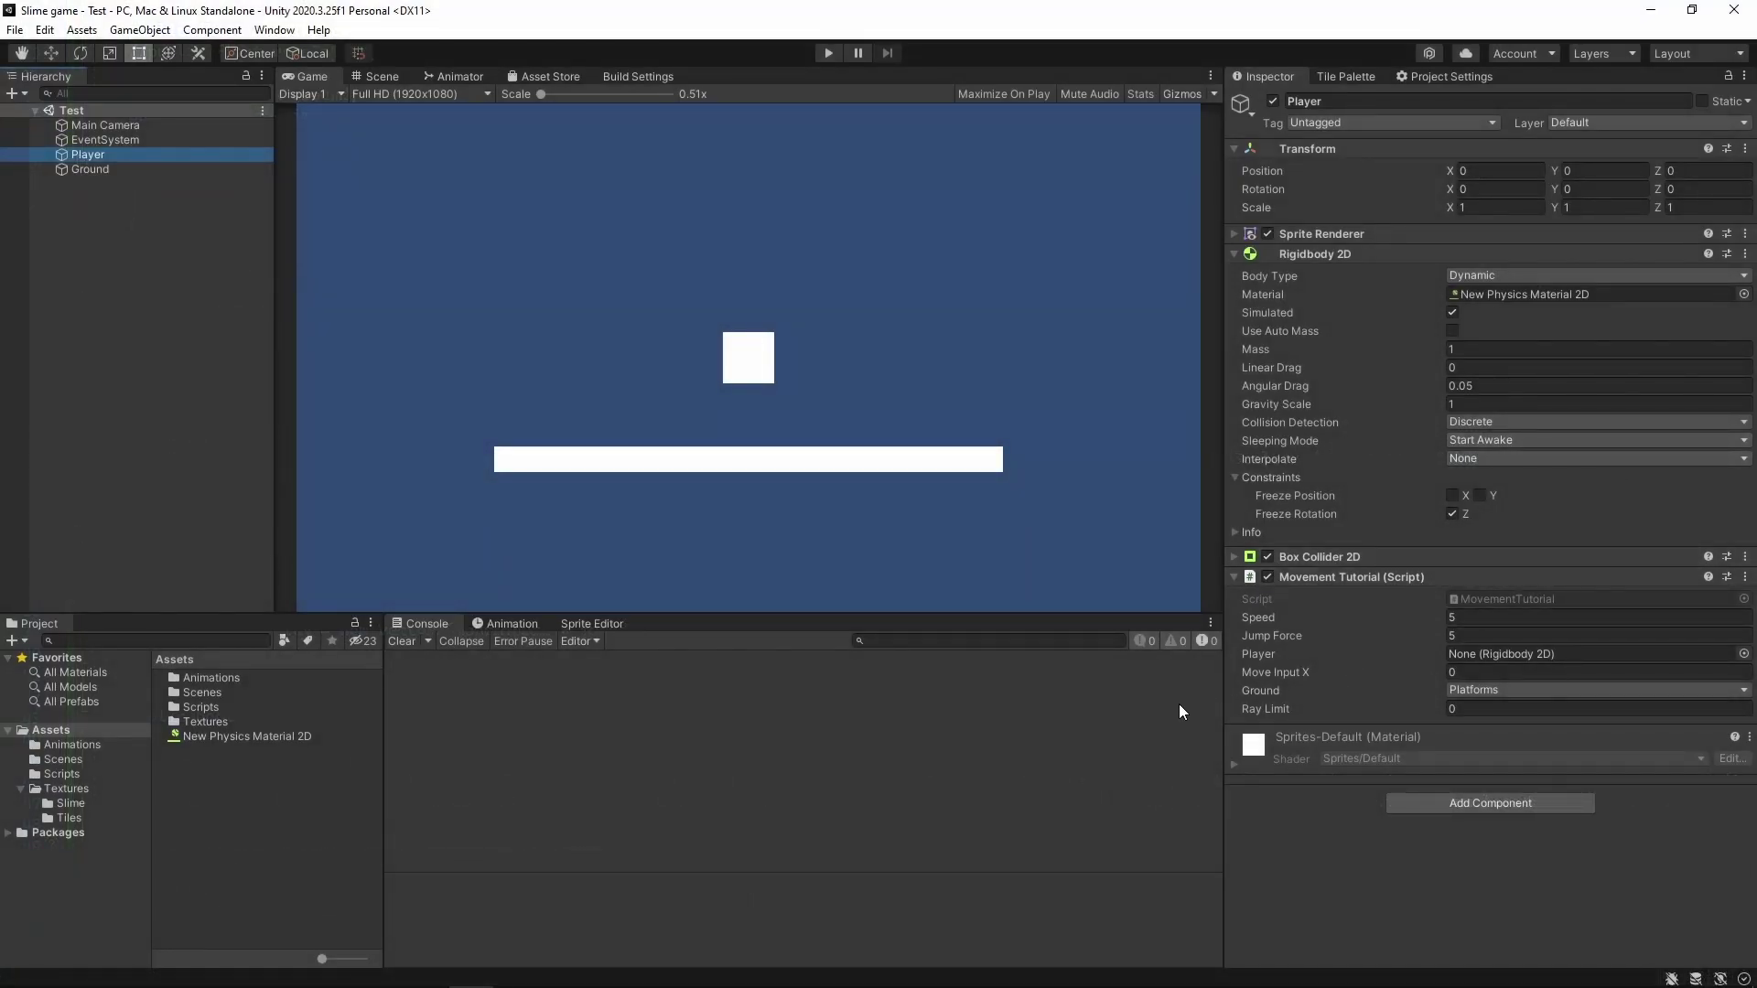
Set the player's Ray Limit to 0.05 in the Inspector and save the scene.
{"action": "left_click", "coordinate": [1467, 713]}
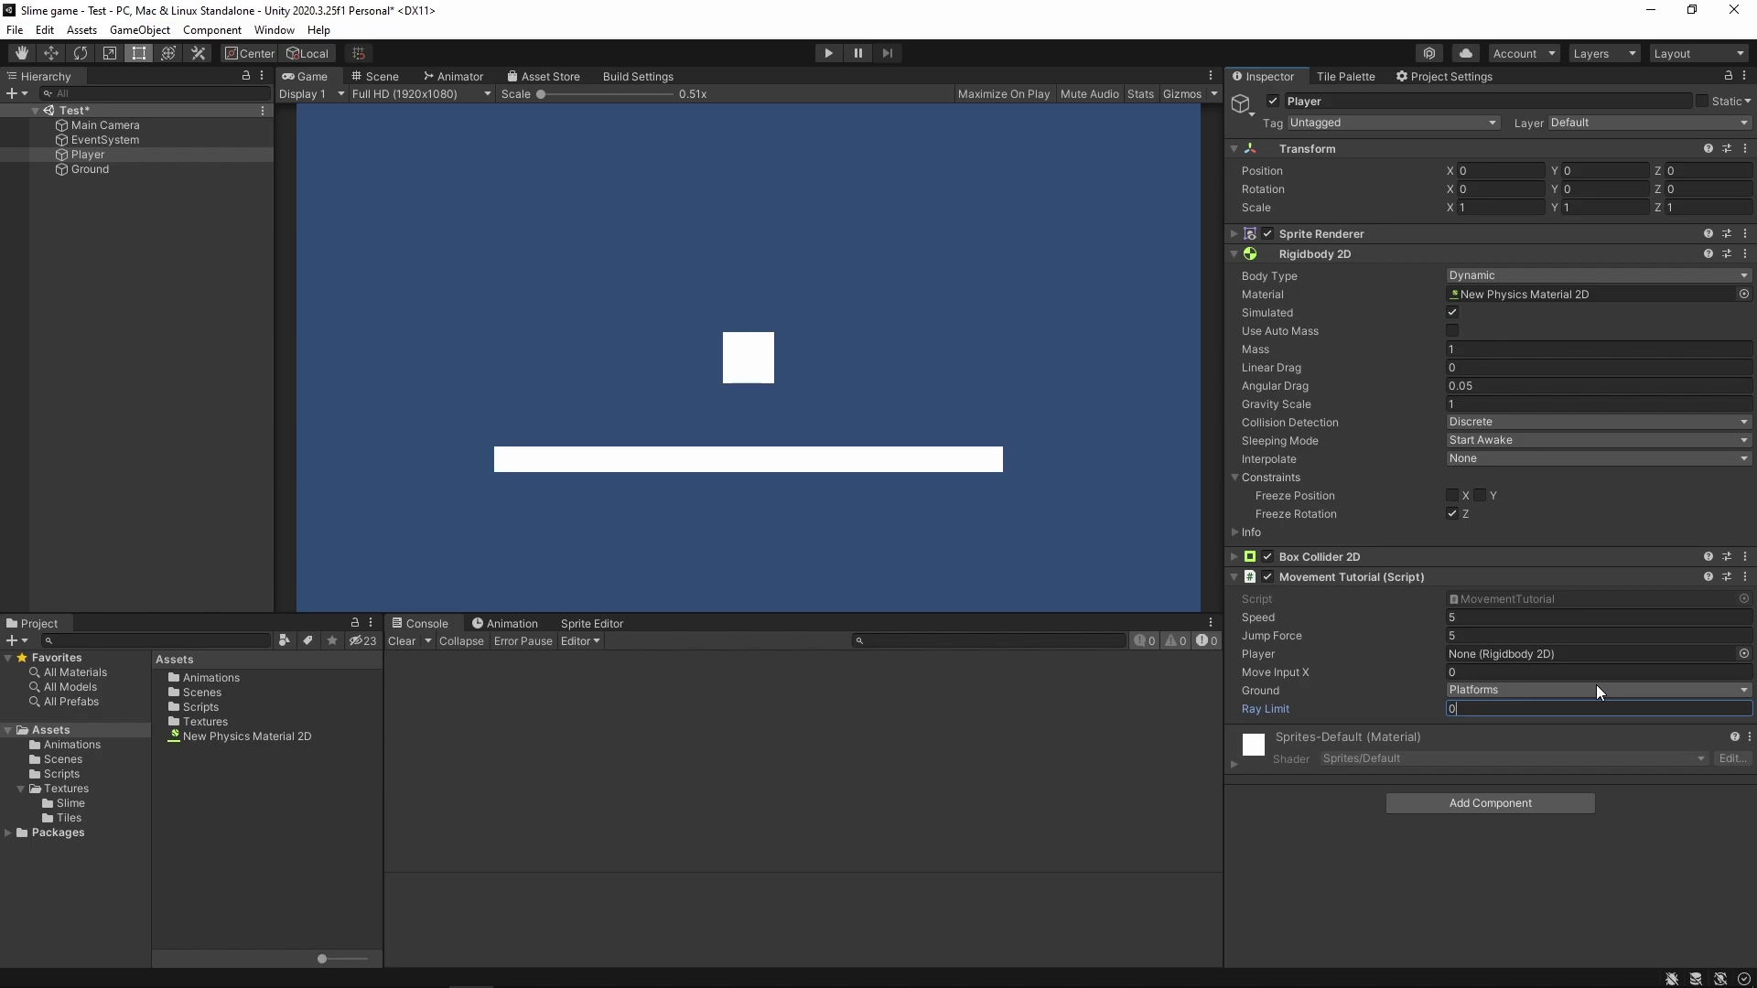
{"action": "type", "text": ".1"}
{"action": "type", "text": "0"}
{"action": "type", "text": "5"}
{"action": "key", "text": "ctrl+s"}
Play-test moving and jumping, raising gravity scale to about 1.62, then stop play mode.
{"action": "key", "text": "ctrl+p"}
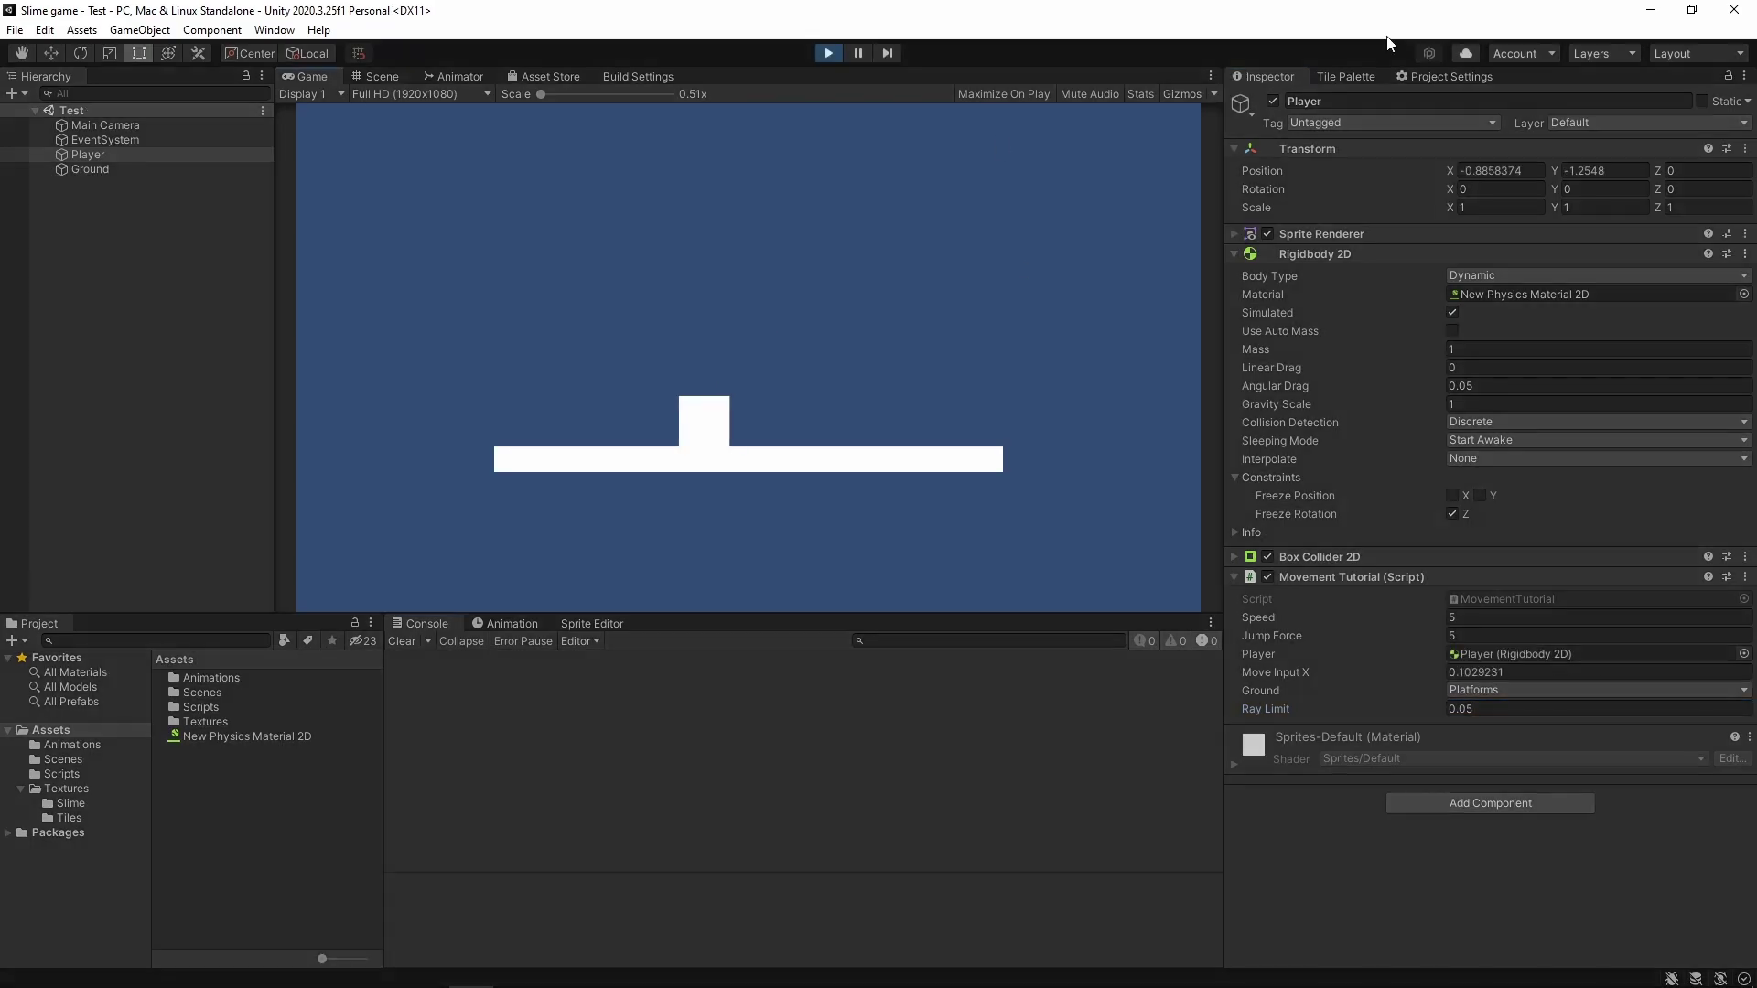
{"action": "key", "text": "Right"}
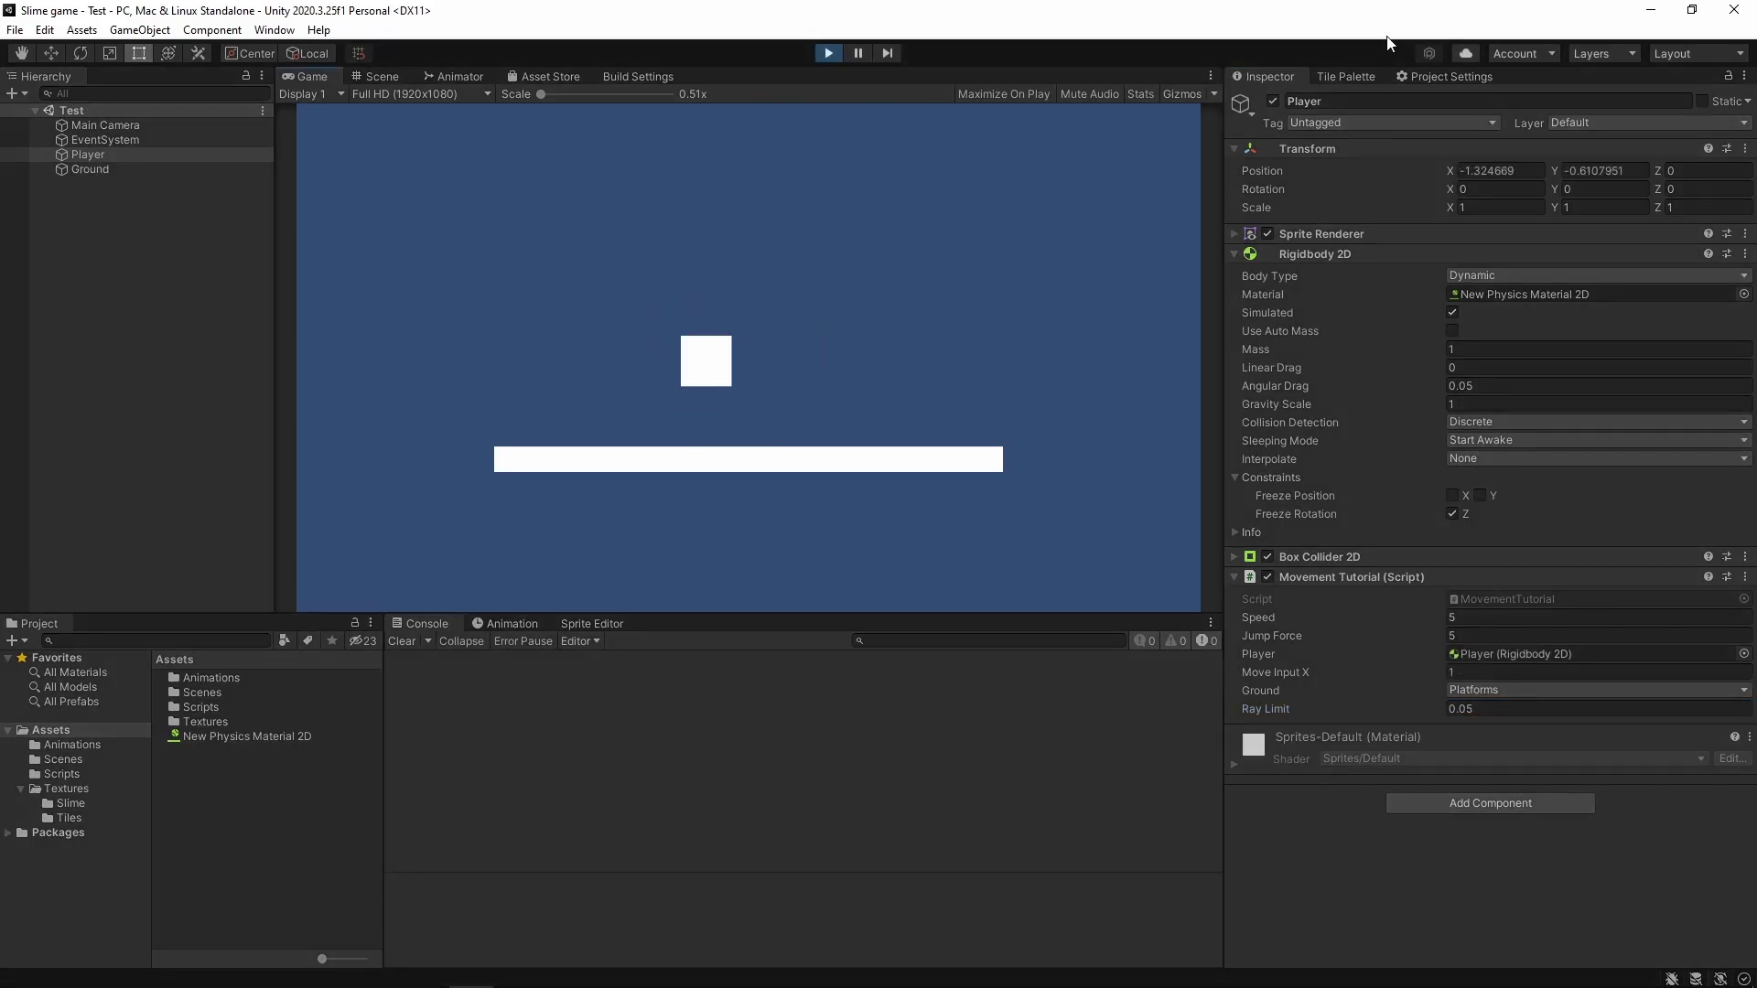
{"action": "key", "text": "Left"}
{"action": "key", "text": "Right"}
{"action": "key", "text": "space"}
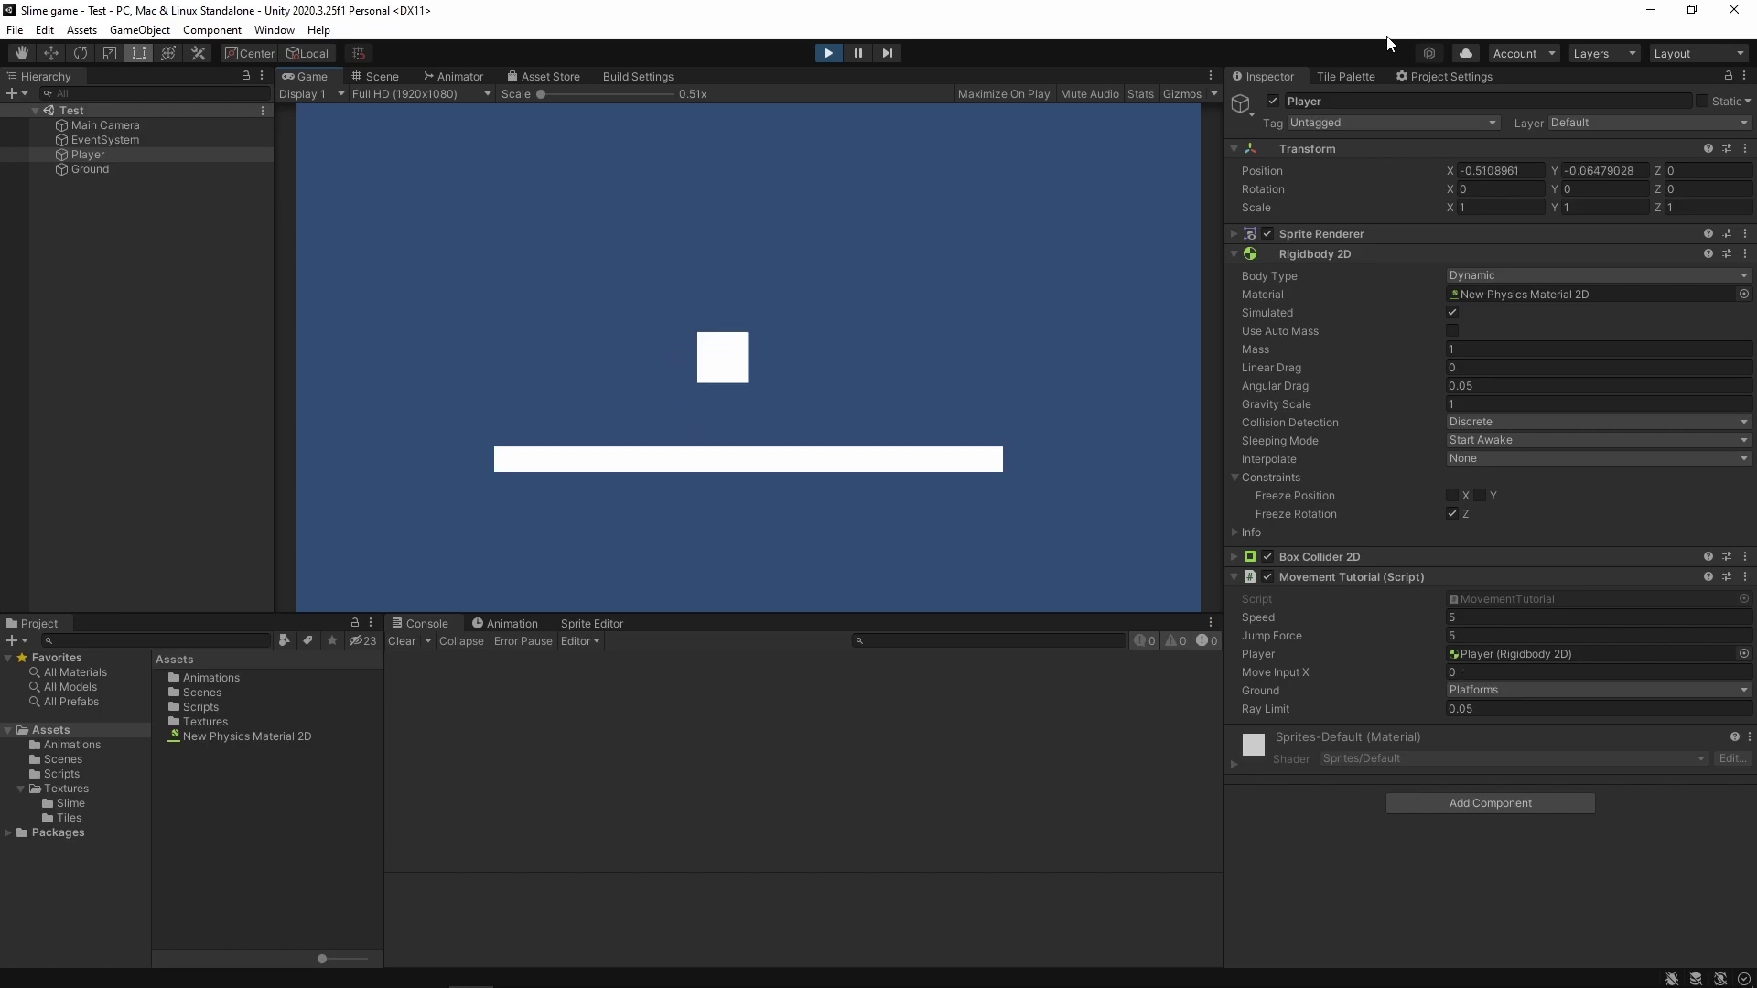
{"action": "key", "text": "space"}
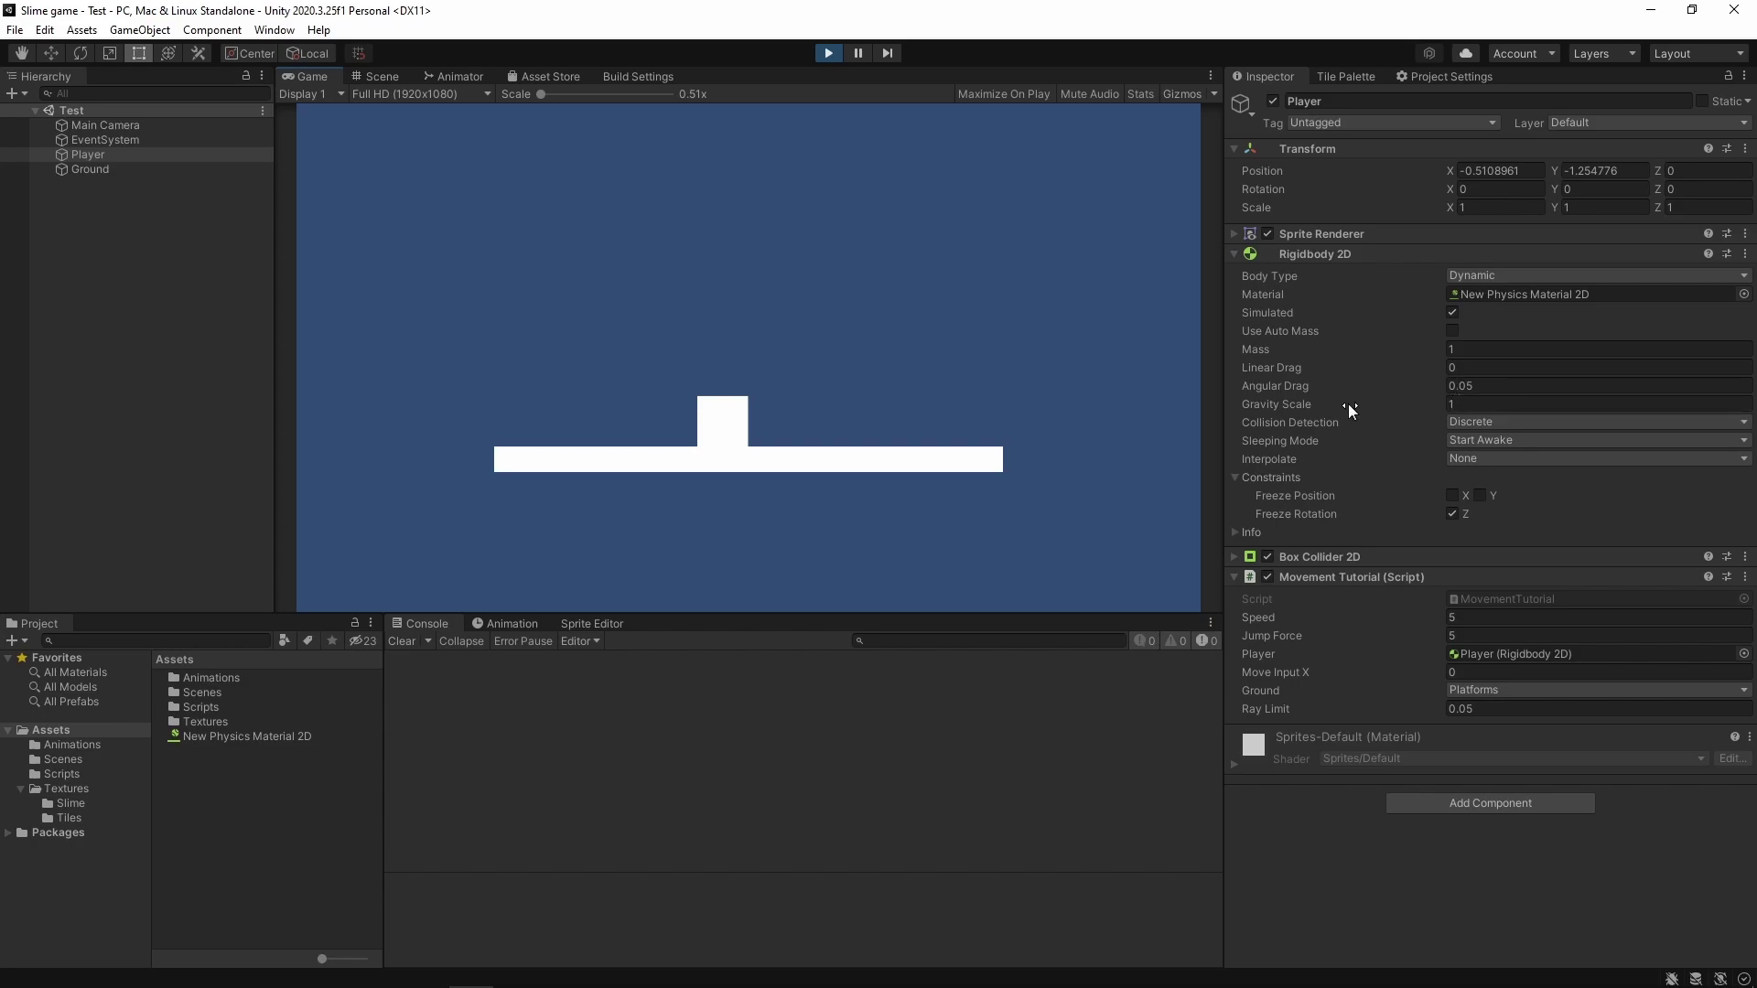
{"action": "left_click_drag", "start_coordinate": [1348, 404], "coordinate": [1433, 397]}
{"action": "key", "text": "ctrl+p"}
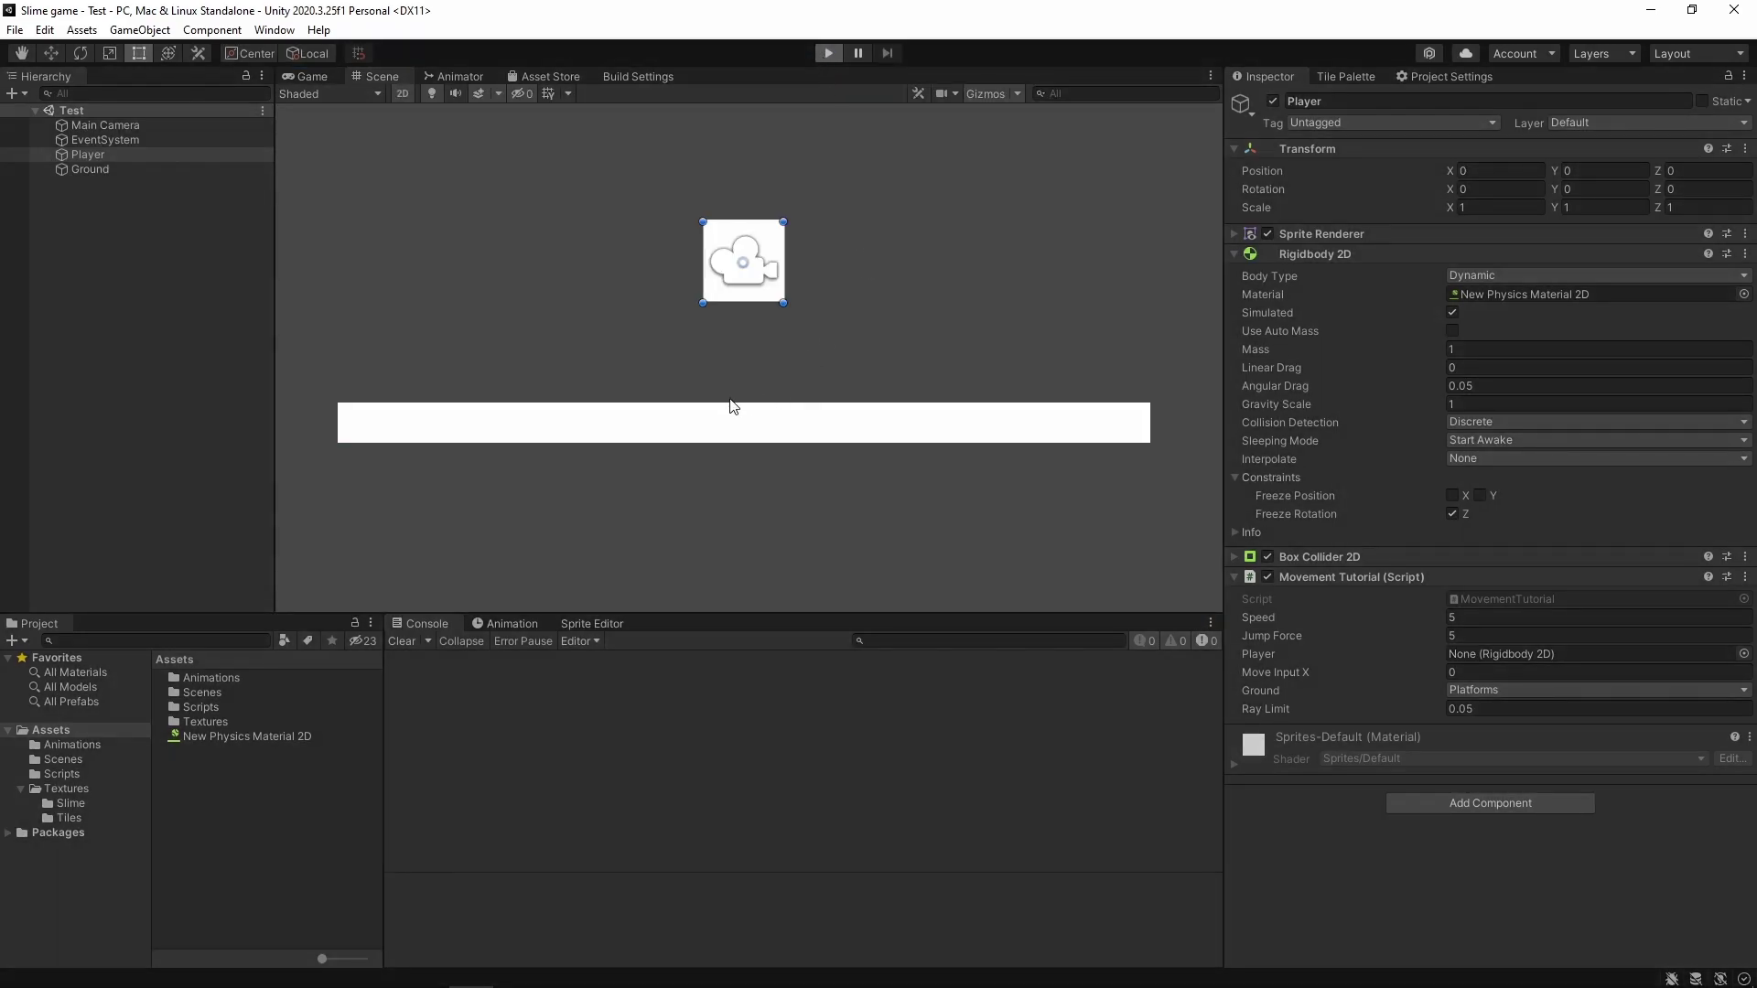
Run the game and zoom the Scene view onto the player square resting on the ground.
{"action": "key", "text": "ctrl+p"}
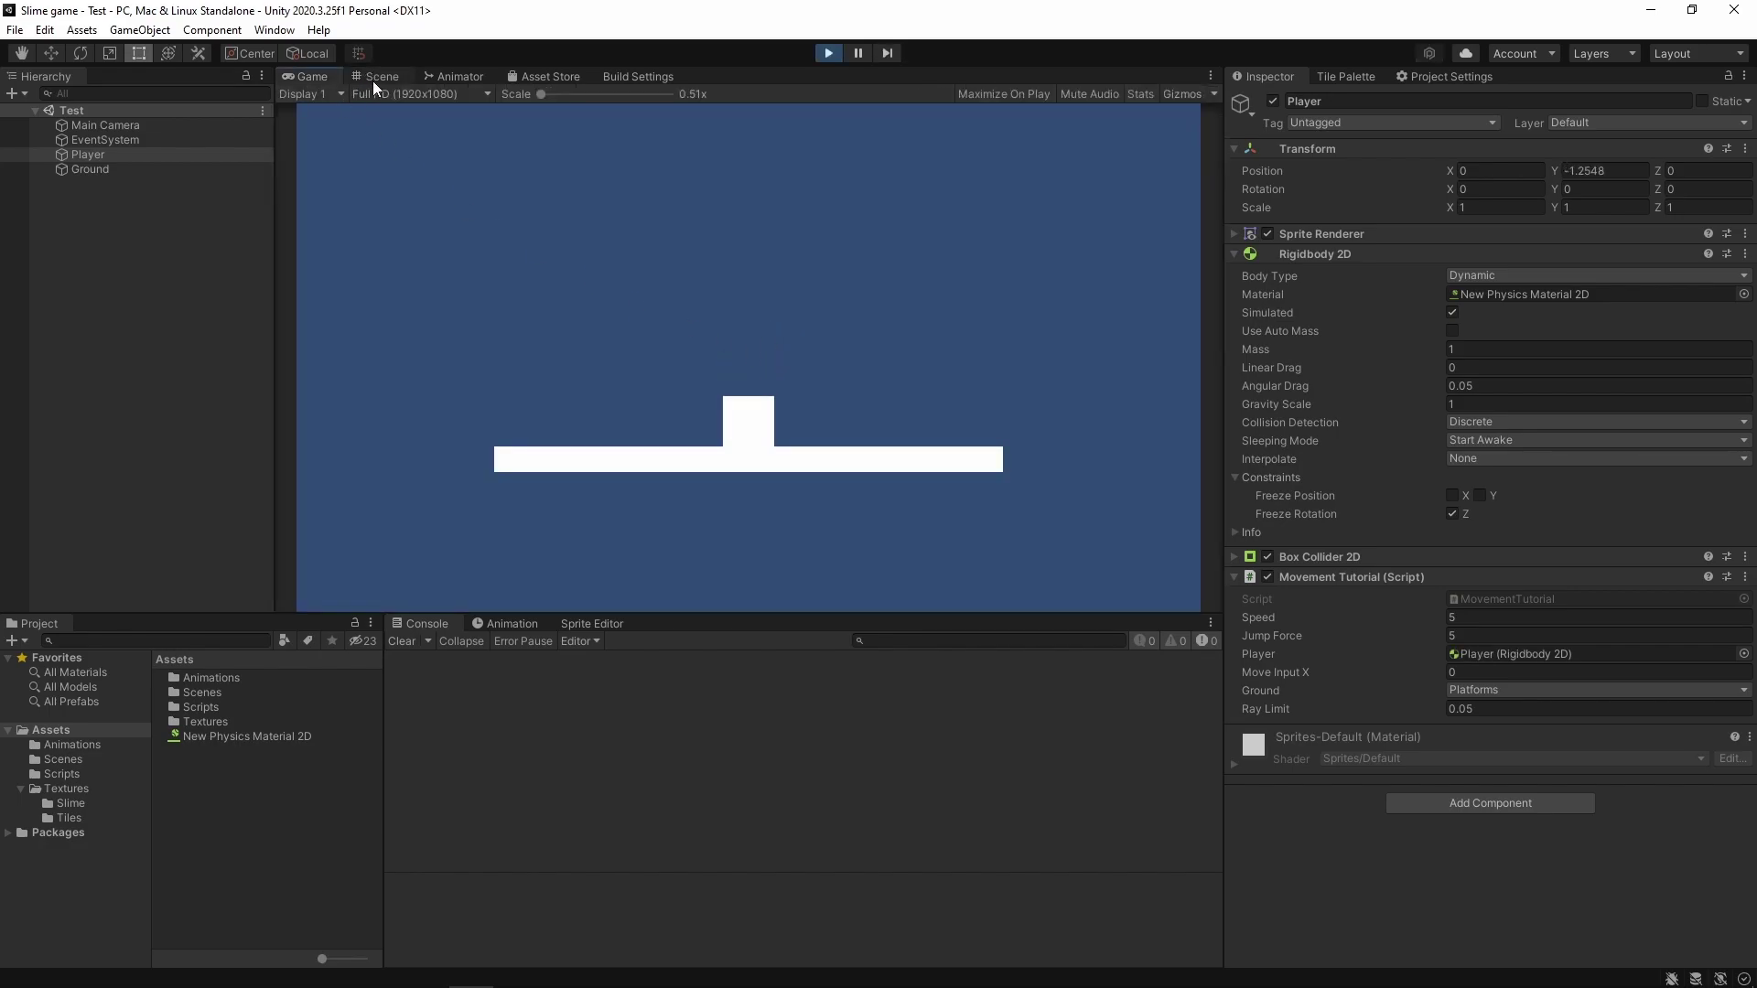
{"action": "left_click", "coordinate": [381, 77]}
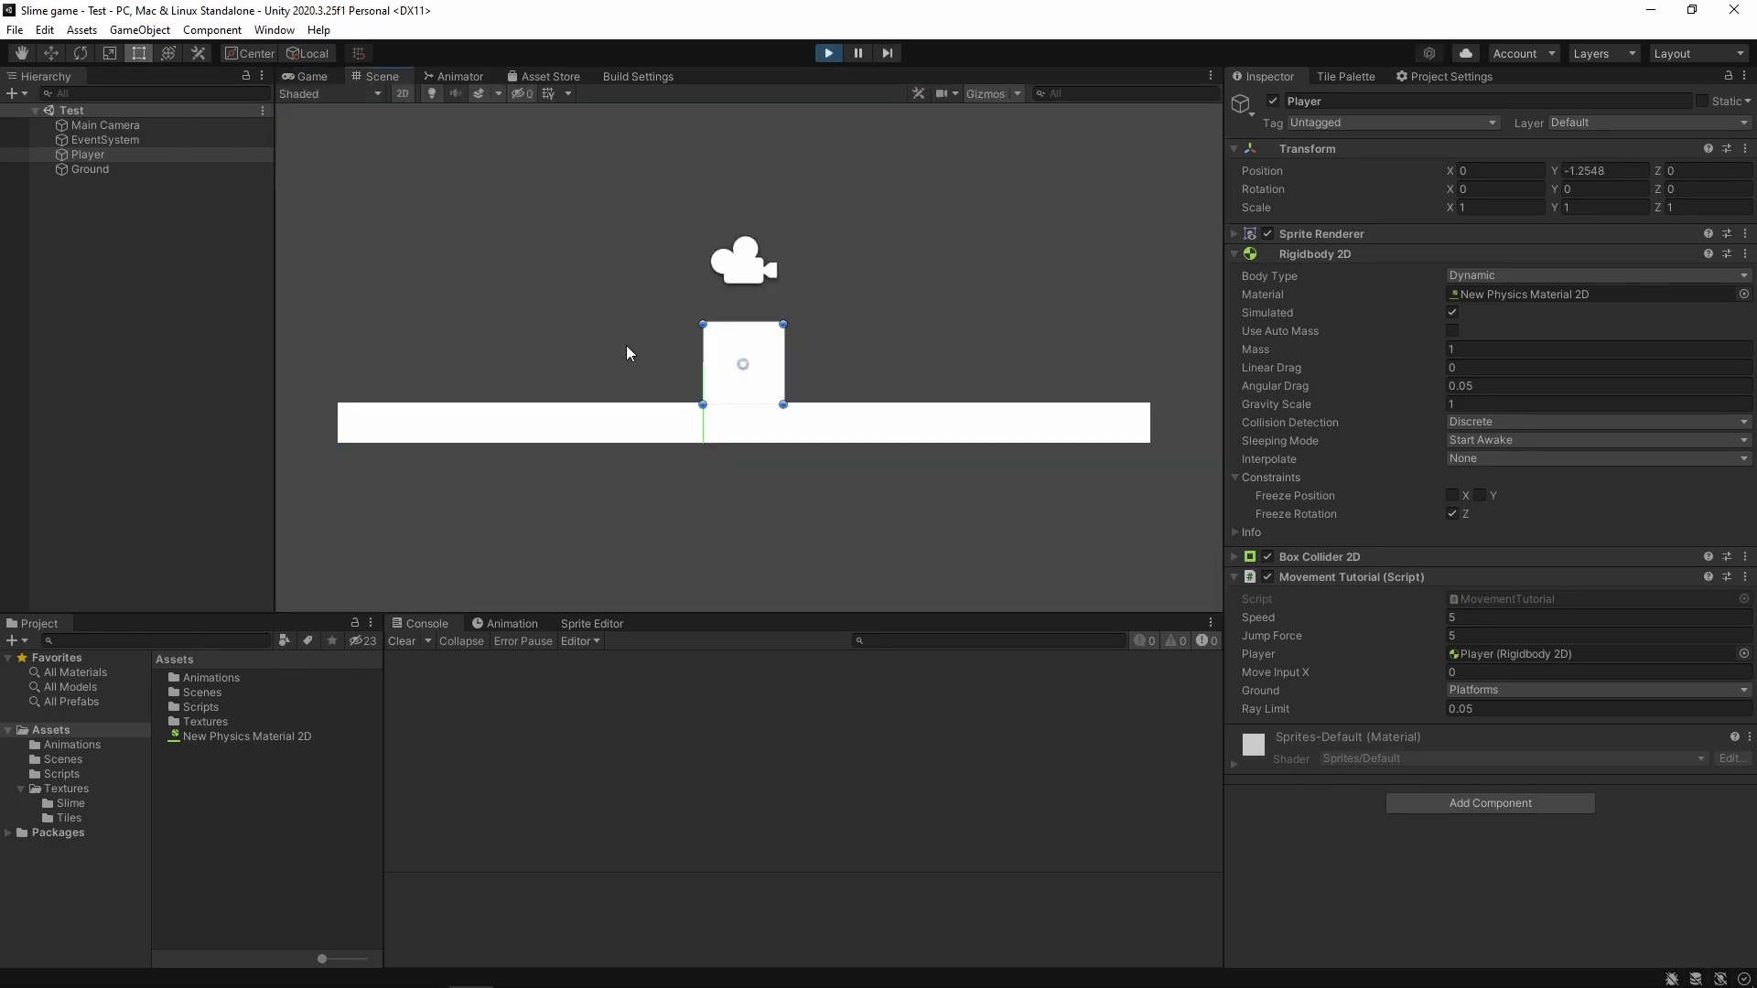
{"action": "scroll", "coordinate": [677, 372], "scroll_direction": "up", "scroll_amount": 3}
{"action": "scroll", "coordinate": [799, 437], "scroll_direction": "up", "scroll_amount": 3}
{"action": "scroll", "coordinate": [796, 426], "scroll_direction": "up", "scroll_amount": 3}
{"action": "scroll", "coordinate": [794, 423], "scroll_direction": "up", "scroll_amount": 2}
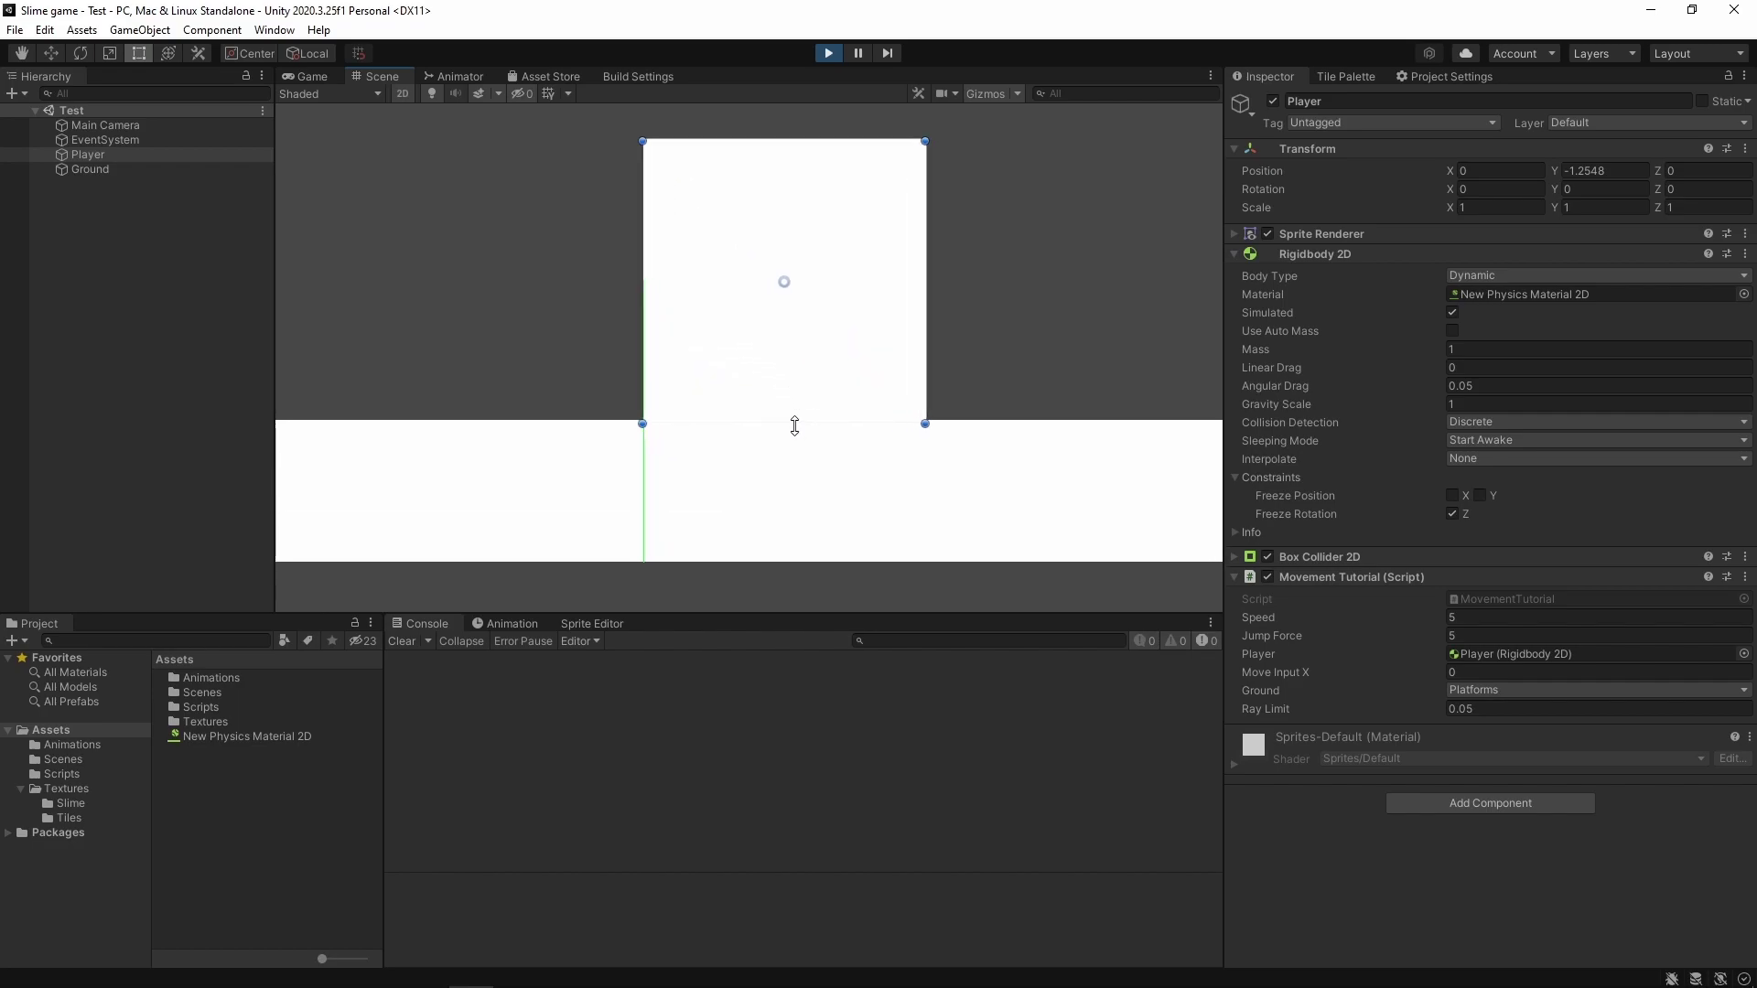
{"action": "scroll", "coordinate": [795, 422], "scroll_direction": "up", "scroll_amount": 1}
{"action": "mouse_move", "coordinate": [794, 423]}
{"action": "middle_mouse_down"}
{"action": "mouse_move", "coordinate": [821, 307]}
{"action": "mouse_move", "coordinate": [918, 339]}
{"action": "middle_mouse_up"}
{"action": "scroll", "coordinate": [760, 399], "scroll_direction": "up", "scroll_amount": 2}
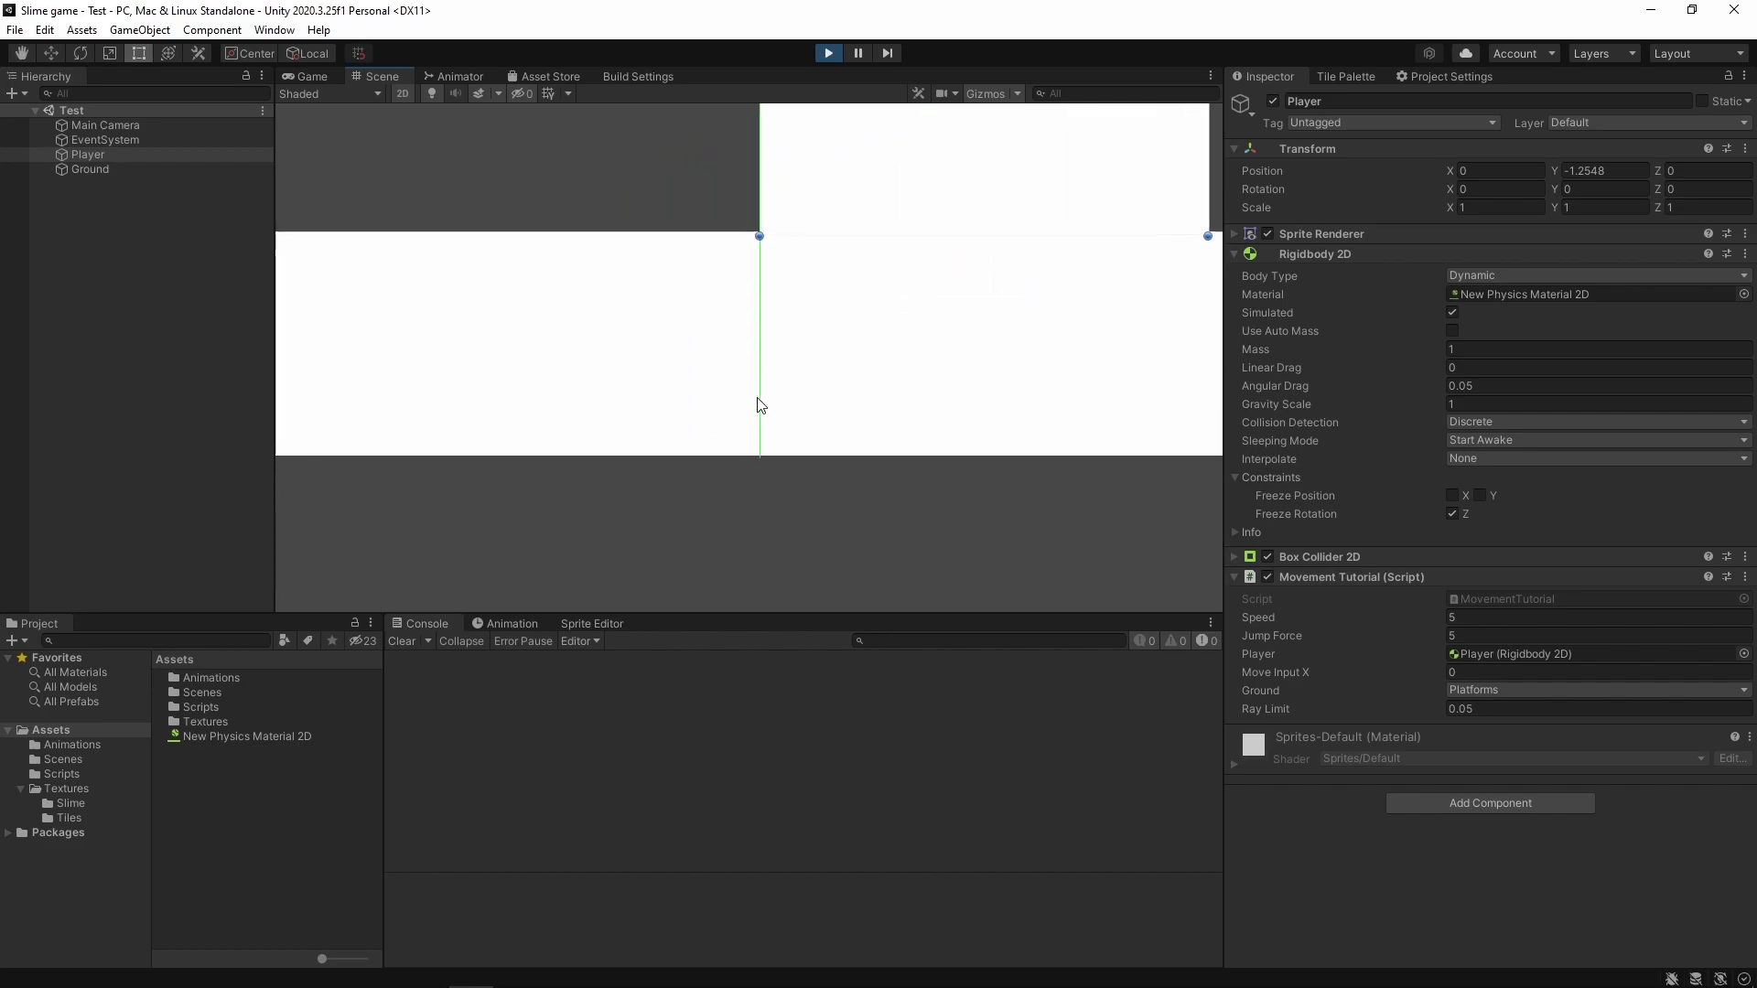
{"action": "scroll", "coordinate": [760, 399], "scroll_direction": "up", "scroll_amount": 2}
{"action": "scroll", "coordinate": [771, 409], "scroll_direction": "up", "scroll_amount": 2}
{"action": "scroll", "coordinate": [784, 392], "scroll_direction": "down", "scroll_amount": 2}
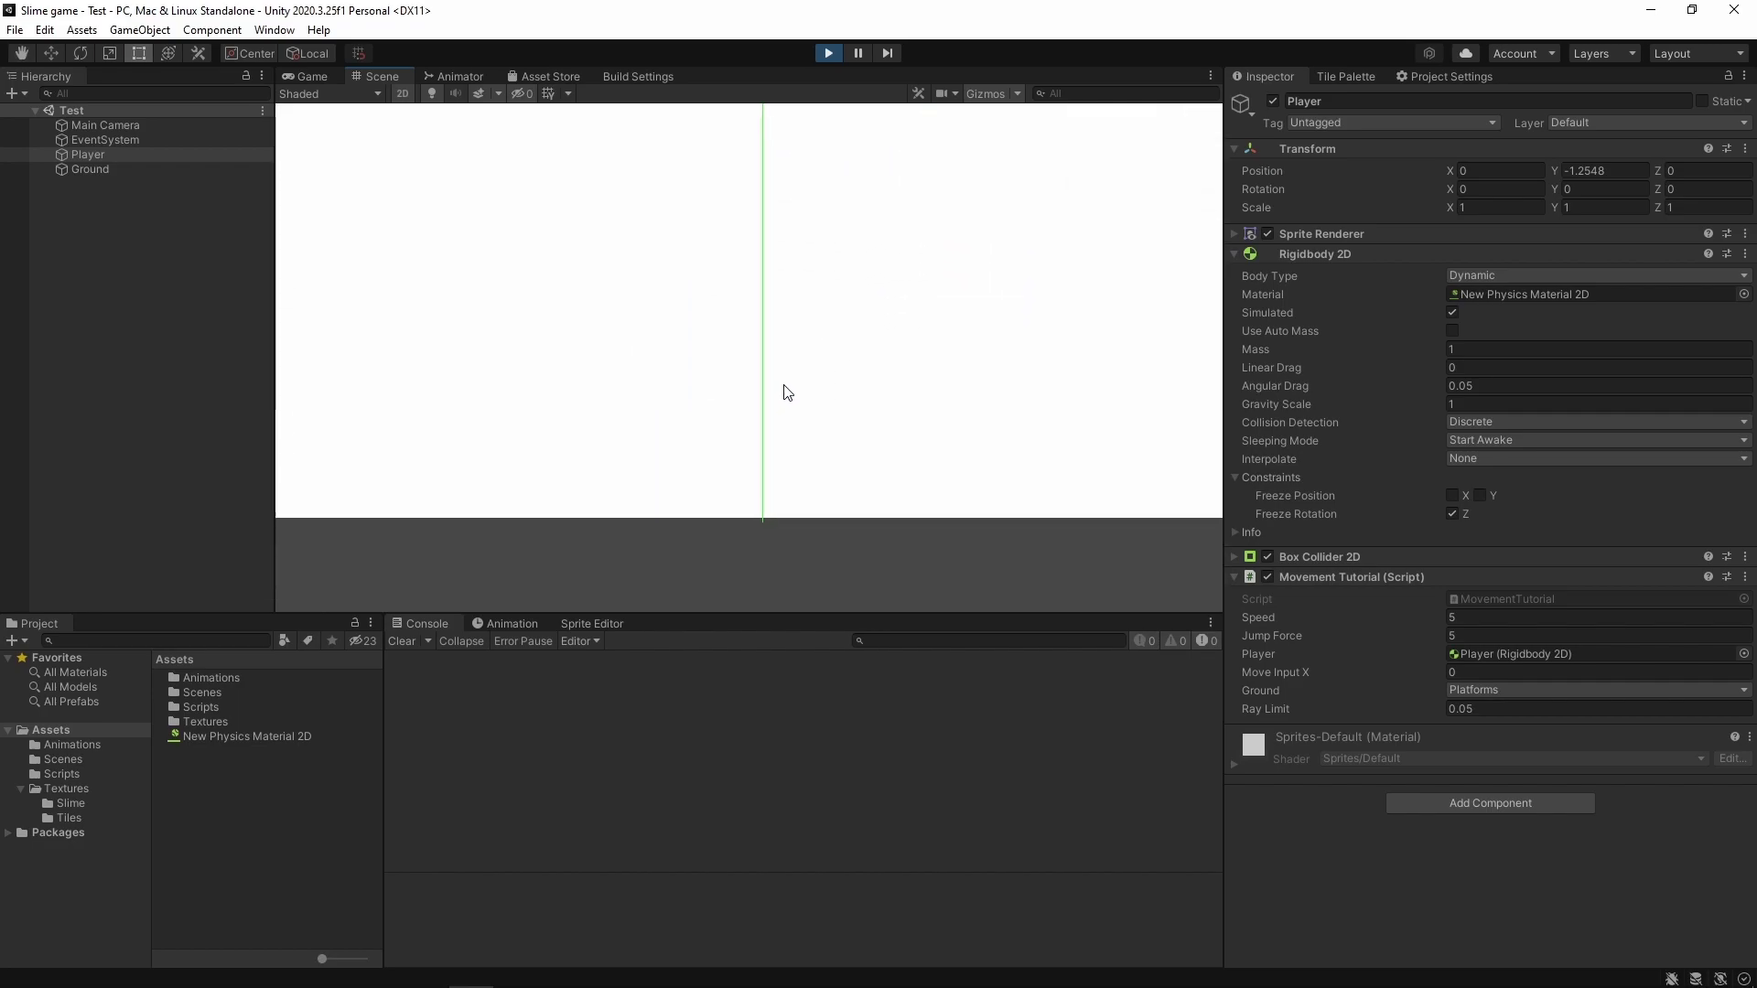
{"action": "mouse_move", "coordinate": [784, 393]}
{"action": "middle_mouse_down"}
{"action": "mouse_move", "coordinate": [837, 296]}
{"action": "mouse_move", "coordinate": [773, 389]}
{"action": "middle_mouse_up"}
{"action": "scroll", "coordinate": [867, 357], "scroll_direction": "down", "scroll_amount": 2}
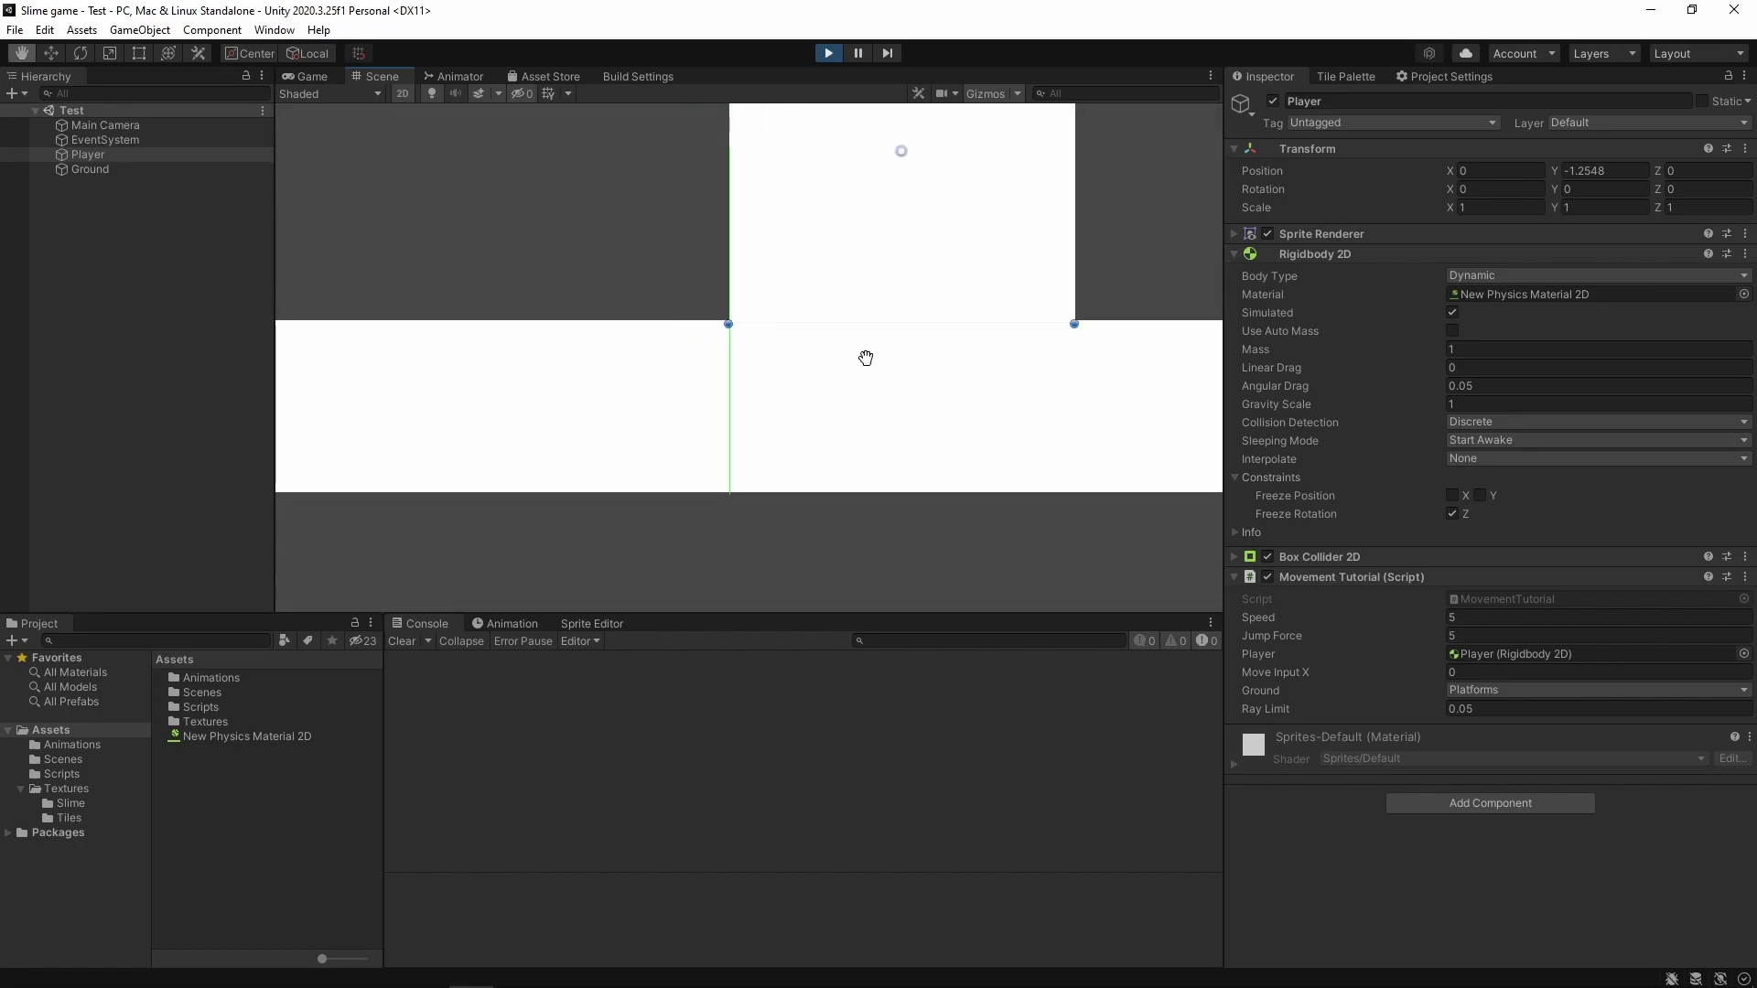
{"action": "middle_click_drag", "start_coordinate": [868, 357], "coordinate": [762, 401]}
{"action": "scroll", "coordinate": [762, 401], "scroll_direction": "down", "scroll_amount": 1}
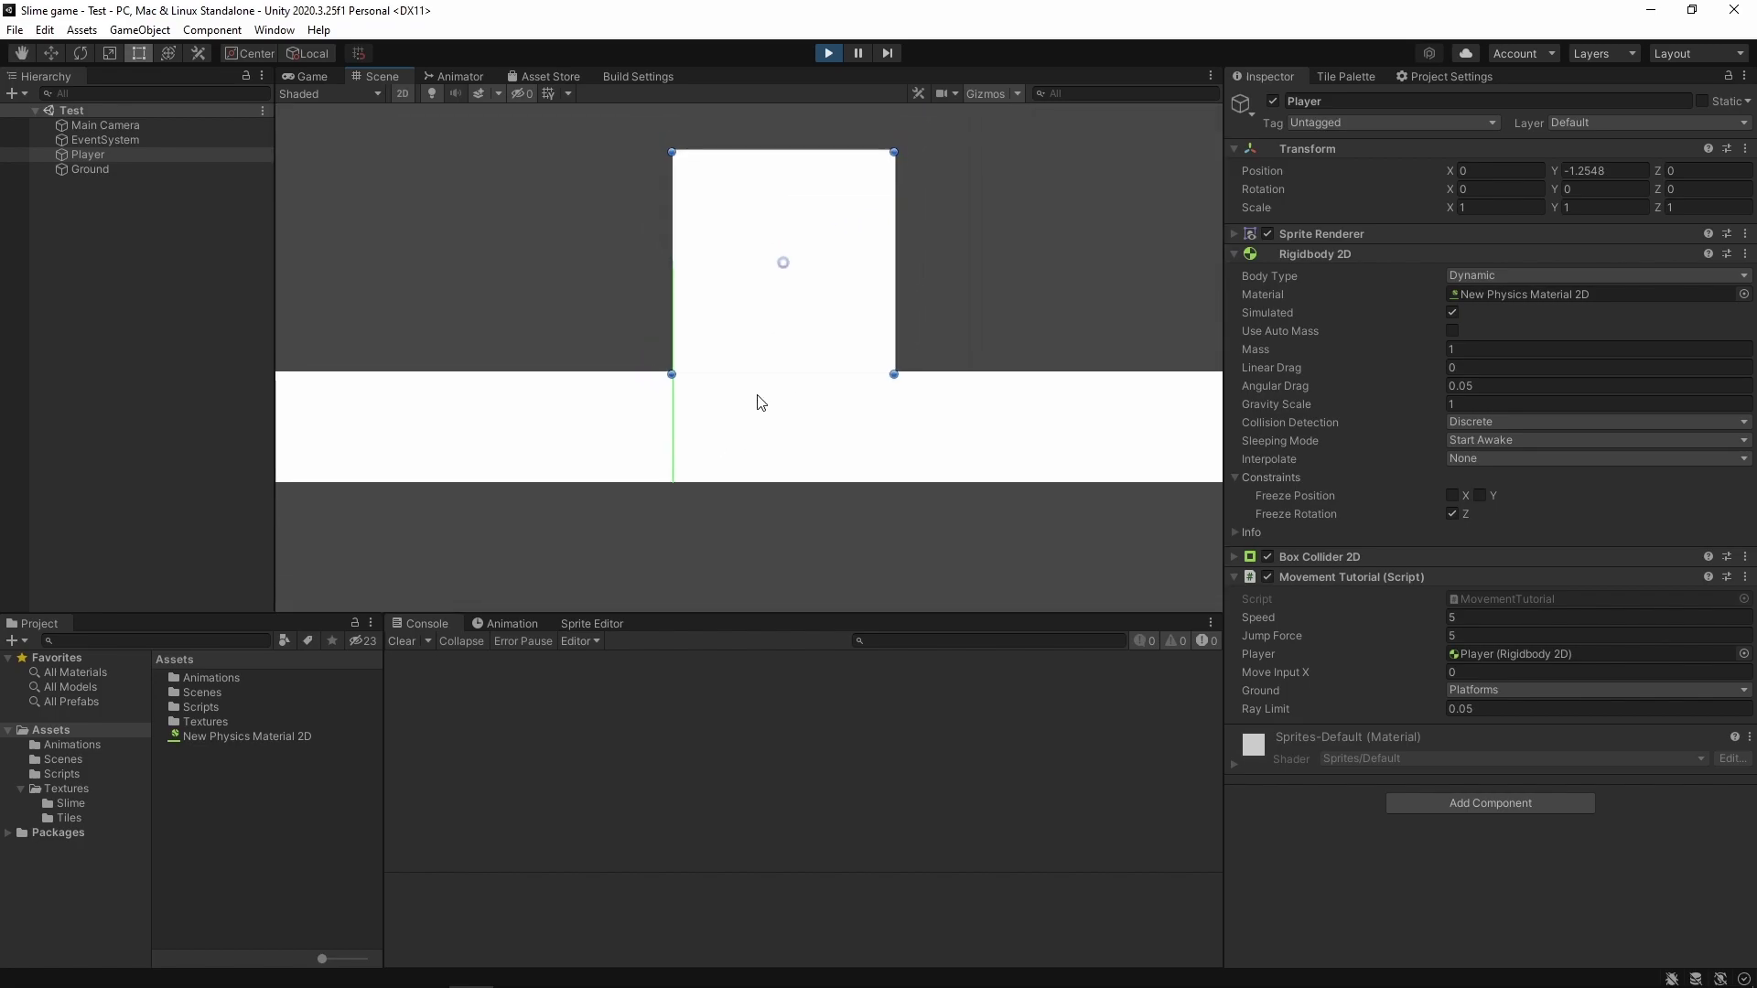
Re-centre on the player and ground, stop play mode and return to the Game view.
{"action": "left_click", "coordinate": [1025, 317]}
{"action": "scroll", "coordinate": [1025, 317], "scroll_direction": "down", "scroll_amount": 1}
{"action": "scroll", "coordinate": [1025, 317], "scroll_direction": "down", "scroll_amount": 1}
{"action": "middle_click_drag", "start_coordinate": [1025, 315], "coordinate": [935, 354]}
{"action": "scroll", "coordinate": [935, 354], "scroll_direction": "down", "scroll_amount": 1}
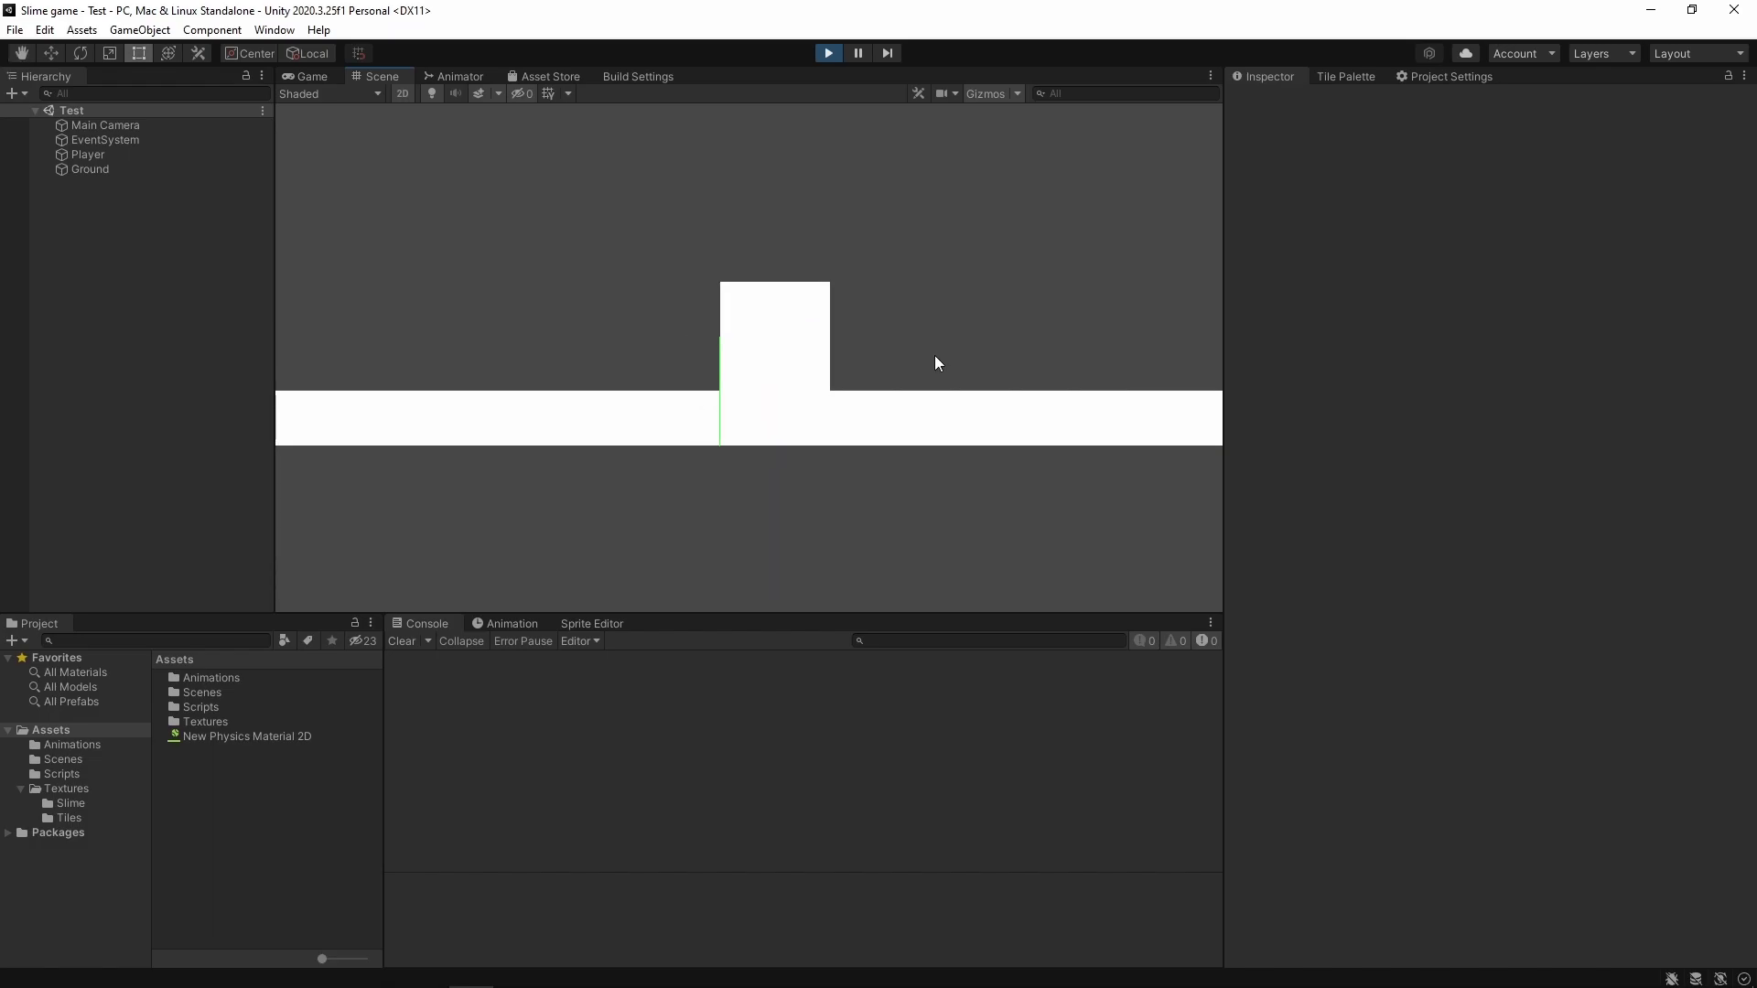
{"action": "key", "text": "ctrl+p"}
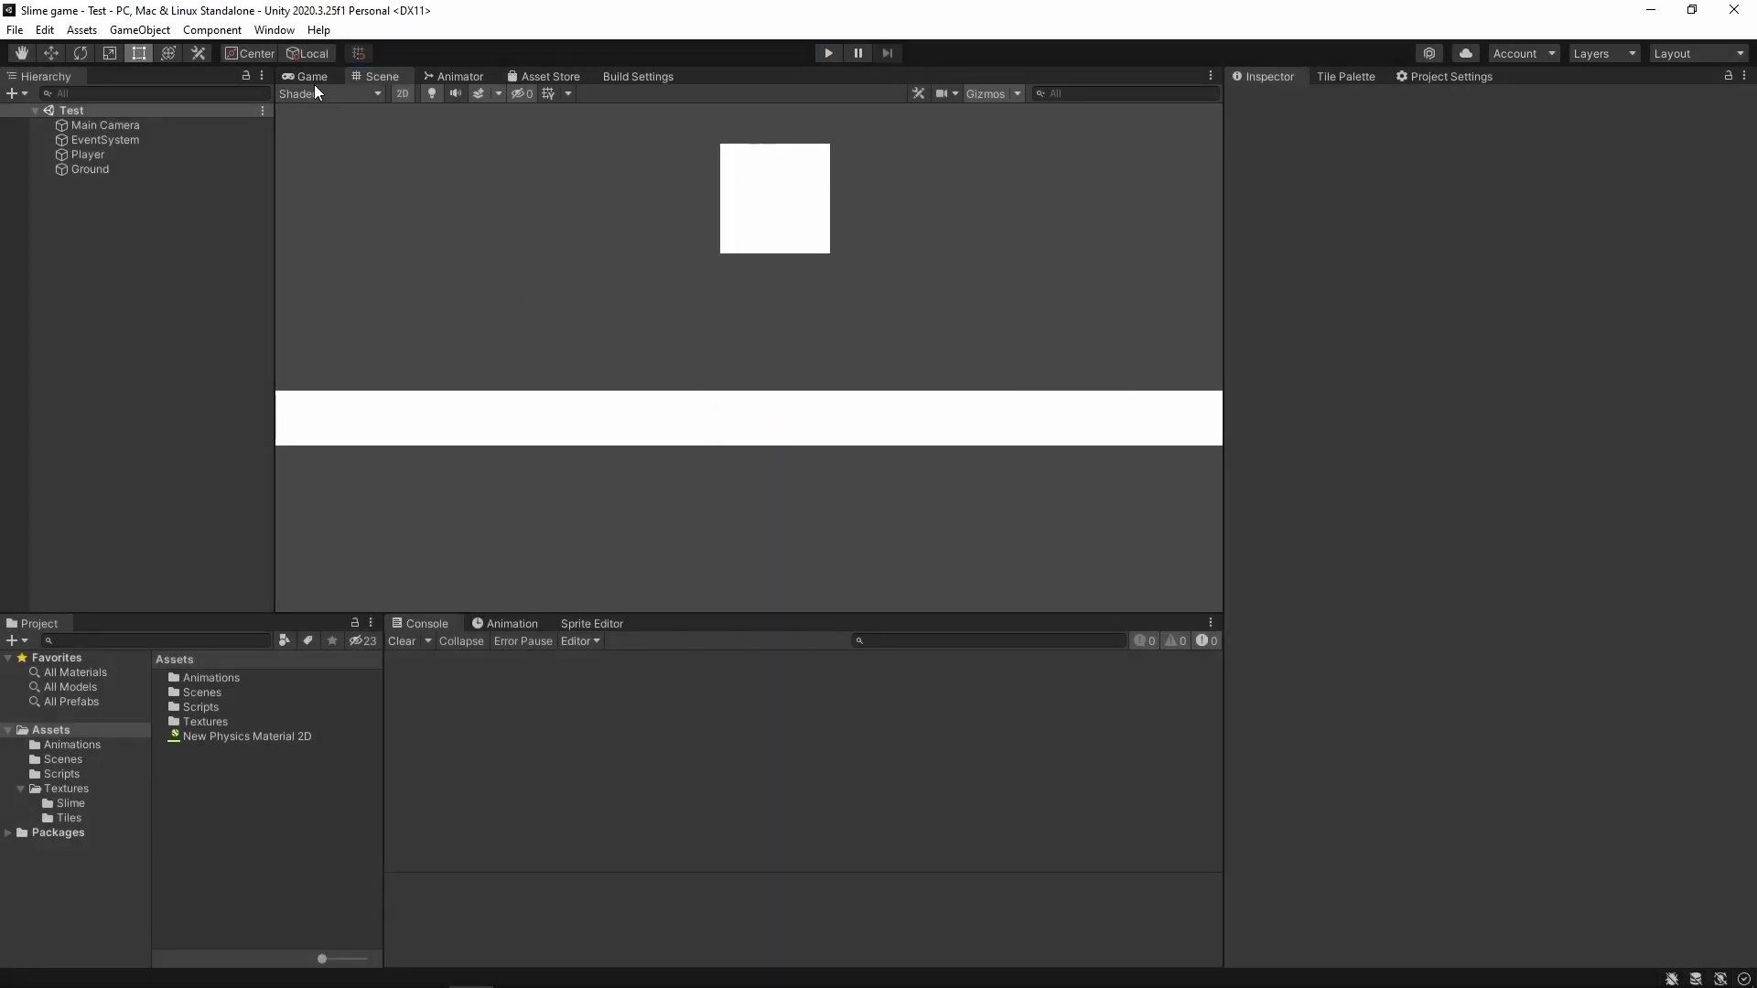
{"action": "left_click", "coordinate": [315, 85]}
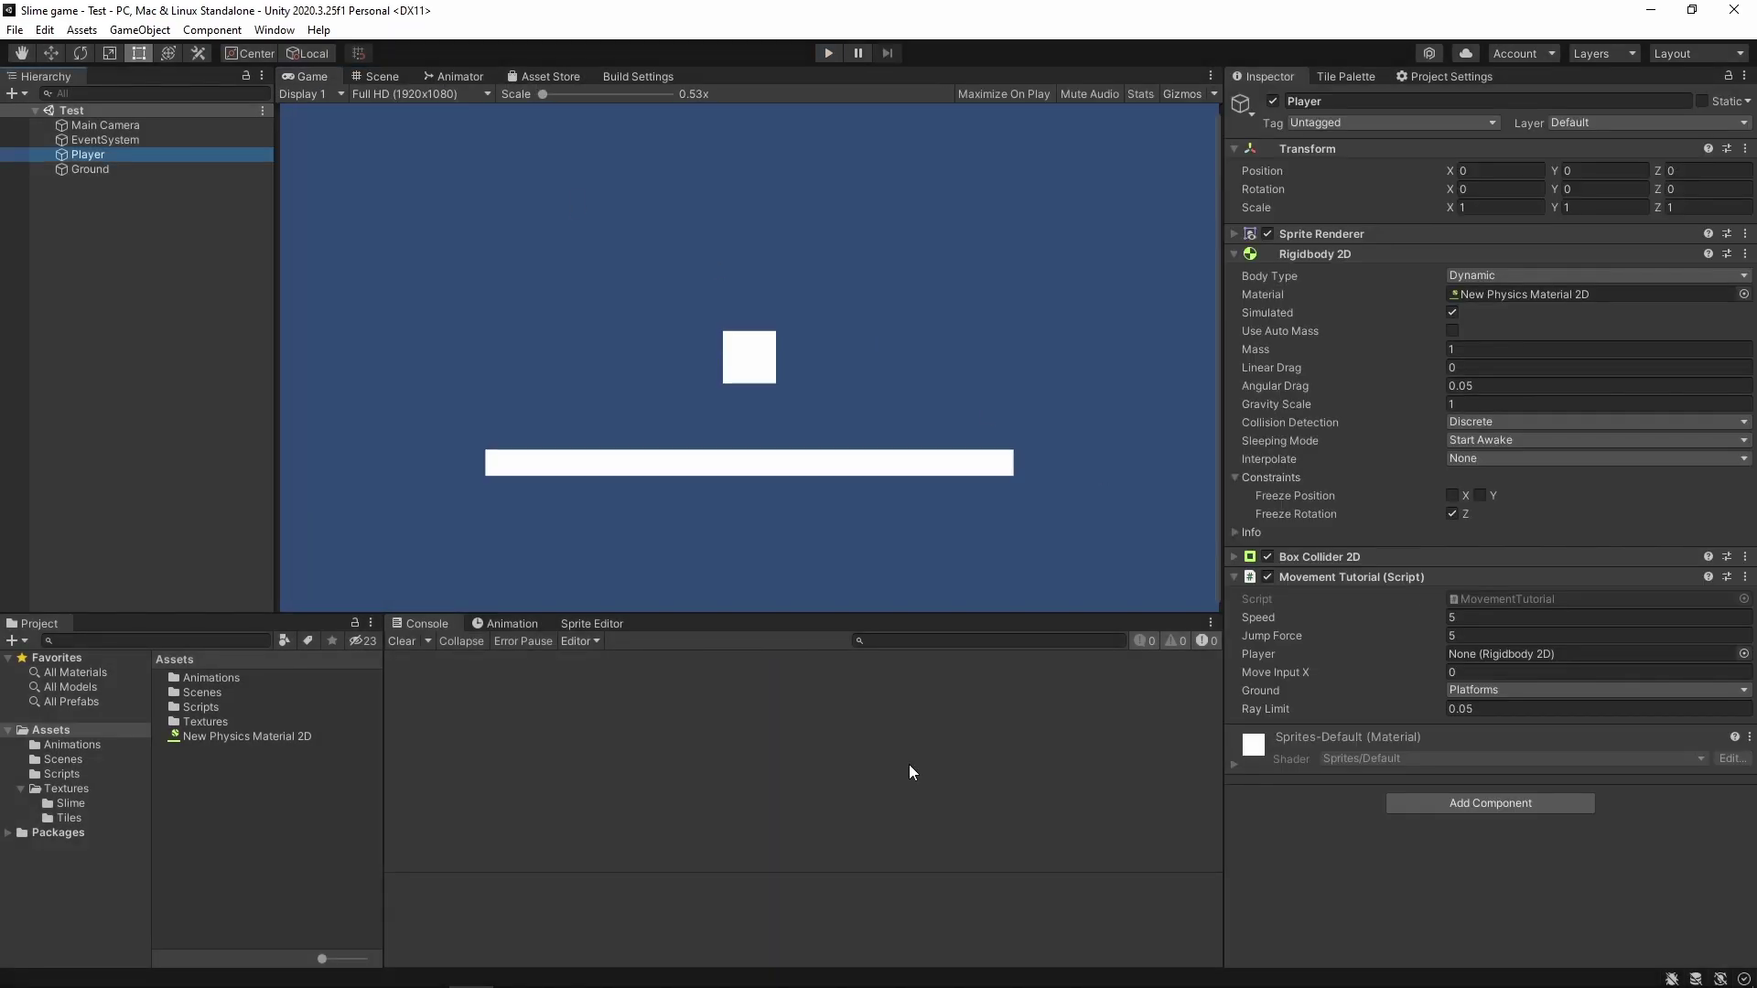